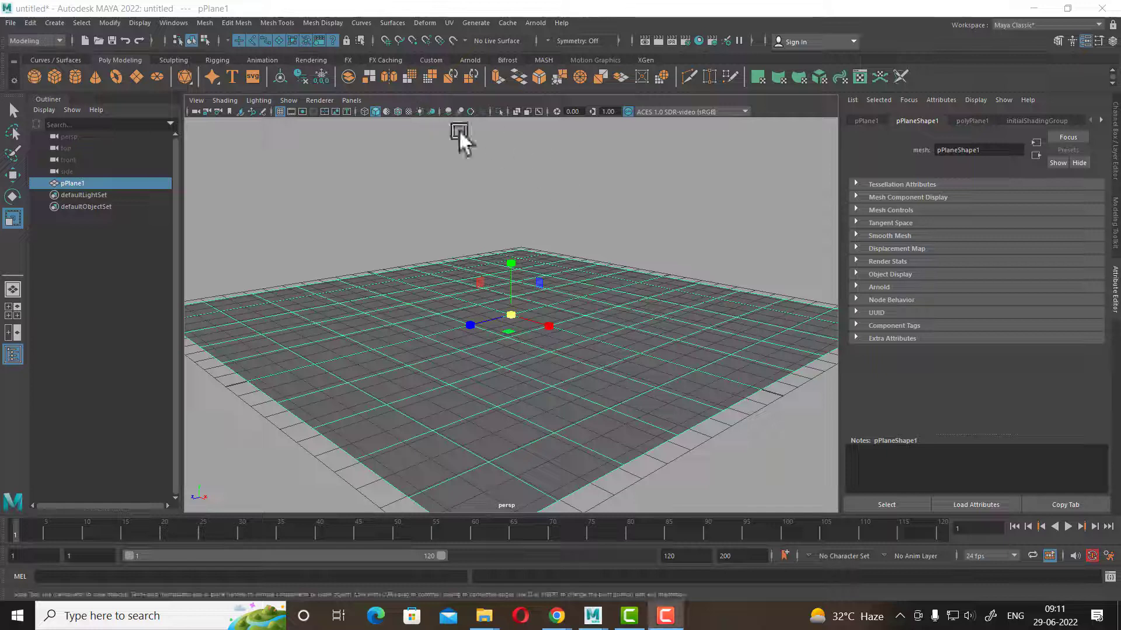
# - Add a spot light to the plane scene from the Create > Lights menu
pyautogui.click(380, 58)
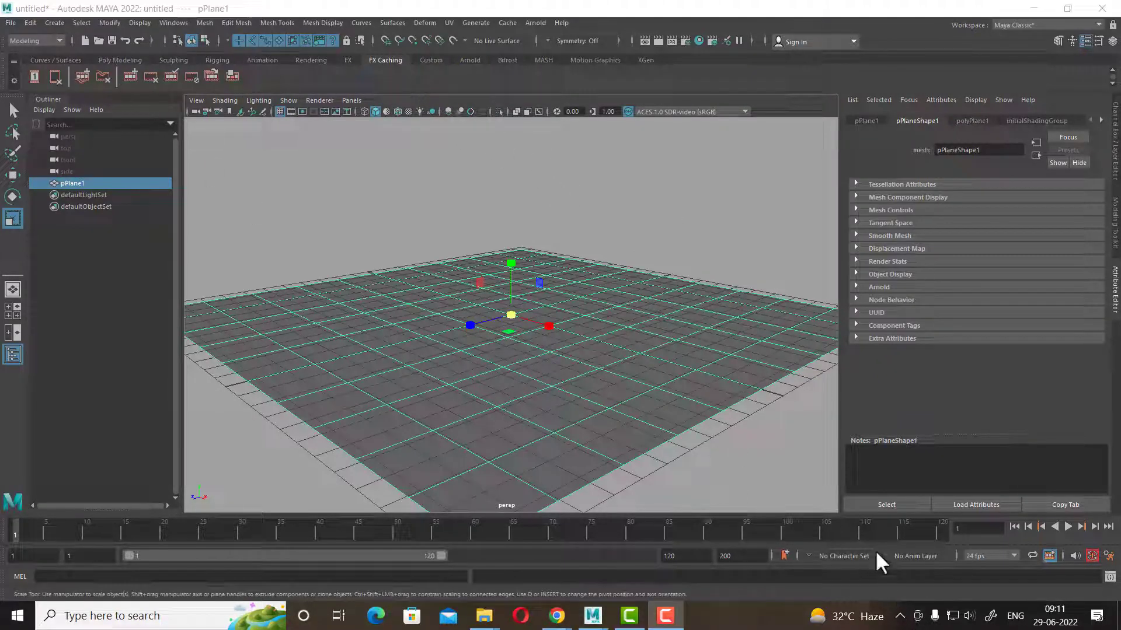
pyautogui.moveTo(758, 496)
pyautogui.keyDown('alt'); pyautogui.mouseDown()
pyautogui.moveTo(606, 393)
pyautogui.moveTo(596, 346)
pyautogui.moveTo(616, 363)
pyautogui.mouseUp(); pyautogui.keyUp('alt')
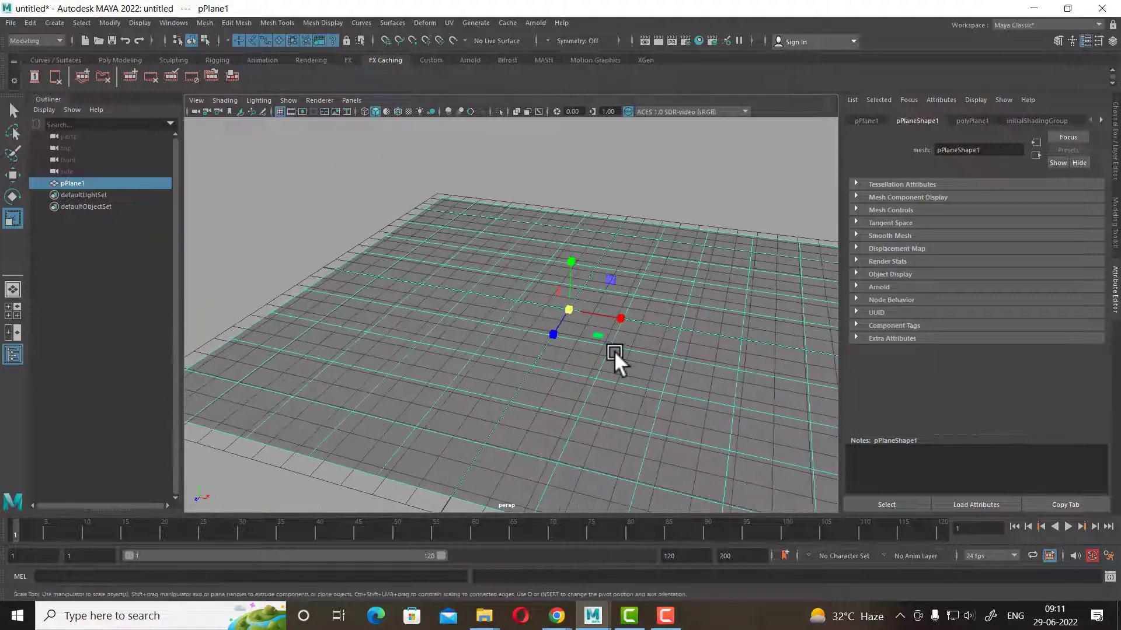
pyautogui.click(733, 184)
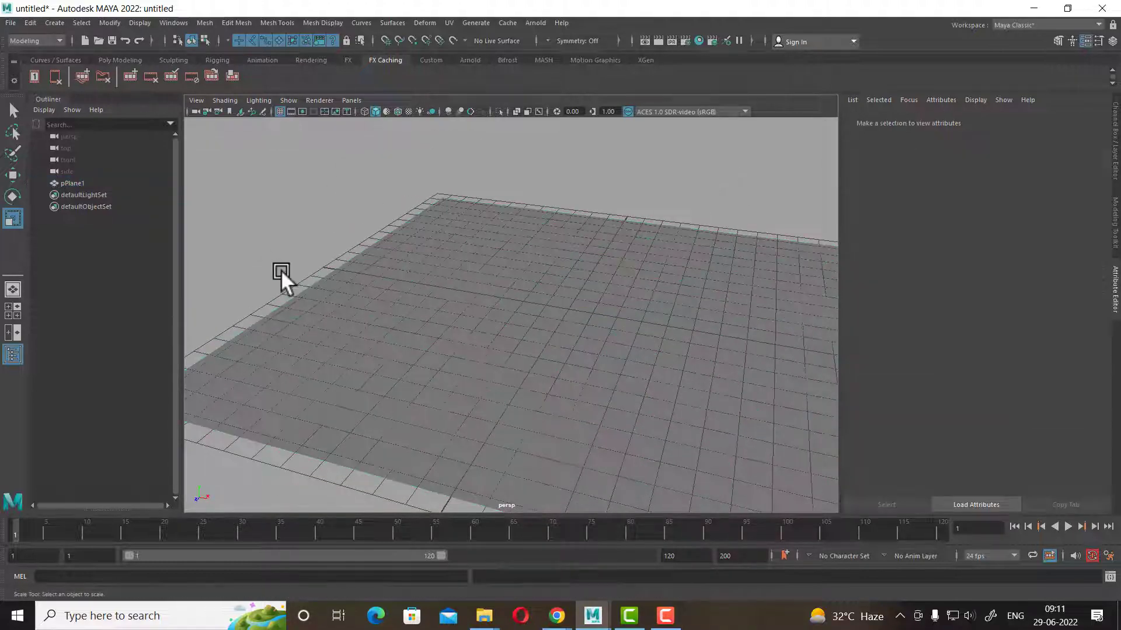
pyautogui.click(54, 23)
pyautogui.moveTo(72, 87)
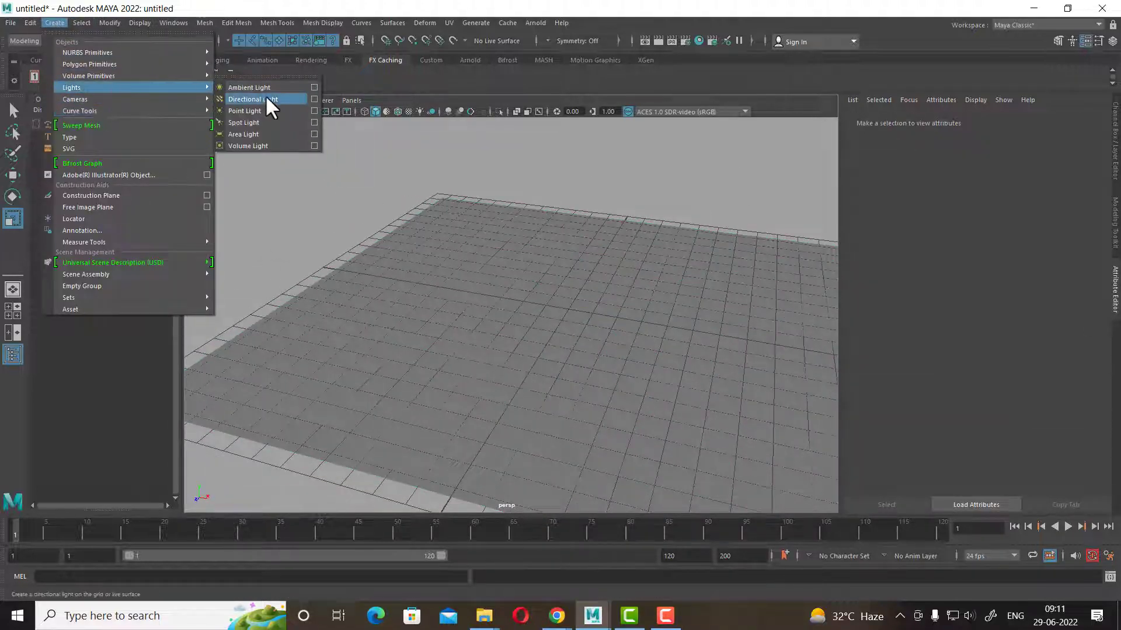
pyautogui.click(258, 120)
# - Move the spot light along Z to sit just above the plane, then render the frame
pyautogui.press('w')
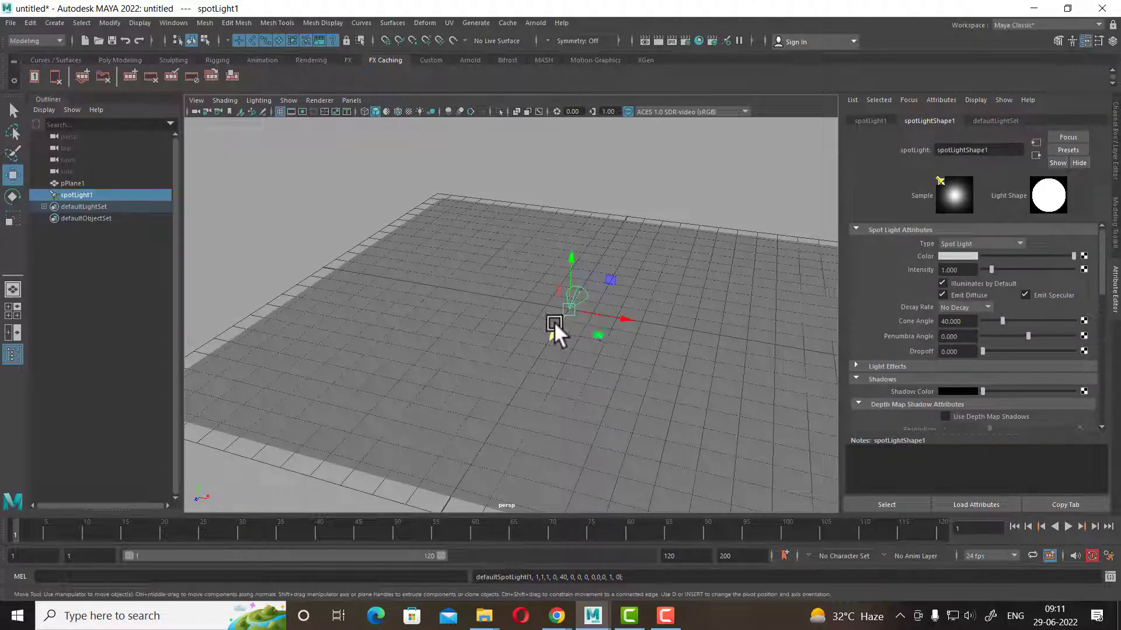
pyautogui.keyDown('alt'); pyautogui.moveTo(555, 330); pyautogui.dragTo(611, 328); pyautogui.keyUp('alt')
pyautogui.moveTo(586, 254); pyautogui.dragTo(552, 349, button='middle')
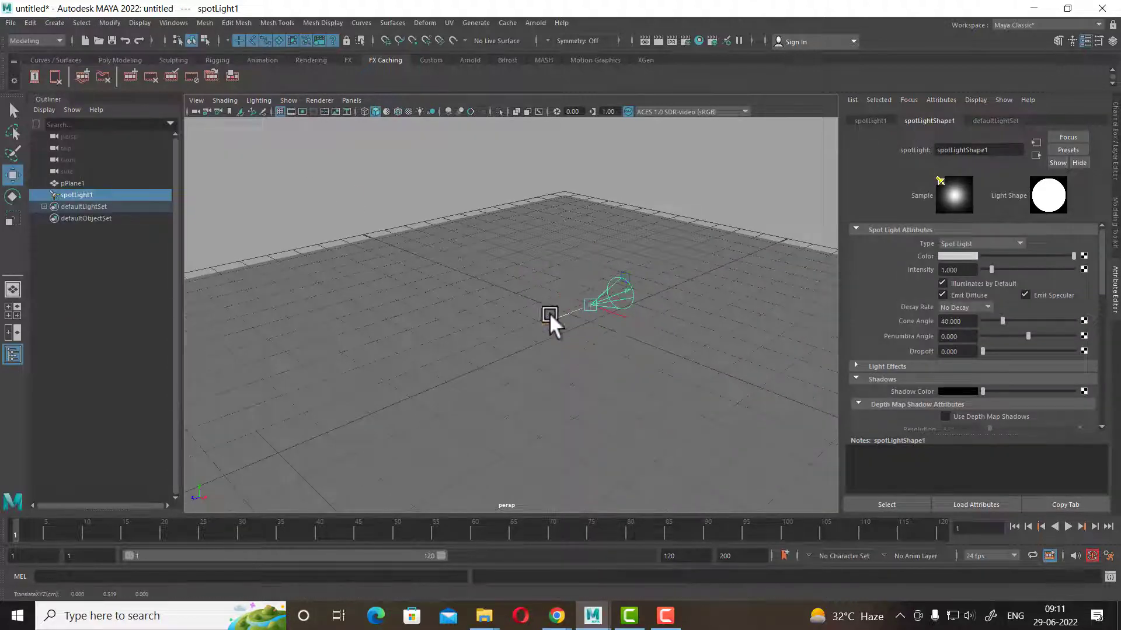
pyautogui.moveTo(551, 349)
pyautogui.keyDown('alt'); pyautogui.mouseDown()
pyautogui.moveTo(722, 313)
pyautogui.moveTo(743, 185)
pyautogui.mouseUp(); pyautogui.keyUp('alt')
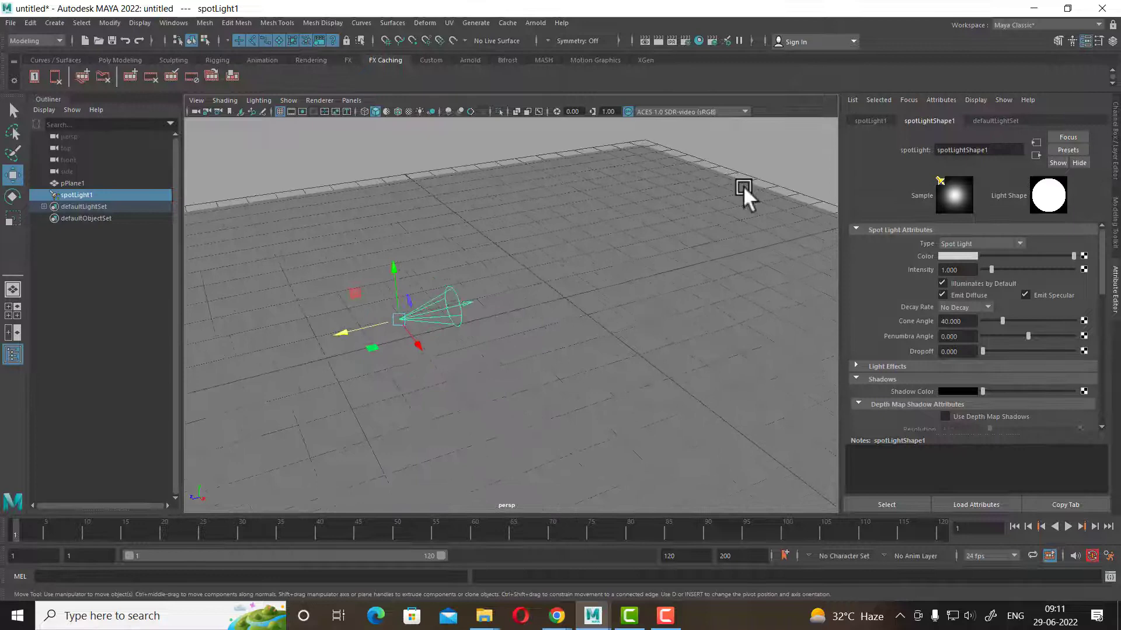
pyautogui.click(659, 41)
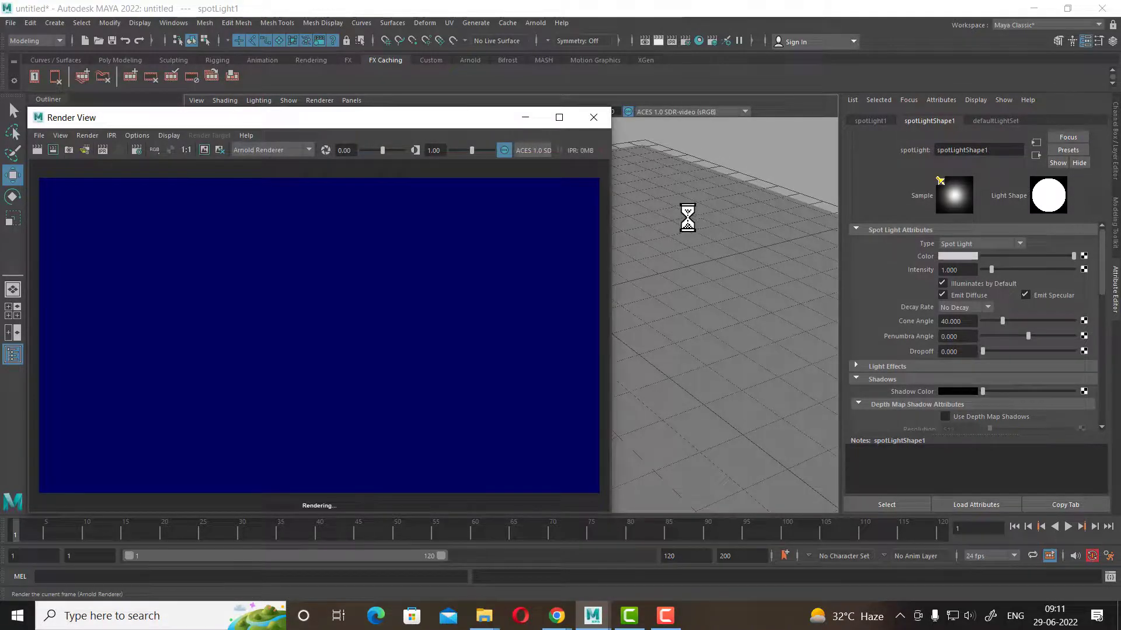
# - Switch Render View to Maya Software and re-render the frame
pyautogui.click(307, 150)
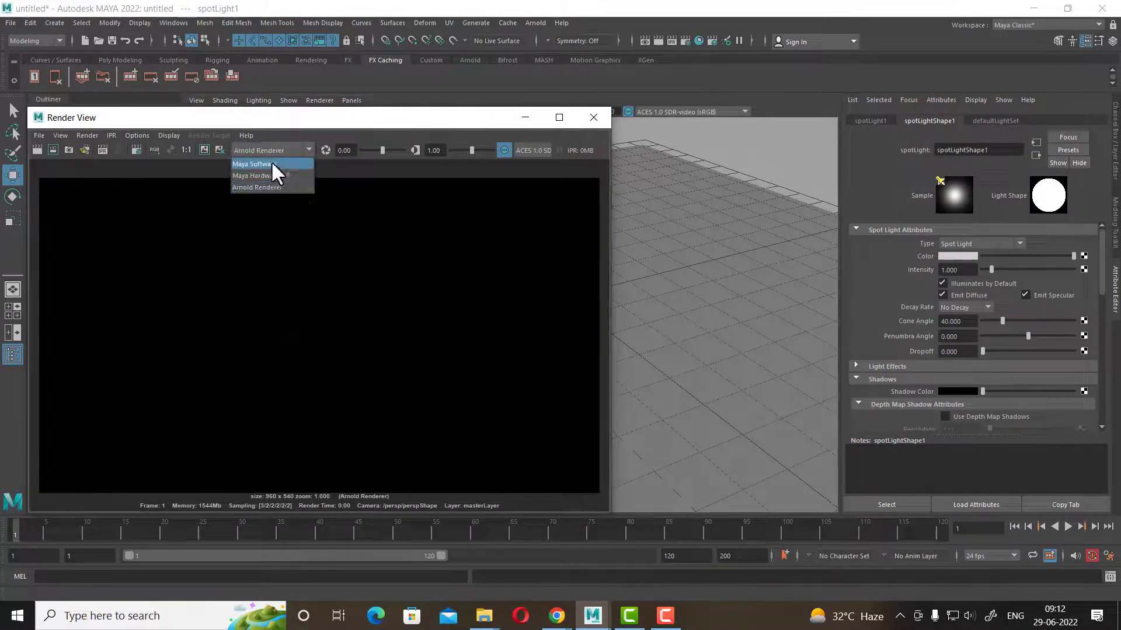
pyautogui.click(271, 162)
pyautogui.click(36, 150)
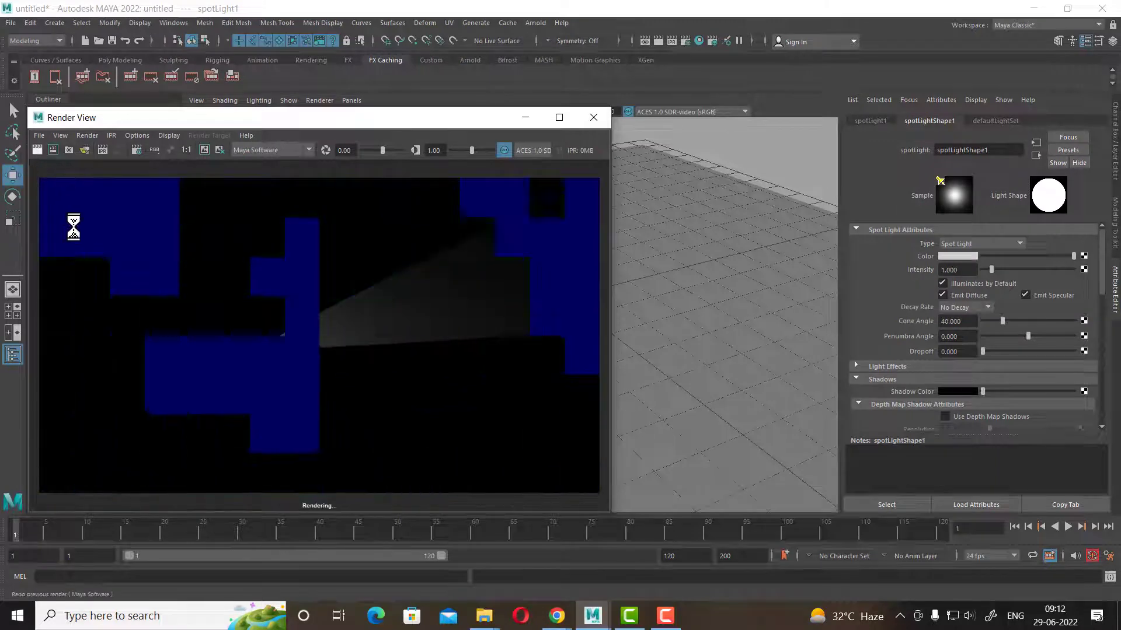
pyautogui.click(600, 117)
# - Set the spot light's colour to cyan
pyautogui.keyDown('alt'); pyautogui.moveTo(607, 268); pyautogui.dragTo(622, 321); pyautogui.keyUp('alt')
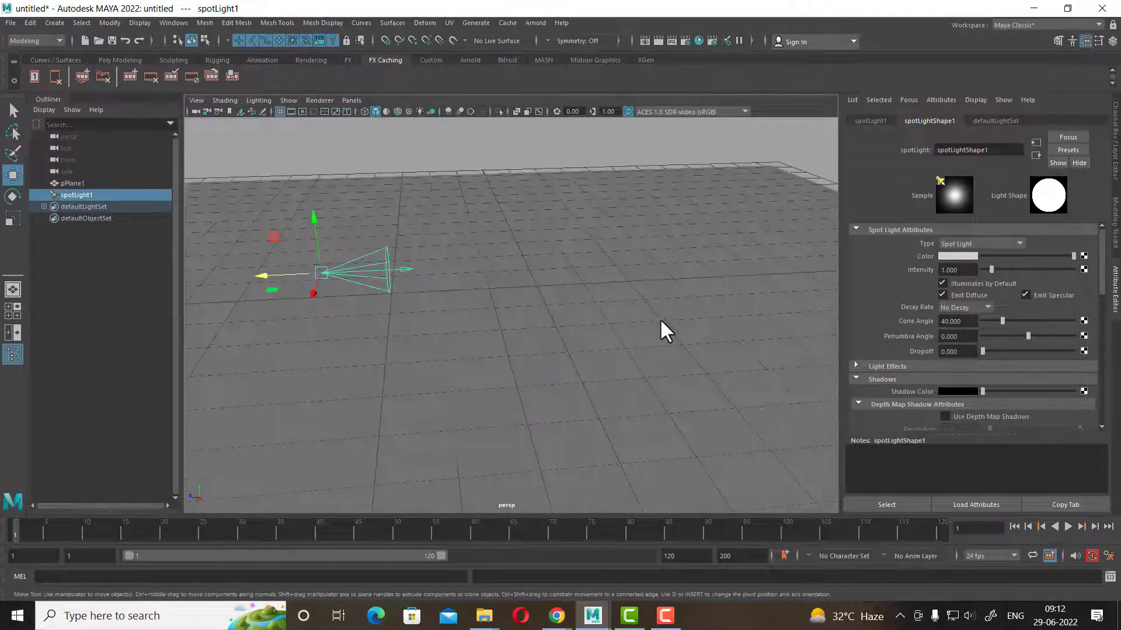
pyautogui.click(972, 257)
pyautogui.click(960, 226)
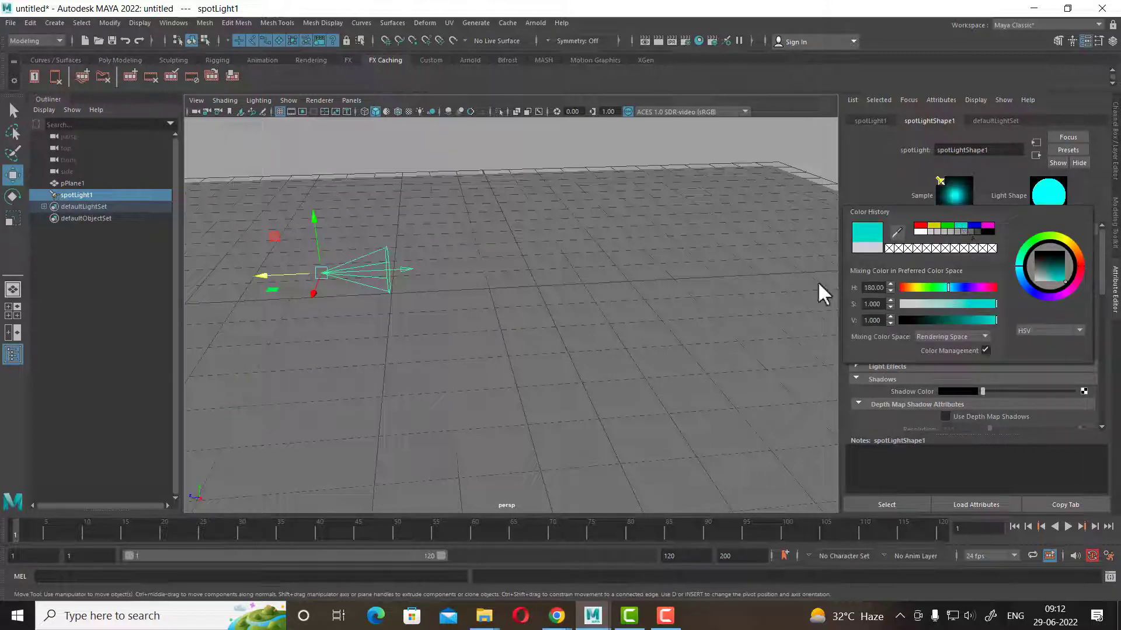
# - Set spotLight1 intensity to 5 and re-render to check the brighter beam
pyautogui.click(656, 42)
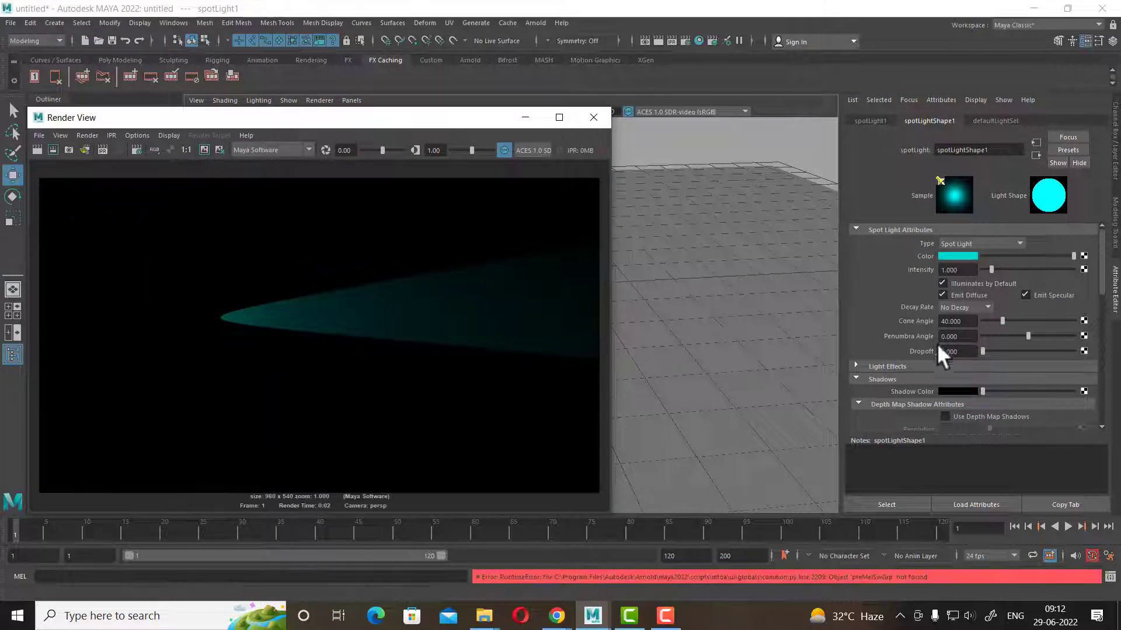
pyautogui.doubleClick(951, 270)
pyautogui.write('5')
pyautogui.press('Return')
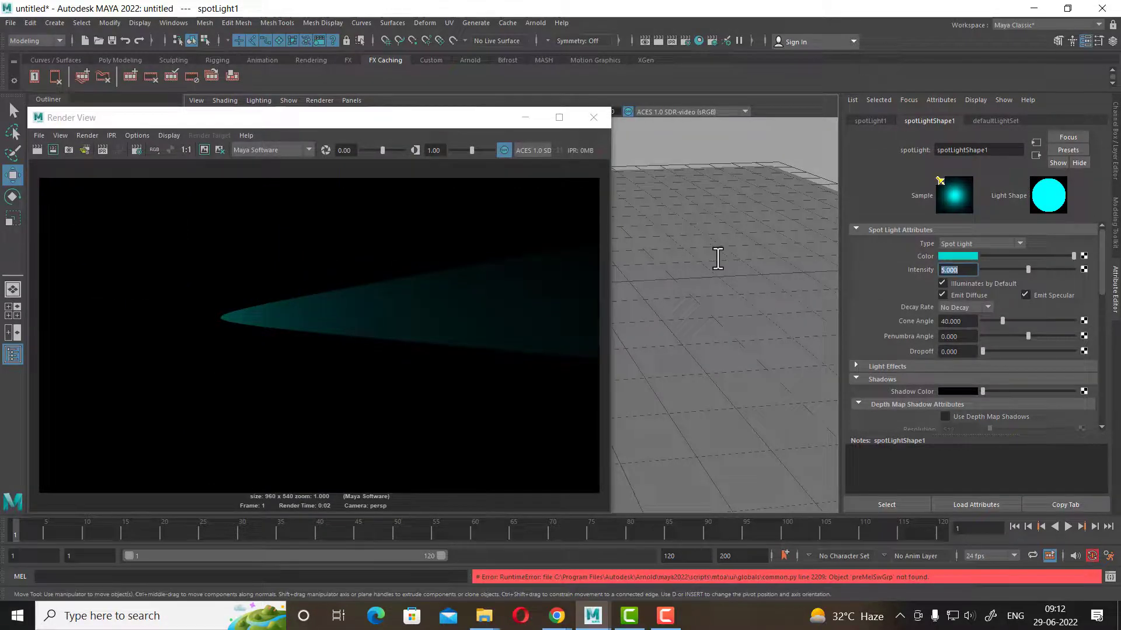
pyautogui.click(36, 149)
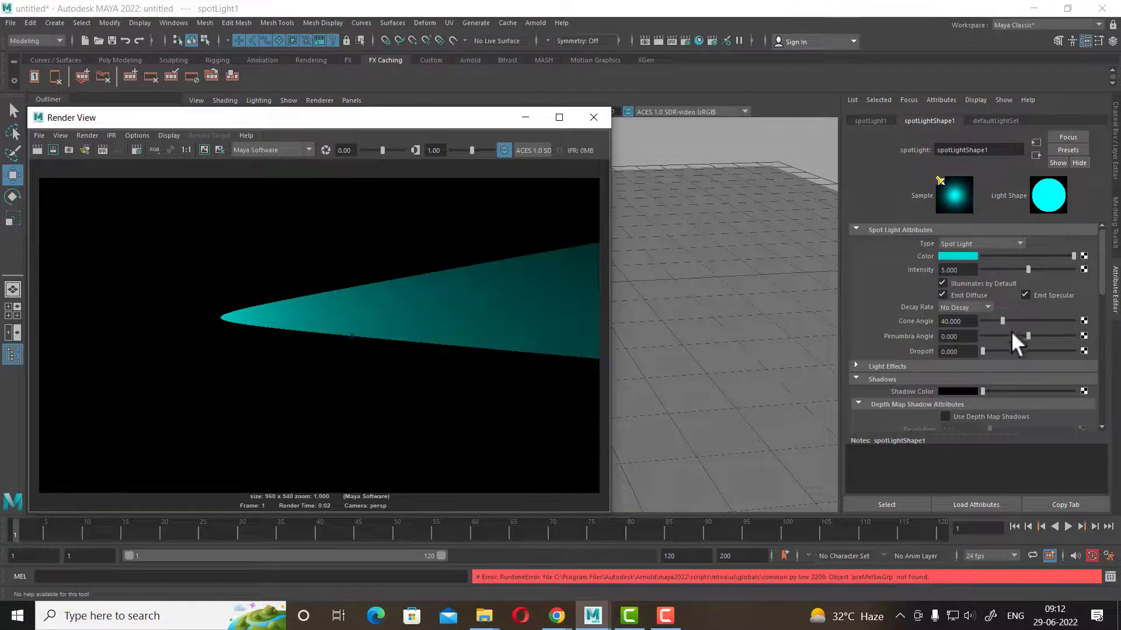
# - Set penumbra angle to 4.416 and dropoff to 6.623, re-rendering after each change
pyautogui.click(957, 337)
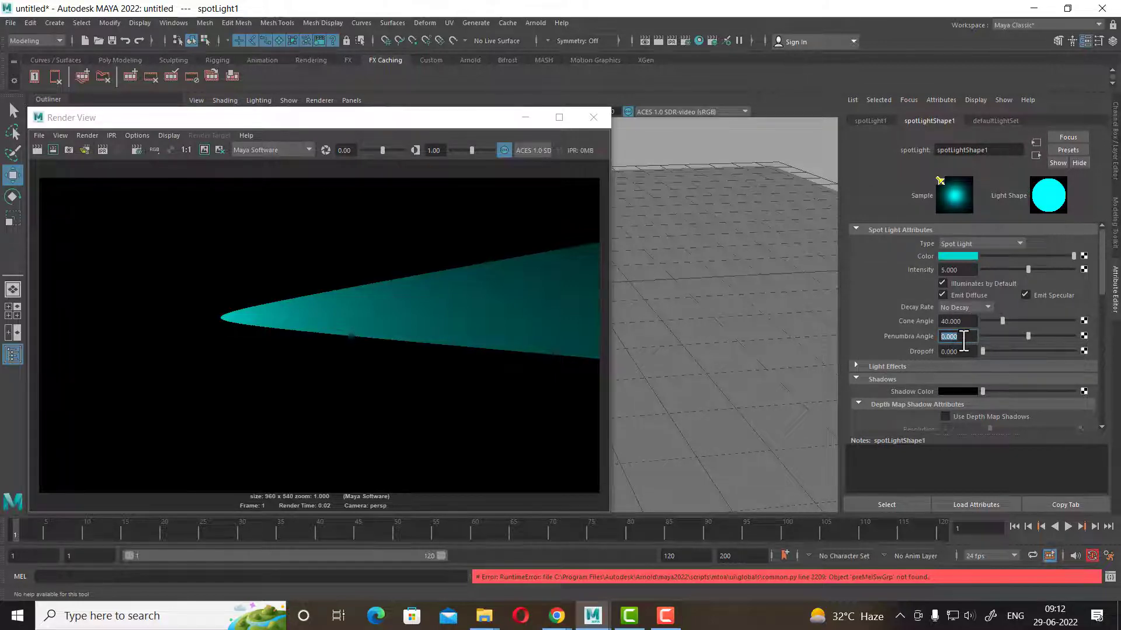
pyautogui.write('5.000')
pyautogui.moveTo(1028, 335); pyautogui.dragTo(1046, 337)
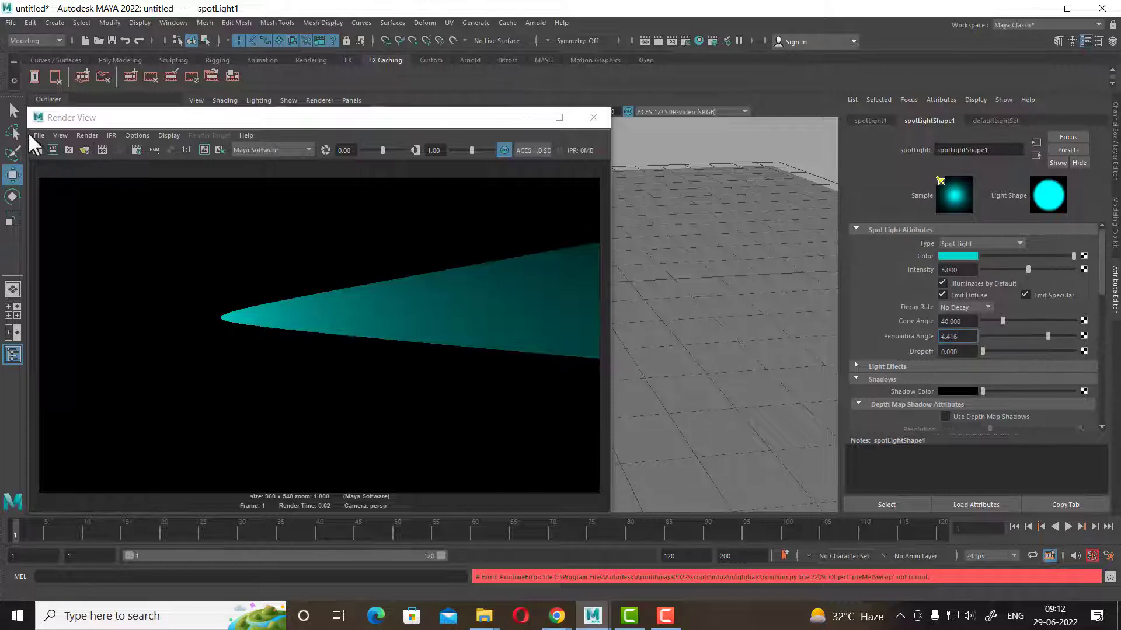
pyautogui.click(36, 149)
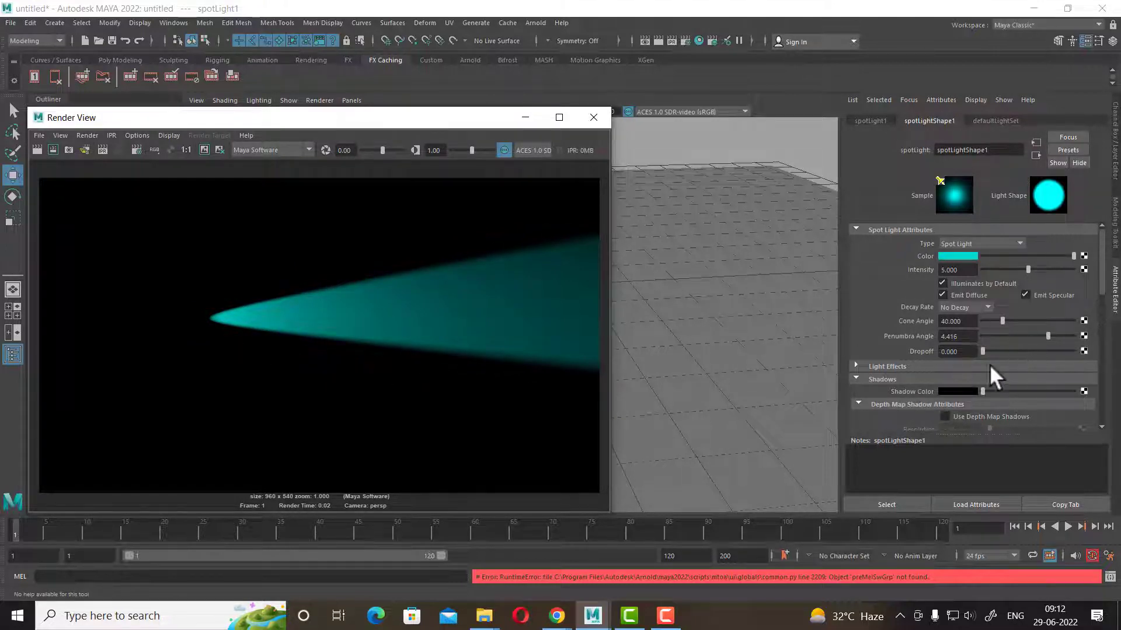
pyautogui.click(957, 352)
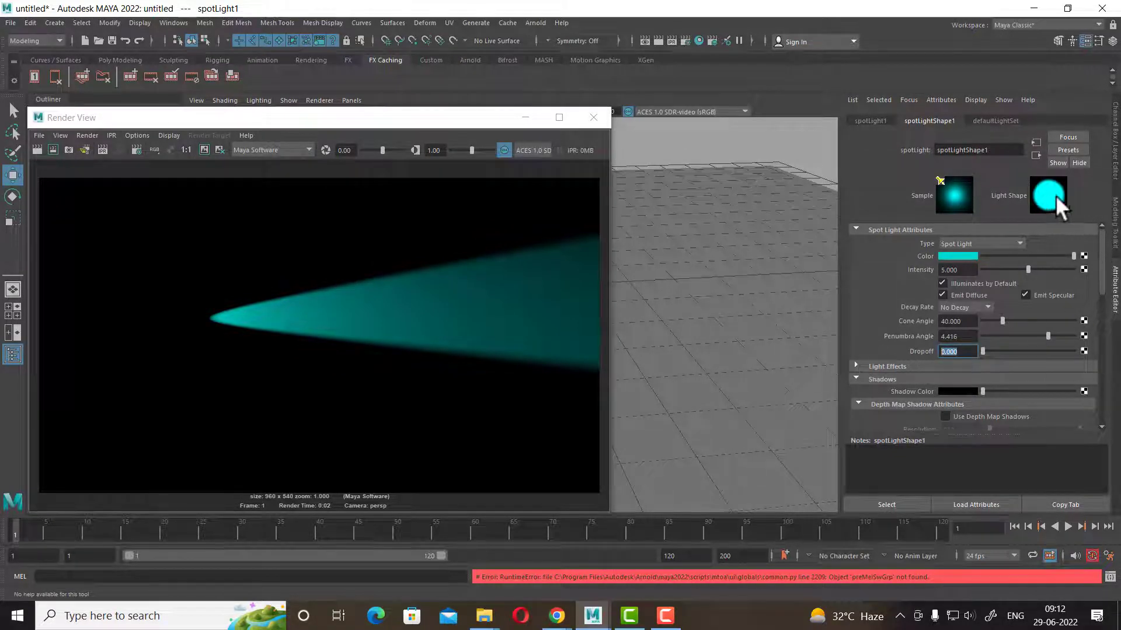
pyautogui.moveTo(983, 351); pyautogui.dragTo(985, 346)
pyautogui.click(40, 149)
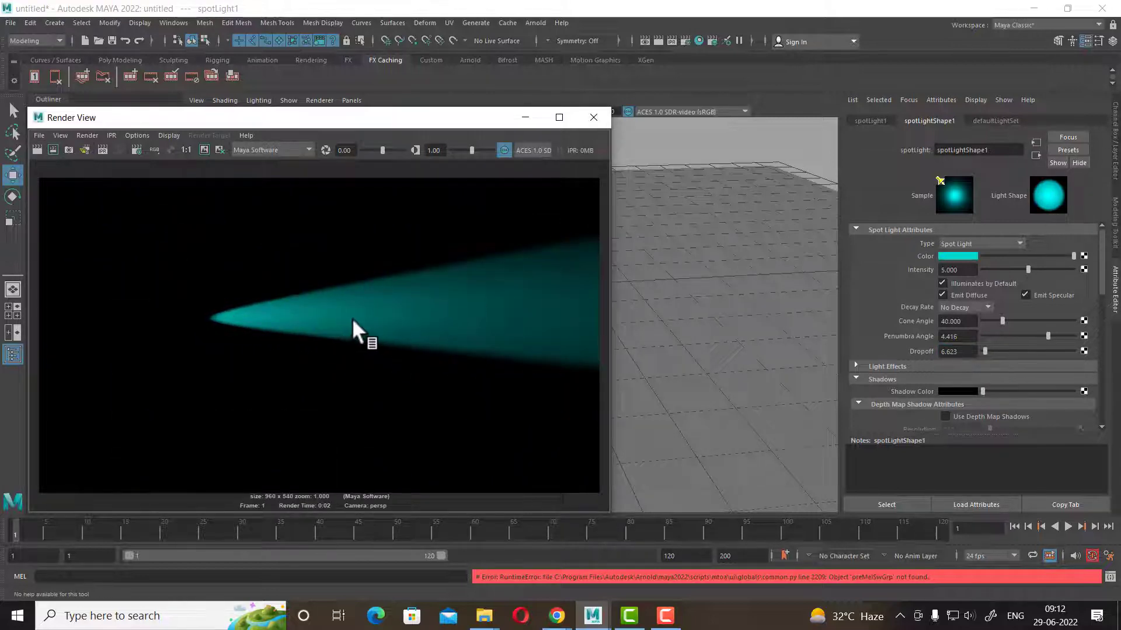
pyautogui.click(594, 117)
pyautogui.moveTo(624, 293)
pyautogui.keyDown('alt'); pyautogui.mouseDown()
pyautogui.moveTo(590, 282)
pyautogui.moveTo(493, 321)
pyautogui.mouseUp(); pyautogui.keyUp('alt')
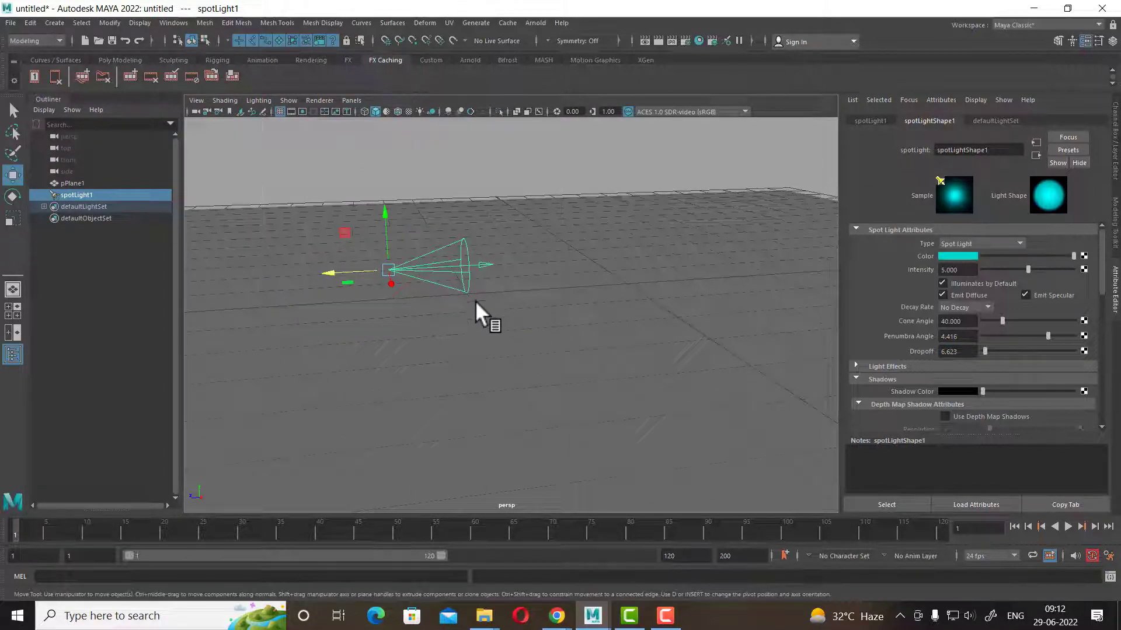
# - In TheShopGirls.mb, select the whole grp_CashRegister group
pyautogui.moveTo(593, 615)
pyautogui.click(640, 558)
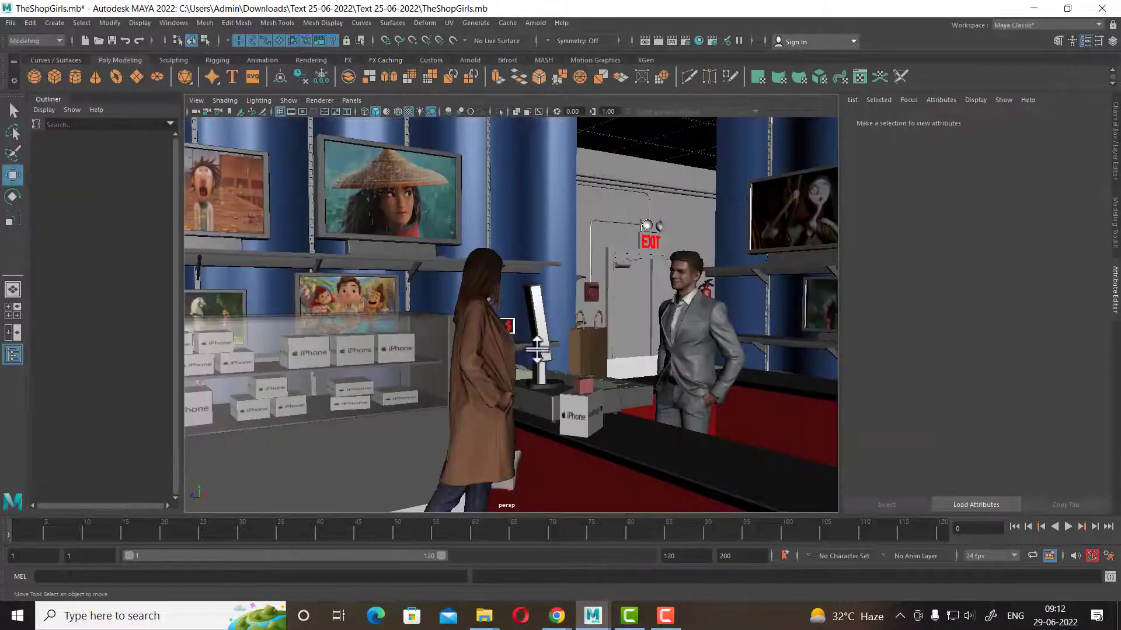
pyautogui.moveTo(613, 330)
pyautogui.keyDown('alt'); pyautogui.mouseDown()
pyautogui.moveTo(478, 452)
pyautogui.moveTo(554, 446)
pyautogui.moveTo(546, 461)
pyautogui.mouseUp(); pyautogui.keyUp('alt')
pyautogui.click(564, 444)
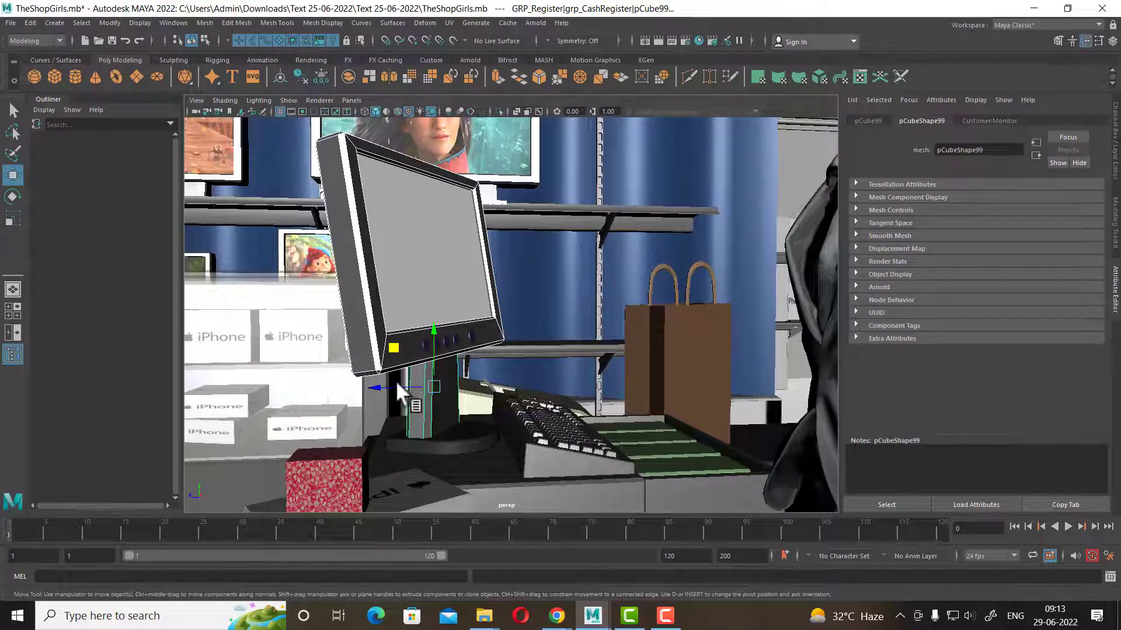
pyautogui.press('Up')
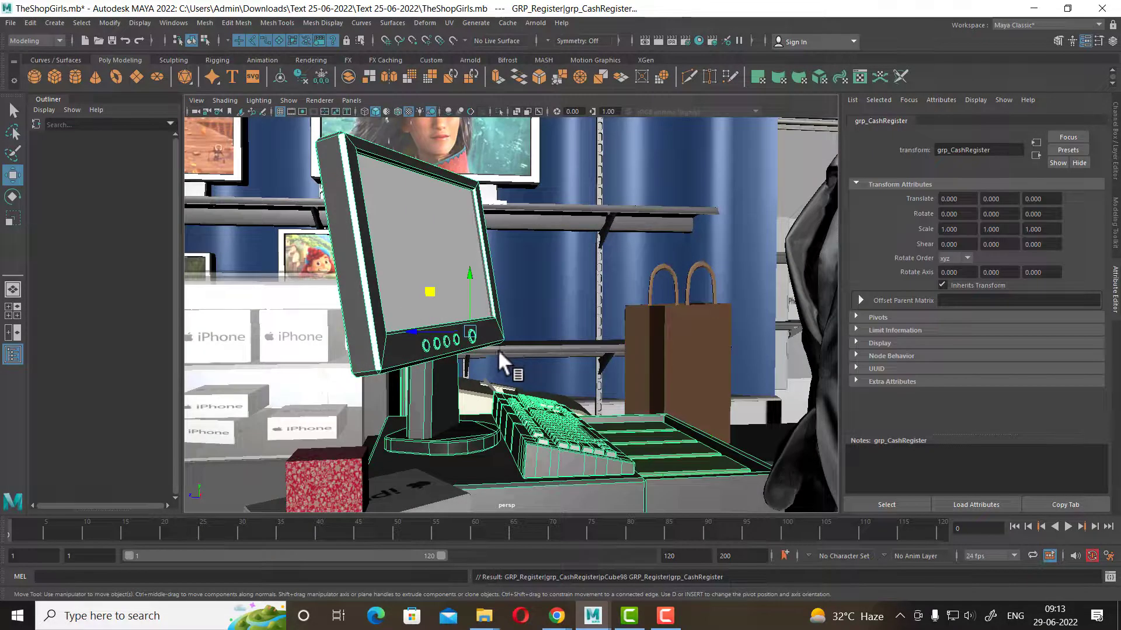
# - Frame the imported cabinet group in the untitled scene, then return to the shop scene
pyautogui.click(593, 616)
pyautogui.click(514, 555)
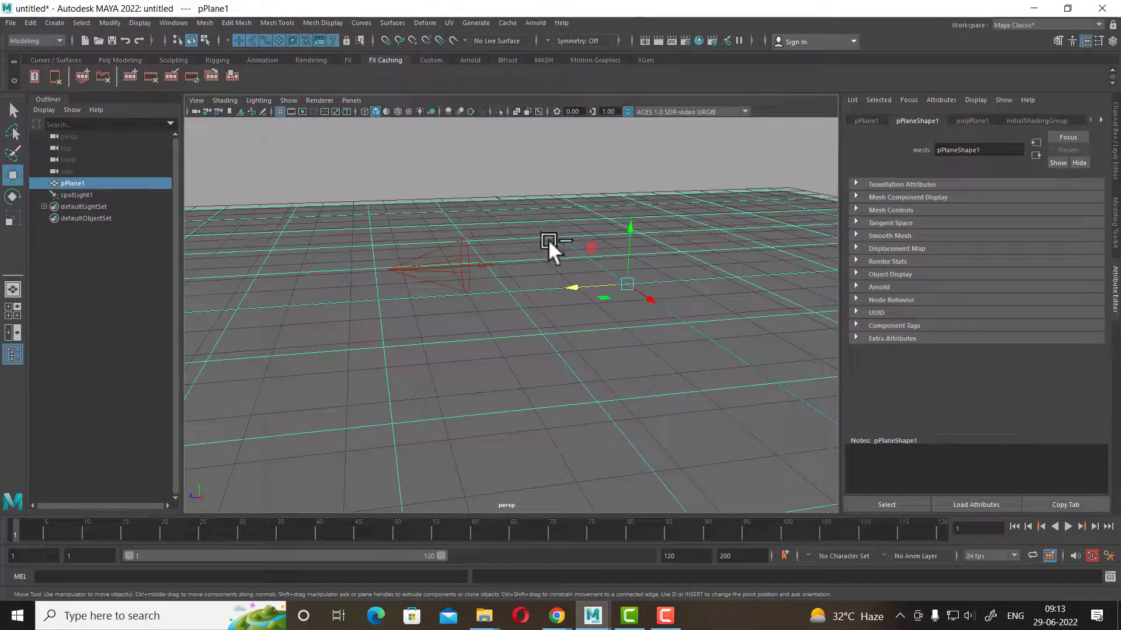
pyautogui.scroll(-5, 590, 328)
pyautogui.moveTo(520, 253)
pyautogui.keyDown('alt'); pyautogui.mouseDown()
pyautogui.moveTo(443, 260)
pyautogui.moveTo(367, 239)
pyautogui.moveTo(418, 288)
pyautogui.mouseUp(); pyautogui.keyUp('alt')
pyautogui.scroll(3, 538, 375)
pyautogui.scroll(2, 573, 343)
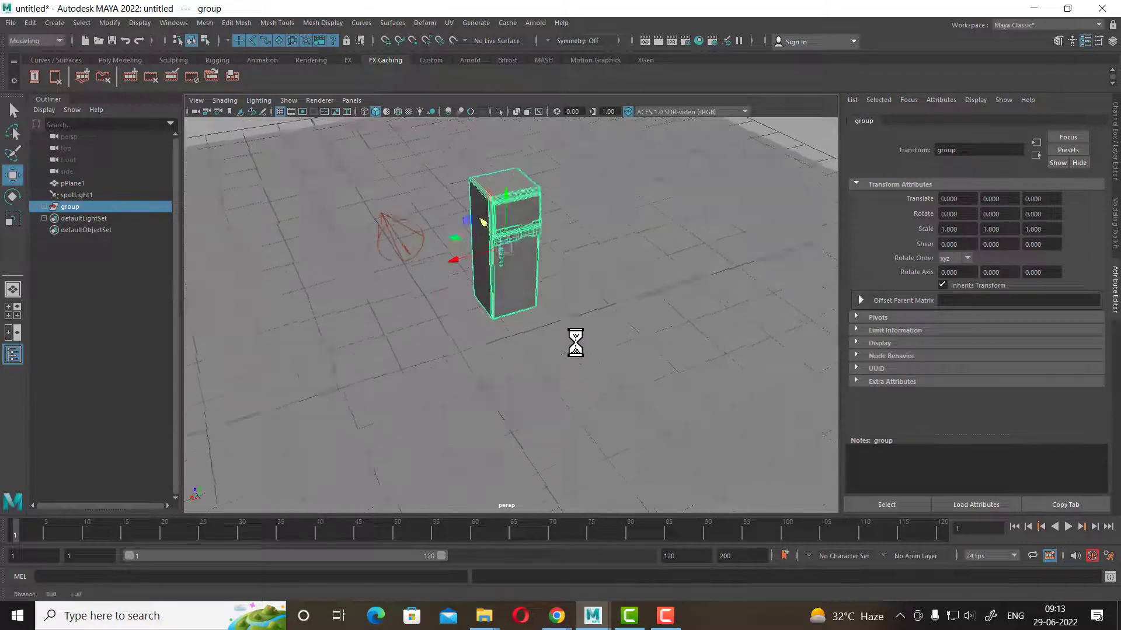
pyautogui.scroll(2, 562, 359)
pyautogui.keyDown('alt'); pyautogui.moveTo(562, 359); pyautogui.dragTo(531, 353); pyautogui.keyUp('alt')
pyautogui.scroll(3, 576, 408)
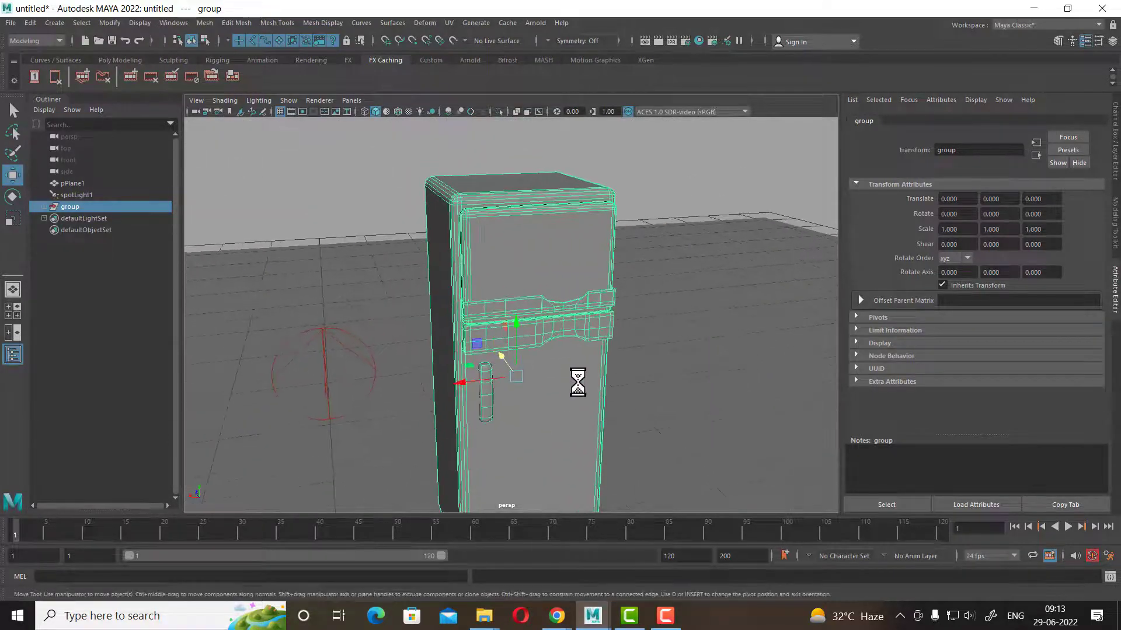
pyautogui.hotkey('alt', 'Tab')
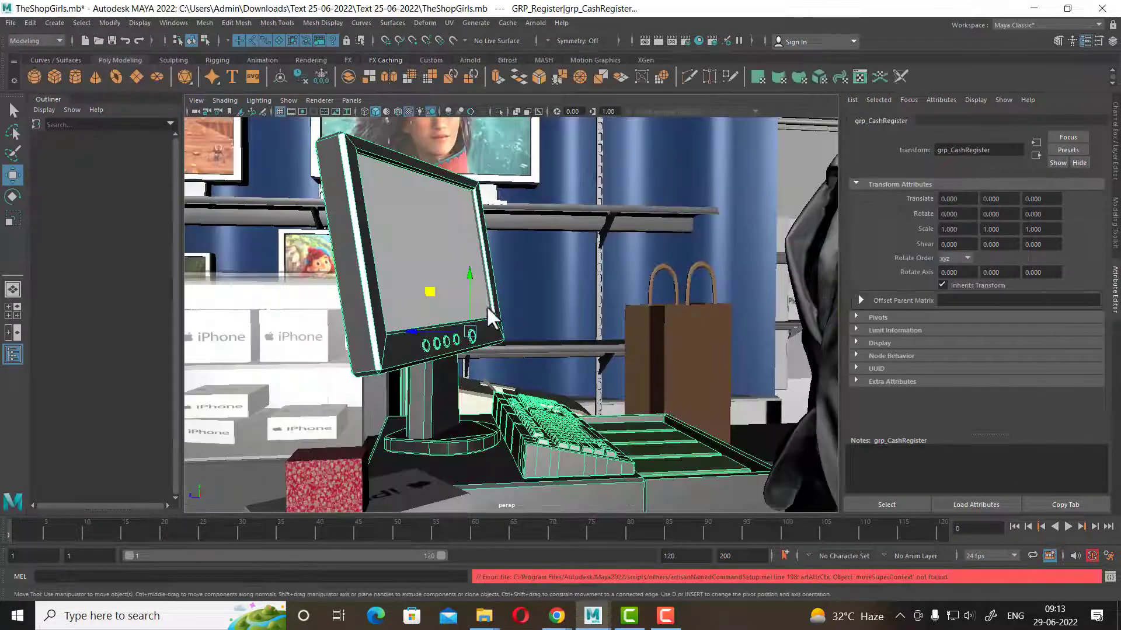
# - Isolate the cash register by hiding everything else in the shop scene
pyautogui.click(435, 394)
pyautogui.press('Up')
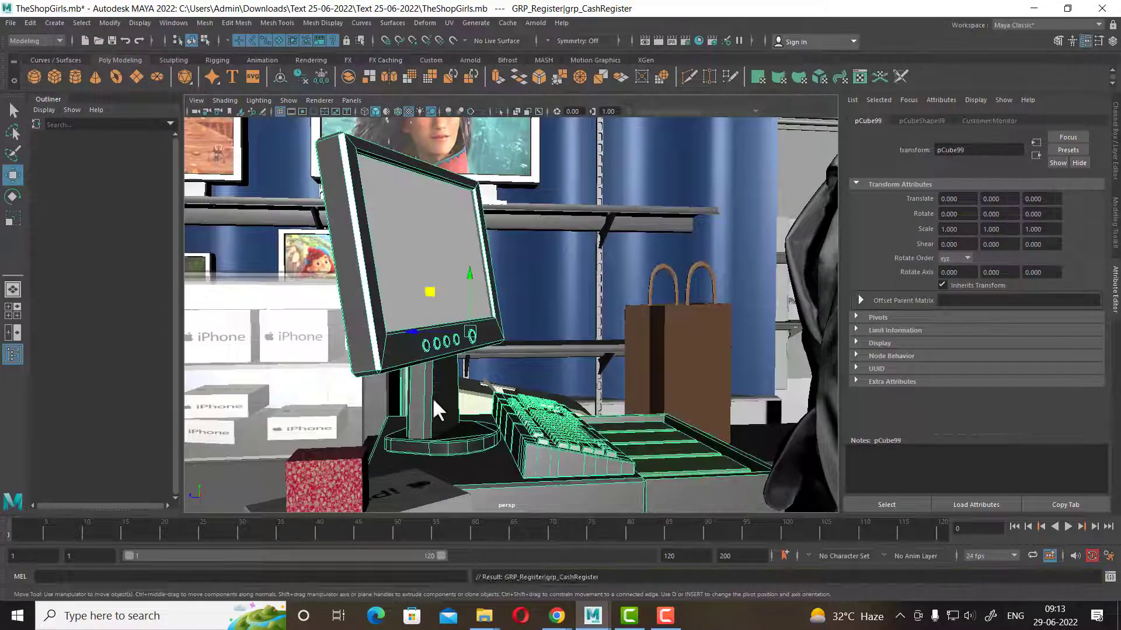
pyautogui.moveTo(592, 443)
pyautogui.keyDown('alt'); pyautogui.mouseDown()
pyautogui.moveTo(572, 403)
pyautogui.moveTo(613, 412)
pyautogui.mouseUp(); pyautogui.keyUp('alt')
pyautogui.hotkey('alt', 'h')
pyautogui.moveTo(544, 352)
pyautogui.keyDown('alt'); pyautogui.mouseDown()
pyautogui.moveTo(560, 432)
pyautogui.moveTo(493, 391)
pyautogui.moveTo(531, 405)
pyautogui.mouseUp(); pyautogui.keyUp('alt')
pyautogui.click(561, 432)
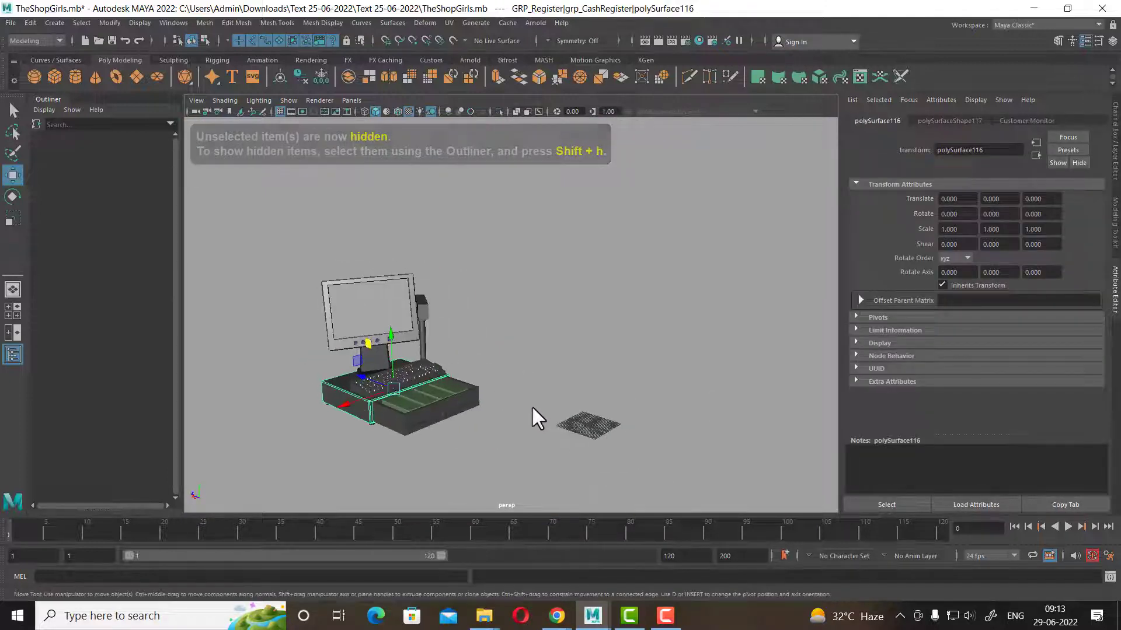
# - Group all register parts, centre the pivot, freeze transforms and copy the group
pyautogui.moveTo(471, 292); pyautogui.dragTo(340, 470)
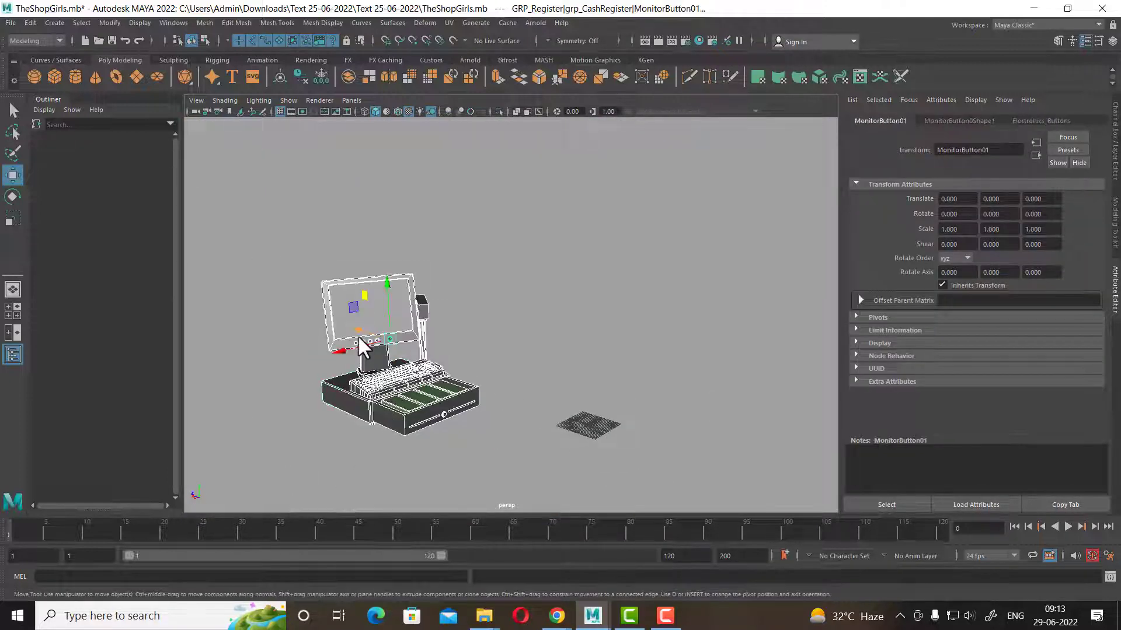
pyautogui.hotkey('ctrl', 'g')
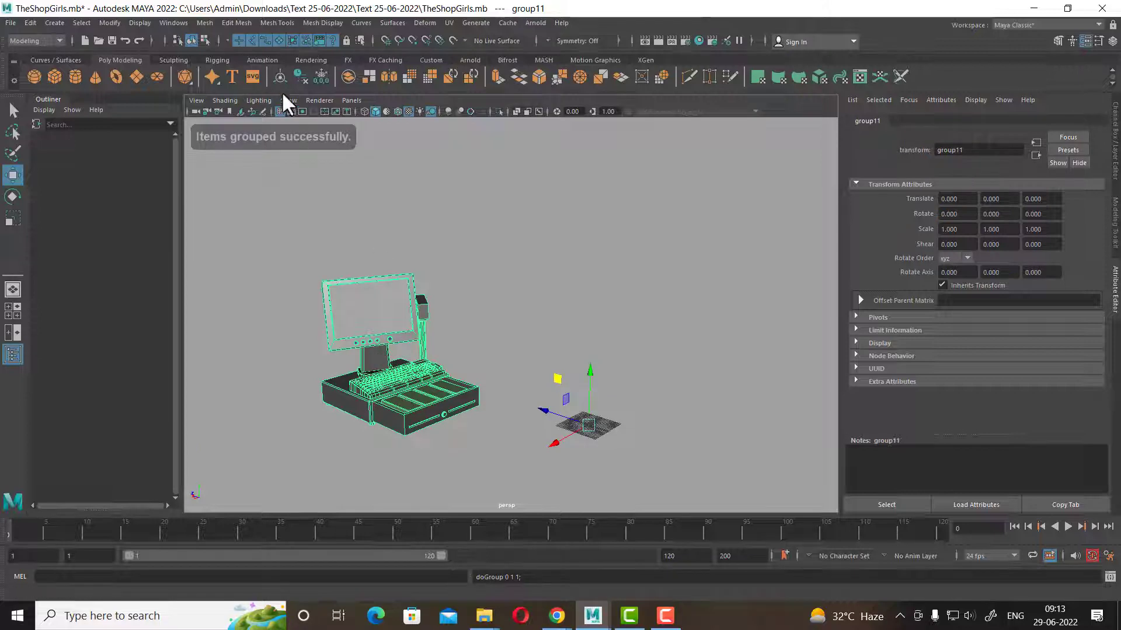
pyautogui.click(281, 76)
pyautogui.click(323, 76)
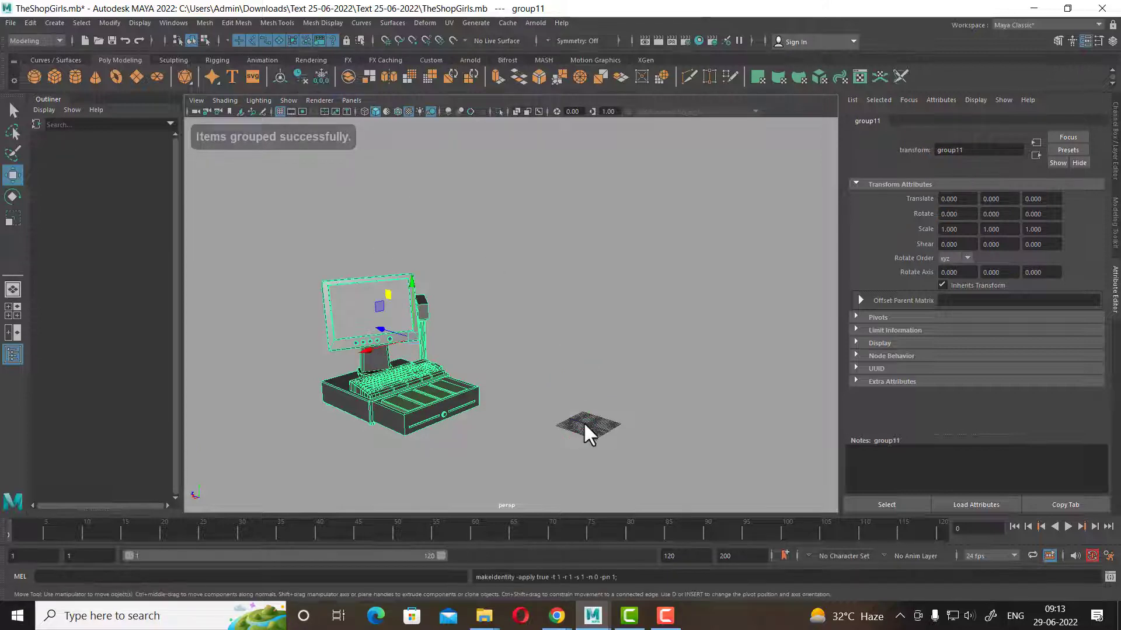
pyautogui.hotkey('ctrl', 'c')
# - Delete the fridge group from the untitled scene
pyautogui.moveTo(592, 615)
pyautogui.click(555, 564)
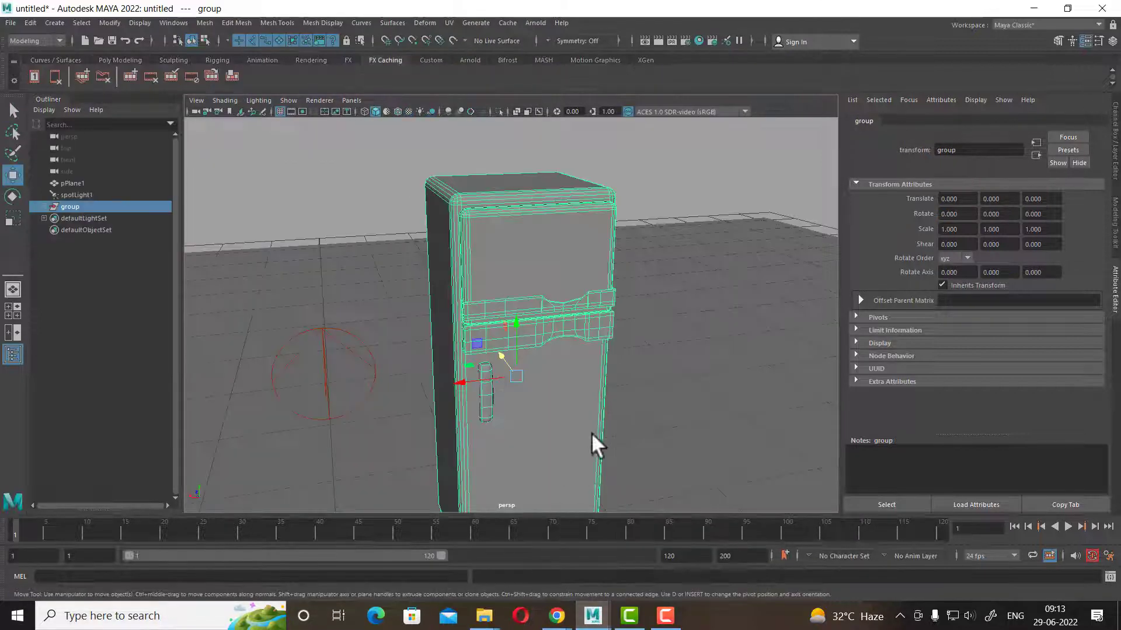
pyautogui.keyDown('alt'); pyautogui.moveTo(544, 279); pyautogui.dragTo(580, 288); pyautogui.keyUp('alt')
pyautogui.hotkey('ctrl', 'v')
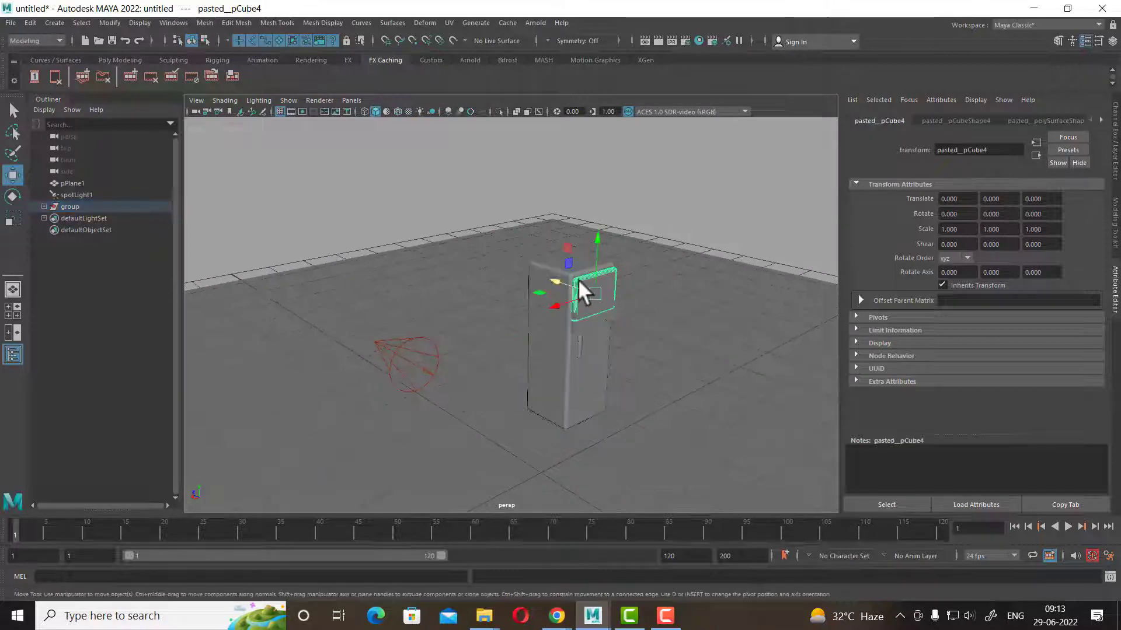
pyautogui.click(577, 300)
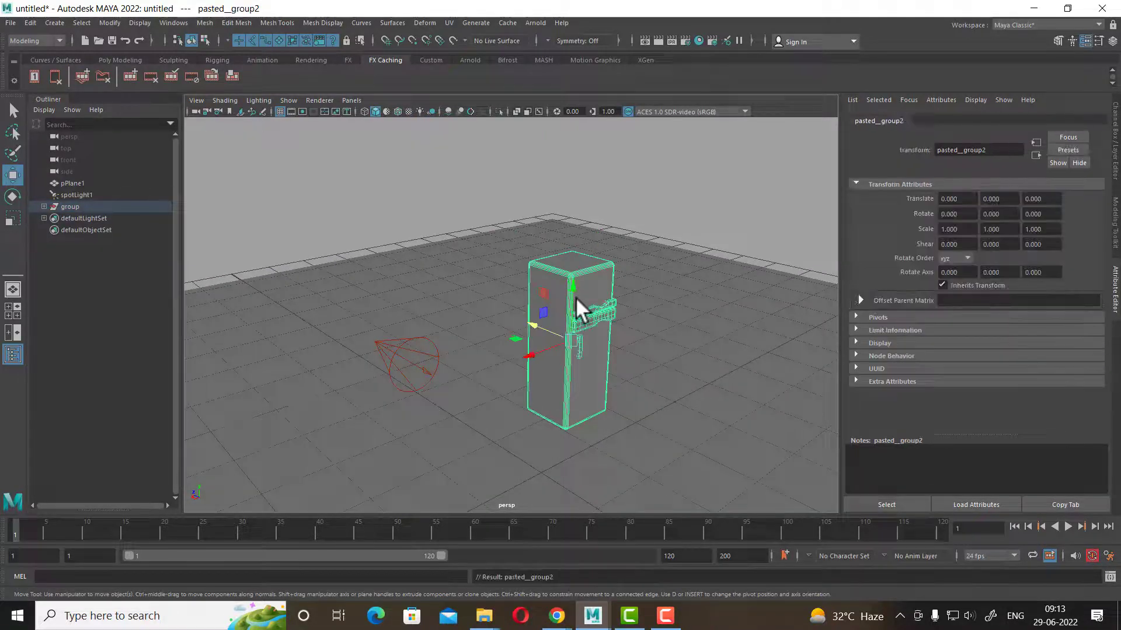
pyautogui.press('Delete')
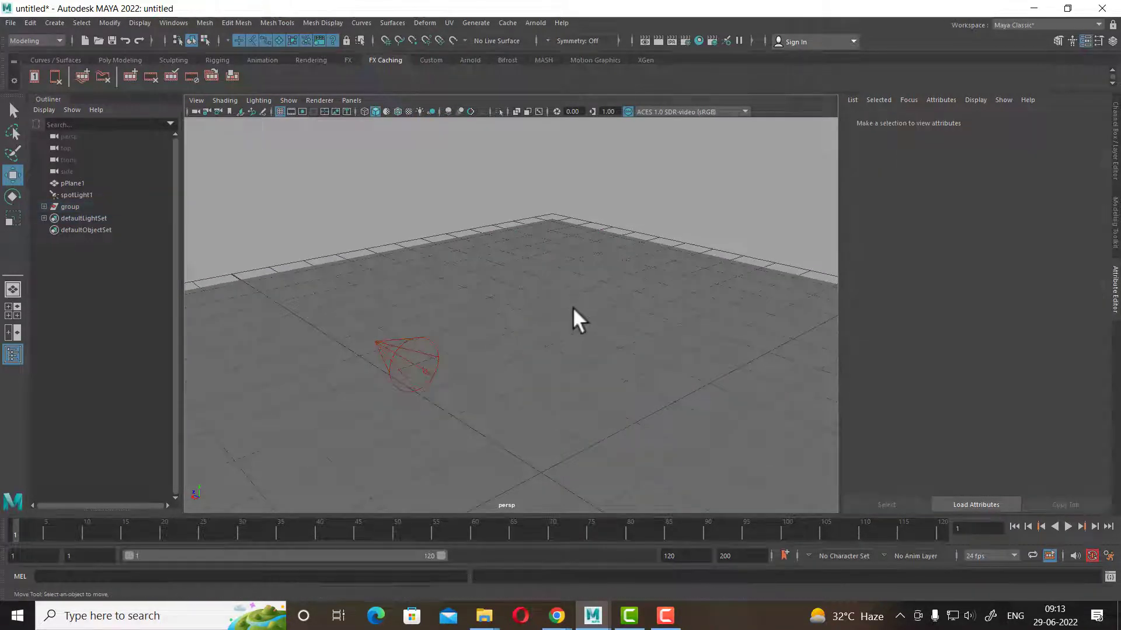
# - Paste the copied cash register and scale it uniformly down to 0.192
pyautogui.hotkey('ctrl', 'g')
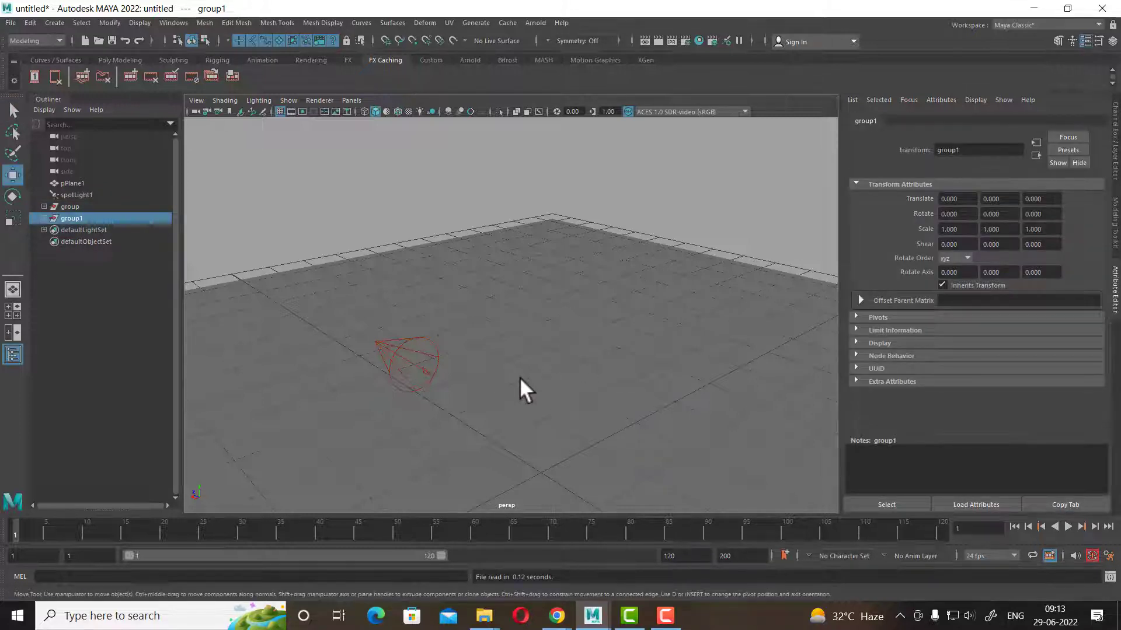
pyautogui.scroll(-5, 561, 375)
pyautogui.scroll(-5, 505, 341)
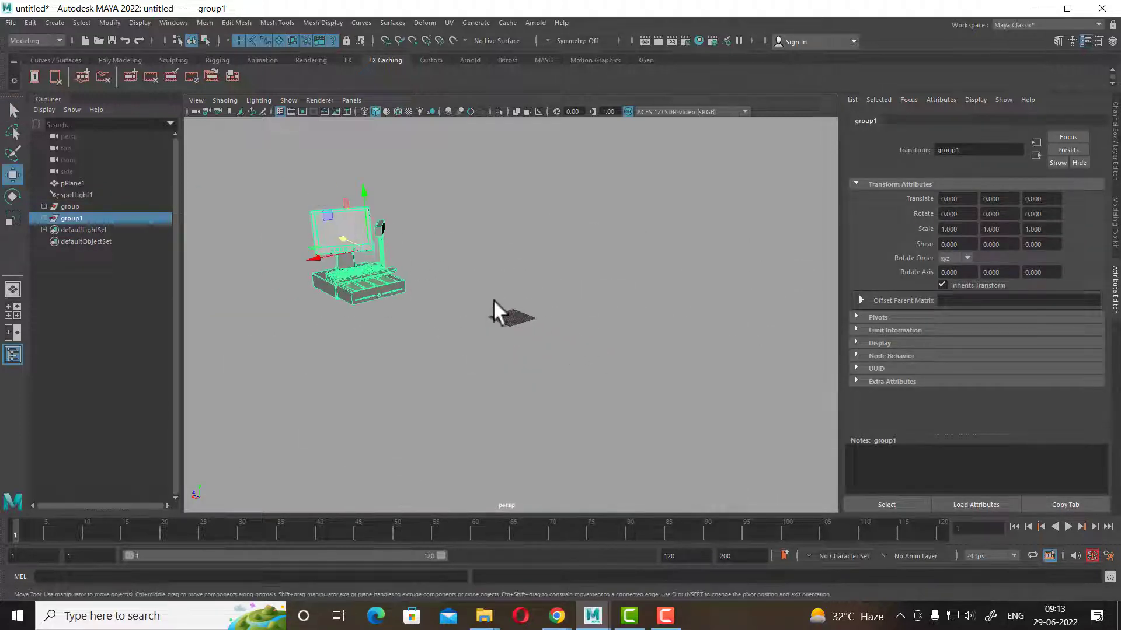
pyautogui.scroll(3, 502, 327)
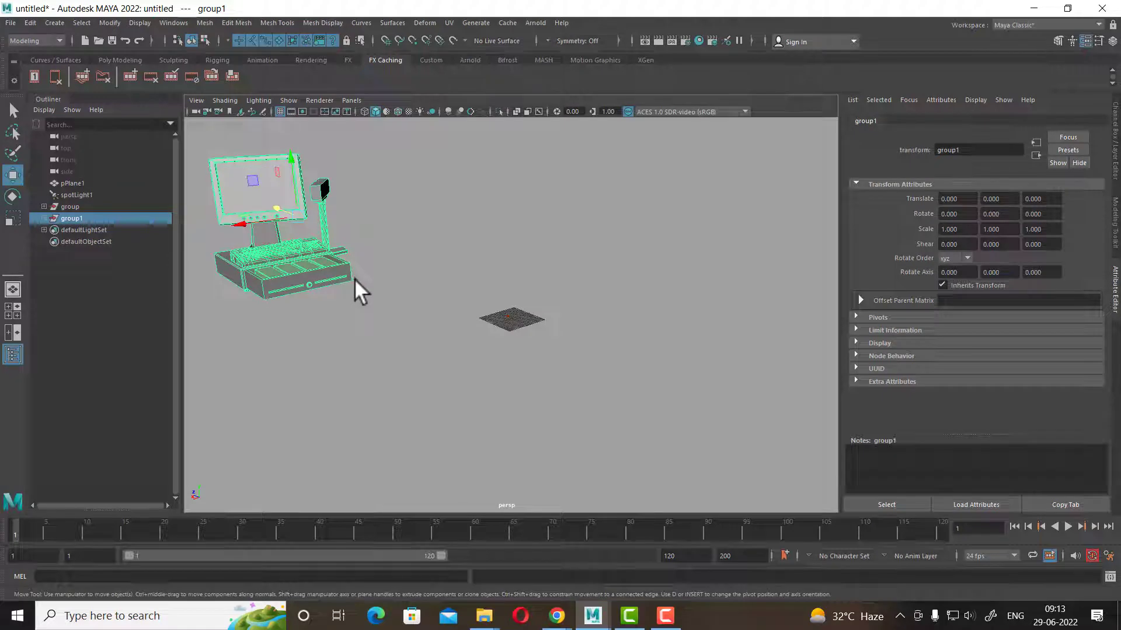
pyautogui.press('r')
pyautogui.moveTo(301, 219); pyautogui.dragTo(212, 302)
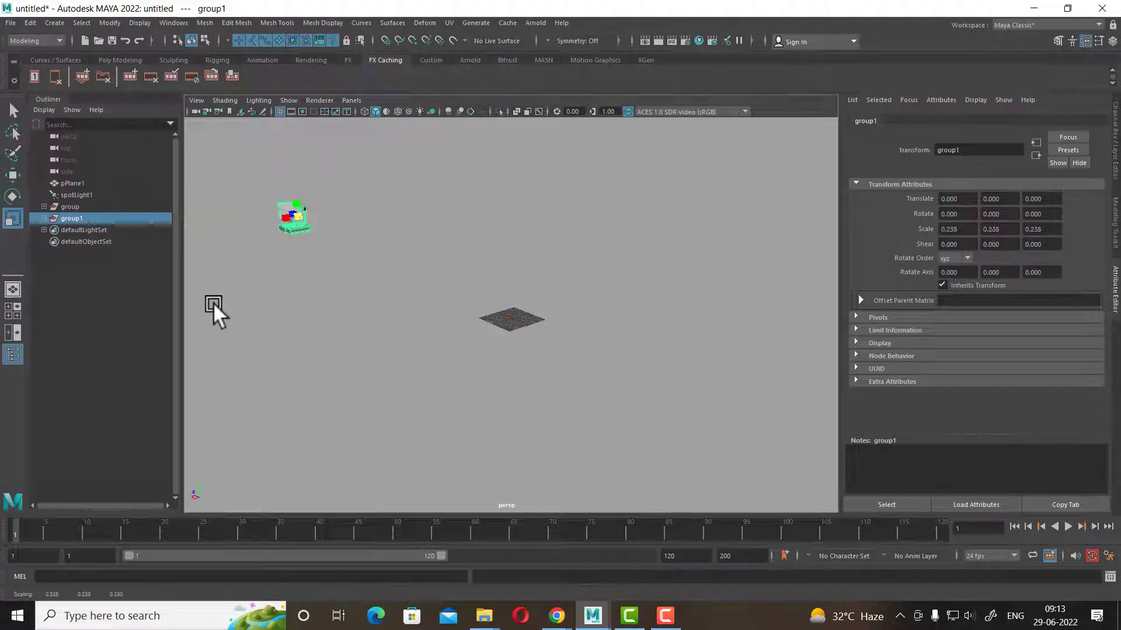
# - In Top view, move group1 over the ground plane
pyautogui.press('w')
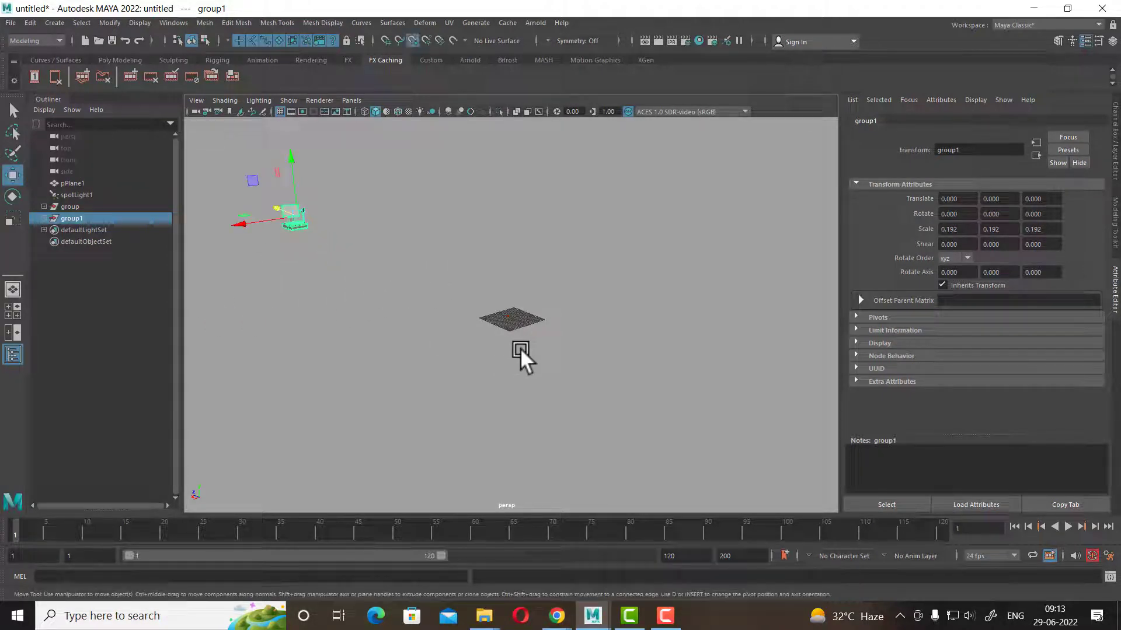
pyautogui.moveTo(520, 348); pyautogui.dragTo(509, 324, button='middle')
pyautogui.moveTo(379, 271)
pyautogui.keyDown('alt'); pyautogui.mouseDown()
pyautogui.moveTo(518, 368)
pyautogui.moveTo(550, 375)
pyautogui.mouseUp(); pyautogui.keyUp('alt')
pyautogui.press('space')
pyautogui.click(525, 324)
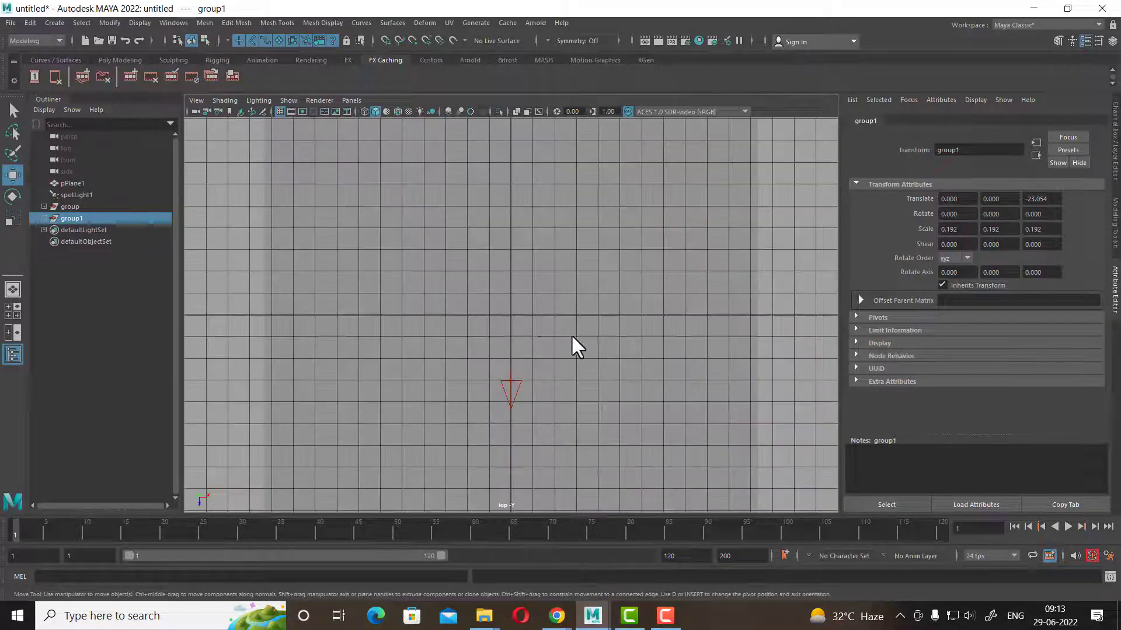
pyautogui.press('f')
pyautogui.scroll(-5, 597, 346)
pyautogui.scroll(-3, 446, 283)
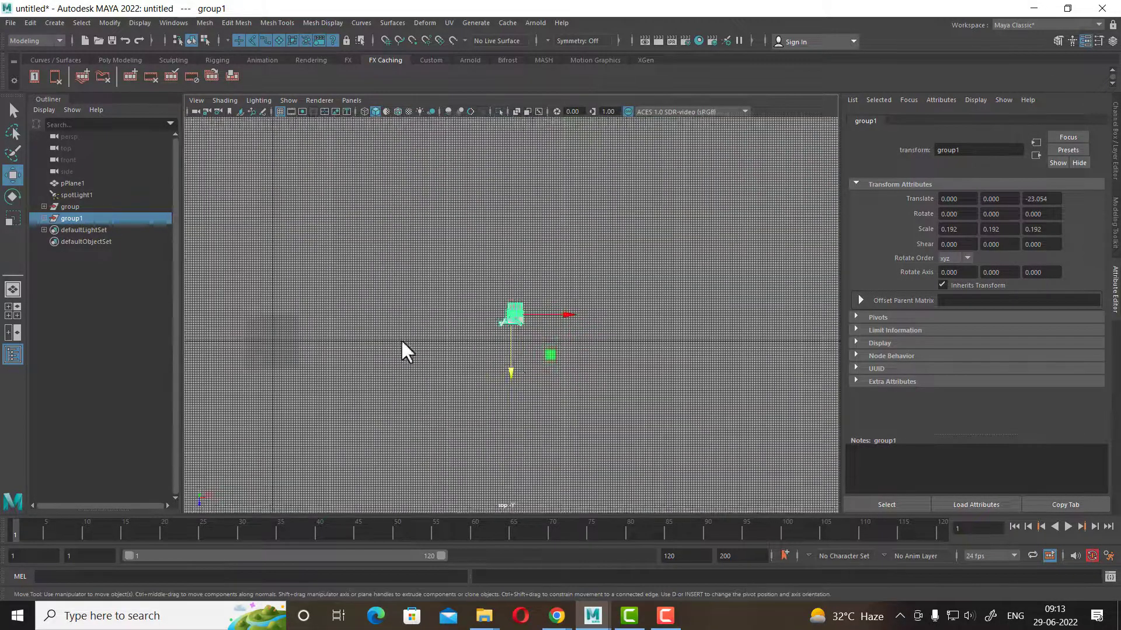
pyautogui.moveTo(551, 307); pyautogui.dragTo(309, 348)
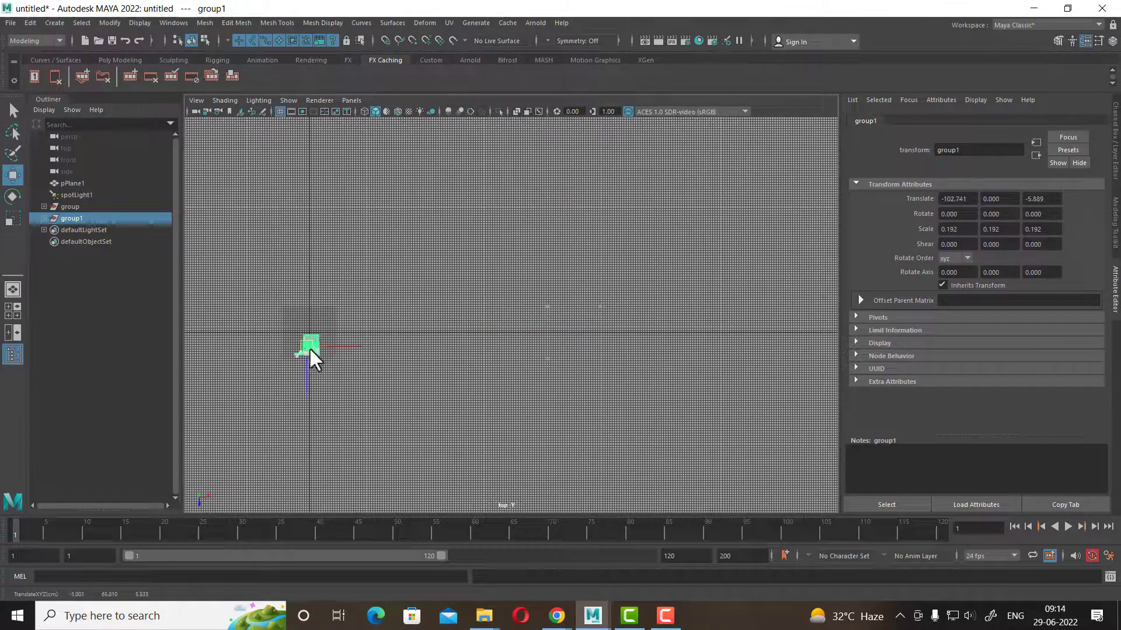
# - In Front view, lower the register onto the plane, then return to Perspective
pyautogui.press('space')
pyautogui.moveTo(405, 358); pyautogui.dragTo(409, 397)
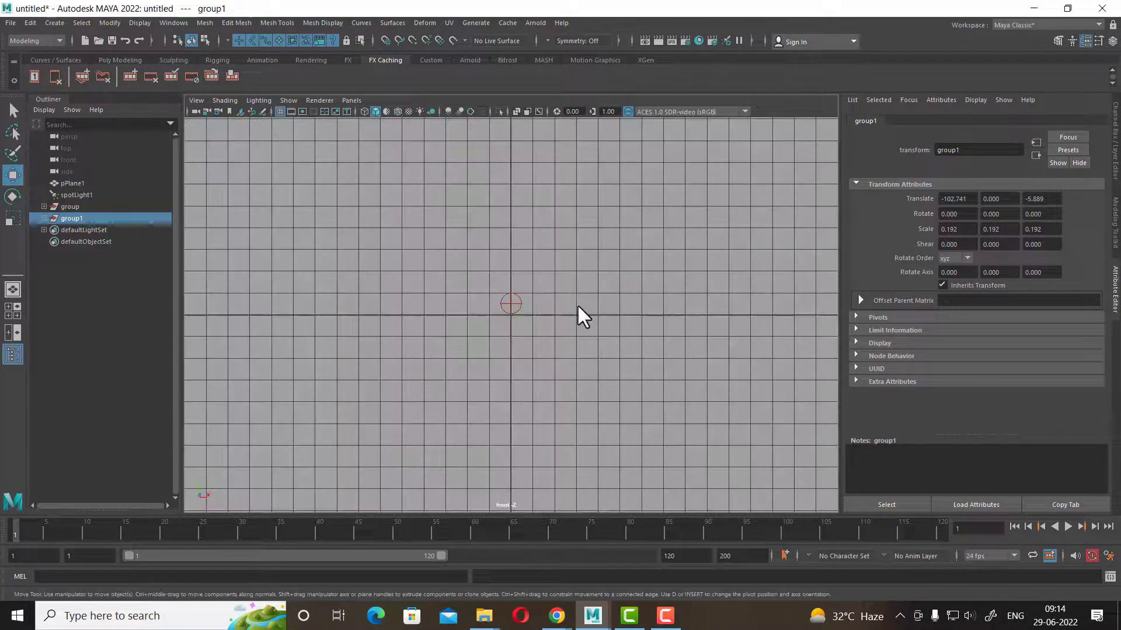
pyautogui.keyDown('alt'); pyautogui.moveTo(540, 366); pyautogui.dragTo(560, 436, button='middle'); pyautogui.keyUp('alt')
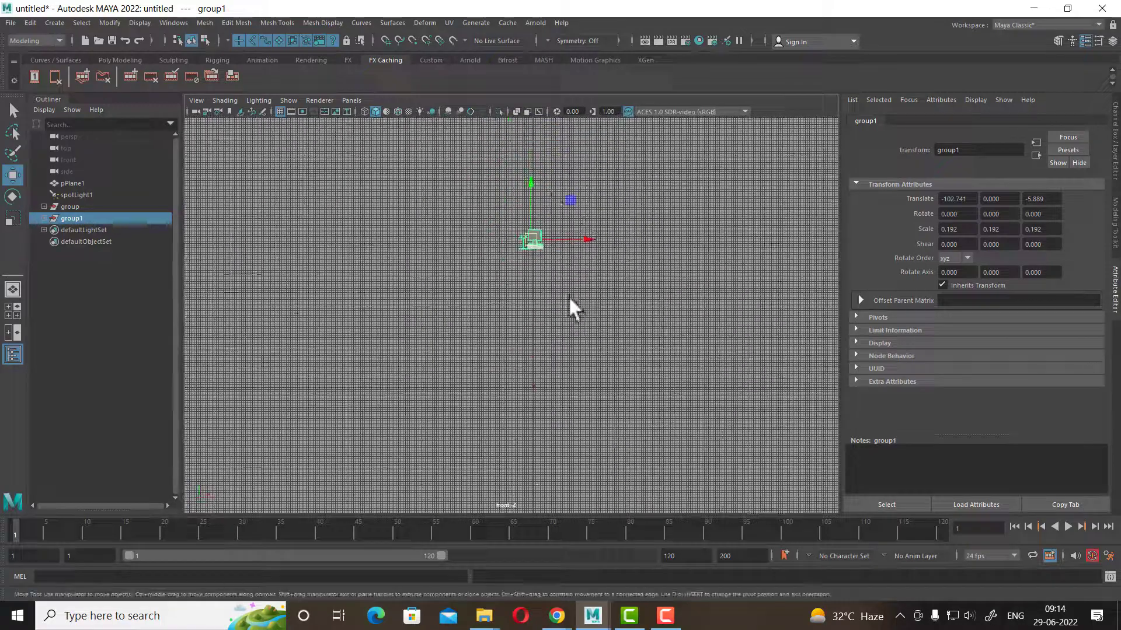
pyautogui.moveTo(538, 184); pyautogui.dragTo(529, 318)
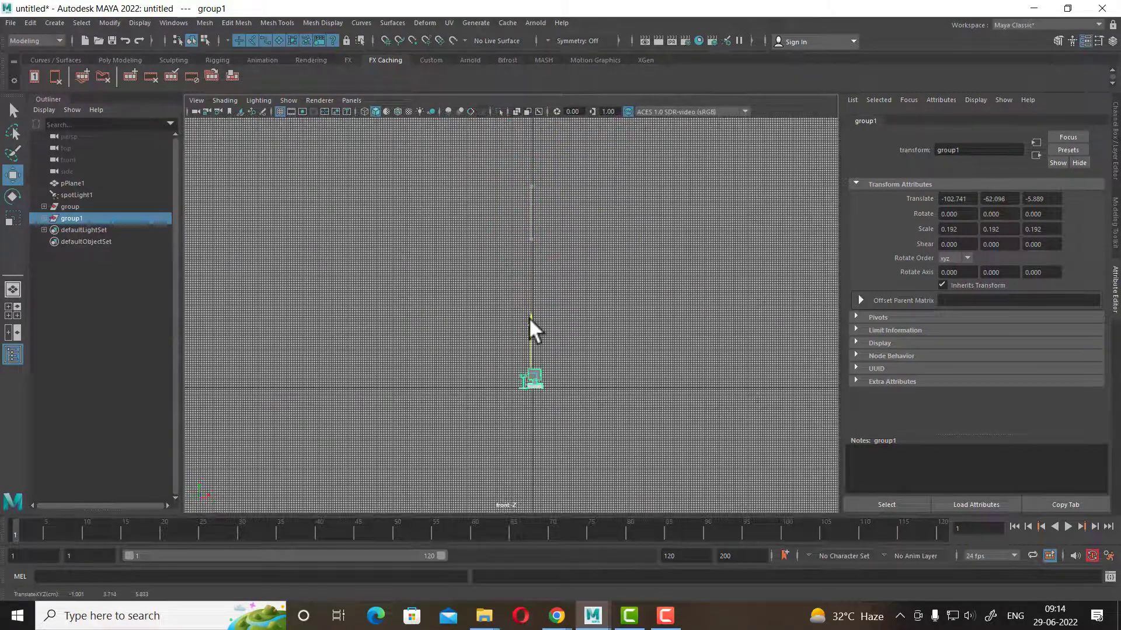
pyautogui.press('space')
pyautogui.moveTo(571, 402); pyautogui.dragTo(615, 274)
pyautogui.scroll(5, 510, 387)
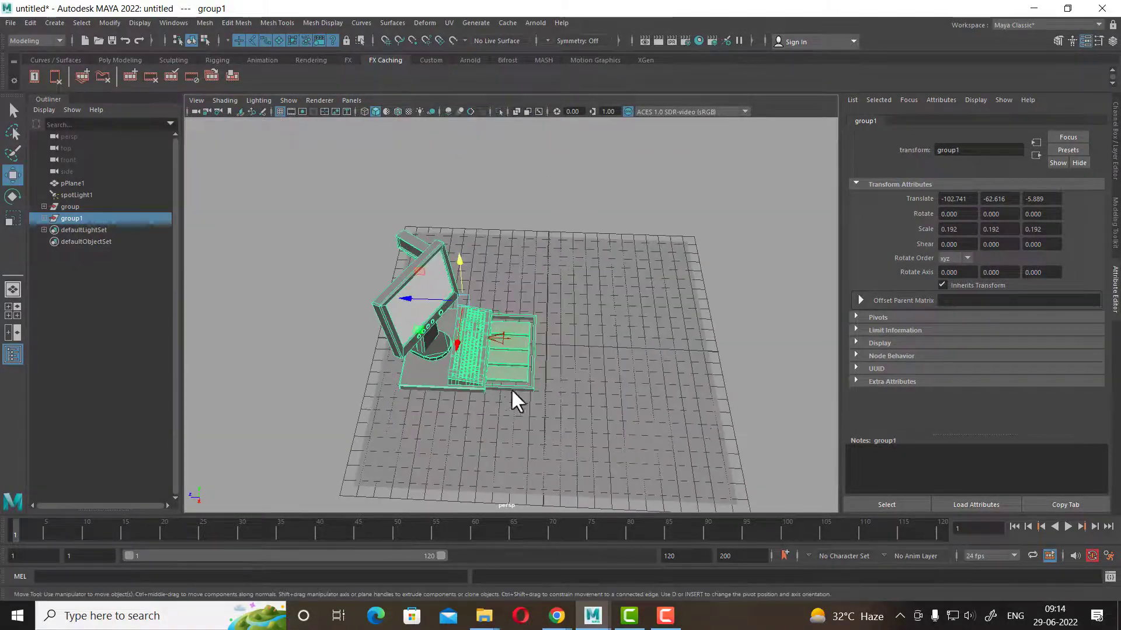
pyautogui.moveTo(510, 388)
pyautogui.keyDown('alt'); pyautogui.mouseDown()
pyautogui.moveTo(571, 405)
pyautogui.moveTo(534, 343)
pyautogui.moveTo(543, 373)
pyautogui.moveTo(543, 349)
pyautogui.mouseUp(); pyautogui.keyUp('alt')
# - Scale up the ground plane pPlane1
pyautogui.click(551, 370)
pyautogui.scroll(-5, 542, 349)
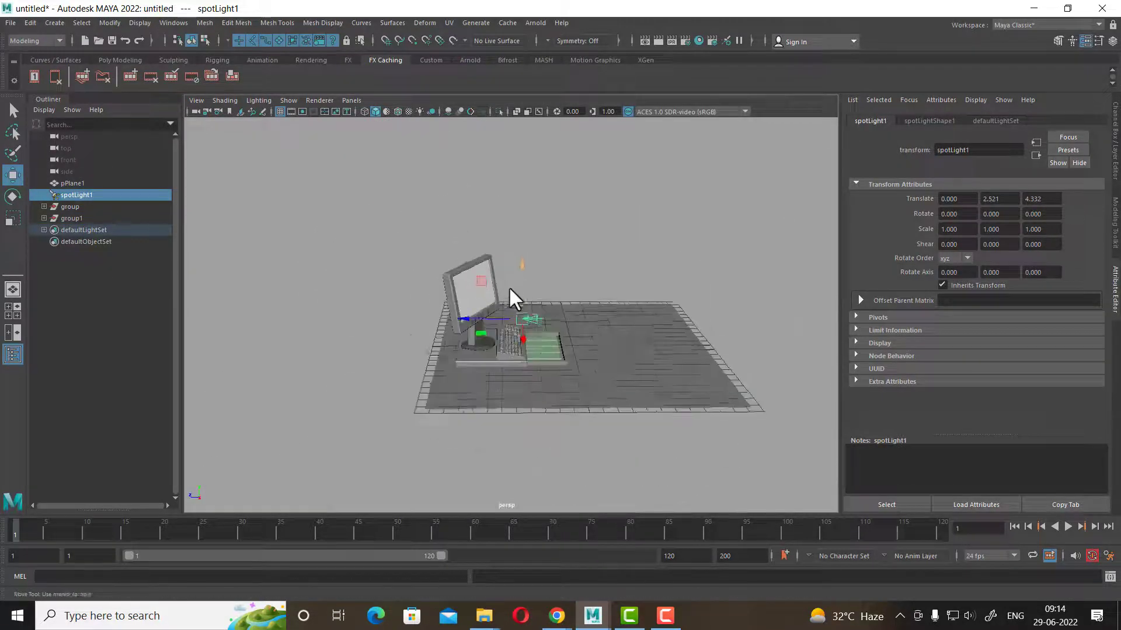
pyautogui.keyDown('alt'); pyautogui.moveTo(509, 286); pyautogui.dragTo(582, 431); pyautogui.keyUp('alt')
pyautogui.click(577, 429)
pyautogui.press('r')
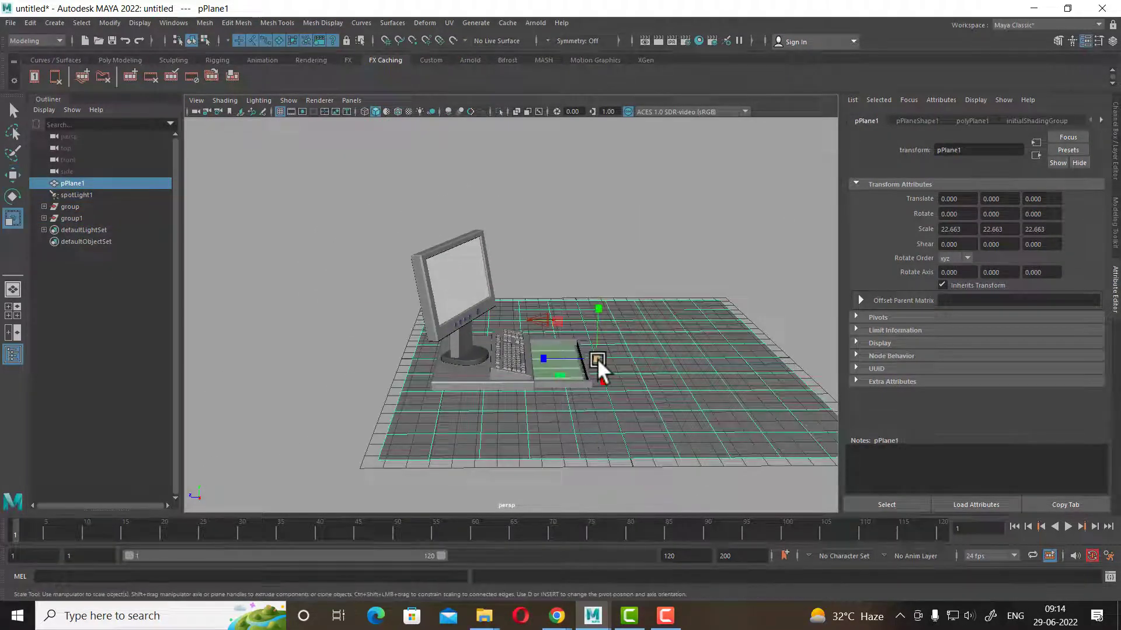
pyautogui.moveTo(597, 360); pyautogui.dragTo(731, 291)
# - Snap the register group's pivot to its base front corner
pyautogui.click(501, 388)
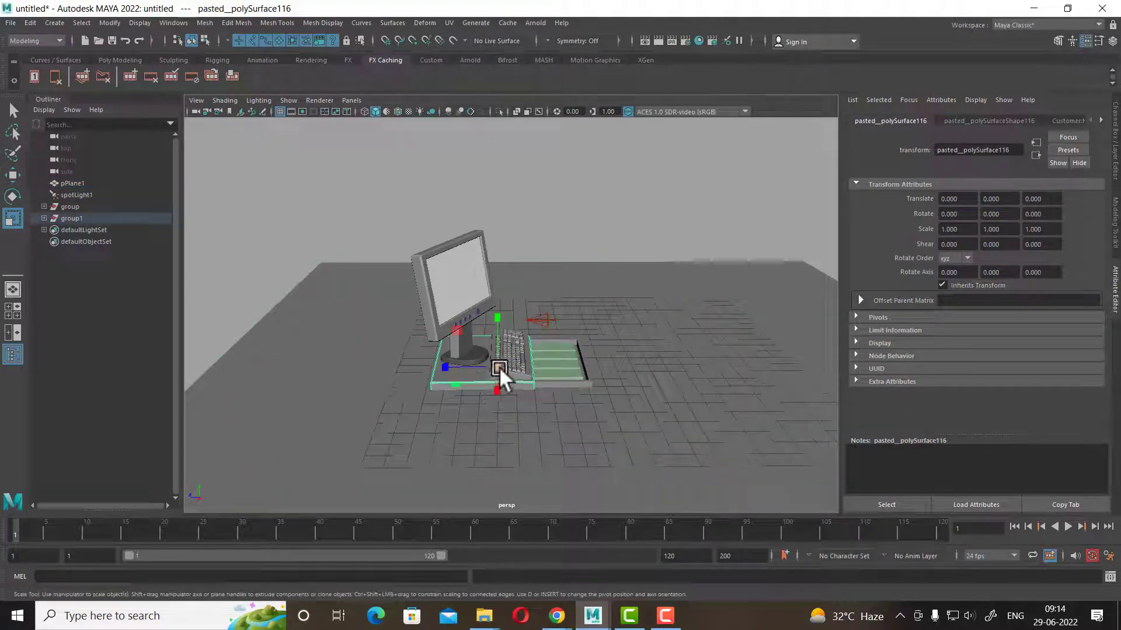
pyautogui.press('Up')
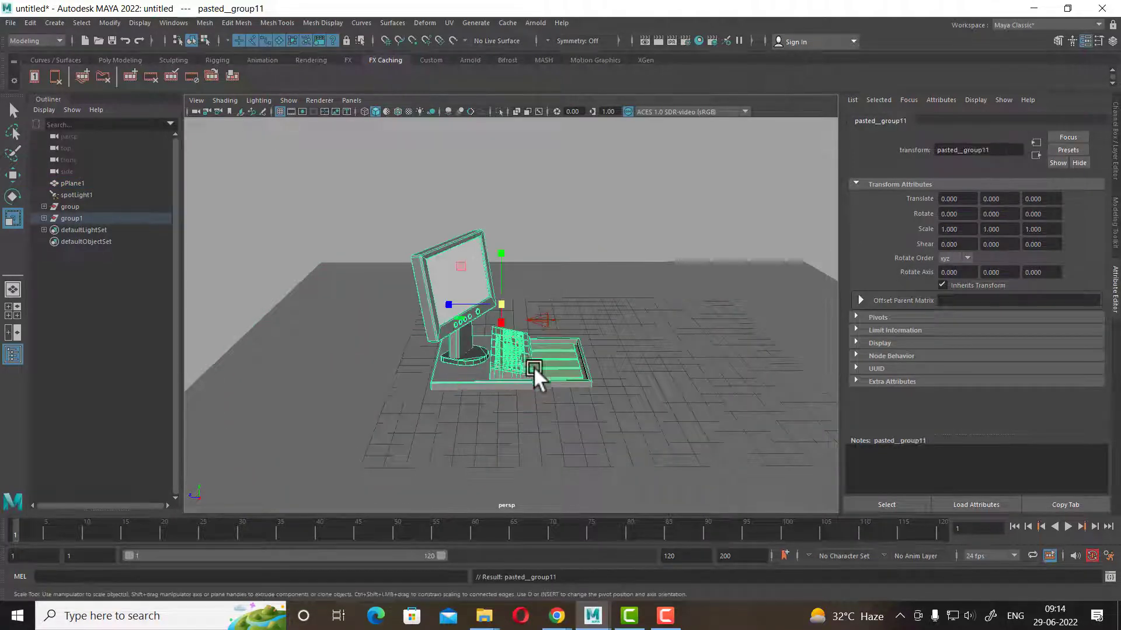
pyautogui.moveTo(503, 304)
pyautogui.keyDown('alt'); pyautogui.mouseDown()
pyautogui.moveTo(509, 359)
pyautogui.moveTo(551, 451)
pyautogui.mouseUp(); pyautogui.keyUp('alt')
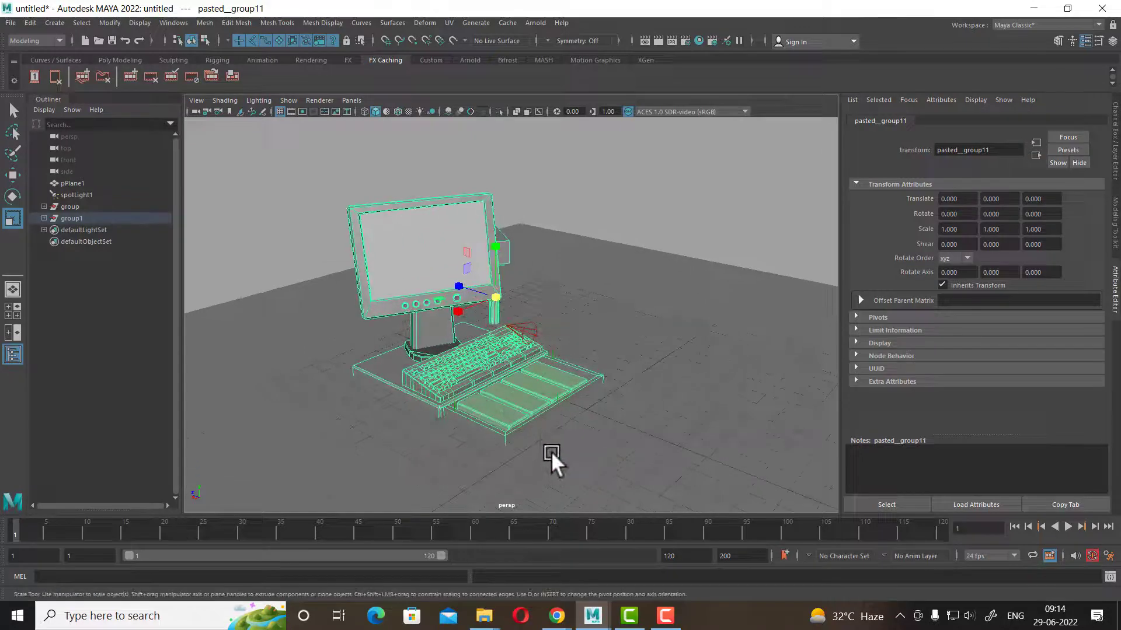
pyautogui.press('w')
pyautogui.press('d')
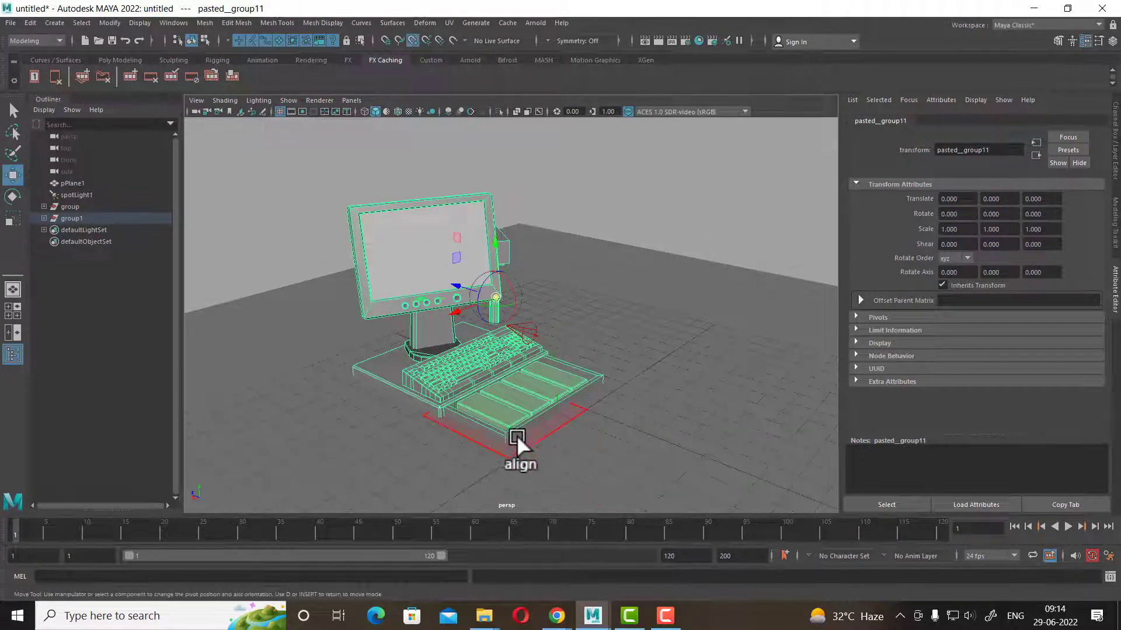
pyautogui.click(505, 432)
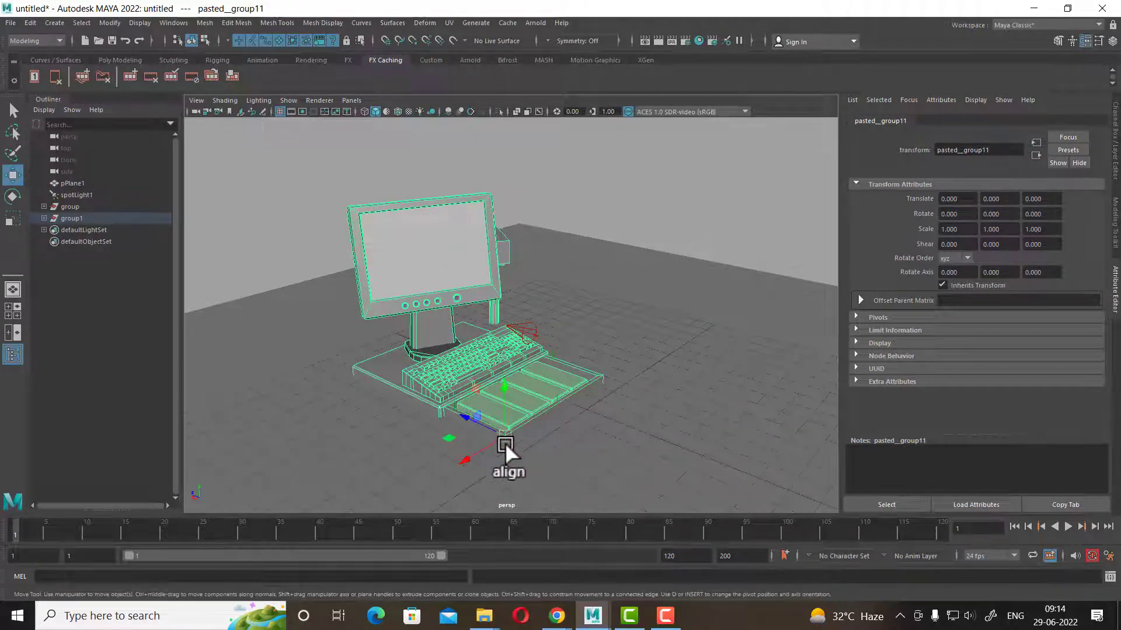
pyautogui.press('r')
# - Shrink the register to 0.461 from that corner and slide it forward along Z
pyautogui.moveTo(504, 432)
pyautogui.mouseDown()
pyautogui.moveTo(475, 436)
pyautogui.moveTo(324, 521)
pyautogui.mouseUp()
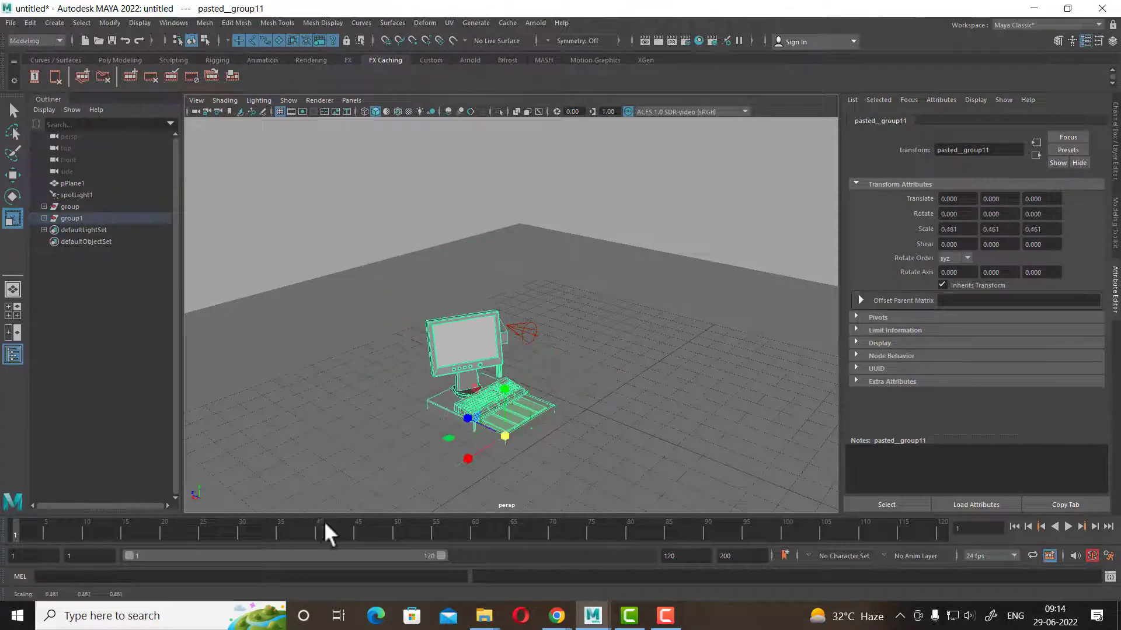
pyautogui.press('w')
pyautogui.moveTo(467, 429)
pyautogui.keyDown('alt'); pyautogui.mouseDown()
pyautogui.moveTo(589, 435)
pyautogui.moveTo(545, 410)
pyautogui.moveTo(565, 293)
pyautogui.moveTo(542, 315)
pyautogui.moveTo(640, 431)
pyautogui.moveTo(668, 342)
pyautogui.moveTo(569, 391)
pyautogui.moveTo(666, 373)
pyautogui.mouseUp(); pyautogui.keyUp('alt')
pyautogui.click(562, 319)
# - Render to check the teal beam, then show spotLight1's spotLightShape1 attributes
pyautogui.click(659, 40)
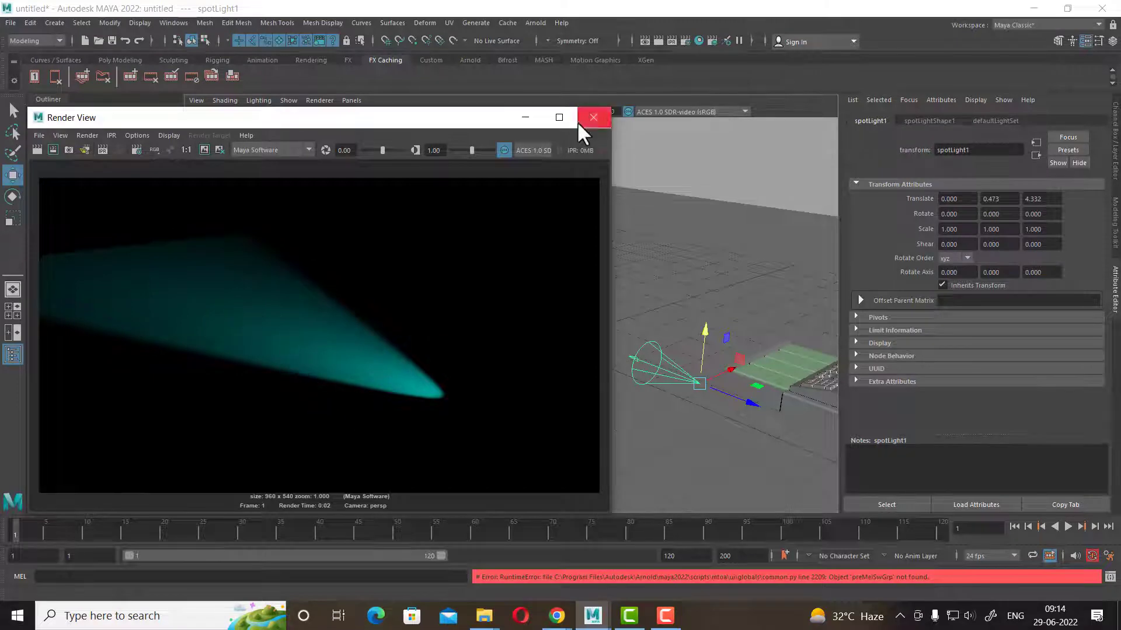
pyautogui.click(593, 116)
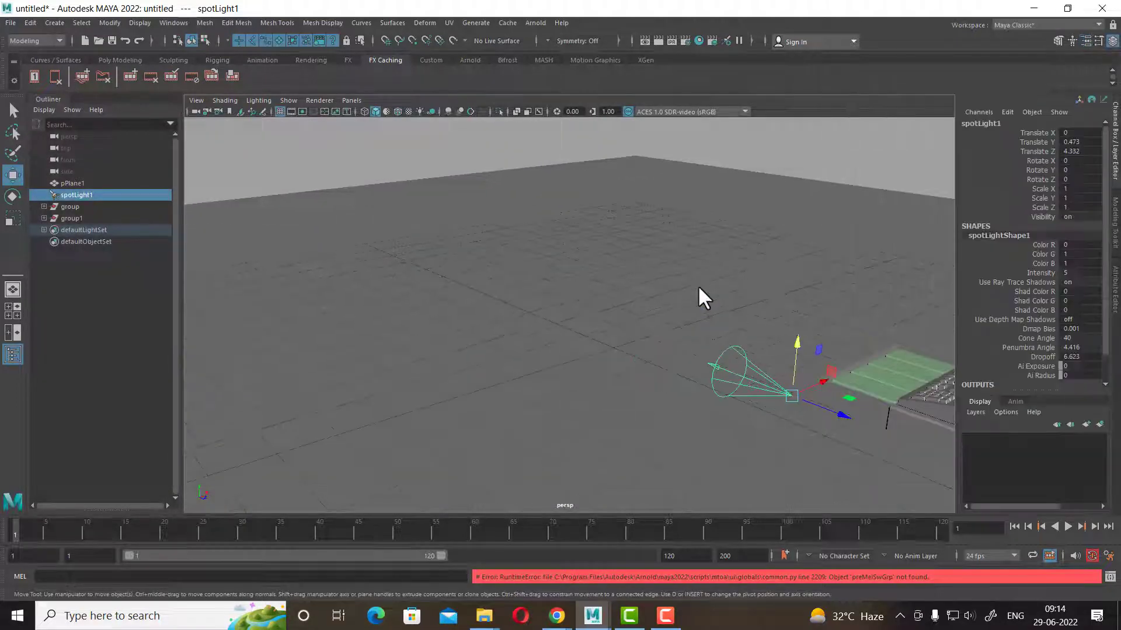
pyautogui.moveTo(699, 285)
pyautogui.keyDown('alt'); pyautogui.mouseDown()
pyautogui.moveTo(752, 207)
pyautogui.moveTo(613, 189)
pyautogui.mouseUp(); pyautogui.keyUp('alt')
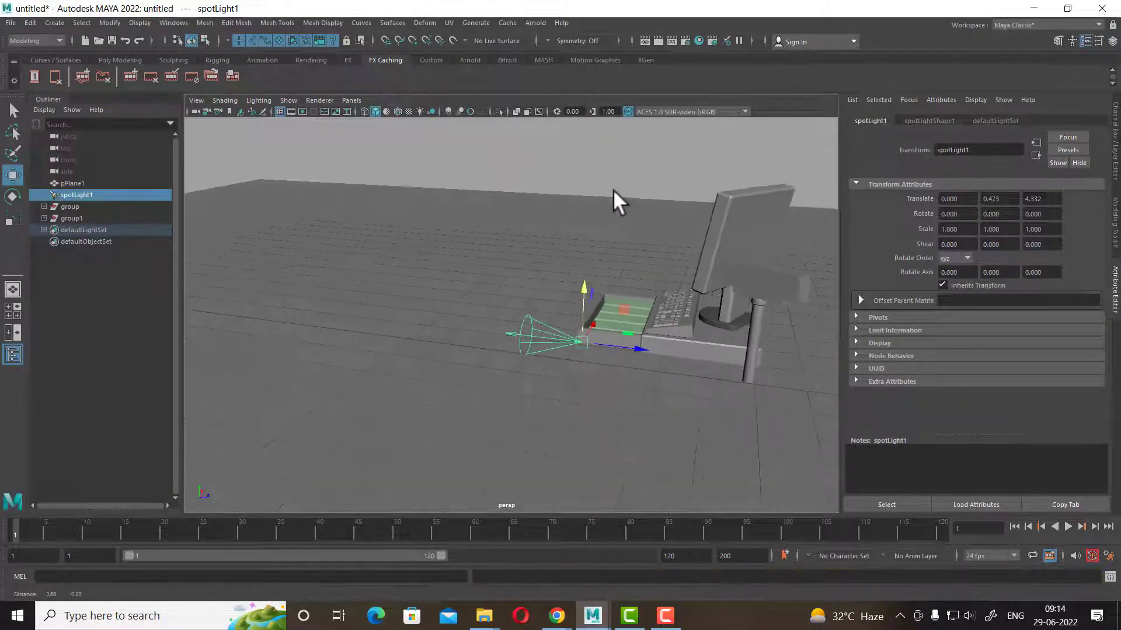
pyautogui.click(575, 302)
pyautogui.click(559, 337)
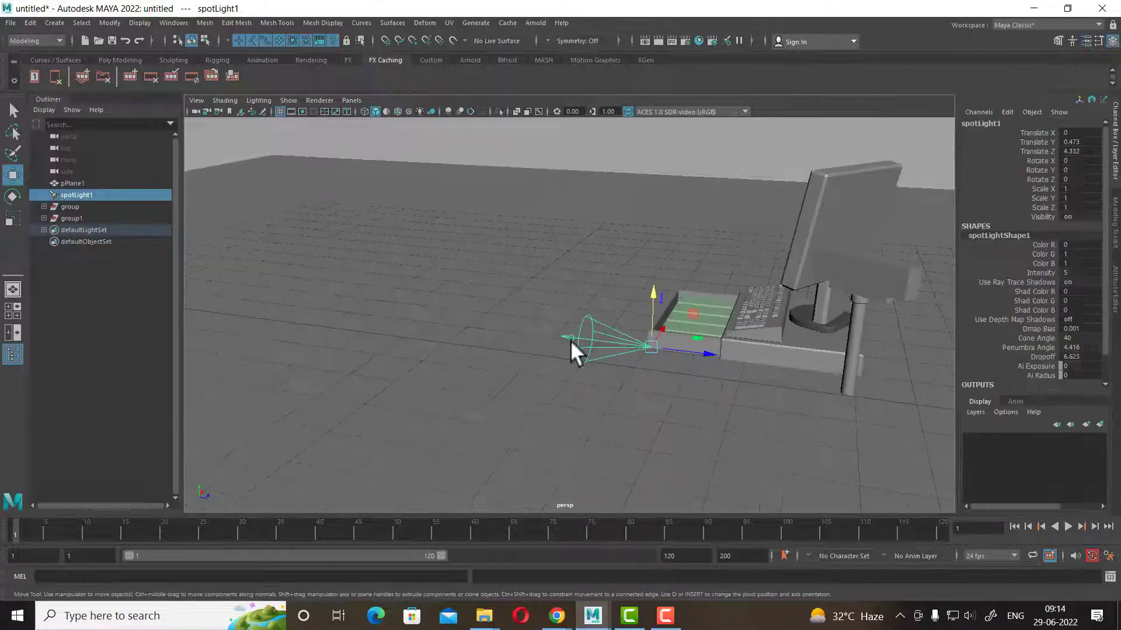
pyautogui.click(929, 120)
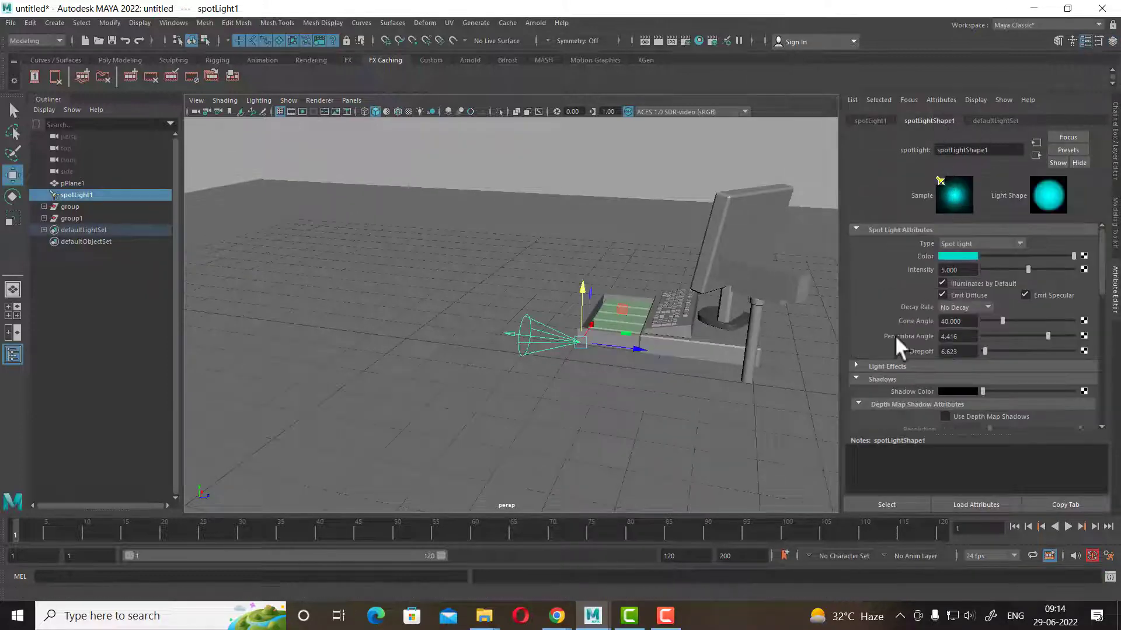
# - Expand Light Effects and enable Barn Doors, leaving all four doors at 20
pyautogui.scroll(-3, 896, 330)
pyautogui.click(902, 261)
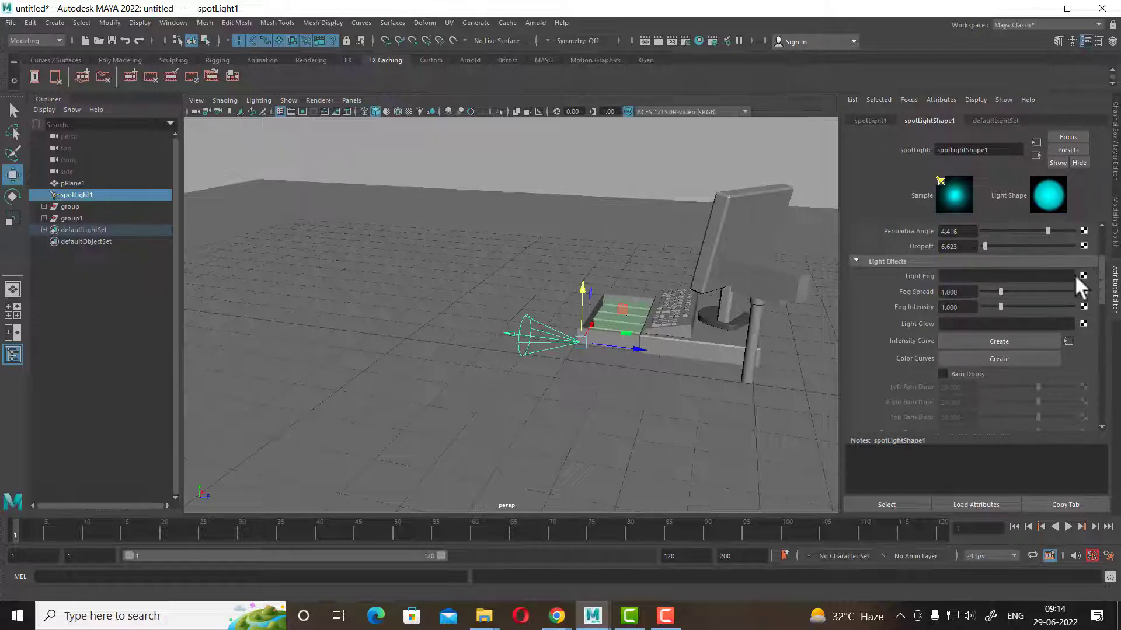
pyautogui.scroll(-1, 891, 345)
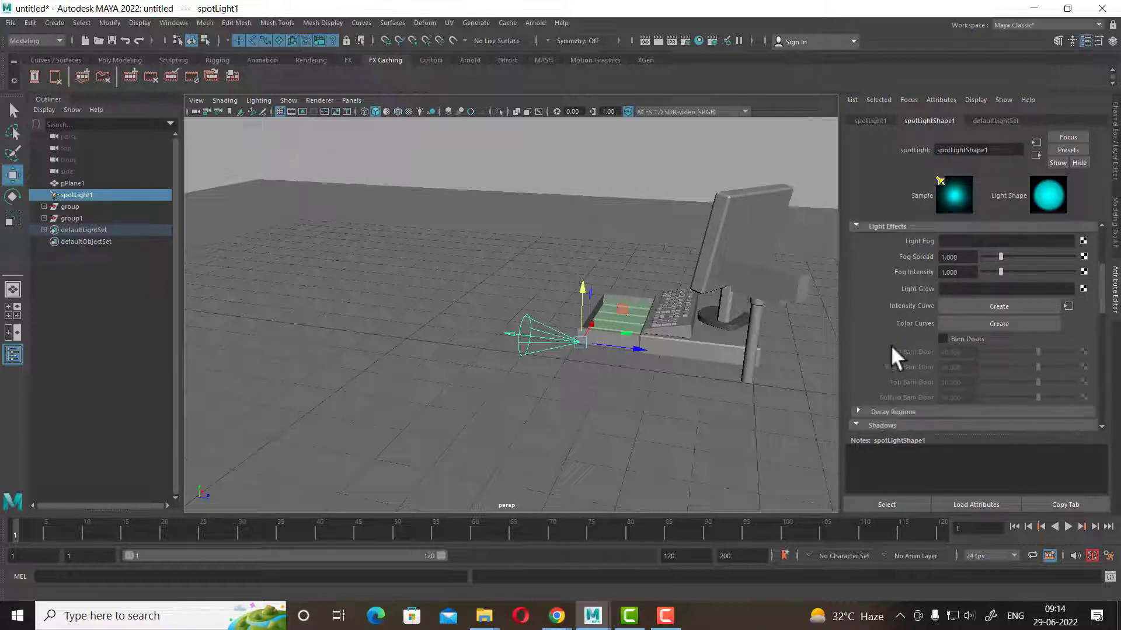
pyautogui.click(942, 339)
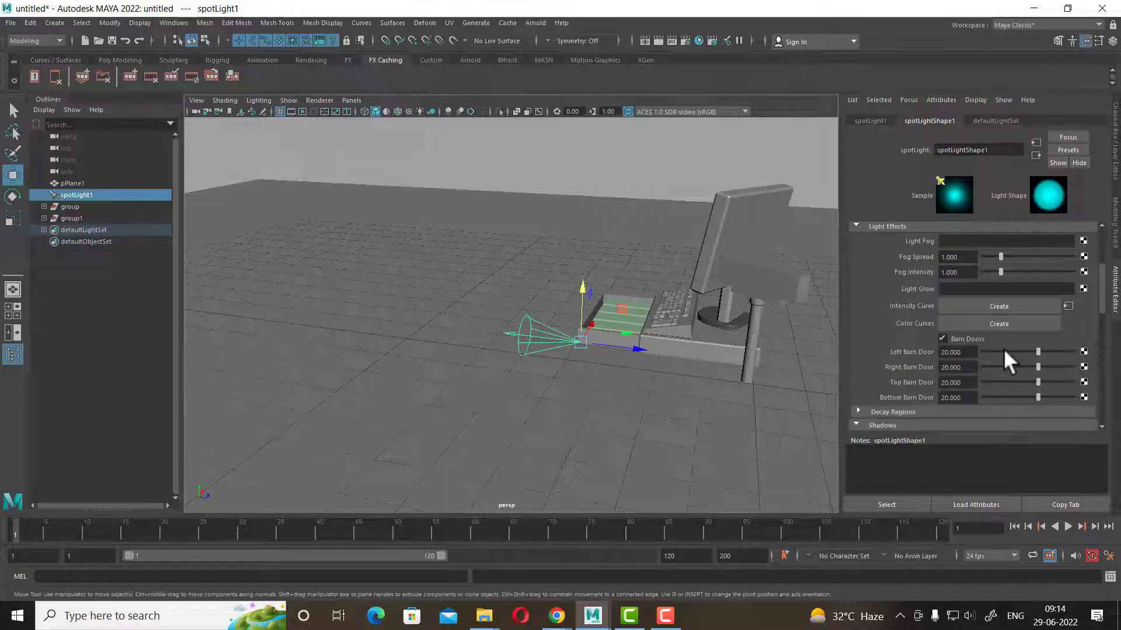
pyautogui.scroll(2, 625, 351)
pyautogui.keyDown('alt'); pyautogui.moveTo(596, 366); pyautogui.dragTo(779, 384); pyautogui.keyUp('alt')
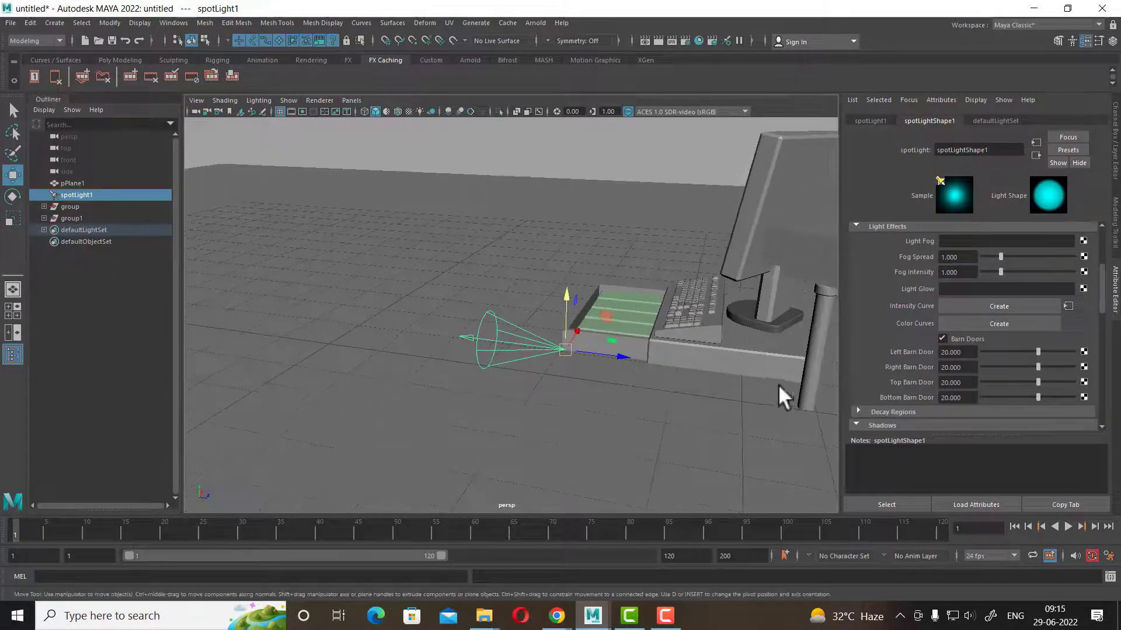
# - Render the current frame, then start an IPR render with a render region drawn across the image
pyautogui.click(658, 41)
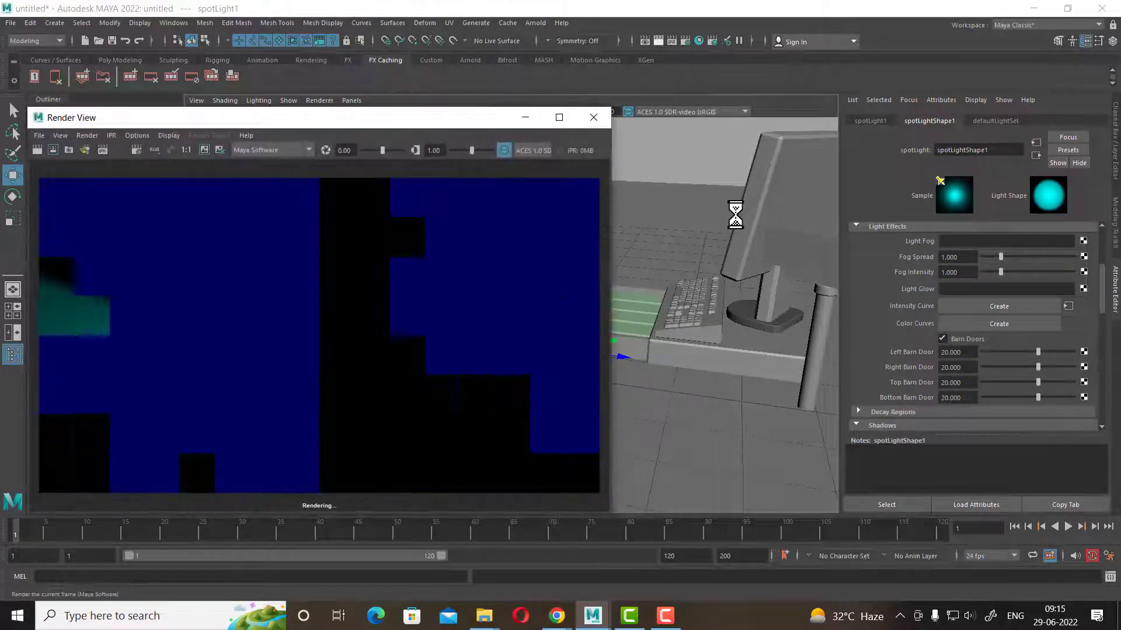
pyautogui.click(593, 118)
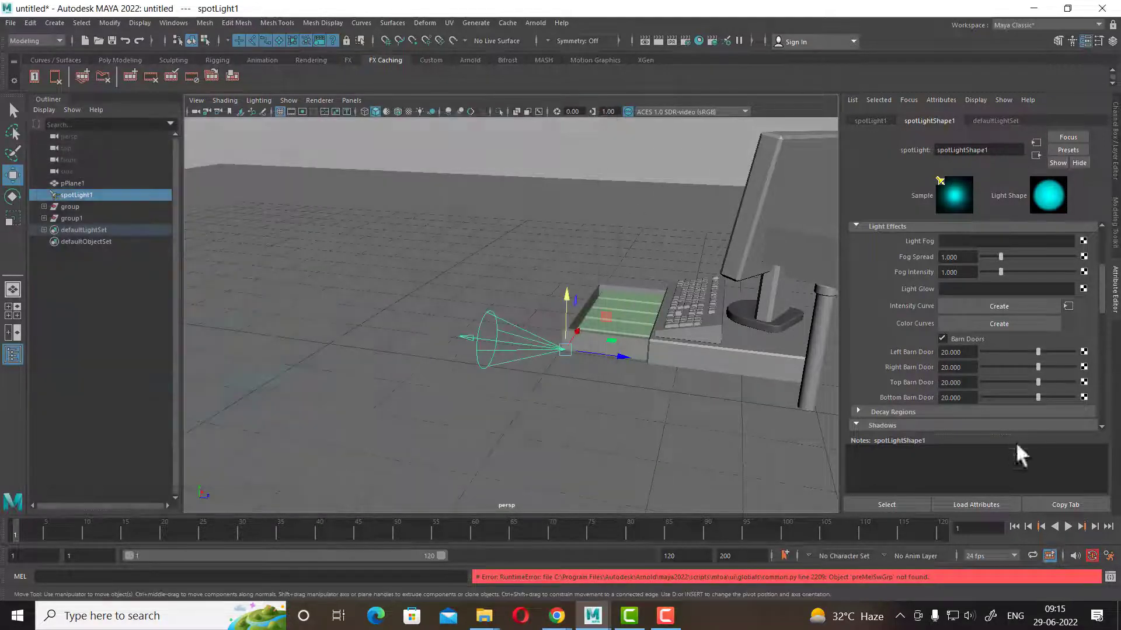
pyautogui.click(643, 37)
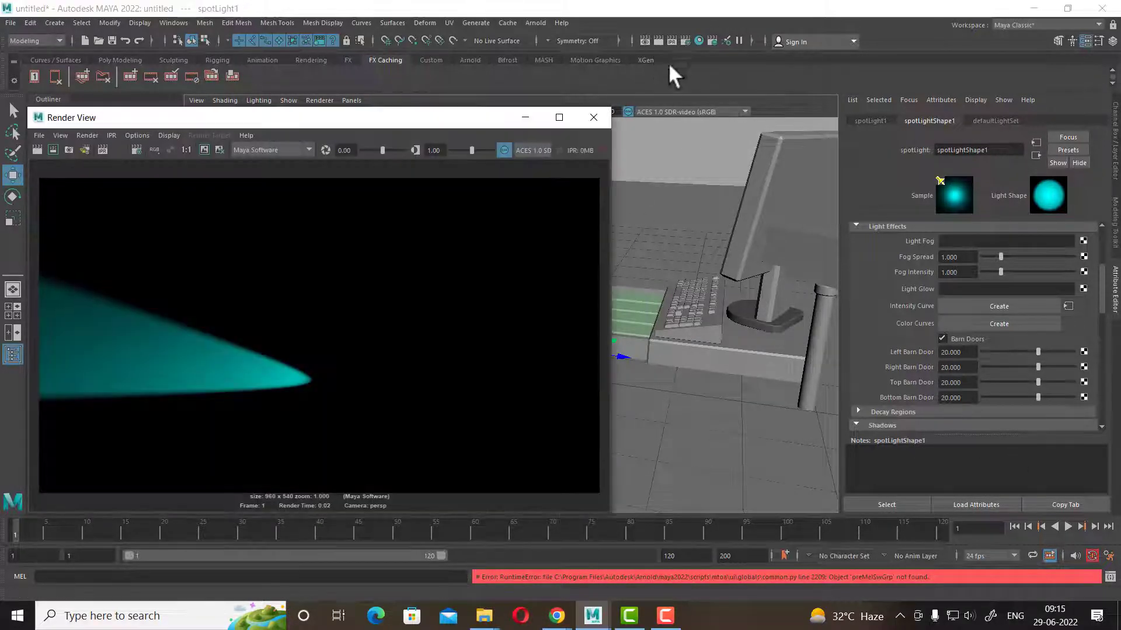
pyautogui.click(102, 150)
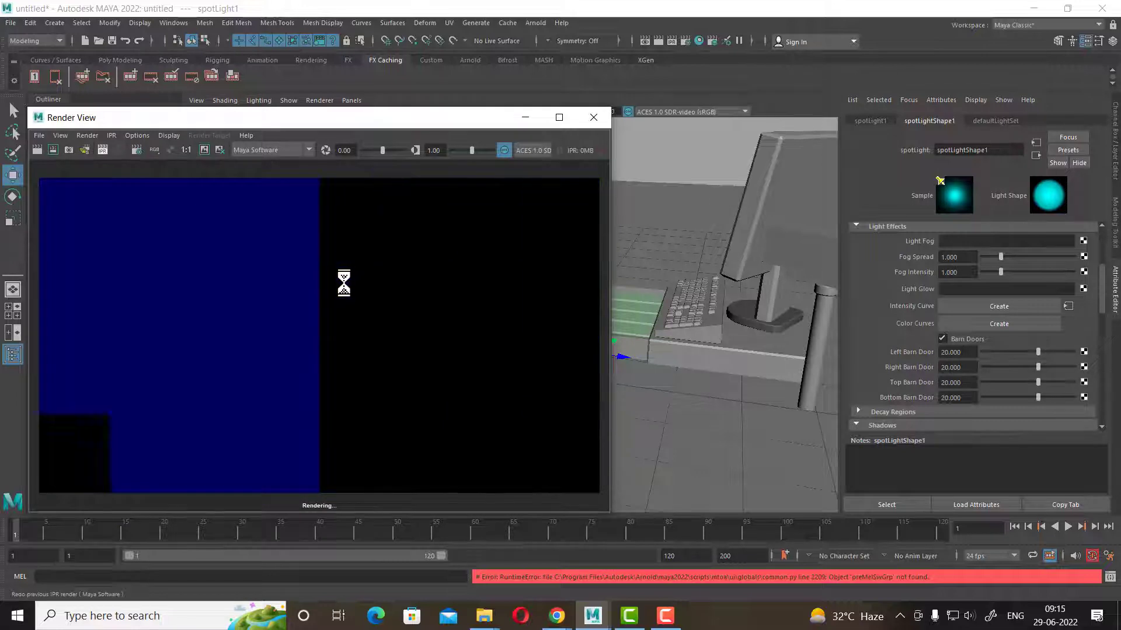
pyautogui.moveTo(426, 239); pyautogui.dragTo(209, 479)
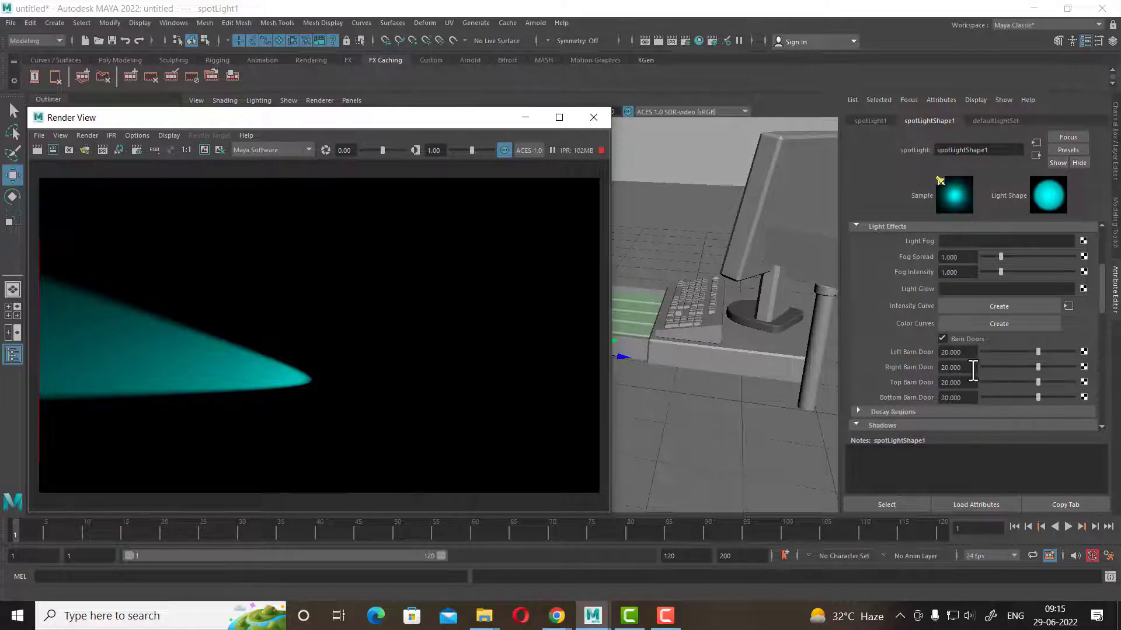
# - Nudge the Left Barn Door value up and re-render the frame
pyautogui.moveTo(1038, 351)
pyautogui.mouseDown()
pyautogui.moveTo(1063, 351)
pyautogui.moveTo(1048, 351)
pyautogui.moveTo(1057, 367)
pyautogui.mouseUp()
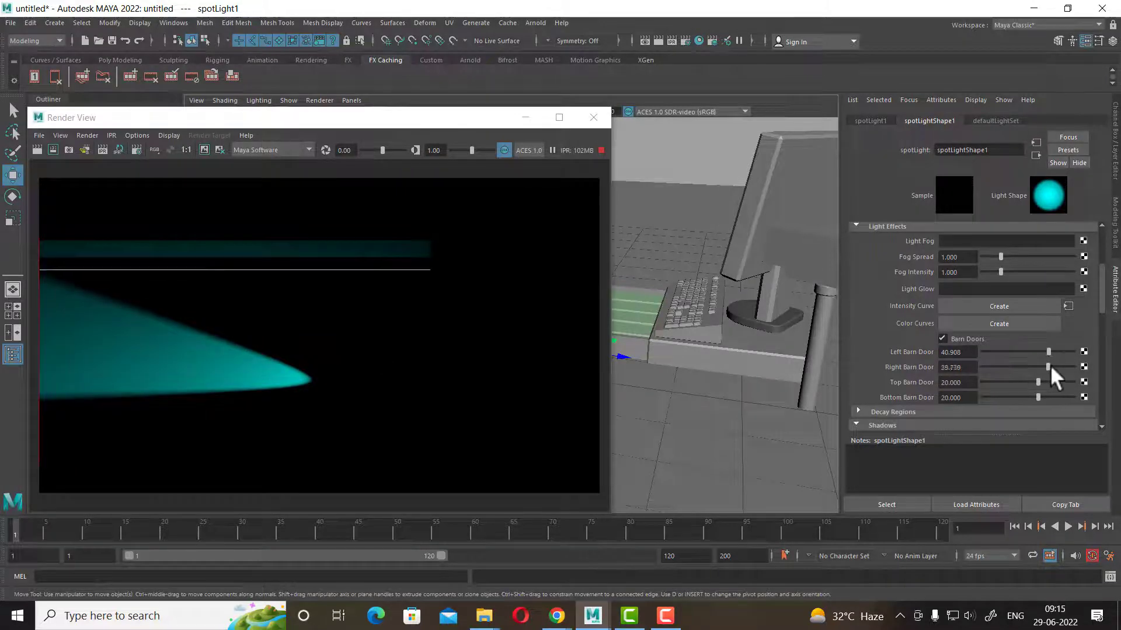
pyautogui.click(966, 352)
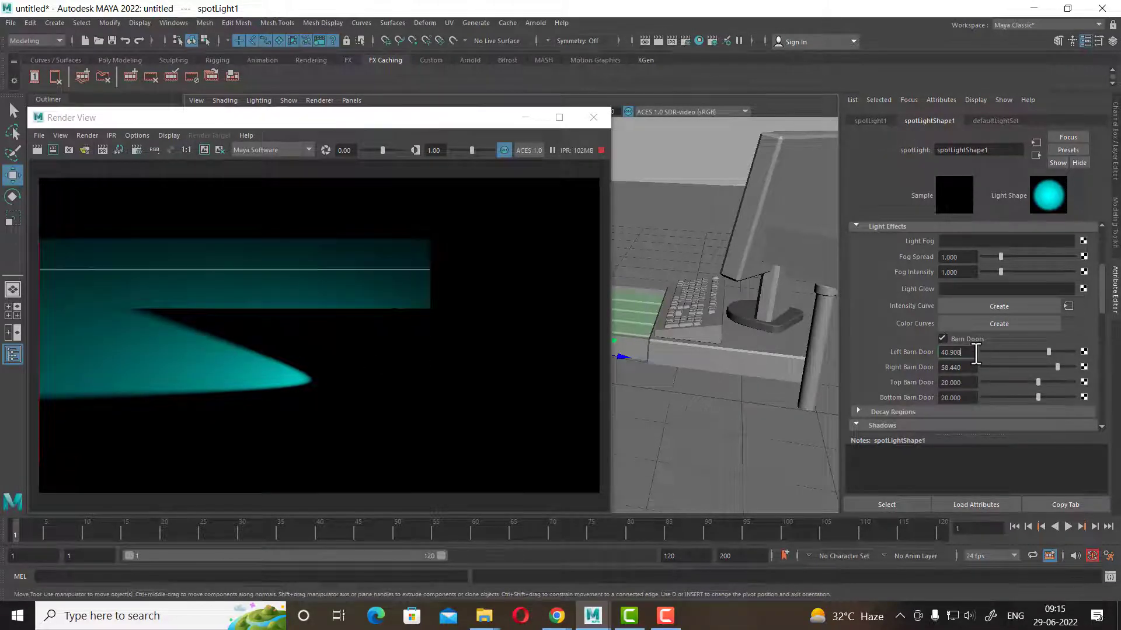
pyautogui.click(593, 117)
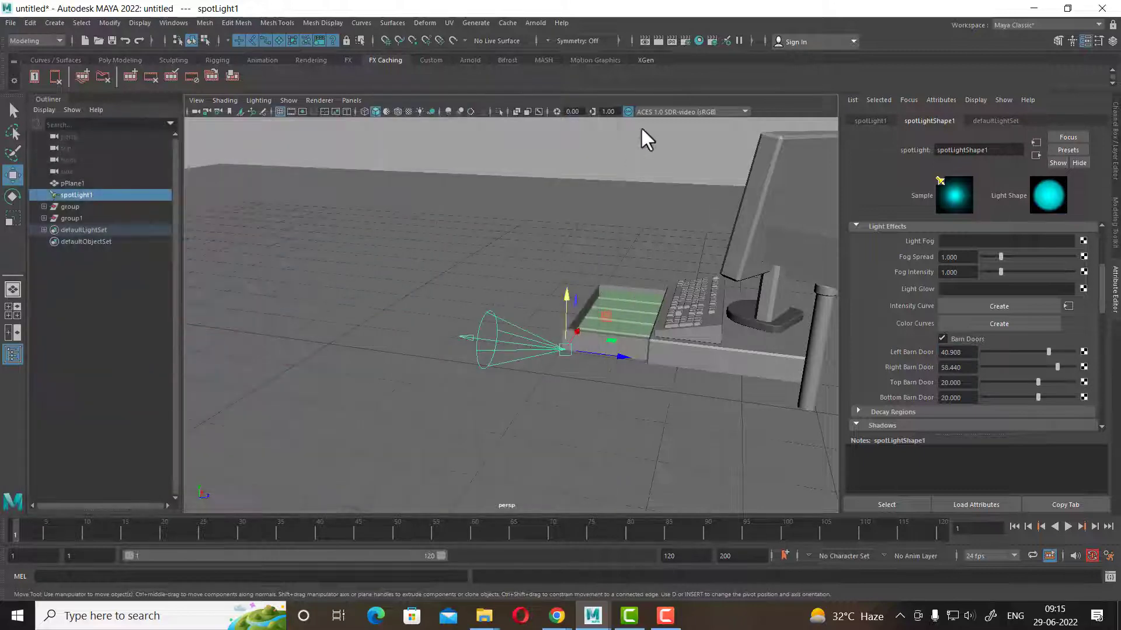
pyautogui.click(657, 41)
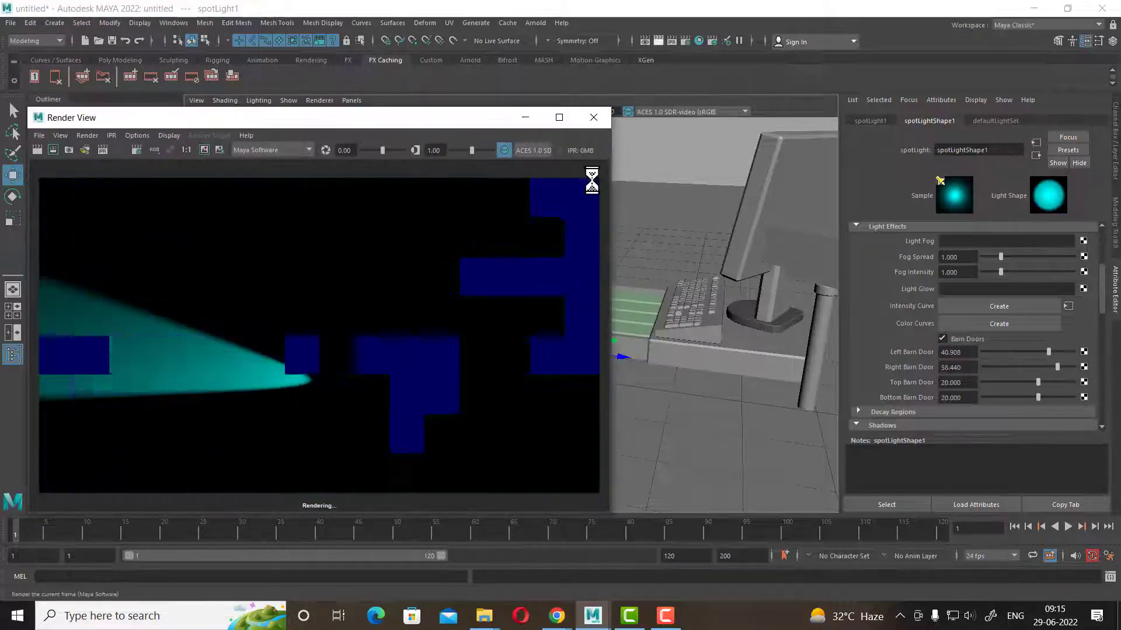
# - Set the Left and Right Barn Doors to 0 and re-render to check the beam
pyautogui.click(957, 352)
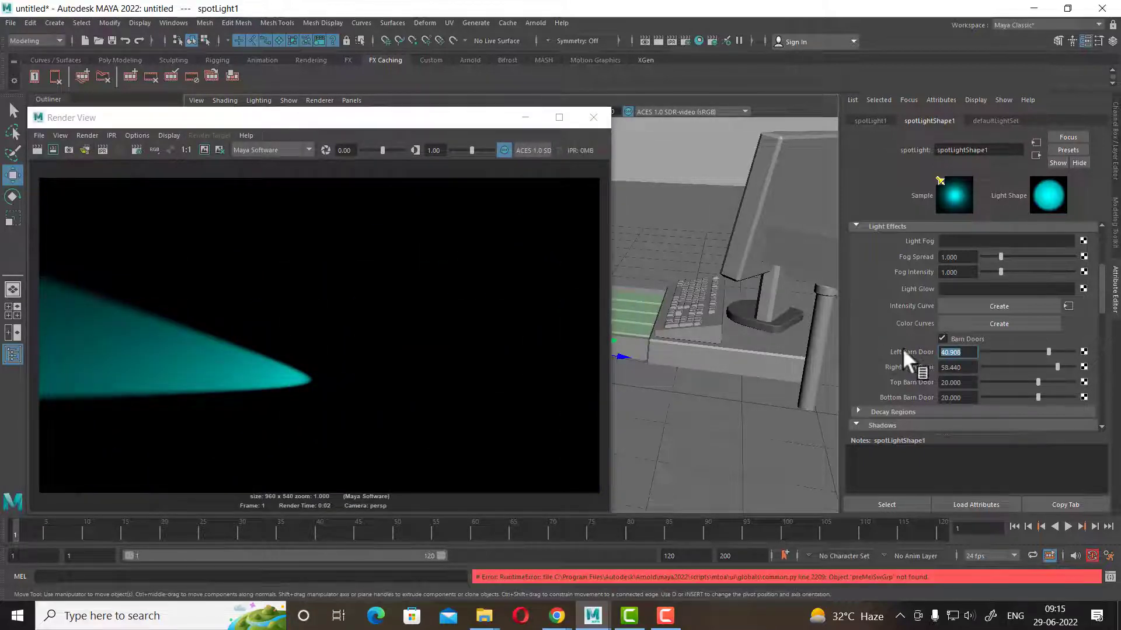
pyautogui.write('0')
pyautogui.press('Return')
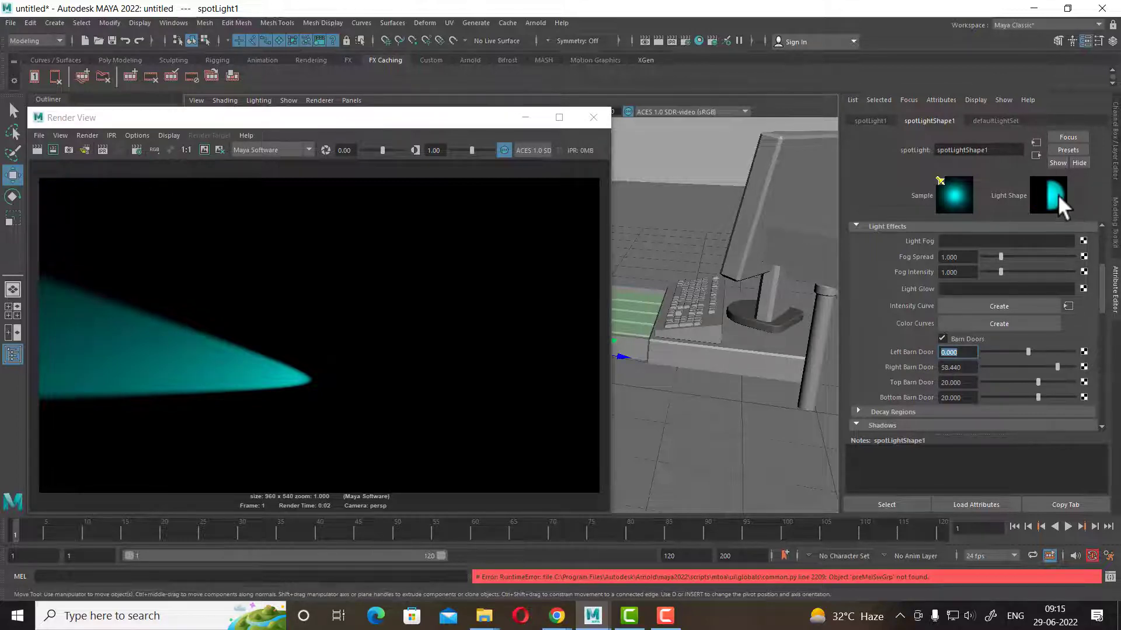
pyautogui.doubleClick(968, 370)
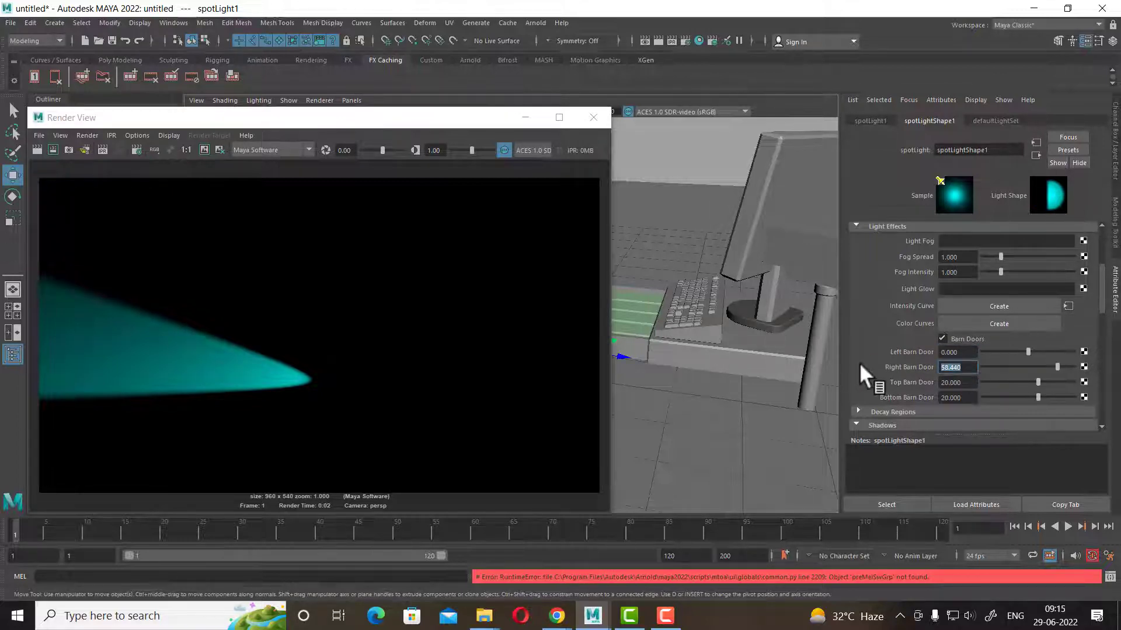
pyautogui.write('0')
pyautogui.press('Return')
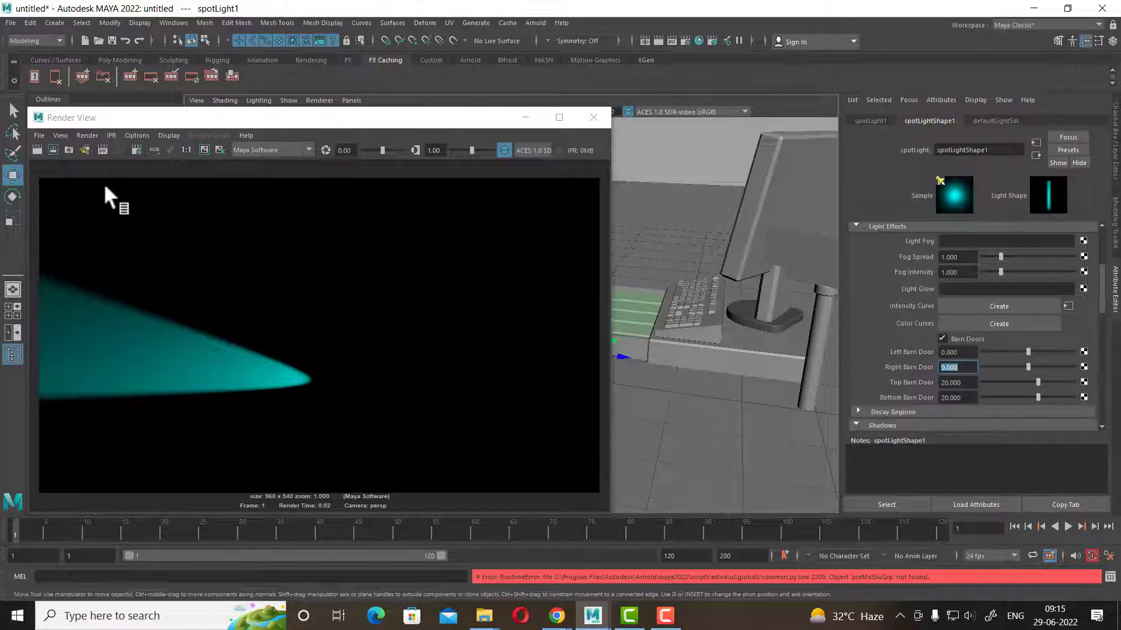
pyautogui.click(38, 151)
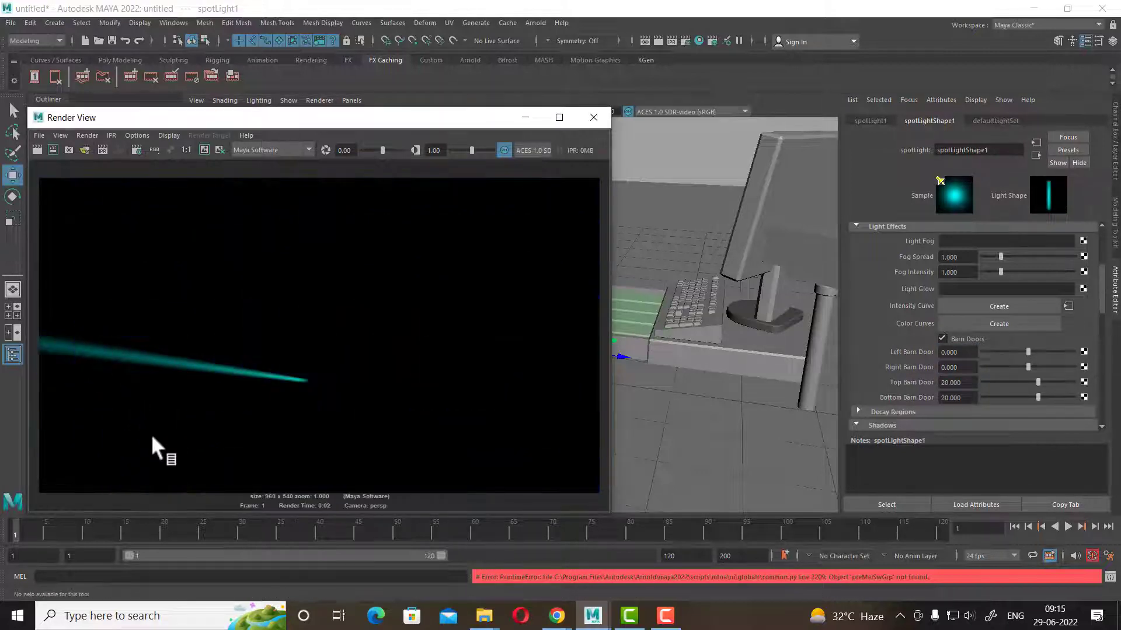
pyautogui.click(856, 426)
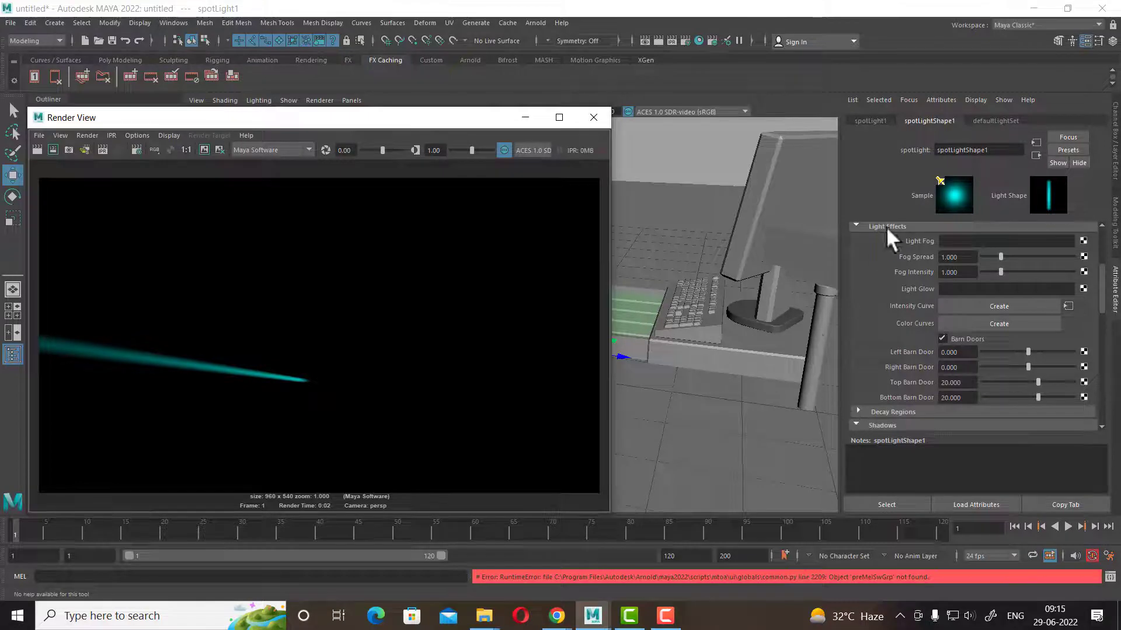
# - Enter 10 for the Left, Right, Top and Bottom Barn Doors
pyautogui.doubleClick(956, 352)
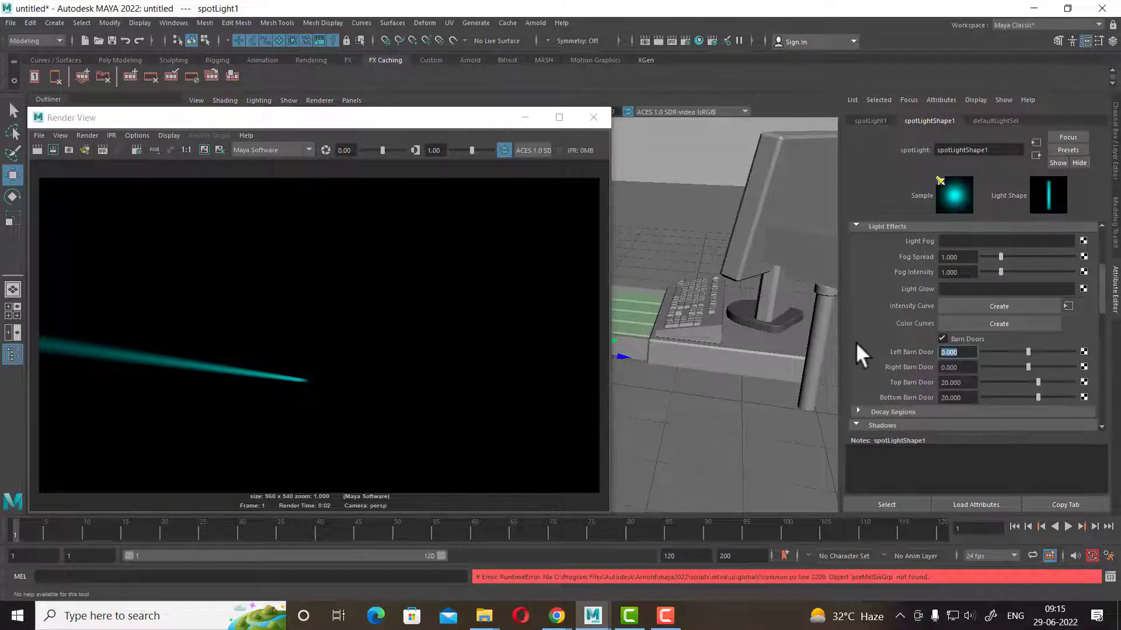
pyautogui.write('10')
pyautogui.press('Tab')
pyautogui.write('10')
pyautogui.press('Return')
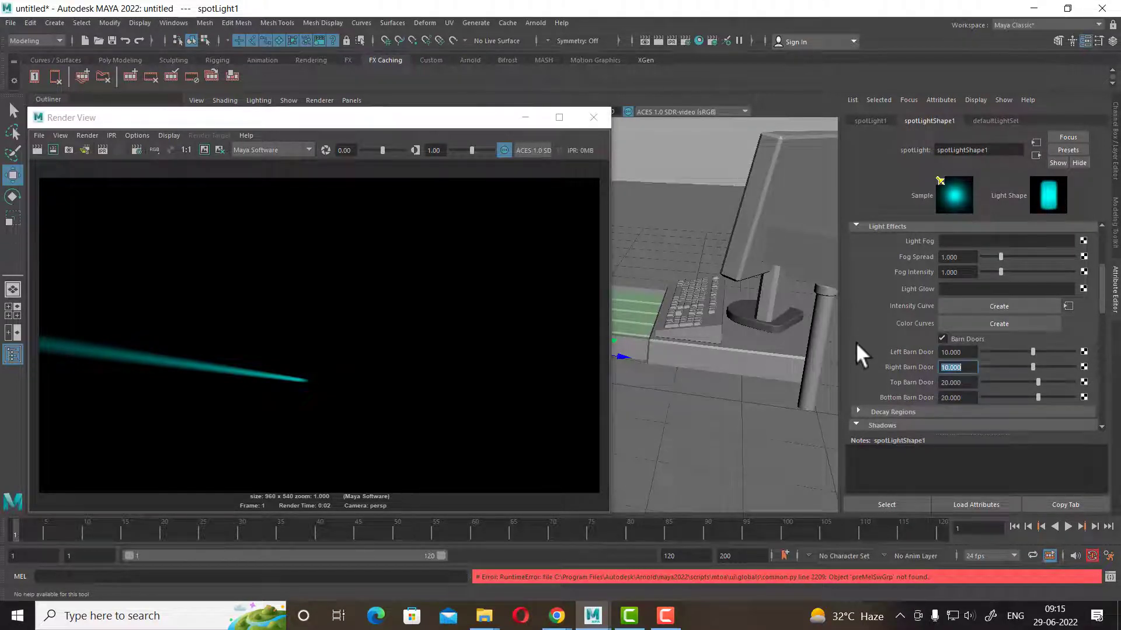
pyautogui.press('Tab')
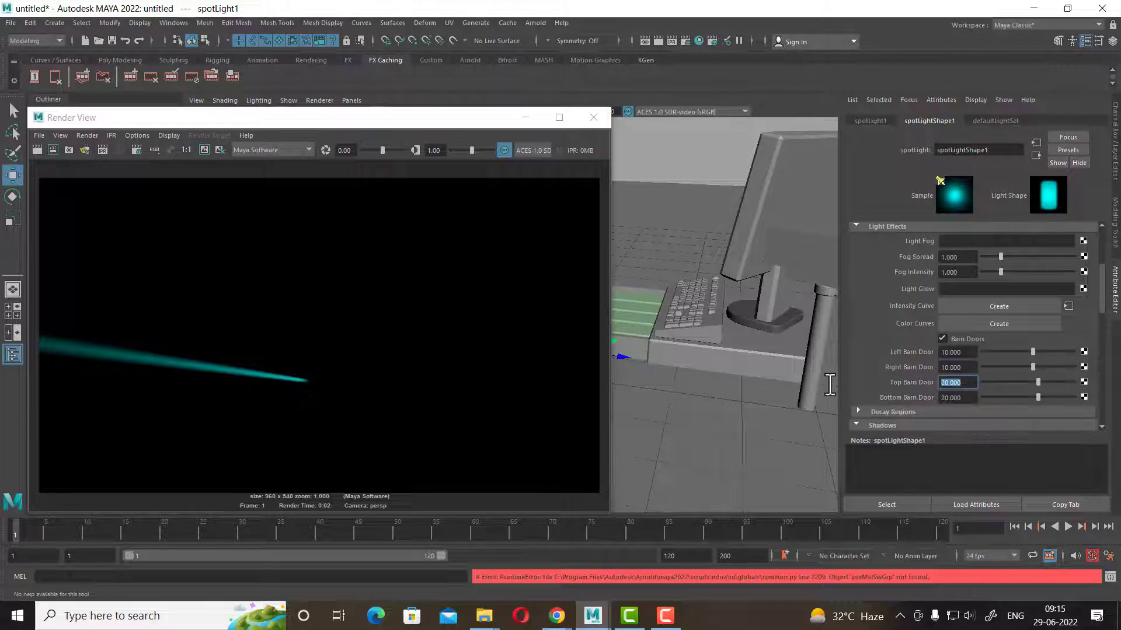
pyautogui.write('10')
pyautogui.press('Tab')
pyautogui.write('10')
pyautogui.press('Return')
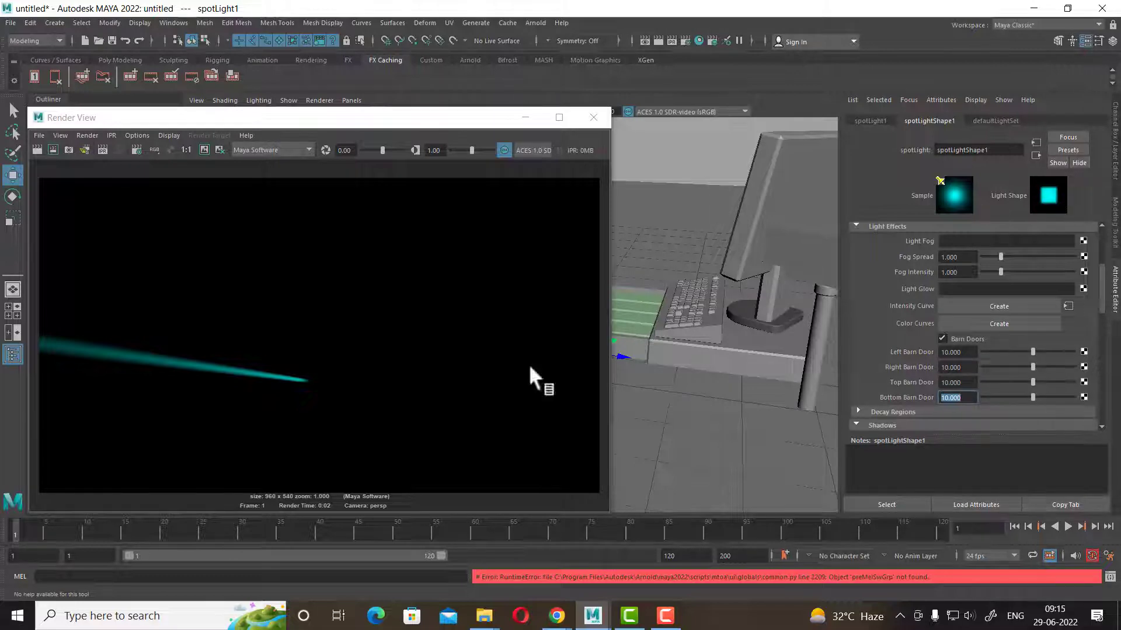
# - Re-render with the new barn doors, then move aside and minimize the render window
pyautogui.click(38, 150)
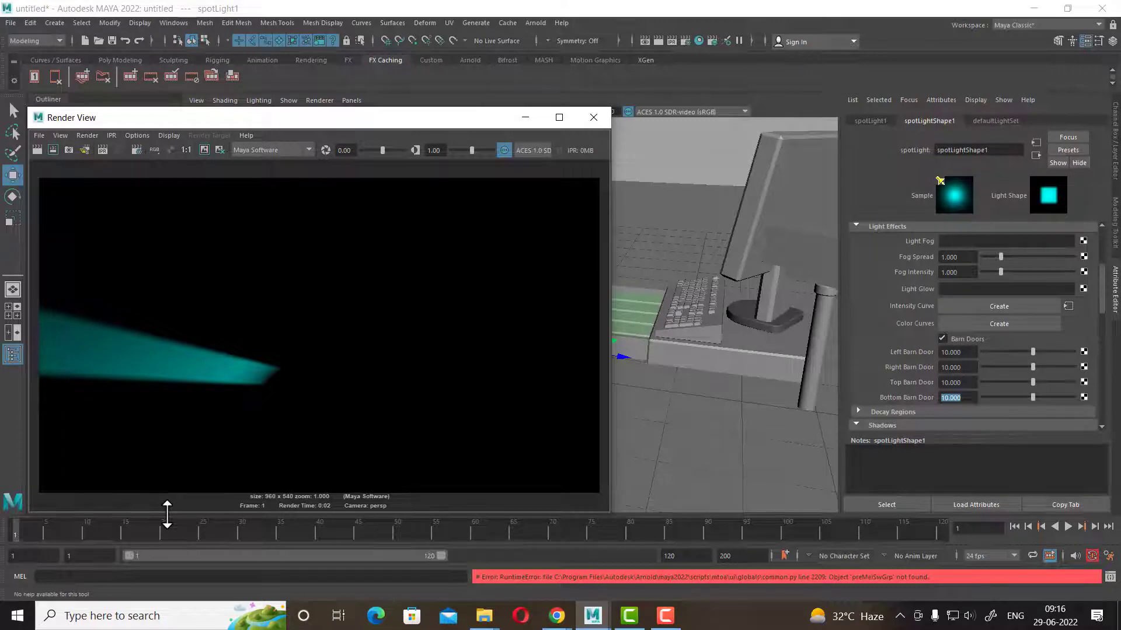
pyautogui.moveTo(312, 119); pyautogui.dragTo(551, 100)
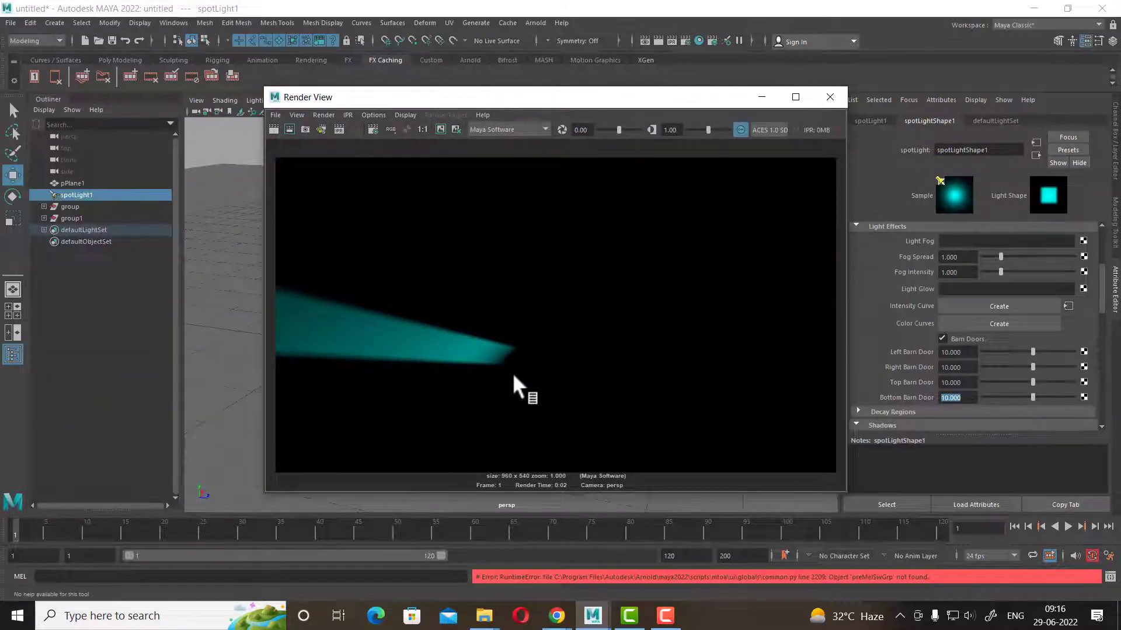
pyautogui.click(762, 98)
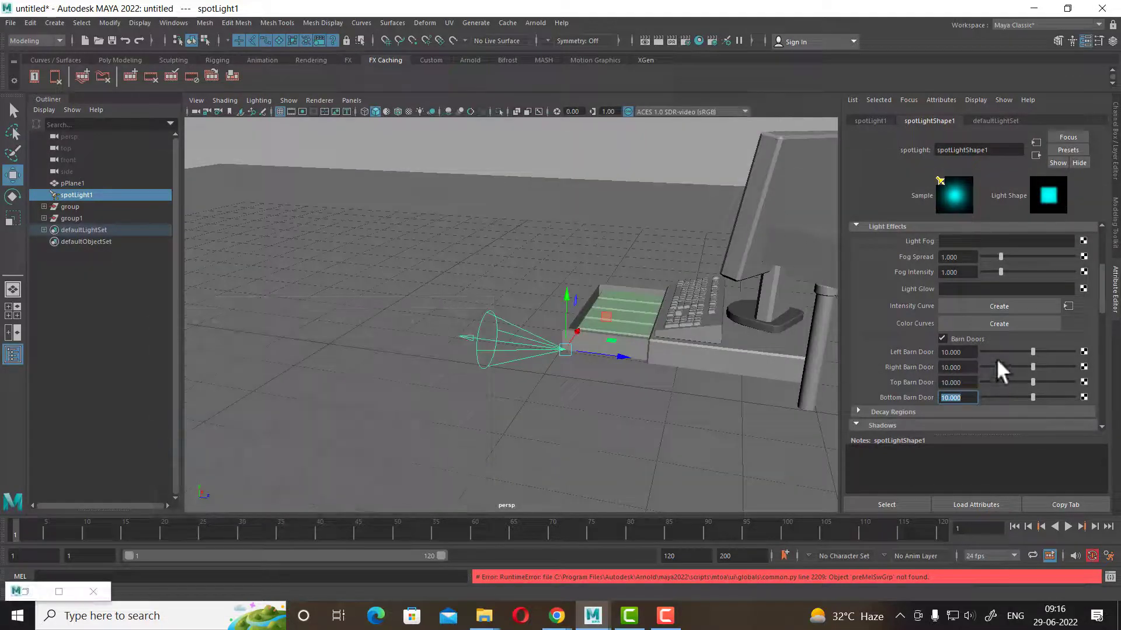
# - Add a Light Fog to spotLight1 and render a preview of the fog beam
pyautogui.scroll(-3, 887, 306)
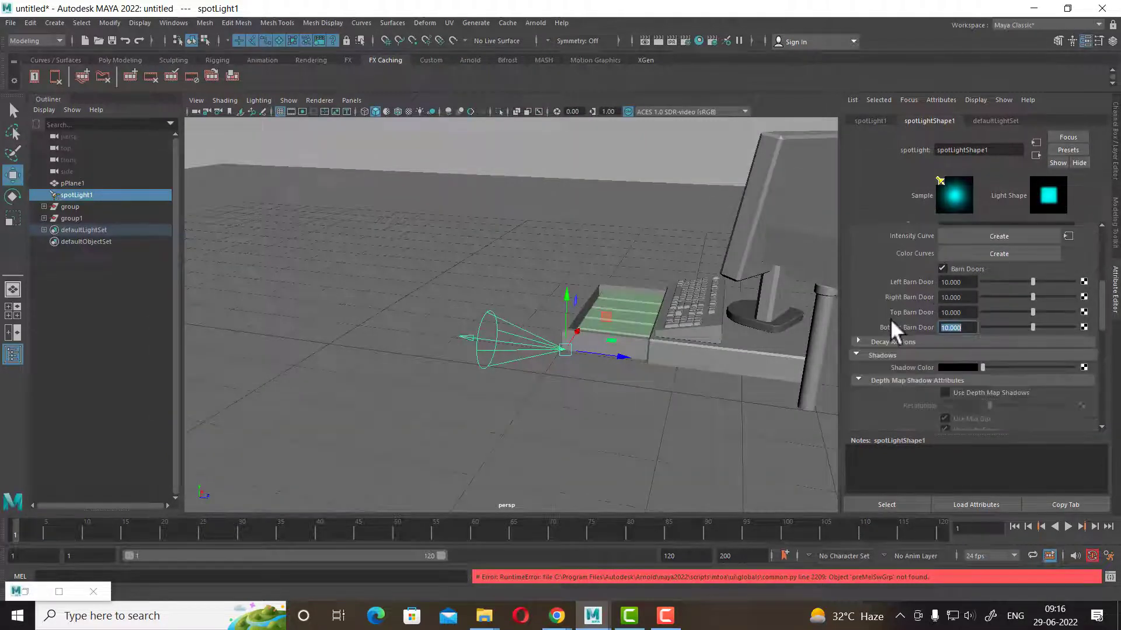
pyautogui.scroll(3, 941, 339)
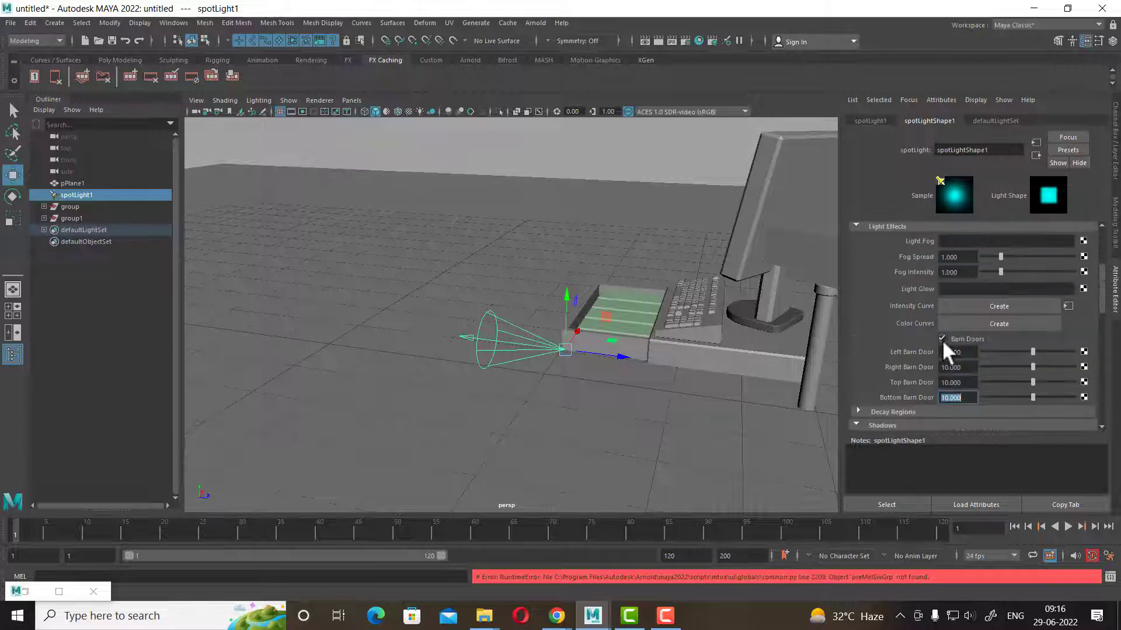
pyautogui.scroll(2, 947, 333)
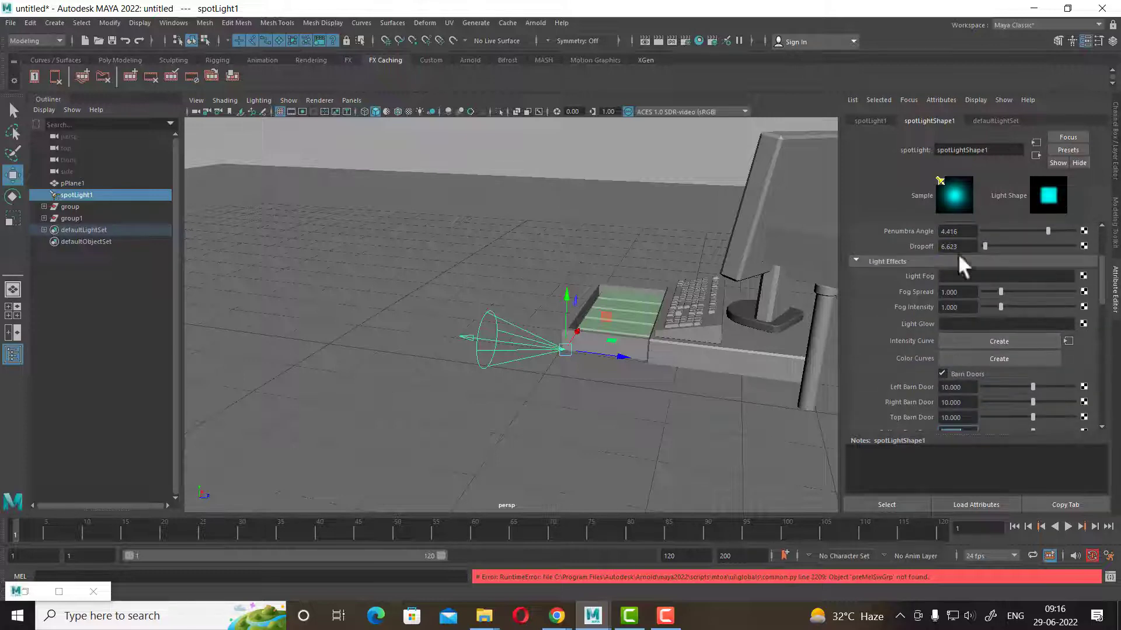
pyautogui.click(1083, 275)
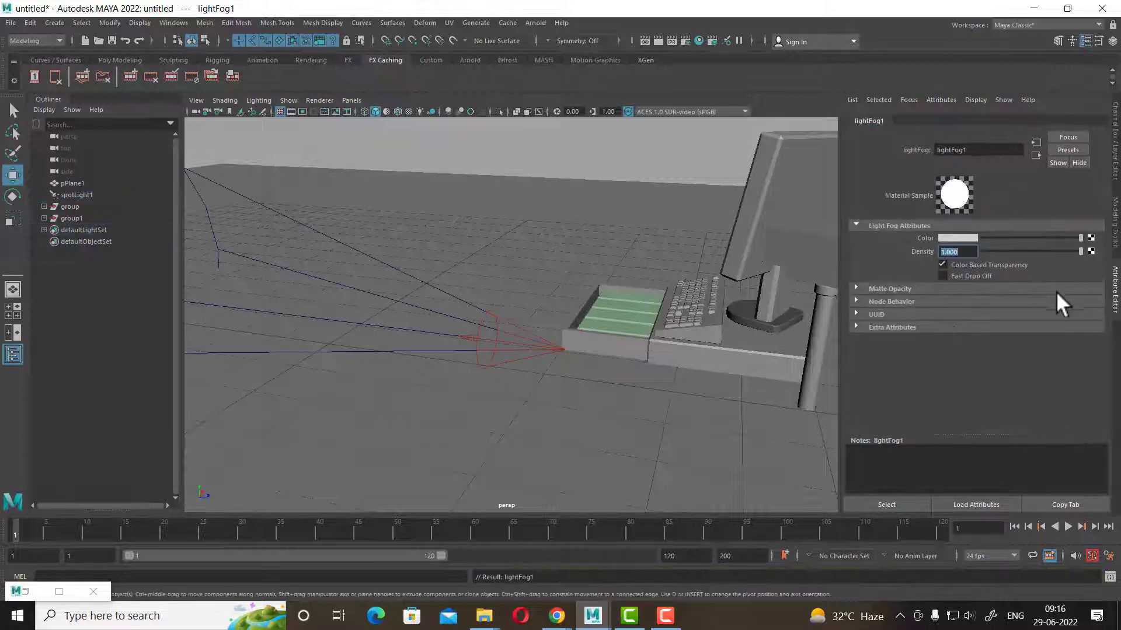
pyautogui.click(659, 41)
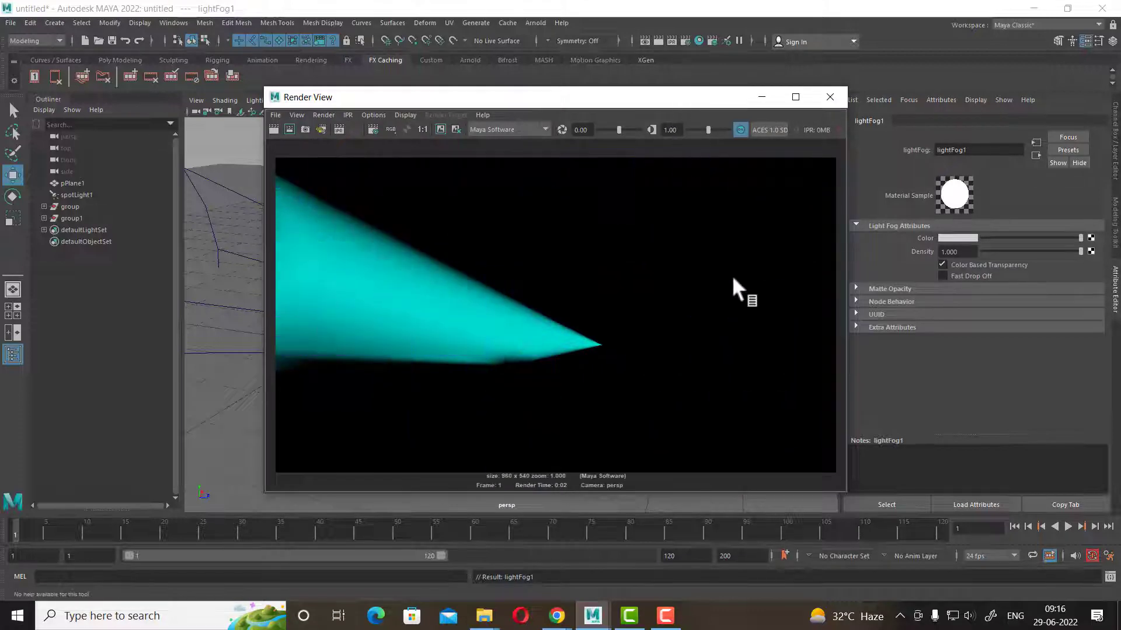
# - Set lightFog1 Density to 0.1 and re-render the thinner fog
pyautogui.doubleClick(958, 252)
pyautogui.write('0.1')
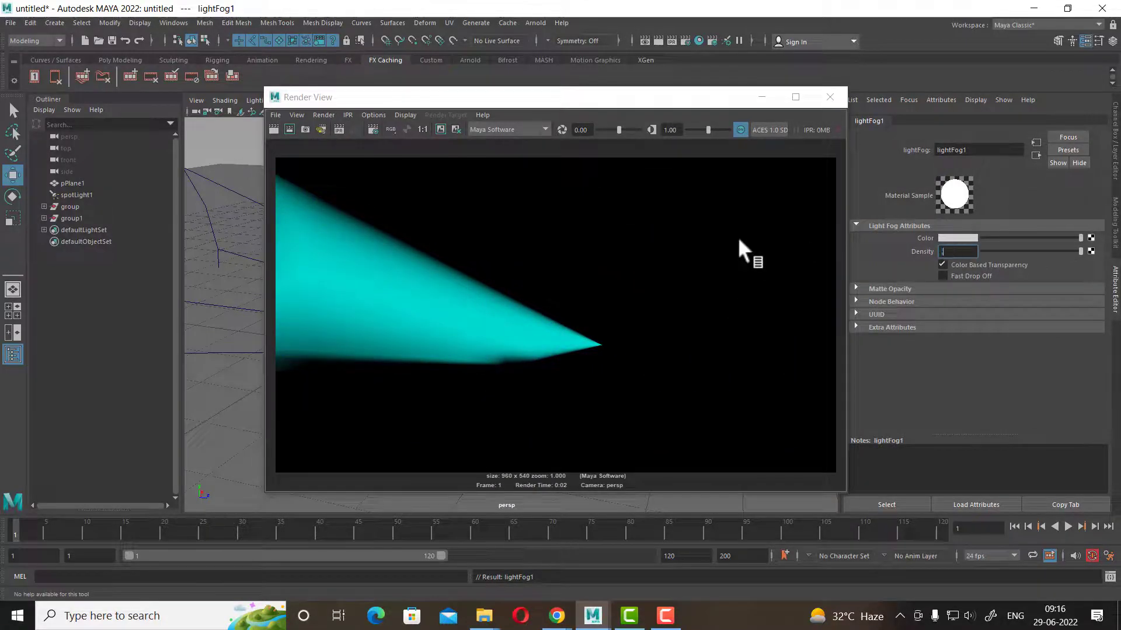
pyautogui.press('Return')
pyautogui.click(268, 129)
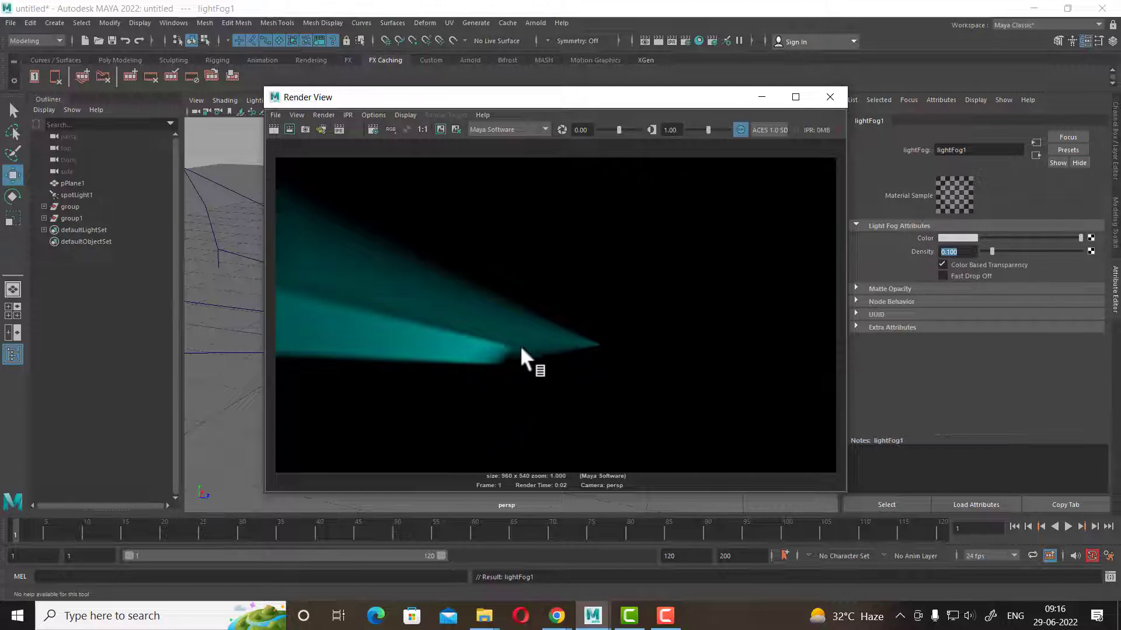
# - Break the Light Fog connection on spotLight1, render a fog-free frame, and close the preview
pyautogui.click(830, 96)
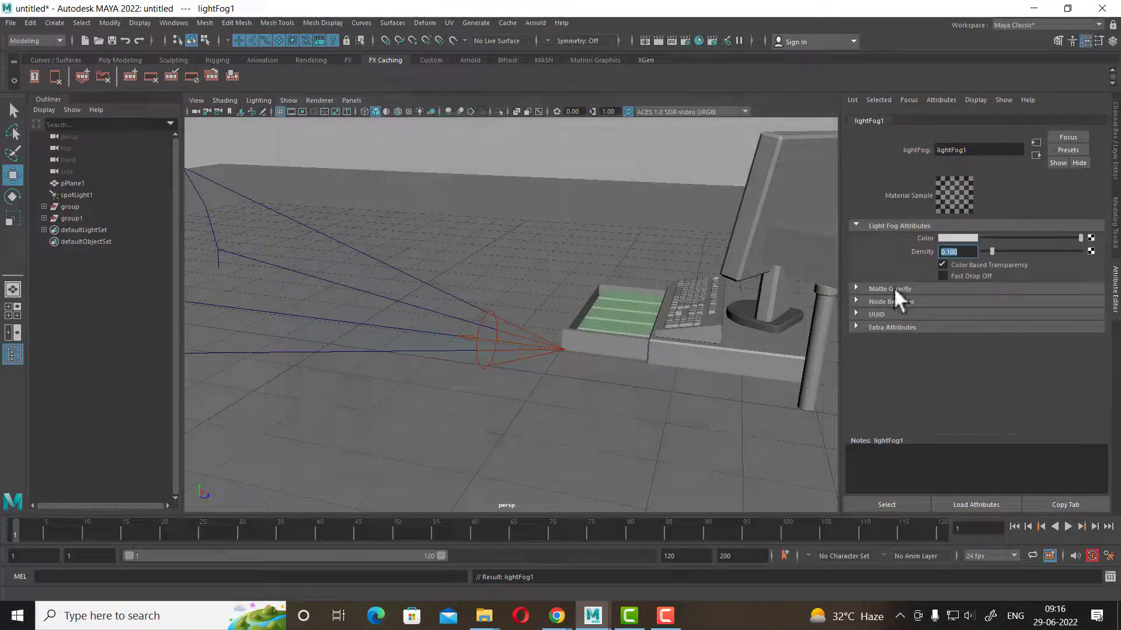
pyautogui.click(1036, 154)
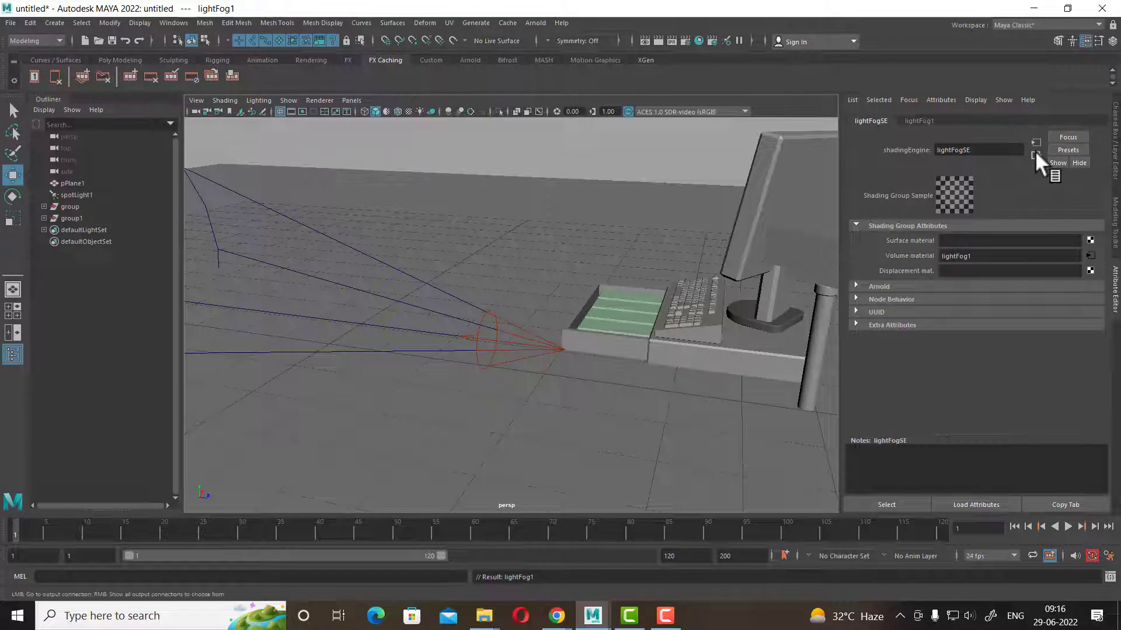
pyautogui.click(538, 345)
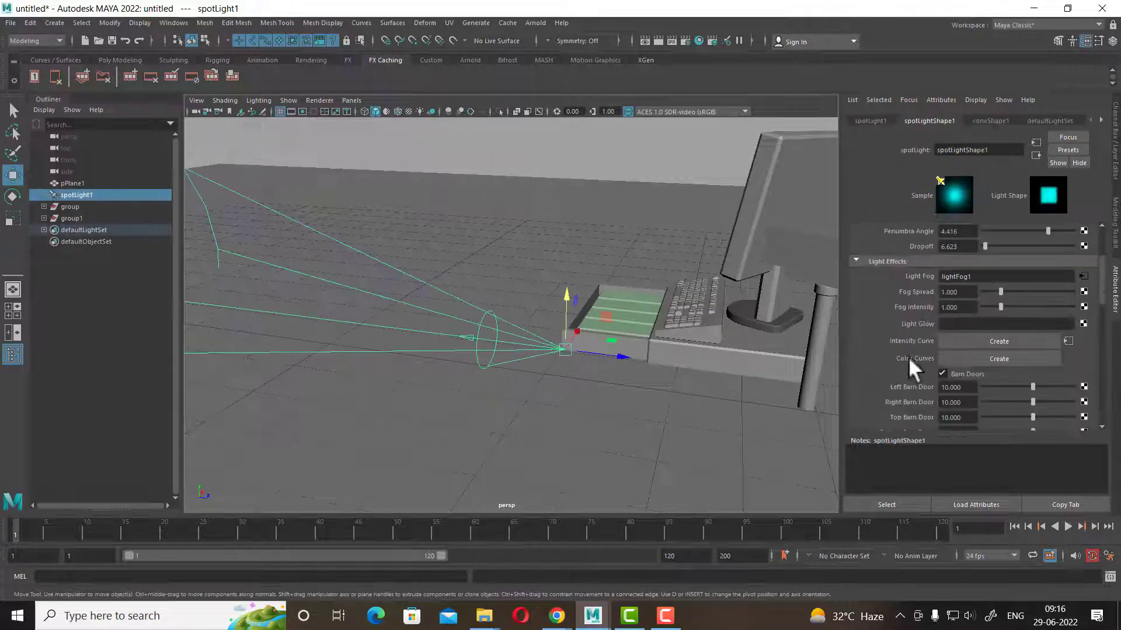
pyautogui.rightClick(920, 275)
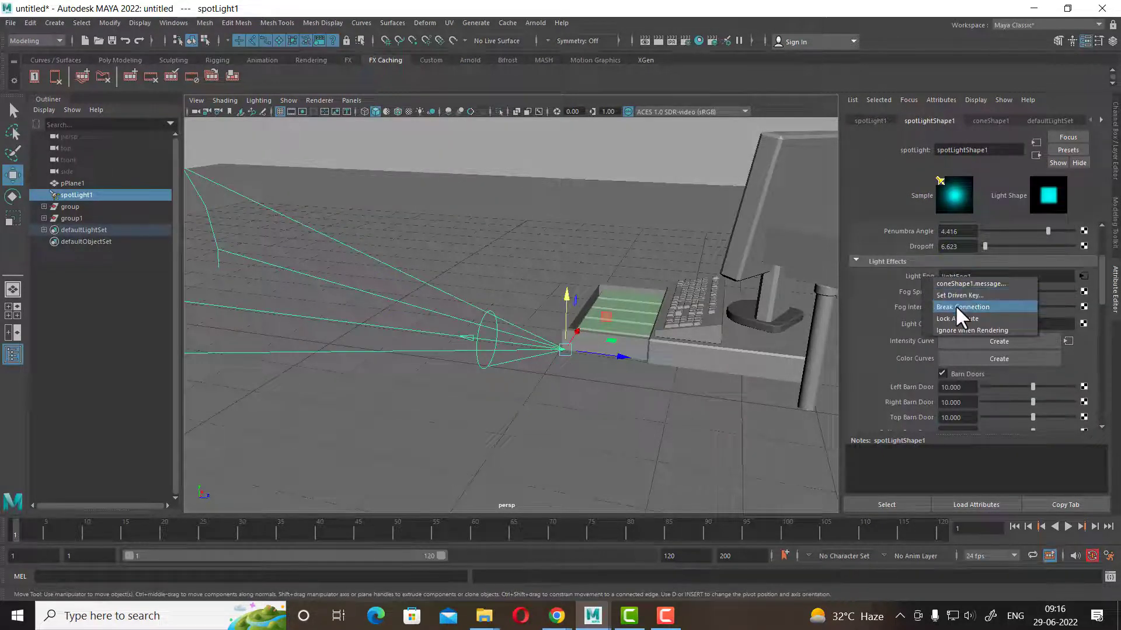
pyautogui.click(955, 305)
pyautogui.click(644, 41)
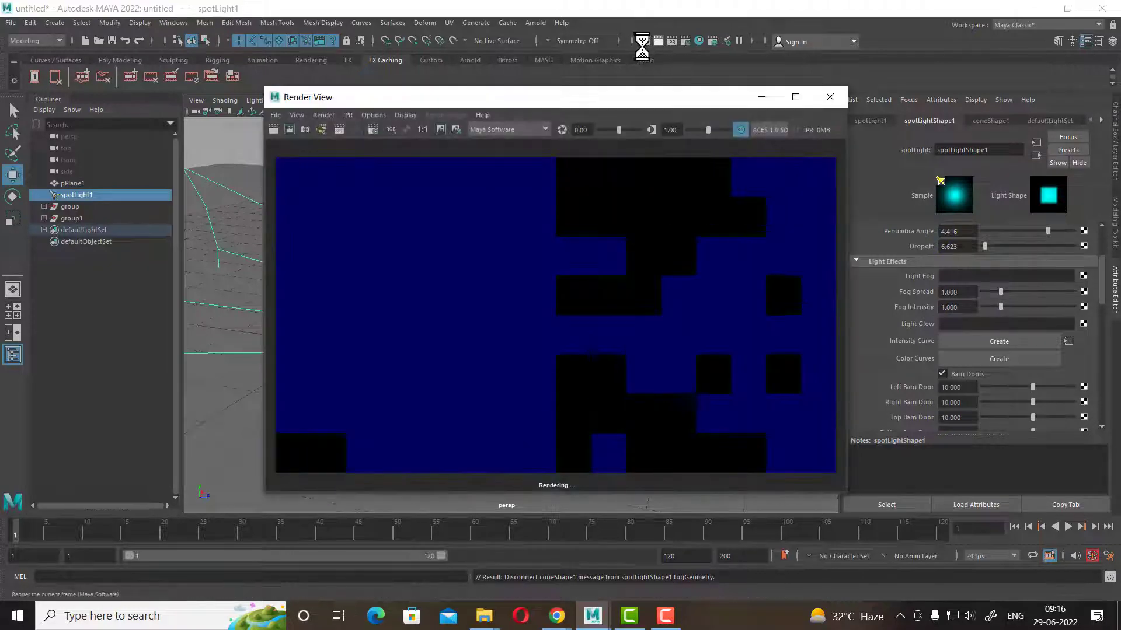
pyautogui.click(829, 97)
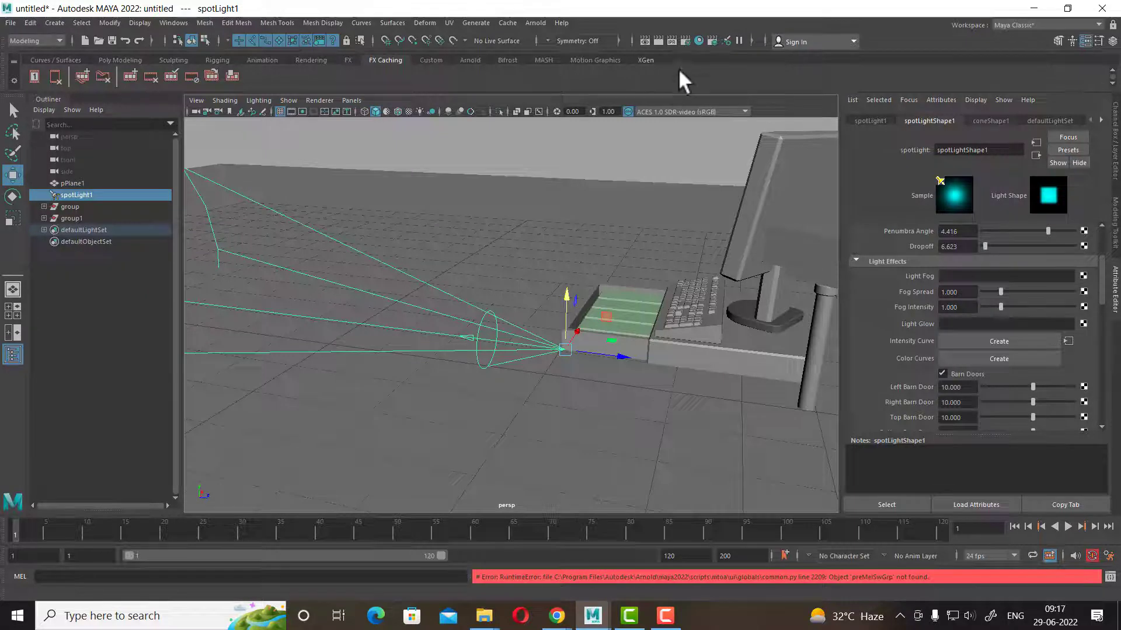
pyautogui.click(698, 39)
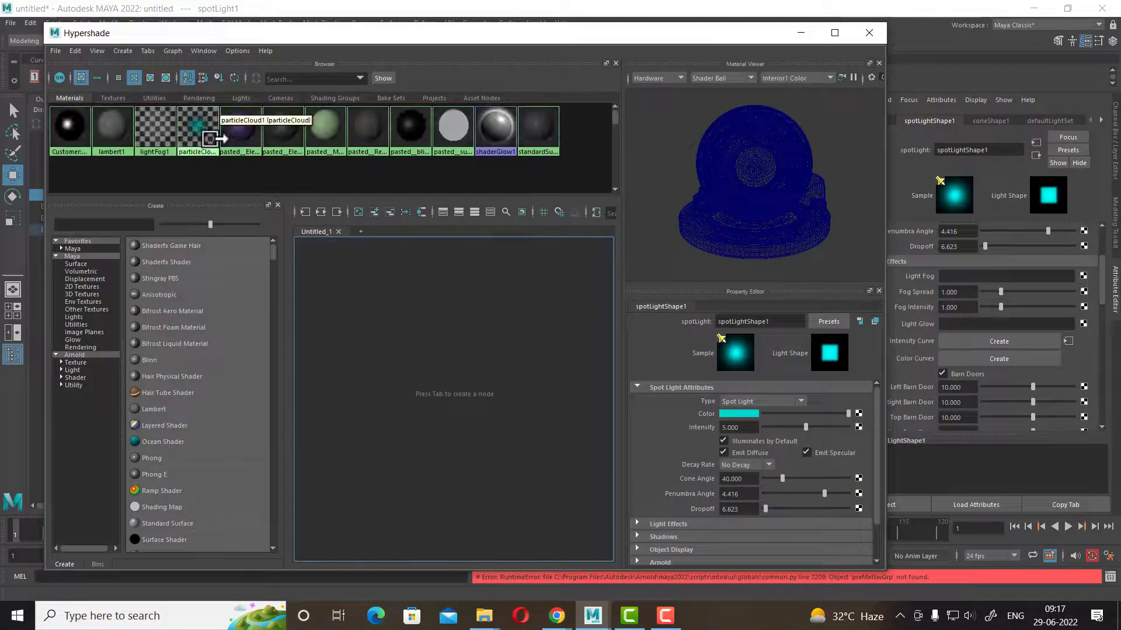
pyautogui.click(105, 95)
pyautogui.click(153, 98)
pyautogui.click(195, 97)
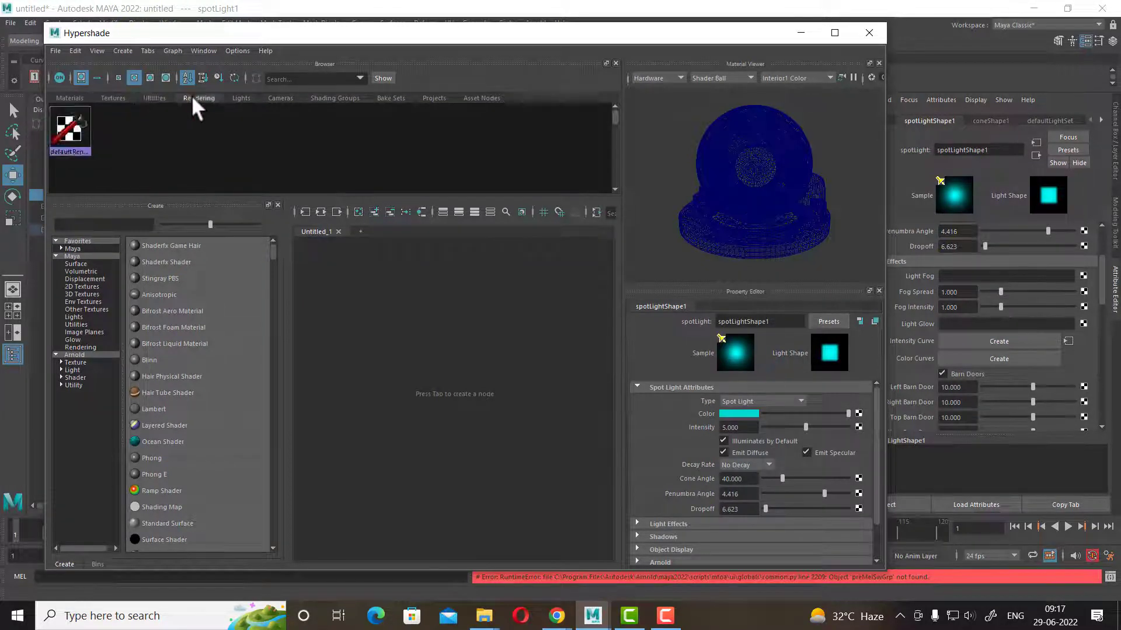
pyautogui.click(238, 99)
pyautogui.click(282, 98)
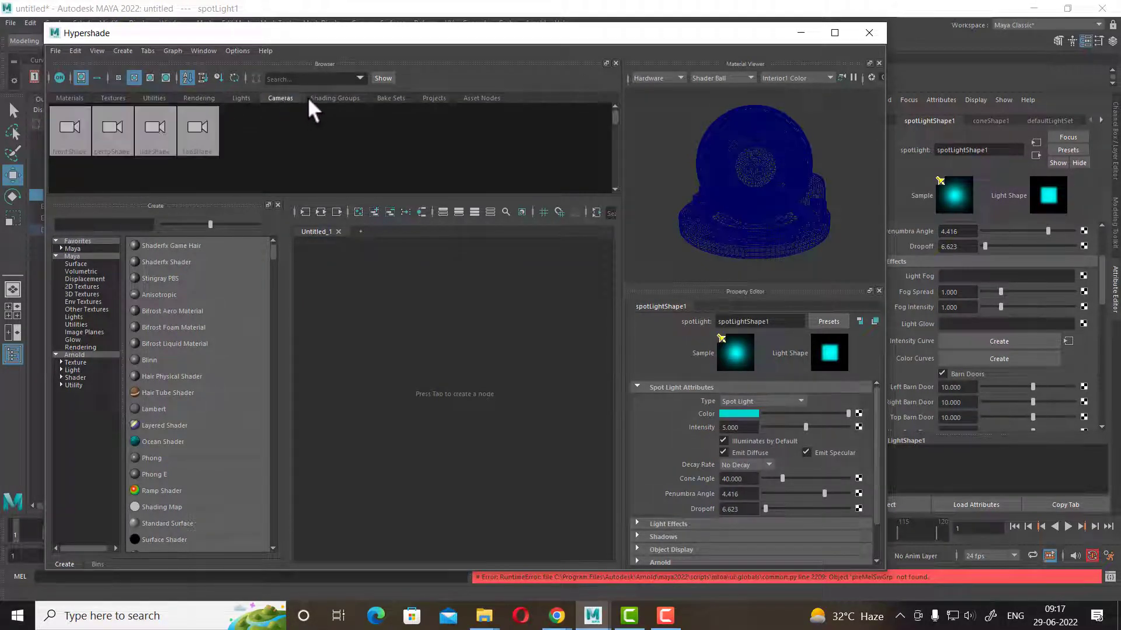
pyautogui.click(337, 99)
pyautogui.click(386, 97)
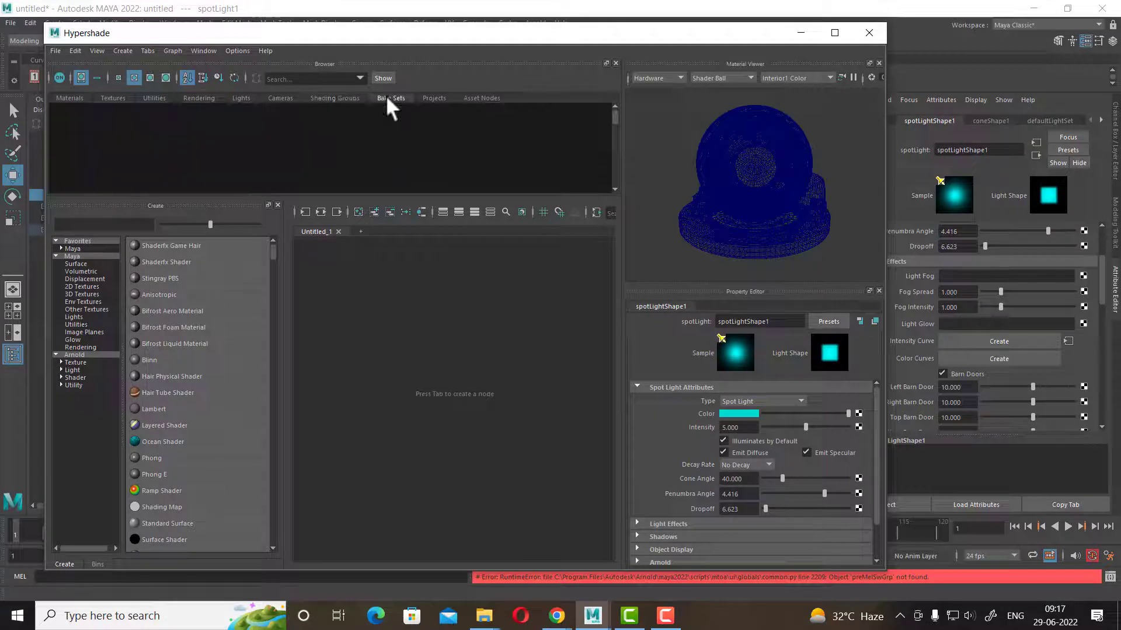
pyautogui.click(433, 97)
pyautogui.click(474, 98)
pyautogui.click(68, 97)
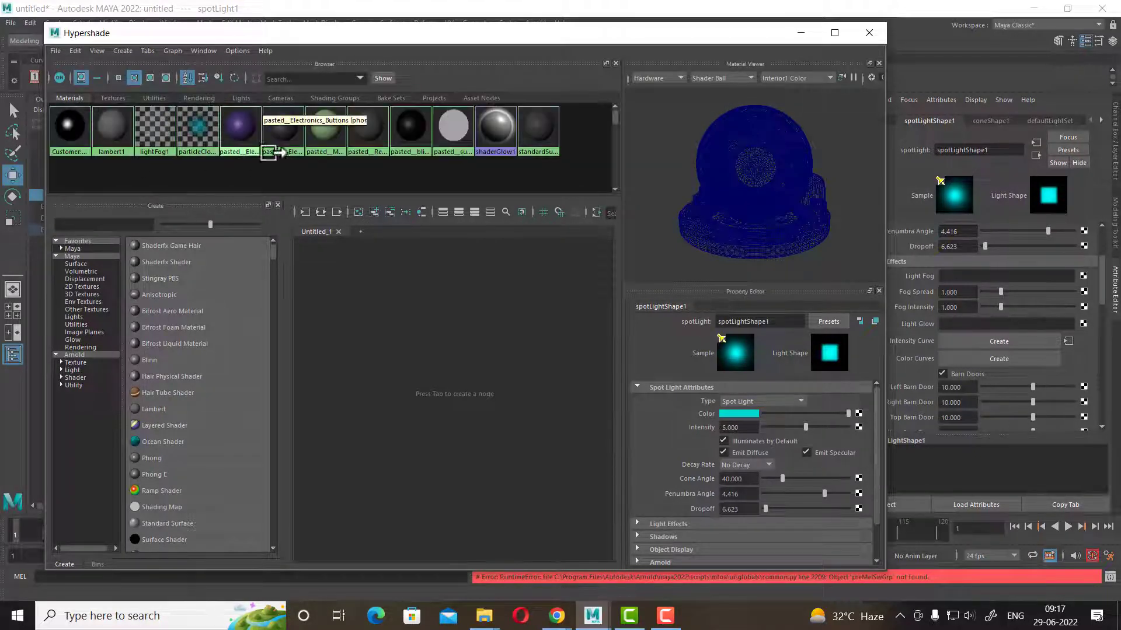
pyautogui.click(869, 33)
pyautogui.moveTo(549, 305)
pyautogui.keyDown('alt'); pyautogui.mouseDown()
pyautogui.moveTo(537, 345)
pyautogui.moveTo(604, 369)
pyautogui.moveTo(705, 372)
pyautogui.moveTo(471, 325)
pyautogui.moveTo(619, 330)
pyautogui.moveTo(520, 336)
pyautogui.moveTo(578, 374)
pyautogui.moveTo(394, 374)
pyautogui.moveTo(385, 399)
pyautogui.moveTo(447, 378)
pyautogui.moveTo(509, 321)
pyautogui.mouseUp(); pyautogui.keyUp('alt')
# - In Top view, move the spotlight over the desk objects
pyautogui.press('space')
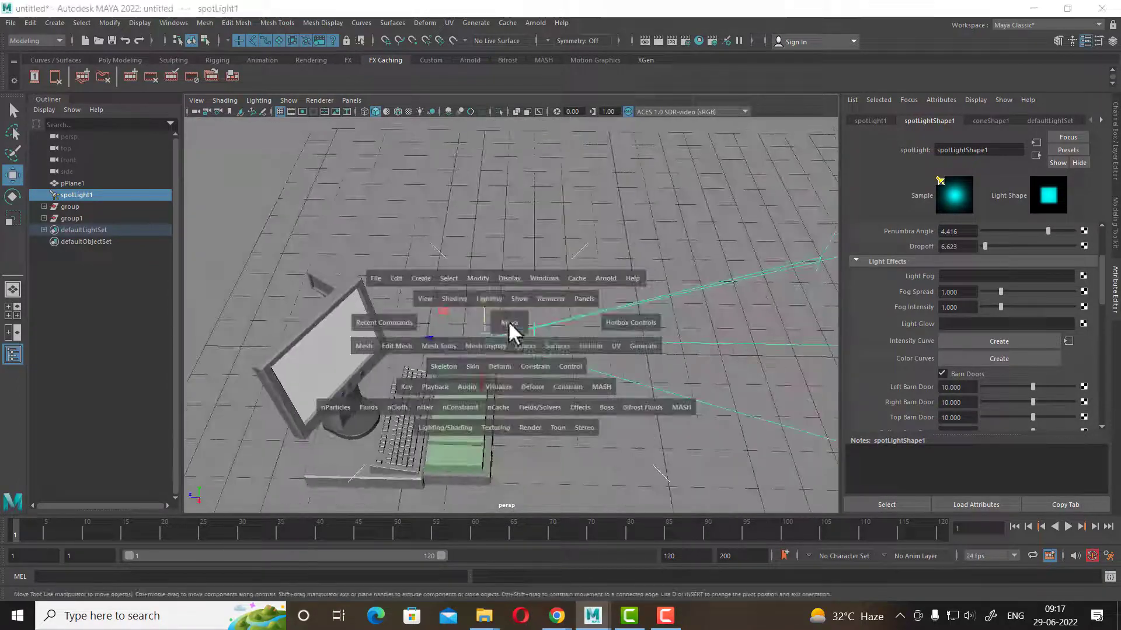
pyautogui.click(439, 318)
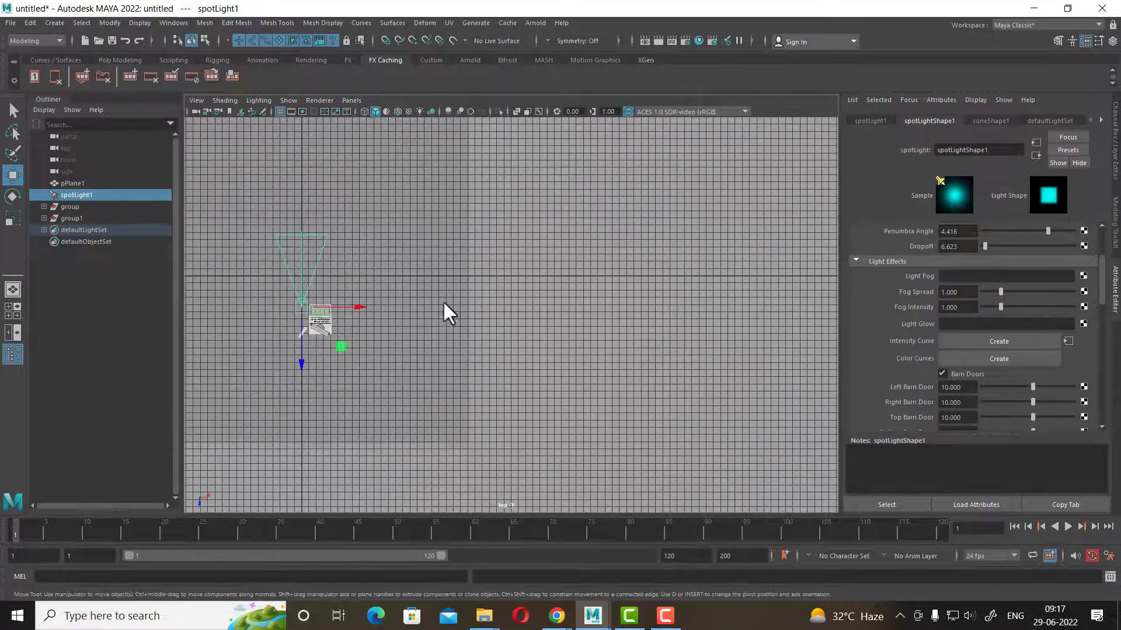
pyautogui.keyDown('alt'); pyautogui.moveTo(446, 310); pyautogui.dragTo(569, 350, button='middle'); pyautogui.keyUp('alt')
pyautogui.scroll(2, 475, 305)
pyautogui.scroll(5, 508, 266)
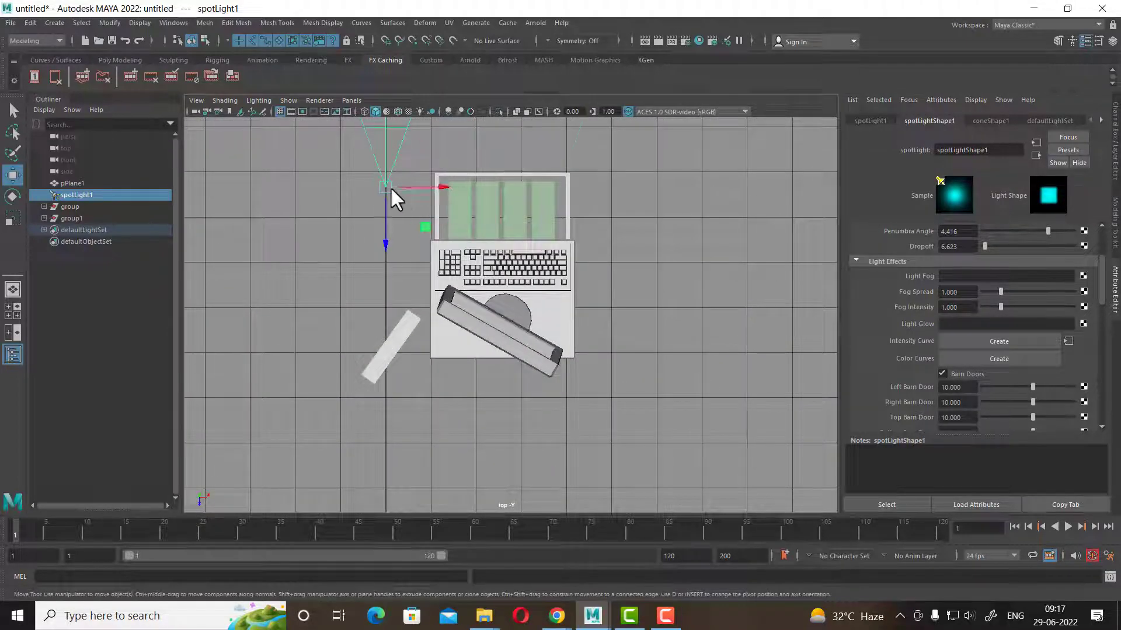
pyautogui.moveTo(390, 187)
pyautogui.mouseDown()
pyautogui.moveTo(586, 380)
pyautogui.moveTo(497, 375)
pyautogui.mouseUp()
pyautogui.press('e')
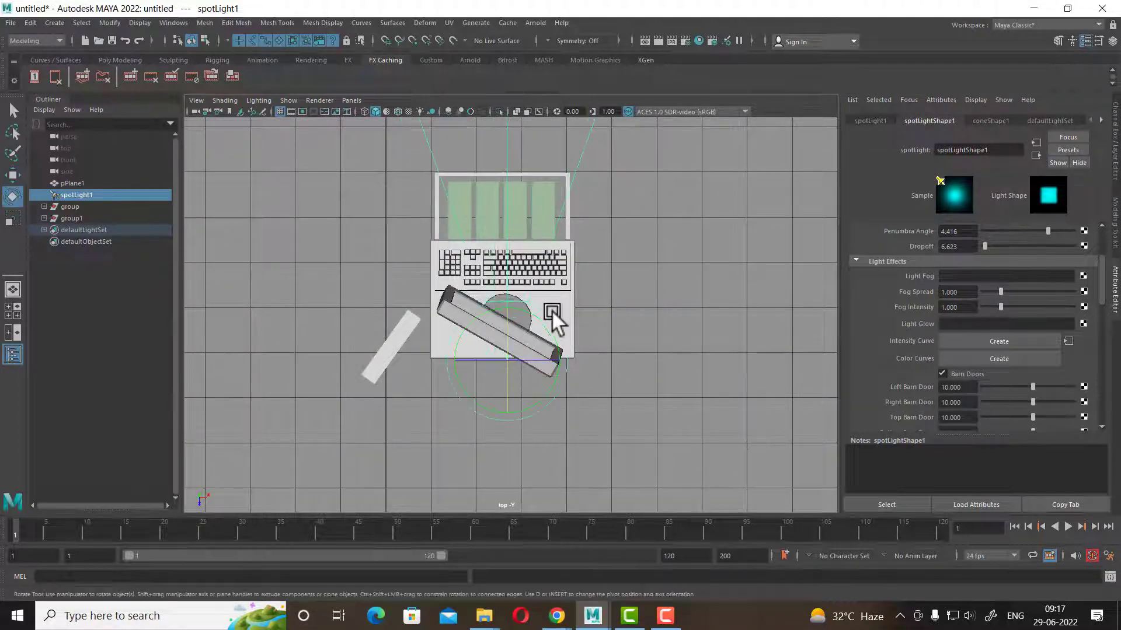
pyautogui.press('w')
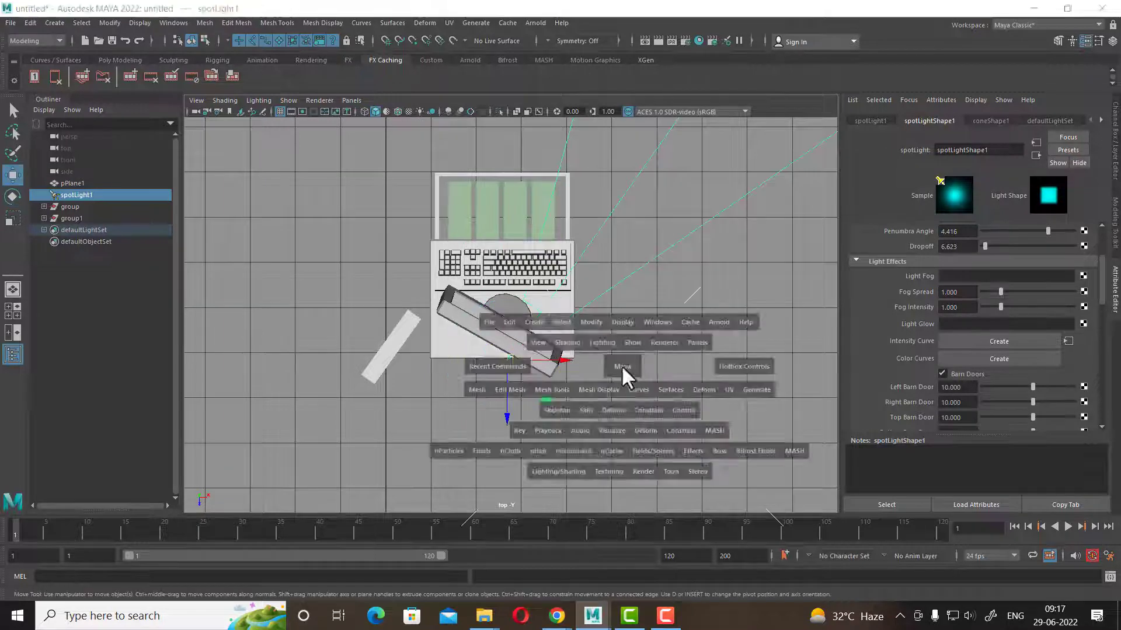
# - Back in persp, raise the spotlight and switch to shaded, textured, scene-lit display
pyautogui.click(621, 366)
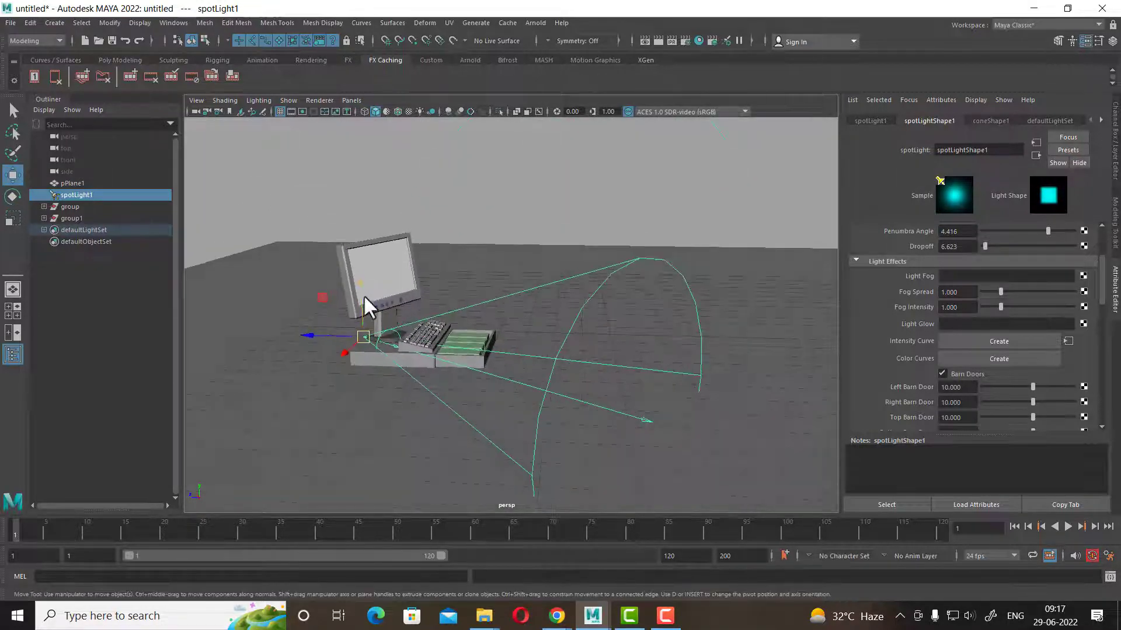
pyautogui.moveTo(363, 296); pyautogui.dragTo(355, 226)
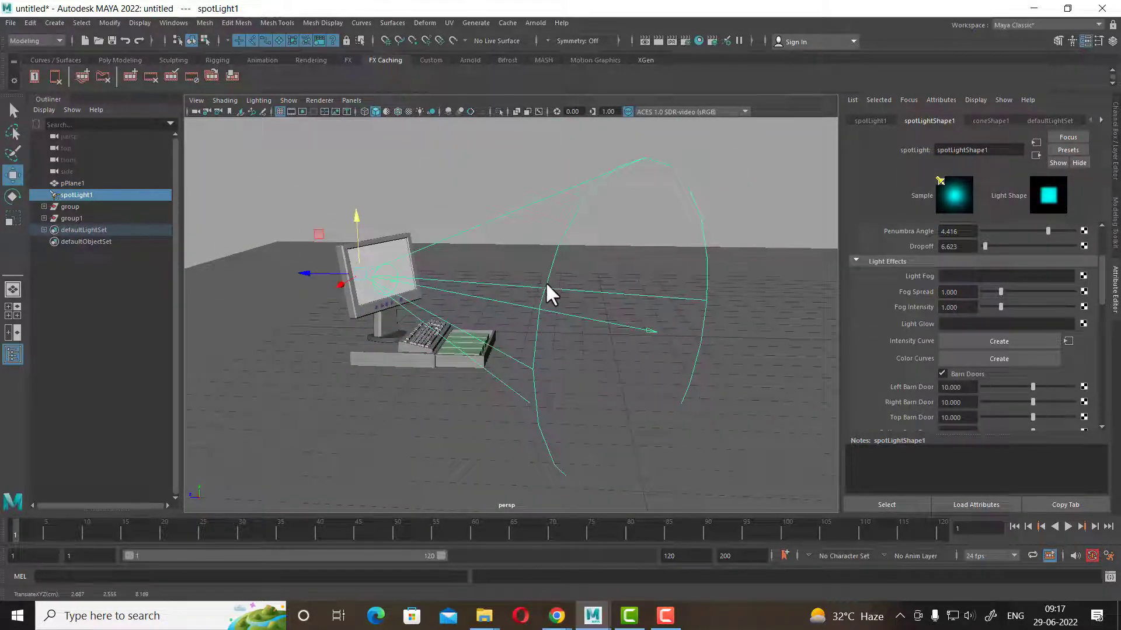
pyautogui.press('5')
pyautogui.press('6')
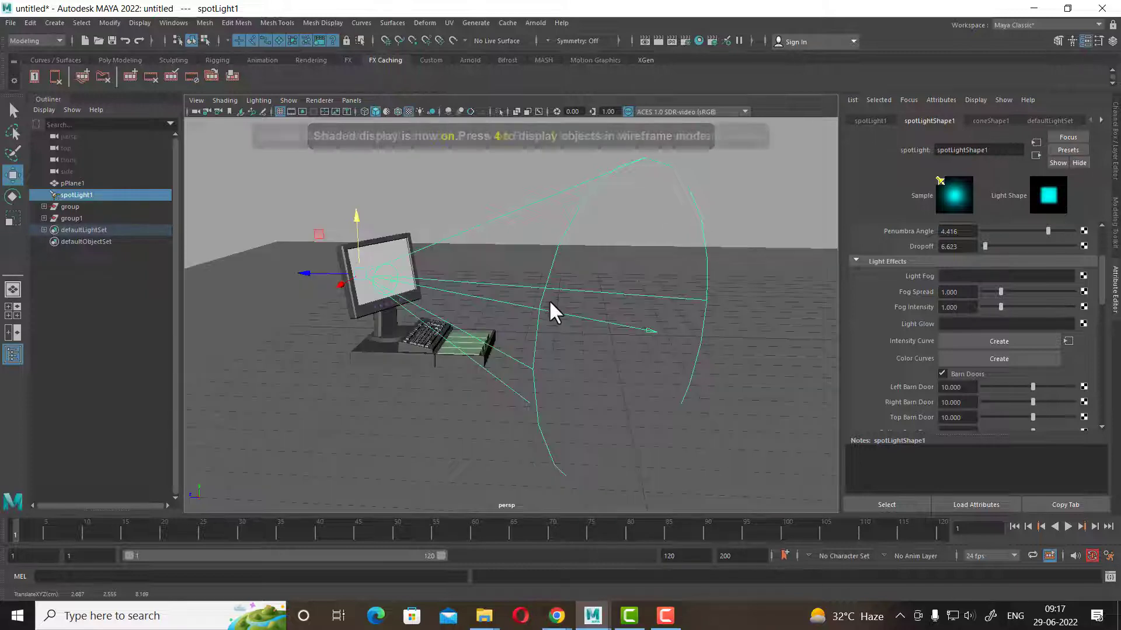
pyautogui.press('7')
# - Tilt and reposition the spotlight so its teal pool lands on the floor
pyautogui.keyDown('alt'); pyautogui.moveTo(510, 293); pyautogui.dragTo(488, 299); pyautogui.keyUp('alt')
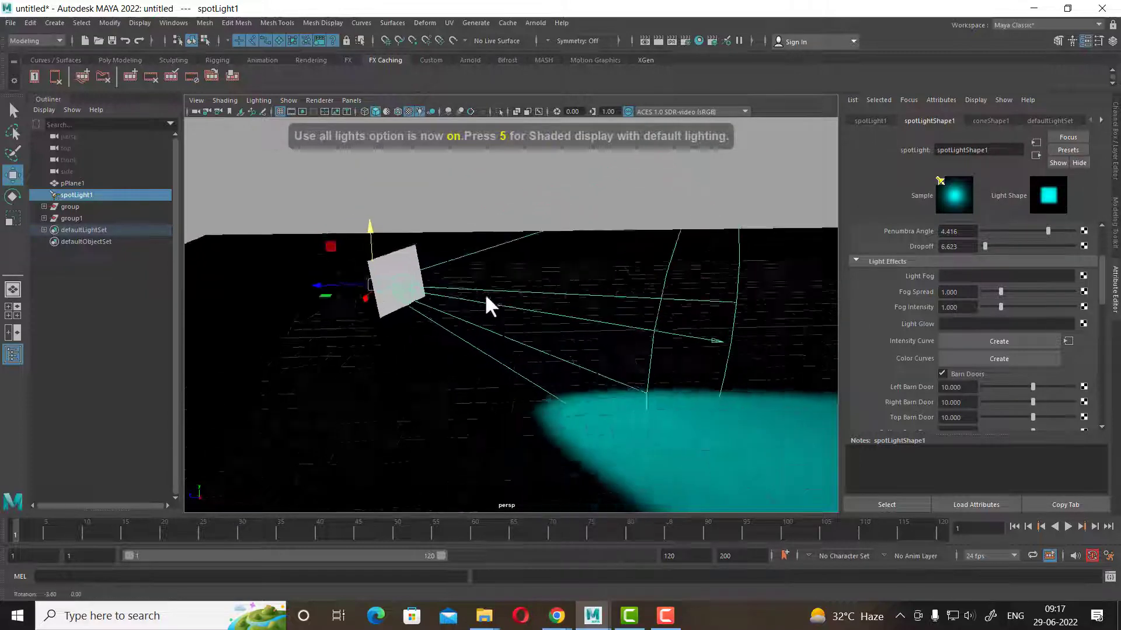
pyautogui.press('e')
pyautogui.moveTo(425, 265); pyautogui.dragTo(416, 264)
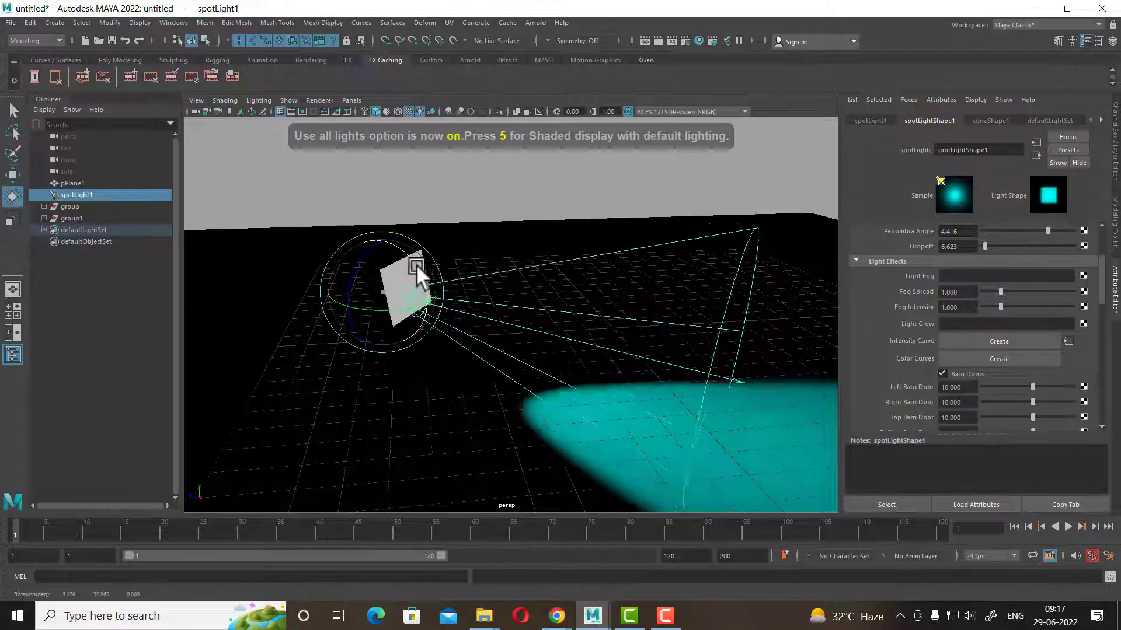
pyautogui.press('w')
pyautogui.keyDown('alt'); pyautogui.moveTo(434, 312); pyautogui.dragTo(383, 313); pyautogui.keyUp('alt')
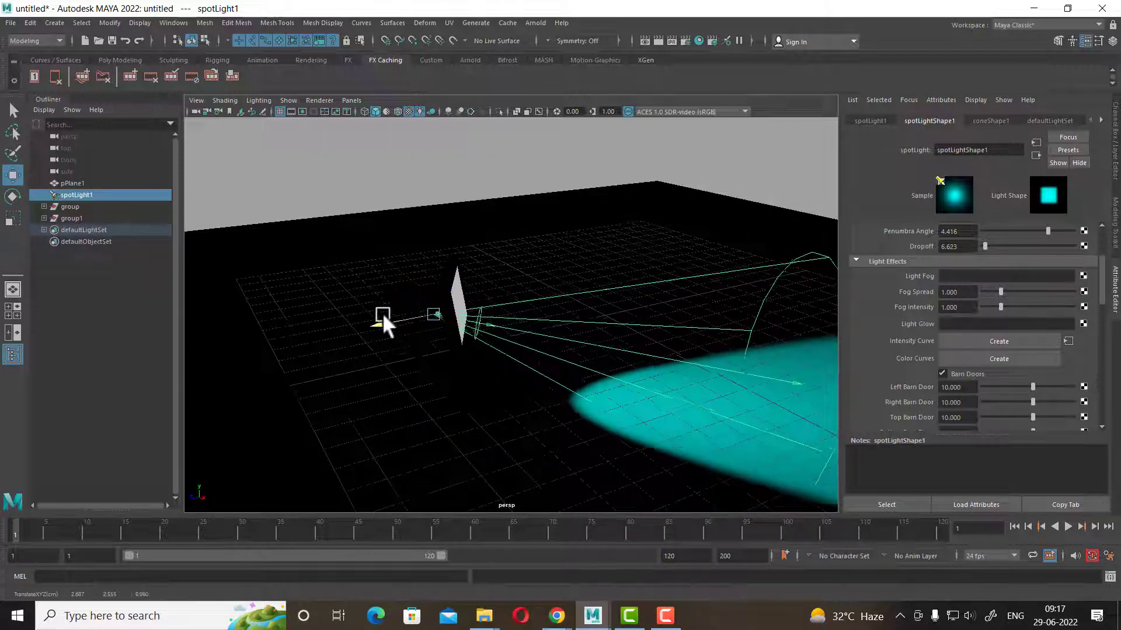
pyautogui.moveTo(408, 263); pyautogui.dragTo(395, 237)
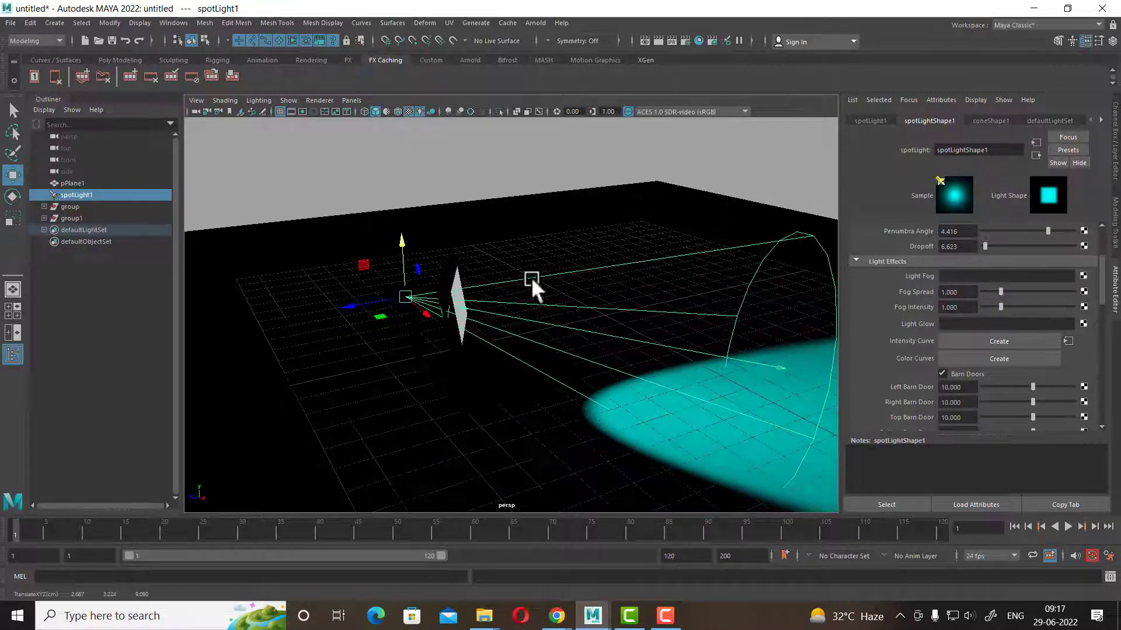
pyautogui.keyDown('alt'); pyautogui.moveTo(531, 276); pyautogui.dragTo(538, 307); pyautogui.keyUp('alt')
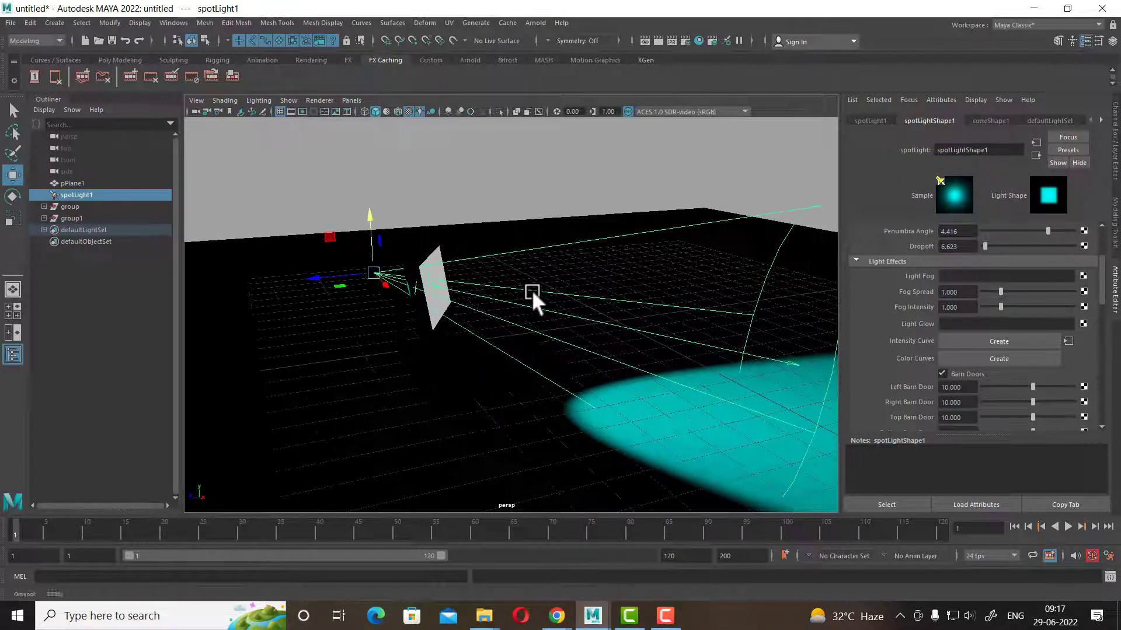
# - Test-render the current lighting twice, closing the preview each time
pyautogui.click(657, 41)
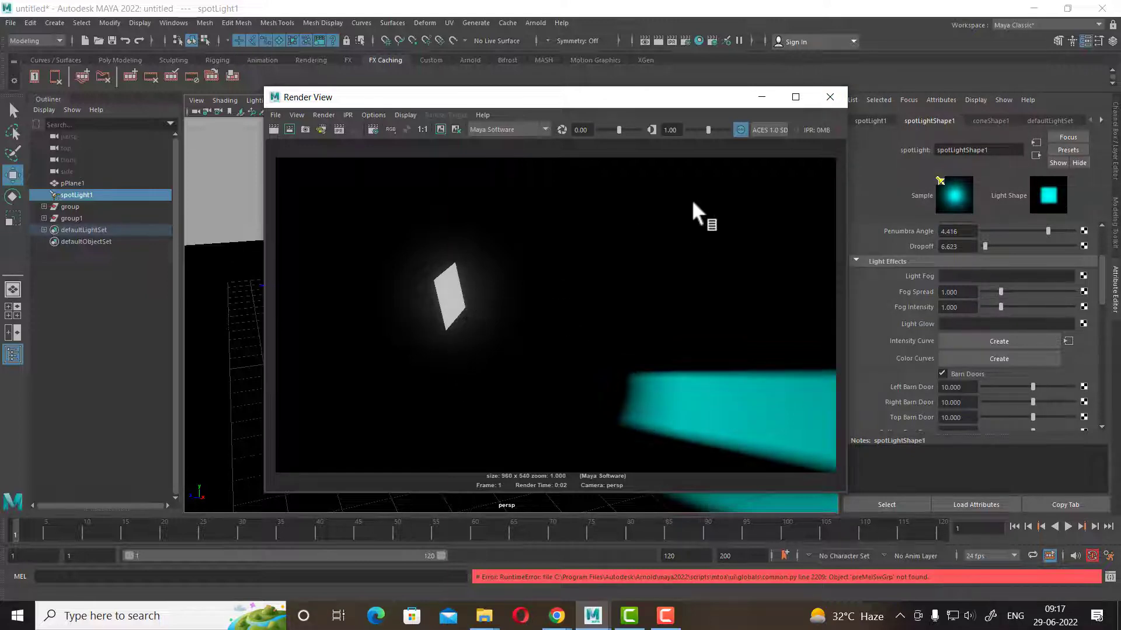
pyautogui.click(834, 96)
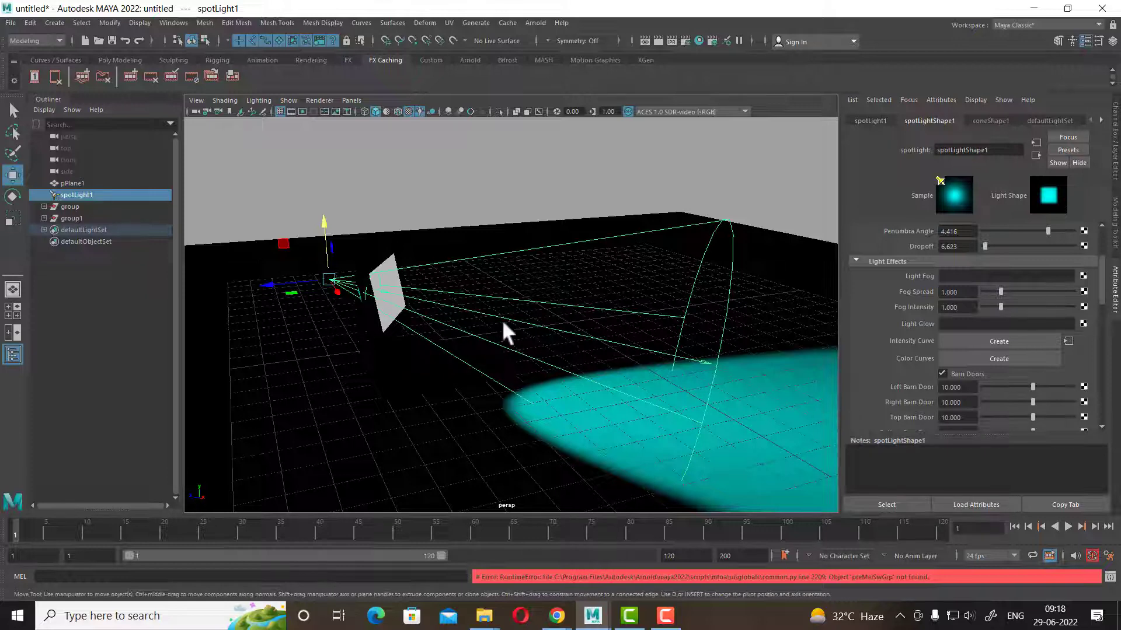
pyautogui.click(646, 42)
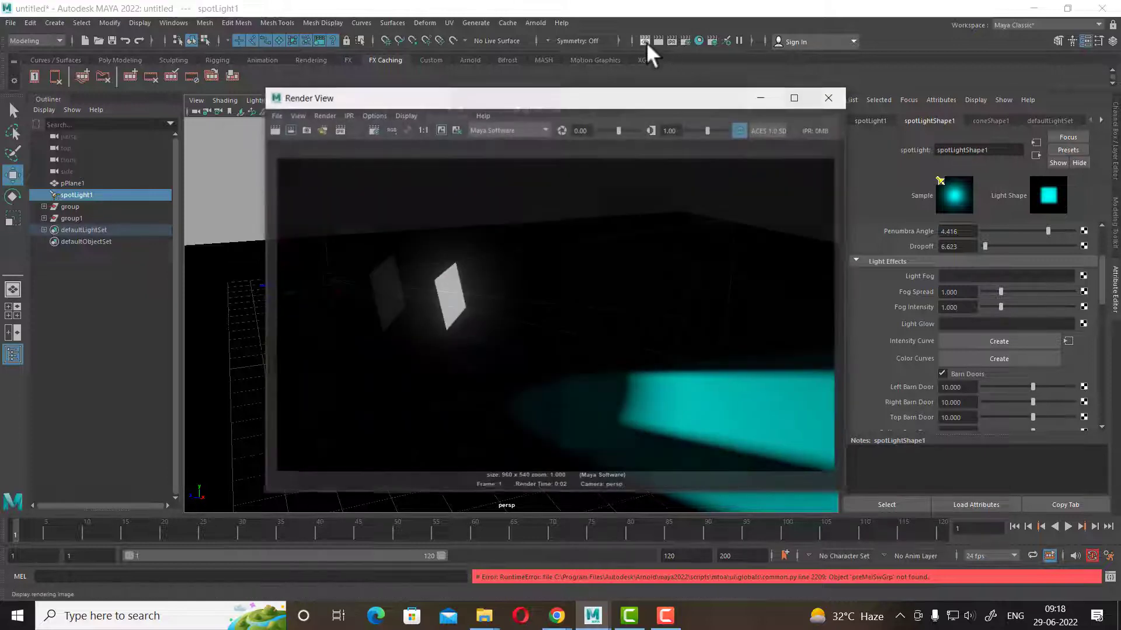
pyautogui.click(829, 96)
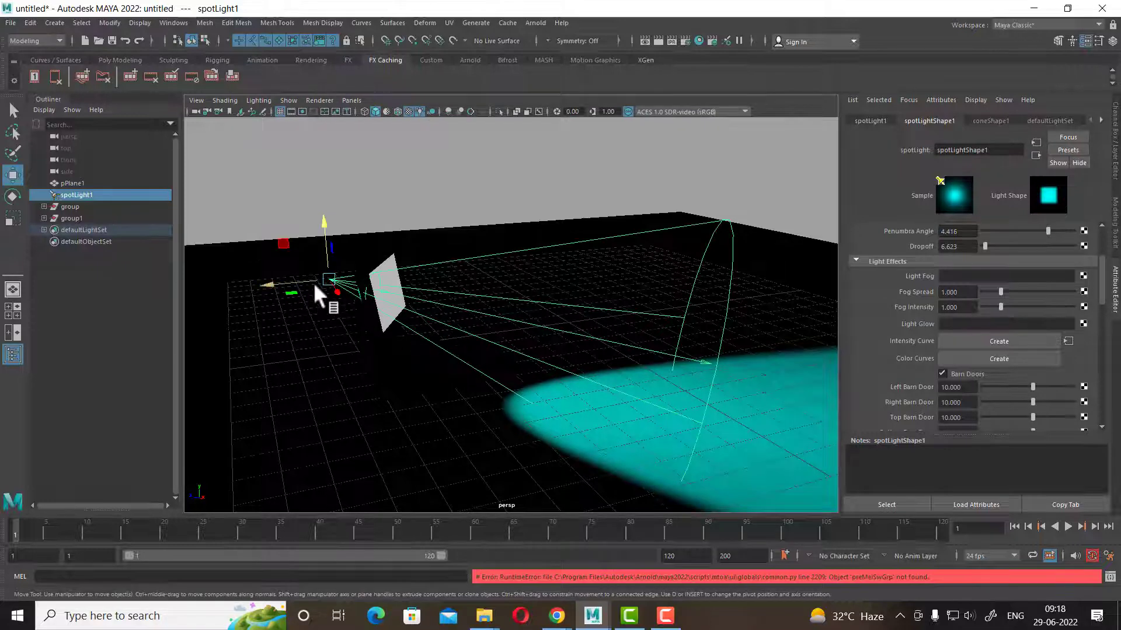
# - Shift the spotlight to the left and render a check frame
pyautogui.keyDown('alt'); pyautogui.moveTo(313, 282); pyautogui.dragTo(426, 308); pyautogui.keyUp('alt')
pyautogui.moveTo(495, 314)
pyautogui.keyDown('alt'); pyautogui.mouseDown()
pyautogui.moveTo(409, 292)
pyautogui.moveTo(475, 315)
pyautogui.moveTo(424, 334)
pyautogui.mouseUp(); pyautogui.keyUp('alt')
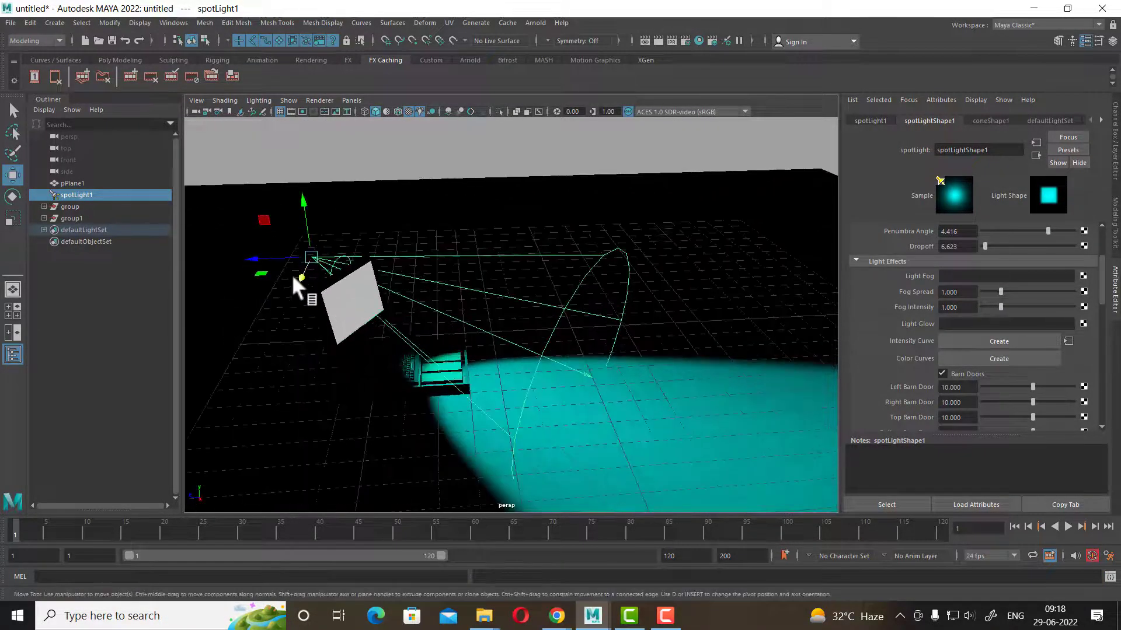
pyautogui.moveTo(289, 254); pyautogui.dragTo(242, 274)
pyautogui.click(660, 39)
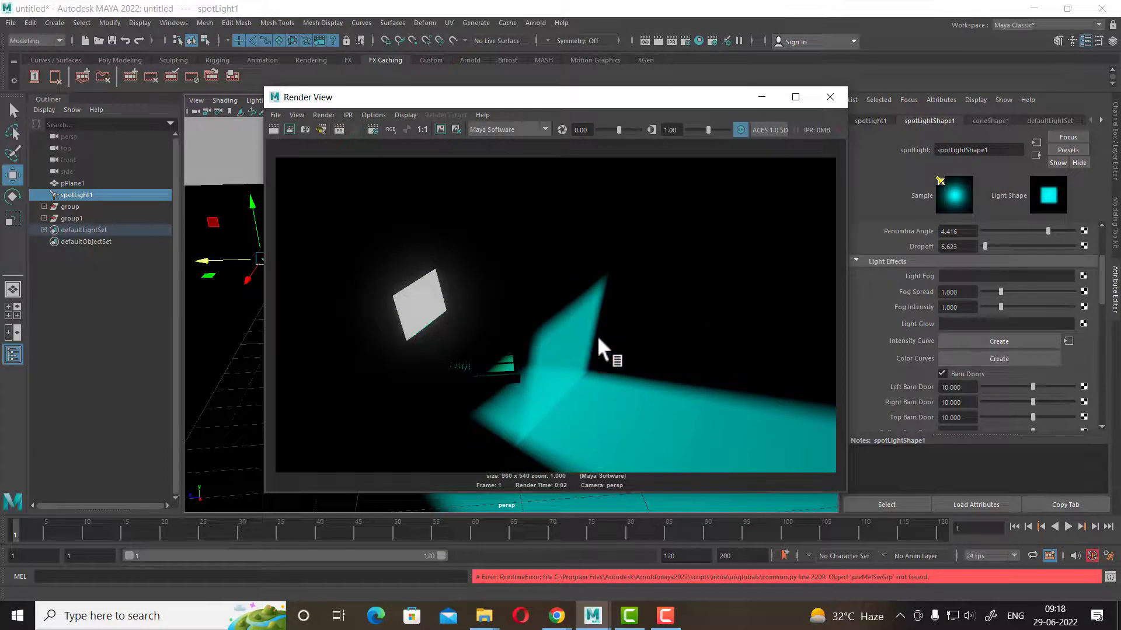
pyautogui.click(832, 96)
# - Widen spotLight1's Cone Angle to 92.338
pyautogui.moveTo(627, 279)
pyautogui.keyDown('alt'); pyautogui.mouseDown()
pyautogui.moveTo(717, 271)
pyautogui.moveTo(698, 275)
pyautogui.mouseUp(); pyautogui.keyUp('alt')
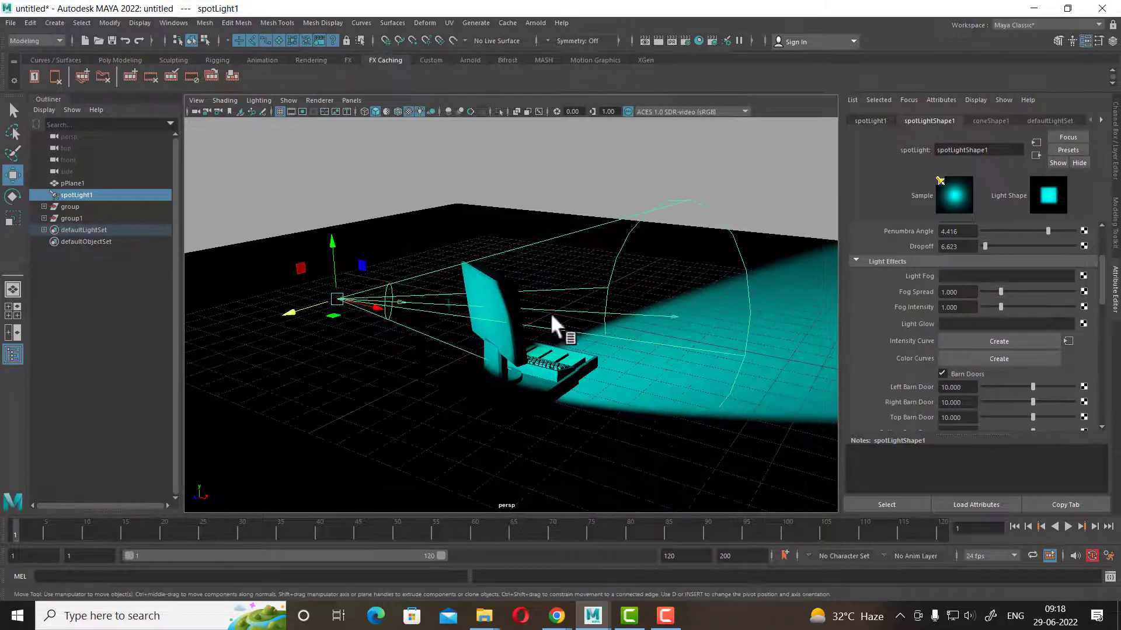
pyautogui.moveTo(321, 300)
pyautogui.keyDown('alt'); pyautogui.mouseDown()
pyautogui.moveTo(496, 297)
pyautogui.moveTo(396, 318)
pyautogui.moveTo(396, 379)
pyautogui.mouseUp(); pyautogui.keyUp('alt')
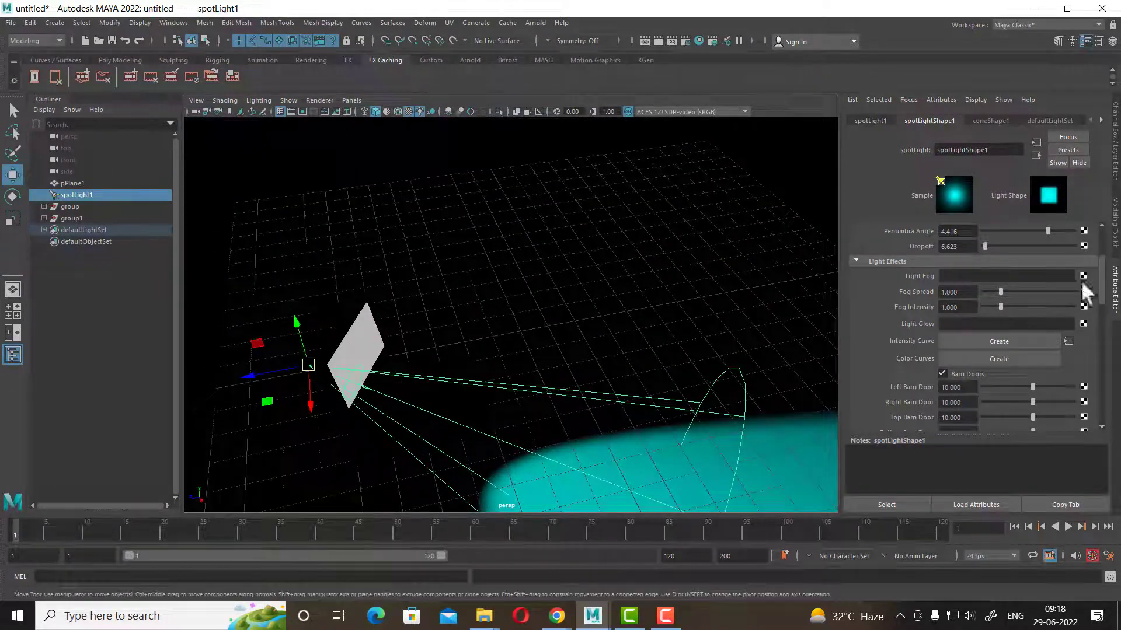
pyautogui.scroll(2, 958, 261)
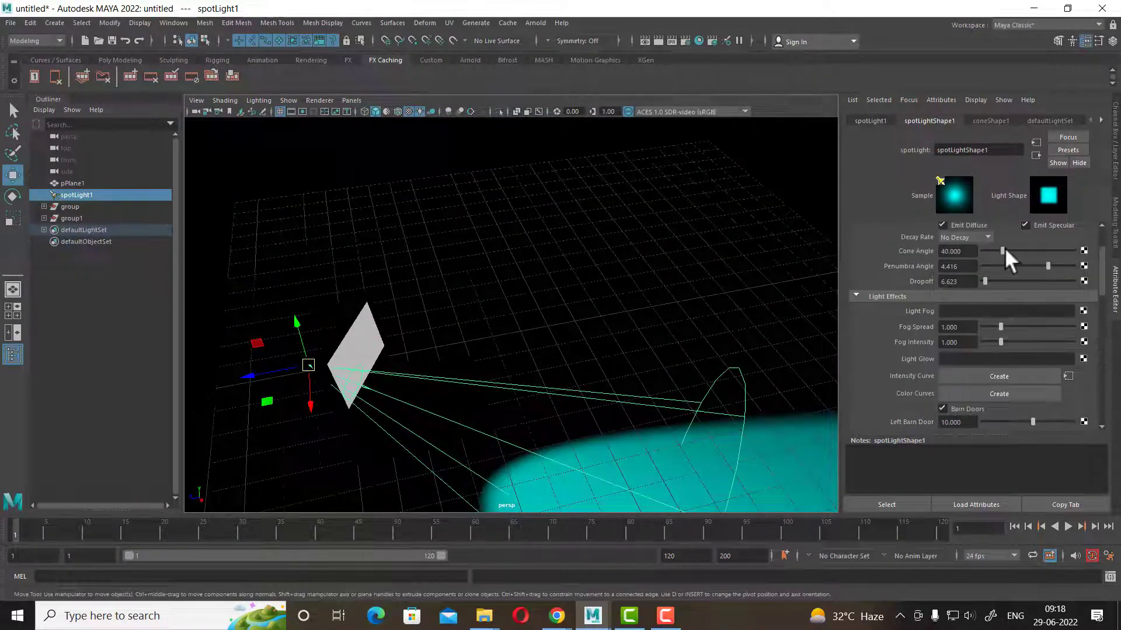
pyautogui.moveTo(1004, 247)
pyautogui.mouseDown()
pyautogui.moveTo(994, 248)
pyautogui.moveTo(1023, 242)
pyautogui.moveTo(1005, 251)
pyautogui.mouseUp()
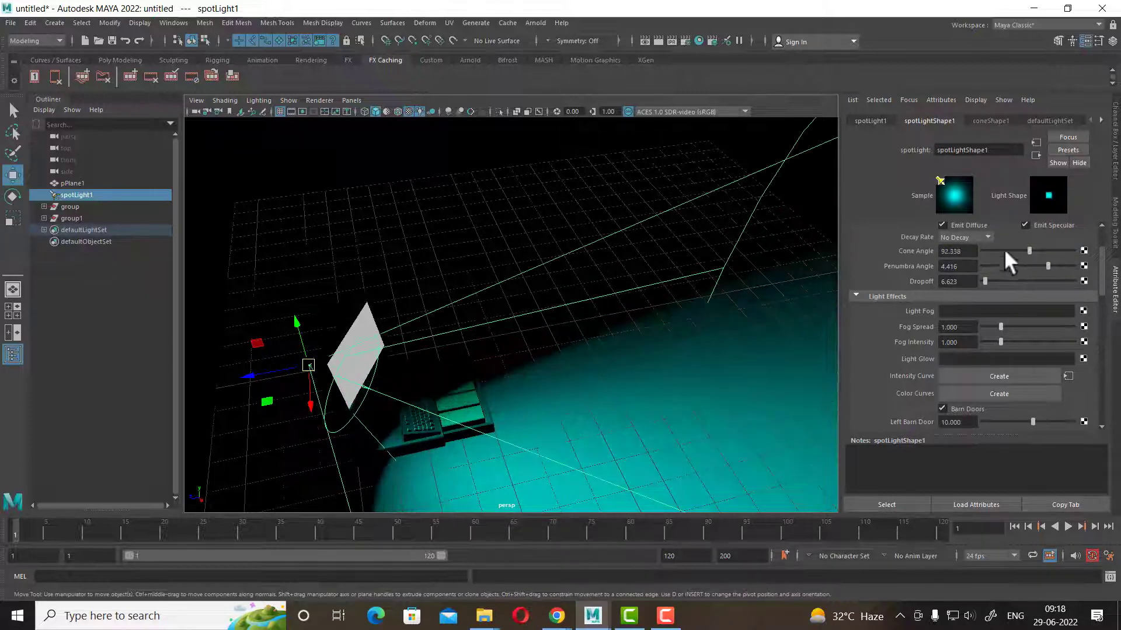
# - Orbit around the spotlight and render test frames with the wider cone
pyautogui.moveTo(377, 376)
pyautogui.keyDown('alt'); pyautogui.mouseDown()
pyautogui.moveTo(480, 324)
pyautogui.moveTo(464, 397)
pyautogui.moveTo(688, 404)
pyautogui.mouseUp(); pyautogui.keyUp('alt')
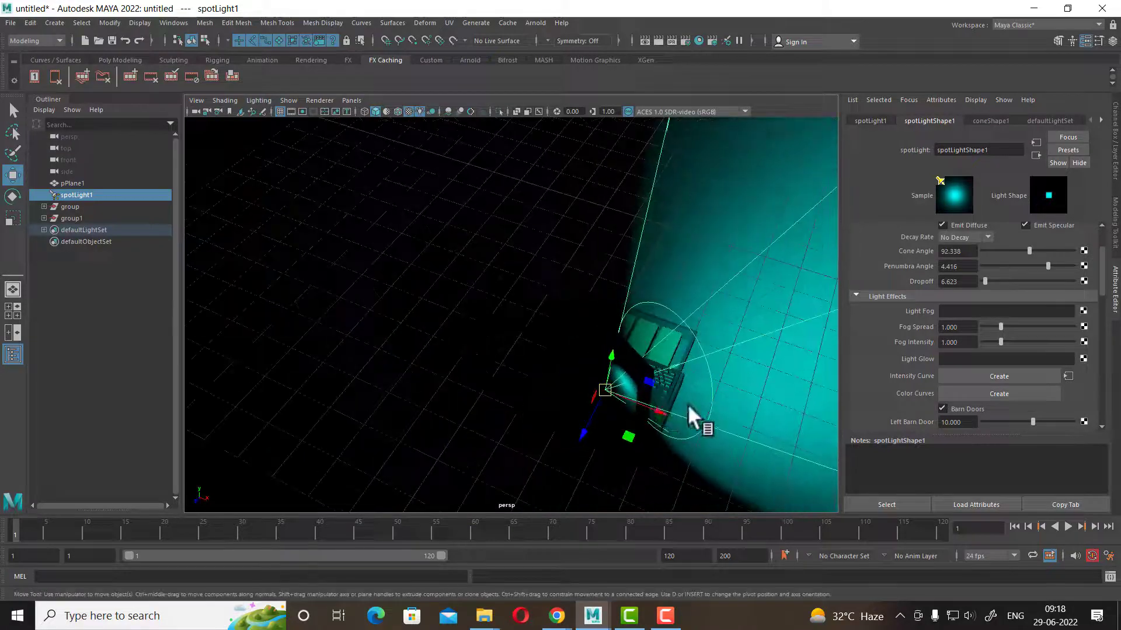
pyautogui.moveTo(604, 391)
pyautogui.keyDown('alt'); pyautogui.mouseDown()
pyautogui.moveTo(621, 364)
pyautogui.moveTo(619, 307)
pyautogui.moveTo(607, 311)
pyautogui.moveTo(635, 352)
pyautogui.mouseUp(); pyautogui.keyUp('alt')
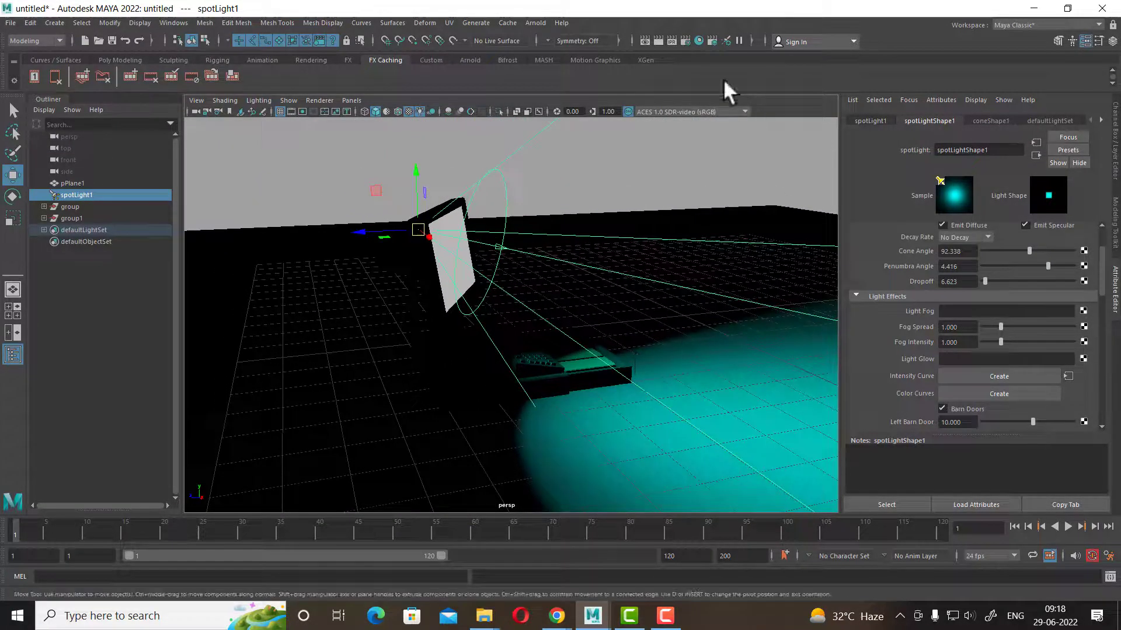
pyautogui.click(658, 40)
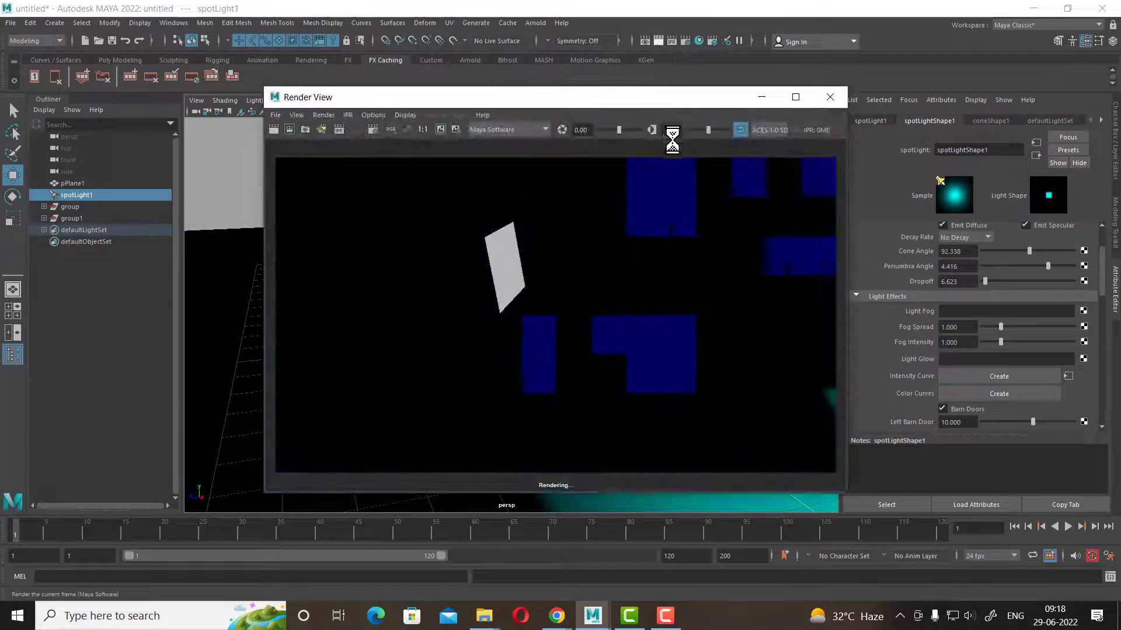
pyautogui.click(829, 96)
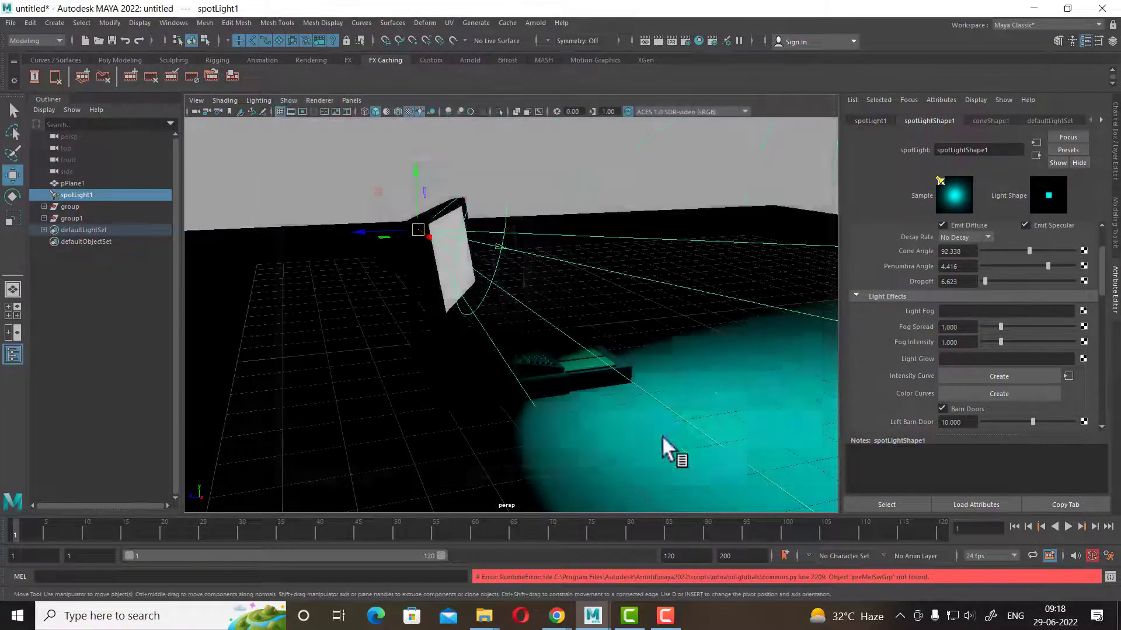
pyautogui.moveTo(661, 435)
pyautogui.keyDown('alt'); pyautogui.mouseDown()
pyautogui.moveTo(597, 352)
pyautogui.moveTo(580, 380)
pyautogui.mouseUp(); pyautogui.keyUp('alt')
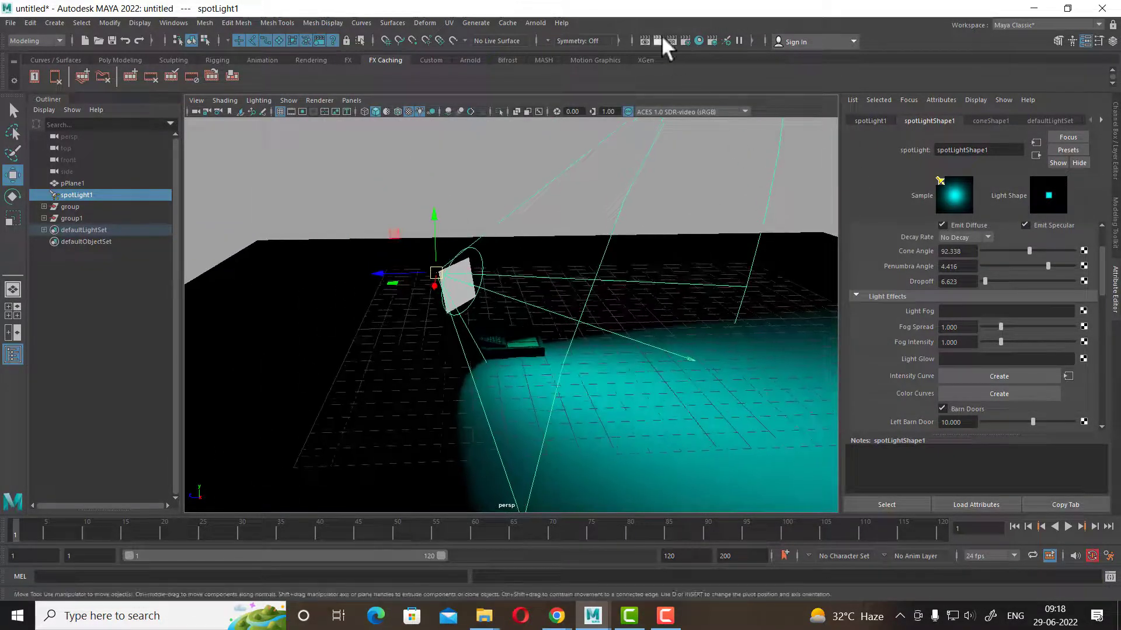
pyautogui.click(662, 38)
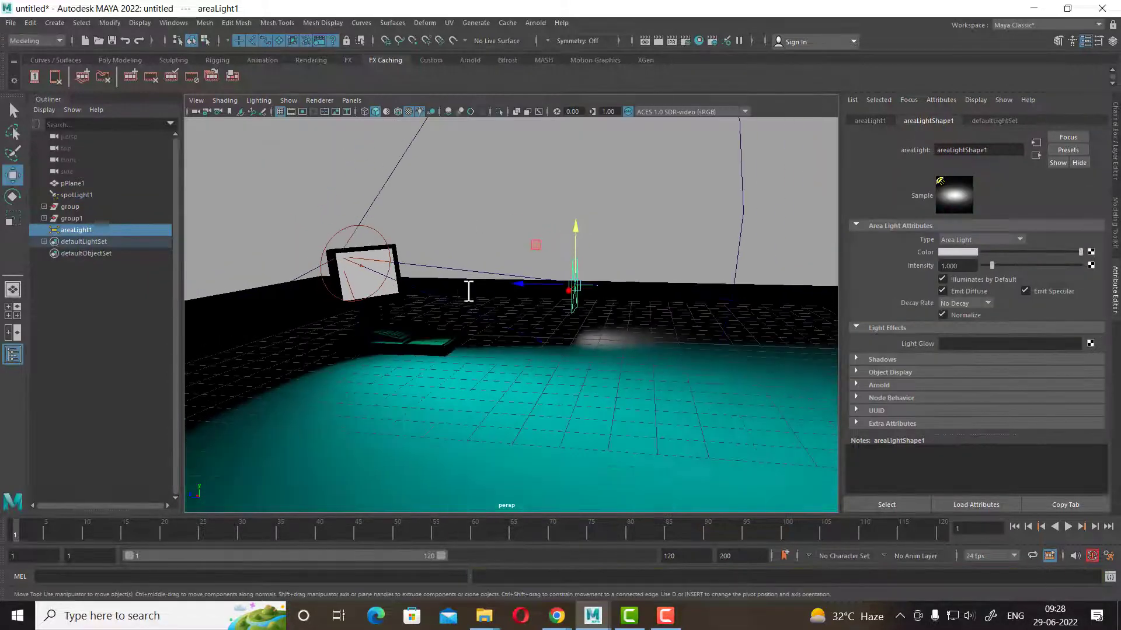
# - Raise areaLight1, add an opticalFX1 Light Glow, test-render it, and reselect the area light
pyautogui.moveTo(476, 327)
pyautogui.keyDown('alt'); pyautogui.mouseDown()
pyautogui.moveTo(626, 300)
pyautogui.moveTo(608, 224)
pyautogui.moveTo(608, 242)
pyautogui.mouseUp(); pyautogui.keyUp('alt')
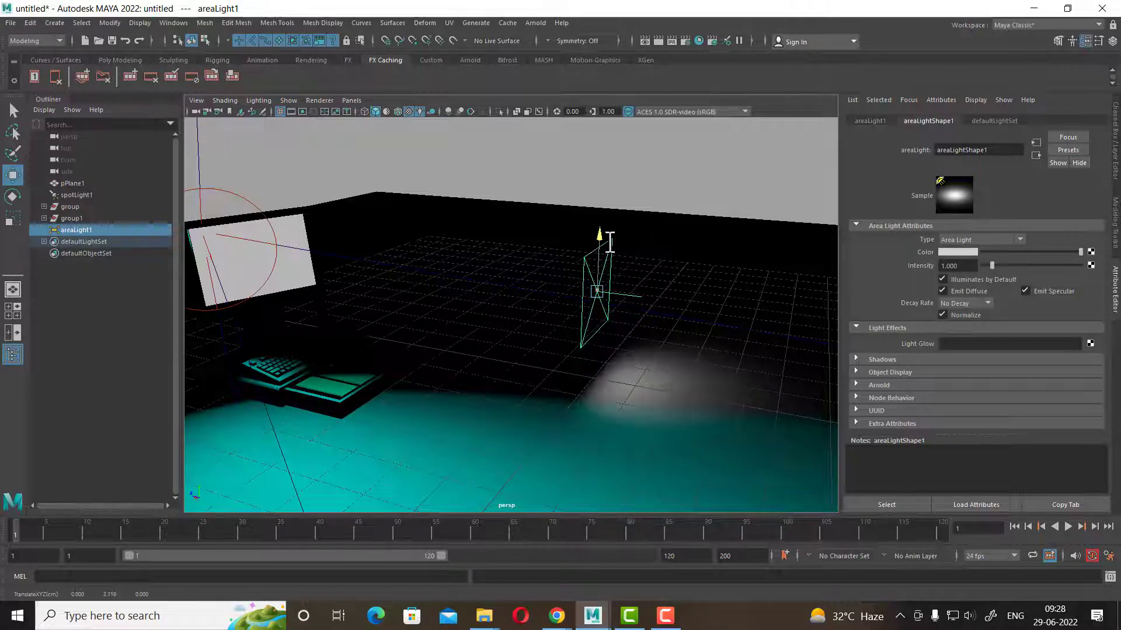
pyautogui.click(1090, 343)
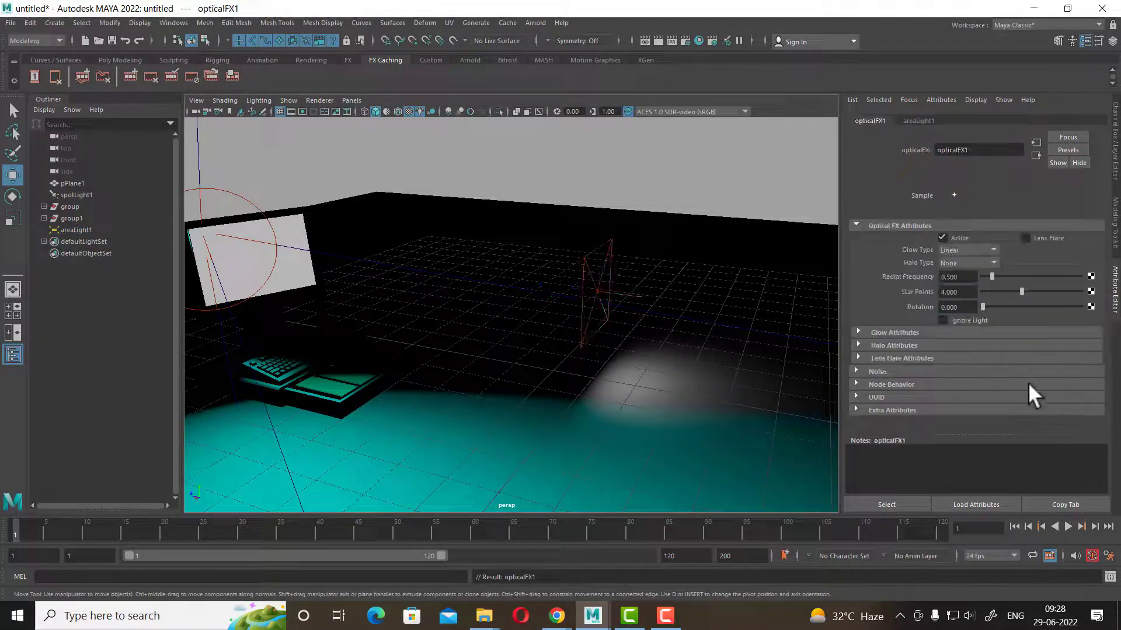
pyautogui.click(659, 40)
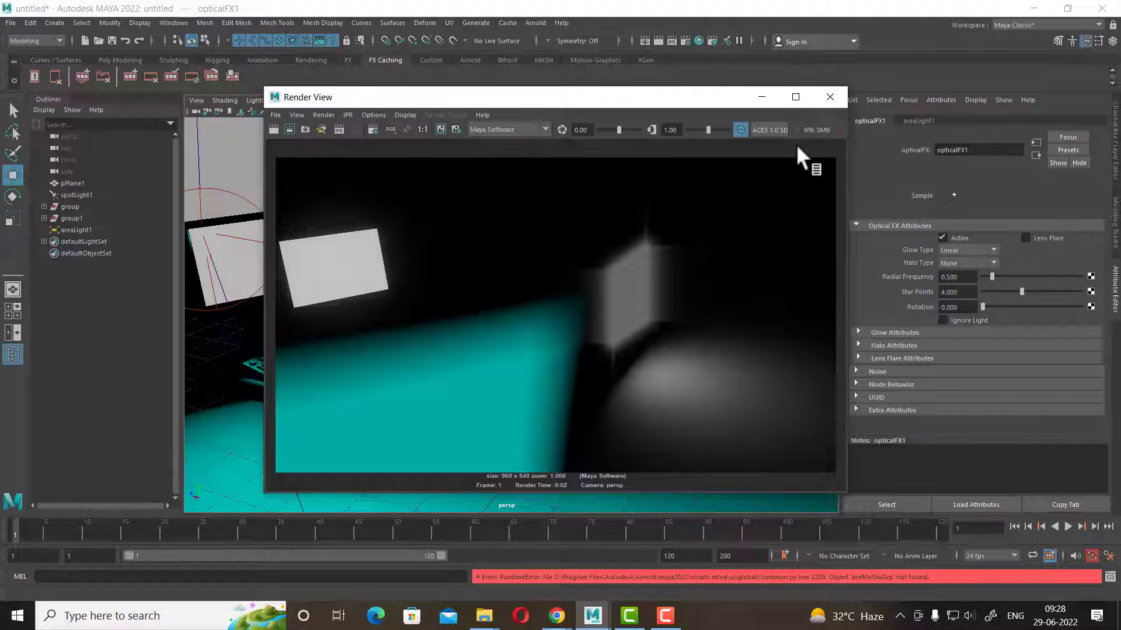
pyautogui.click(829, 97)
pyautogui.moveTo(575, 335)
pyautogui.keyDown('alt'); pyautogui.mouseDown()
pyautogui.moveTo(527, 314)
pyautogui.moveTo(470, 332)
pyautogui.moveTo(580, 349)
pyautogui.moveTo(721, 349)
pyautogui.moveTo(634, 296)
pyautogui.moveTo(577, 303)
pyautogui.moveTo(663, 335)
pyautogui.moveTo(548, 290)
pyautogui.moveTo(545, 174)
pyautogui.mouseUp(); pyautogui.keyUp('alt')
pyautogui.click(591, 344)
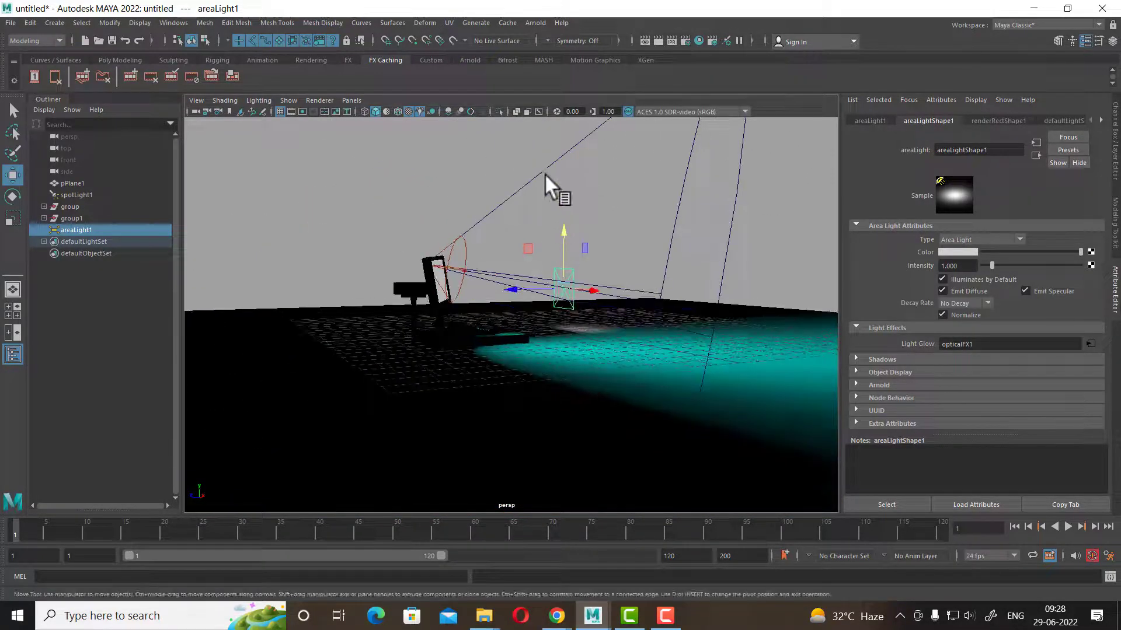
# - Delete spotLight1, select areaLight1, render, and show the opticalFX1 glow settings
pyautogui.click(544, 173)
pyautogui.click(454, 241)
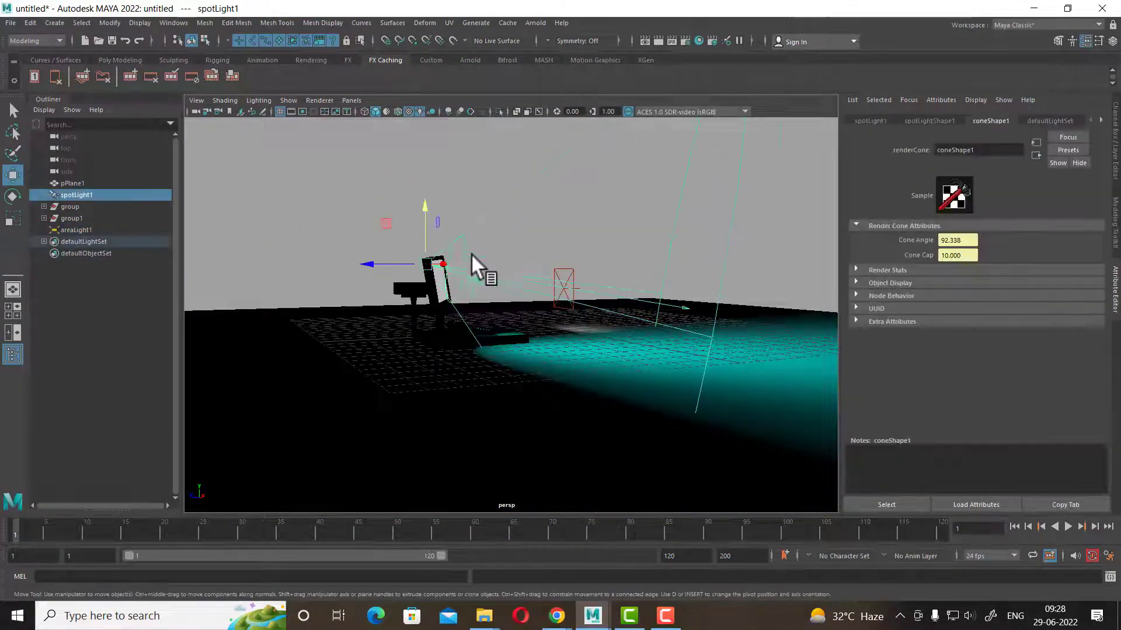
pyautogui.keyDown('alt'); pyautogui.moveTo(471, 254); pyautogui.dragTo(532, 307); pyautogui.keyUp('alt')
pyautogui.press('Delete')
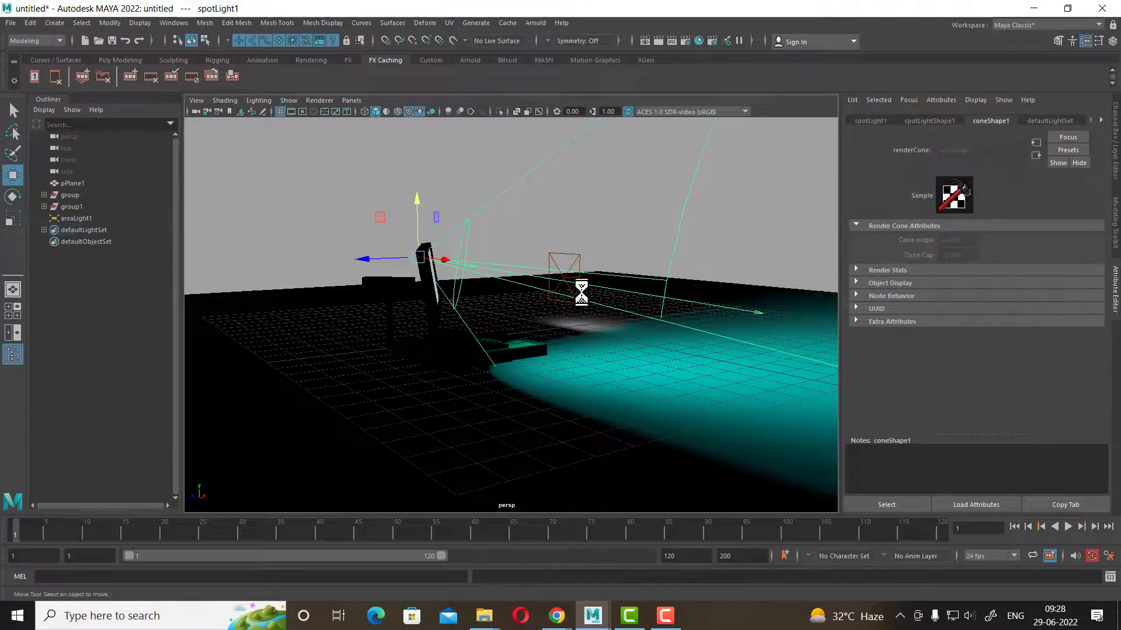
pyautogui.click(574, 264)
pyautogui.moveTo(606, 296)
pyautogui.keyDown('alt'); pyautogui.mouseDown()
pyautogui.moveTo(562, 317)
pyautogui.moveTo(578, 327)
pyautogui.moveTo(528, 318)
pyautogui.mouseUp(); pyautogui.keyUp('alt')
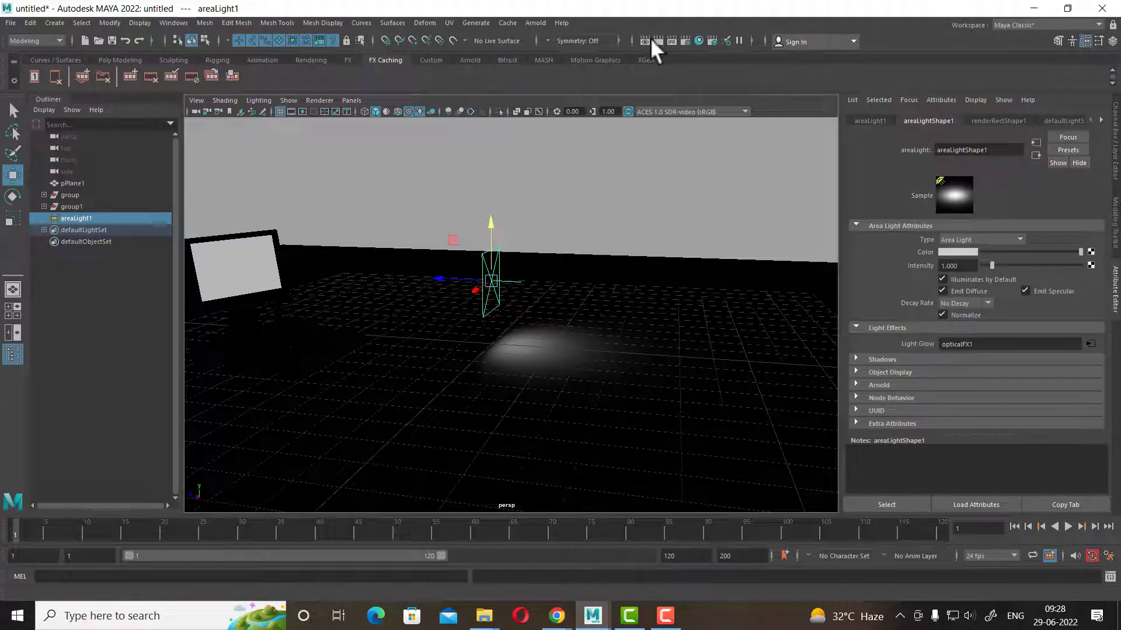
pyautogui.click(657, 40)
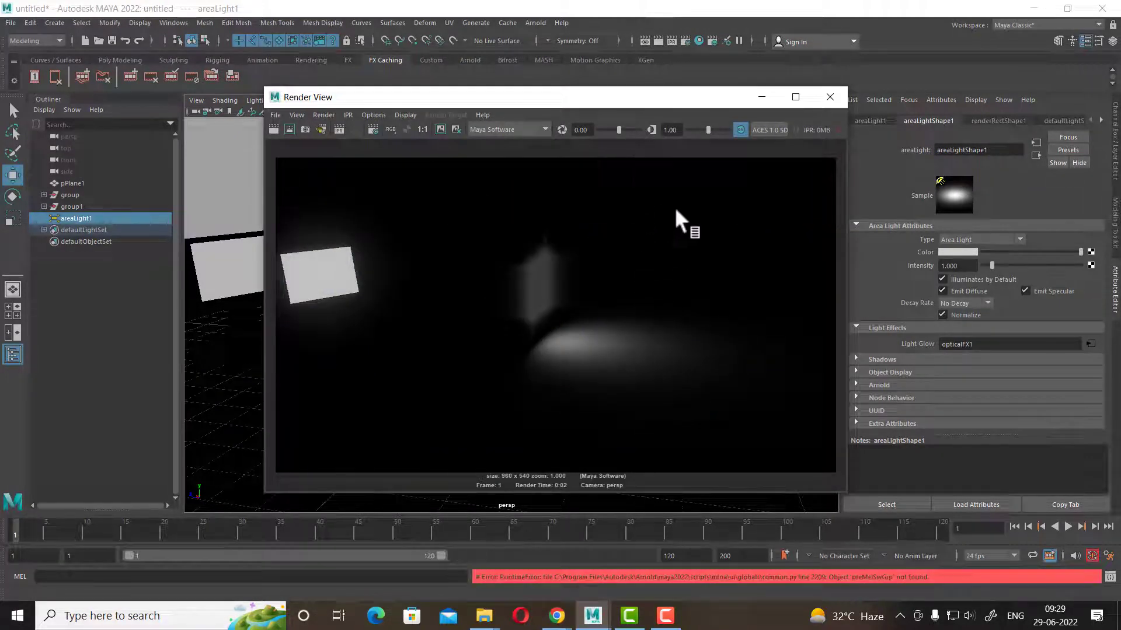
pyautogui.click(1091, 344)
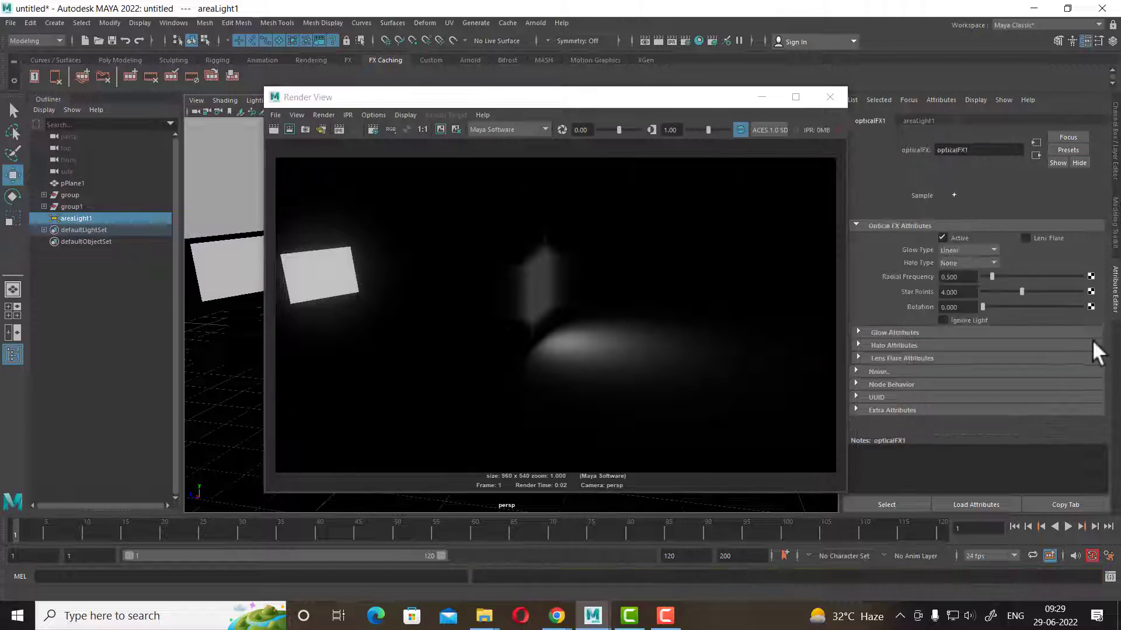
# - Set areaLightShape1 Intensity to 5, redo the render, and move the render window aside
pyautogui.click(1036, 154)
pyautogui.click(957, 266)
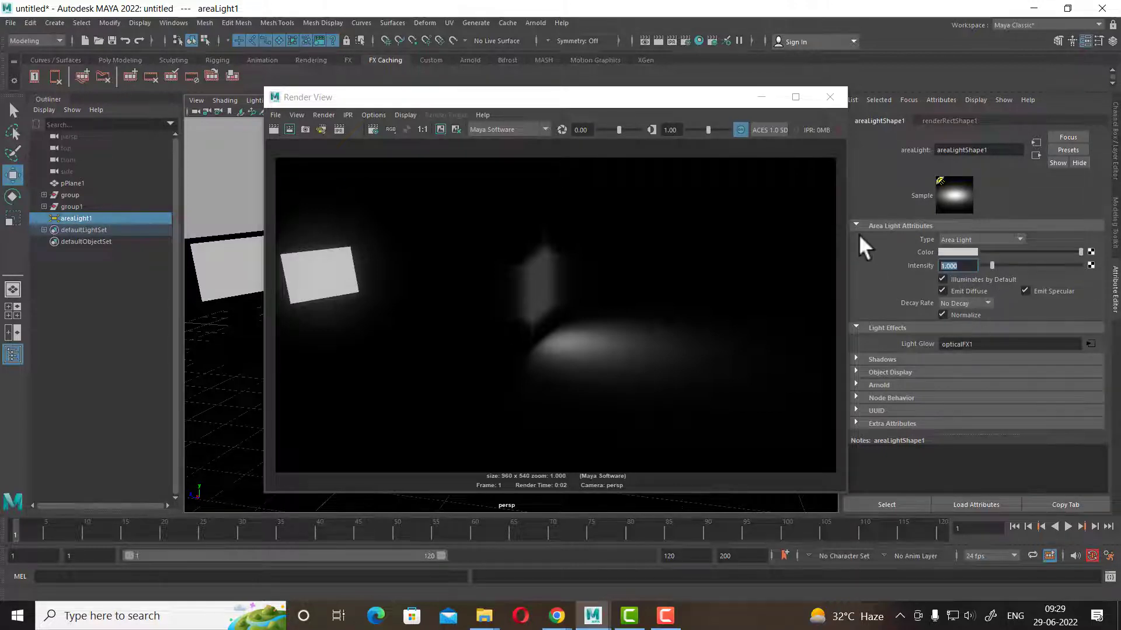
pyautogui.write('5')
pyautogui.press('Return')
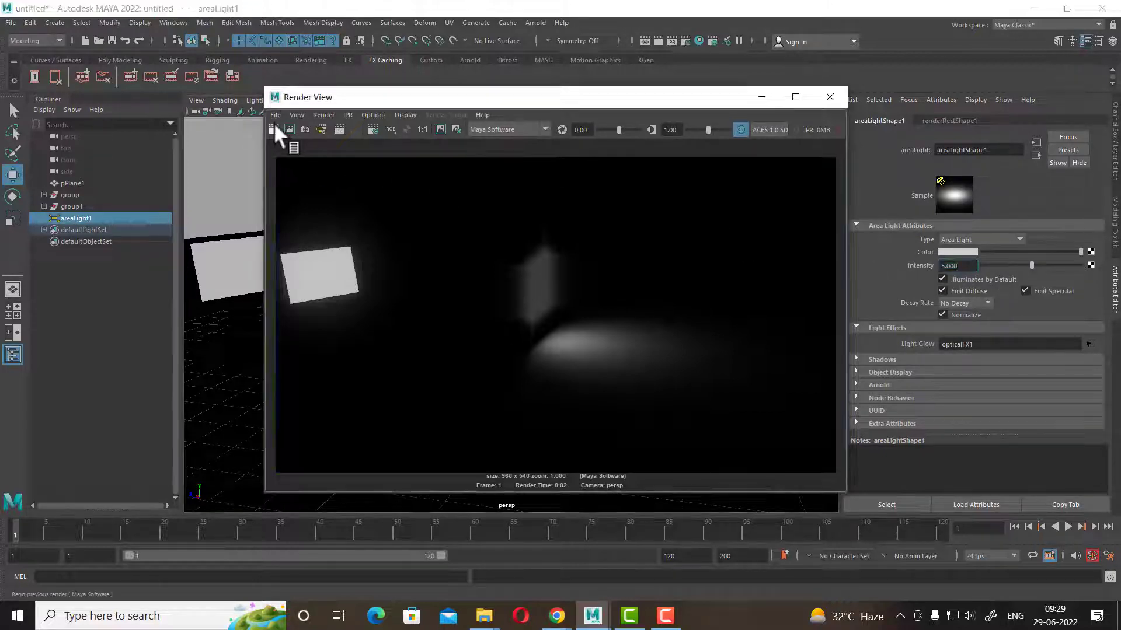
pyautogui.click(273, 128)
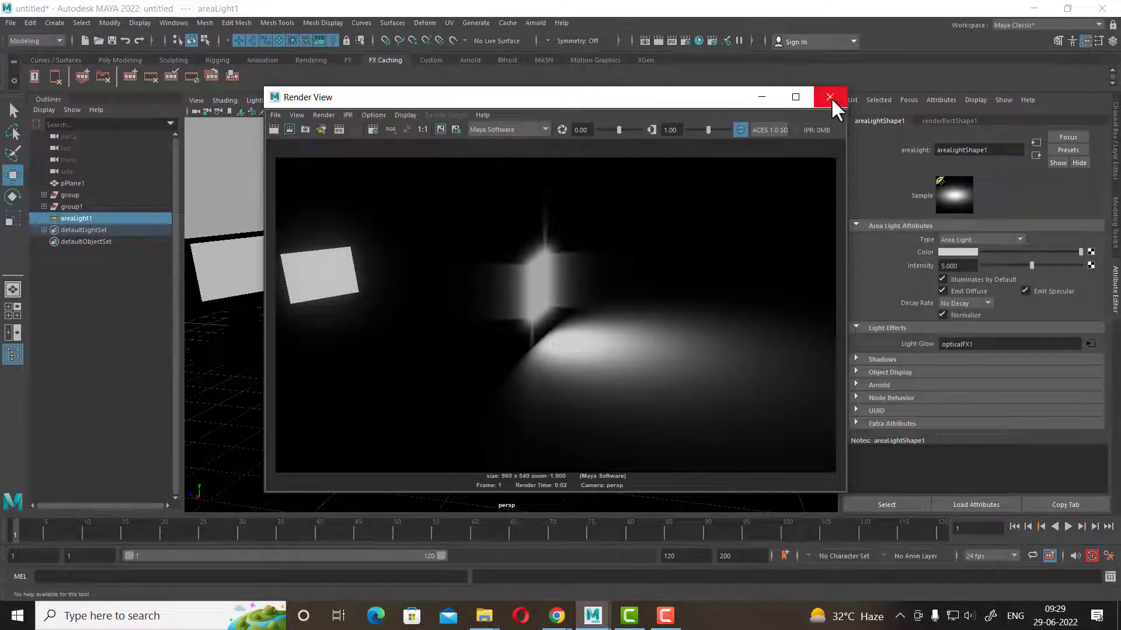
pyautogui.moveTo(751, 103); pyautogui.dragTo(613, 343)
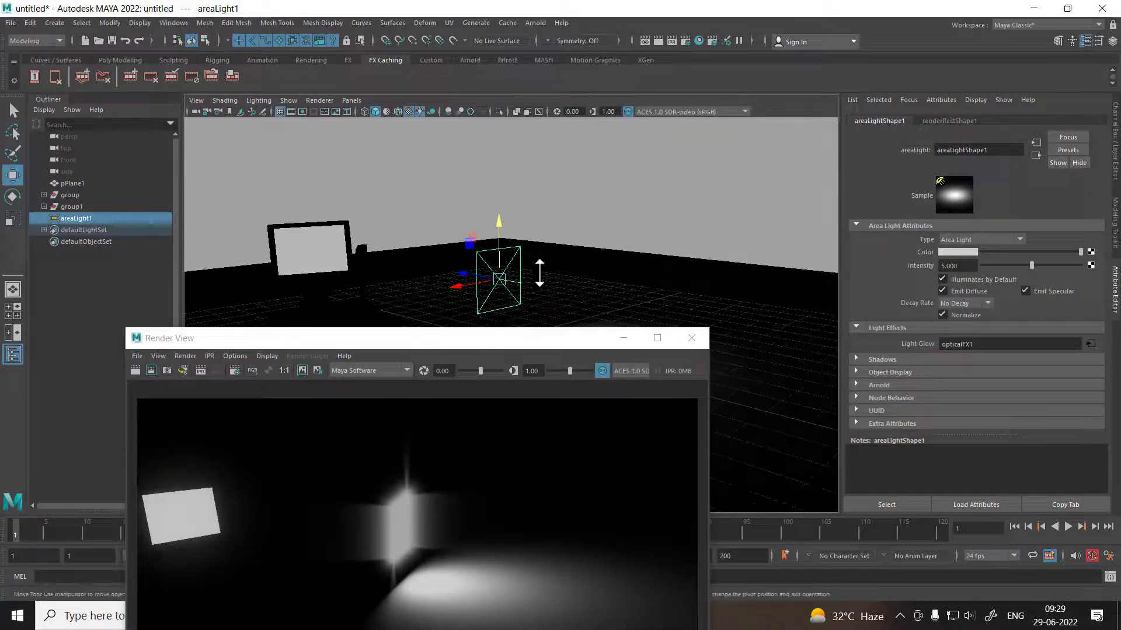
# - Break the opticalFX1 Light Glow connection, re-render without the flare, and close Render View
pyautogui.click(135, 370)
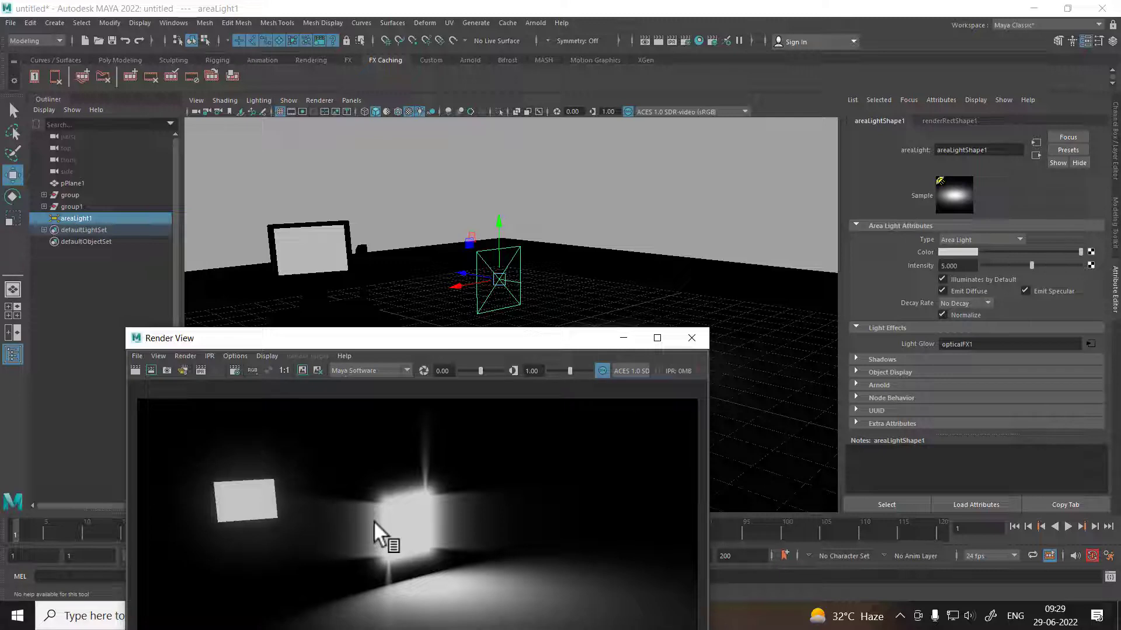
pyautogui.rightClick(917, 341)
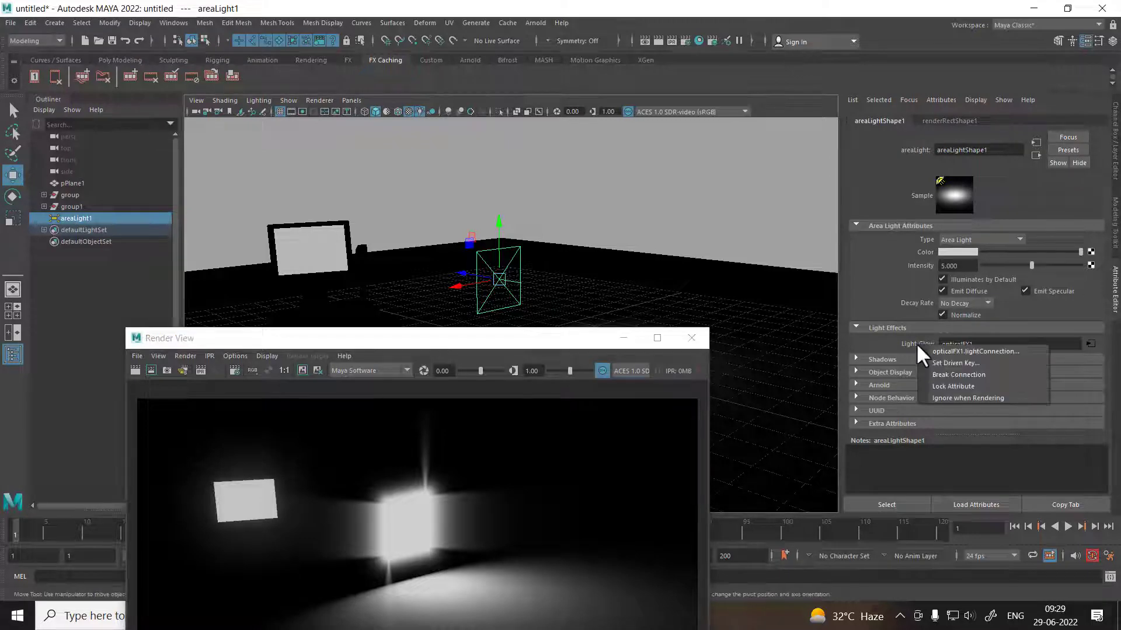
pyautogui.click(971, 374)
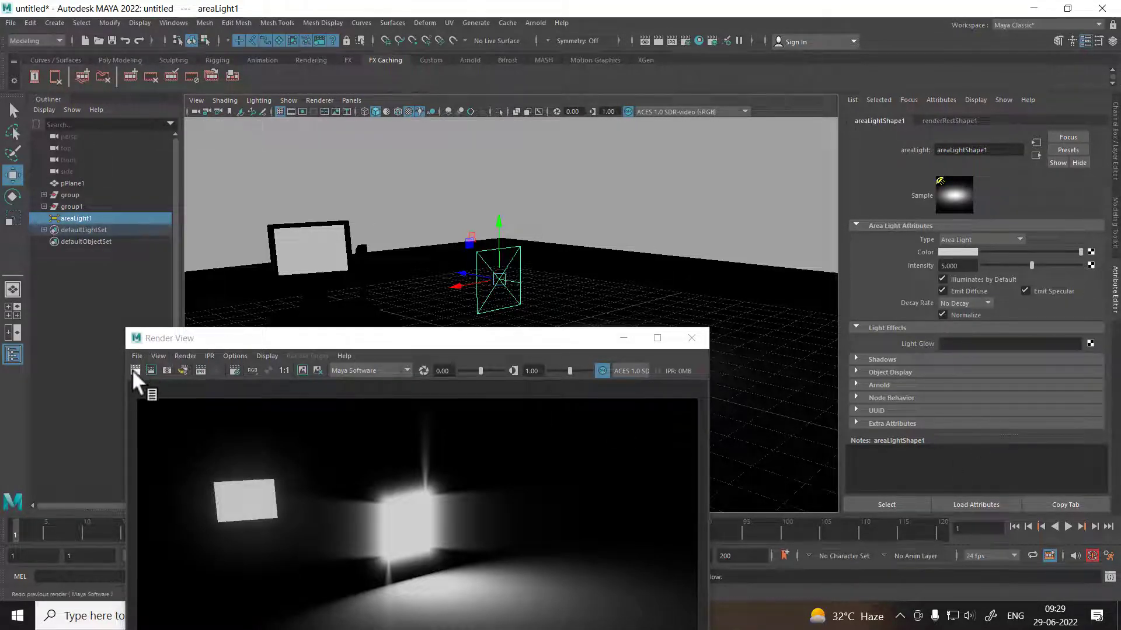
pyautogui.click(132, 371)
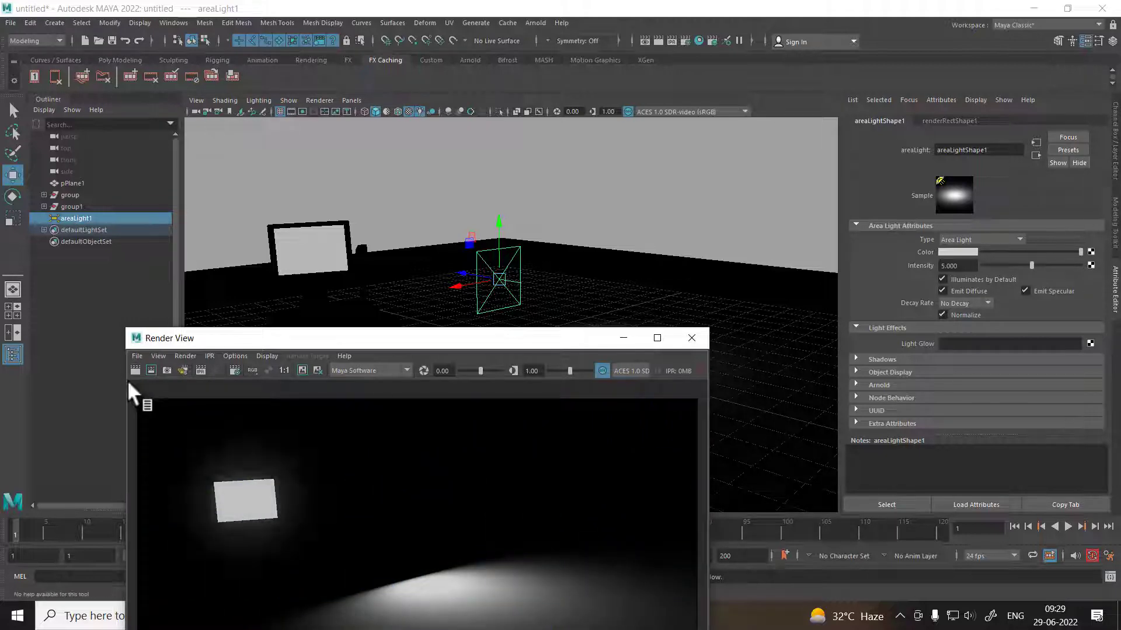
pyautogui.click(692, 338)
# - Reselect areaLight1 and, in the top wireframe view, move it in front of the register
pyautogui.keyDown('alt'); pyautogui.moveTo(524, 249); pyautogui.dragTo(577, 214); pyautogui.keyUp('alt')
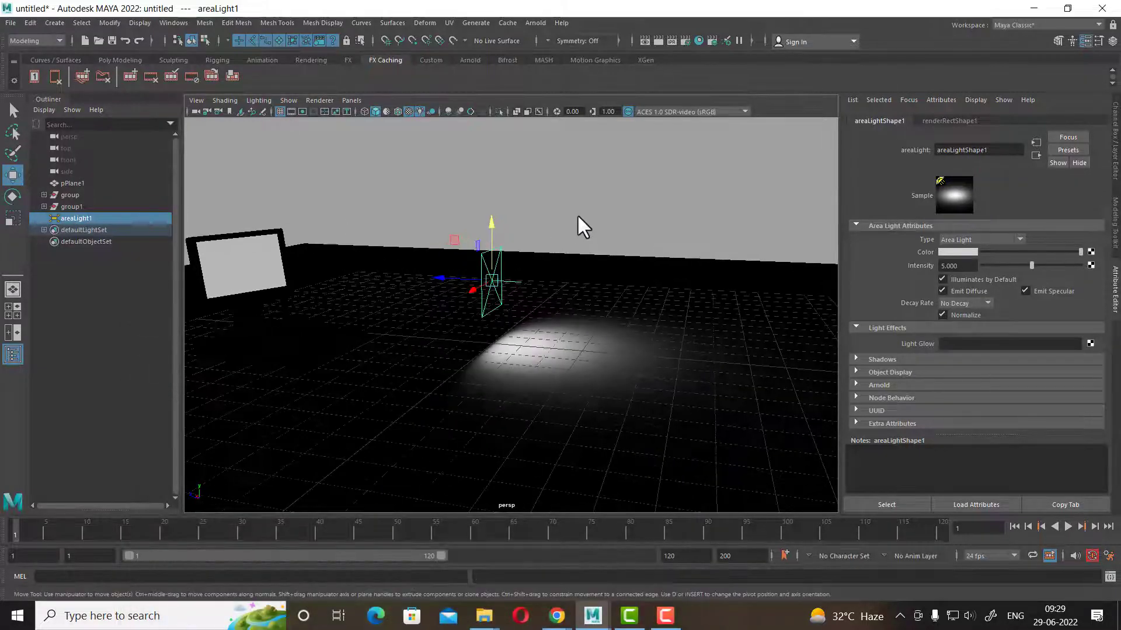
pyautogui.click(513, 256)
pyautogui.click(490, 286)
pyautogui.press('space')
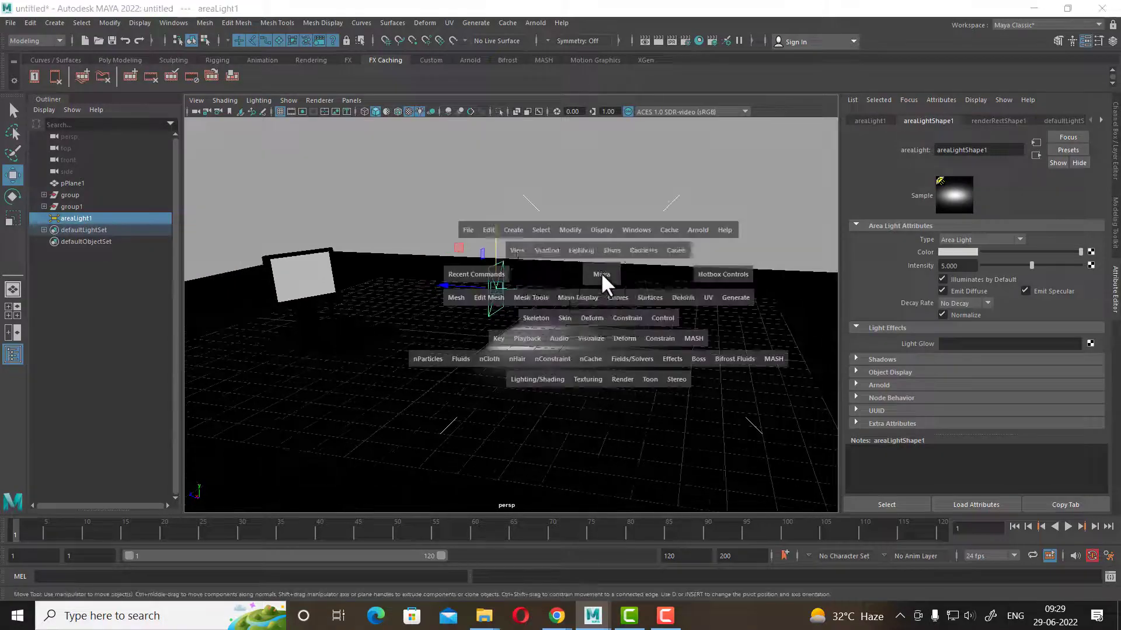
pyautogui.moveTo(600, 272); pyautogui.dragTo(530, 277)
pyautogui.press('4')
pyautogui.scroll(-2, 586, 366)
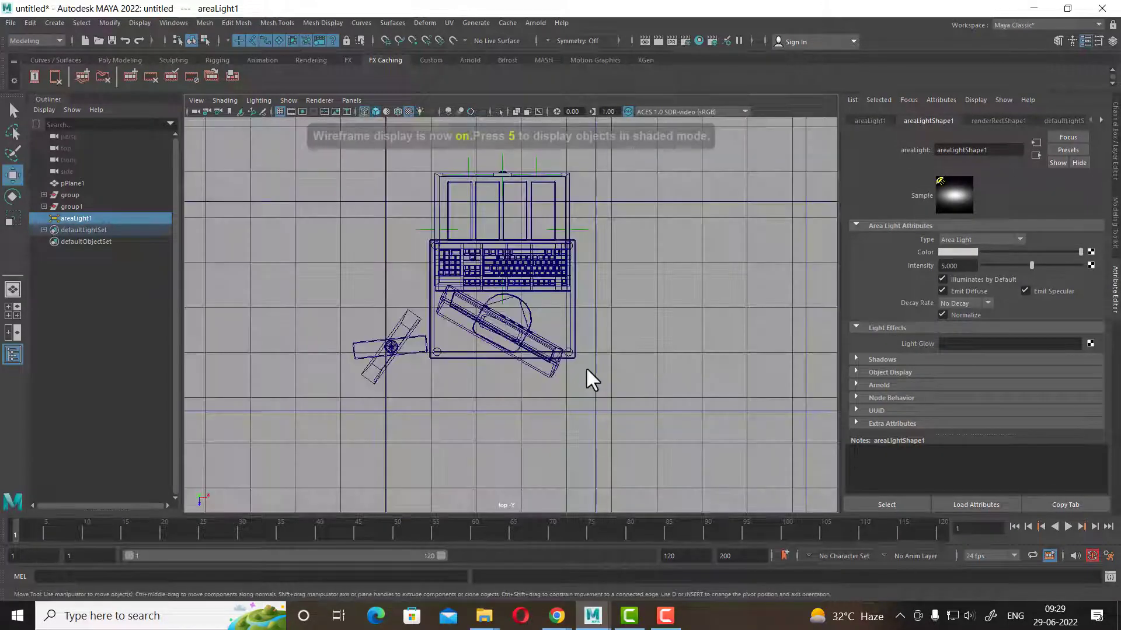
pyautogui.scroll(-2, 495, 272)
pyautogui.scroll(-1, 474, 267)
pyautogui.scroll(1, 473, 234)
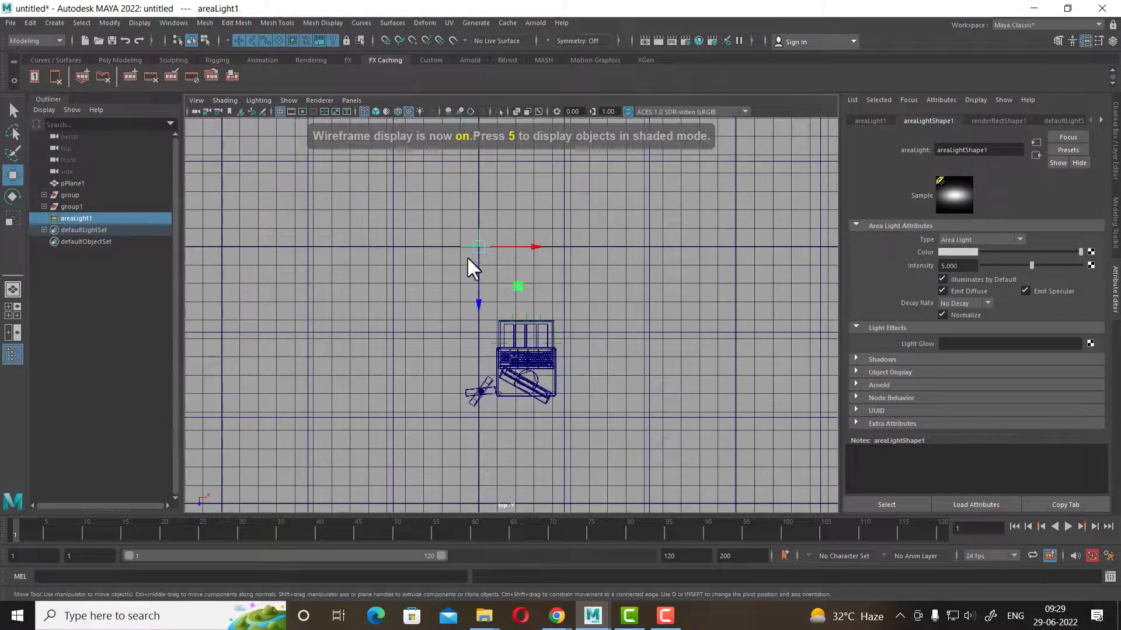
pyautogui.moveTo(467, 256); pyautogui.dragTo(482, 401)
pyautogui.scroll(2, 559, 352)
pyautogui.scroll(2, 559, 353)
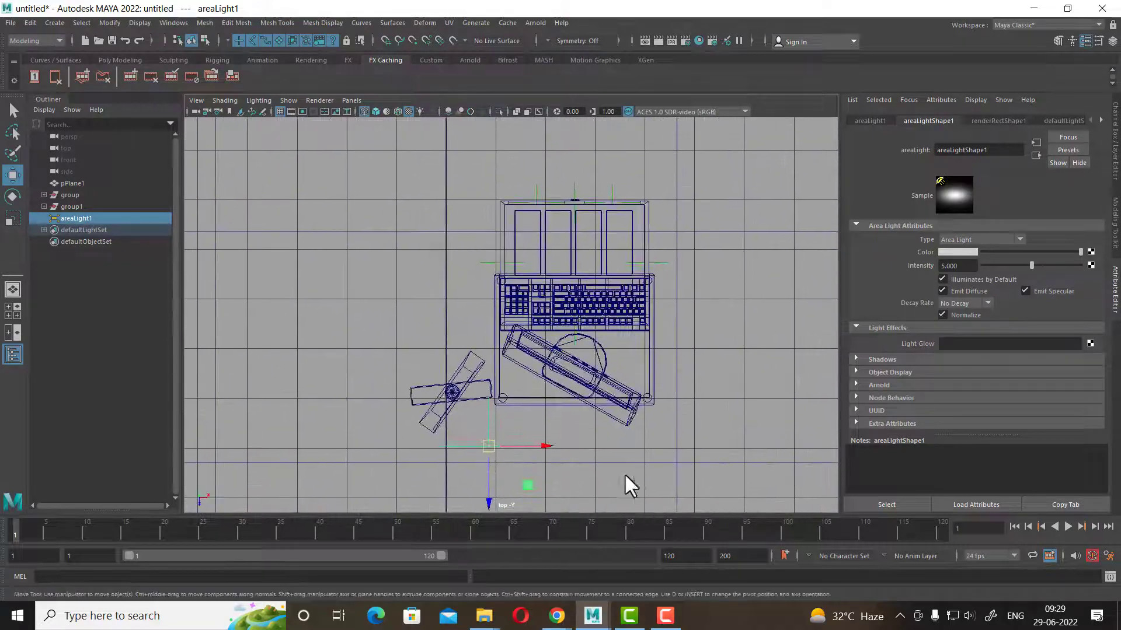
# - Place the area light against the monitor screen and rotate it about -33° to face it
pyautogui.press('space')
pyautogui.moveTo(580, 416); pyautogui.dragTo(587, 230)
pyautogui.scroll(2, 580, 342)
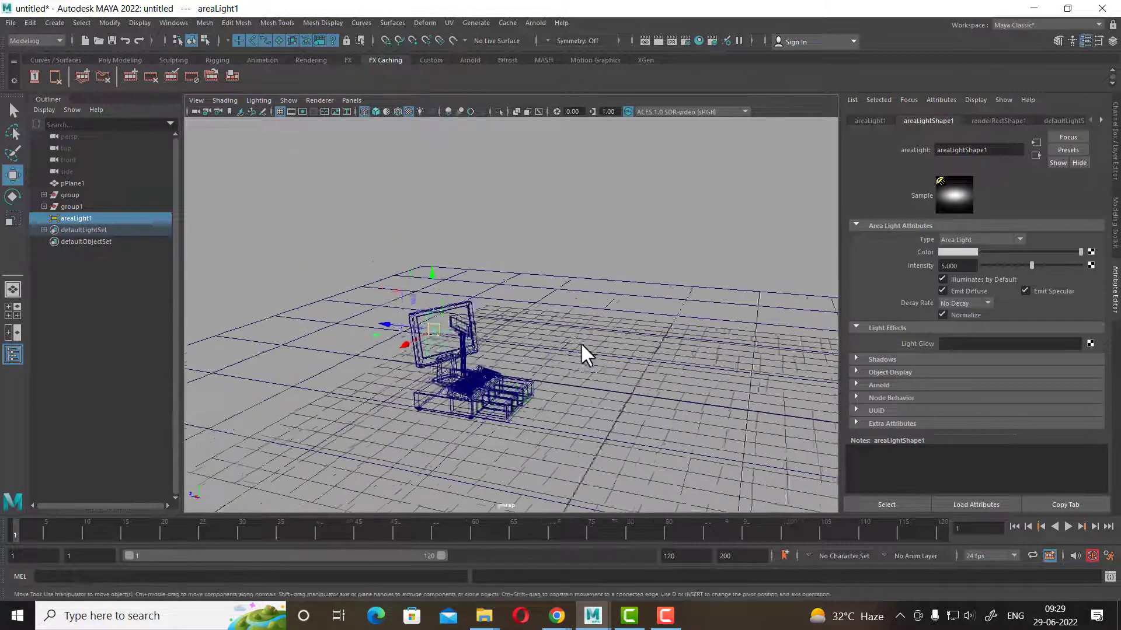
pyautogui.scroll(2, 529, 379)
pyautogui.scroll(1, 534, 380)
pyautogui.press('5')
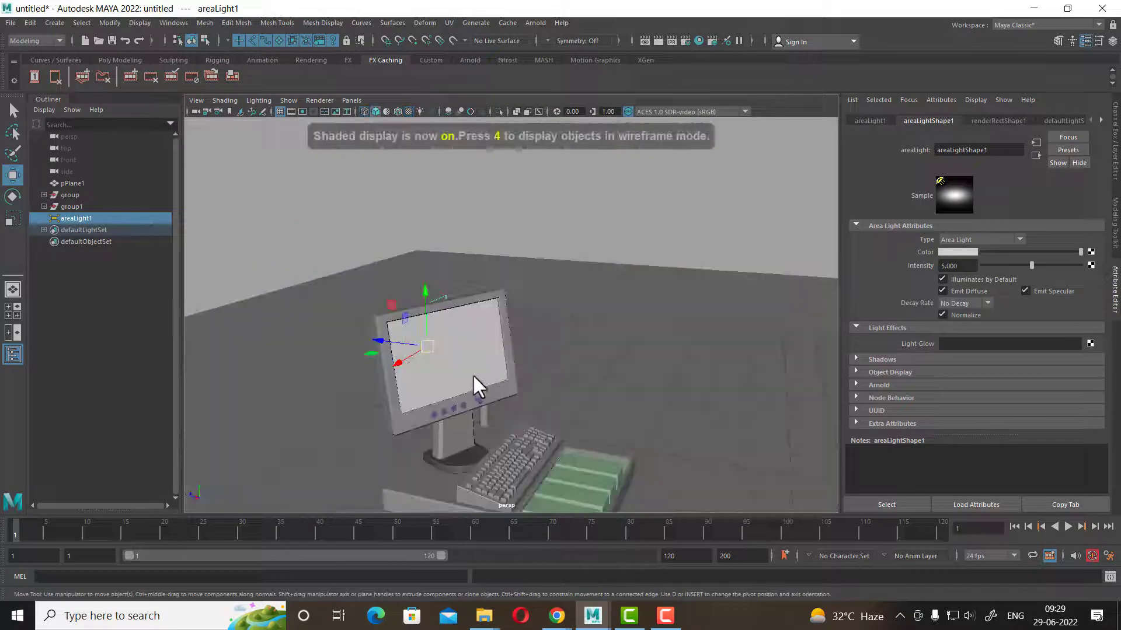
pyautogui.keyDown('alt'); pyautogui.moveTo(472, 379); pyautogui.dragTo(583, 373); pyautogui.keyUp('alt')
pyautogui.moveTo(409, 425)
pyautogui.mouseDown()
pyautogui.moveTo(440, 392)
pyautogui.moveTo(513, 361)
pyautogui.moveTo(489, 344)
pyautogui.moveTo(468, 380)
pyautogui.moveTo(506, 392)
pyautogui.mouseUp()
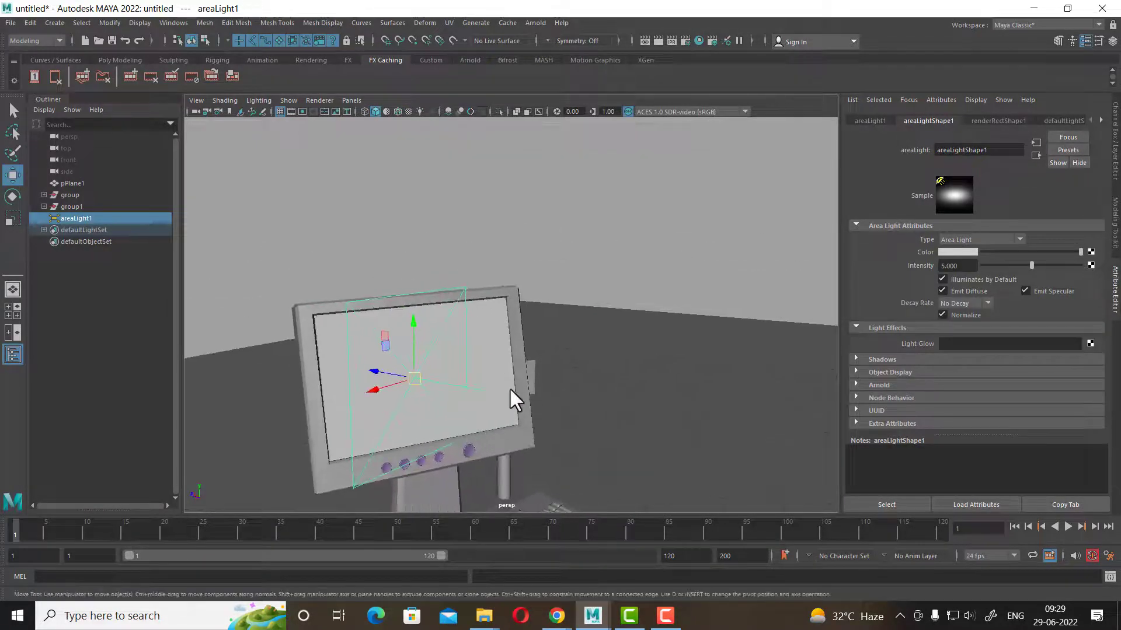
pyautogui.press('e')
pyautogui.moveTo(437, 381); pyautogui.dragTo(395, 387)
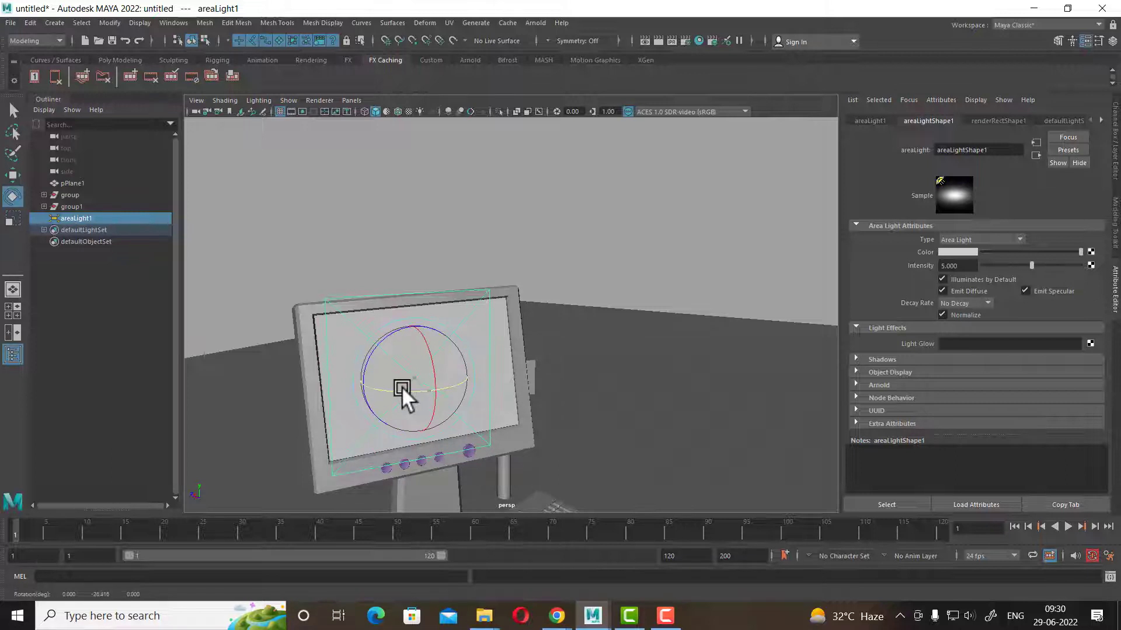
# - Shrink the area light vertically to fit the screen and isolate the light and screen (Alt+H)
pyautogui.moveTo(404, 336)
pyautogui.keyDown('alt'); pyautogui.mouseDown()
pyautogui.moveTo(441, 350)
pyautogui.moveTo(457, 381)
pyautogui.mouseUp(); pyautogui.keyUp('alt')
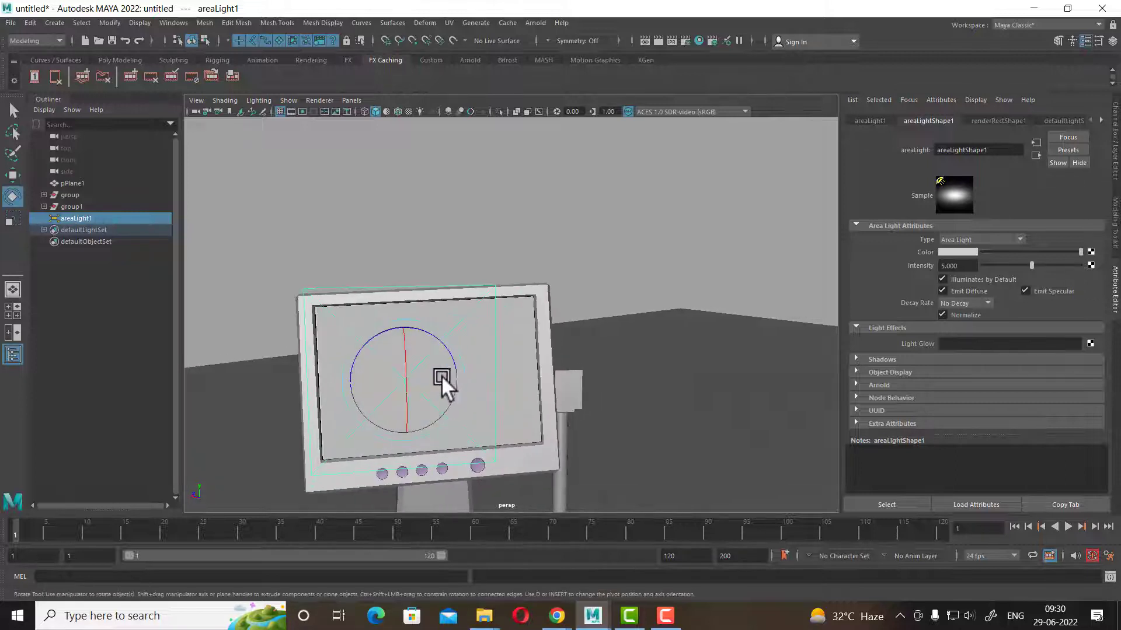
pyautogui.press('r')
pyautogui.moveTo(402, 328); pyautogui.dragTo(400, 340)
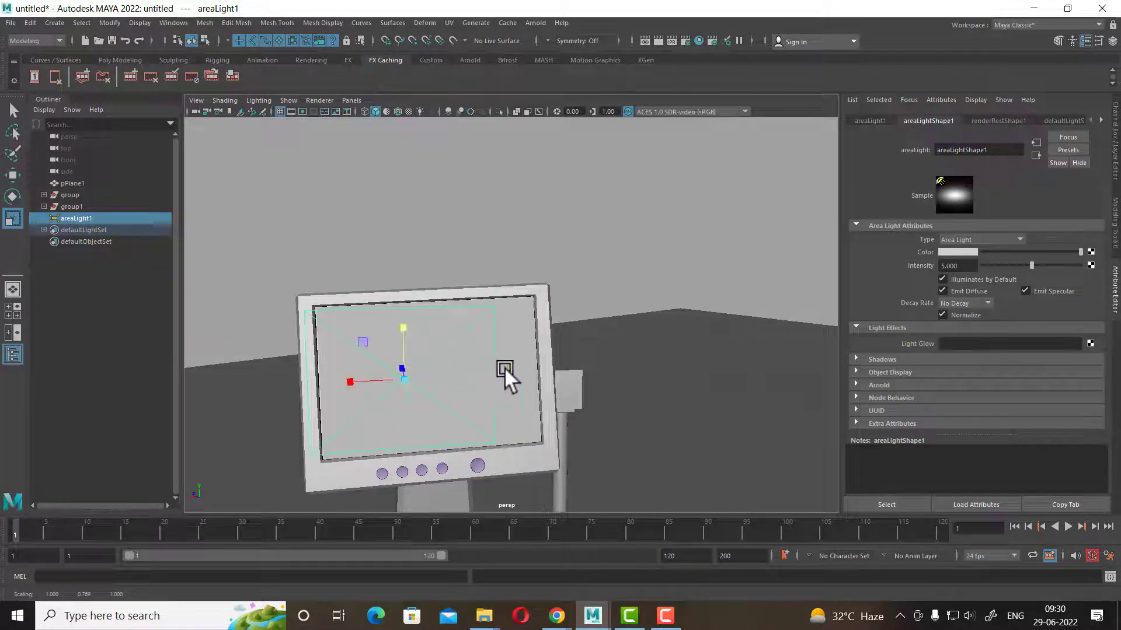
pyautogui.keyDown('shift'); pyautogui.click(523, 350); pyautogui.keyUp('shift')
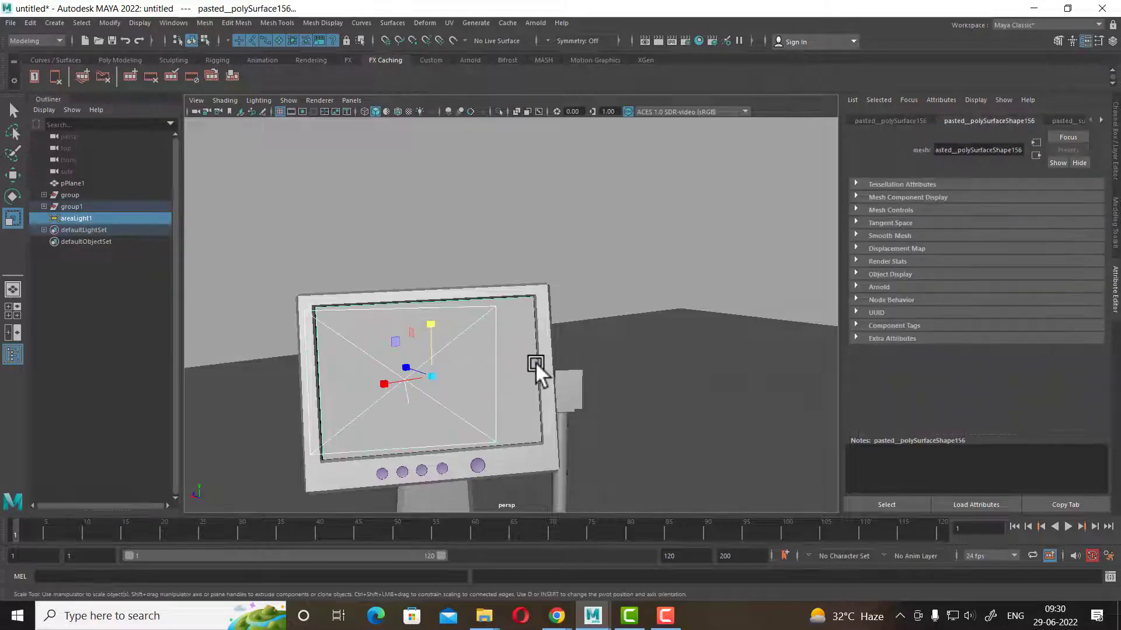
pyautogui.hotkey('alt', 'h')
# - In the top view, slide the area light along the monitor screen
pyautogui.press('space')
pyautogui.moveTo(511, 345); pyautogui.dragTo(511, 341)
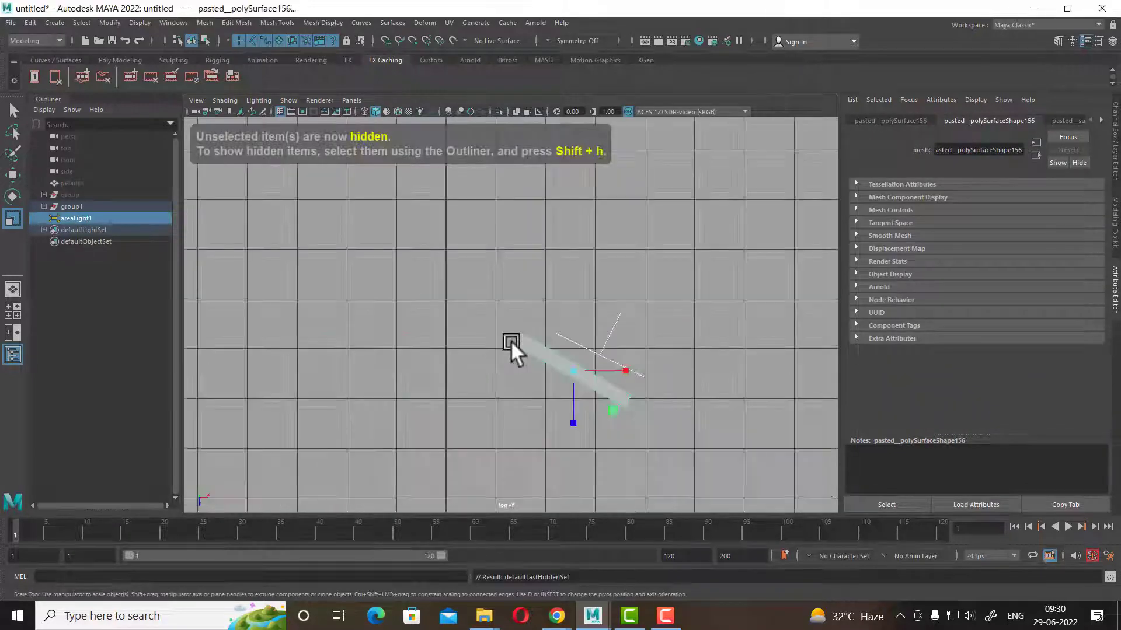
pyautogui.click(642, 352)
pyautogui.click(599, 353)
pyautogui.press('w')
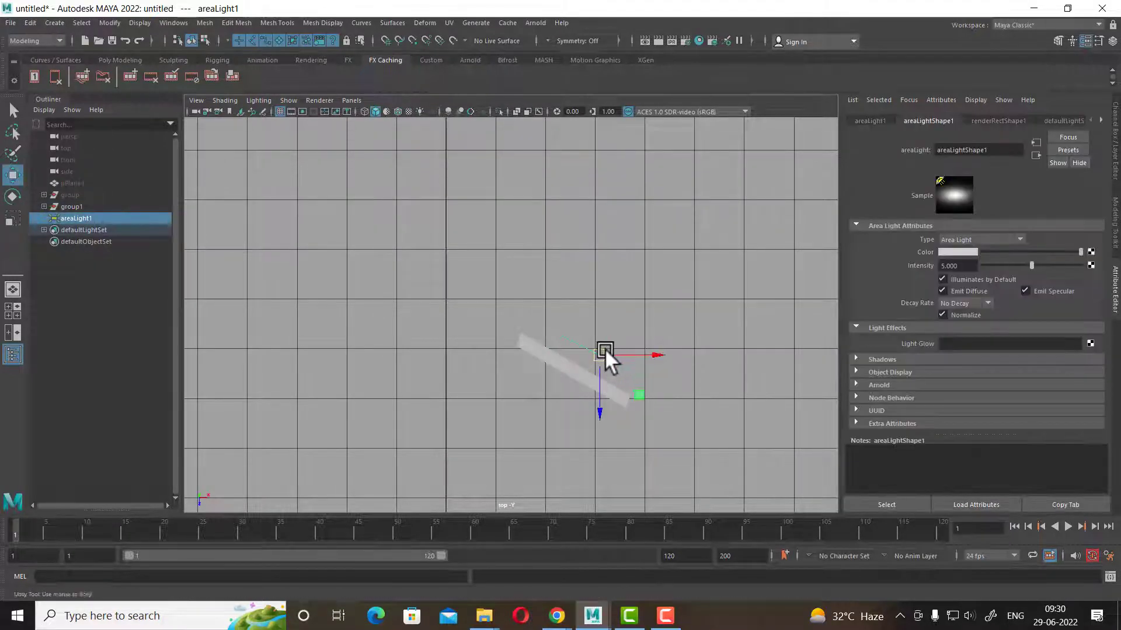
pyautogui.keyDown('alt'); pyautogui.moveTo(605, 348); pyautogui.dragTo(722, 488, button='right'); pyautogui.keyUp('alt')
pyautogui.moveTo(684, 400); pyautogui.dragTo(639, 403)
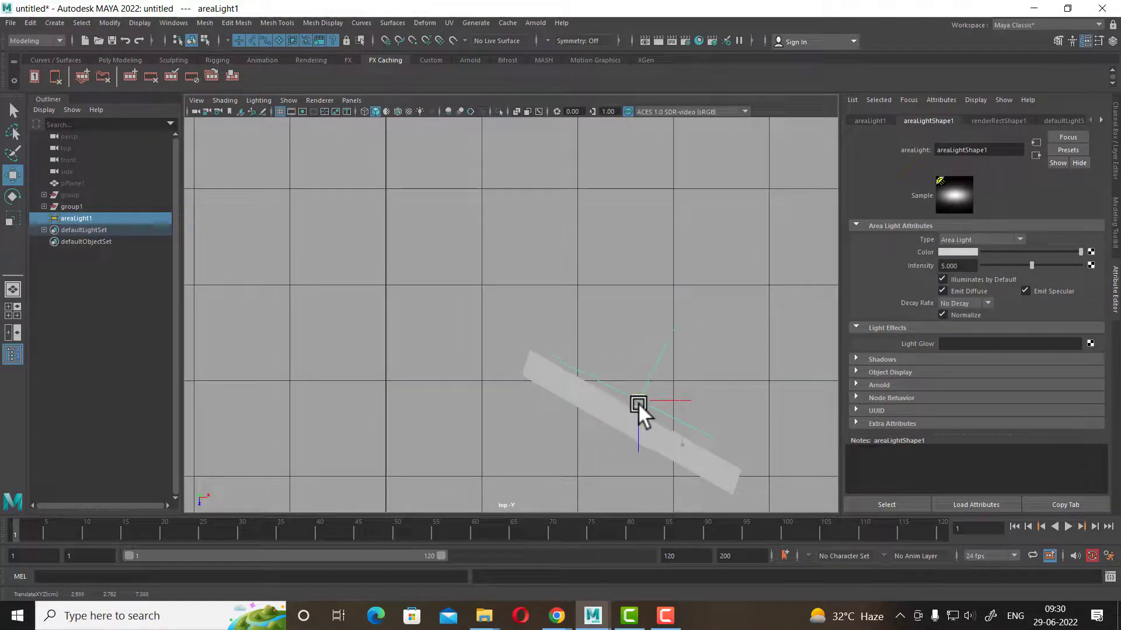
pyautogui.press('e')
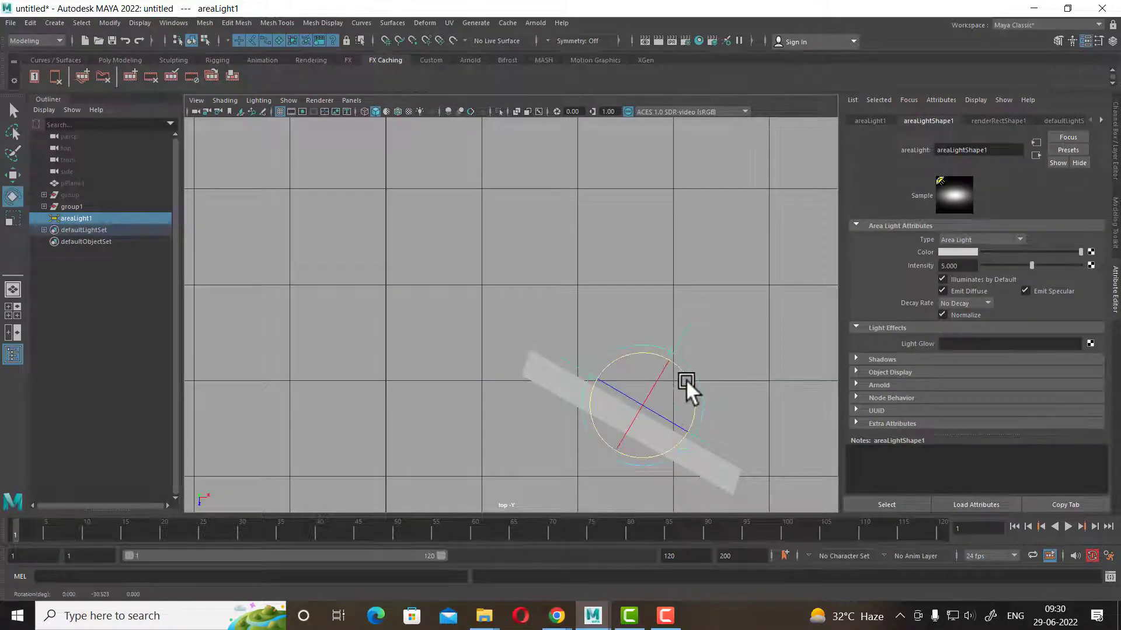
pyautogui.press('w')
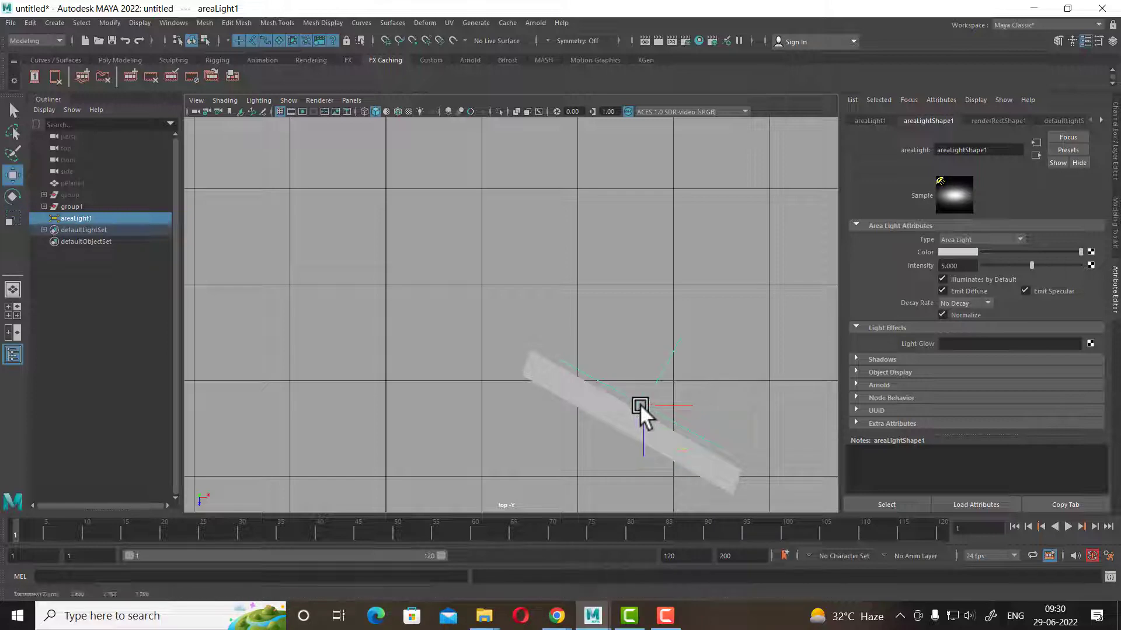
pyautogui.moveTo(641, 404); pyautogui.dragTo(647, 304)
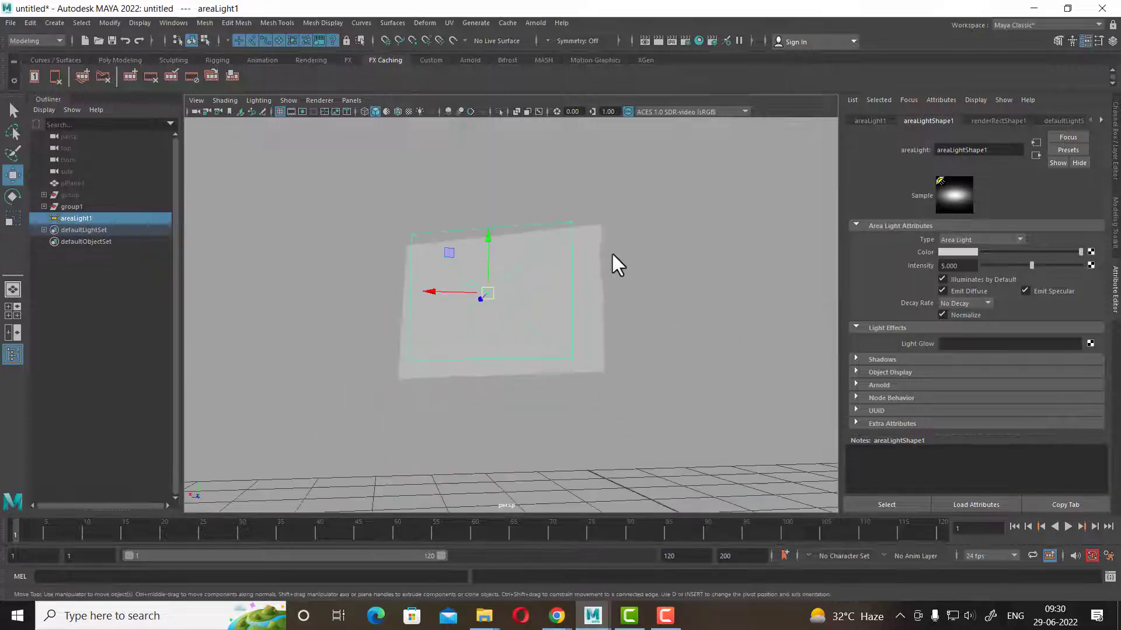
pyautogui.moveTo(618, 266)
pyautogui.keyDown('alt'); pyautogui.mouseDown()
pyautogui.moveTo(671, 343)
pyautogui.moveTo(731, 335)
pyautogui.moveTo(590, 348)
pyautogui.mouseUp(); pyautogui.keyUp('alt')
# - In the side views, tilt and rotate the area light to align with the screen
pyautogui.press('space')
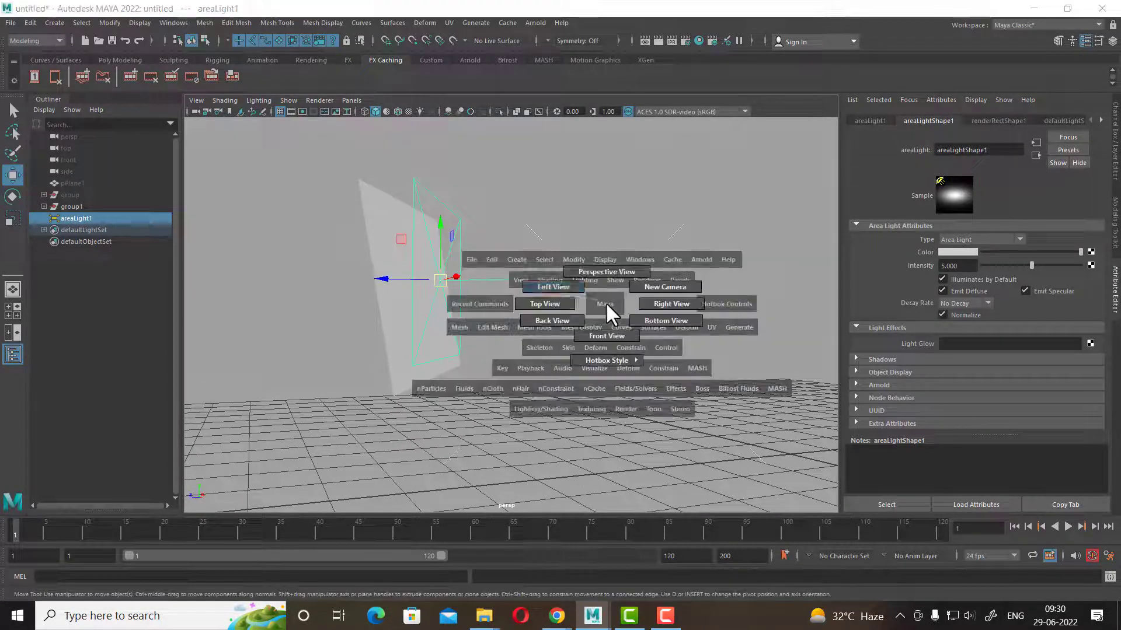
pyautogui.moveTo(605, 303); pyautogui.dragTo(552, 286)
pyautogui.press('f')
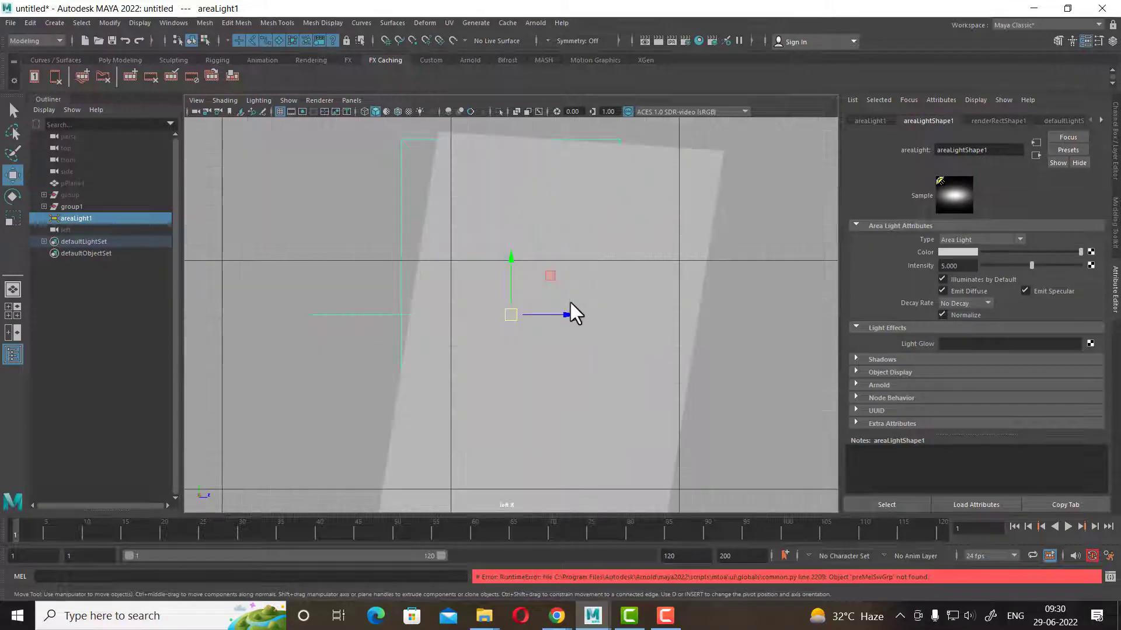
pyautogui.scroll(-4, 583, 321)
pyautogui.press('4')
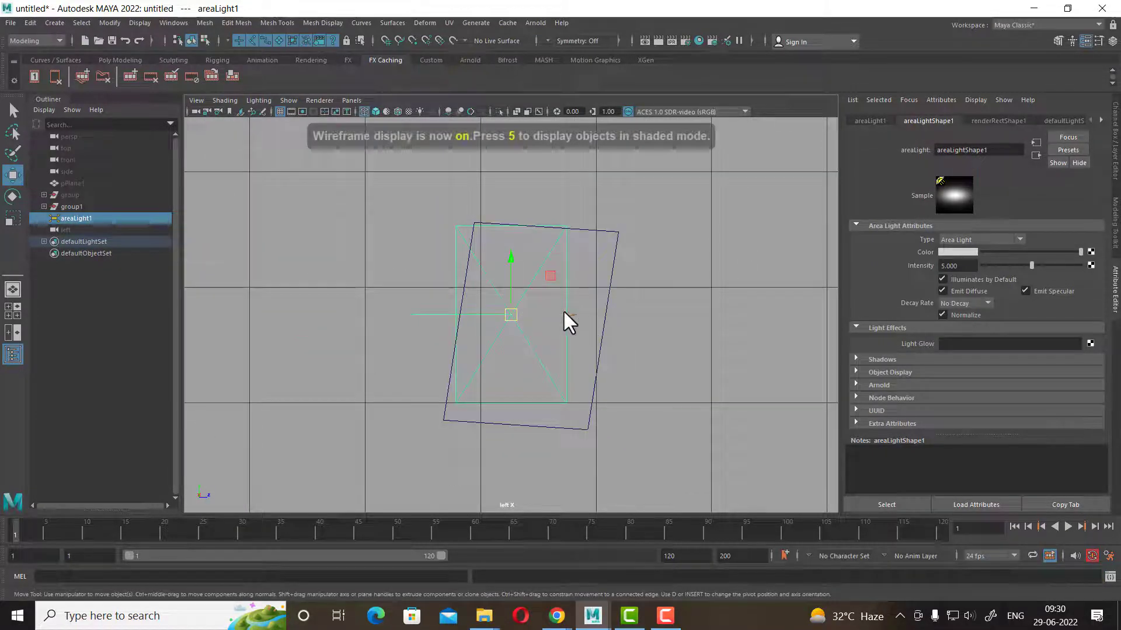
pyautogui.press('e')
pyautogui.moveTo(562, 274); pyautogui.dragTo(552, 288)
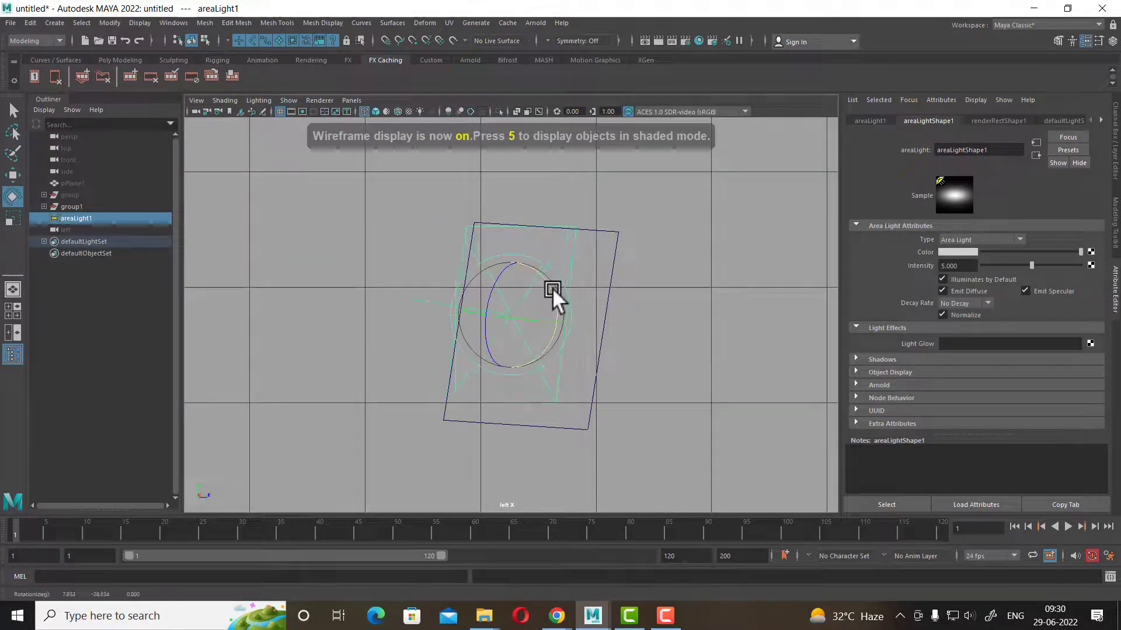
pyautogui.press('space')
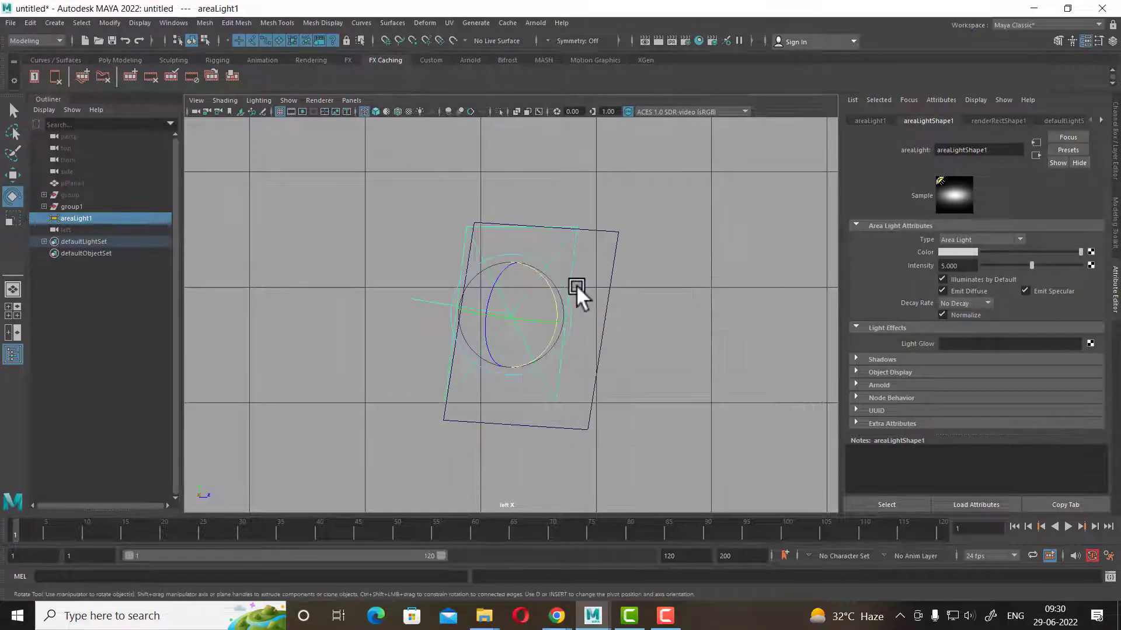
pyautogui.press('space')
pyautogui.moveTo(672, 313); pyautogui.dragTo(734, 311)
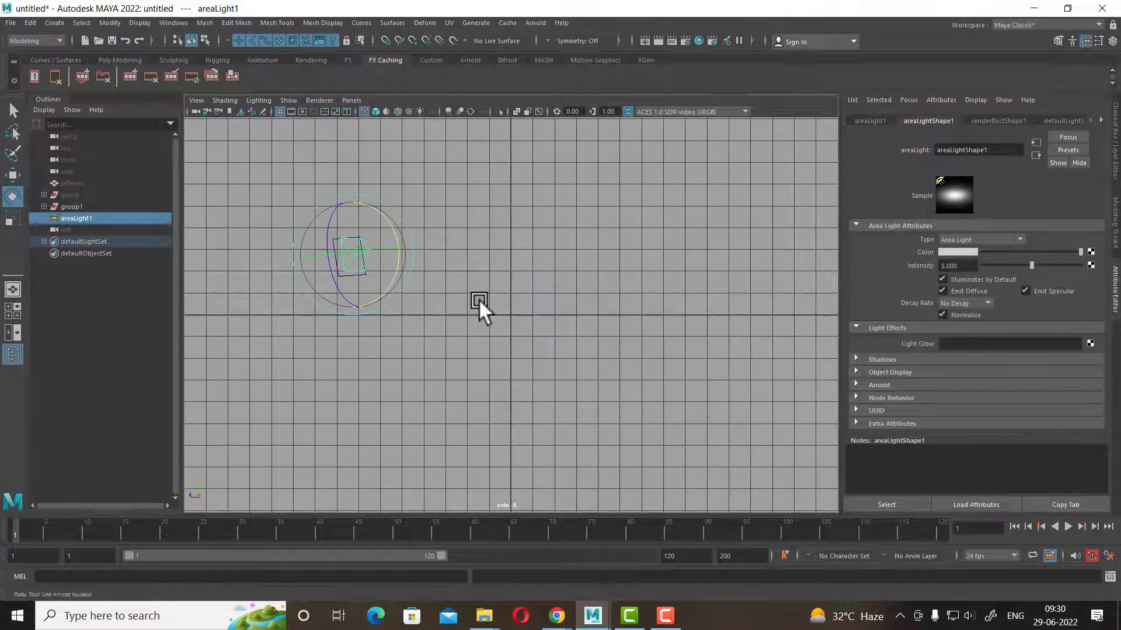
pyautogui.press('f')
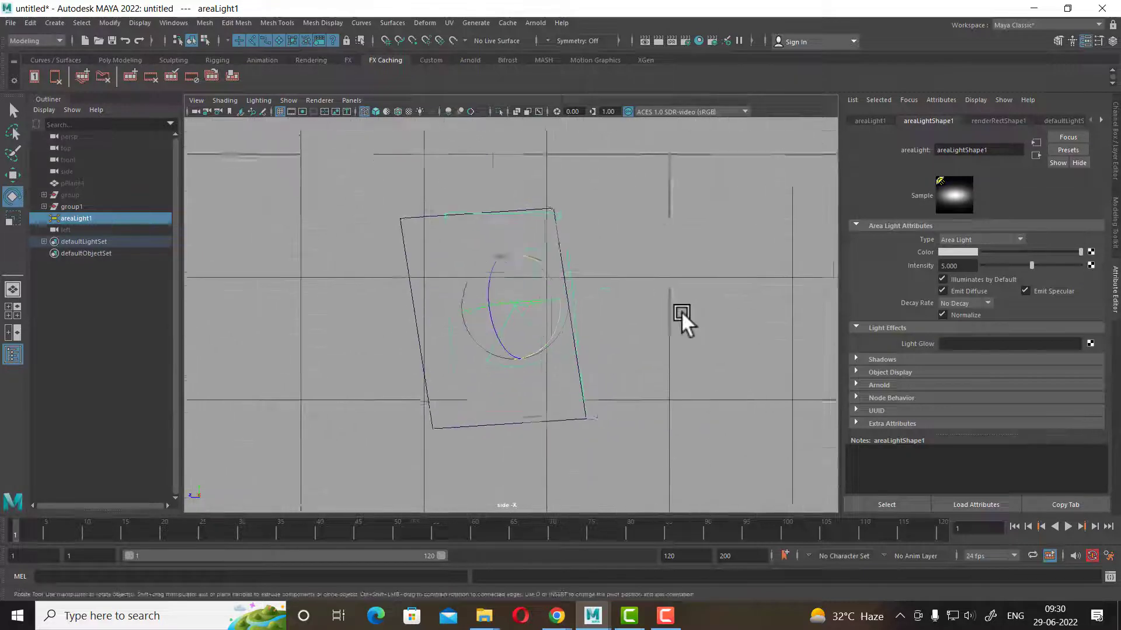
pyautogui.moveTo(524, 295); pyautogui.dragTo(486, 274)
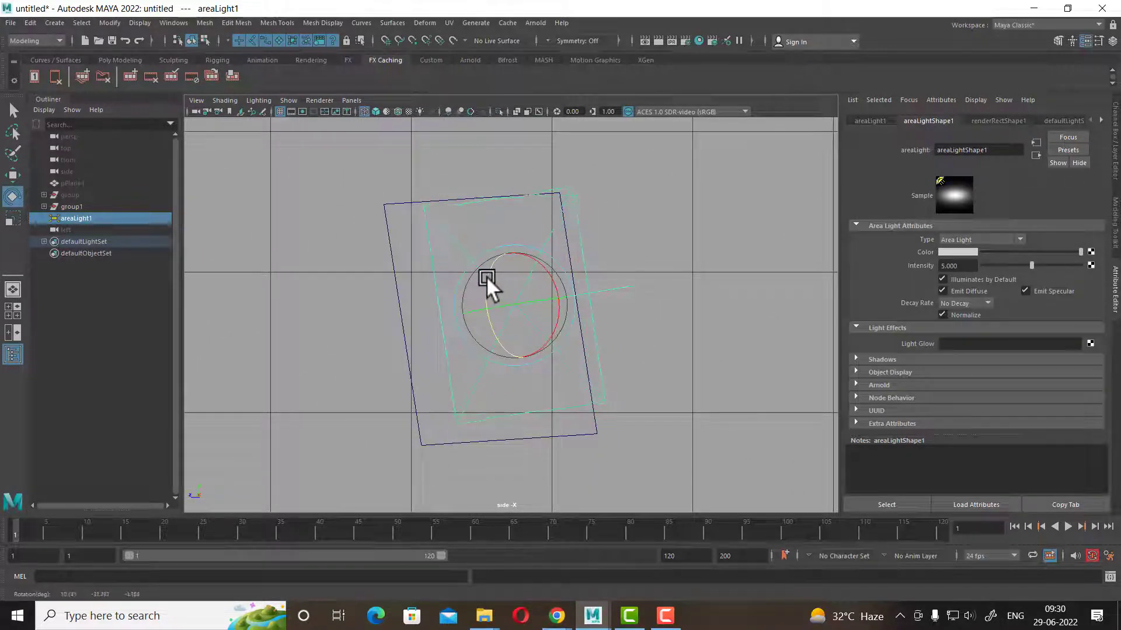
# - Widen the area light to 1.2 and angle it upright in front of the screen
pyautogui.press('w')
pyautogui.press('space')
pyautogui.moveTo(643, 212); pyautogui.dragTo(664, 244)
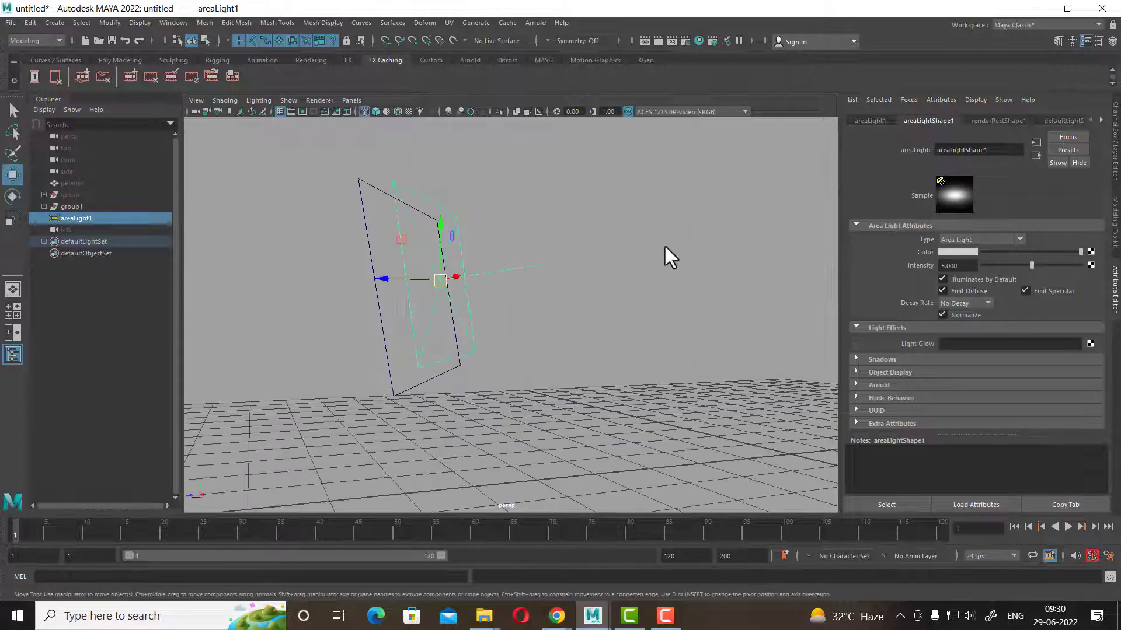
pyautogui.press('5')
pyautogui.press('6')
pyautogui.moveTo(555, 331)
pyautogui.keyDown('alt'); pyautogui.mouseDown()
pyautogui.moveTo(495, 289)
pyautogui.moveTo(560, 366)
pyautogui.mouseUp(); pyautogui.keyUp('alt')
pyautogui.press('r')
pyautogui.moveTo(468, 335)
pyautogui.mouseDown()
pyautogui.moveTo(440, 337)
pyautogui.moveTo(650, 281)
pyautogui.moveTo(572, 333)
pyautogui.mouseUp()
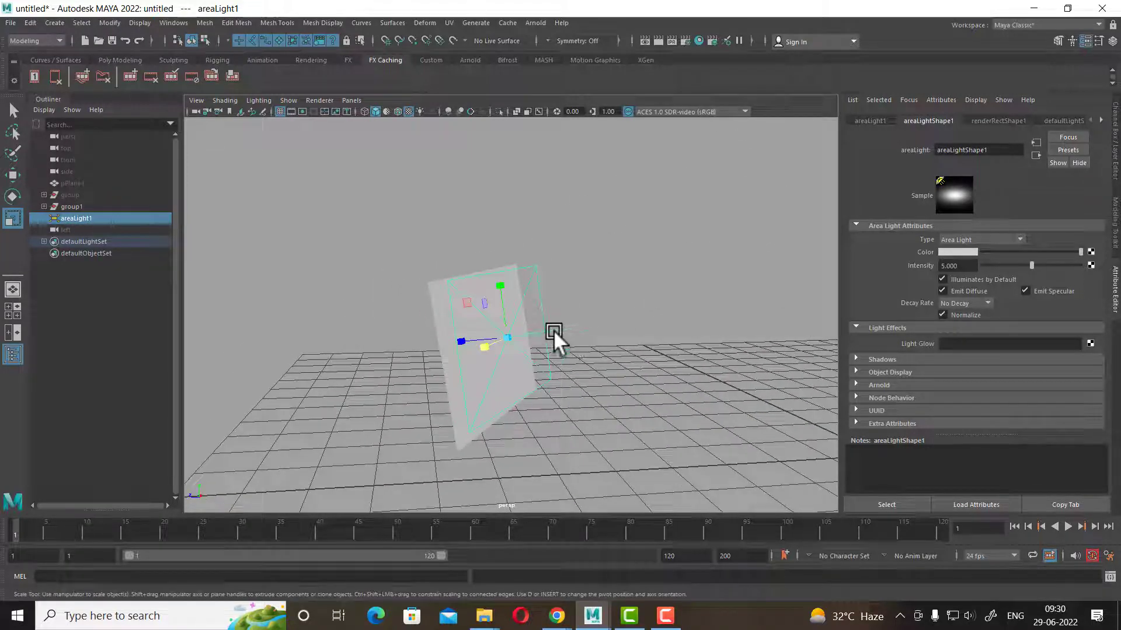
pyautogui.press('e')
pyautogui.moveTo(509, 316); pyautogui.dragTo(480, 321)
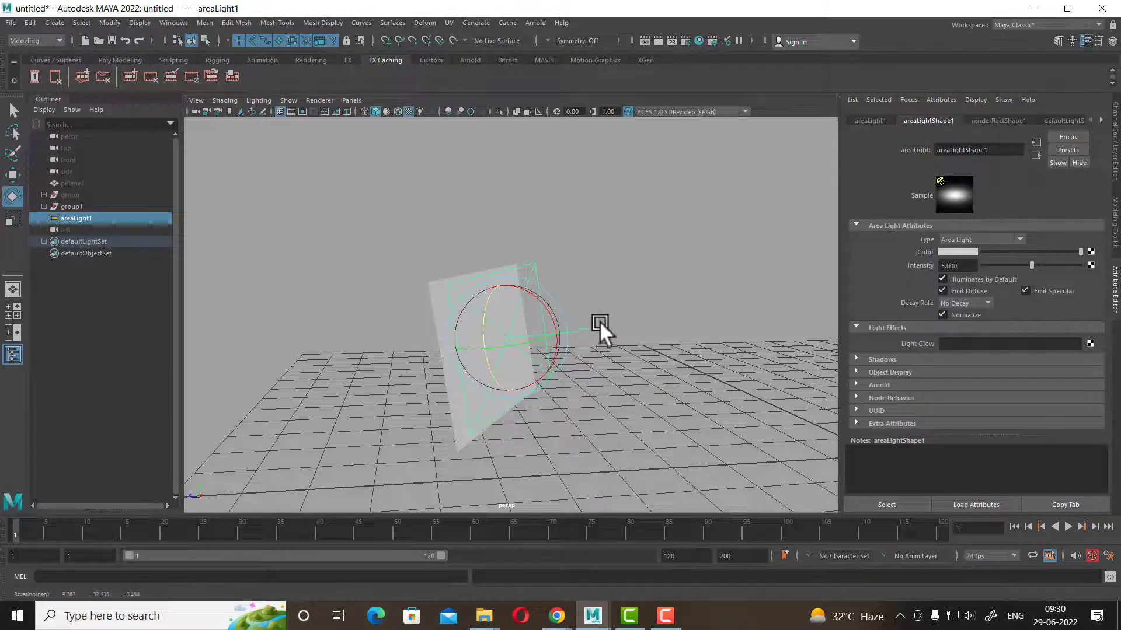
pyautogui.press('w')
pyautogui.keyDown('alt'); pyautogui.moveTo(621, 331); pyautogui.dragTo(624, 331); pyautogui.keyUp('alt')
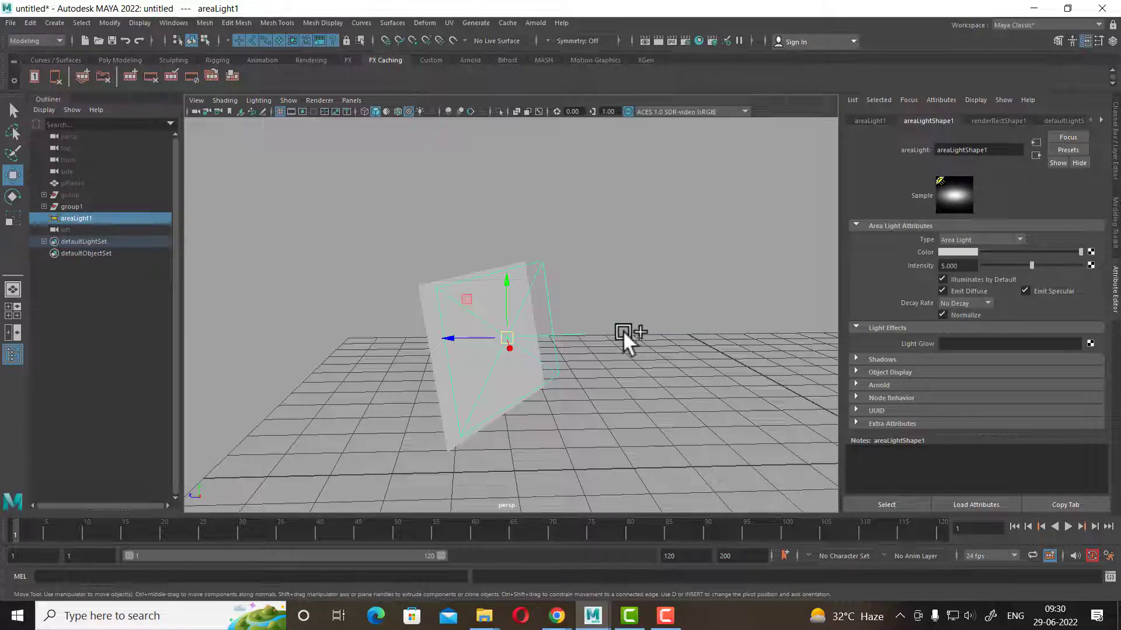
# - Unhide the cash register and floor, tint the light cyan, and start a test render
pyautogui.hotkey('ctrl', 'shift', 'h')
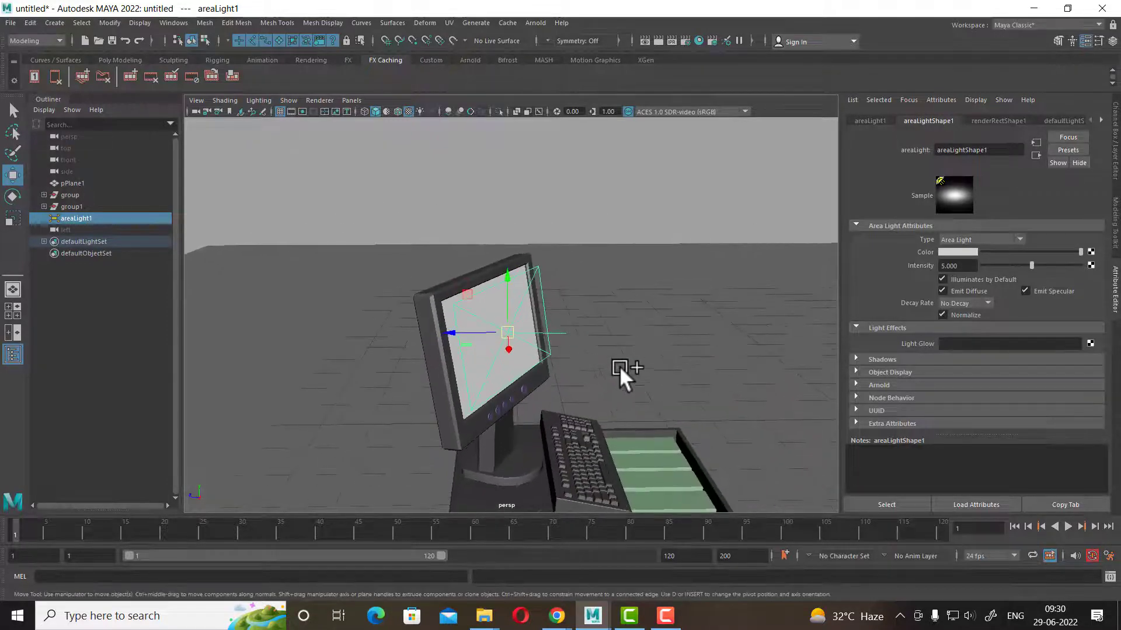
pyautogui.click(960, 251)
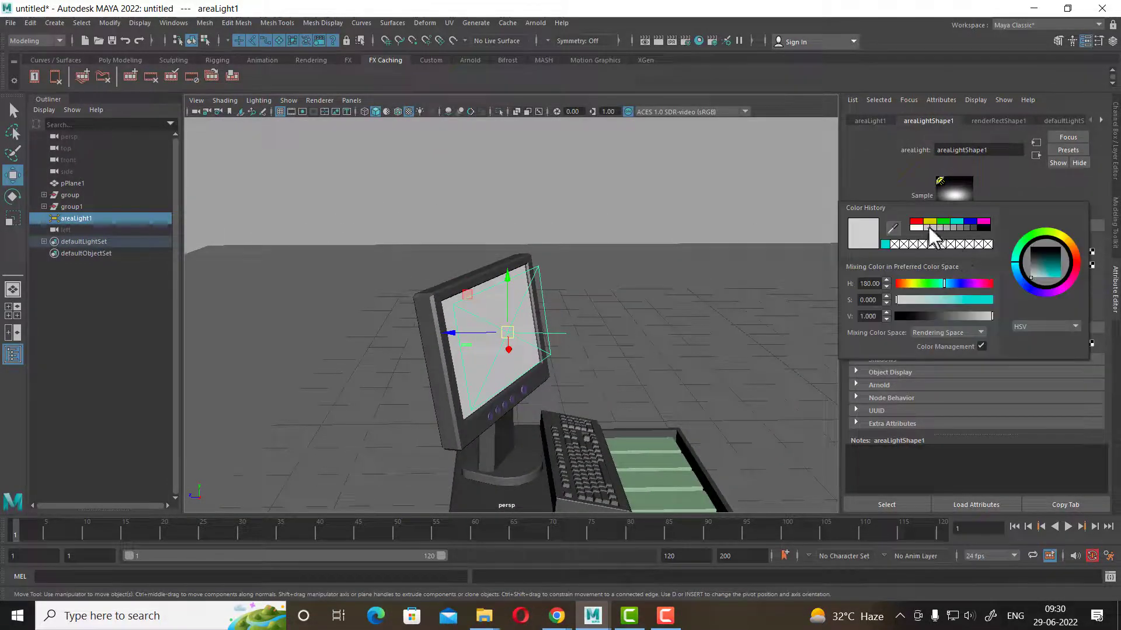
pyautogui.click(886, 243)
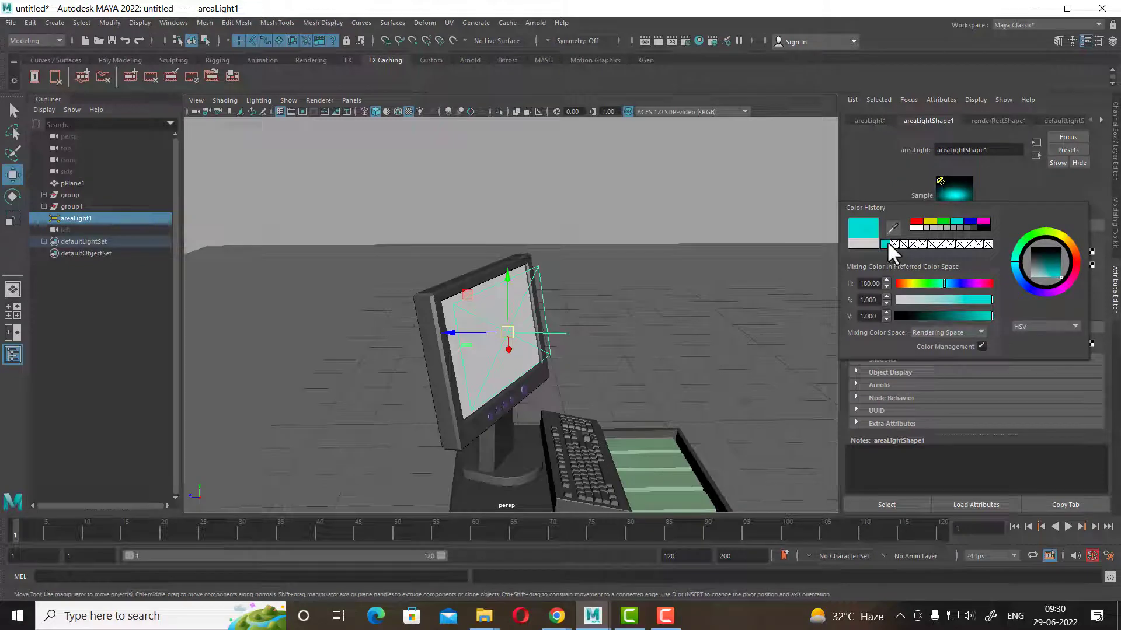
pyautogui.click(671, 42)
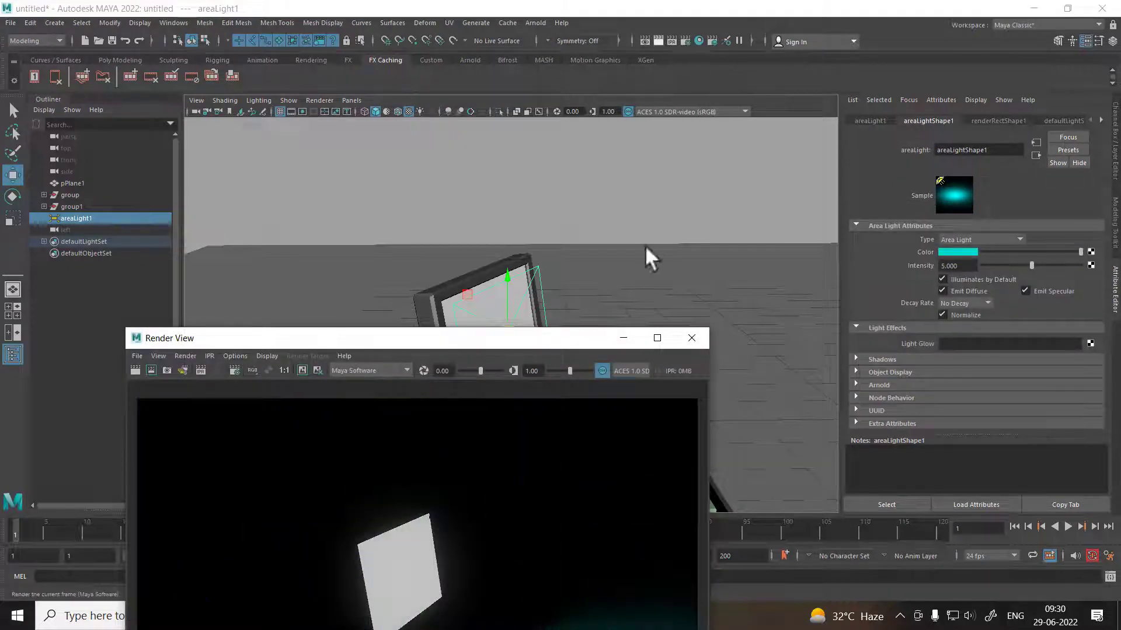
pyautogui.moveTo(561, 340); pyautogui.dragTo(411, 95)
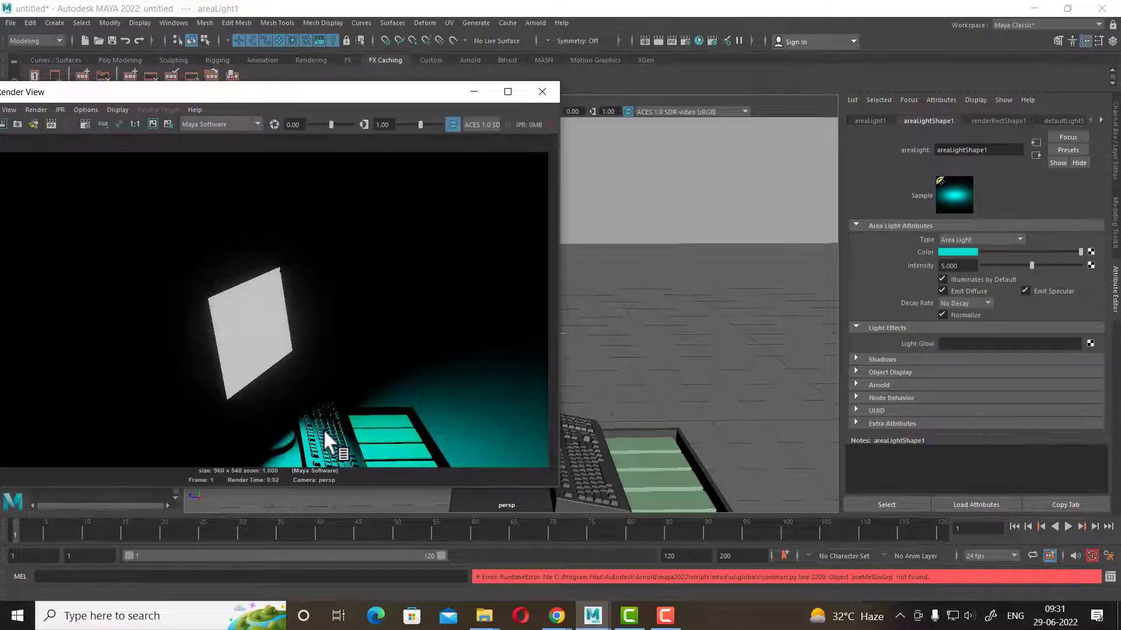
pyautogui.click(542, 92)
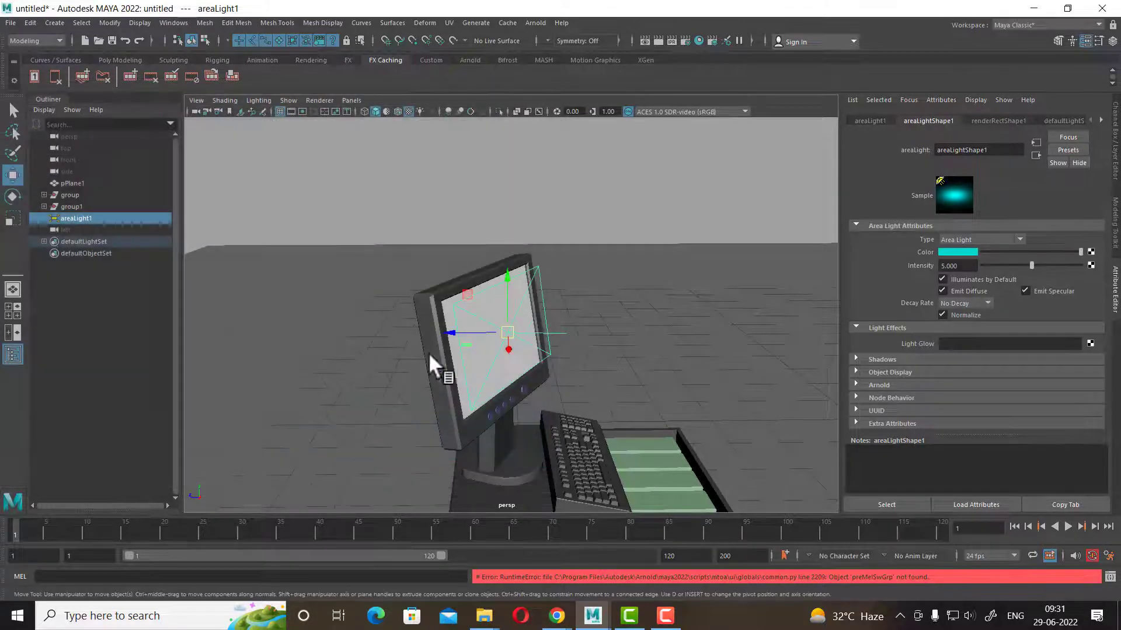
pyautogui.moveTo(544, 337)
pyautogui.keyDown('alt'); pyautogui.mouseDown()
pyautogui.moveTo(556, 353)
pyautogui.moveTo(565, 260)
pyautogui.mouseUp(); pyautogui.keyUp('alt')
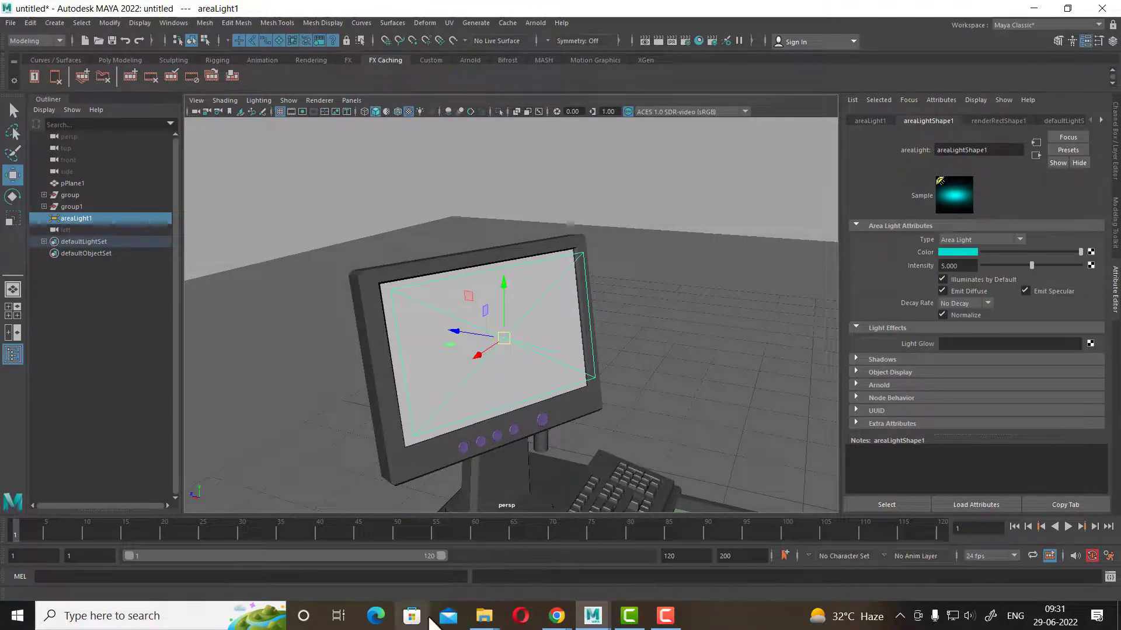
pyautogui.moveTo(483, 616)
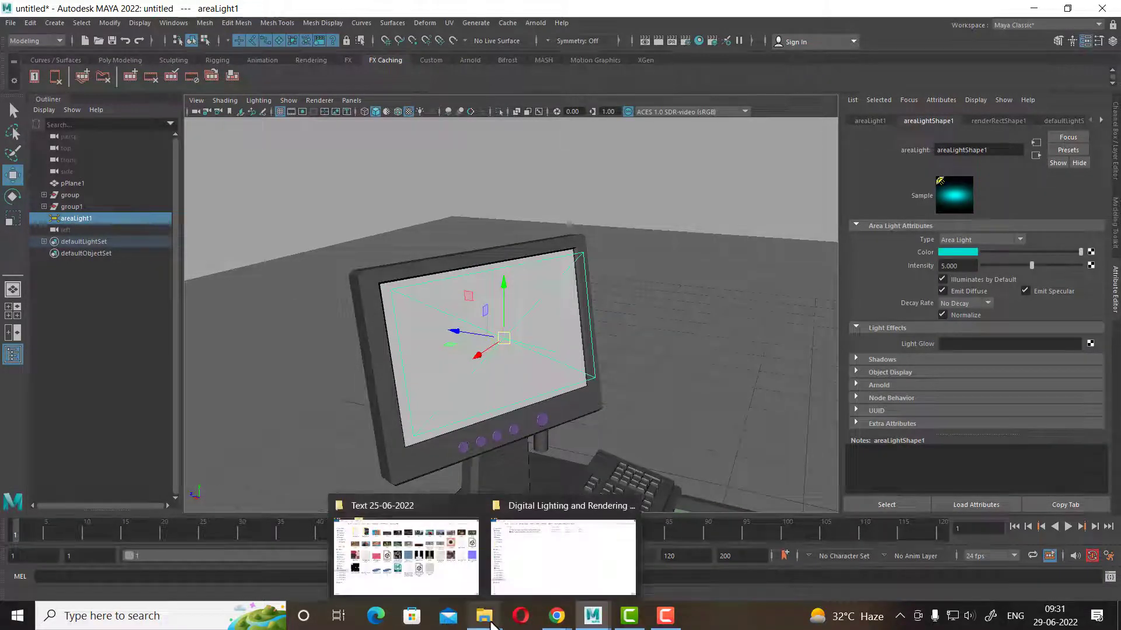
pyautogui.click(442, 582)
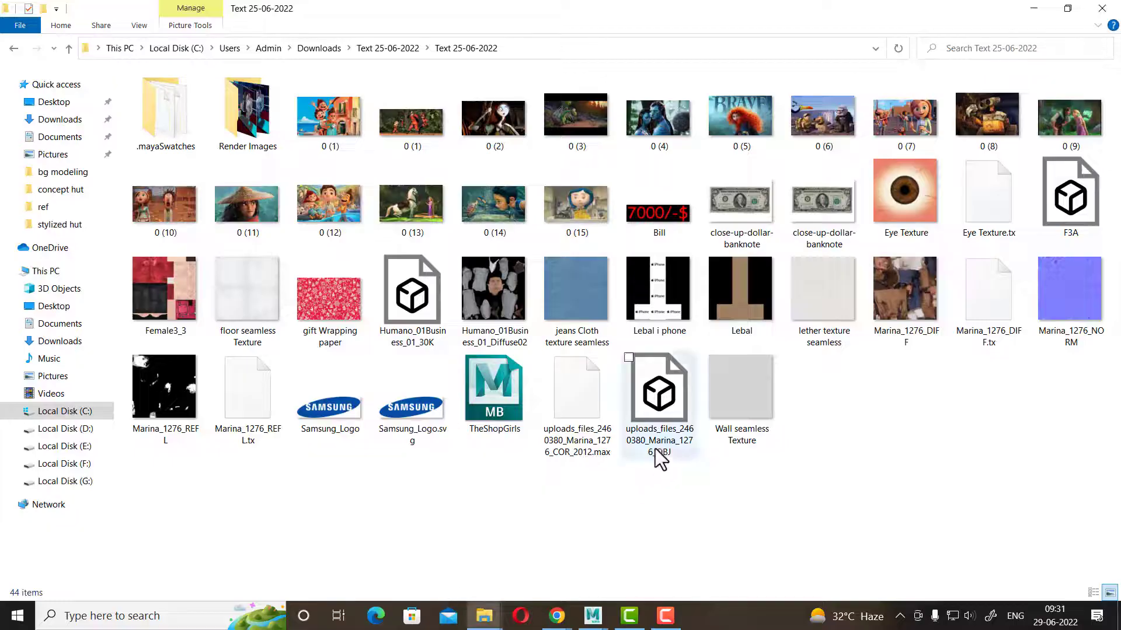
pyautogui.click(531, 49)
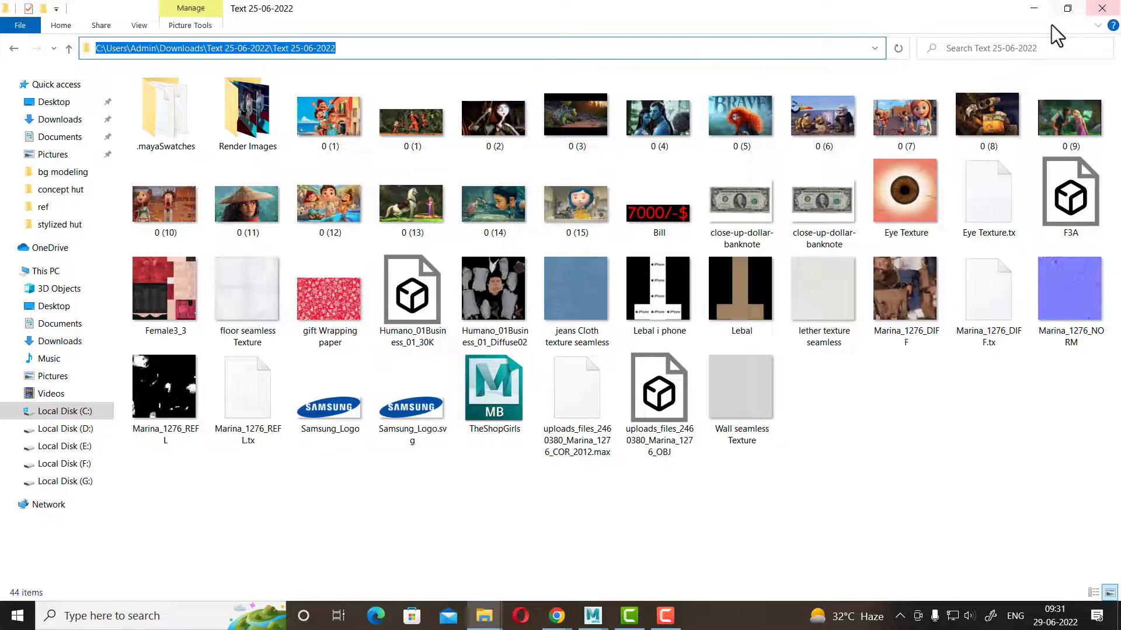
pyautogui.click(1033, 8)
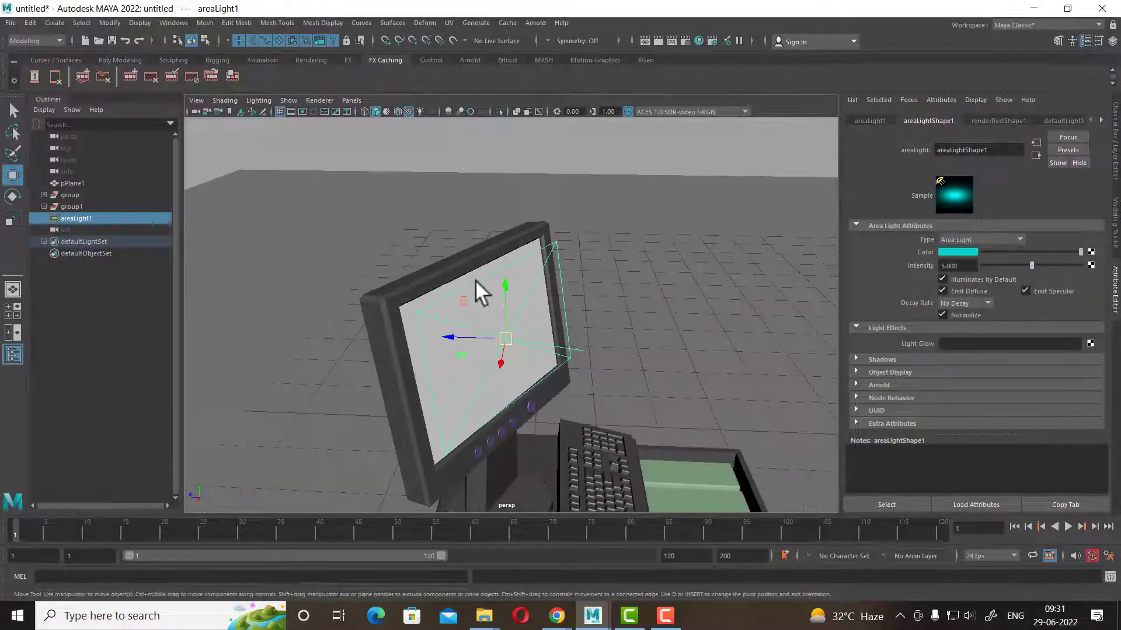
# - Select the monitor screen and link a new File texture (file1) to its surfaceShader Out Color
pyautogui.click(479, 273)
pyautogui.click(503, 252)
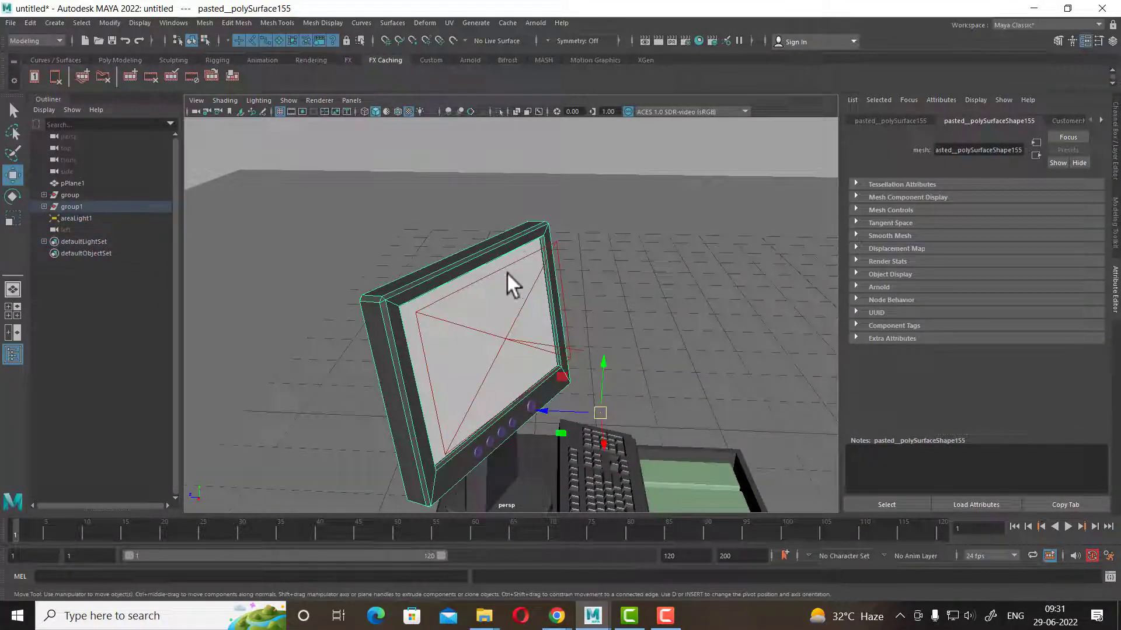
pyautogui.click(408, 318)
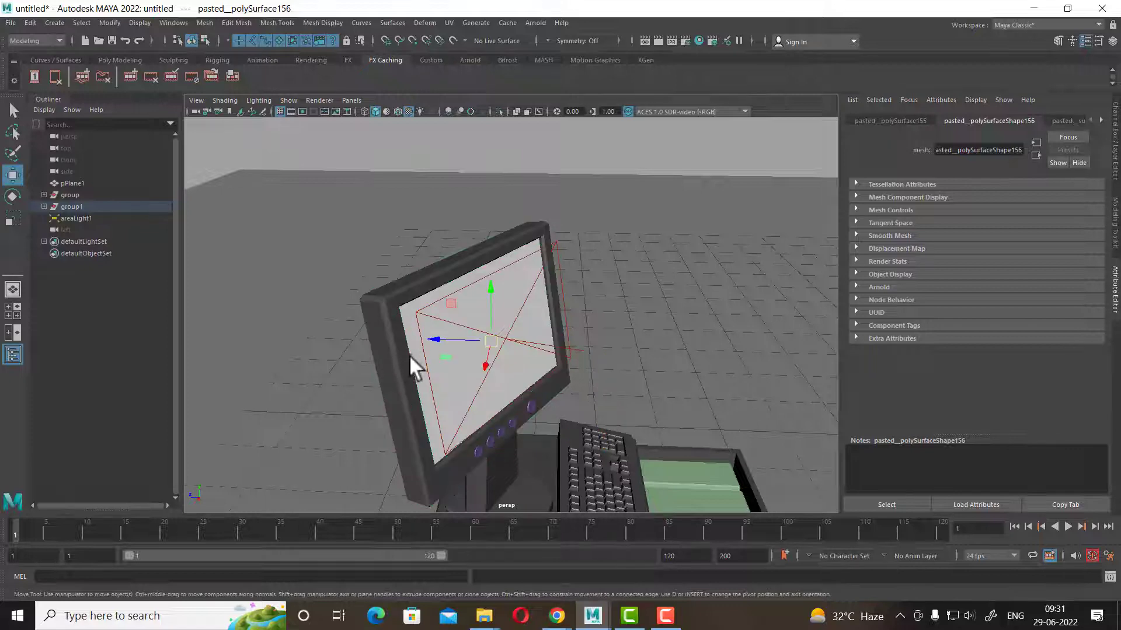
pyautogui.moveTo(419, 357); pyautogui.dragTo(432, 580, button='right')
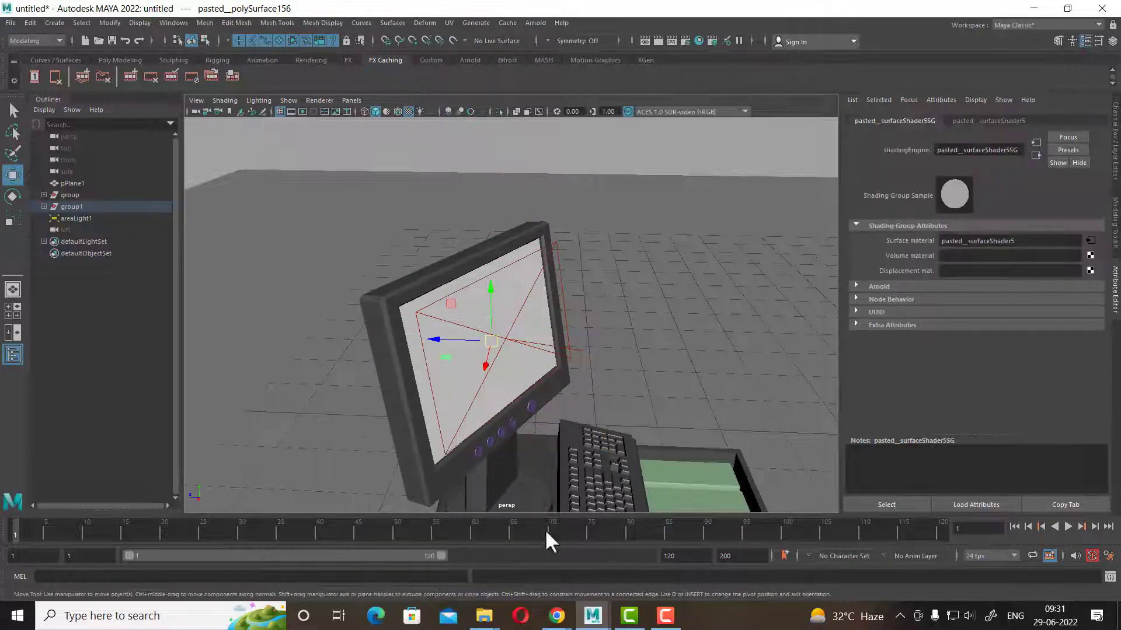
pyautogui.click(972, 120)
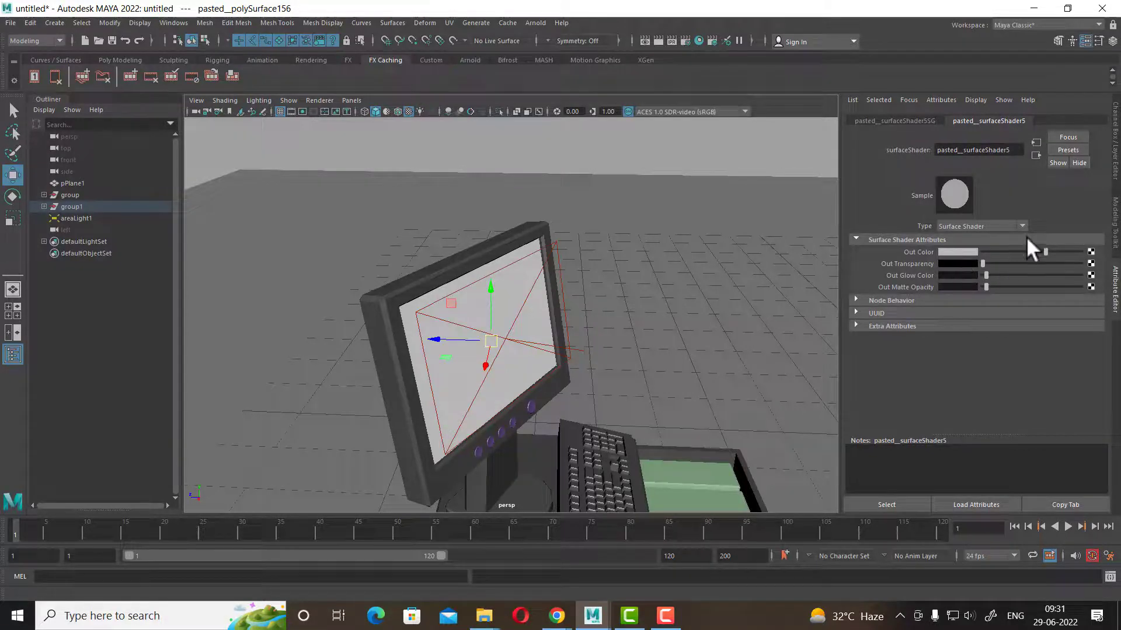
pyautogui.click(1093, 252)
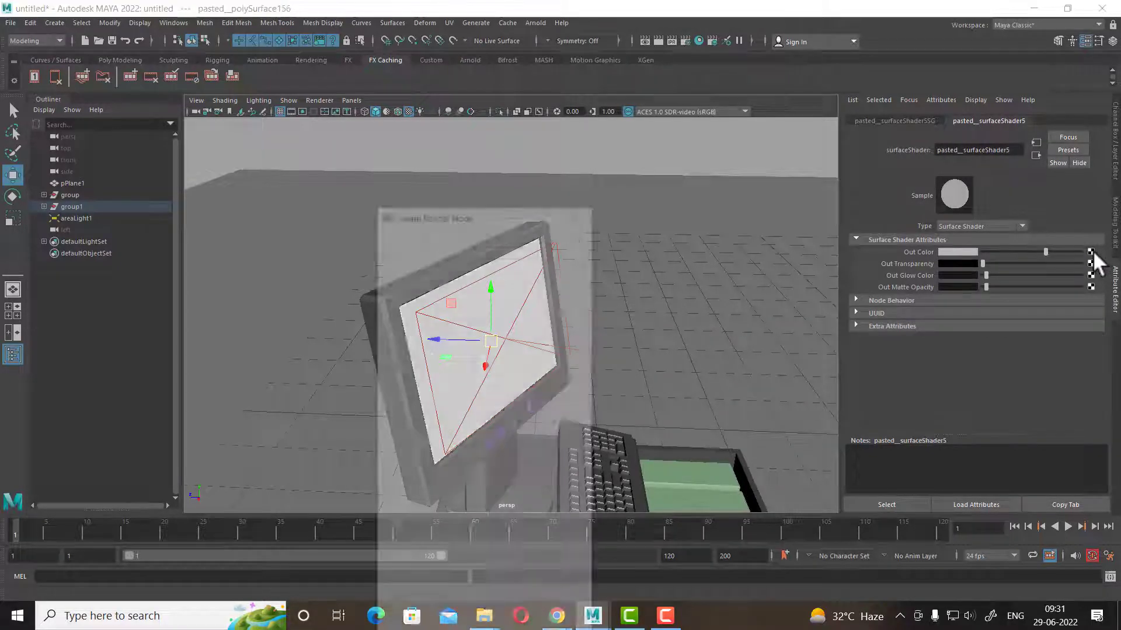
pyautogui.click(482, 316)
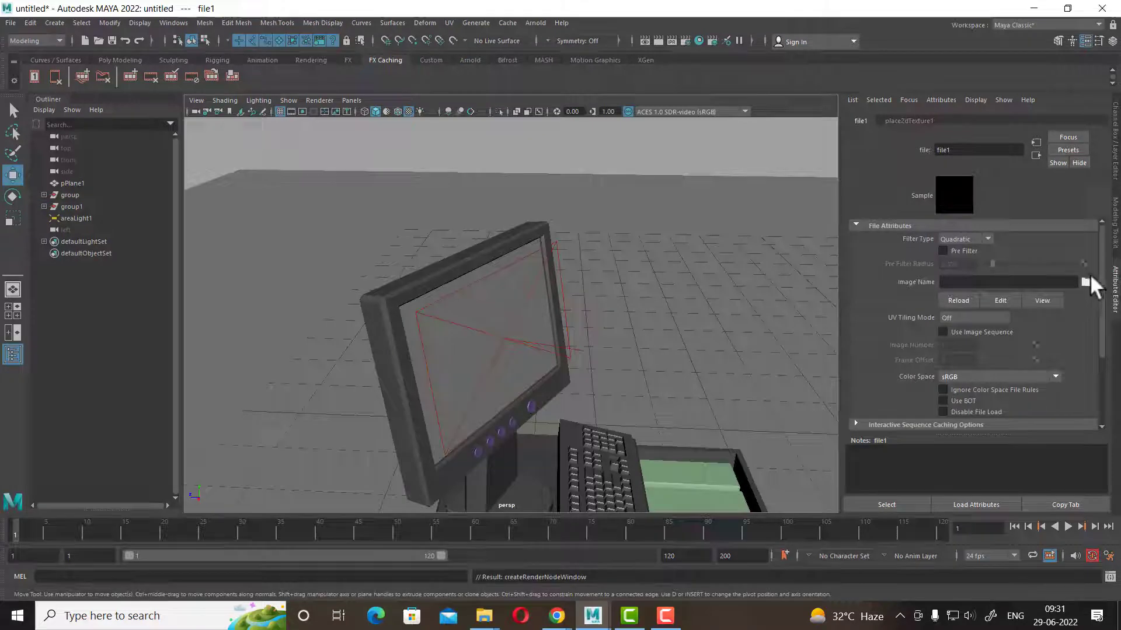
# - Set file1's image to the Brave poster 0 (5).jpg from Downloads\Text 25-06-2022
pyautogui.click(1086, 281)
pyautogui.press('Return')
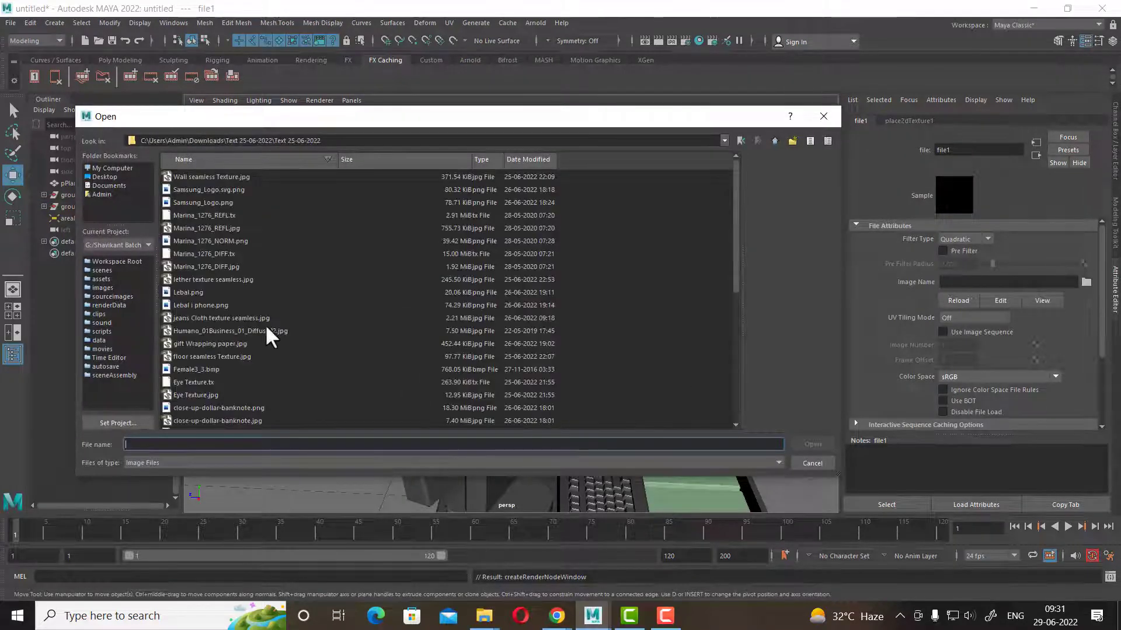
pyautogui.click(201, 215)
pyautogui.press('Down')
pyautogui.press('Down')
pyautogui.press('Down')
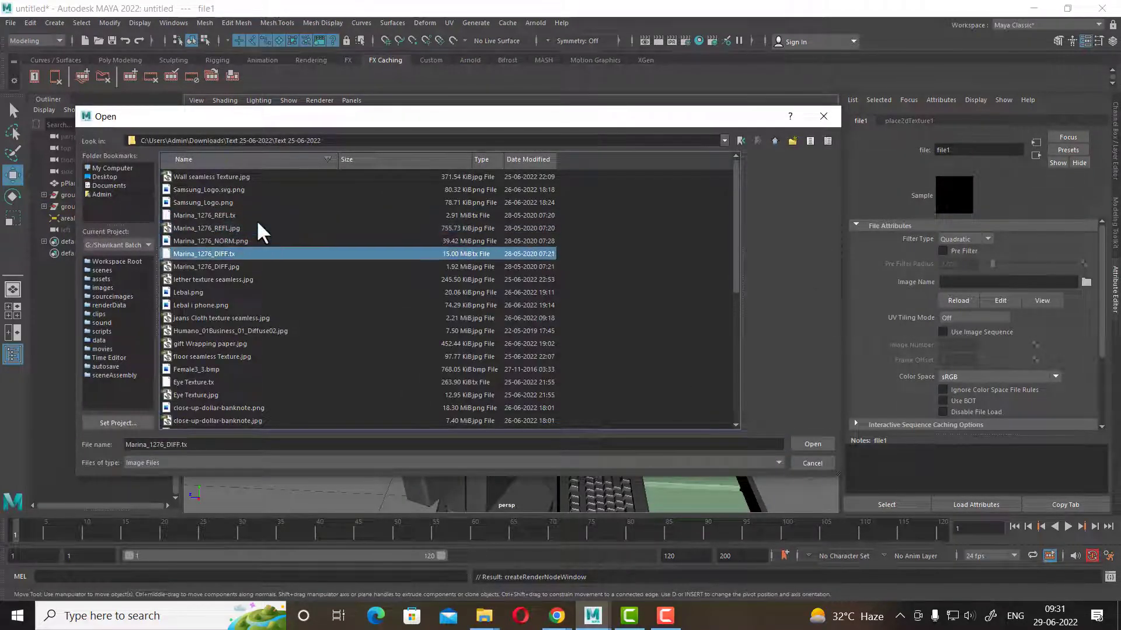
pyautogui.press('Down')
pyautogui.press('Down')
pyautogui.press('Down')
pyautogui.press('Down')
pyautogui.press('Down')
pyautogui.press('Down')
pyautogui.press('Down')
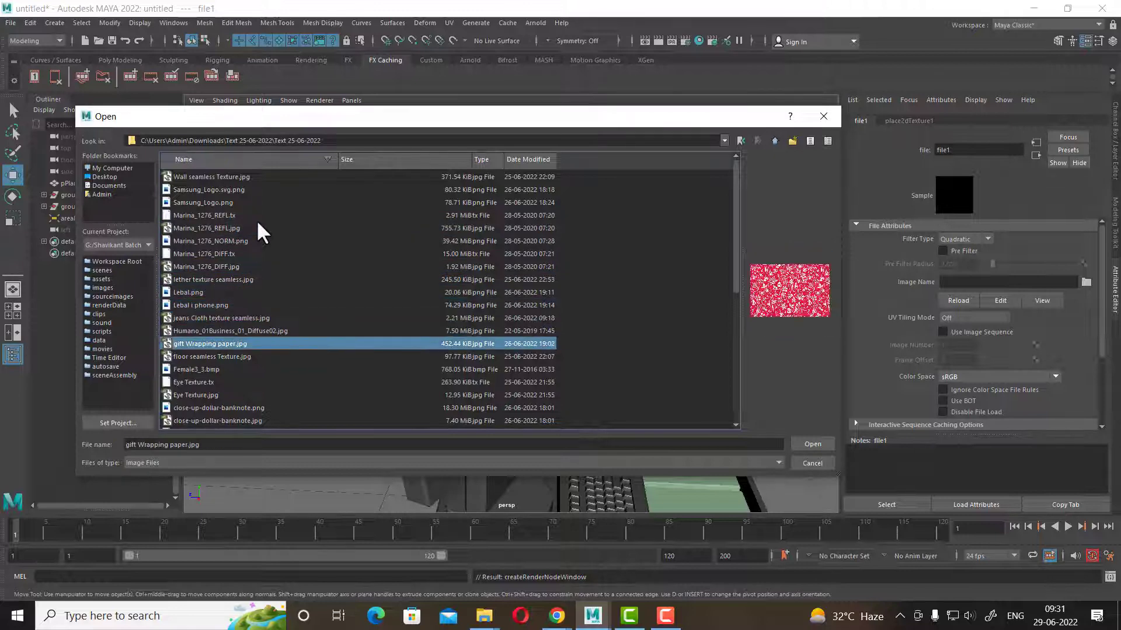
pyautogui.press('Down')
pyautogui.press('Down')
pyautogui.press('Down')
pyautogui.press('Down')
pyautogui.press('Down')
pyautogui.press('Down')
pyautogui.press('Down')
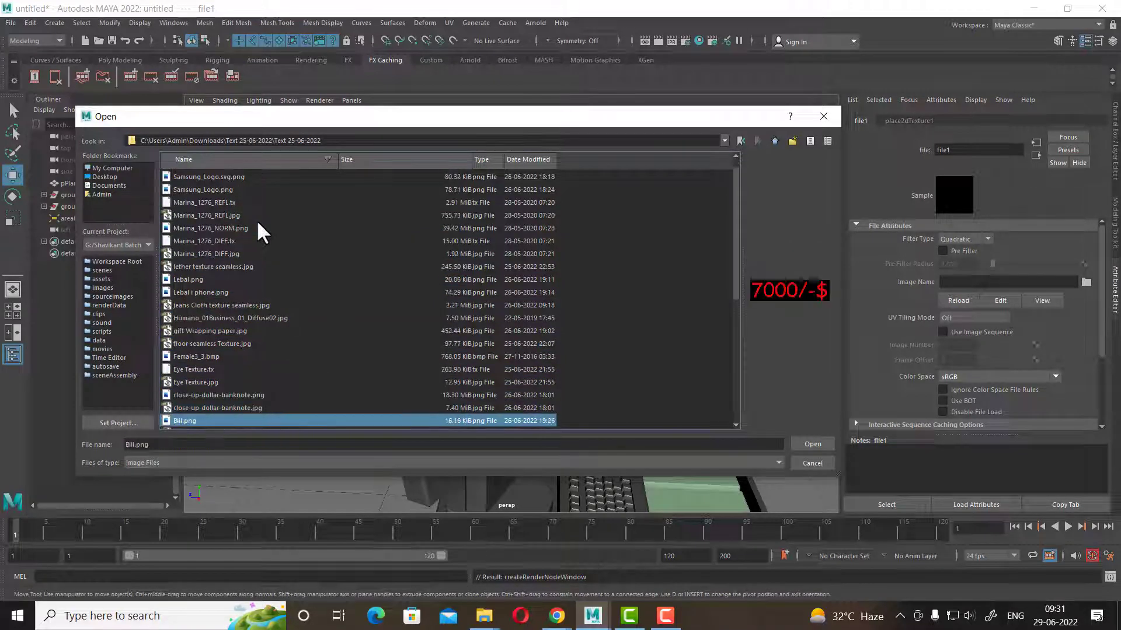
pyautogui.press('Down')
pyautogui.press('Down')
pyautogui.press('Up')
pyautogui.press('Down')
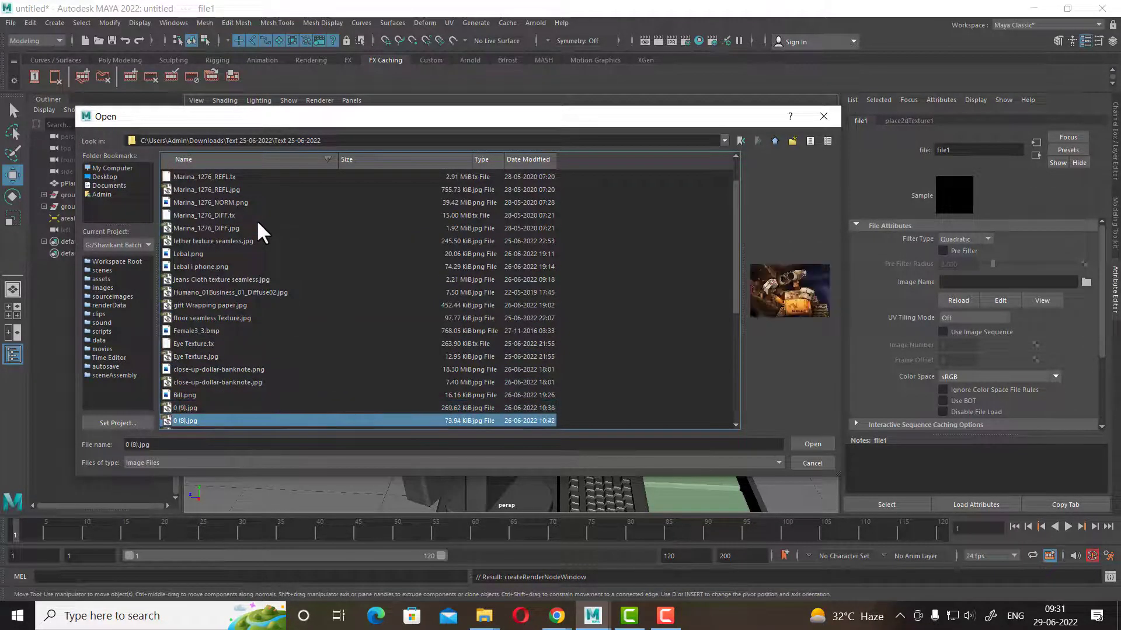
pyautogui.press('Down')
pyautogui.press('Down')
pyautogui.press('Down')
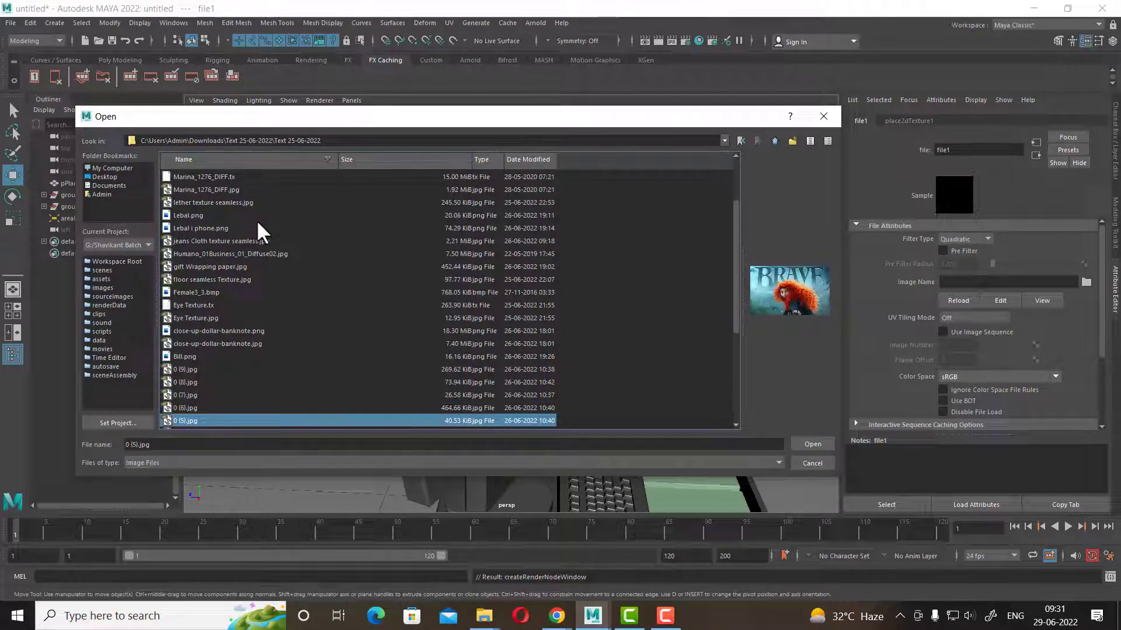
pyautogui.press('Down')
pyautogui.press('Up')
pyautogui.press('Return')
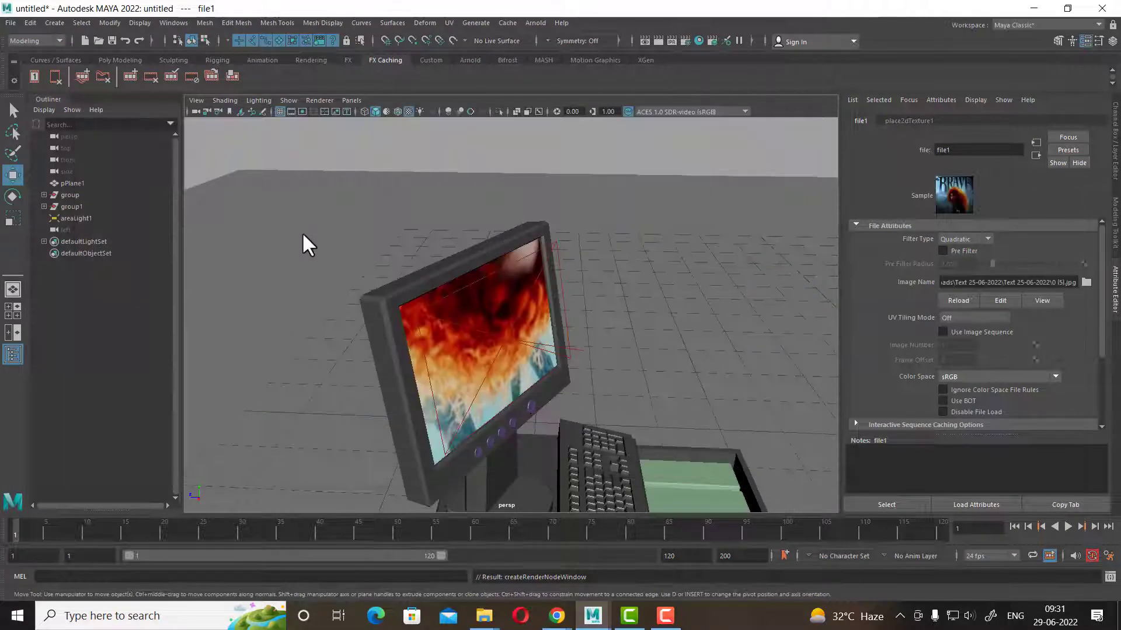
# - Apply a default planar UV projection to the monitor screen mesh
pyautogui.click(512, 257)
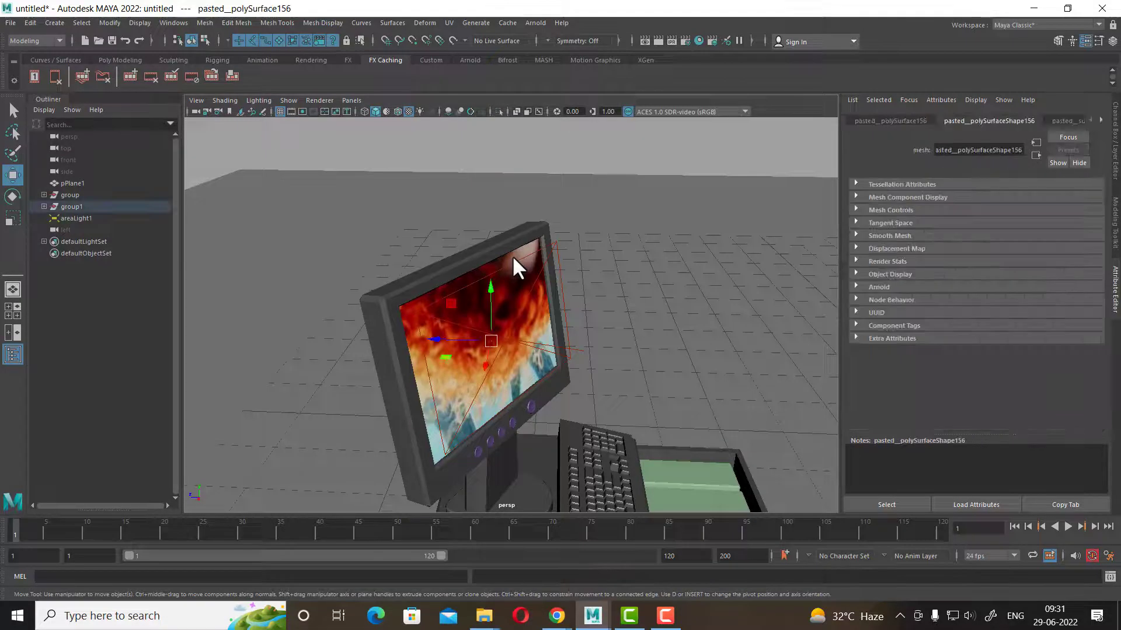
pyautogui.click(449, 23)
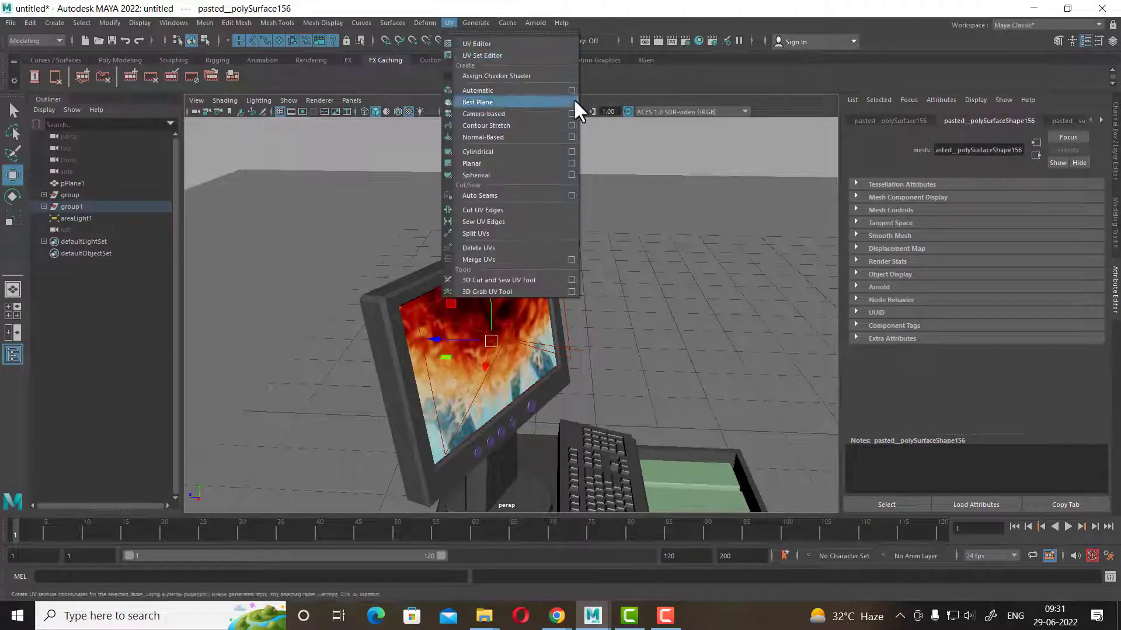
pyautogui.click(570, 163)
pyautogui.click(246, 311)
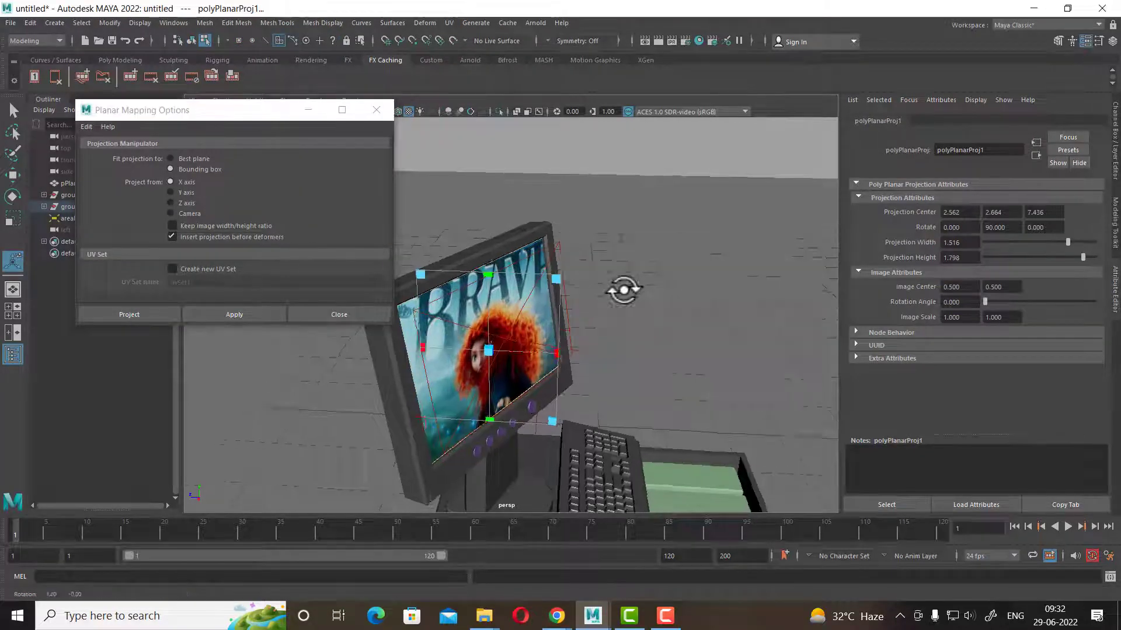
pyautogui.keyDown('alt'); pyautogui.moveTo(623, 291); pyautogui.dragTo(578, 274); pyautogui.keyUp('alt')
# - Reapply planar mapping projected from Camera, shrinking the manipulator to fit the screen
pyautogui.click(187, 213)
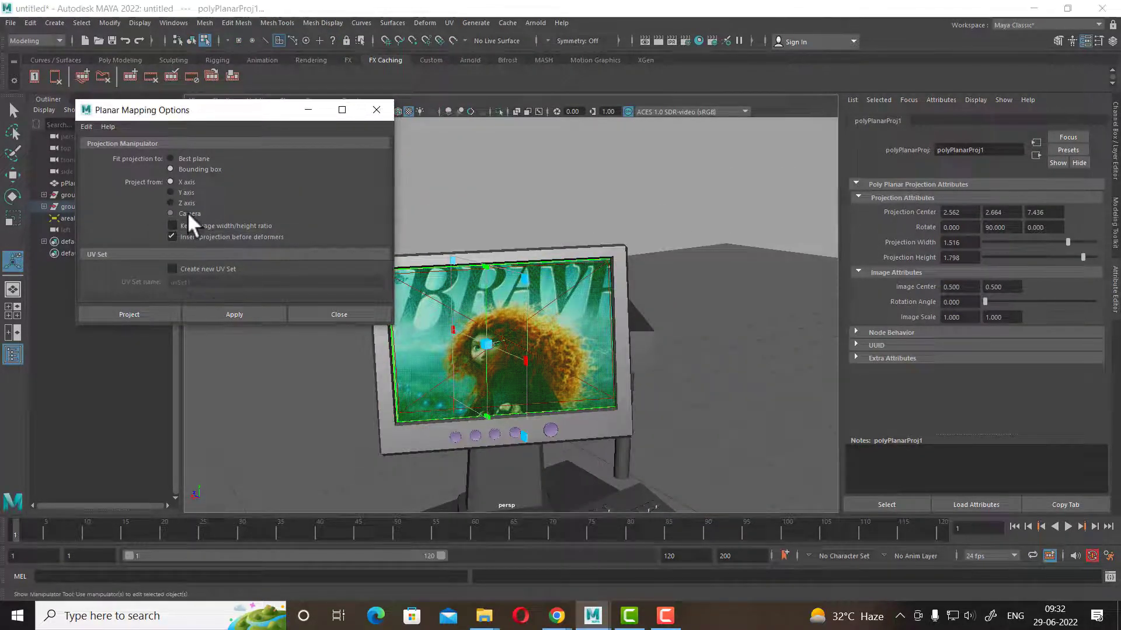
pyautogui.click(222, 313)
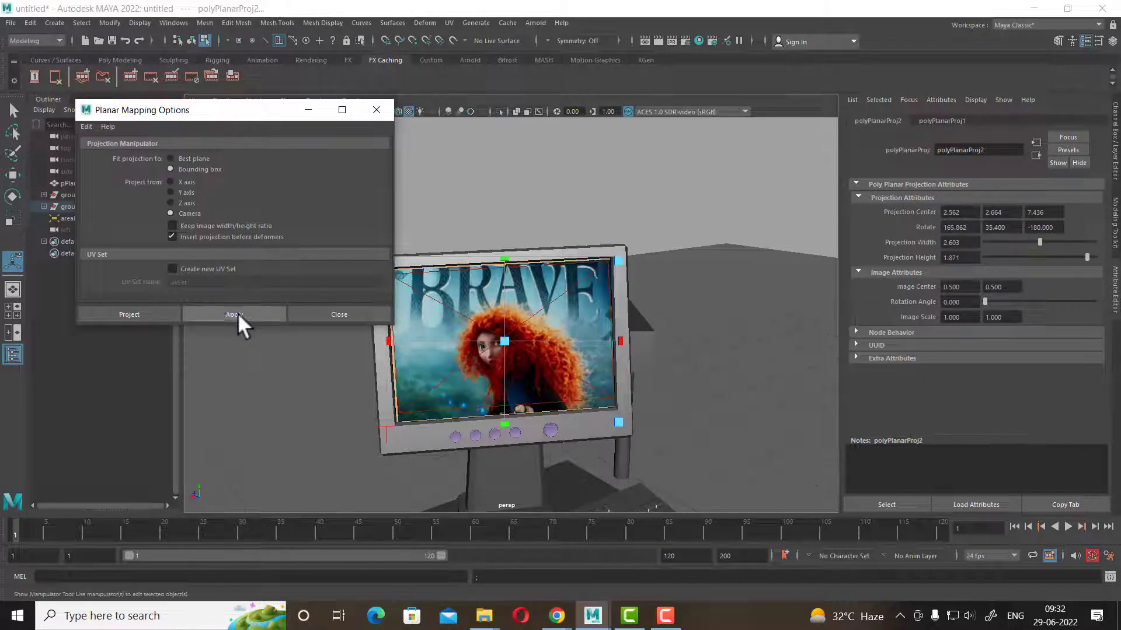
pyautogui.moveTo(619, 260)
pyautogui.mouseDown()
pyautogui.moveTo(607, 258)
pyautogui.moveTo(651, 280)
pyautogui.mouseUp()
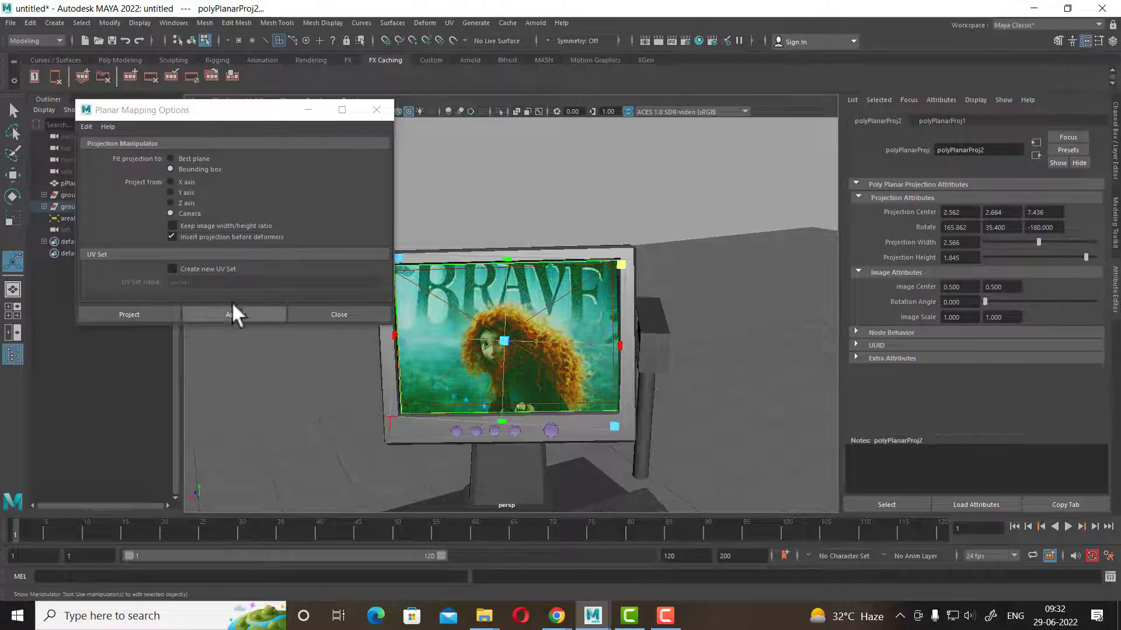
pyautogui.click(237, 313)
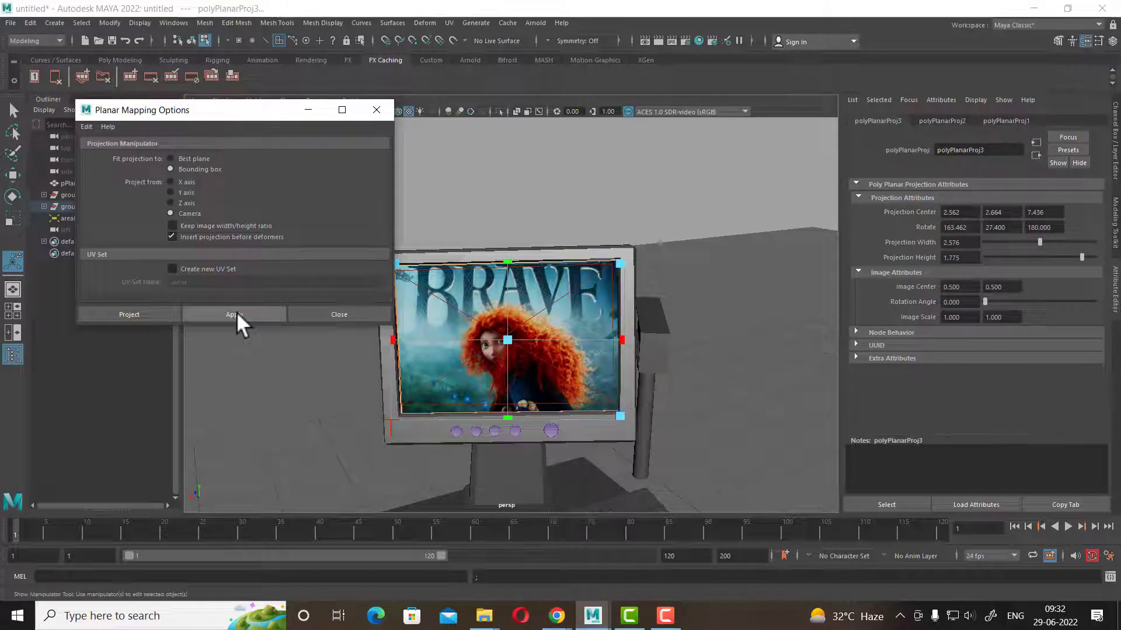
pyautogui.click(339, 314)
pyautogui.moveTo(542, 330)
pyautogui.keyDown('alt'); pyautogui.mouseDown()
pyautogui.moveTo(575, 333)
pyautogui.moveTo(478, 327)
pyautogui.mouseUp(); pyautogui.keyUp('alt')
pyautogui.rightClick(461, 300)
# - Pull back to frame the whole cash register and render a preview frame
pyautogui.click(622, 167)
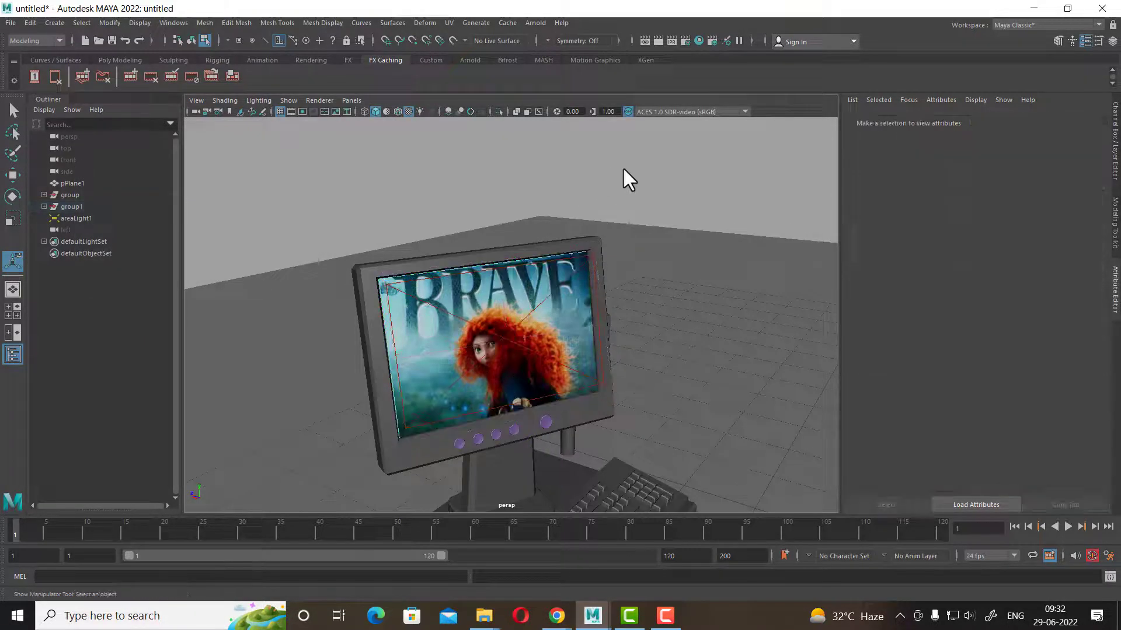
pyautogui.keyDown('alt'); pyautogui.moveTo(622, 167); pyautogui.dragTo(513, 325); pyautogui.keyUp('alt')
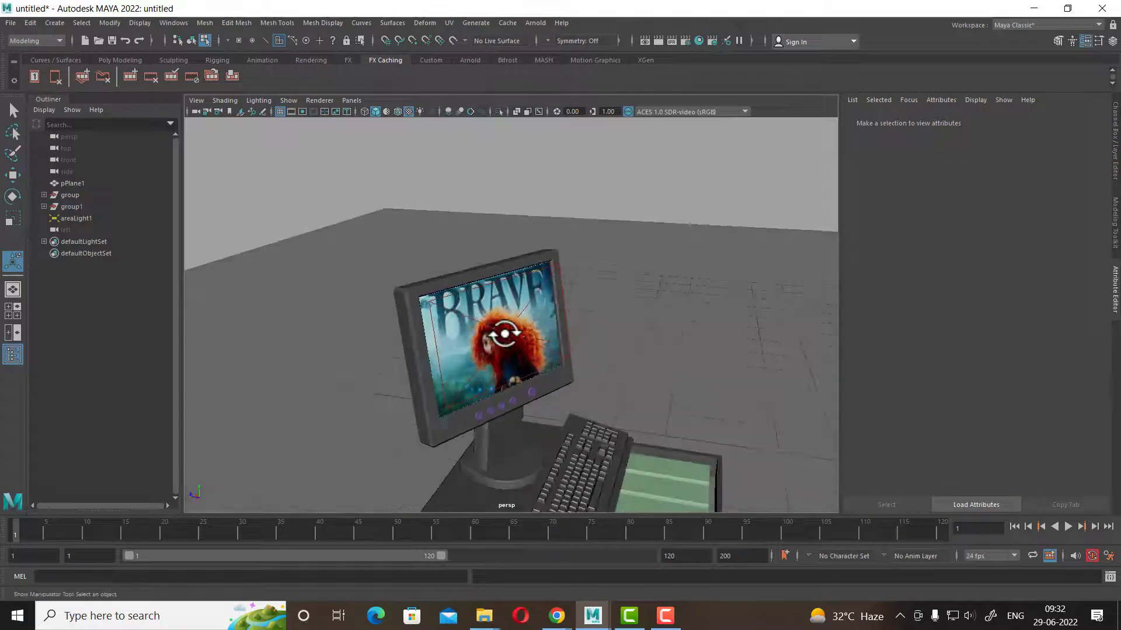
pyautogui.keyDown('alt'); pyautogui.moveTo(514, 325); pyautogui.dragTo(531, 313, button='middle'); pyautogui.keyUp('alt')
pyautogui.keyDown('alt'); pyautogui.moveTo(531, 312); pyautogui.dragTo(603, 348, button='right'); pyautogui.keyUp('alt')
pyautogui.keyDown('alt'); pyautogui.moveTo(603, 348); pyautogui.dragTo(622, 375); pyautogui.keyUp('alt')
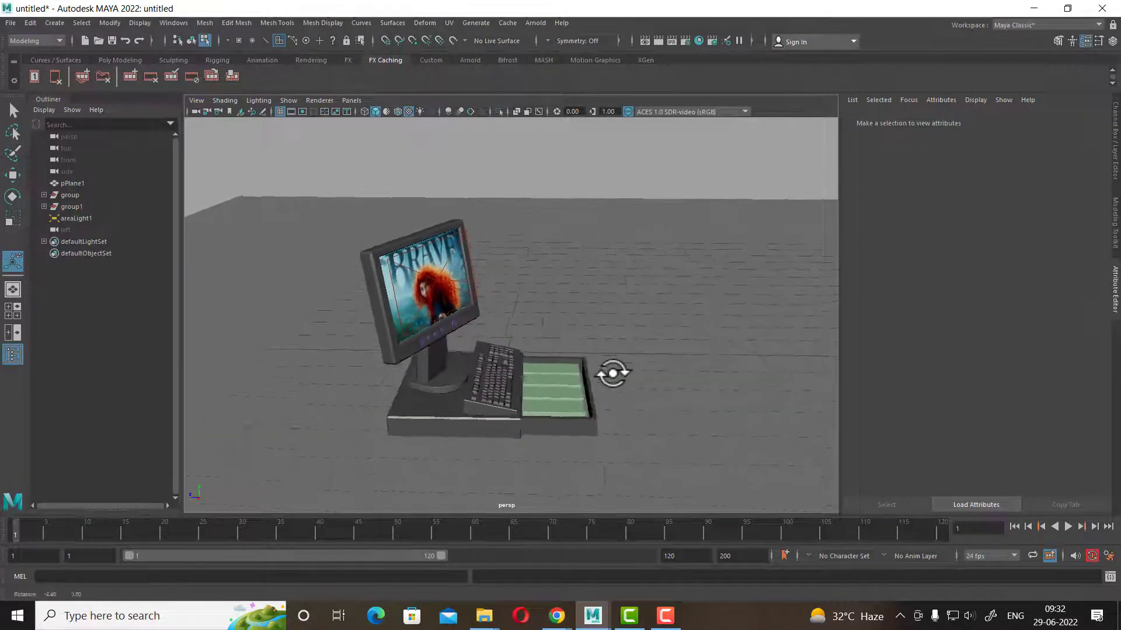
pyautogui.click(658, 40)
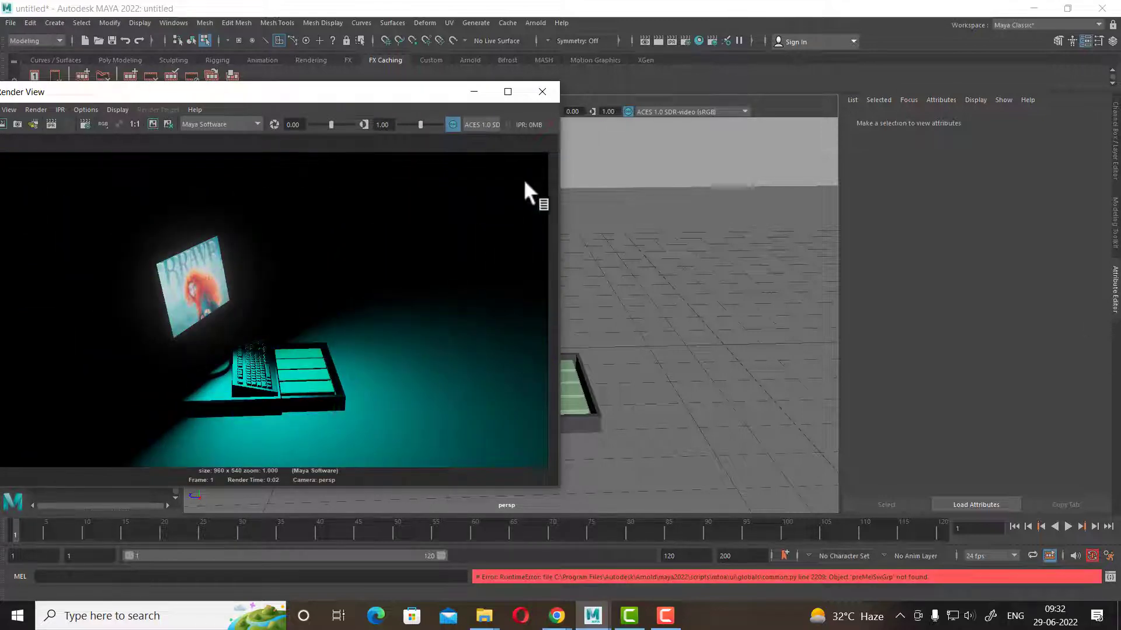
pyautogui.click(542, 92)
# - Set the screen shader's Out Glow Color and Out Matte Opacity to minimum, then re-render
pyautogui.moveTo(499, 205)
pyautogui.keyDown('alt'); pyautogui.mouseDown()
pyautogui.moveTo(475, 295)
pyautogui.moveTo(528, 250)
pyautogui.mouseUp(); pyautogui.keyUp('alt')
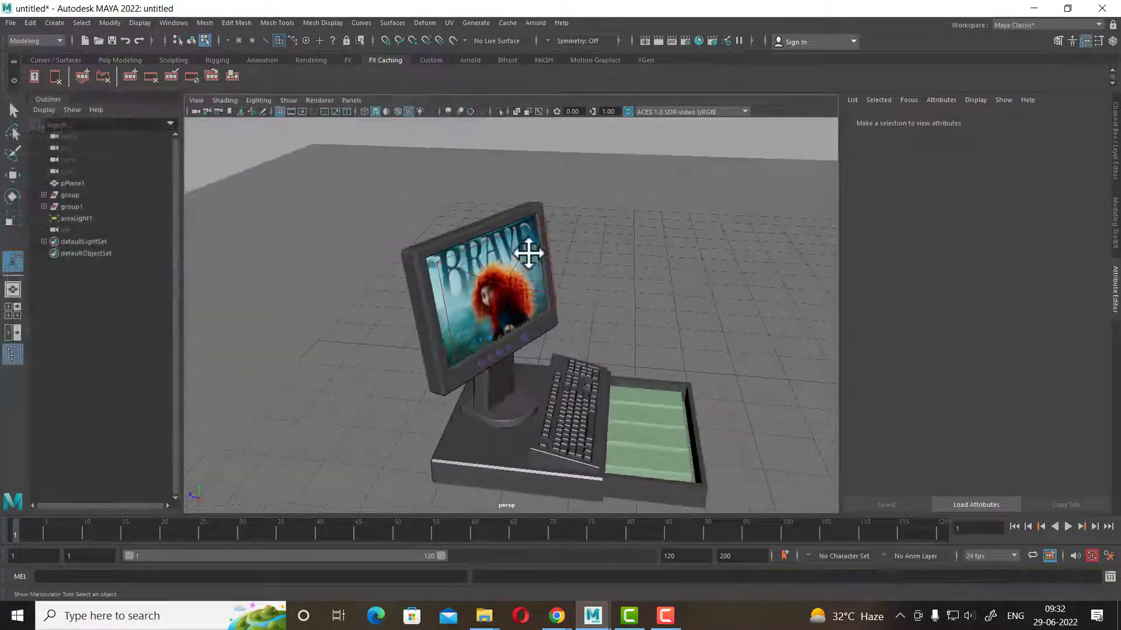
pyautogui.keyDown('alt'); pyautogui.moveTo(528, 250); pyautogui.dragTo(485, 219, button='right'); pyautogui.keyUp('alt')
pyautogui.click(485, 219)
pyautogui.rightClick(497, 231)
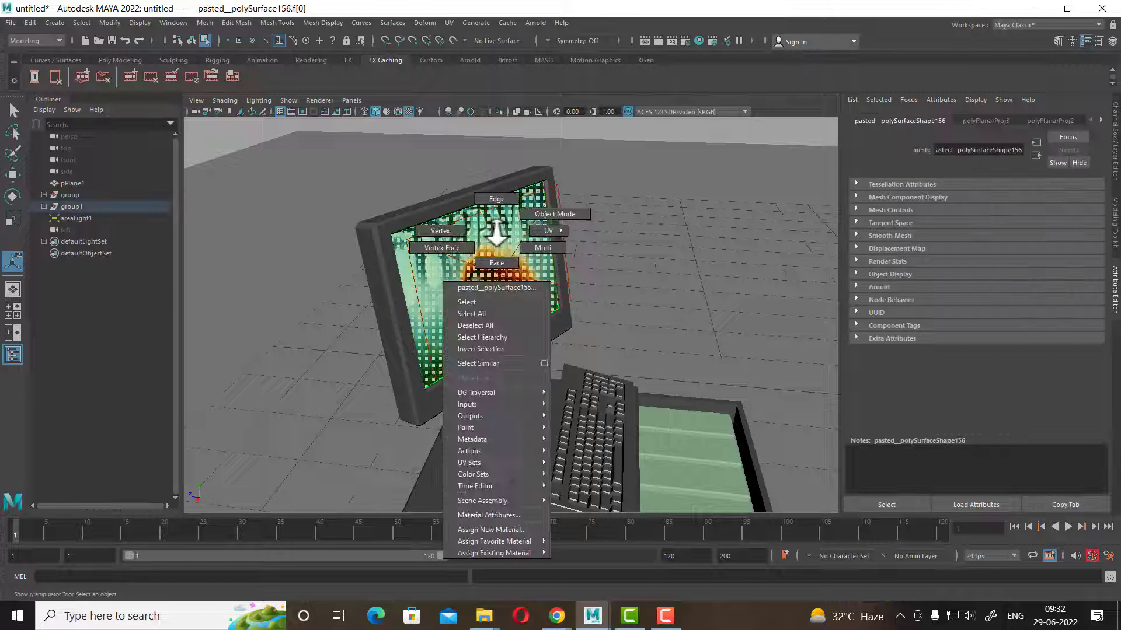
pyautogui.click(513, 513)
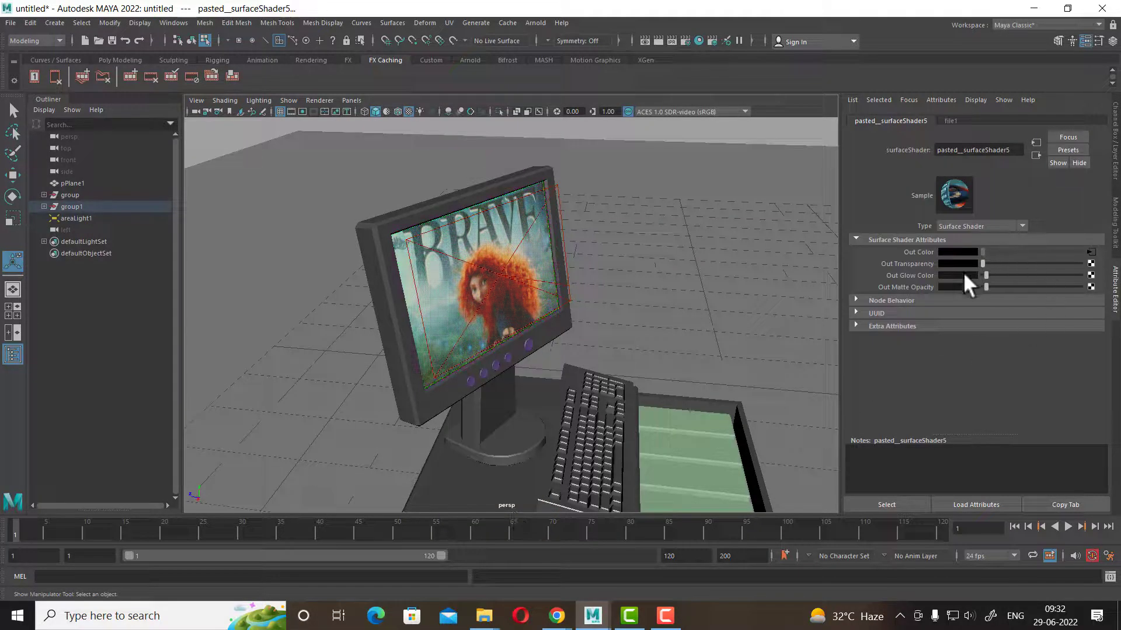
pyautogui.moveTo(986, 275); pyautogui.dragTo(925, 270)
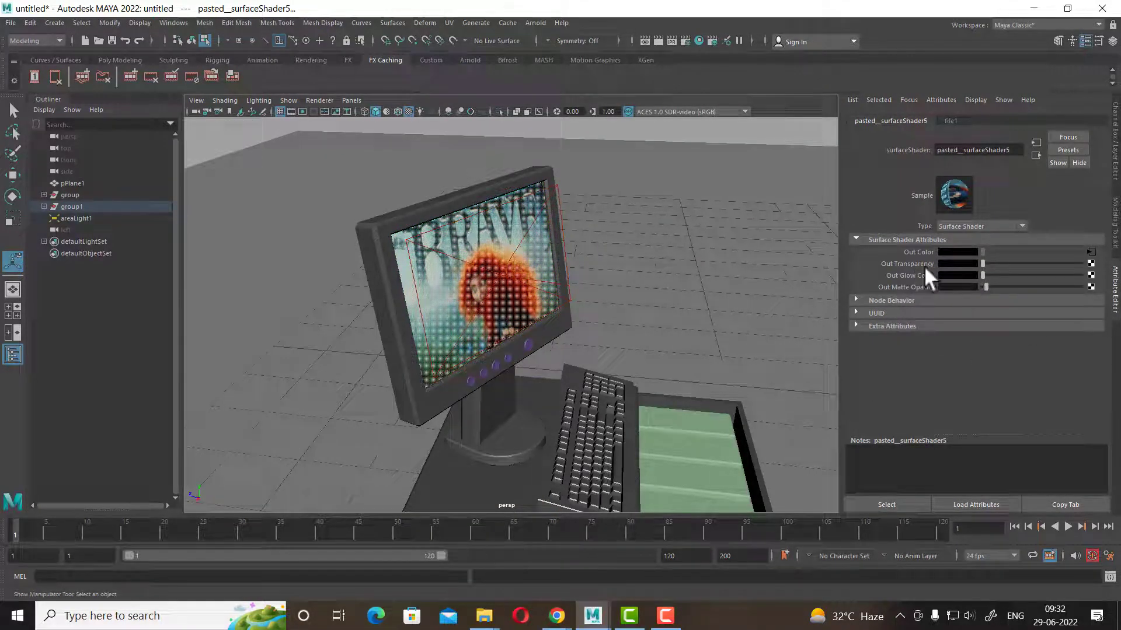
pyautogui.moveTo(986, 285); pyautogui.dragTo(880, 286)
pyautogui.click(666, 42)
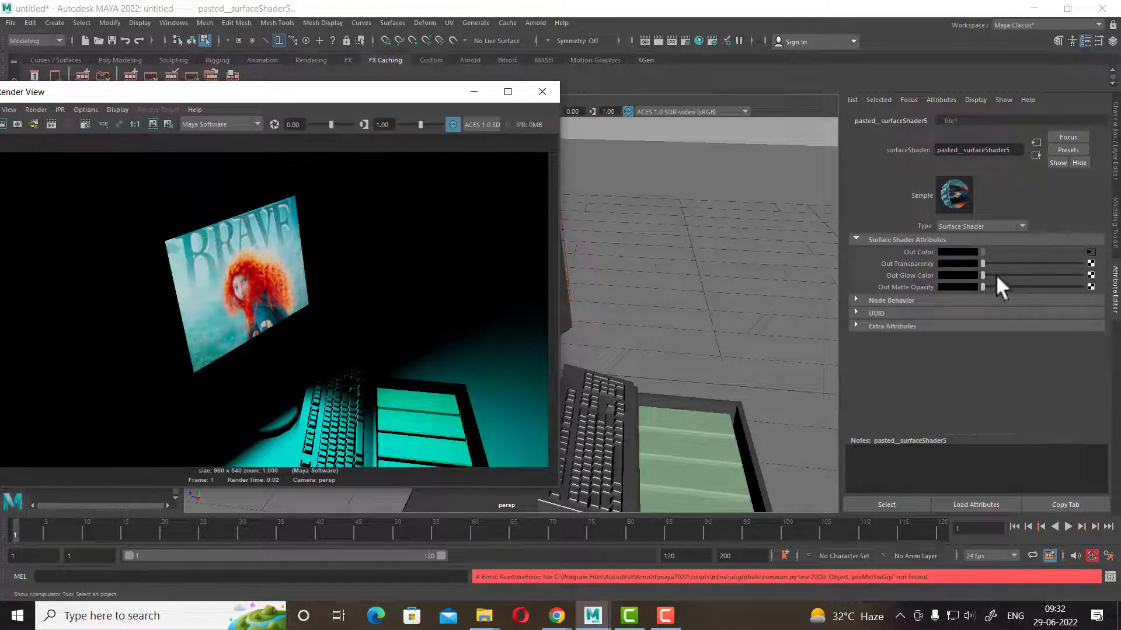
# - Nudge Out Glow Color up slightly and redo the render repeatedly to judge the poster
pyautogui.moveTo(983, 274); pyautogui.dragTo(986, 275)
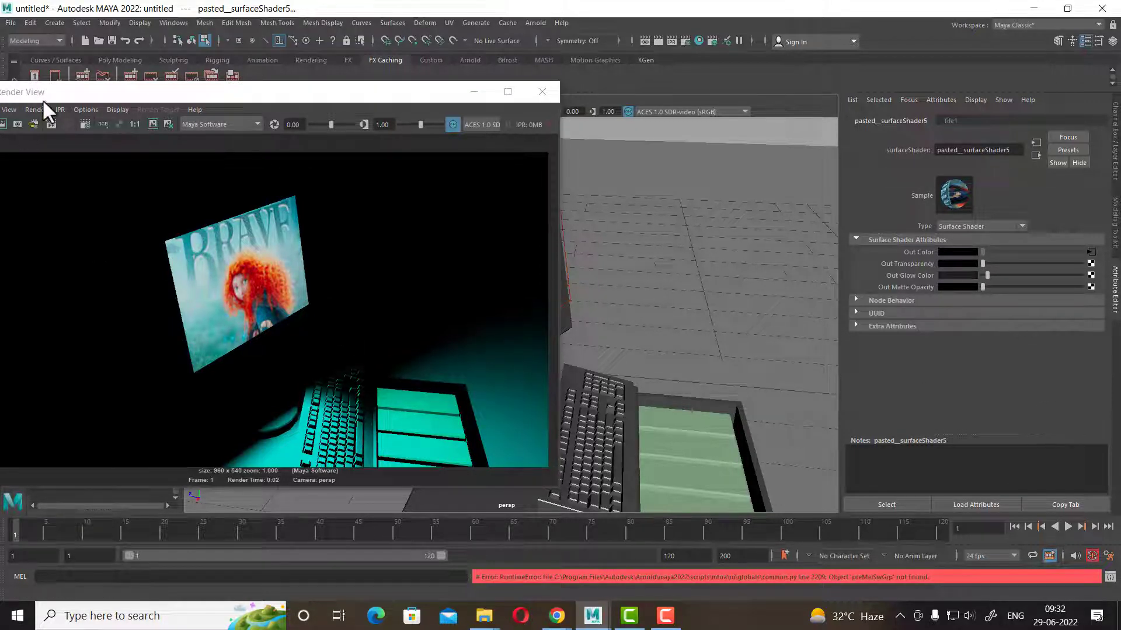
pyautogui.moveTo(44, 100); pyautogui.dragTo(236, 95)
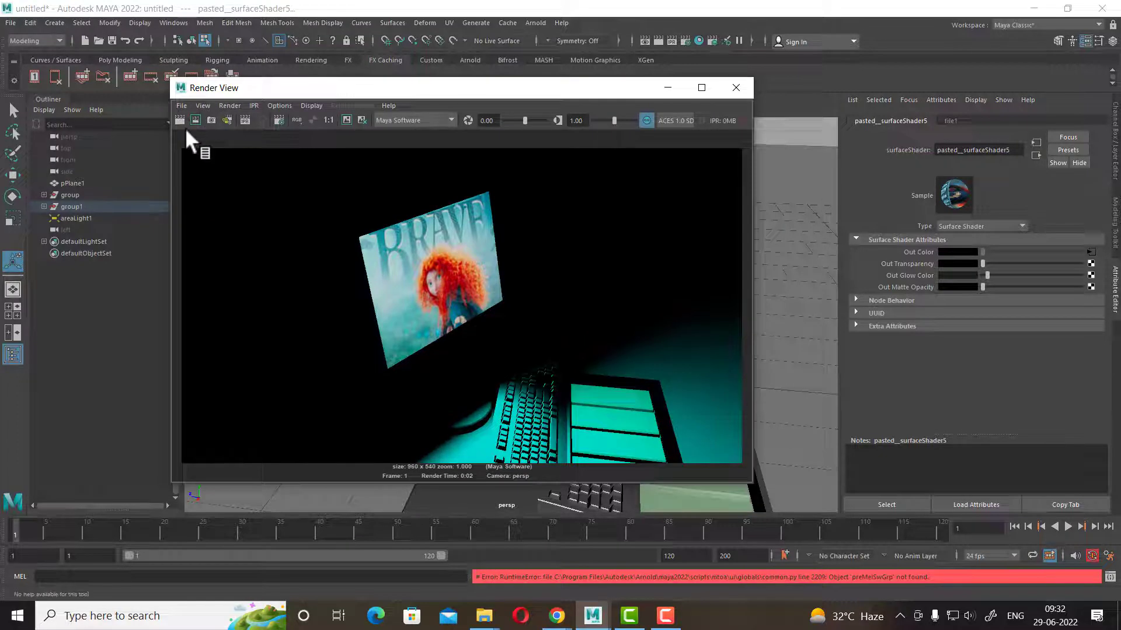
pyautogui.click(179, 119)
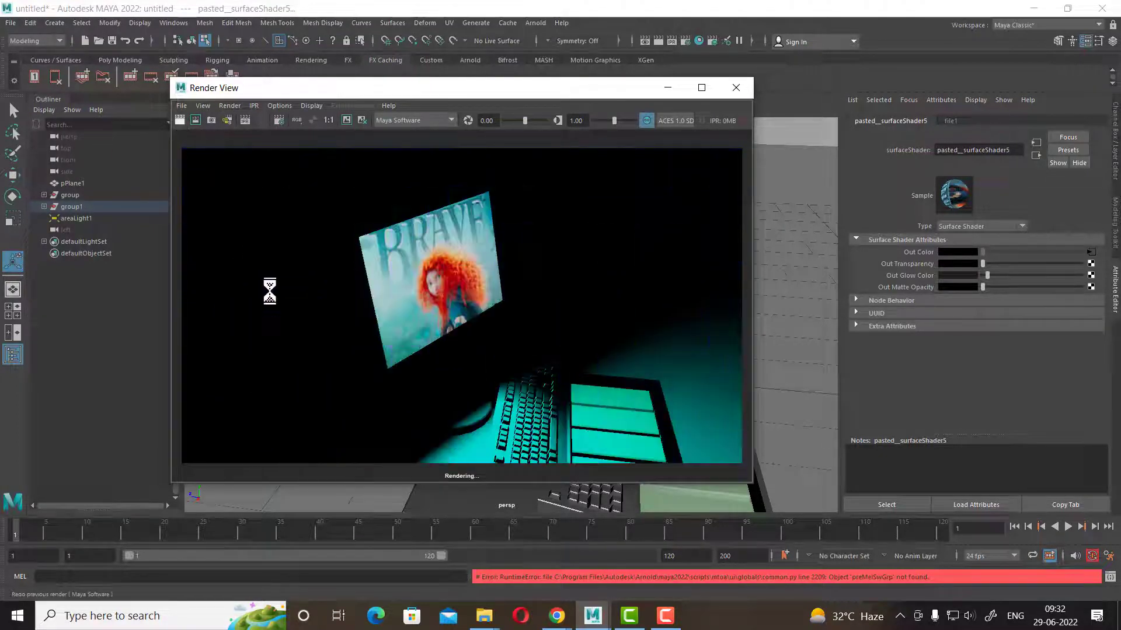
pyautogui.click(982, 300)
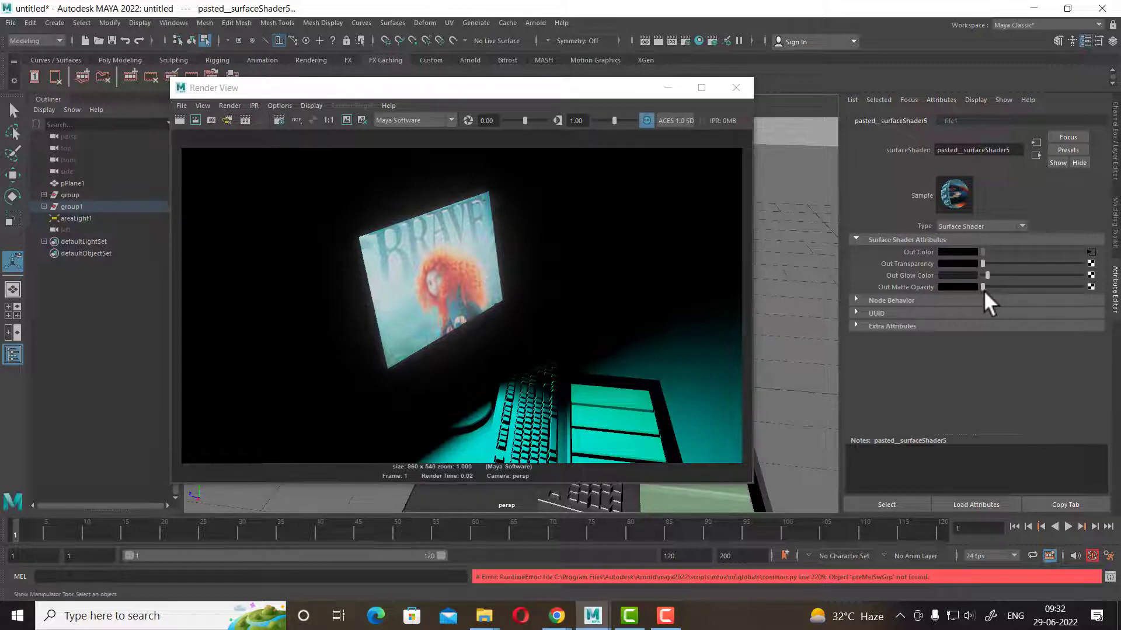
pyautogui.click(178, 119)
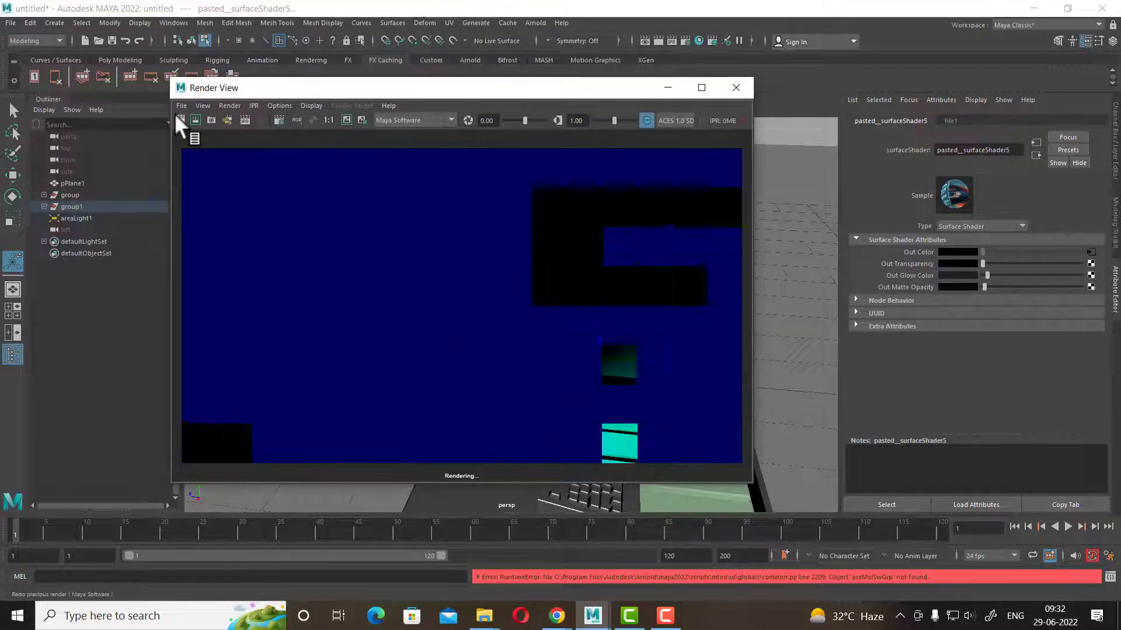
pyautogui.click(985, 271)
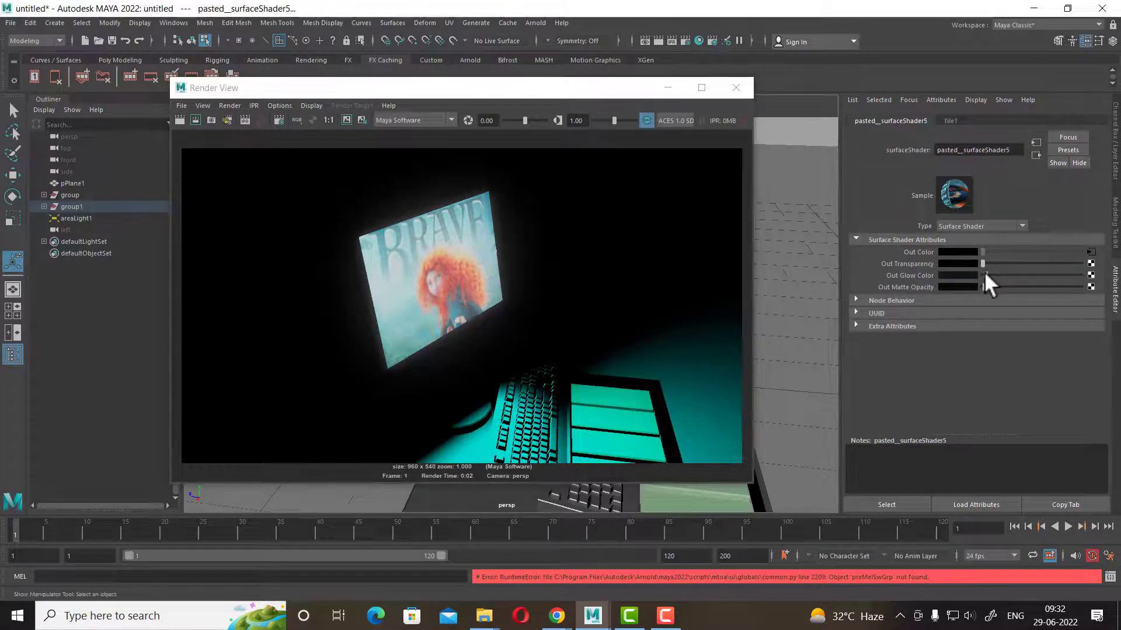
pyautogui.click(179, 119)
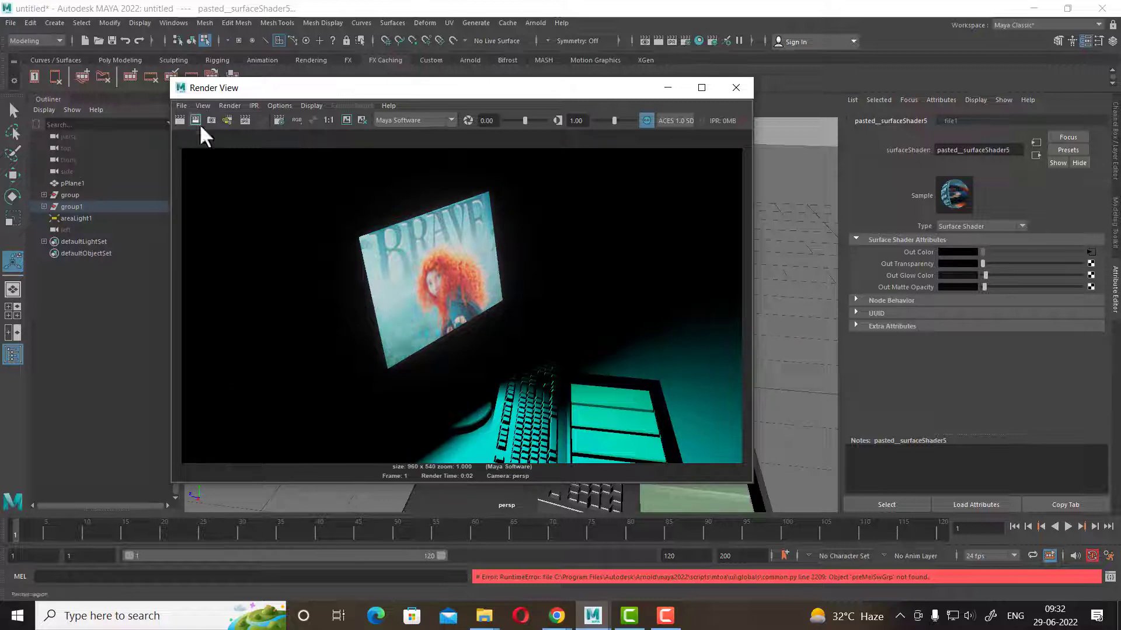
# - Add a spot light beside the cash register and raise it with the Move tool
pyautogui.click(737, 86)
pyautogui.moveTo(629, 238)
pyautogui.keyDown('alt'); pyautogui.mouseDown()
pyautogui.moveTo(725, 275)
pyautogui.moveTo(692, 258)
pyautogui.mouseUp(); pyautogui.keyUp('alt')
pyautogui.click(693, 204)
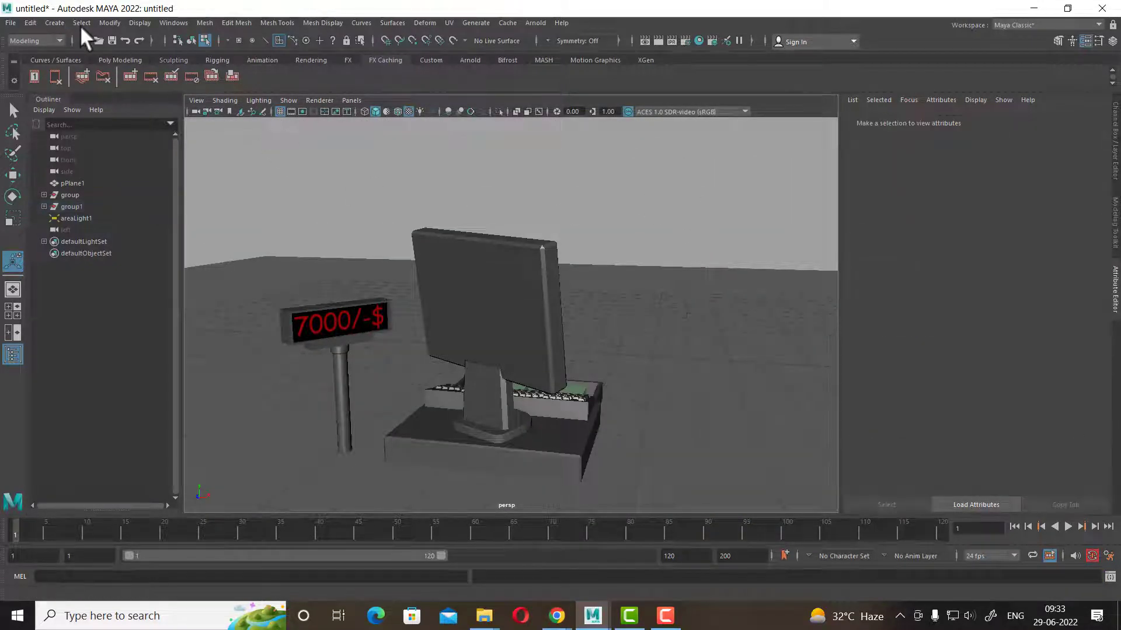
pyautogui.click(59, 22)
pyautogui.moveTo(71, 88)
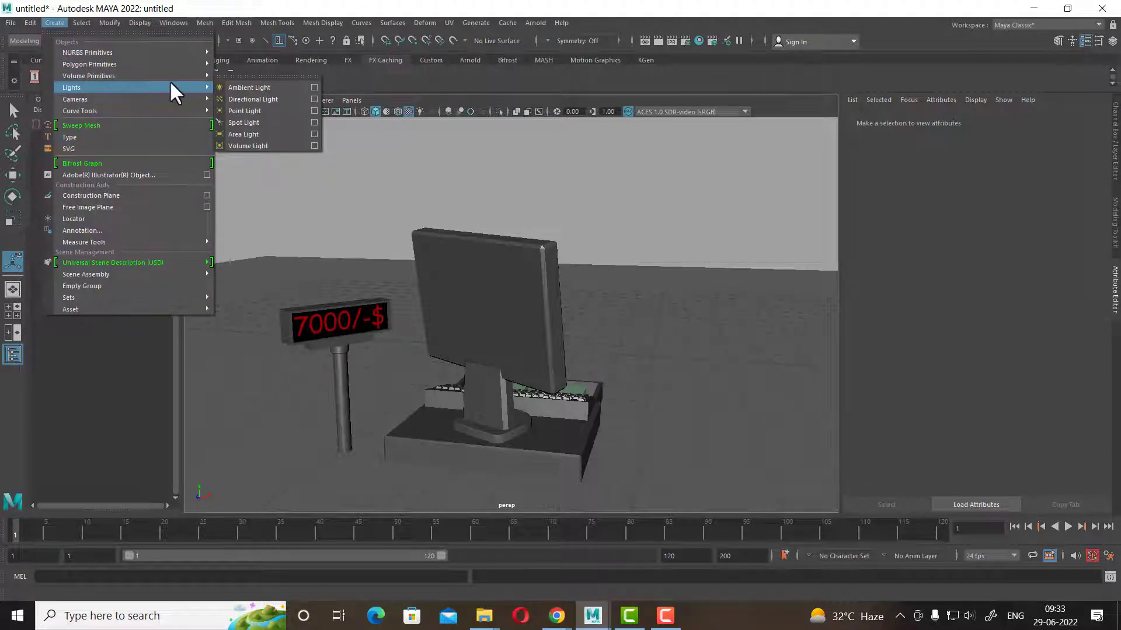
pyautogui.click(268, 123)
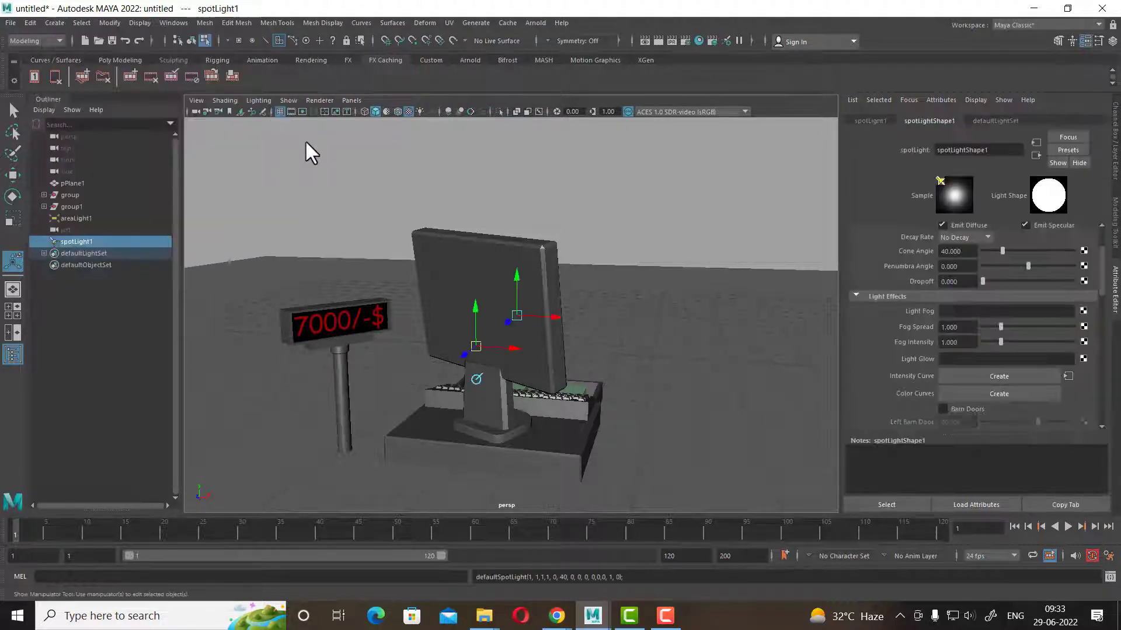
pyautogui.moveTo(308, 150)
pyautogui.keyDown('alt'); pyautogui.mouseDown()
pyautogui.moveTo(512, 400)
pyautogui.moveTo(616, 371)
pyautogui.mouseUp(); pyautogui.keyUp('alt')
pyautogui.press('w')
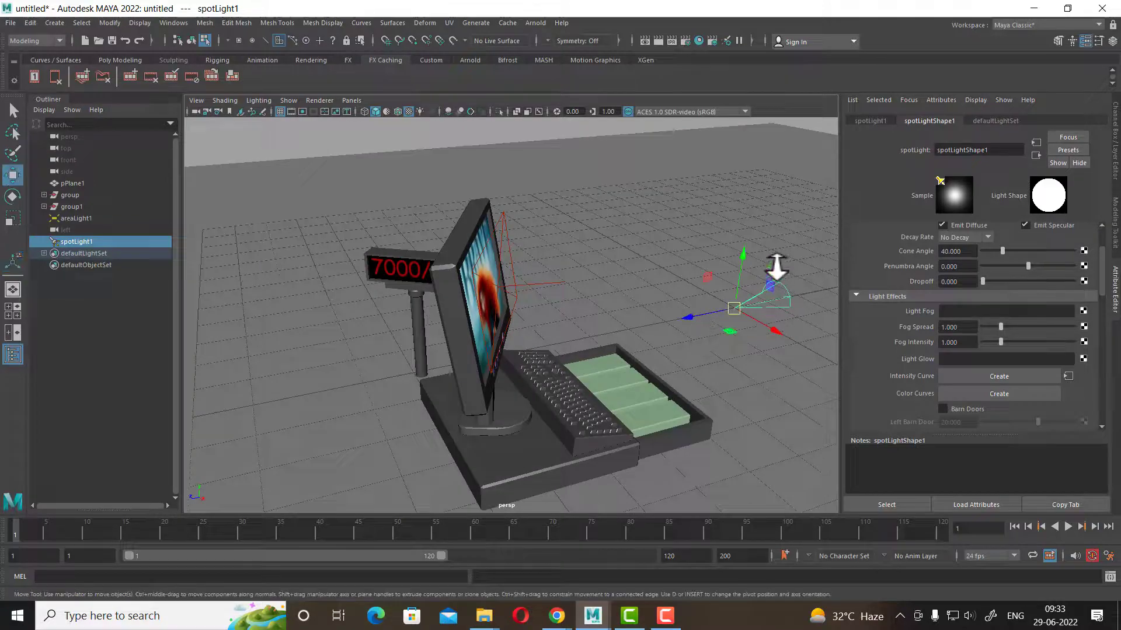
pyautogui.moveTo(739, 268)
pyautogui.mouseDown()
pyautogui.moveTo(741, 252)
pyautogui.moveTo(620, 314)
pyautogui.mouseUp()
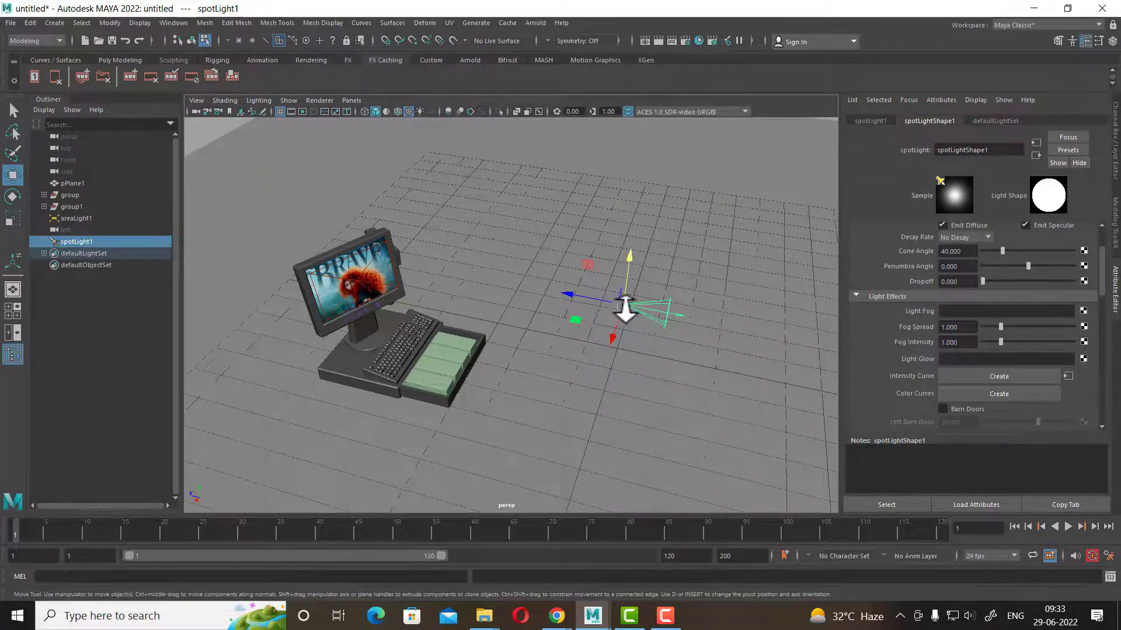
# - Enable the spot light's barn doors and set Left, Right, Top and Bottom to 10
pyautogui.scroll(2, 631, 318)
pyautogui.moveTo(635, 330)
pyautogui.keyDown('alt'); pyautogui.mouseDown(button='right')
pyautogui.moveTo(591, 310)
pyautogui.moveTo(638, 350)
pyautogui.moveTo(743, 352)
pyautogui.mouseUp(button='right'); pyautogui.keyUp('alt')
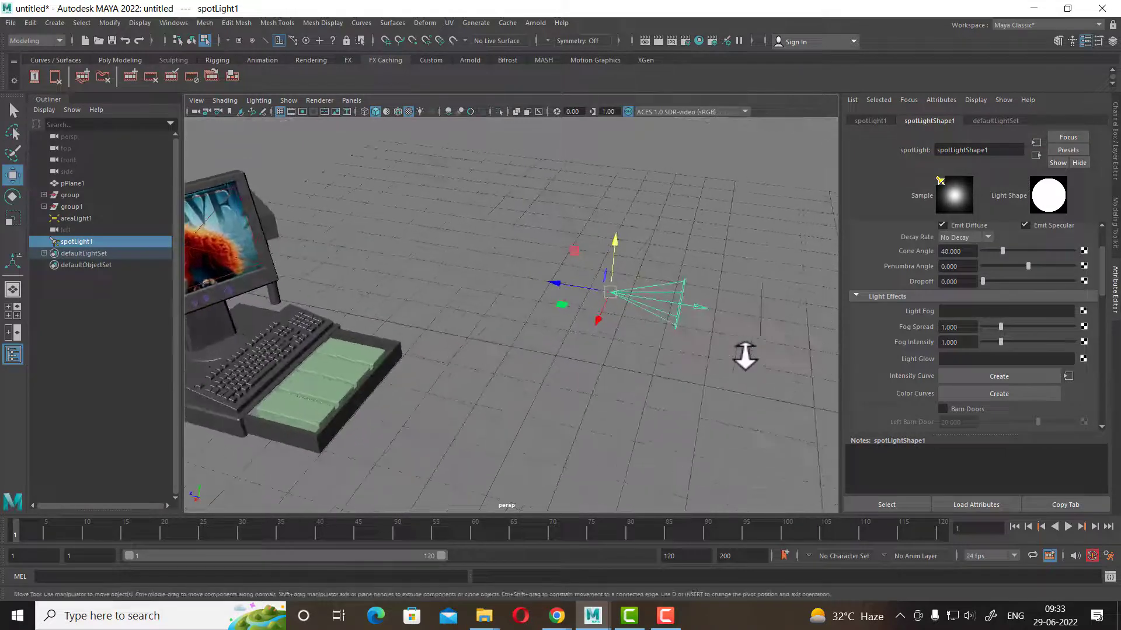
pyautogui.click(950, 408)
pyautogui.scroll(-3, 1057, 374)
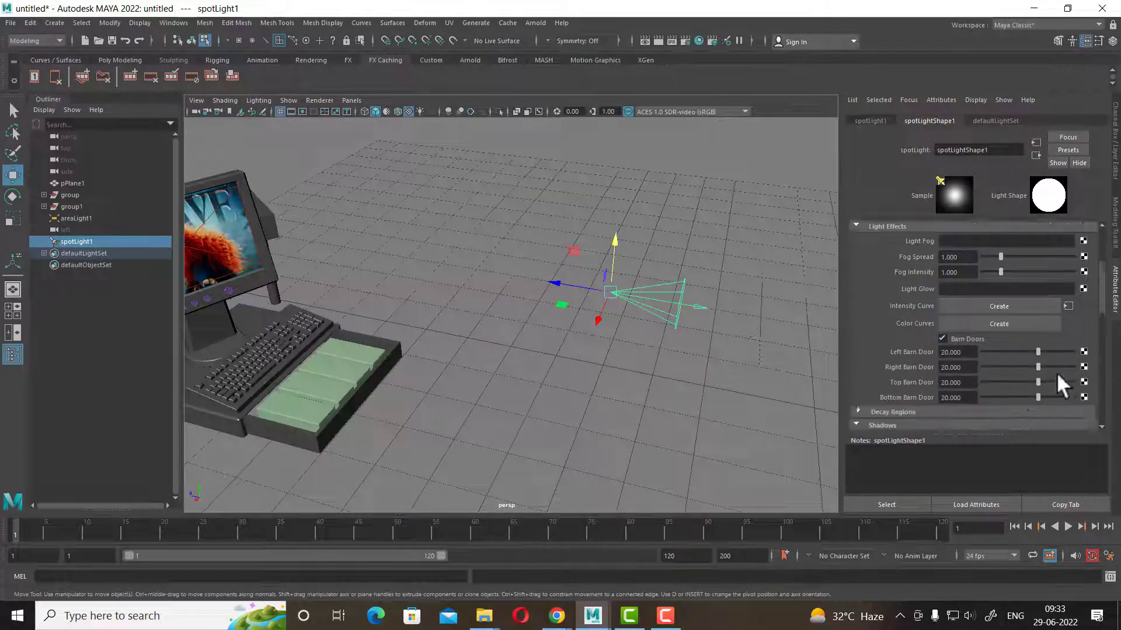
pyautogui.moveTo(973, 317); pyautogui.dragTo(863, 319)
pyautogui.write('10')
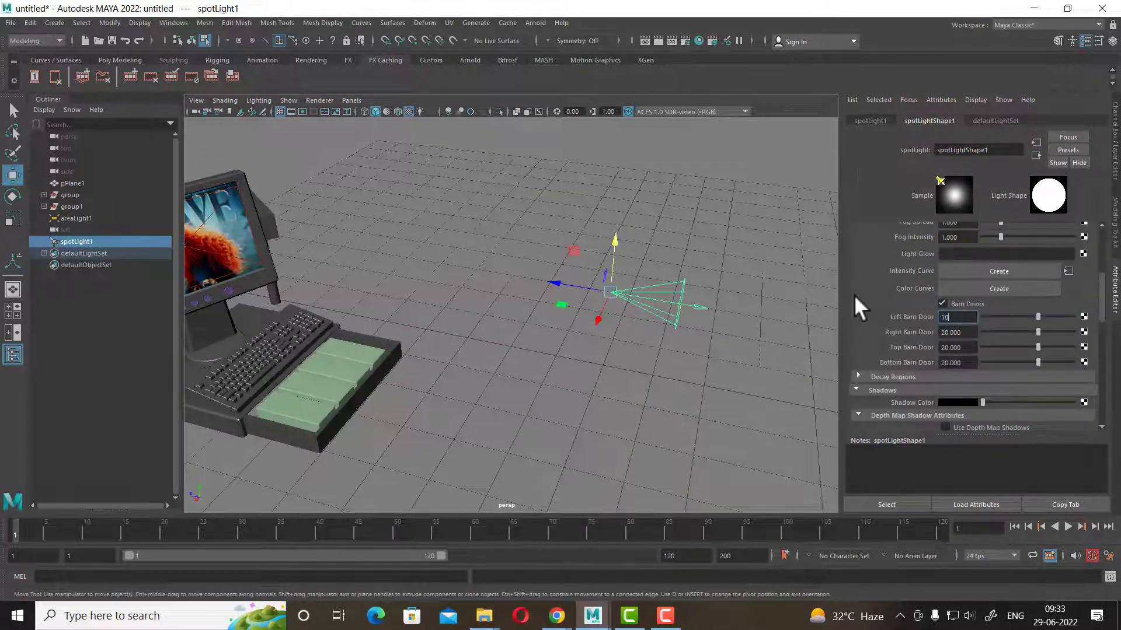
pyautogui.press('Tab')
pyautogui.write('10')
pyautogui.press('Tab')
pyautogui.write('10')
pyautogui.press('Tab')
pyautogui.write('10')
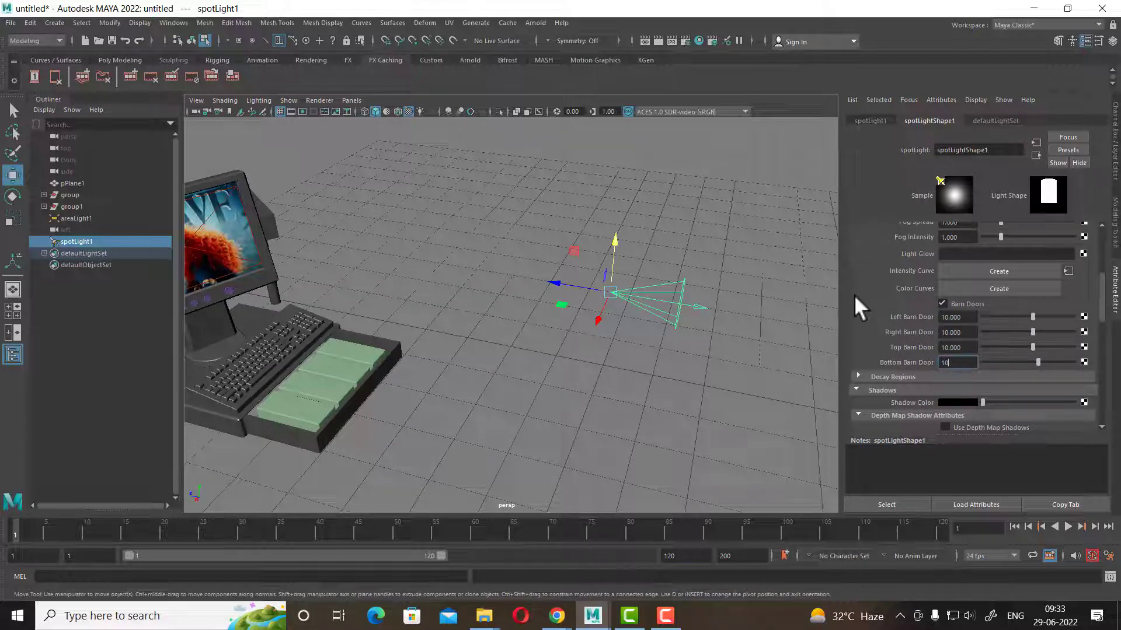
pyautogui.press('Return')
# - Test-render the new spot light, then raise and tilt it
pyautogui.click(646, 38)
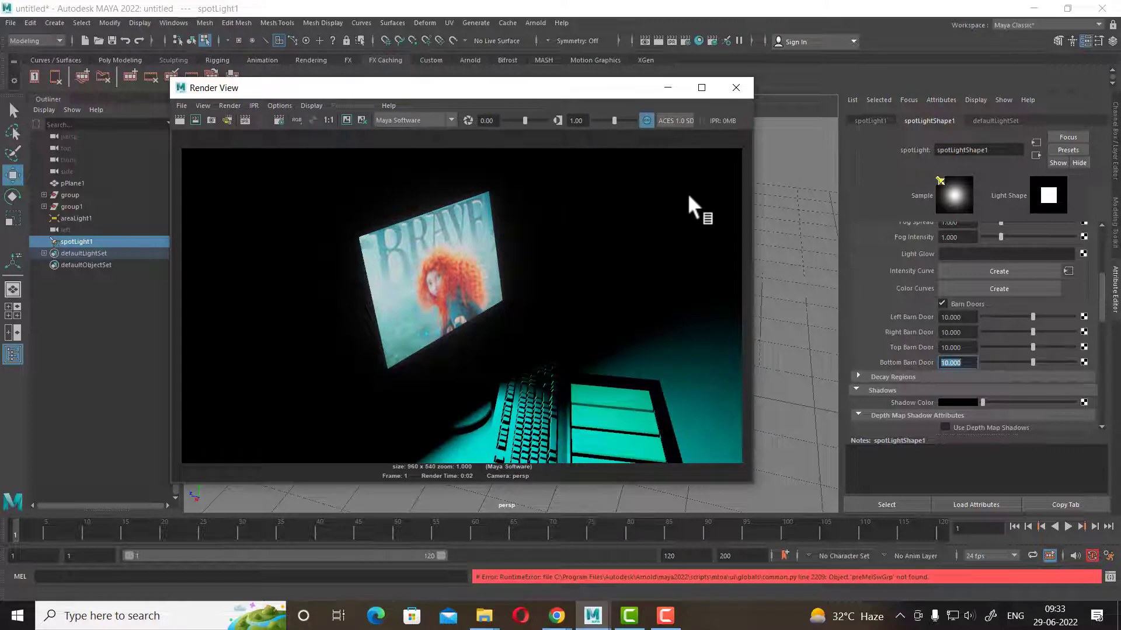
pyautogui.click(180, 120)
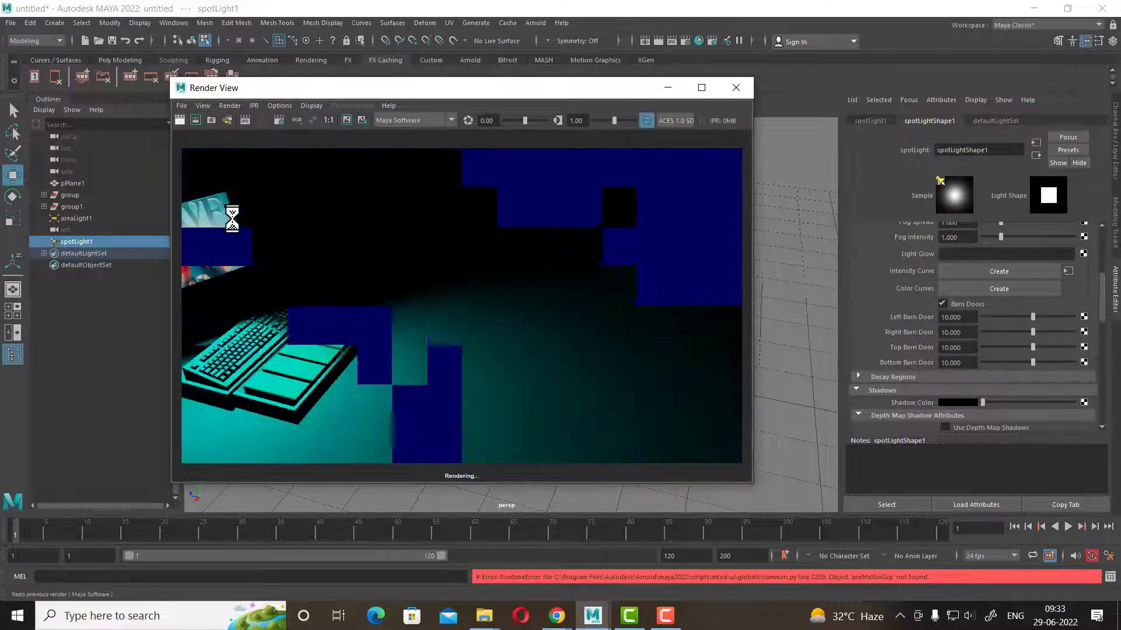
pyautogui.click(735, 87)
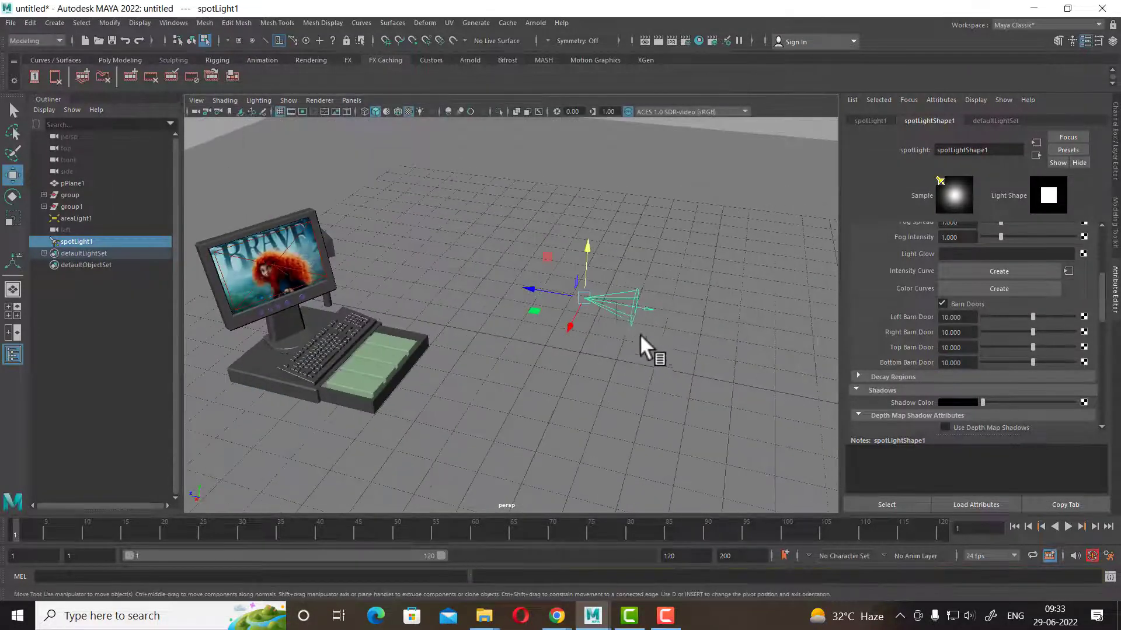
pyautogui.moveTo(596, 240); pyautogui.dragTo(585, 196)
pyautogui.press('e')
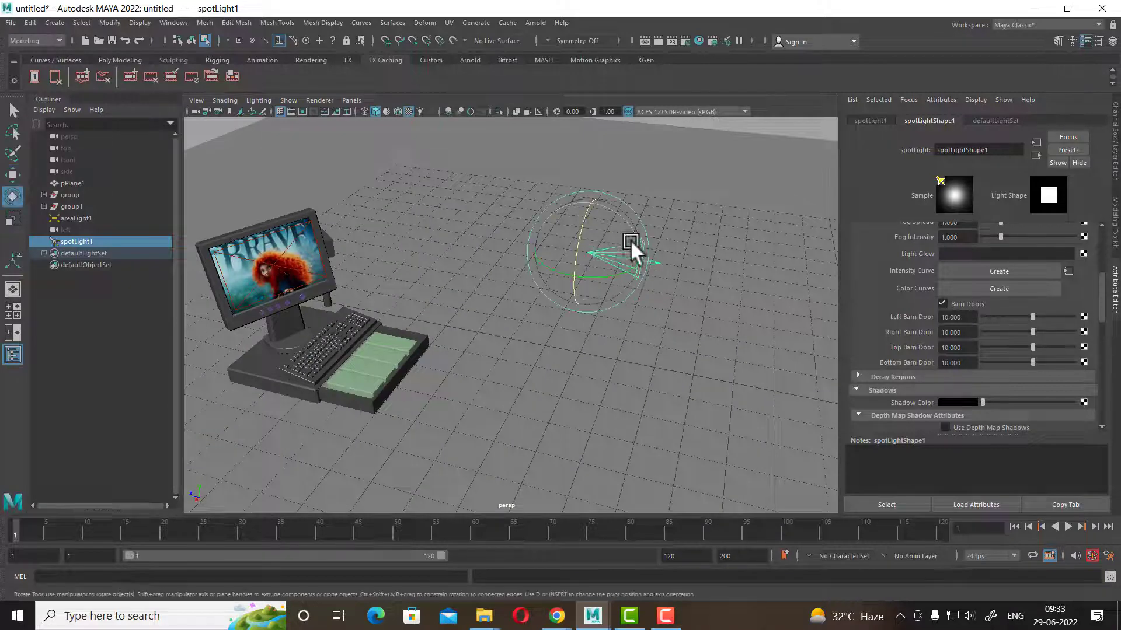
pyautogui.moveTo(630, 240); pyautogui.dragTo(629, 226)
# - Set spotLight1's intensity to 4 and render a test frame
pyautogui.scroll(5, 1031, 373)
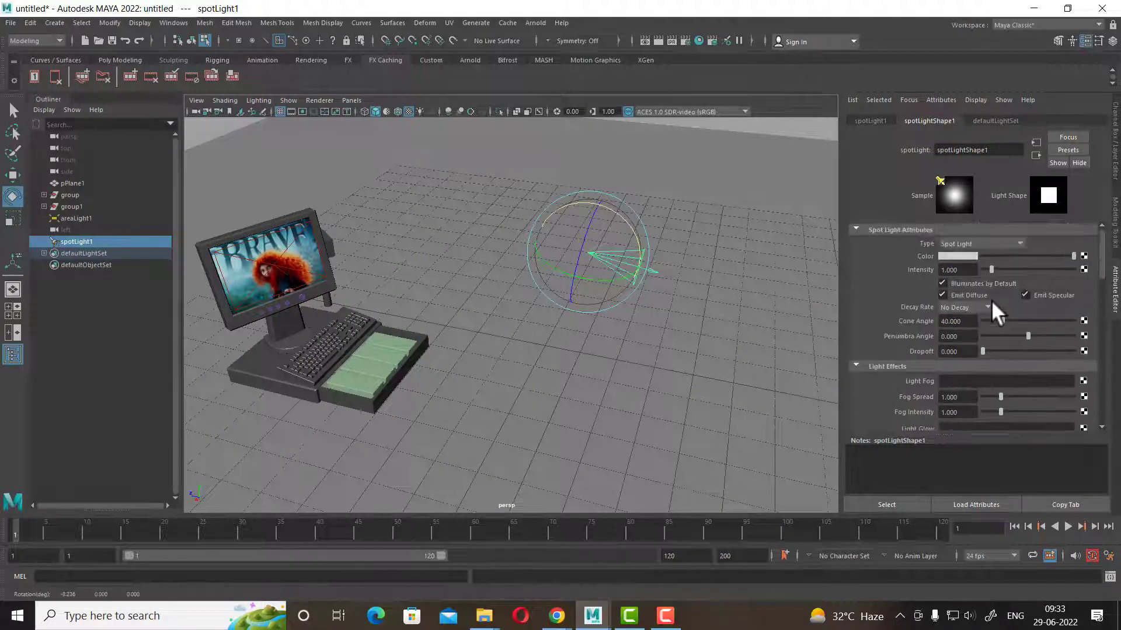
pyautogui.click(972, 270)
pyautogui.write('4')
pyautogui.press('Return')
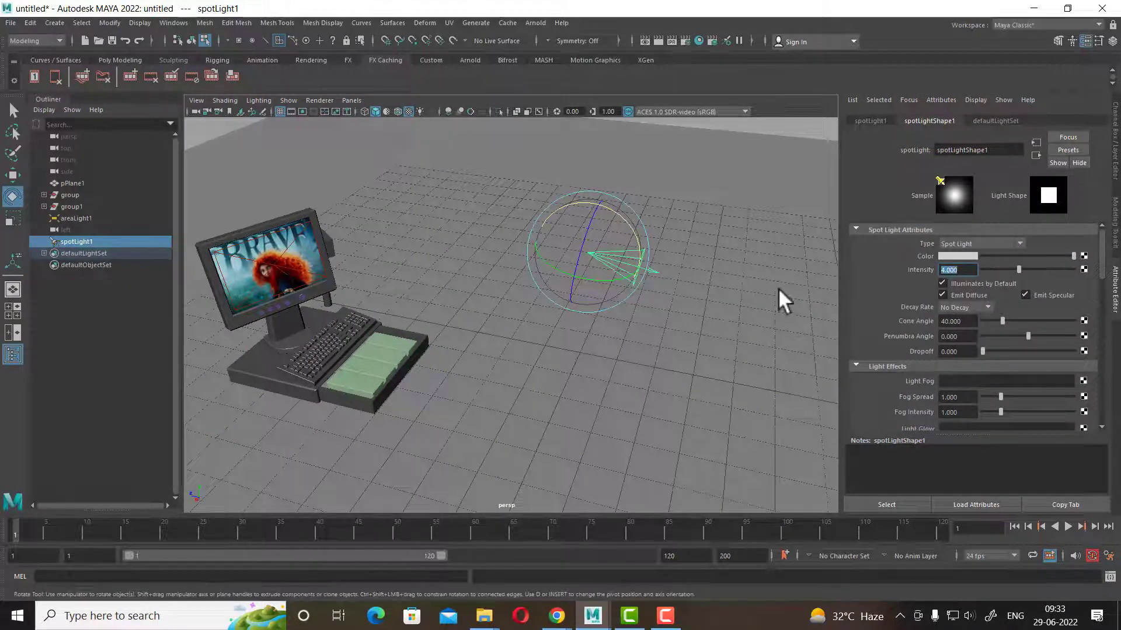
pyautogui.click(658, 41)
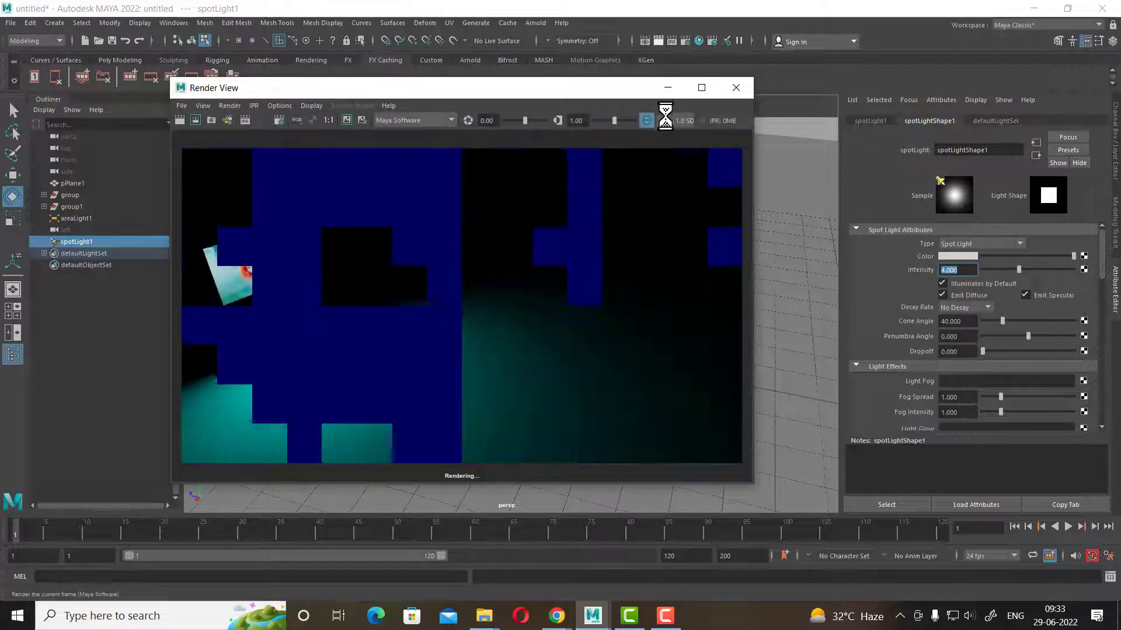
pyautogui.click(735, 88)
# - Turn off Illuminates by Default on areaLight1 and test-render the result
pyautogui.click(274, 265)
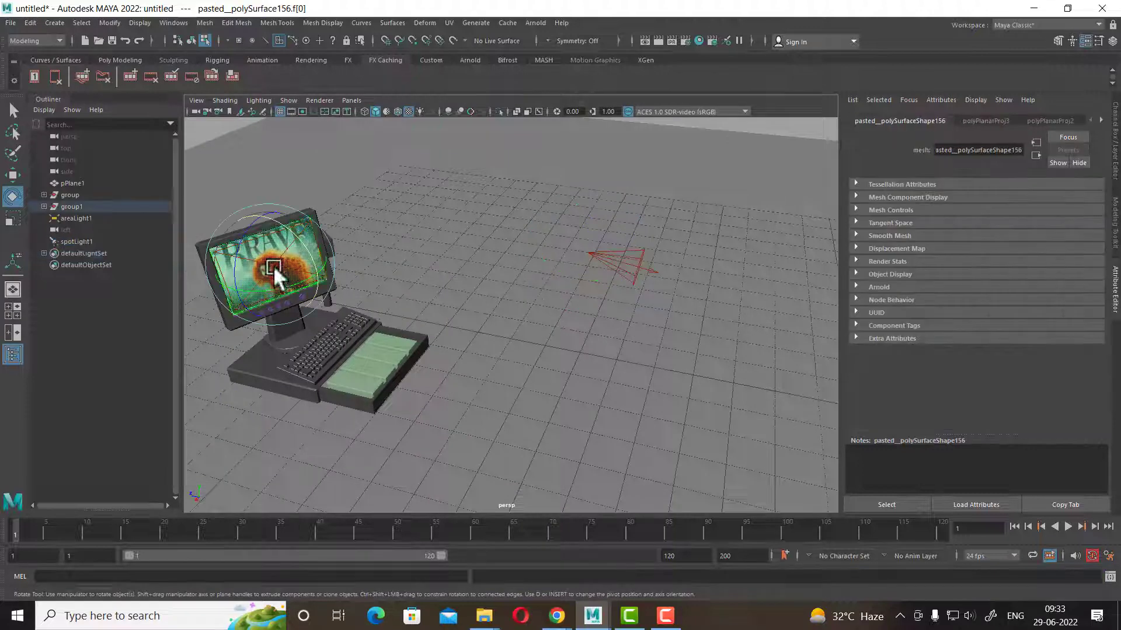
pyautogui.click(76, 218)
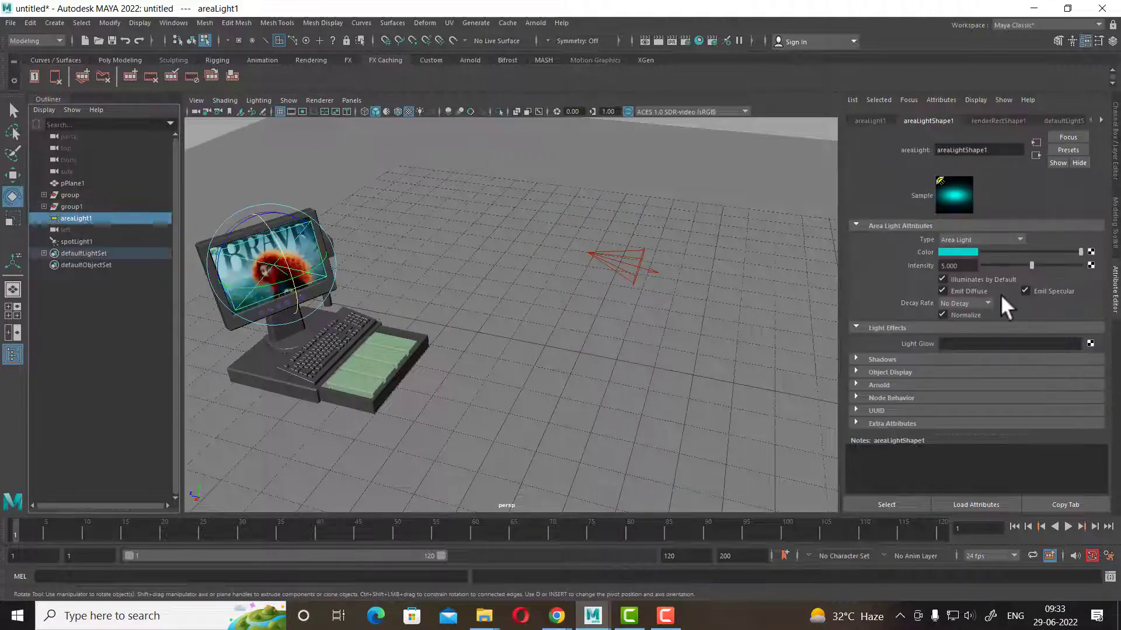
pyautogui.click(957, 280)
pyautogui.click(659, 40)
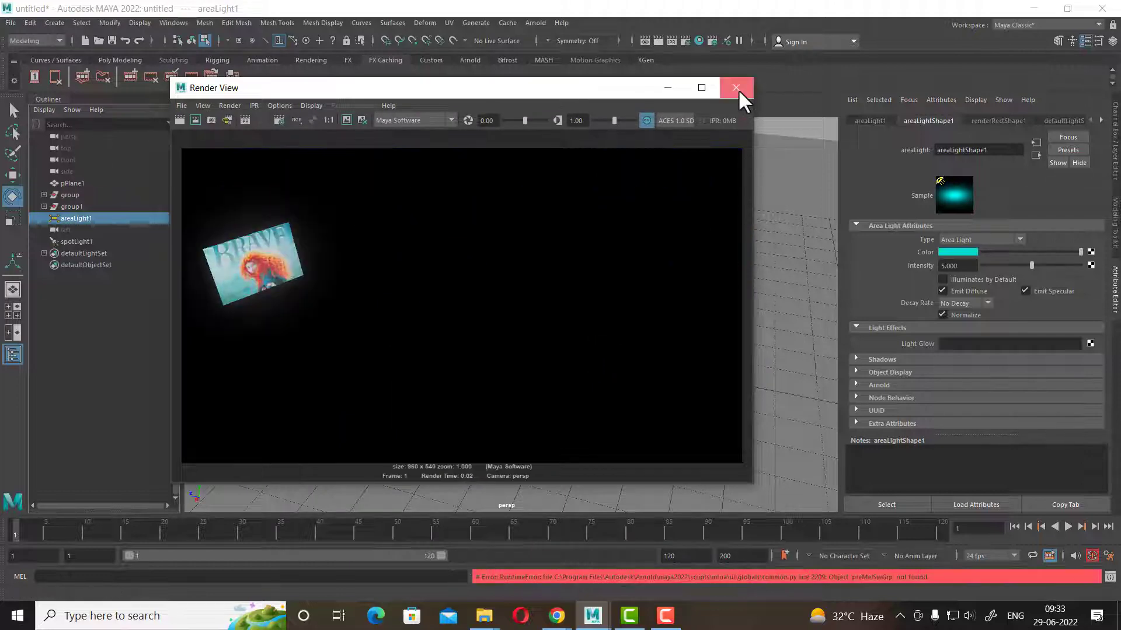
pyautogui.click(738, 90)
# - Reselect spotLight1, adjust its position and render a check frame
pyautogui.moveTo(598, 241); pyautogui.dragTo(717, 160, button='right')
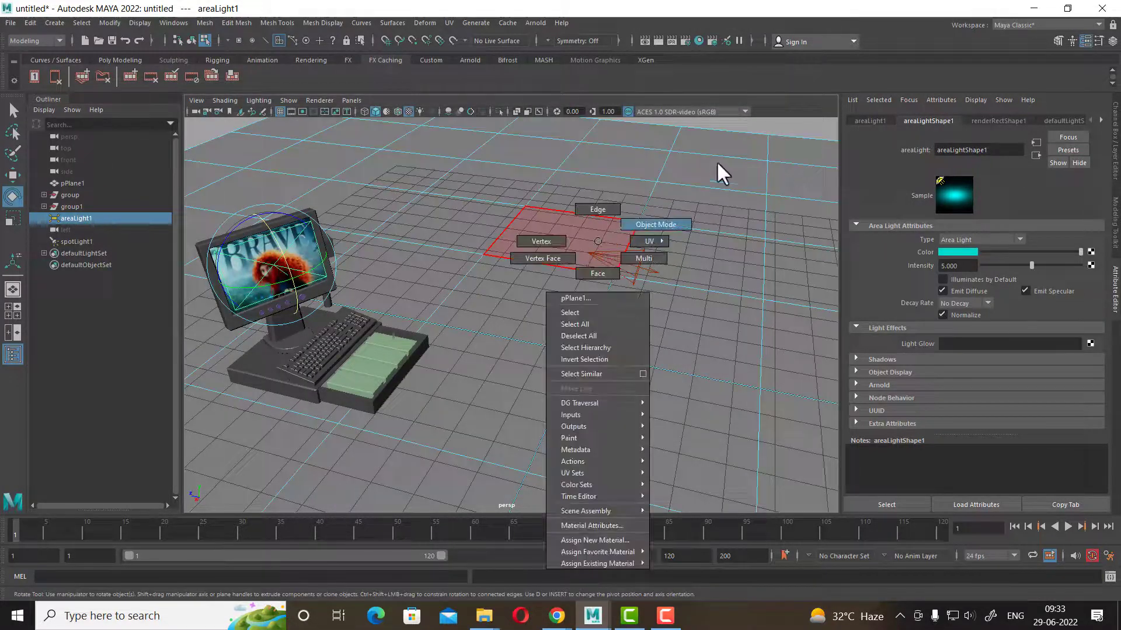
pyautogui.click(618, 263)
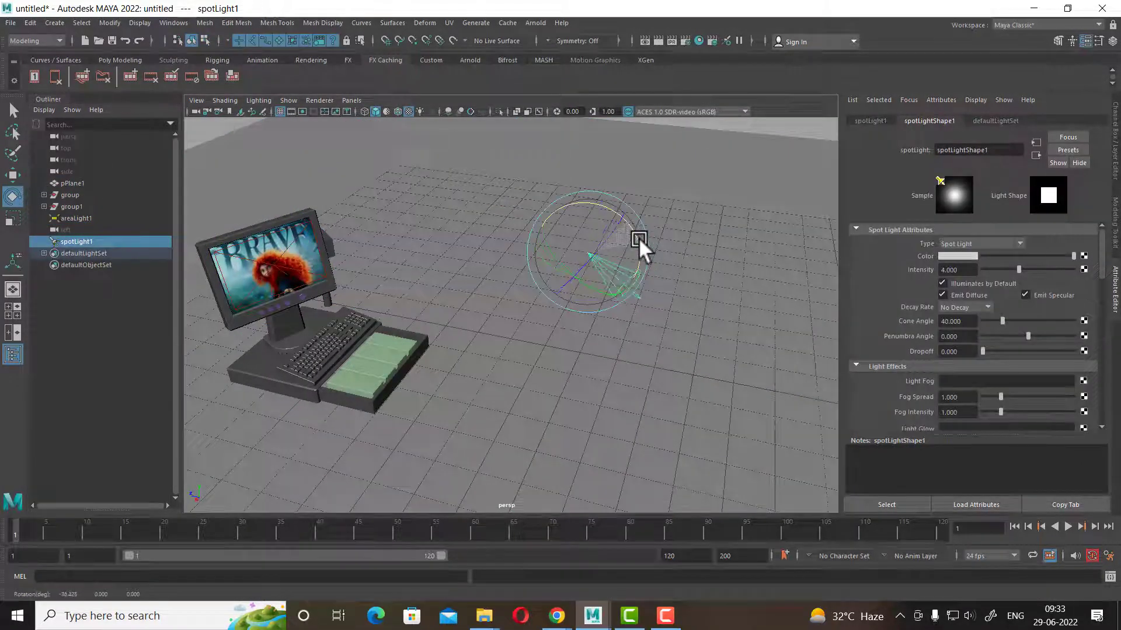
pyautogui.press('w')
pyautogui.moveTo(625, 306)
pyautogui.keyDown('alt'); pyautogui.mouseDown()
pyautogui.moveTo(622, 275)
pyautogui.moveTo(611, 282)
pyautogui.mouseUp(); pyautogui.keyUp('alt')
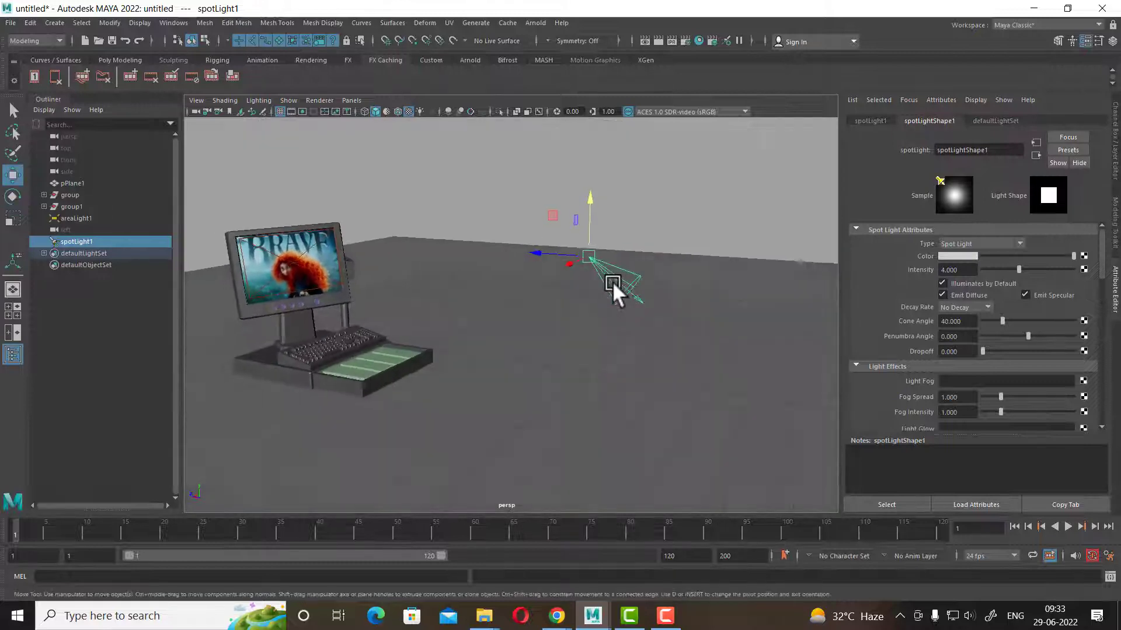
pyautogui.click(656, 40)
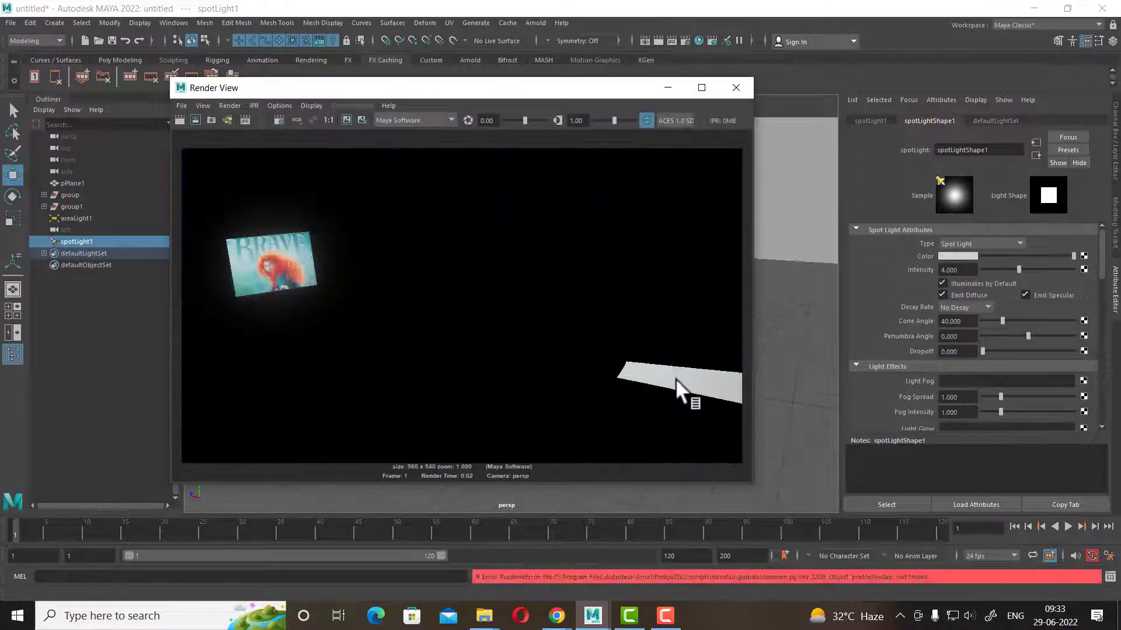
pyautogui.click(736, 88)
# - In top view, move spotLight1 over the cash-register desk and rotate it toward the desk
pyautogui.moveTo(617, 262)
pyautogui.keyDown('alt'); pyautogui.mouseDown()
pyautogui.moveTo(645, 351)
pyautogui.moveTo(508, 256)
pyautogui.mouseUp(); pyautogui.keyUp('alt')
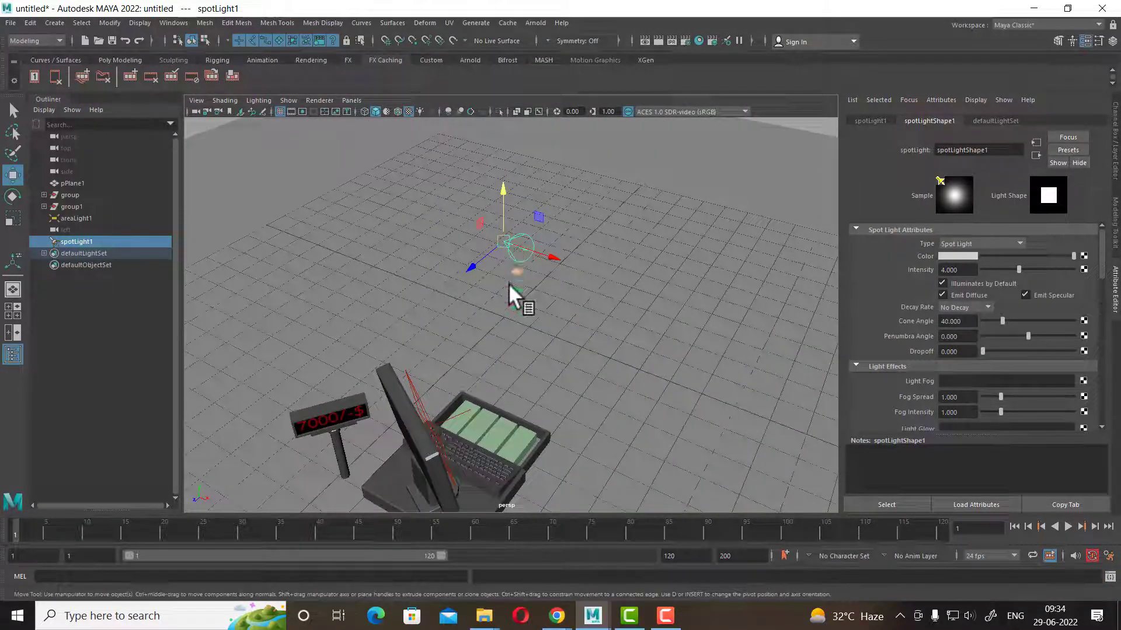
pyautogui.keyDown('shift'); pyautogui.click(422, 400); pyautogui.keyUp('shift')
pyautogui.press('space')
pyautogui.moveTo(527, 285); pyautogui.dragTo(529, 274)
pyautogui.scroll(-5, 366, 140)
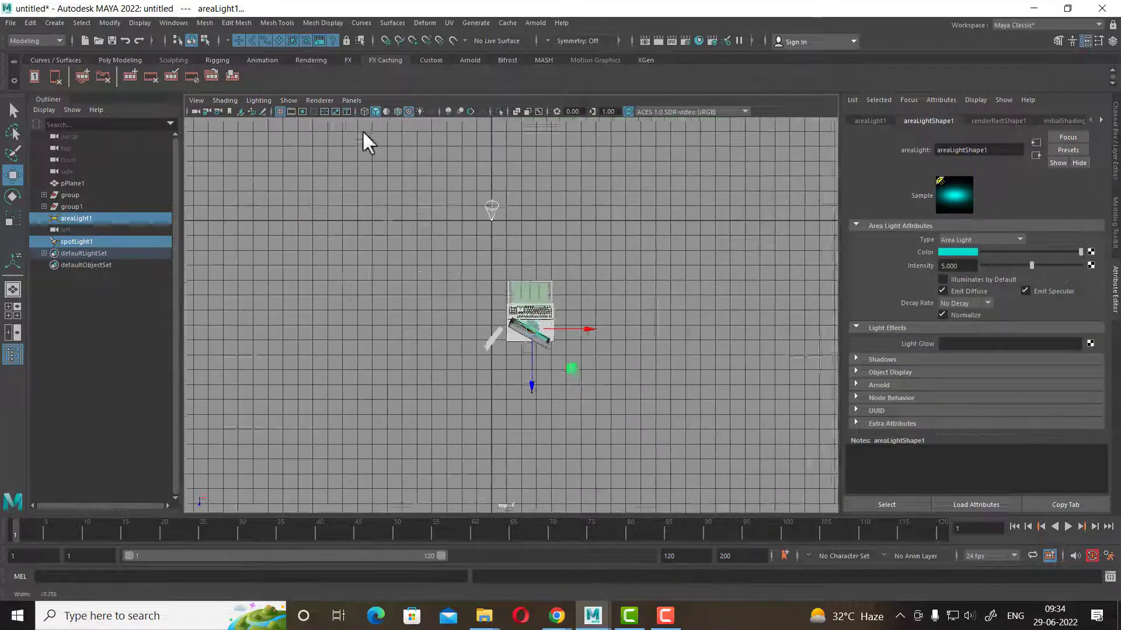
pyautogui.click(487, 187)
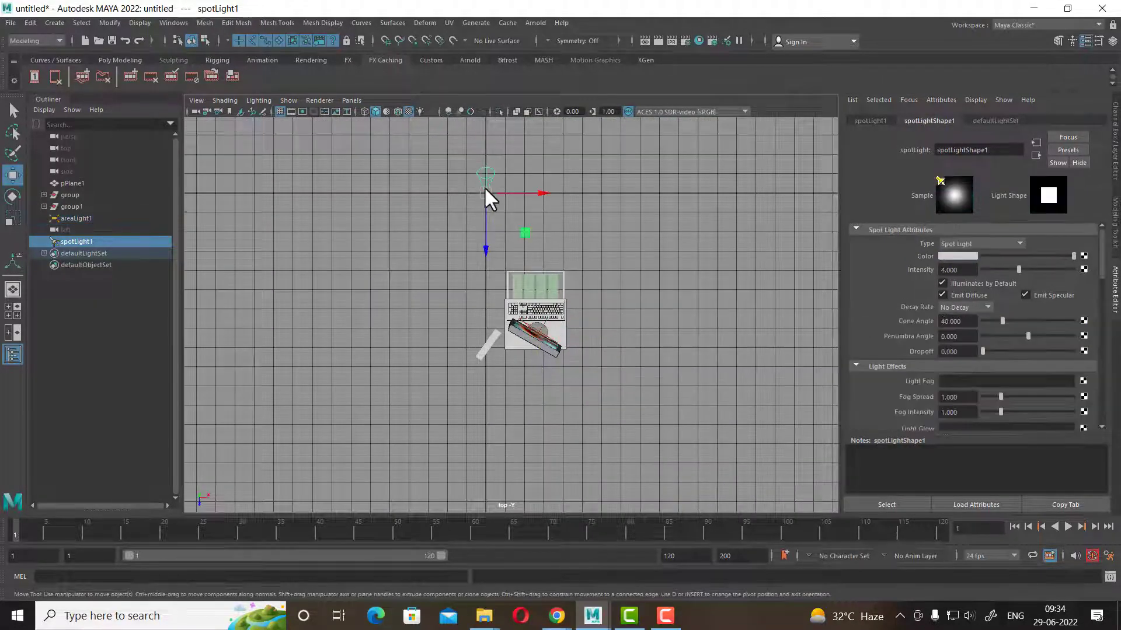
pyautogui.moveTo(486, 188)
pyautogui.mouseDown()
pyautogui.moveTo(555, 373)
pyautogui.moveTo(627, 262)
pyautogui.moveTo(583, 318)
pyautogui.moveTo(519, 315)
pyautogui.moveTo(557, 317)
pyautogui.mouseUp()
pyautogui.press('e')
pyautogui.press('space')
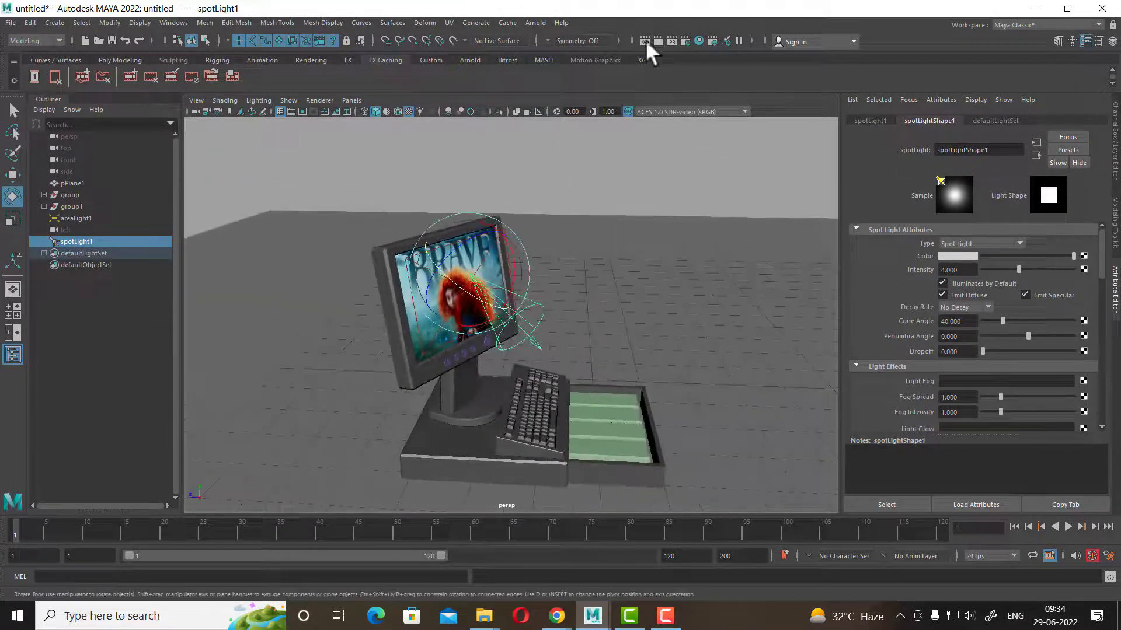
# - Render preview frames of the spot-lit desk from two viewing angles
pyautogui.click(658, 41)
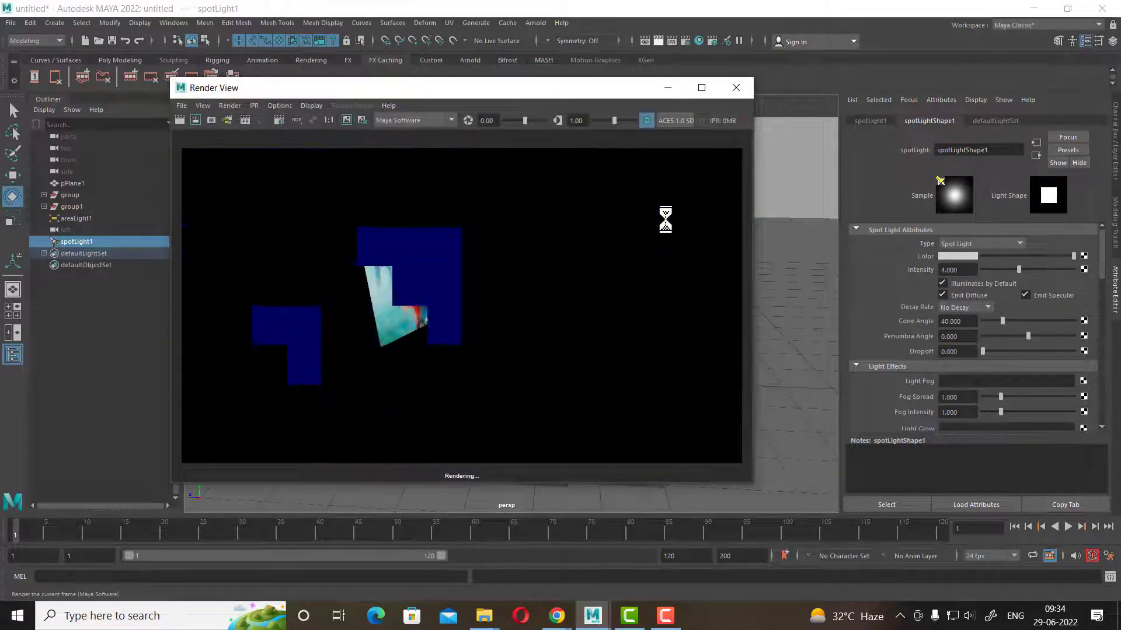
pyautogui.click(736, 87)
pyautogui.moveTo(657, 421)
pyautogui.keyDown('alt'); pyautogui.mouseDown()
pyautogui.moveTo(641, 367)
pyautogui.moveTo(562, 359)
pyautogui.mouseUp(); pyautogui.keyUp('alt')
pyautogui.click(657, 42)
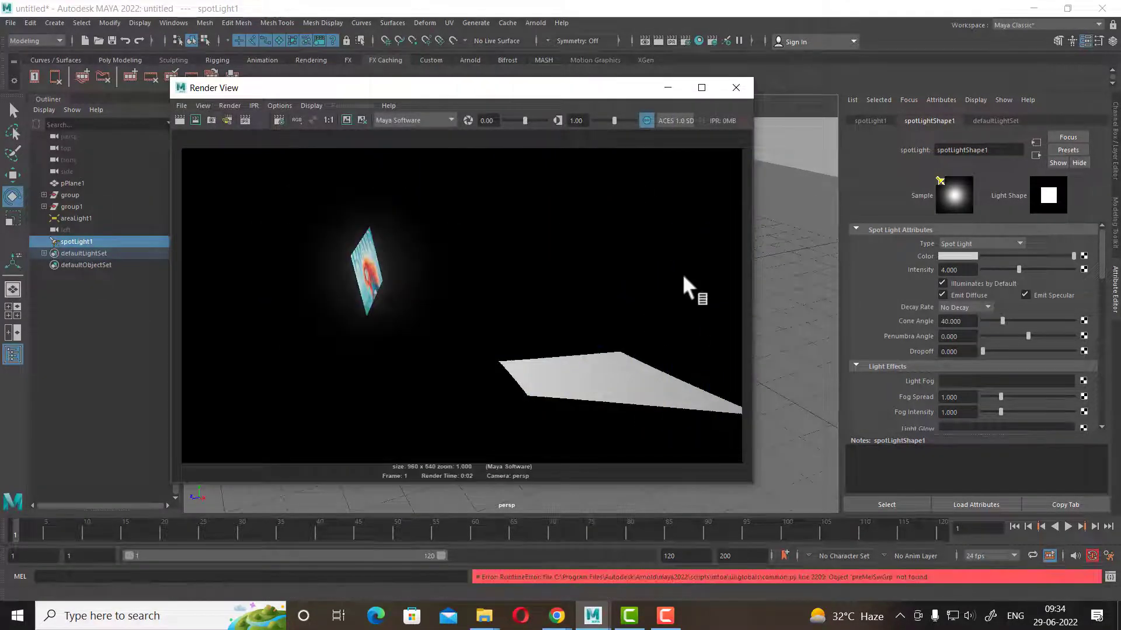
# - Set spotLight1's penumbra angle to 5 and re-render to check the softer edge
pyautogui.click(973, 337)
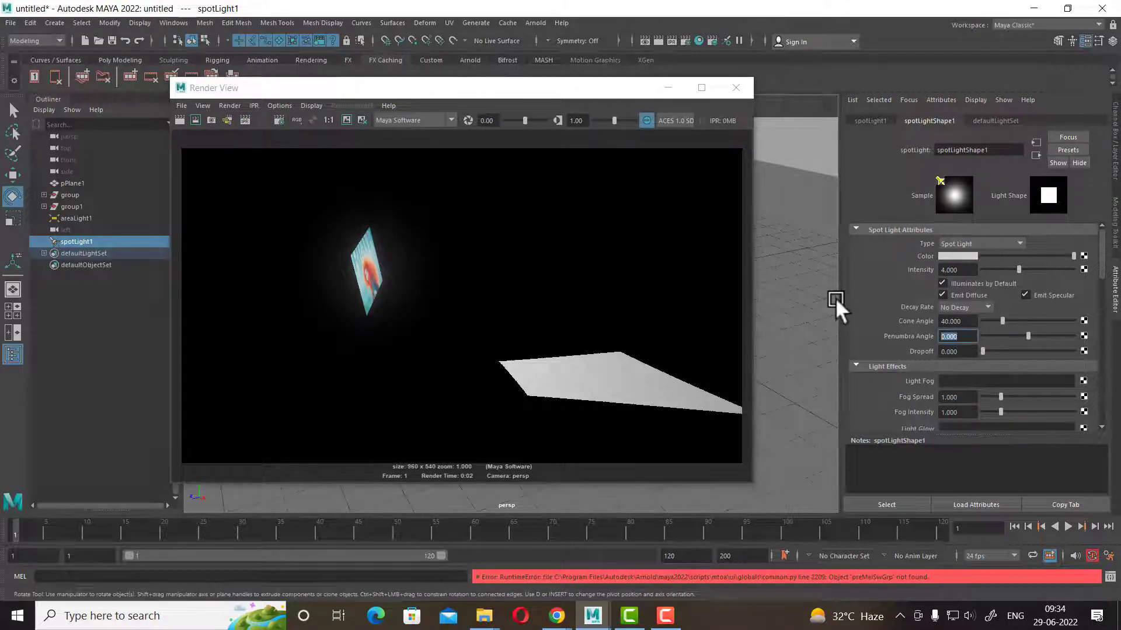
pyautogui.write('5')
pyautogui.press('Return')
pyautogui.click(178, 120)
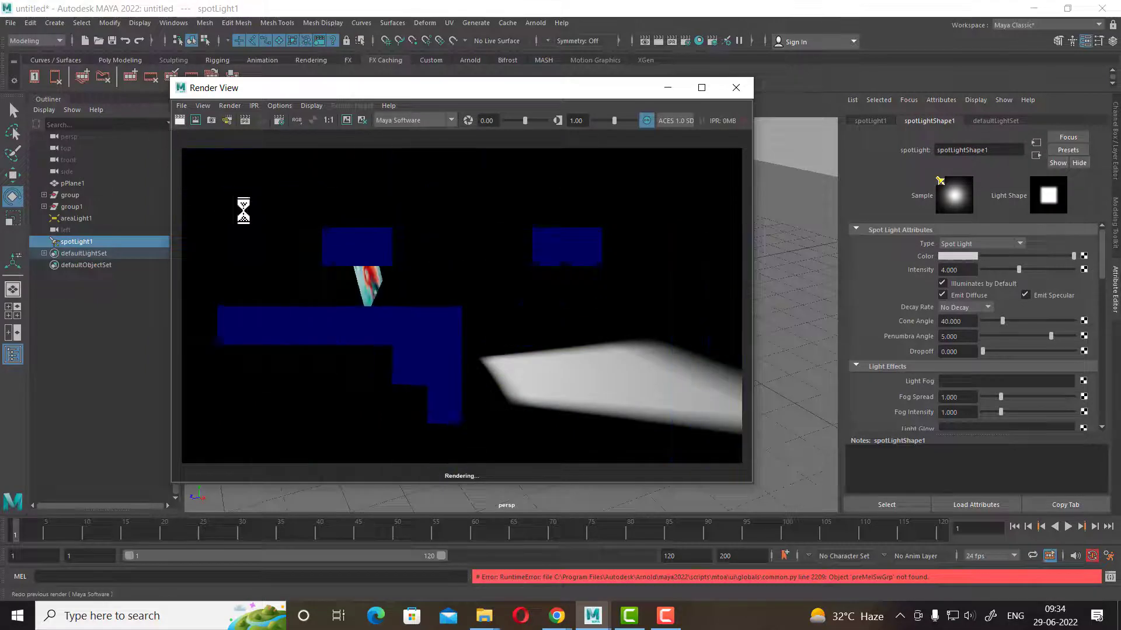
pyautogui.click(737, 88)
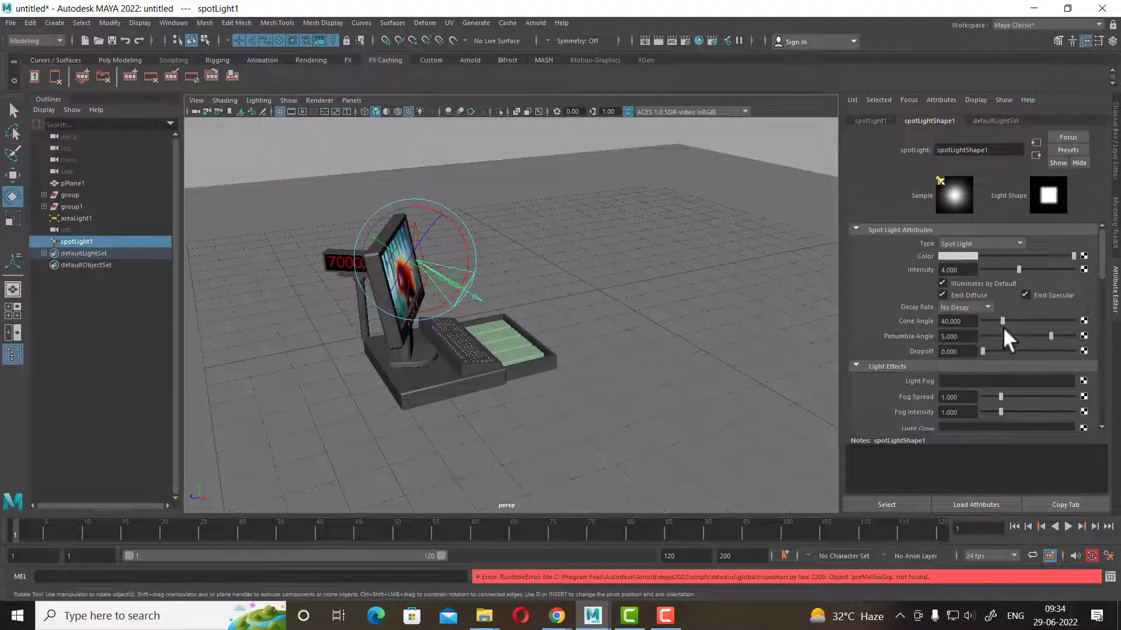
# - Widen the cone angle from 40 to 179.994, re-rendering along the way
pyautogui.moveTo(986, 320); pyautogui.dragTo(1041, 320)
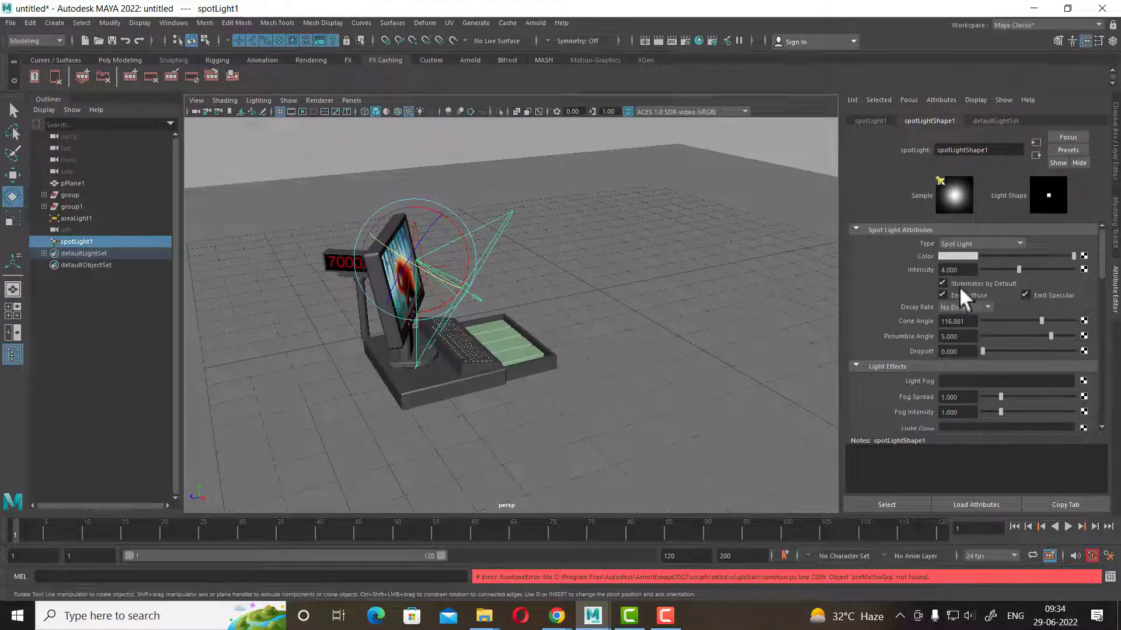
pyautogui.click(658, 38)
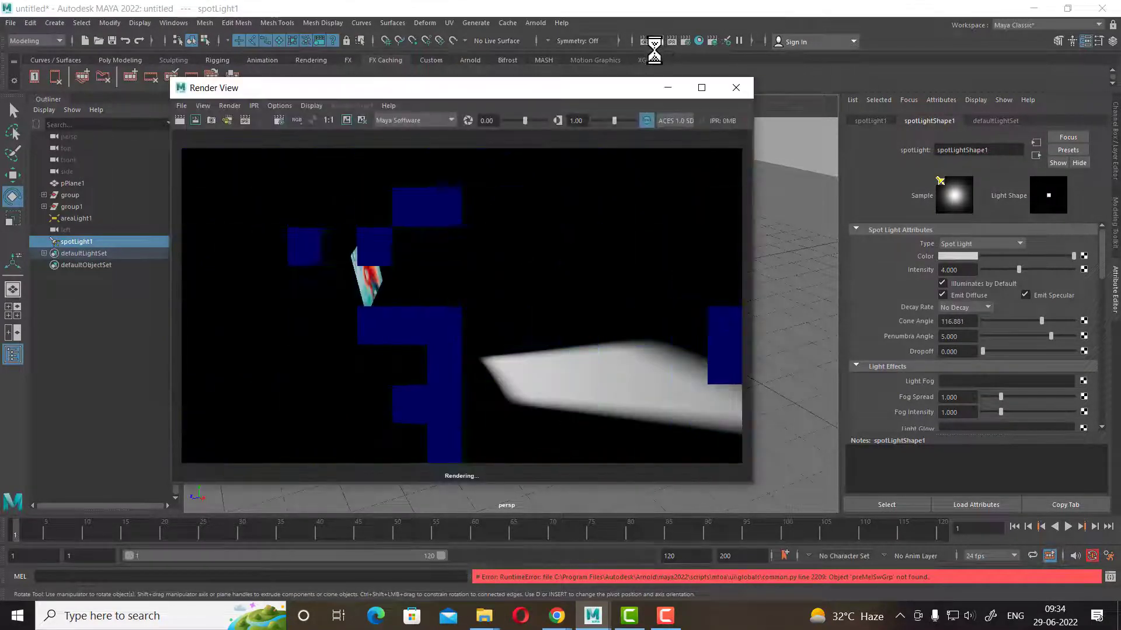
pyautogui.moveTo(1041, 321); pyautogui.dragTo(1073, 321)
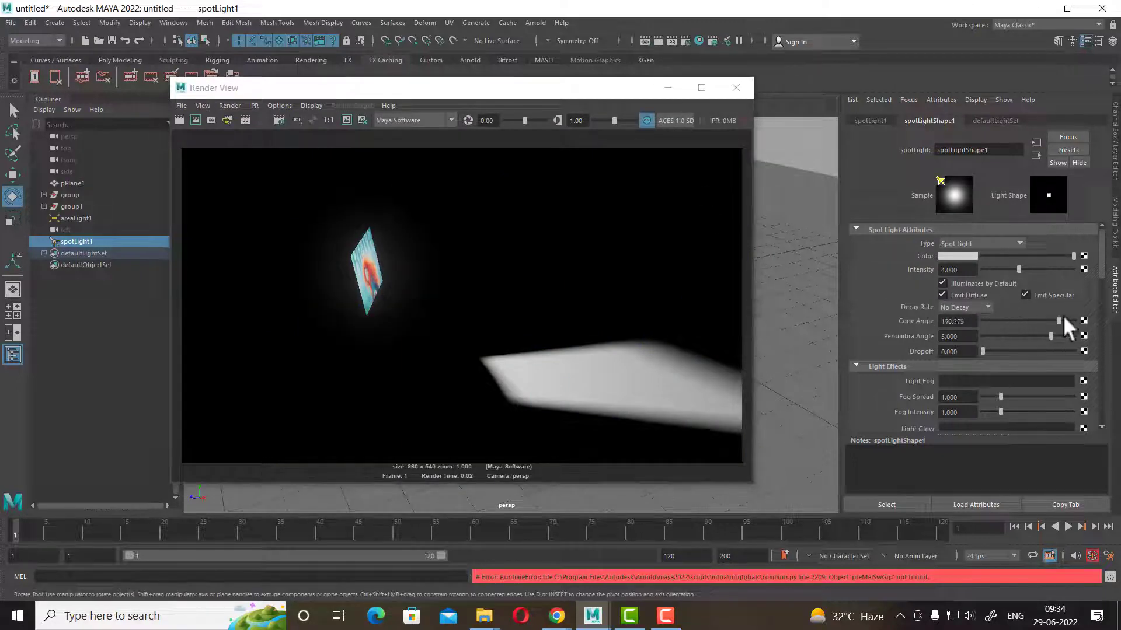
pyautogui.click(180, 120)
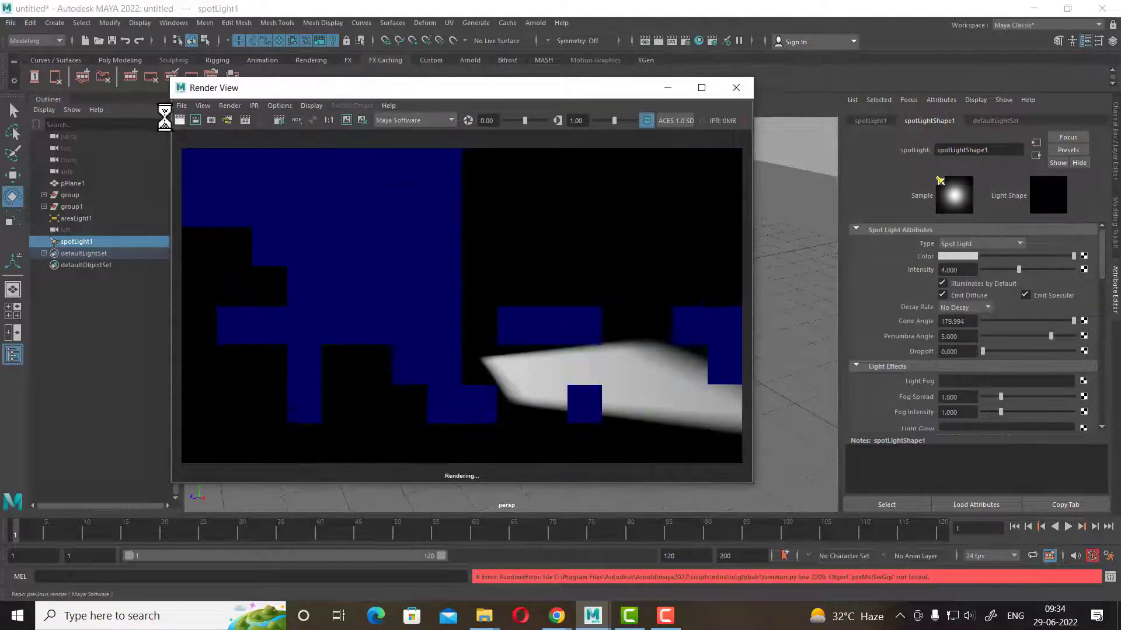
pyautogui.click(735, 87)
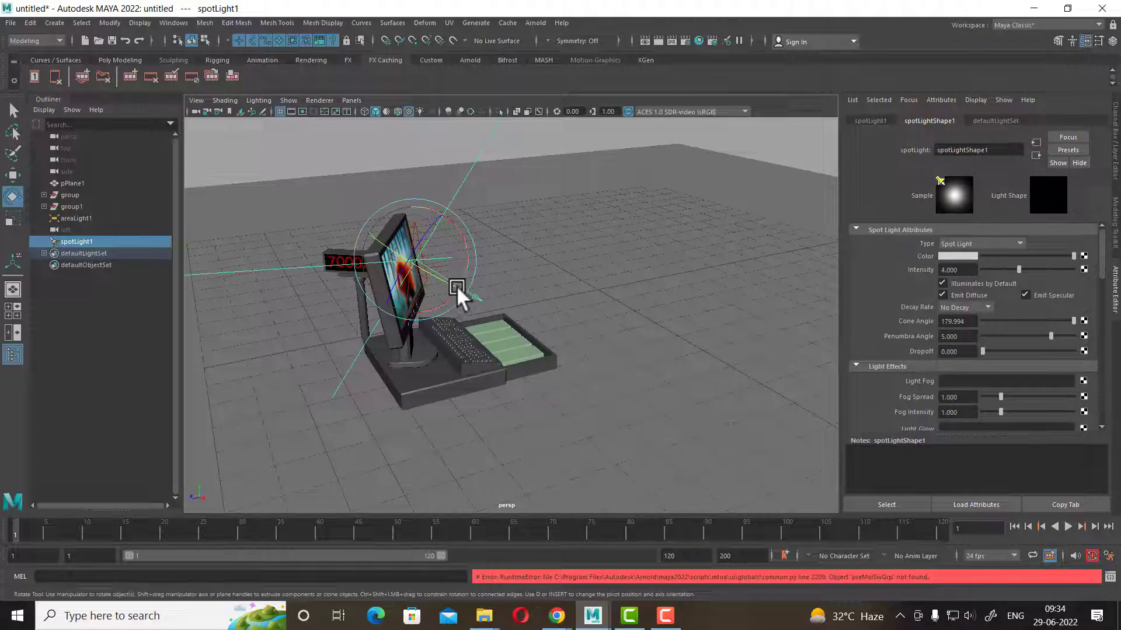
pyautogui.press('w')
pyautogui.moveTo(503, 277)
pyautogui.keyDown('alt'); pyautogui.mouseDown()
pyautogui.moveTo(475, 296)
pyautogui.moveTo(484, 292)
pyautogui.mouseUp(); pyautogui.keyUp('alt')
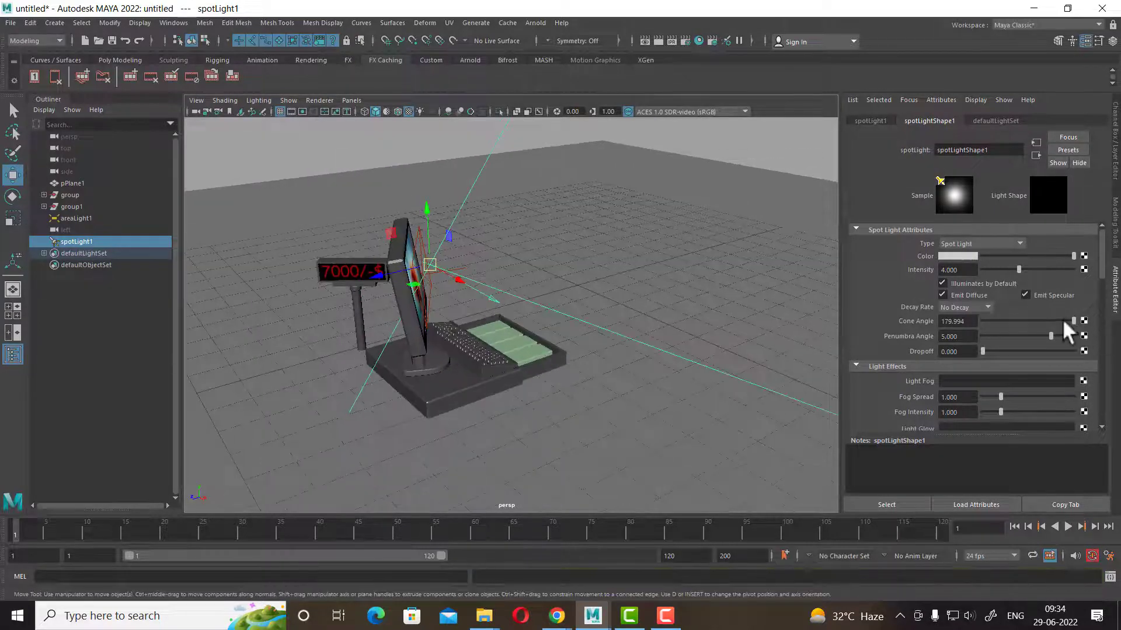
pyautogui.moveTo(1064, 322); pyautogui.dragTo(1014, 321)
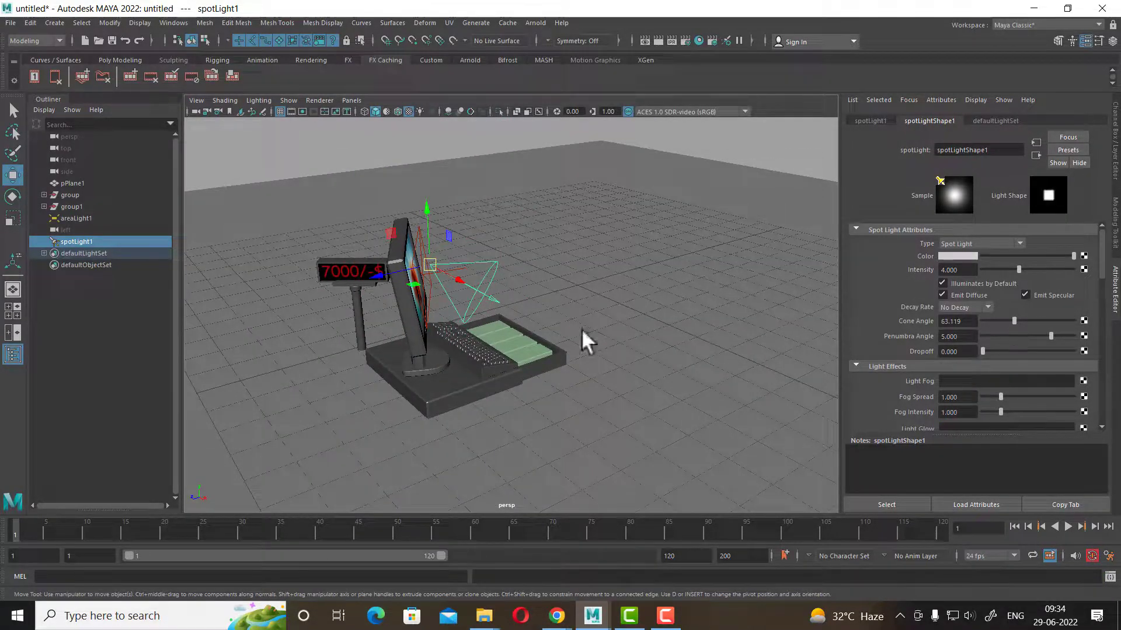
pyautogui.press('r')
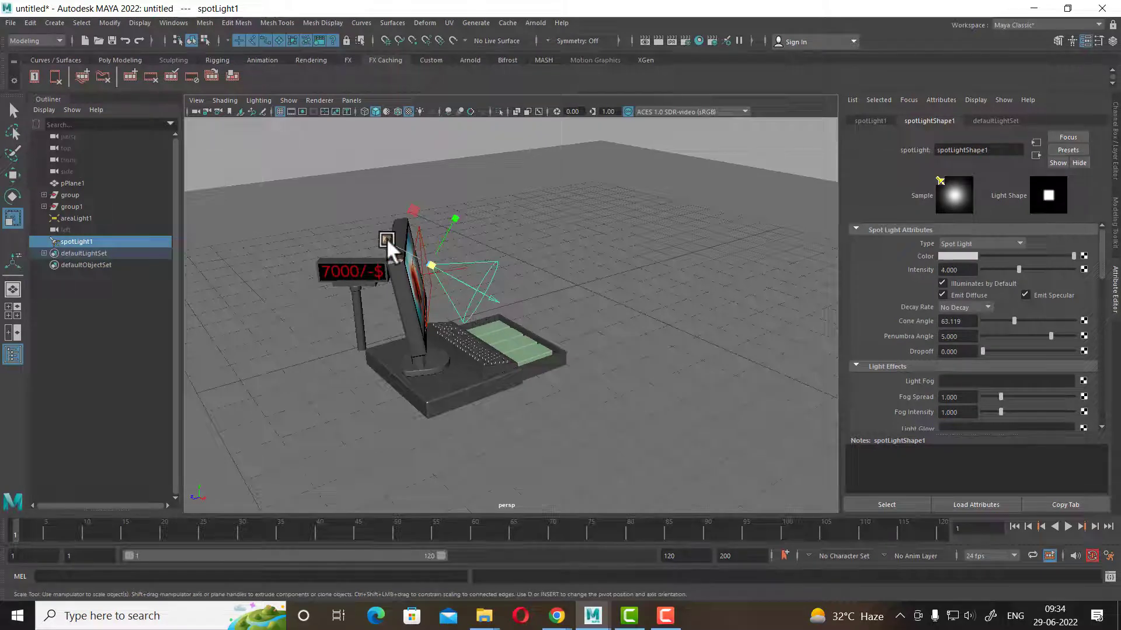
pyautogui.moveTo(386, 238)
pyautogui.mouseDown()
pyautogui.moveTo(457, 267)
pyautogui.moveTo(422, 240)
pyautogui.moveTo(471, 222)
pyautogui.mouseUp()
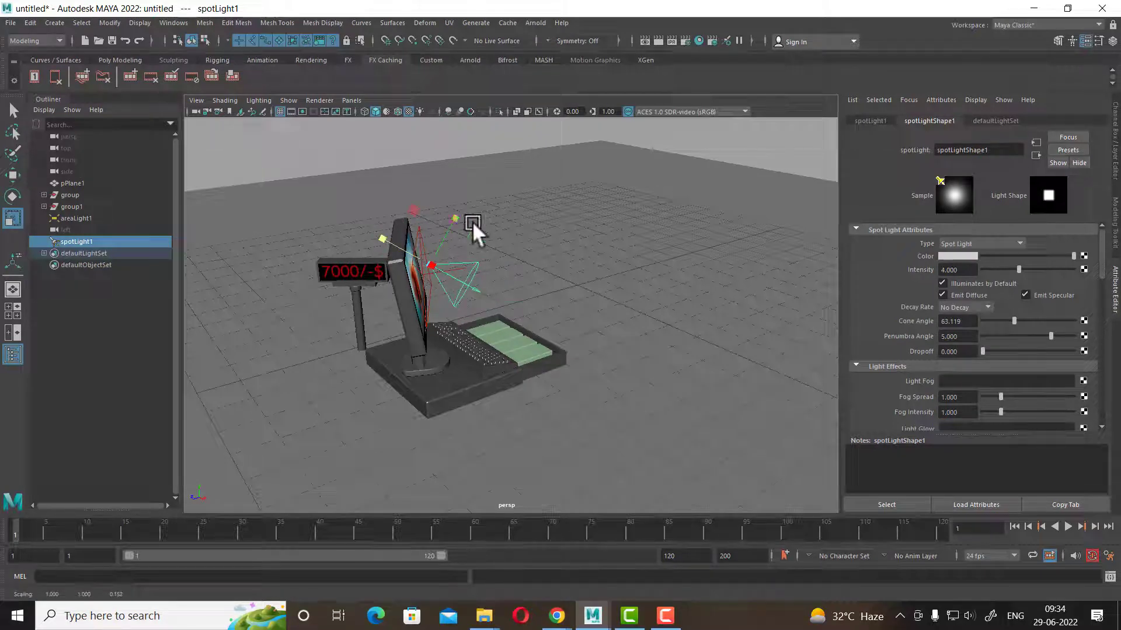
pyautogui.click(656, 41)
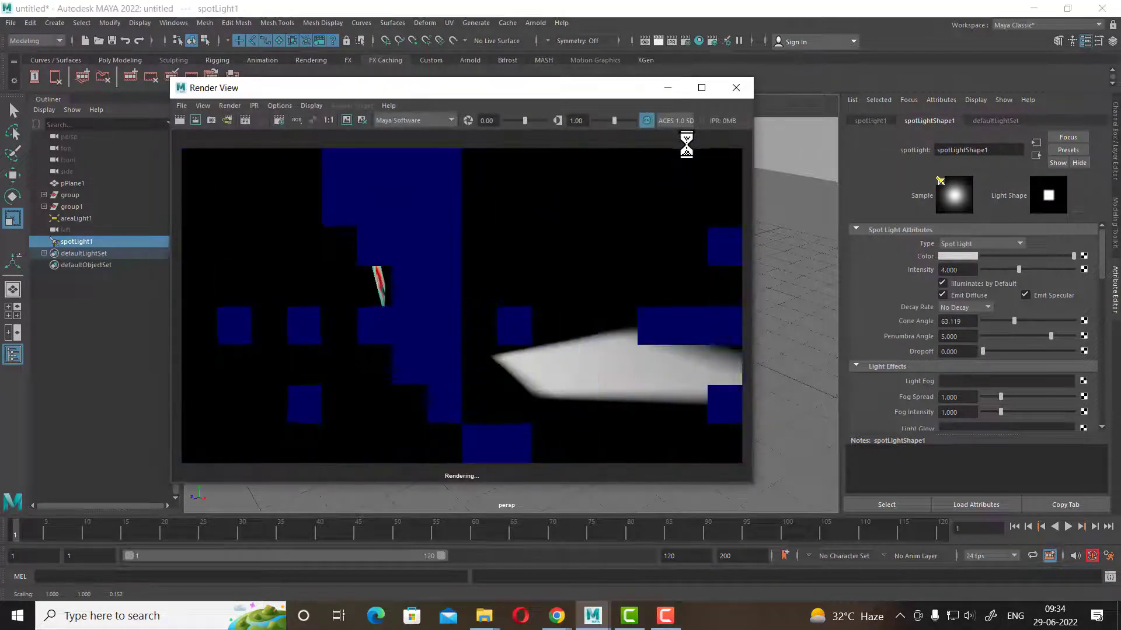
pyautogui.click(737, 88)
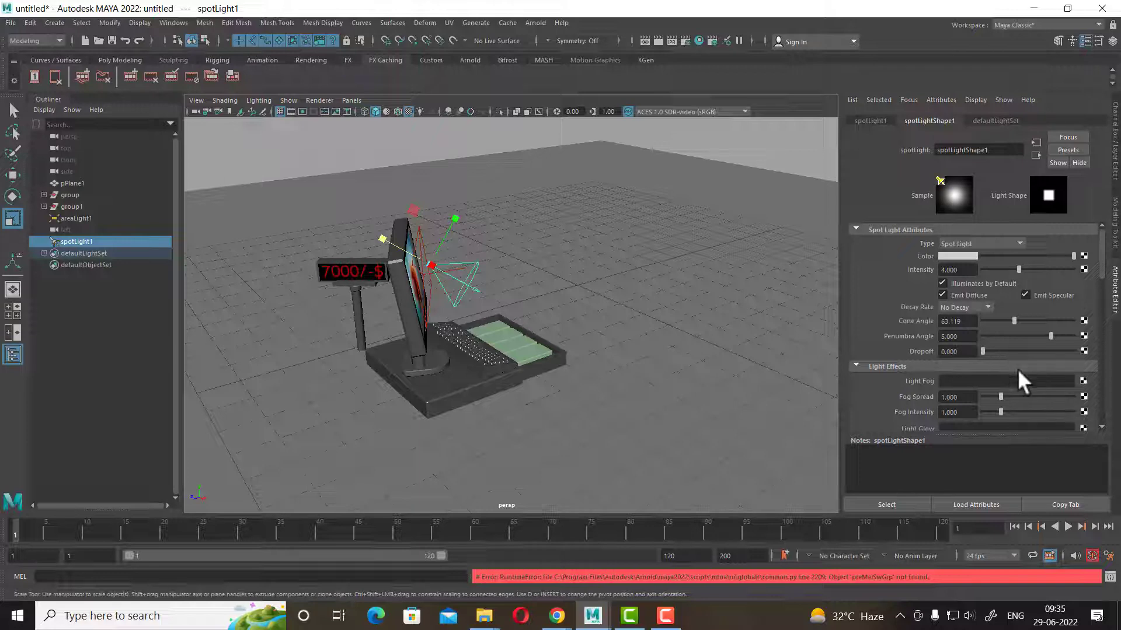
# - Set spotLight1's colour to cyan from Color History and render the teal floor patch
pyautogui.scroll(-1, 995, 355)
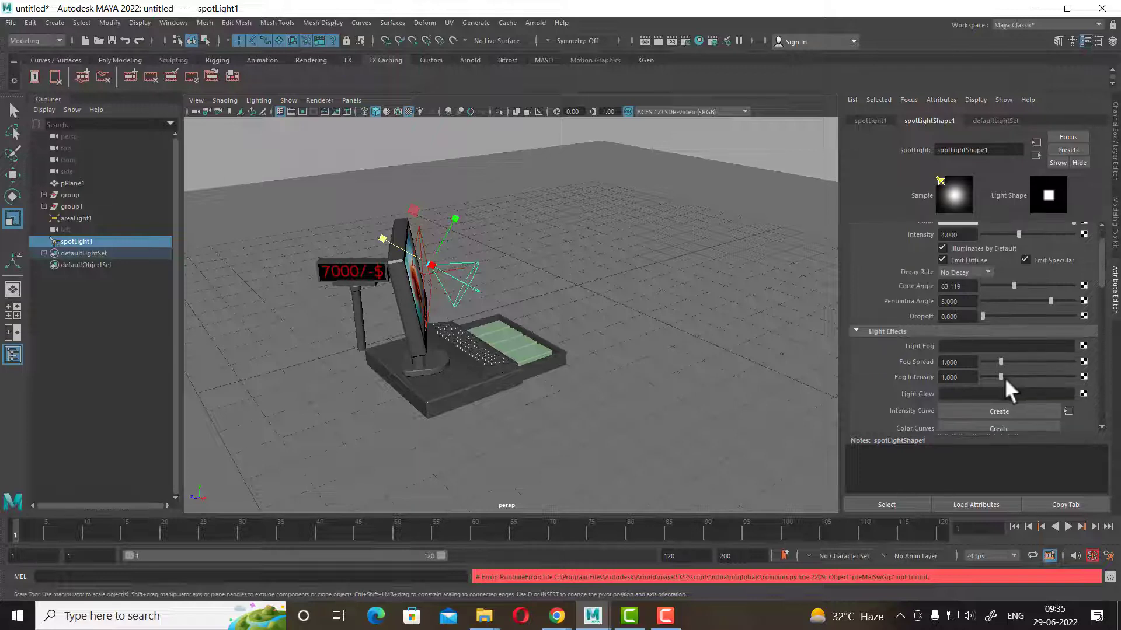
pyautogui.scroll(-1, 1004, 379)
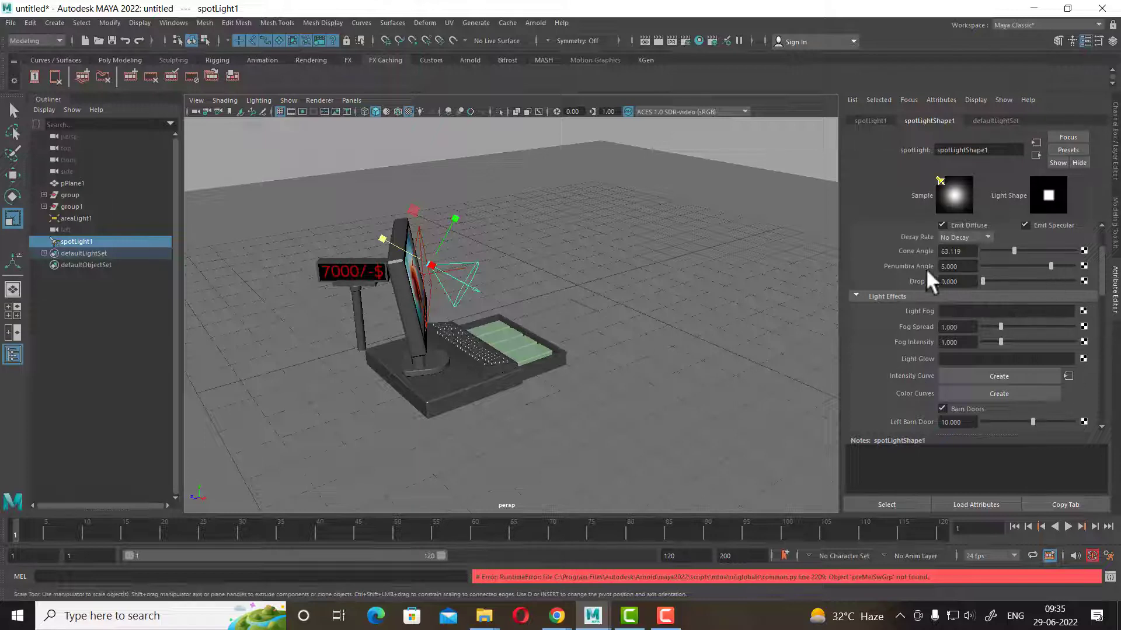
pyautogui.scroll(2, 928, 268)
pyautogui.click(954, 253)
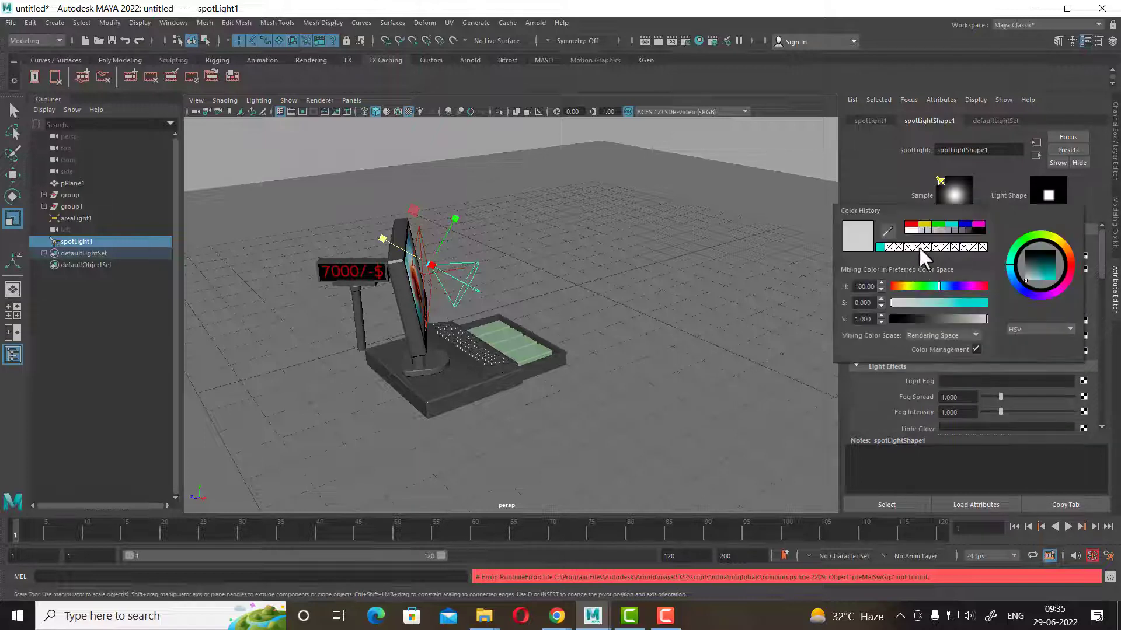
pyautogui.click(879, 247)
pyautogui.click(658, 41)
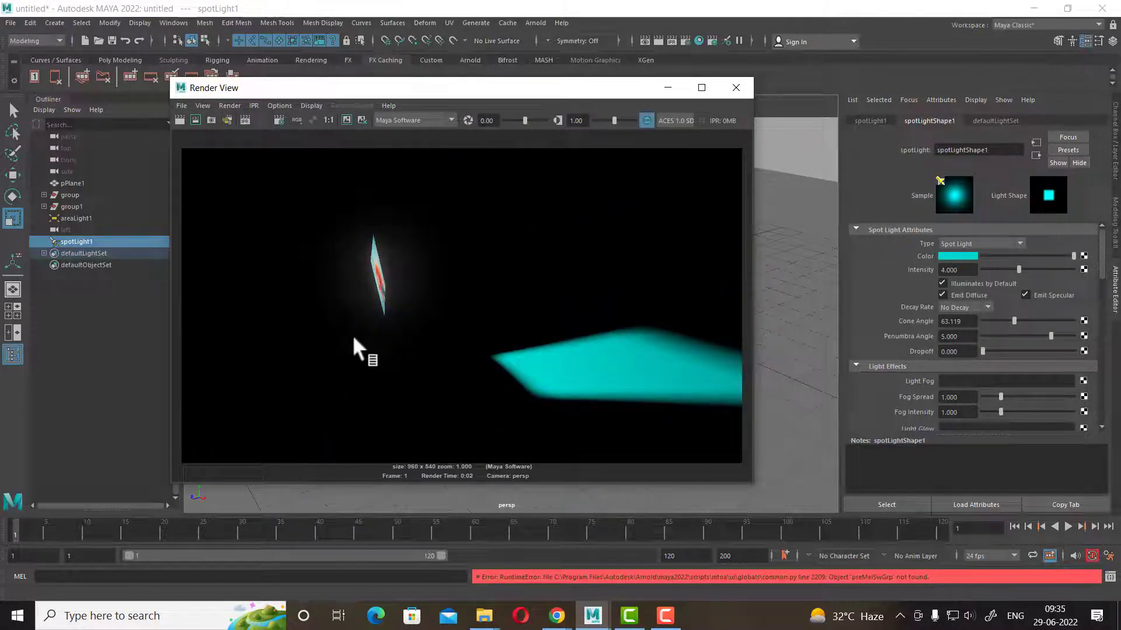
pyautogui.click(736, 87)
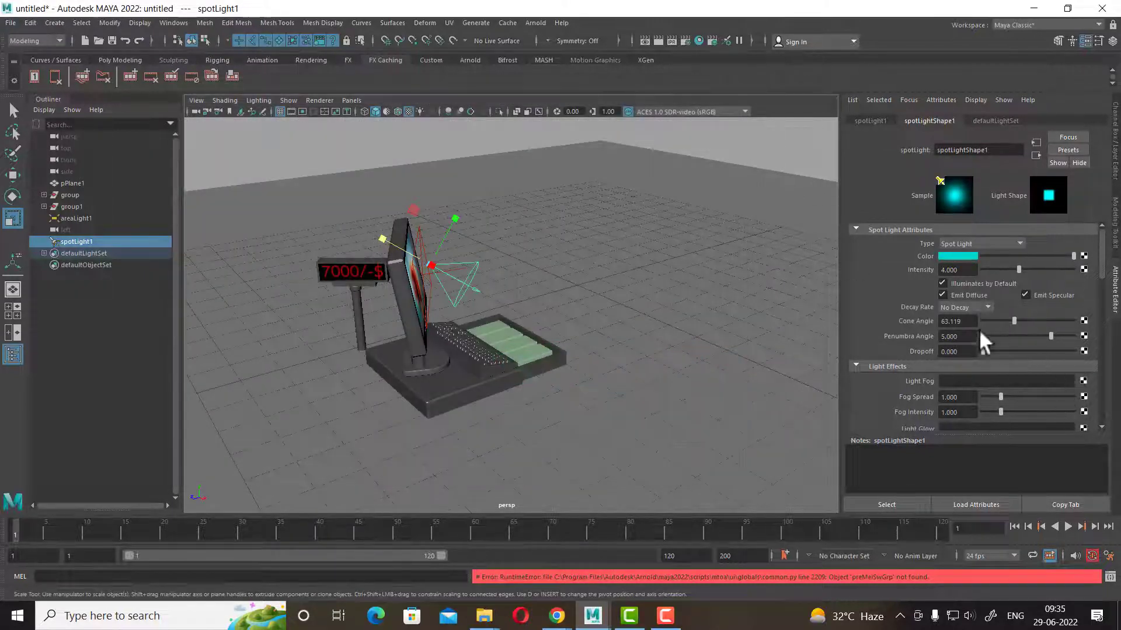
# - Attach a light fog (lightFog2) to spotLight1 and test-render it
pyautogui.click(1082, 381)
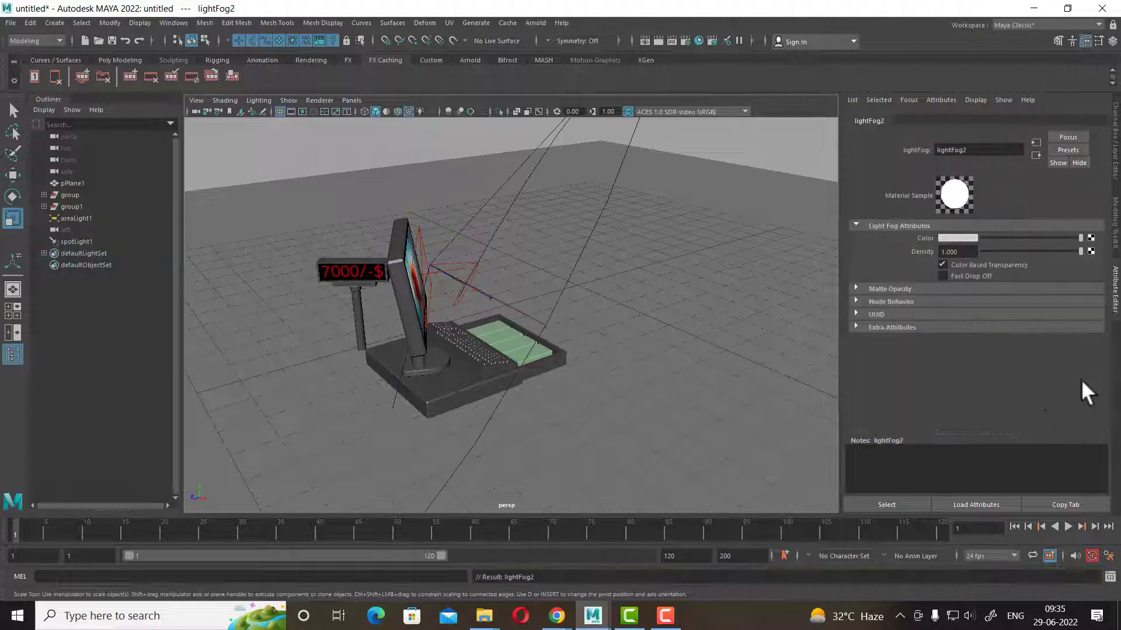
pyautogui.click(657, 40)
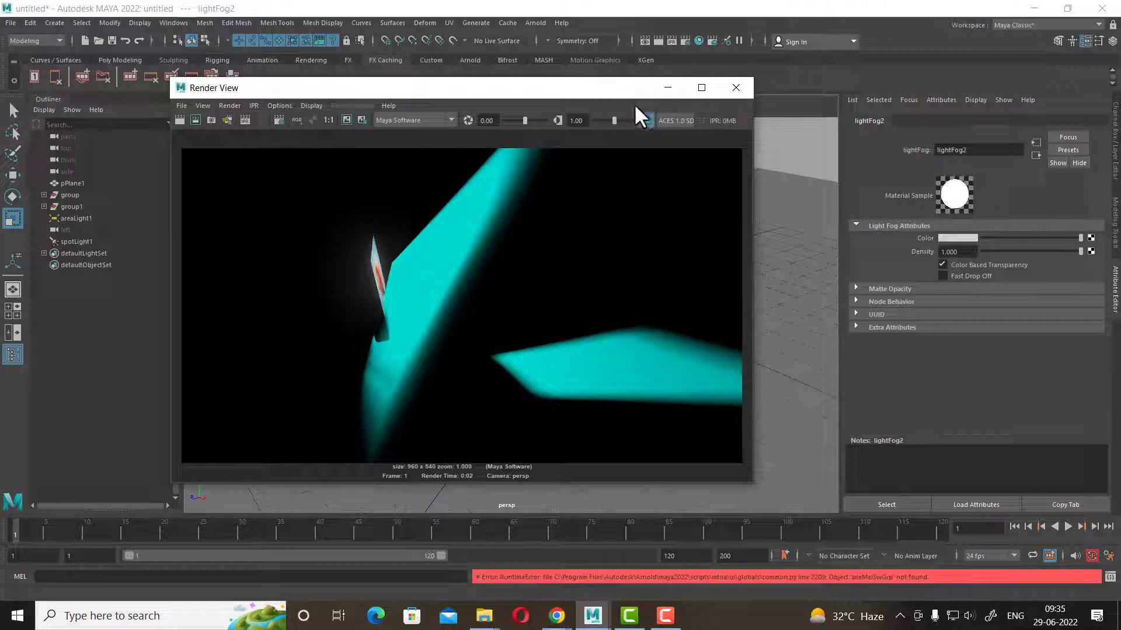
pyautogui.click(736, 88)
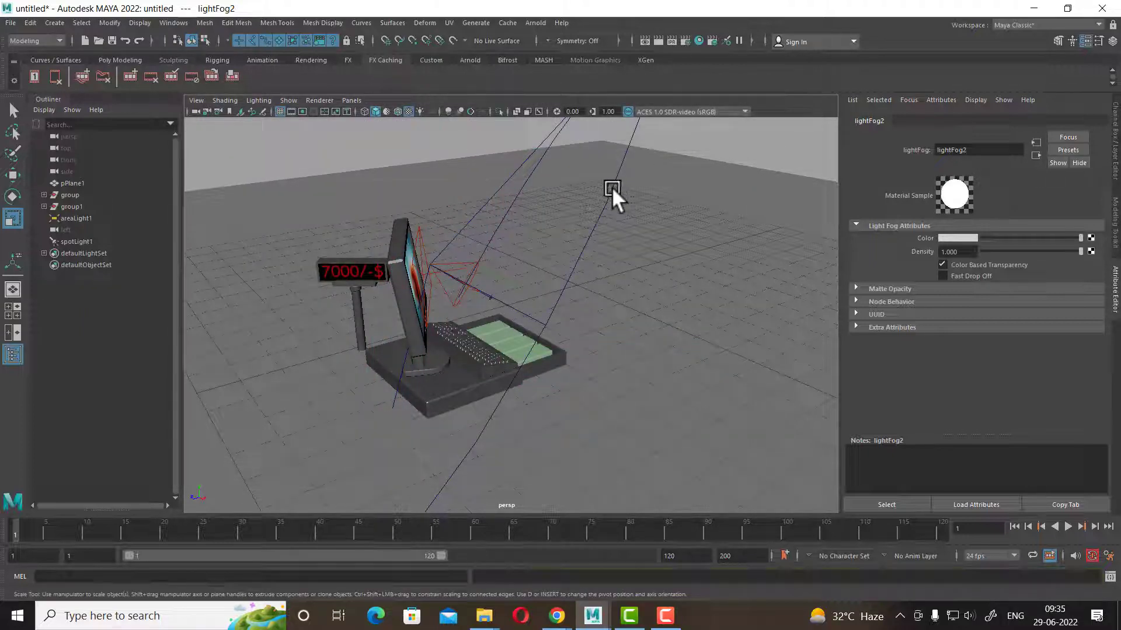
# - Narrow spotLight1's cone angle to 7.018 and render the tight beam
pyautogui.click(612, 188)
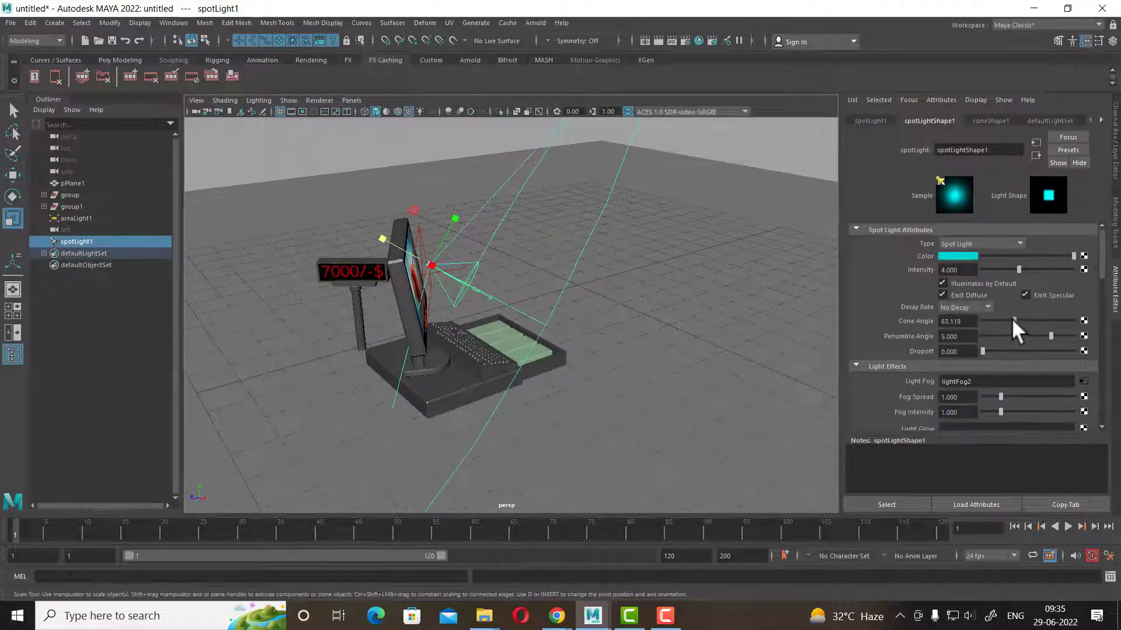
pyautogui.moveTo(1013, 321); pyautogui.dragTo(985, 321)
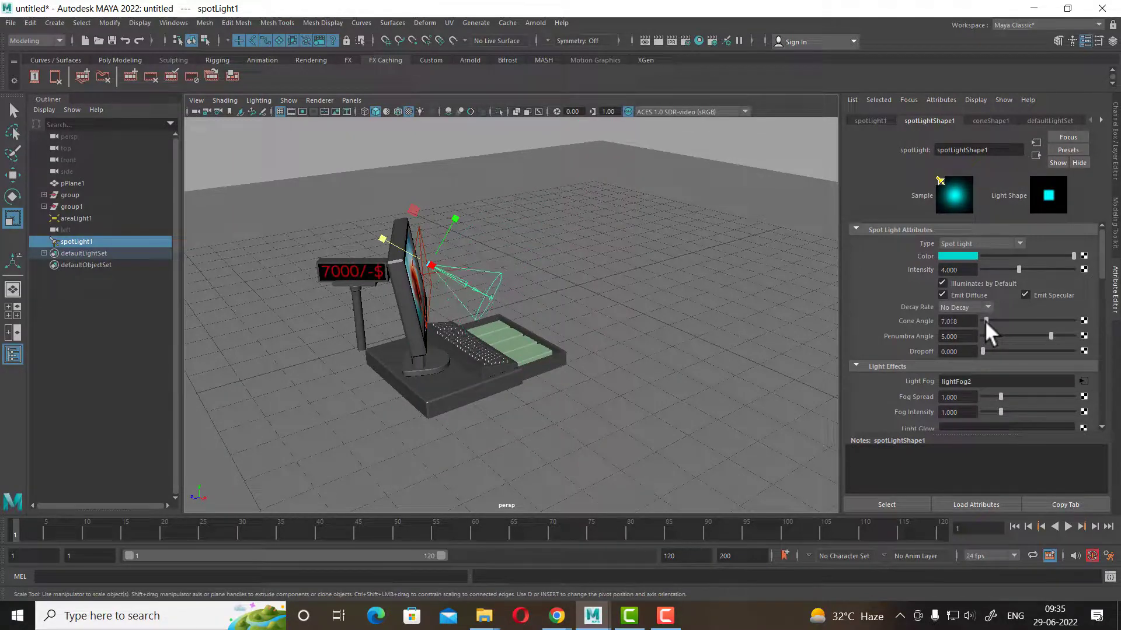
pyautogui.click(657, 40)
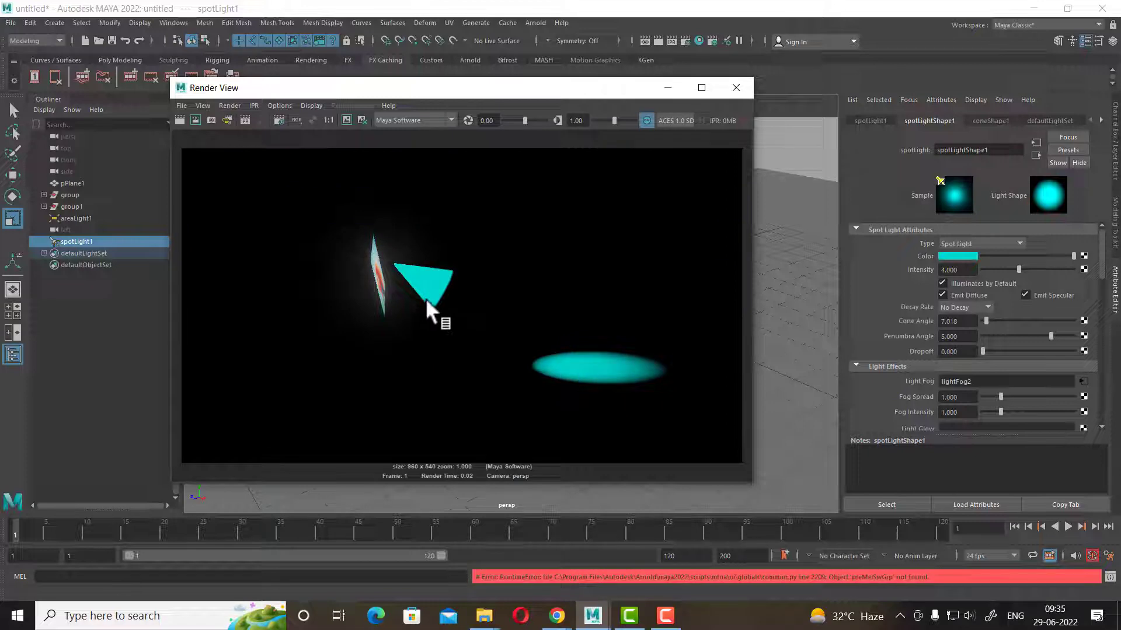
pyautogui.click(735, 88)
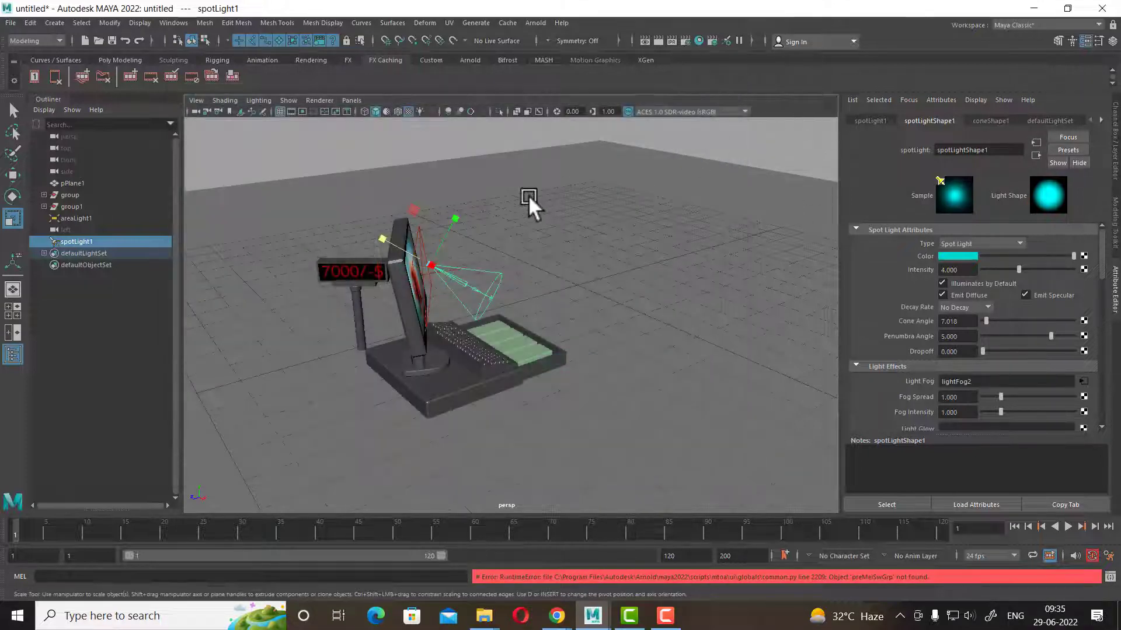
# - Stretch the spotlight's beam length toward the floor, using all-lights shading and a test render
pyautogui.moveTo(387, 240); pyautogui.dragTo(274, 156)
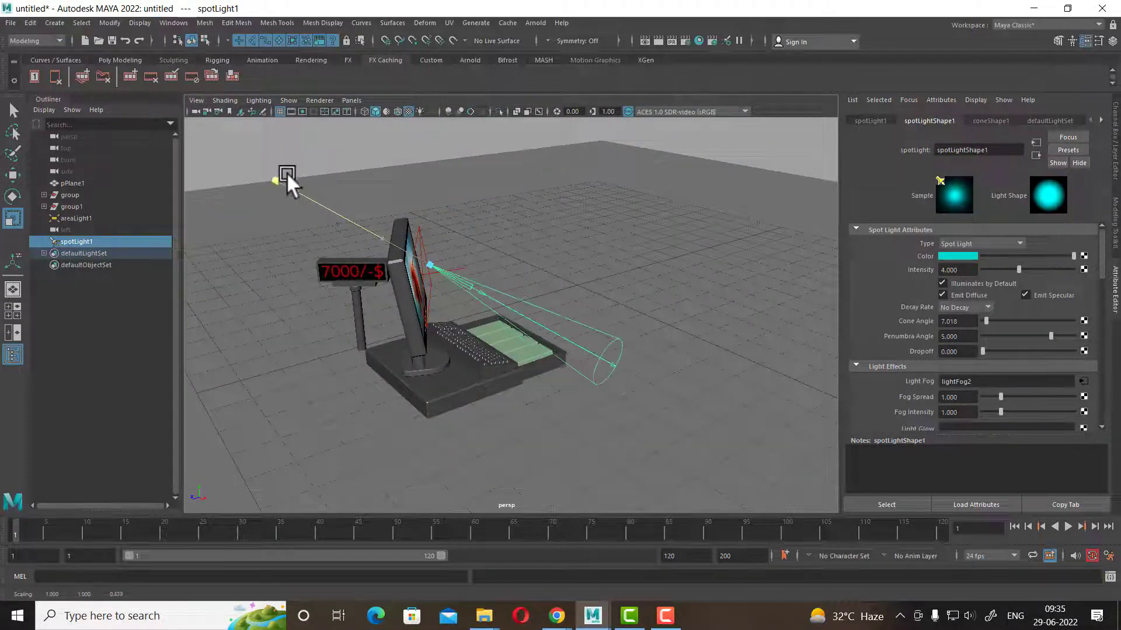
pyautogui.press('7')
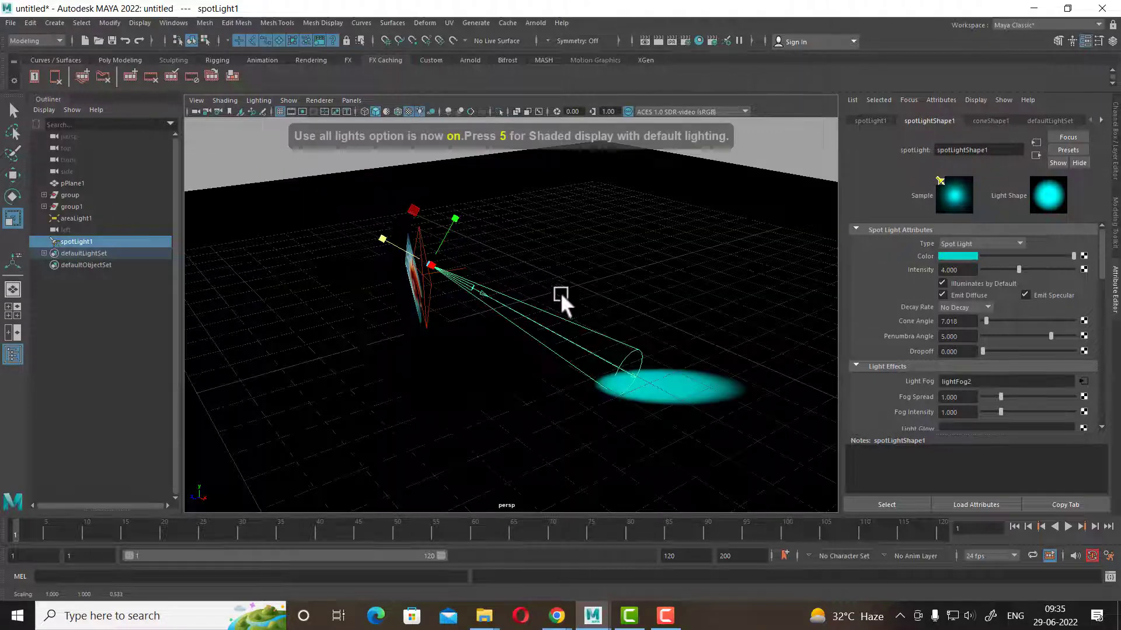
pyautogui.click(658, 41)
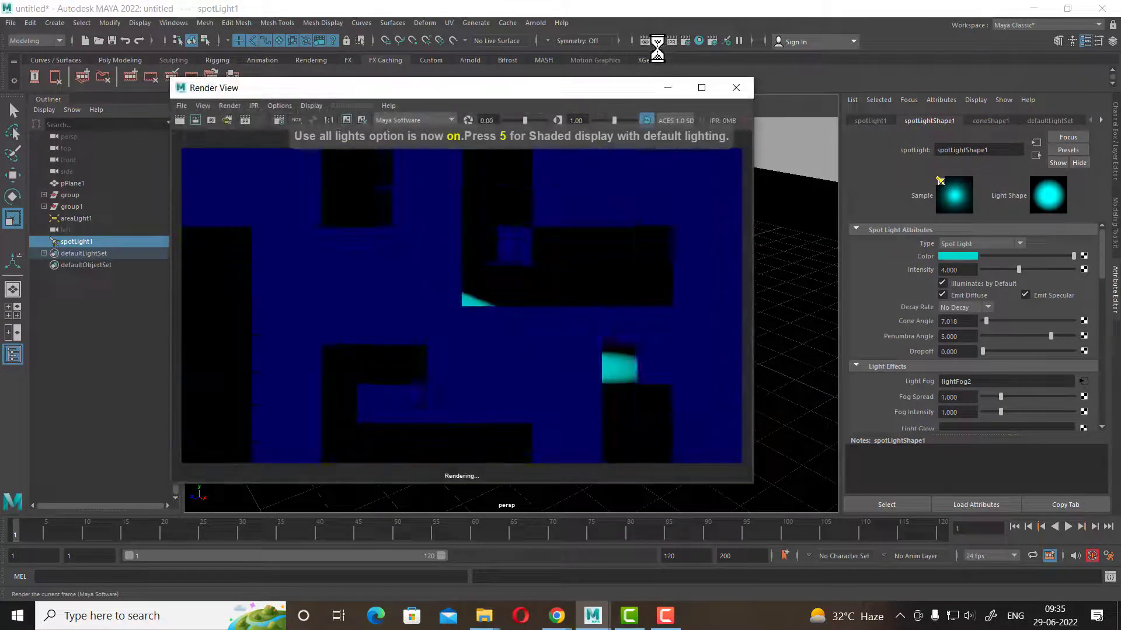
pyautogui.click(736, 88)
pyautogui.moveTo(383, 234); pyautogui.dragTo(366, 229)
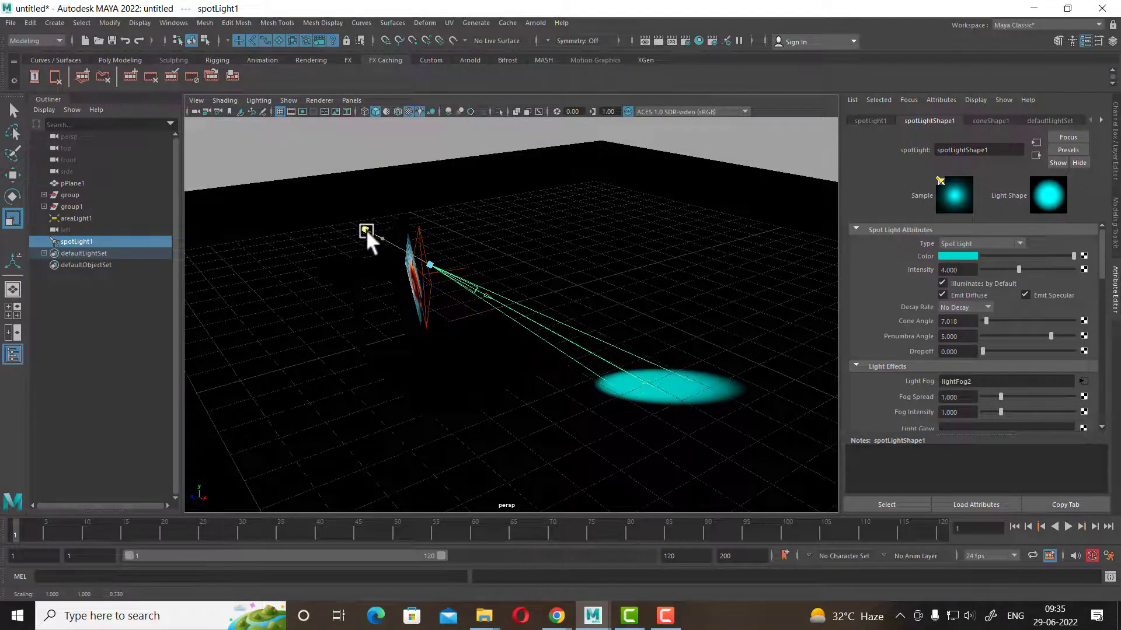
# - Lower lightFog2's density to 0.200 and render the fainter teal beam
pyautogui.click(1081, 382)
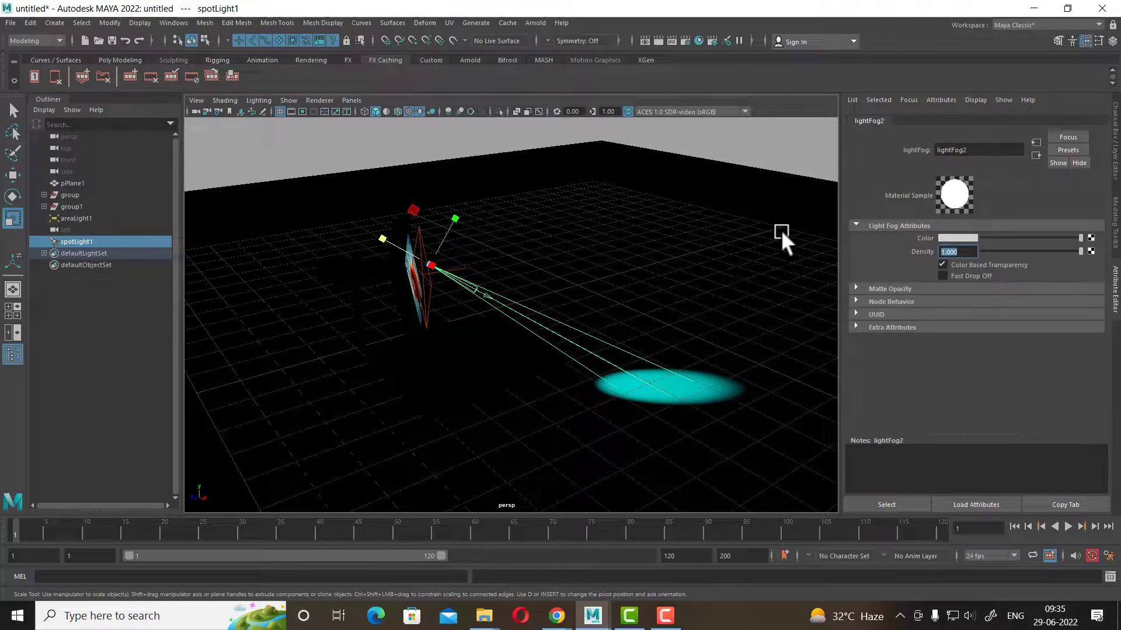
pyautogui.write('0.2')
pyautogui.press('Return')
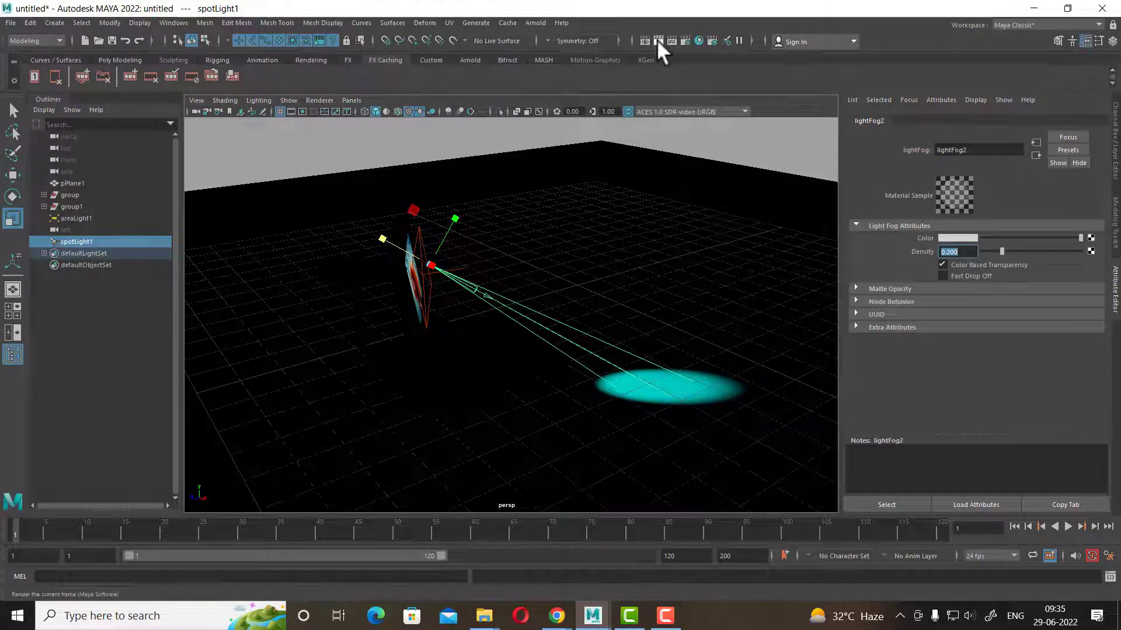
pyautogui.click(658, 41)
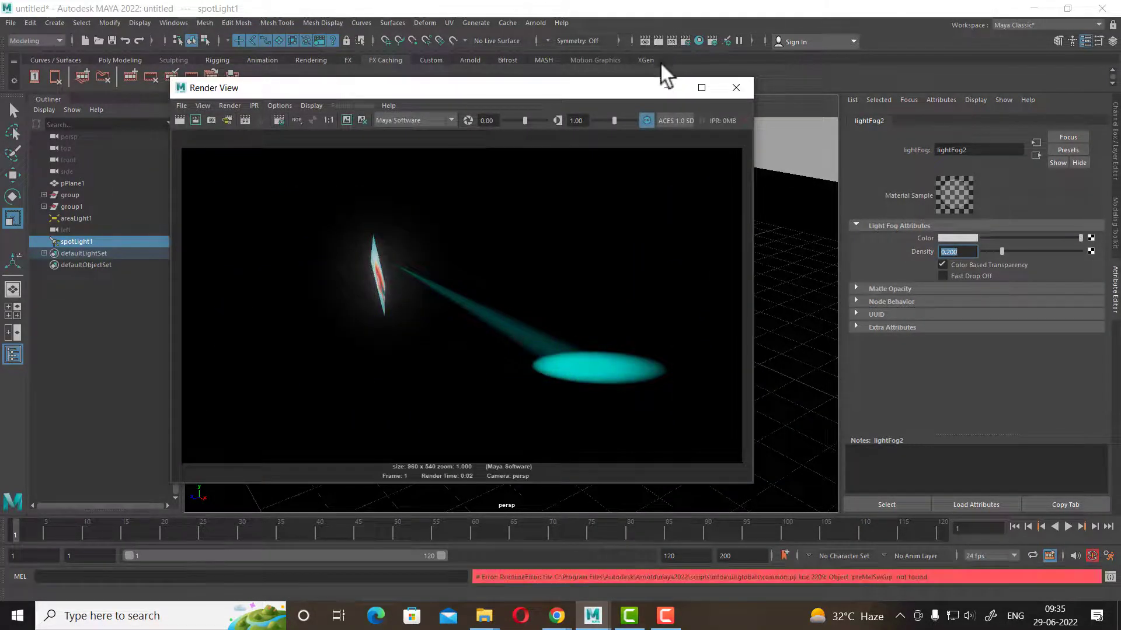
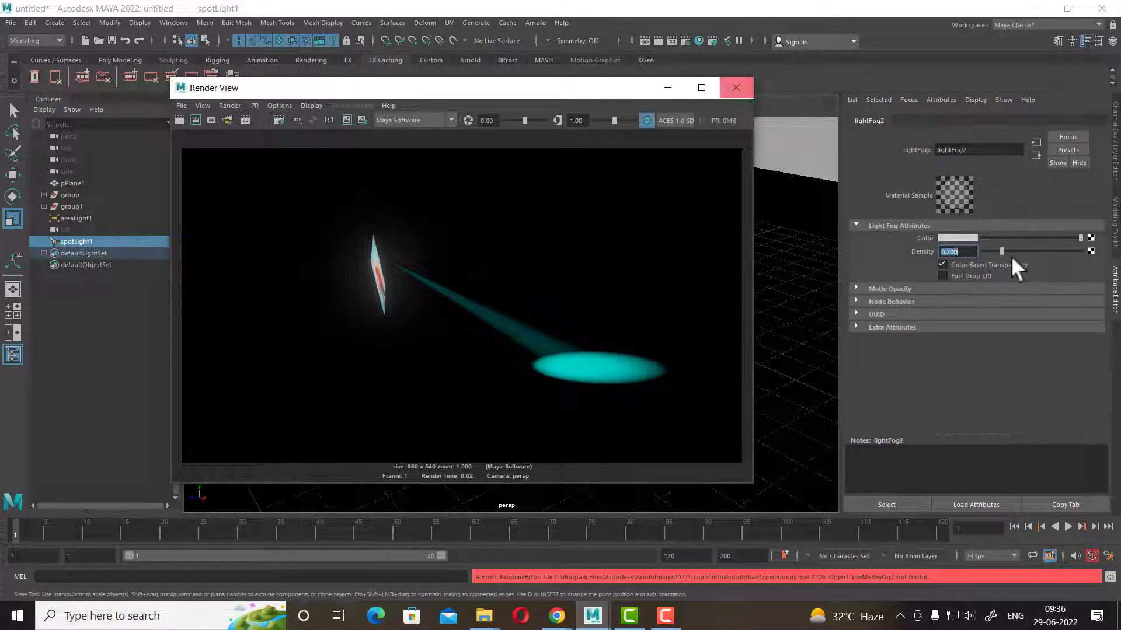
# - Set the lightFog2 density to 1 and re-render the frame
pyautogui.write('1')
pyautogui.press('Return')
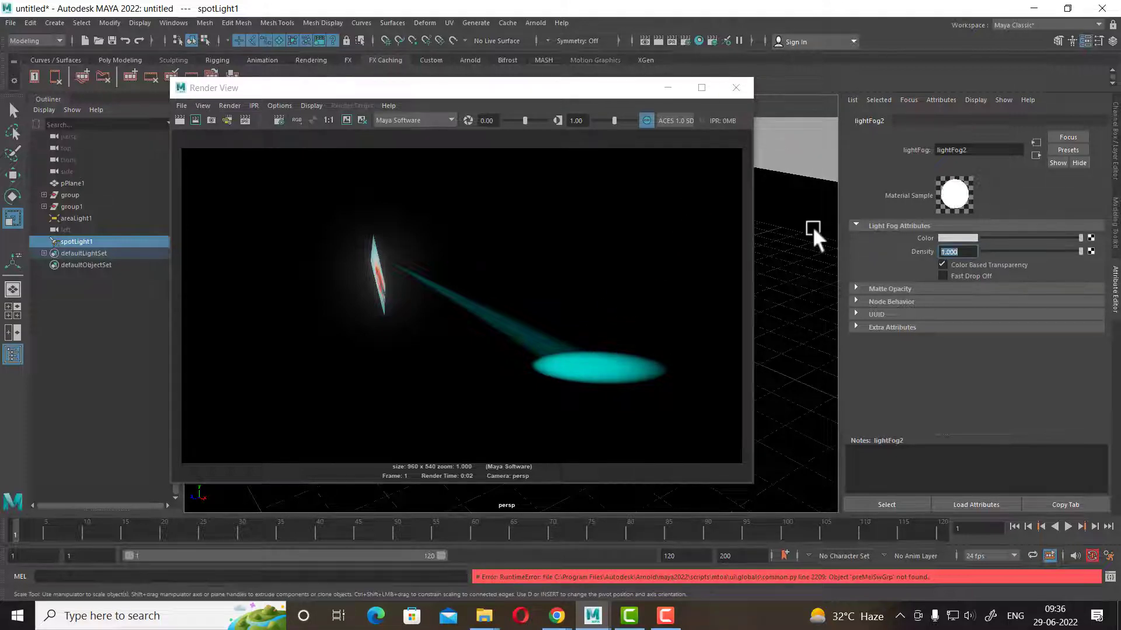
pyautogui.click(180, 121)
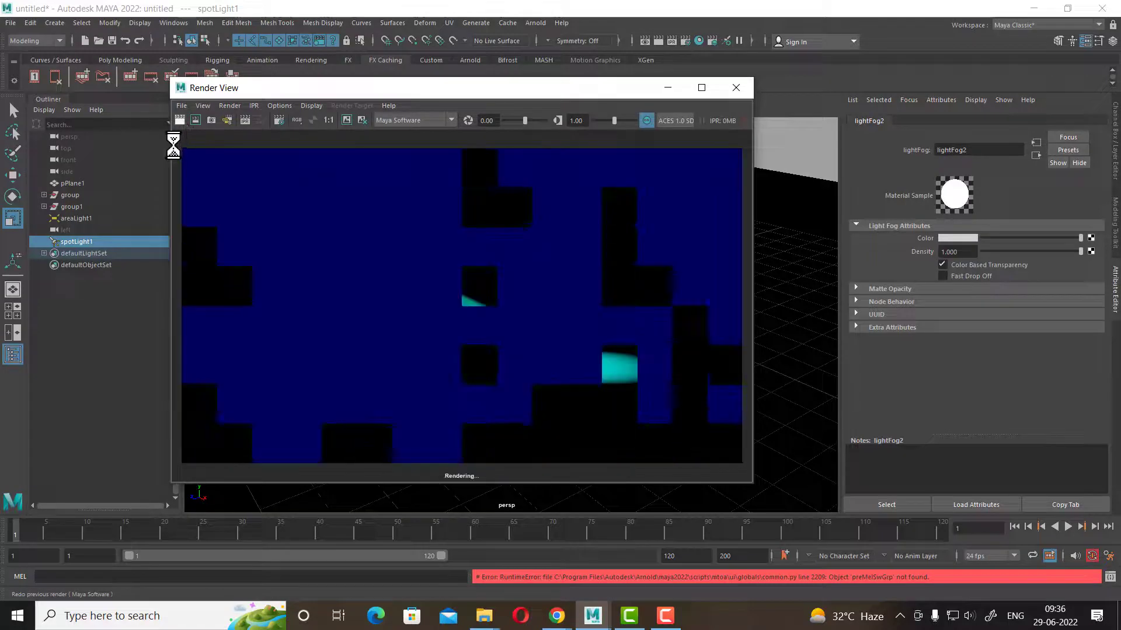
# - Show the lightFogSE1 attributes, move Render View aside and orbit around the spotlight
pyautogui.click(1036, 155)
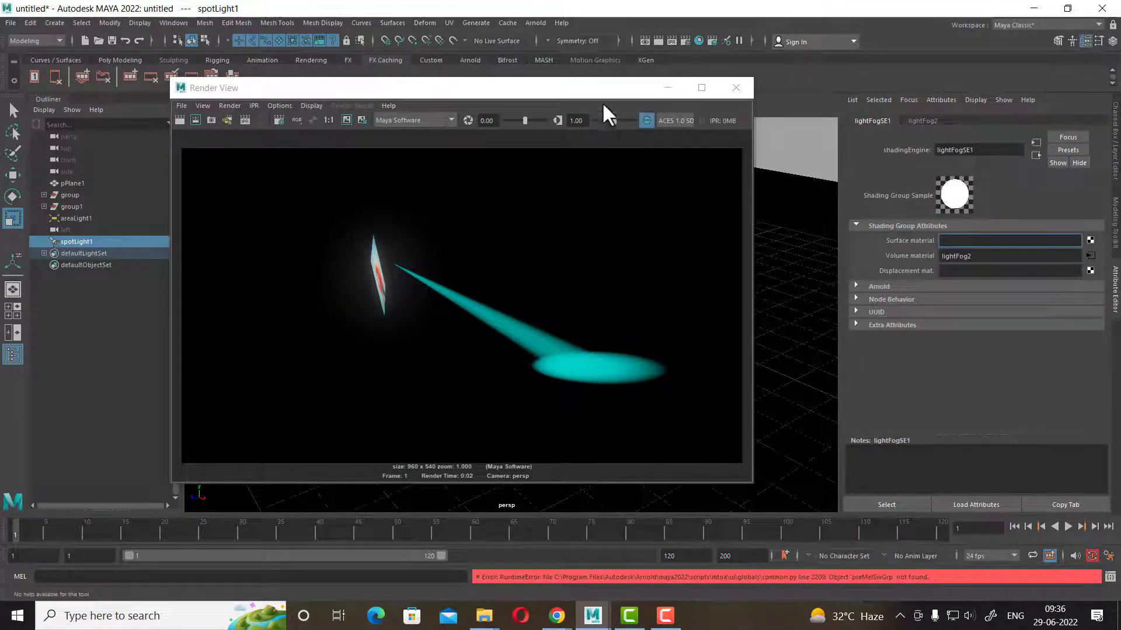
pyautogui.moveTo(607, 89); pyautogui.dragTo(269, 289)
pyautogui.press('w')
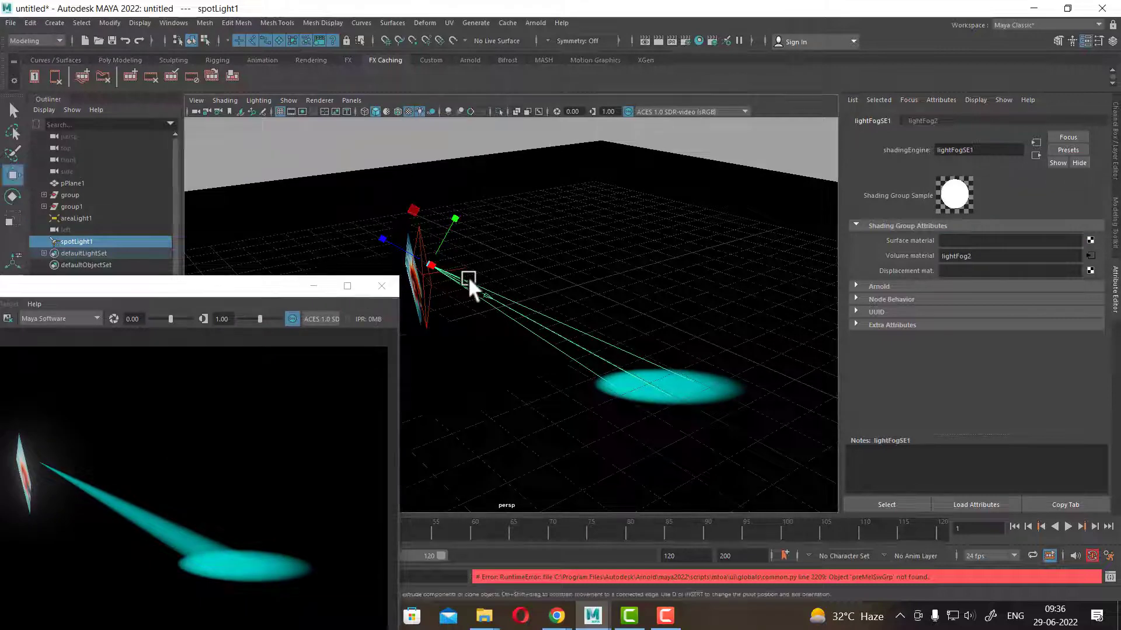
pyautogui.keyDown('alt'); pyautogui.moveTo(467, 275); pyautogui.dragTo(443, 187); pyautogui.keyUp('alt')
# - Select spotLight1, raise Fog Spread to about 1.721 and increase Fog Intensity
pyautogui.click(443, 186)
pyautogui.click(461, 275)
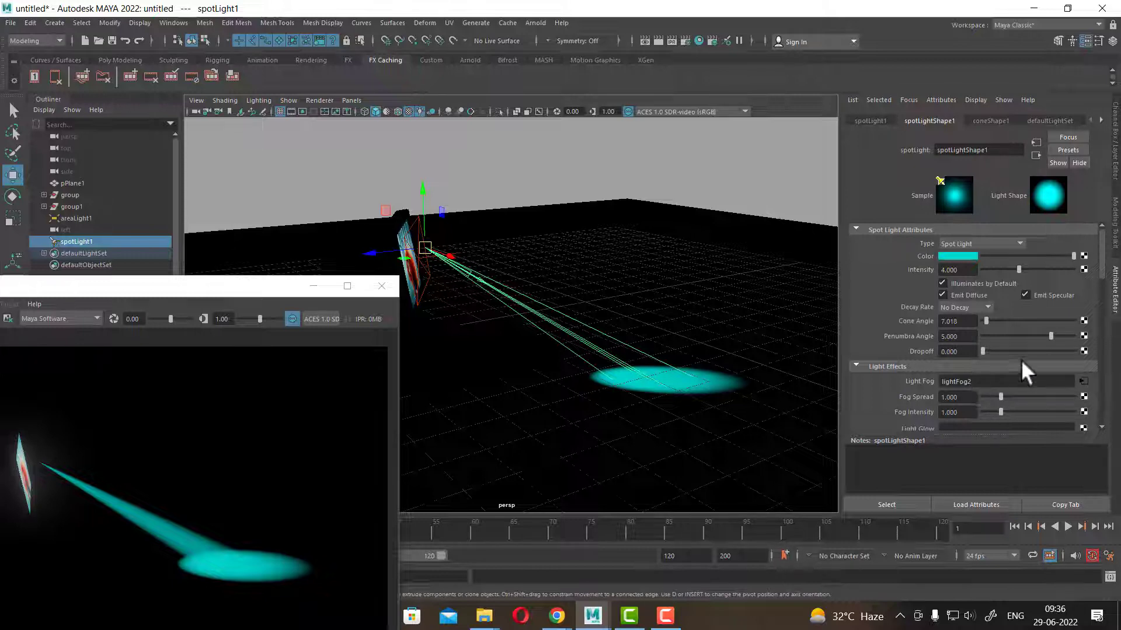
pyautogui.scroll(-3, 1023, 335)
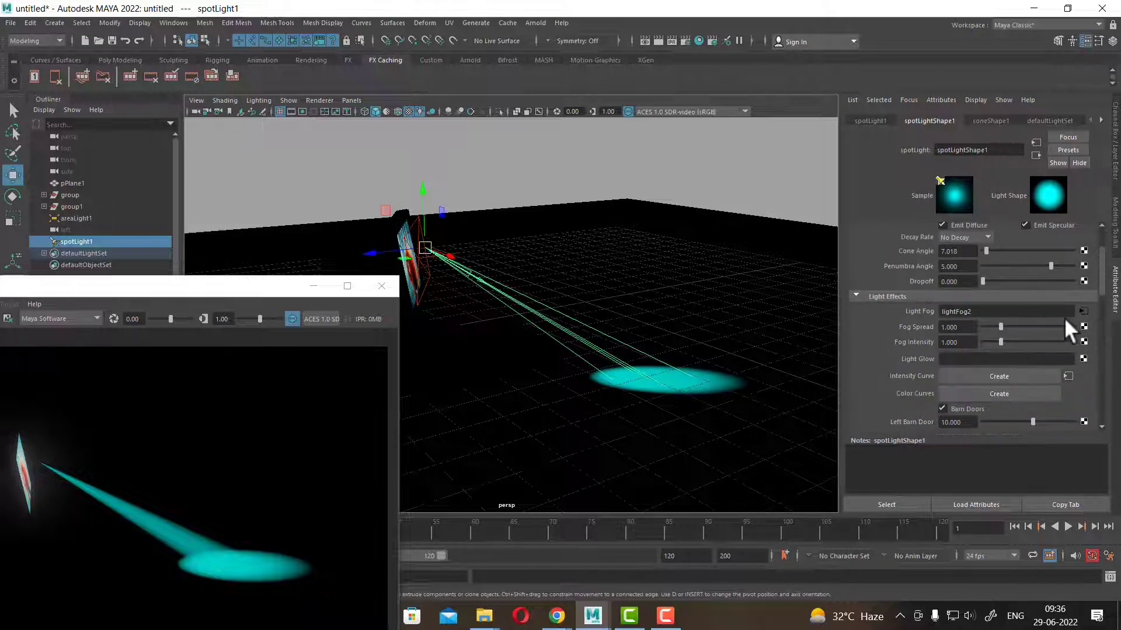
pyautogui.moveTo(1004, 328); pyautogui.dragTo(1012, 326)
pyautogui.moveTo(1001, 342); pyautogui.dragTo(1004, 340)
# - Break the Light Fog connection on spotLight1 and re-render the beam
pyautogui.rightClick(921, 308)
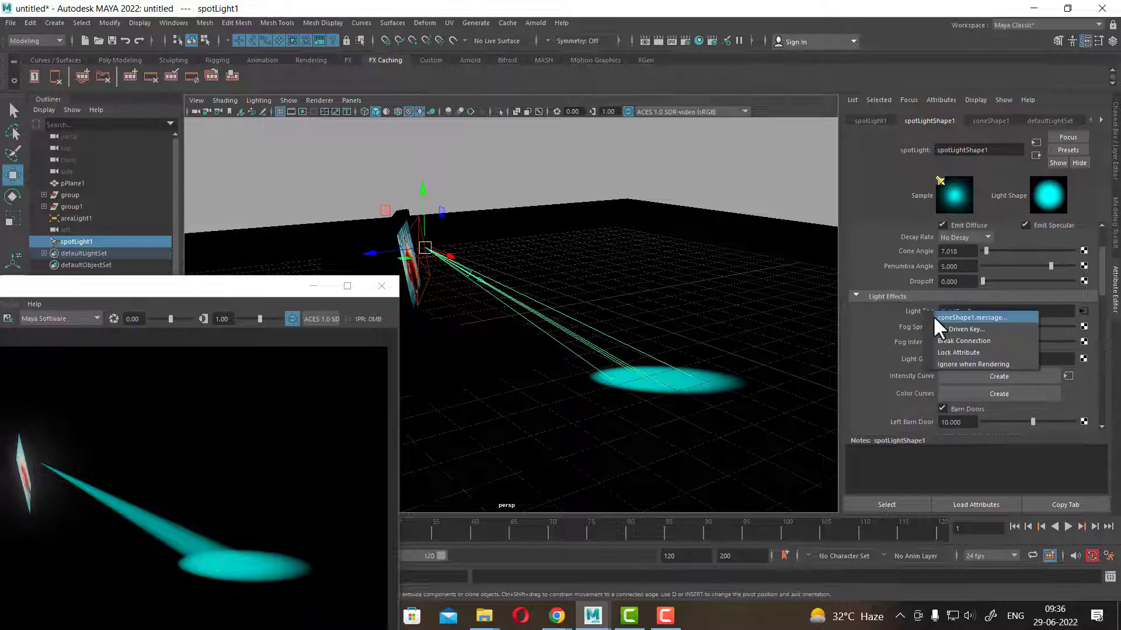
pyautogui.click(966, 340)
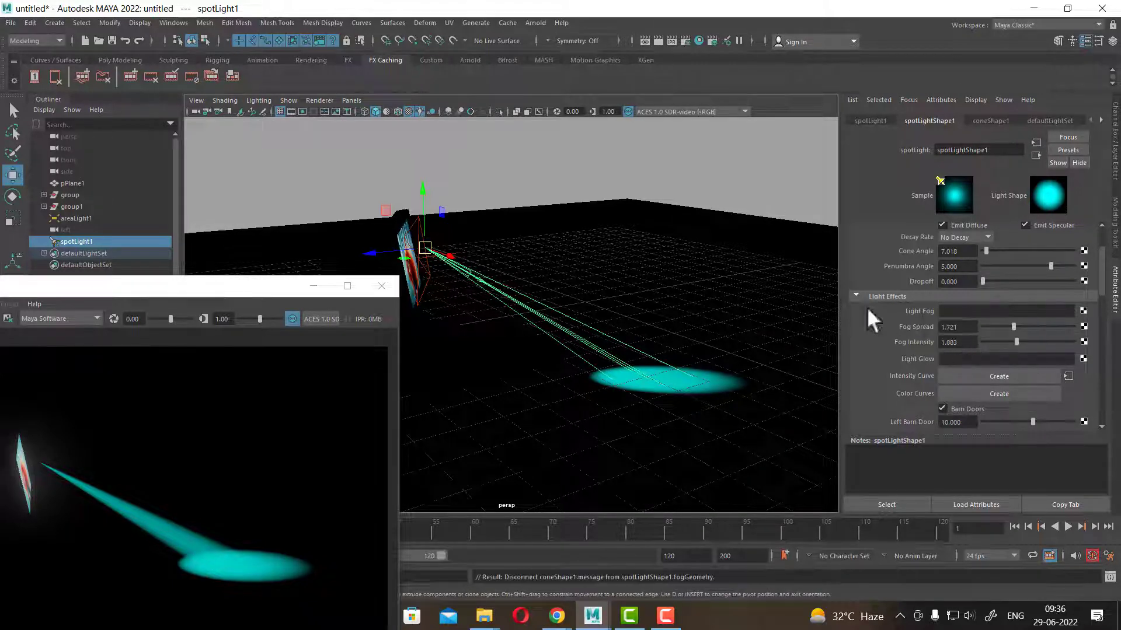
pyautogui.click(658, 40)
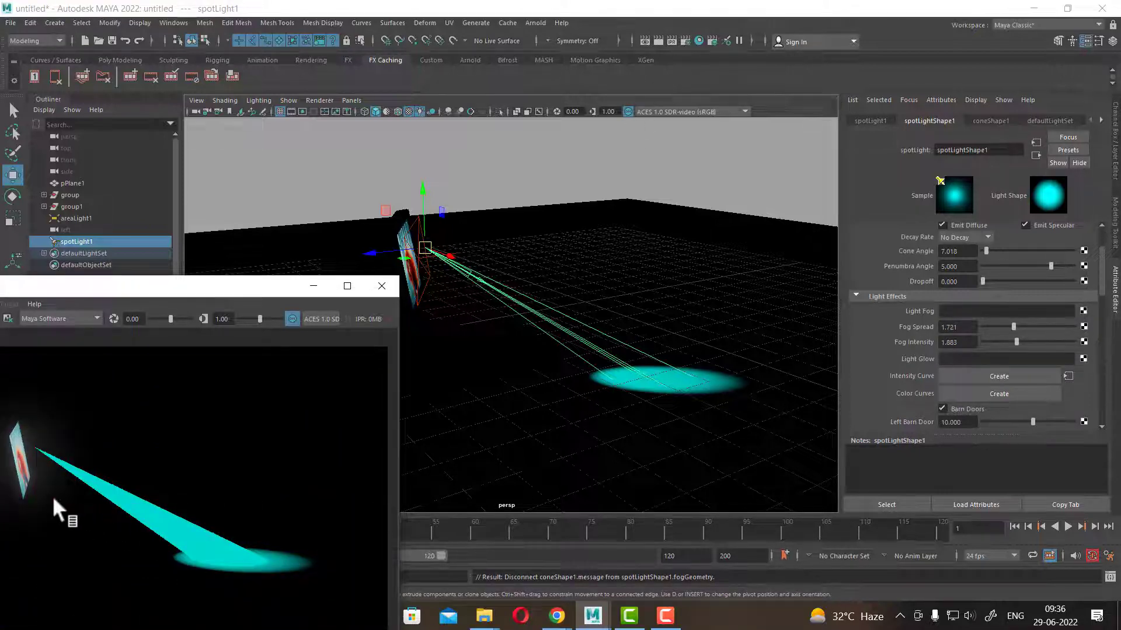
pyautogui.moveTo(157, 287); pyautogui.dragTo(228, 178)
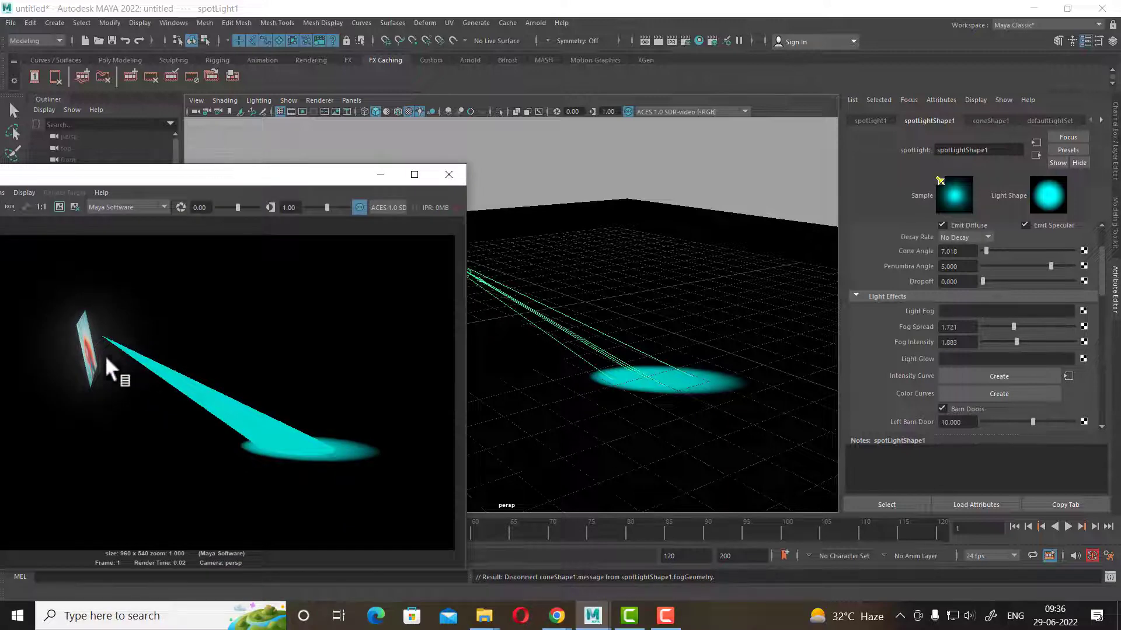
pyautogui.click(699, 41)
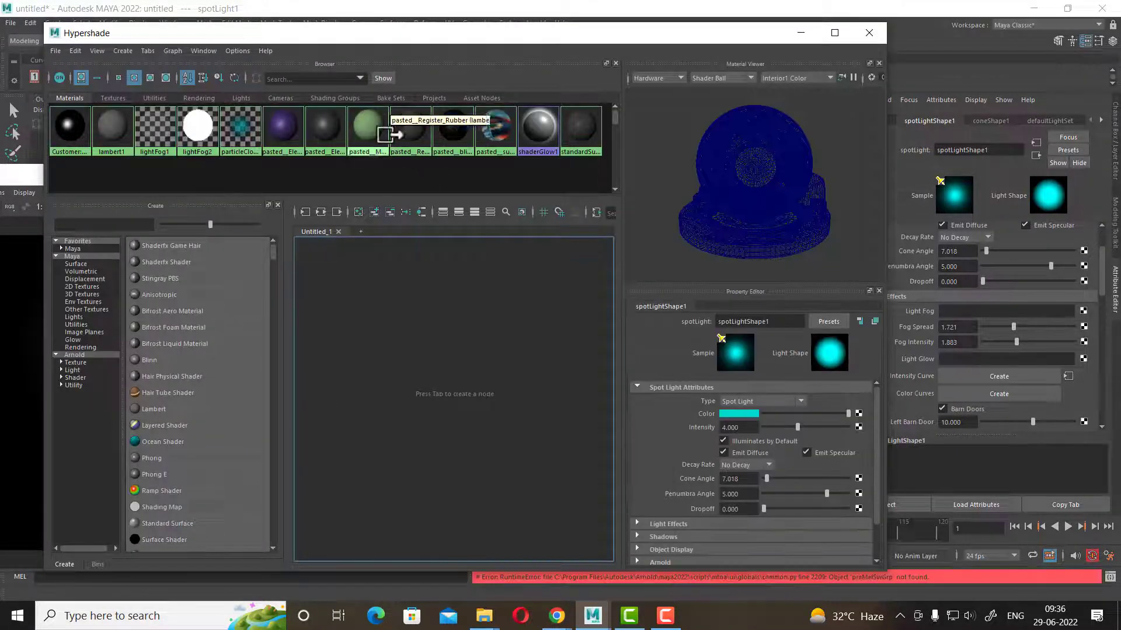
# - Delete lightFog2, then find opticalFX1 under Lights in Hypershade and delete it
pyautogui.click(193, 138)
pyautogui.press('Delete')
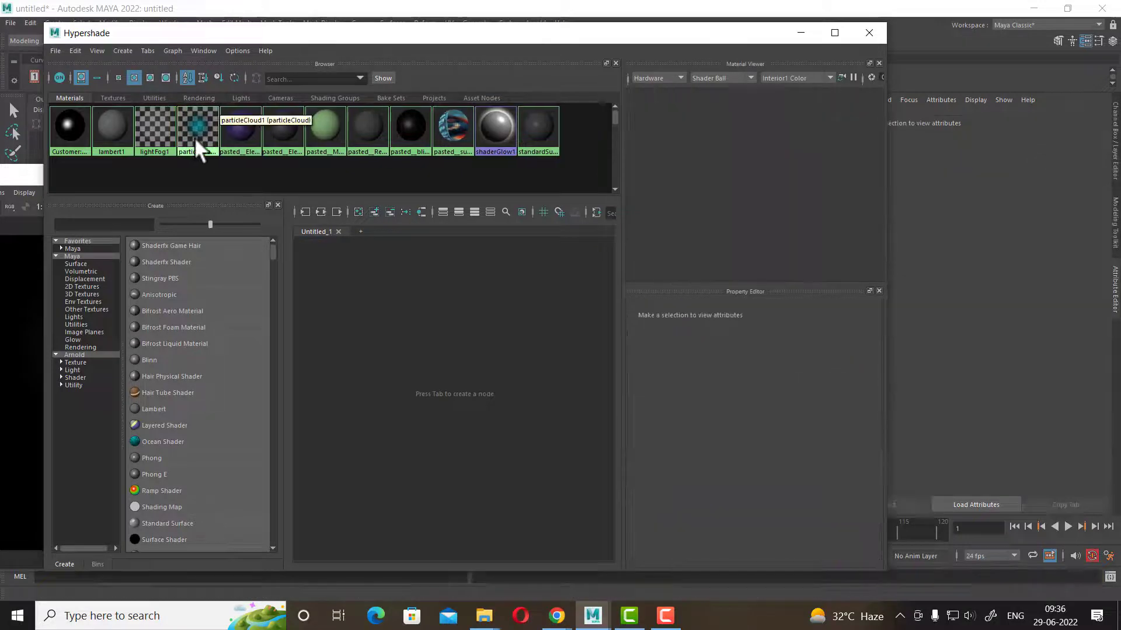
pyautogui.click(112, 98)
pyautogui.click(155, 98)
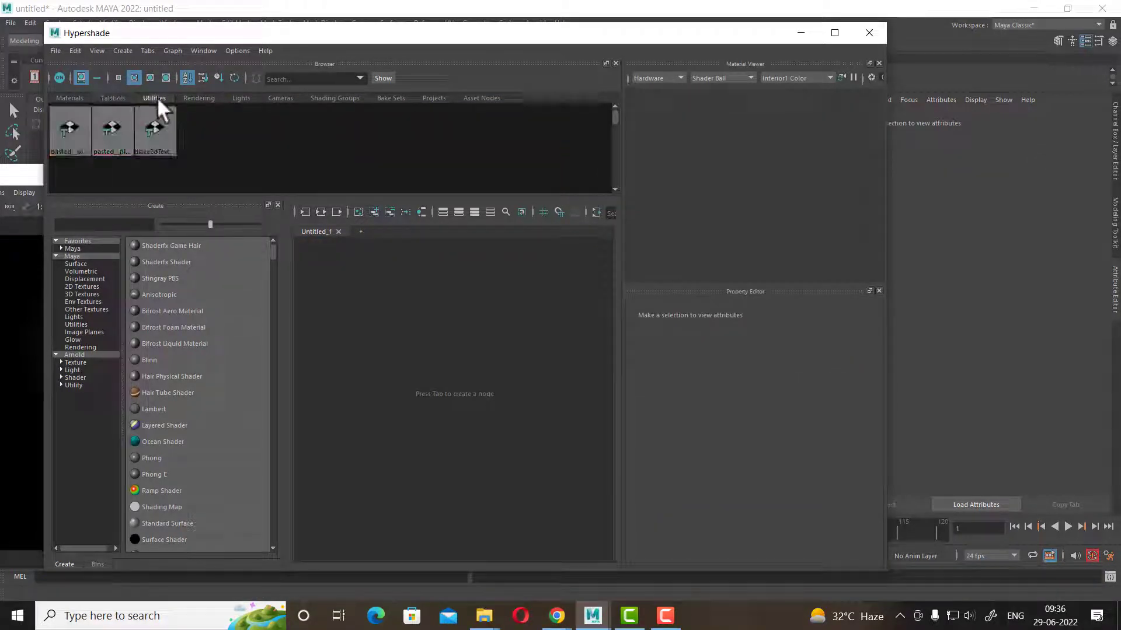
pyautogui.click(185, 97)
pyautogui.click(241, 97)
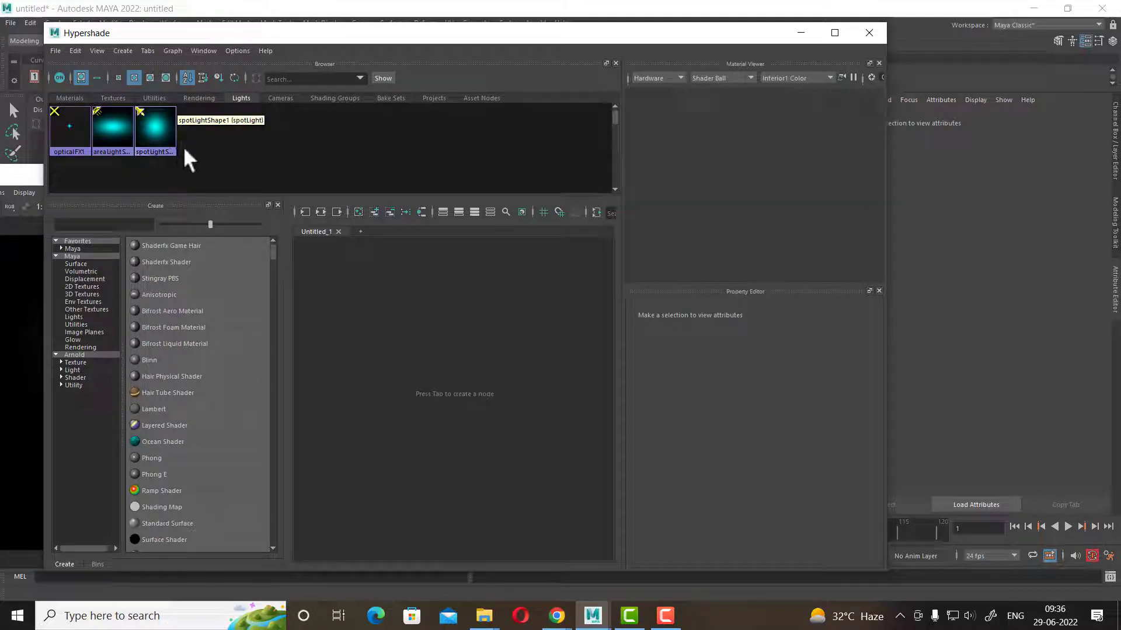
pyautogui.click(64, 132)
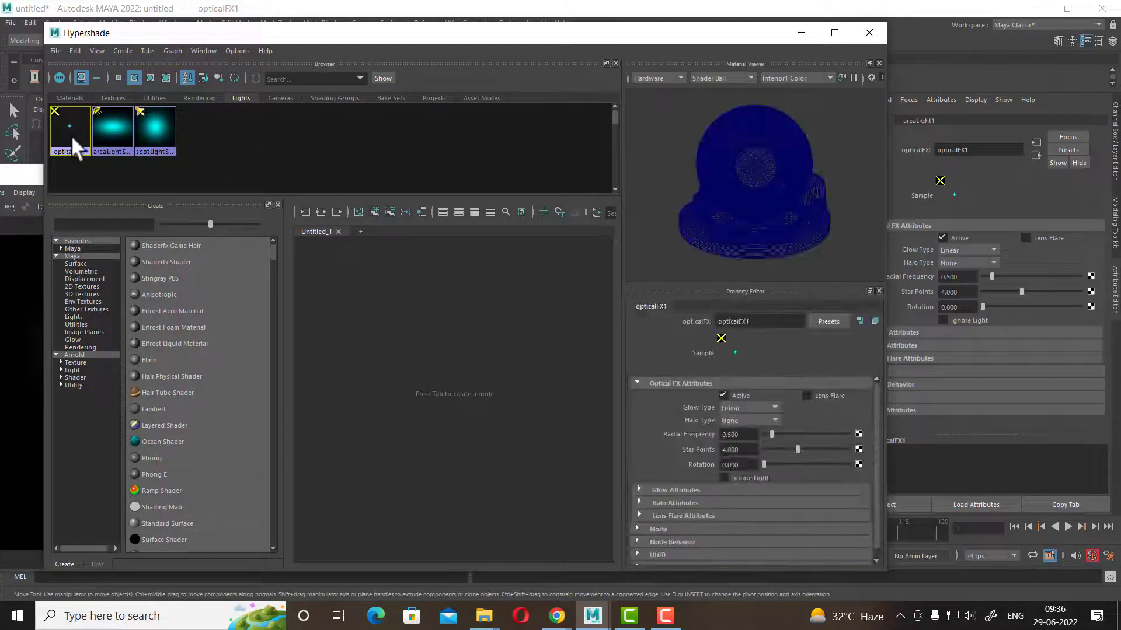
pyautogui.press('Delete')
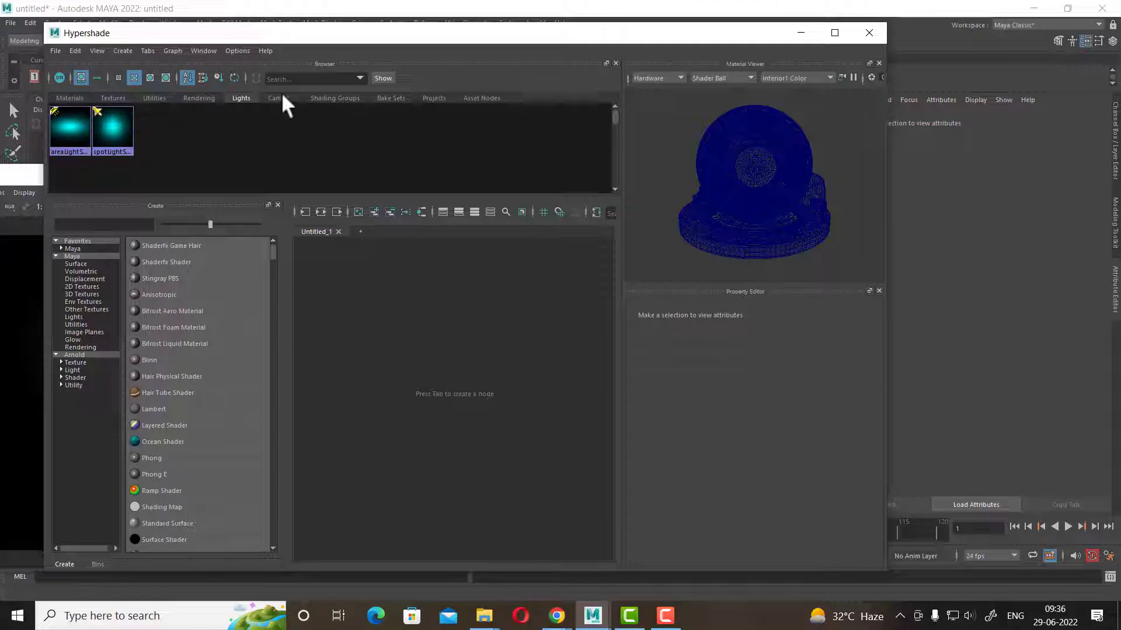
# - Close Hypershade, render the current frame, and select spotLight1
pyautogui.click(869, 33)
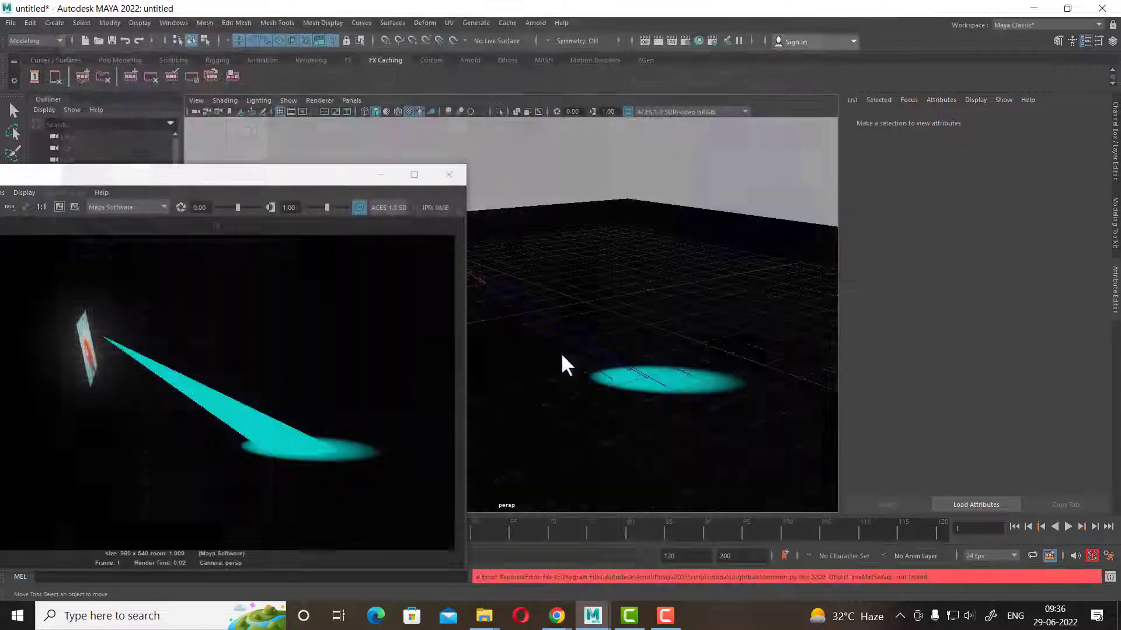
pyautogui.click(449, 174)
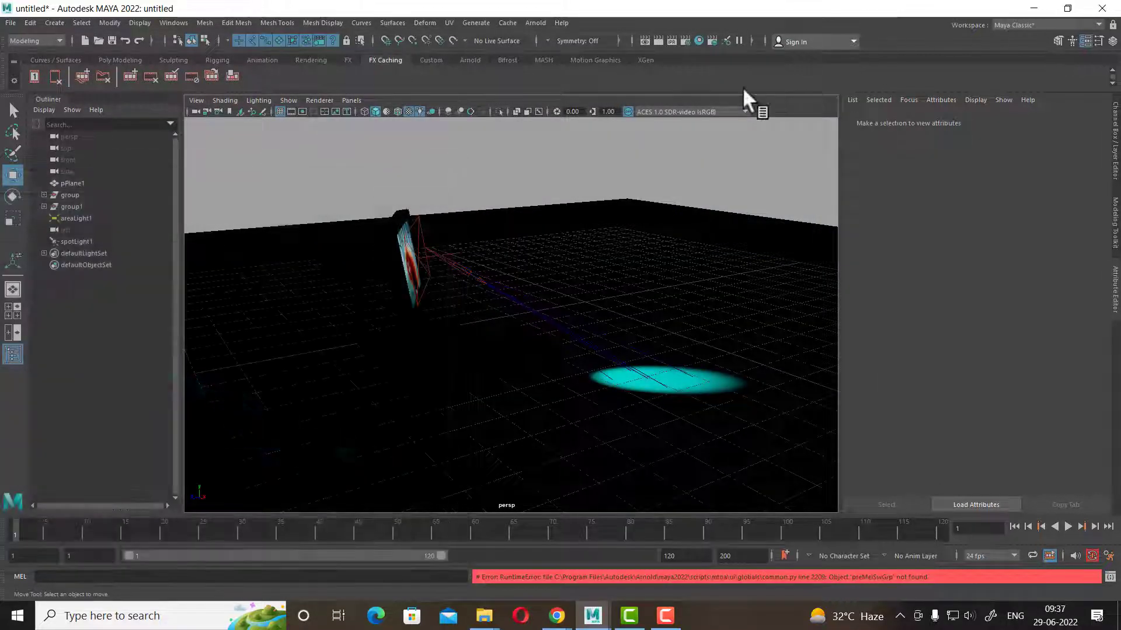
pyautogui.click(658, 41)
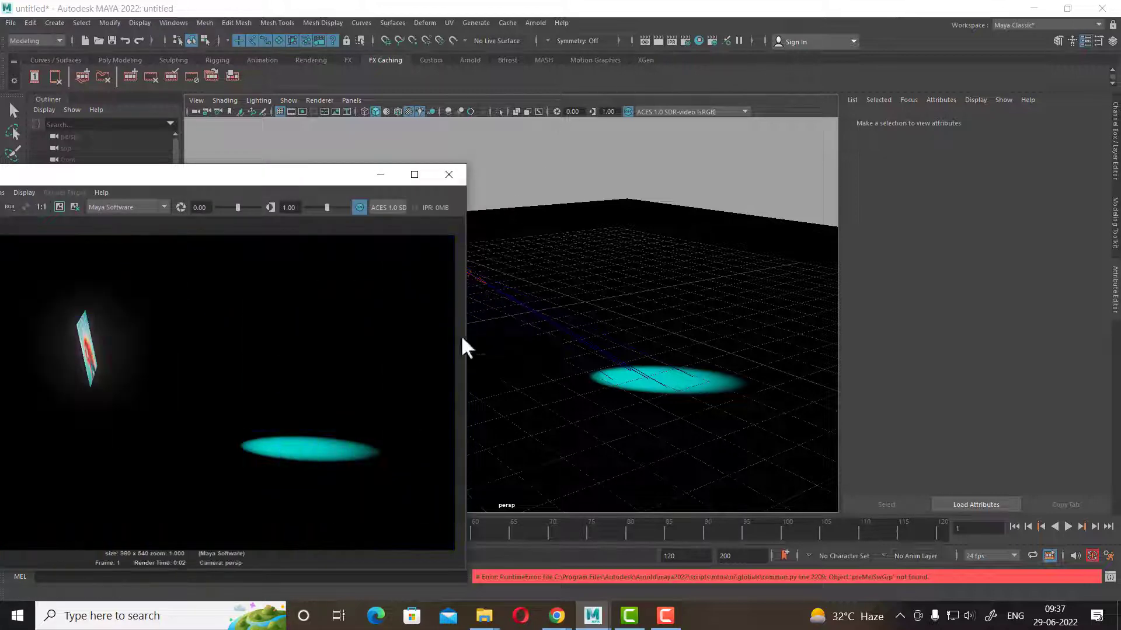
pyautogui.click(444, 177)
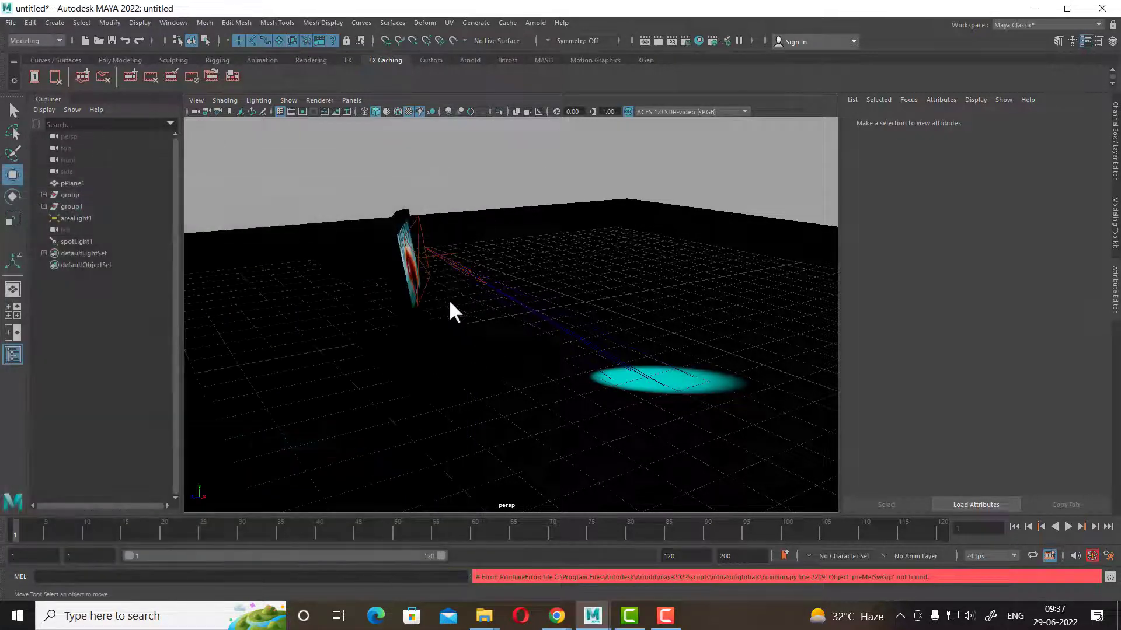
pyautogui.click(462, 268)
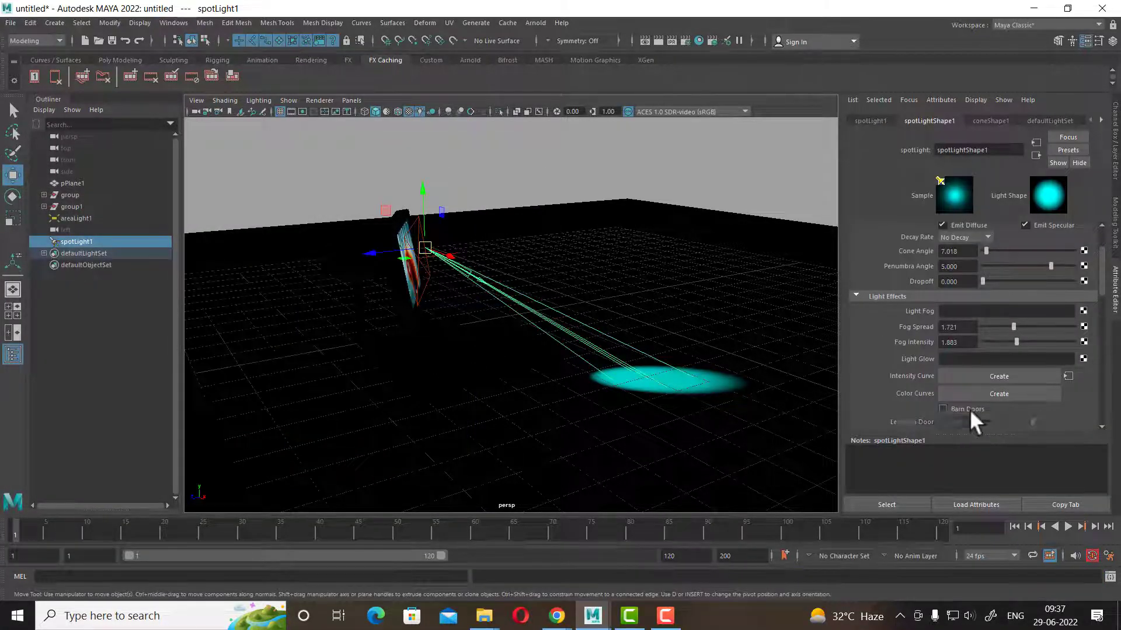
pyautogui.scroll(-2, 1059, 374)
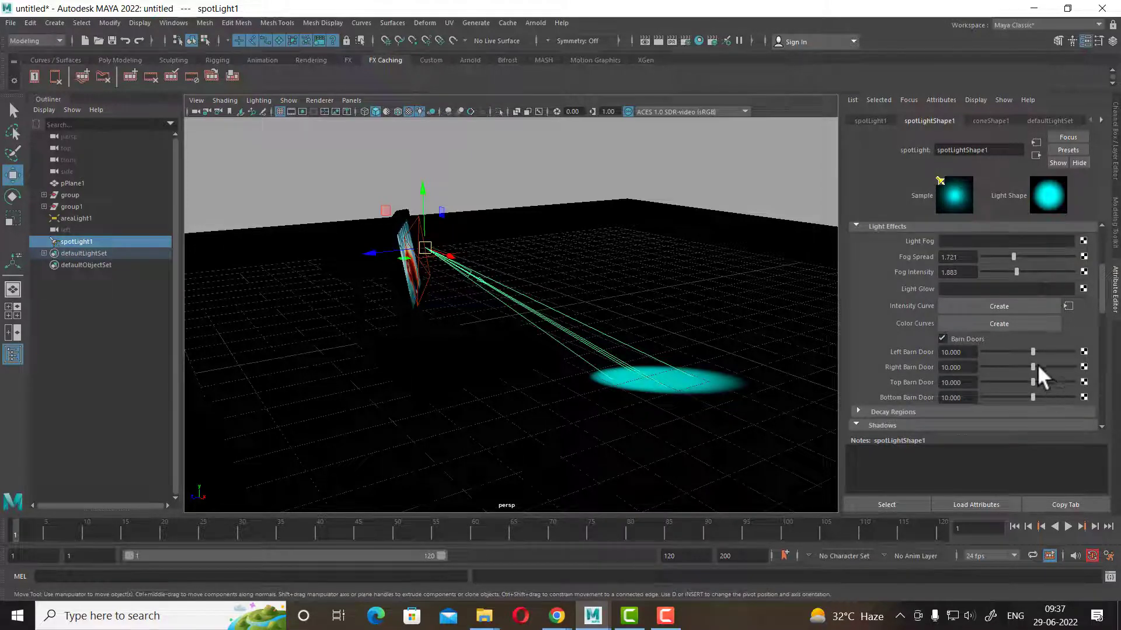
pyautogui.scroll(3, 1030, 363)
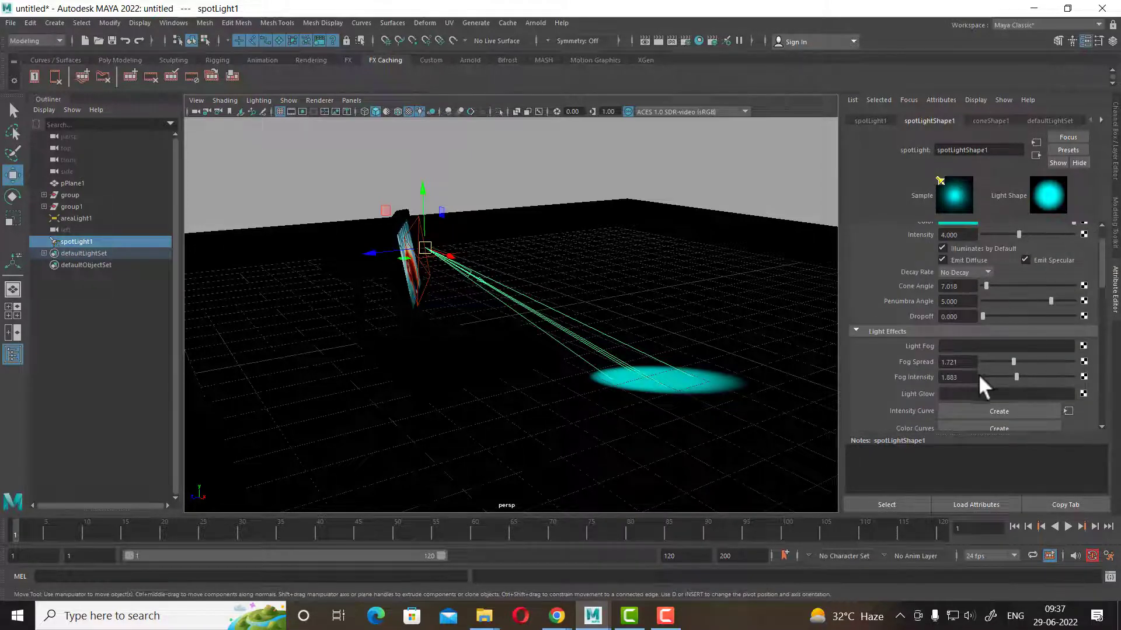
pyautogui.scroll(-4, 993, 367)
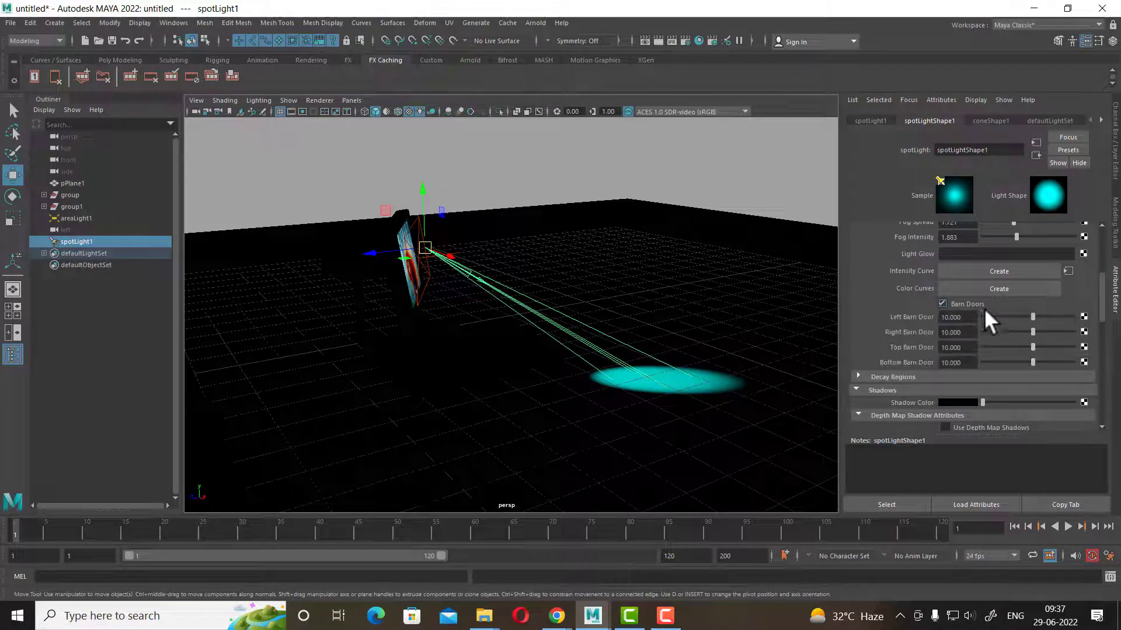
# - Set the left and right barn doors of spotLight1 to 20
pyautogui.moveTo(1031, 316)
pyautogui.mouseDown()
pyautogui.moveTo(1033, 348)
pyautogui.moveTo(1046, 315)
pyautogui.mouseUp()
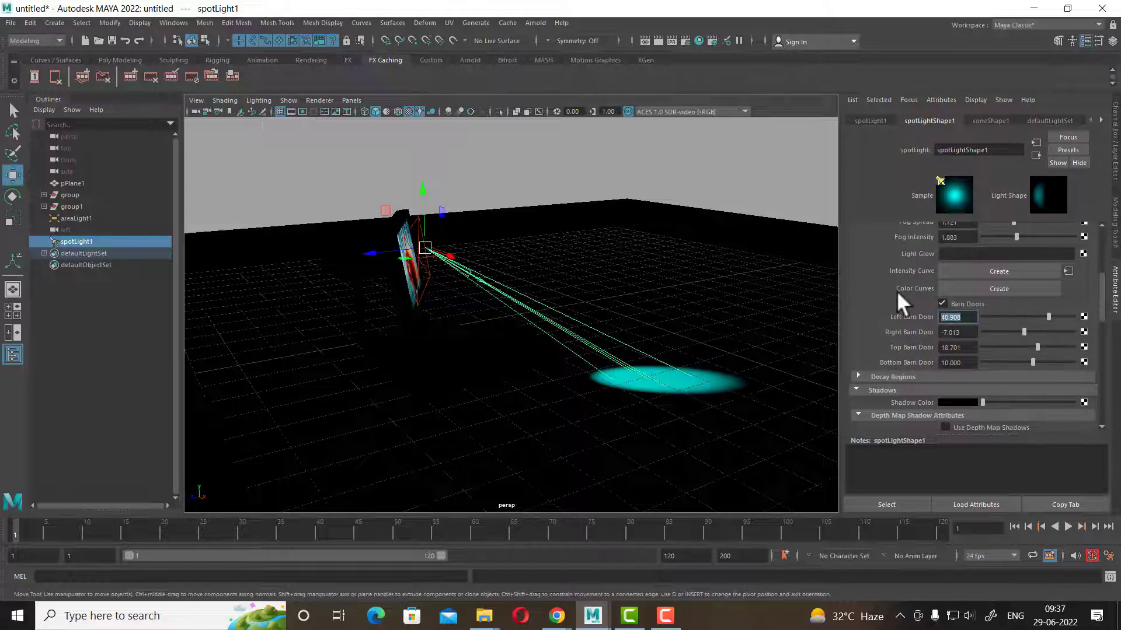
pyautogui.write('20')
pyautogui.press('Return')
pyautogui.press('Tab')
pyautogui.write('20')
pyautogui.press('Return')
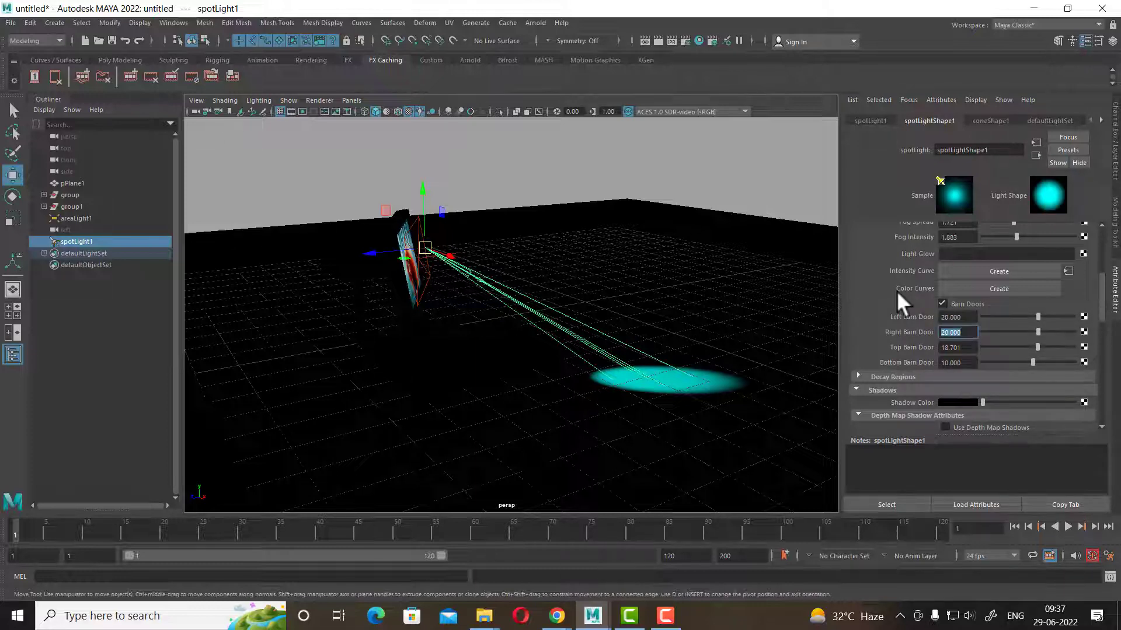
# - Change all four barn door values to 10 and render the frame
pyautogui.click(970, 317)
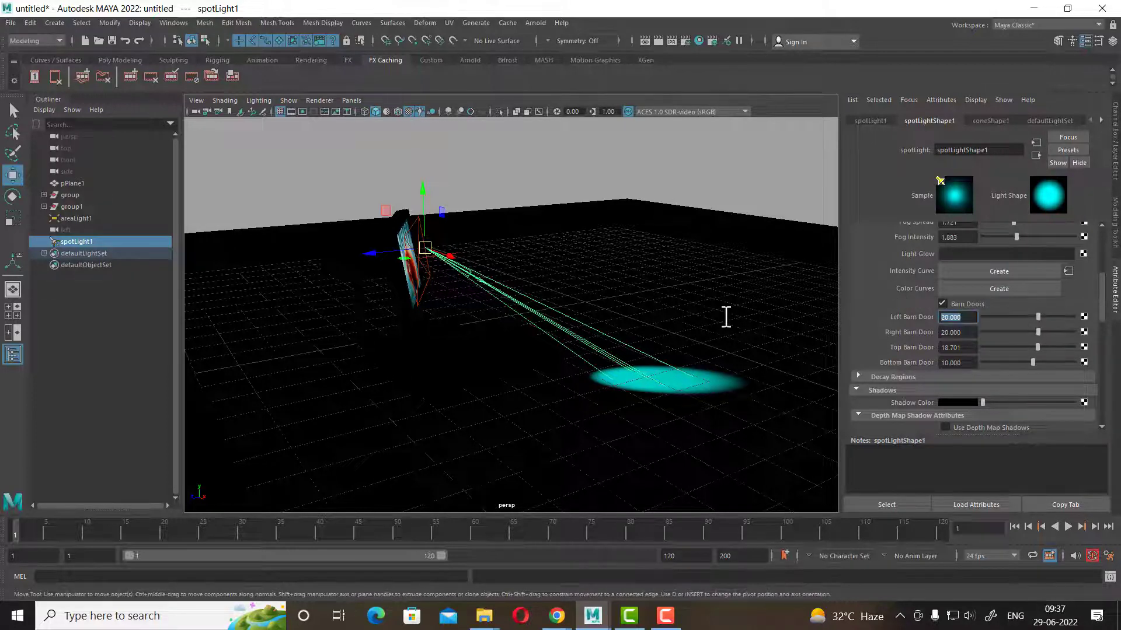
pyautogui.write('10')
pyautogui.press('Tab')
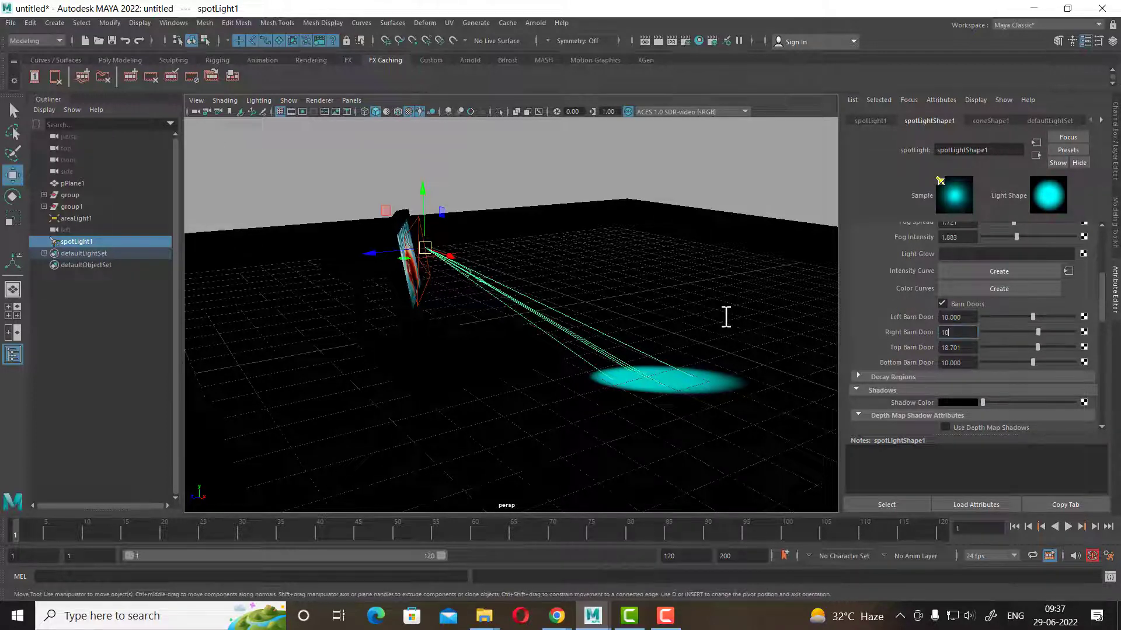
pyautogui.press('Tab')
pyautogui.write('10')
pyautogui.press('Tab')
pyautogui.write('1')
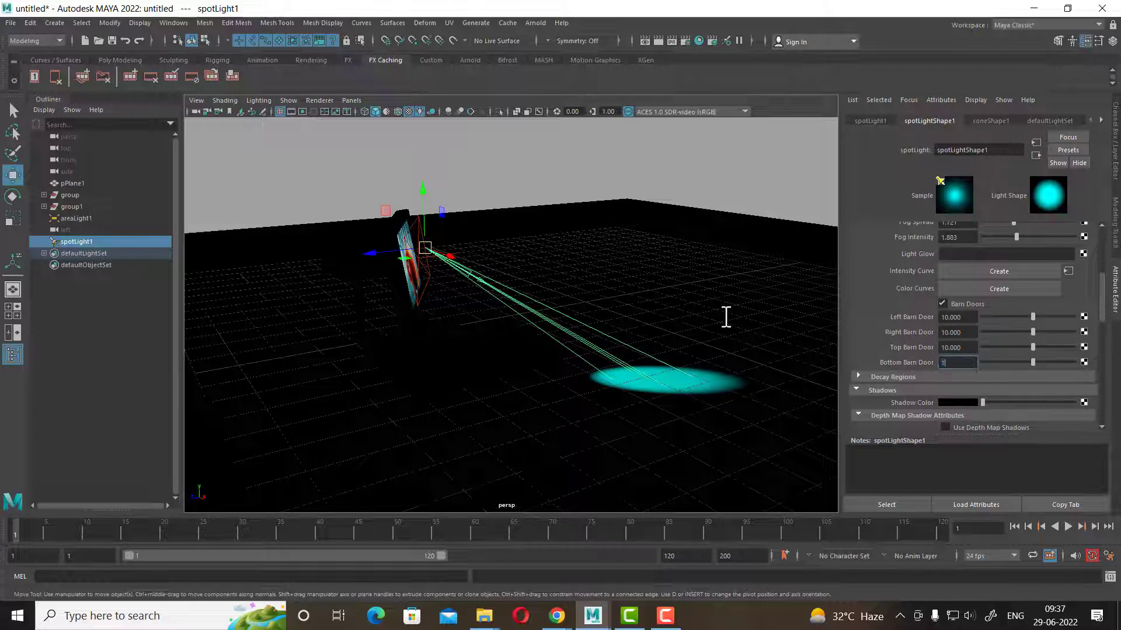
pyautogui.click(657, 41)
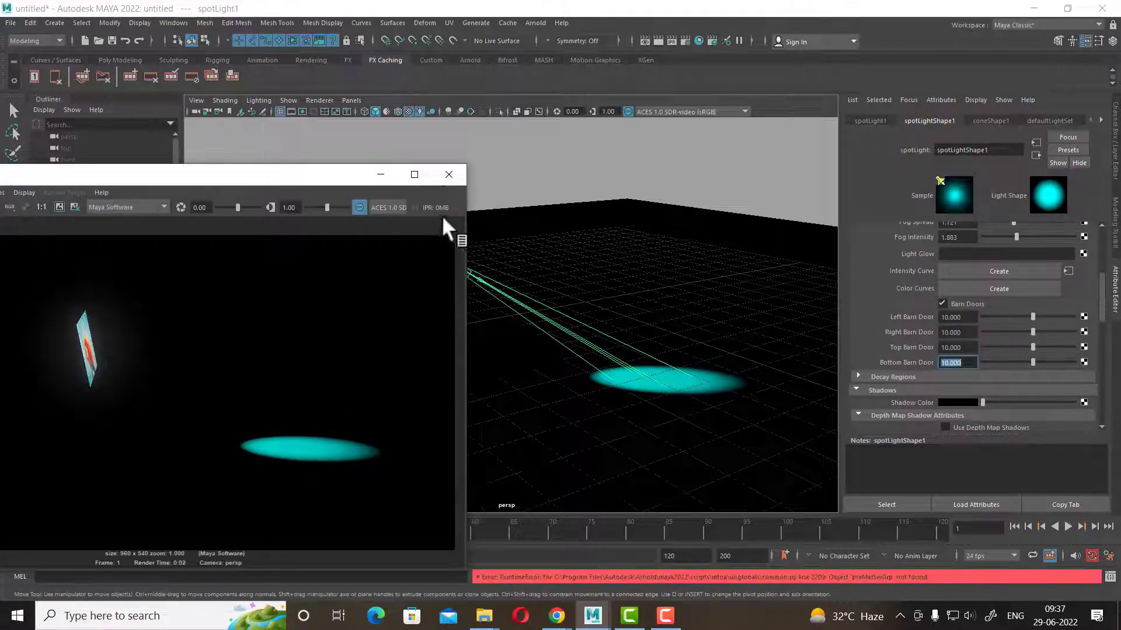
# - Attach a new light fog, lightFog2, to the white spot light and redo the render
pyautogui.click(449, 174)
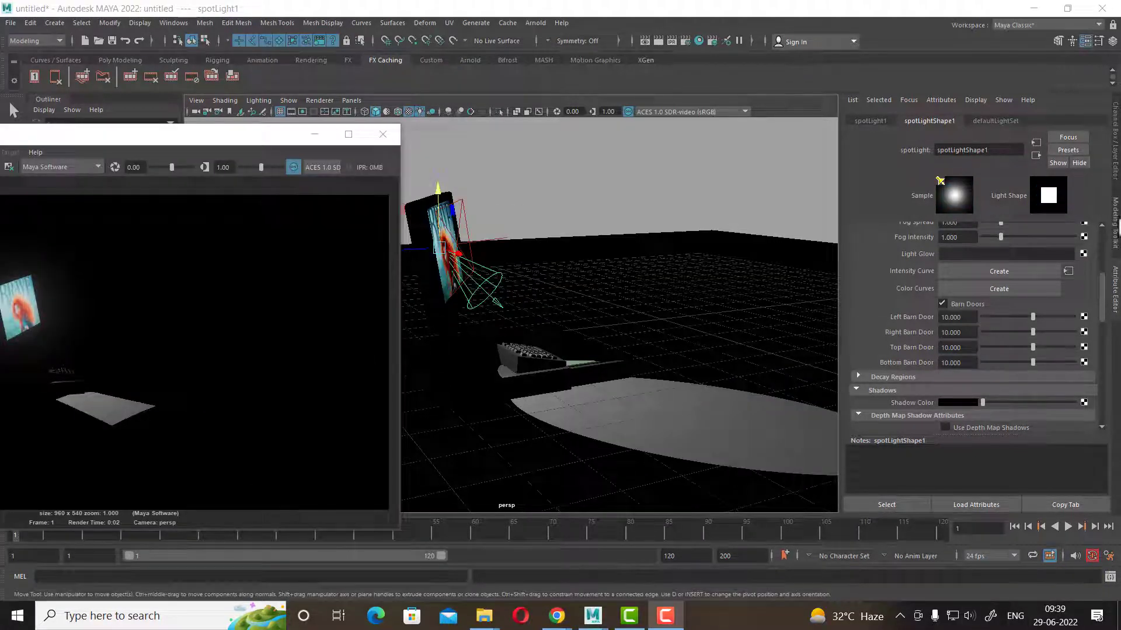
pyautogui.moveTo(222, 135); pyautogui.dragTo(289, 120)
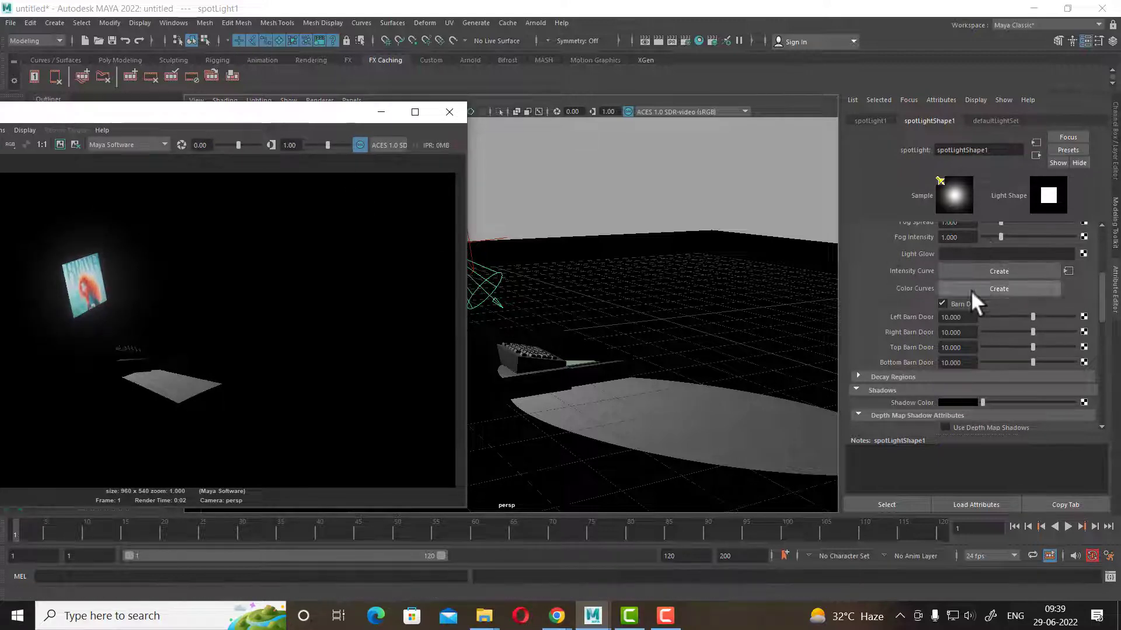
pyautogui.scroll(3, 969, 321)
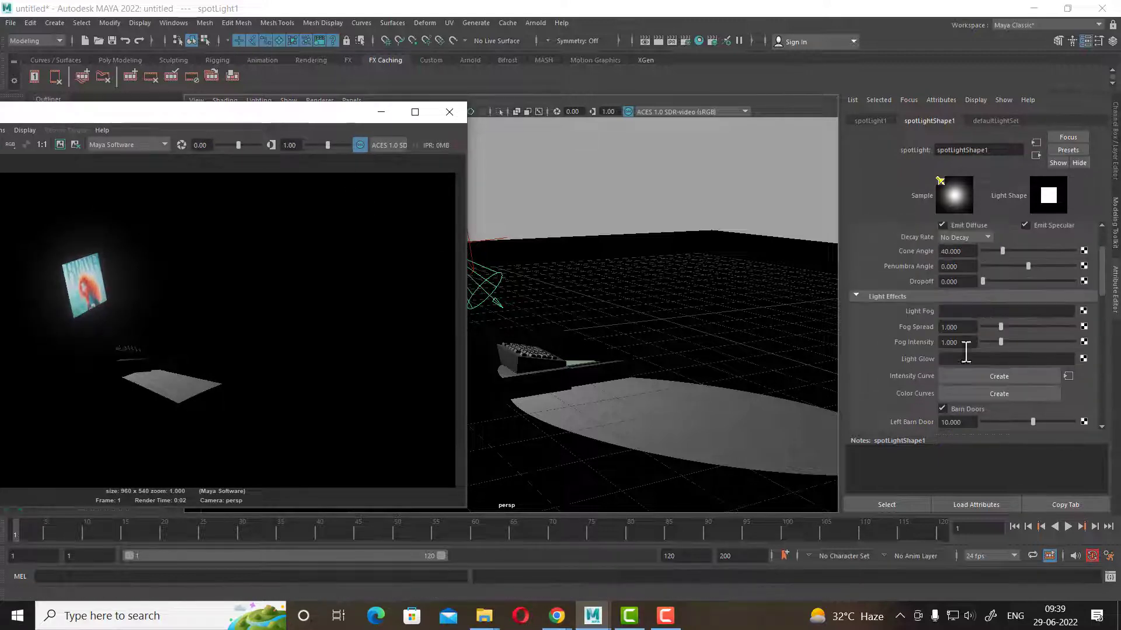
pyautogui.click(1083, 311)
pyautogui.moveTo(128, 117); pyautogui.dragTo(319, 112)
pyautogui.click(78, 135)
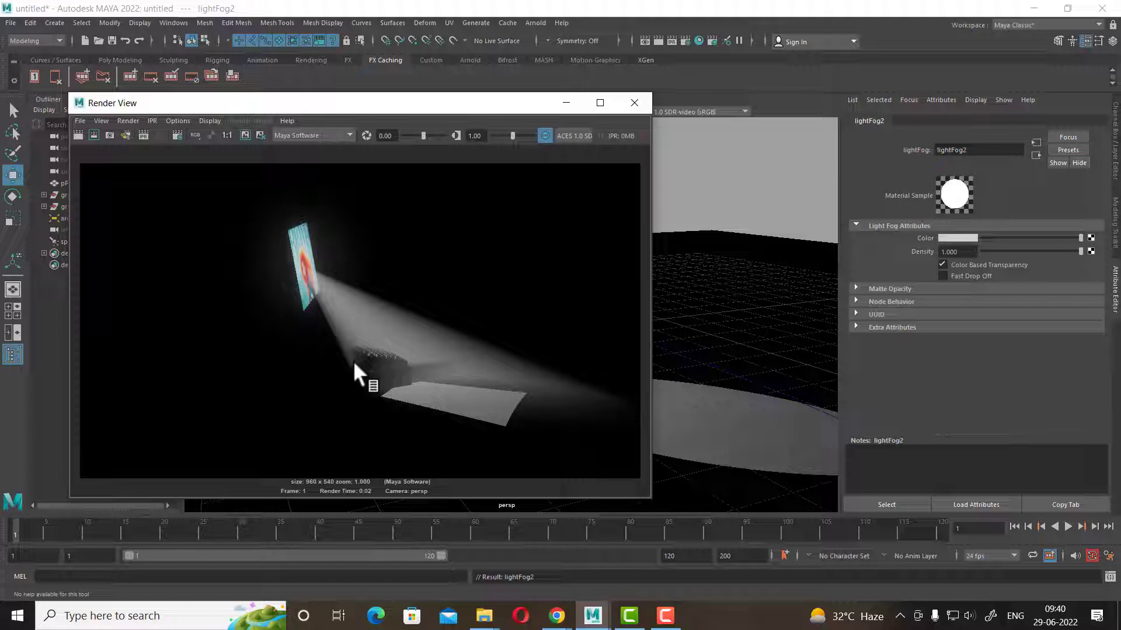
# - Minimize Render View, select spotLight1 and orbit to face the BRAVE poster
pyautogui.click(571, 105)
pyautogui.click(490, 286)
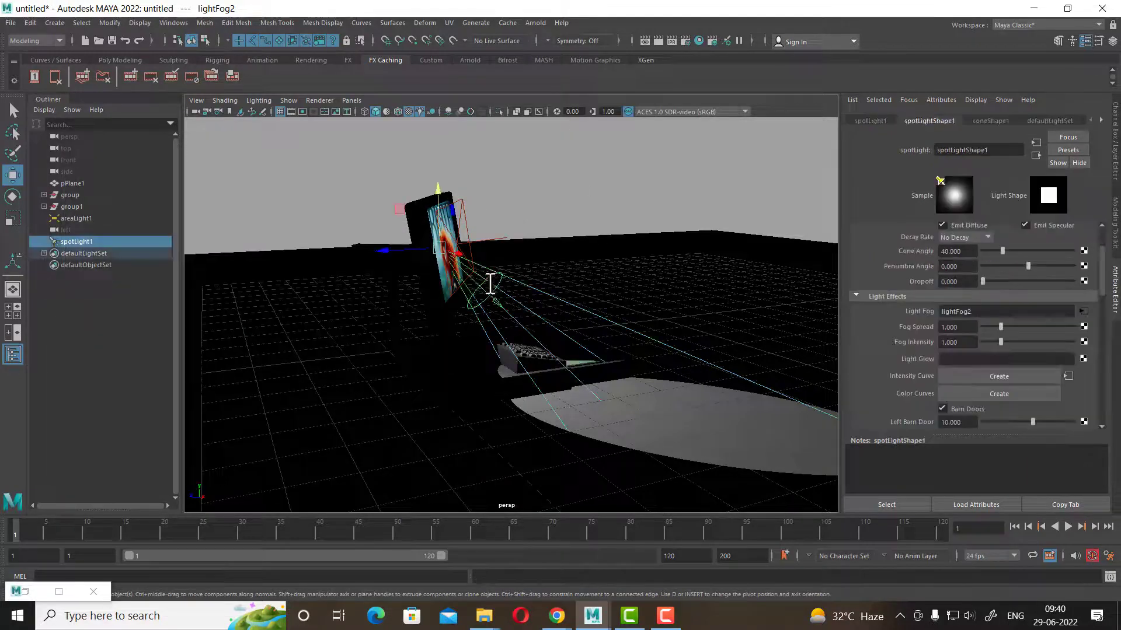
pyautogui.keyDown('alt'); pyautogui.moveTo(498, 285); pyautogui.dragTo(503, 284); pyautogui.keyUp('alt')
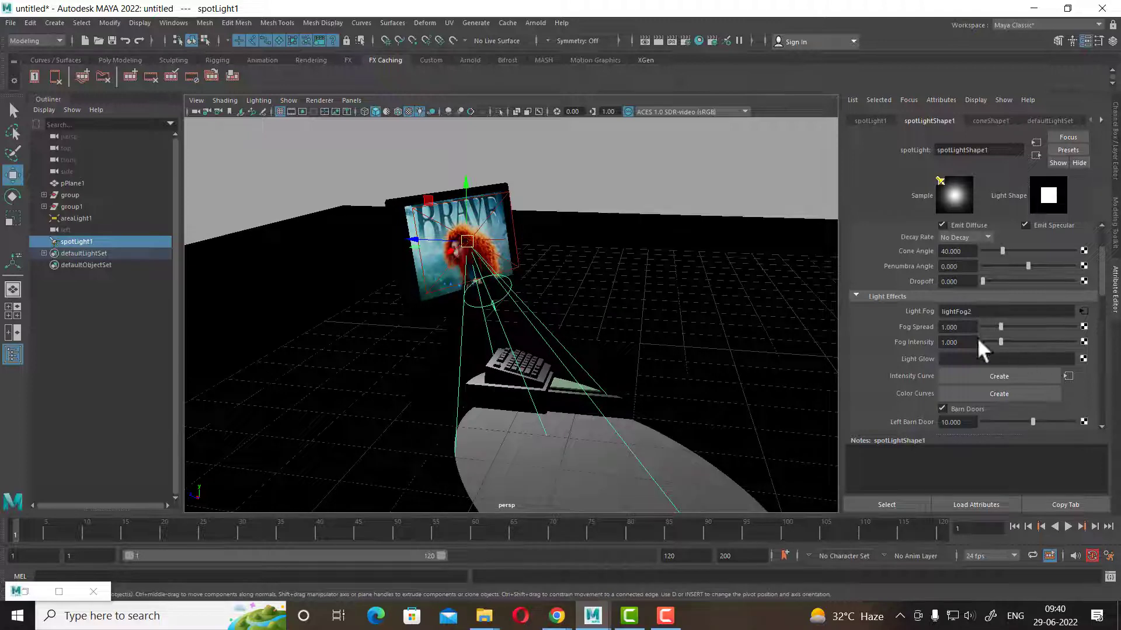
# - Expand spotLight1's Decay Regions section and its Region 1 distance settings
pyautogui.scroll(3, 893, 349)
pyautogui.scroll(-3, 894, 349)
pyautogui.scroll(-3, 900, 348)
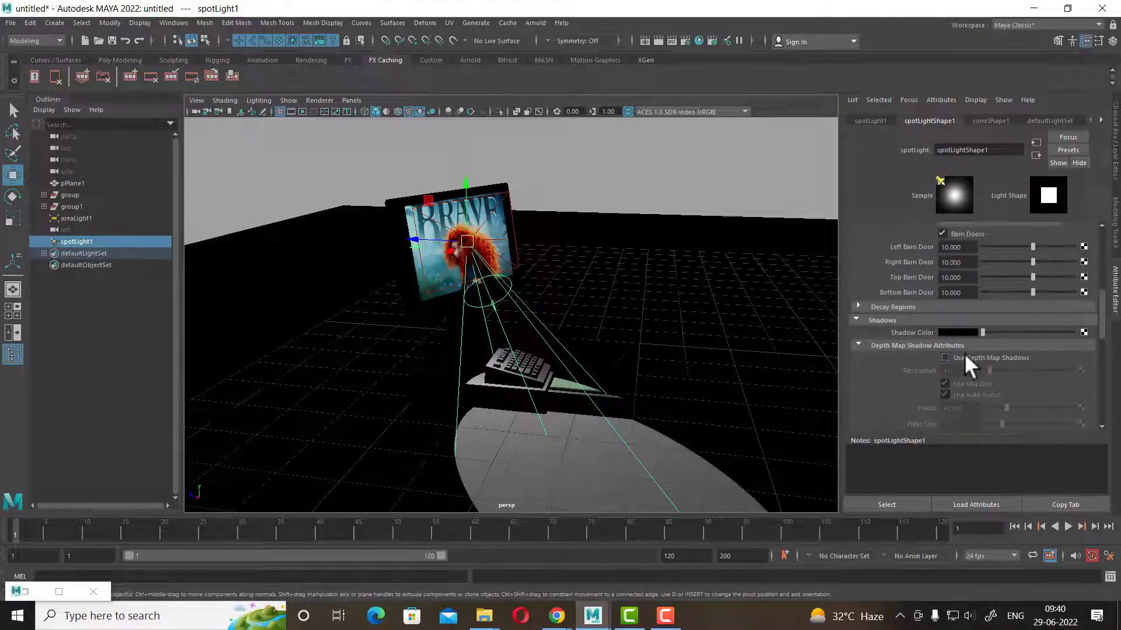
pyautogui.scroll(-3, 930, 365)
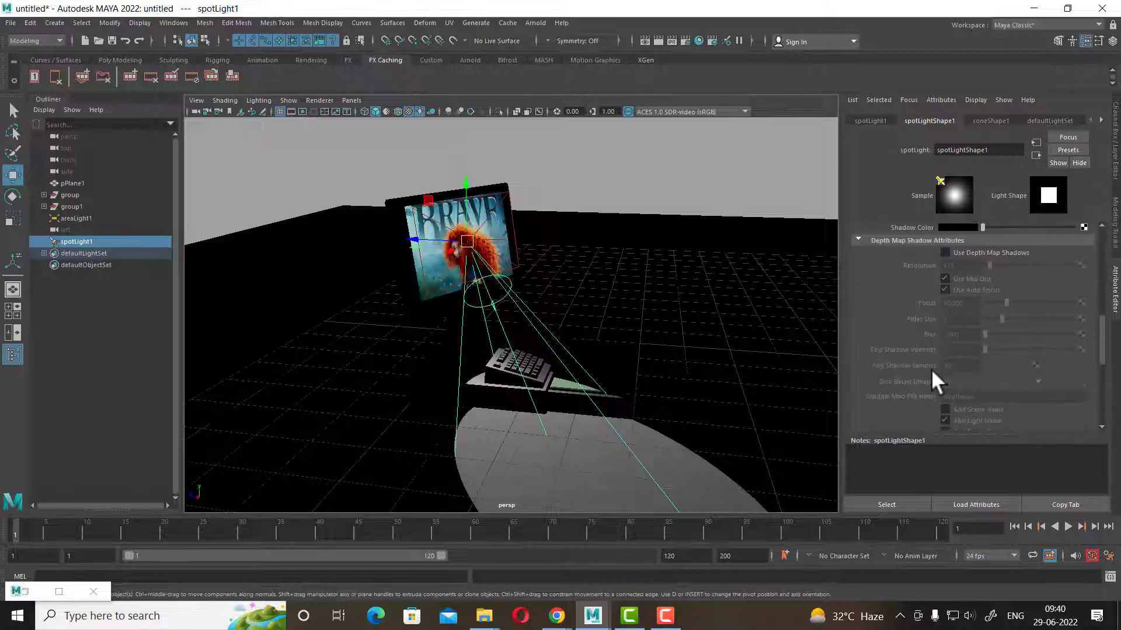
pyautogui.scroll(3, 931, 369)
pyautogui.scroll(2, 916, 335)
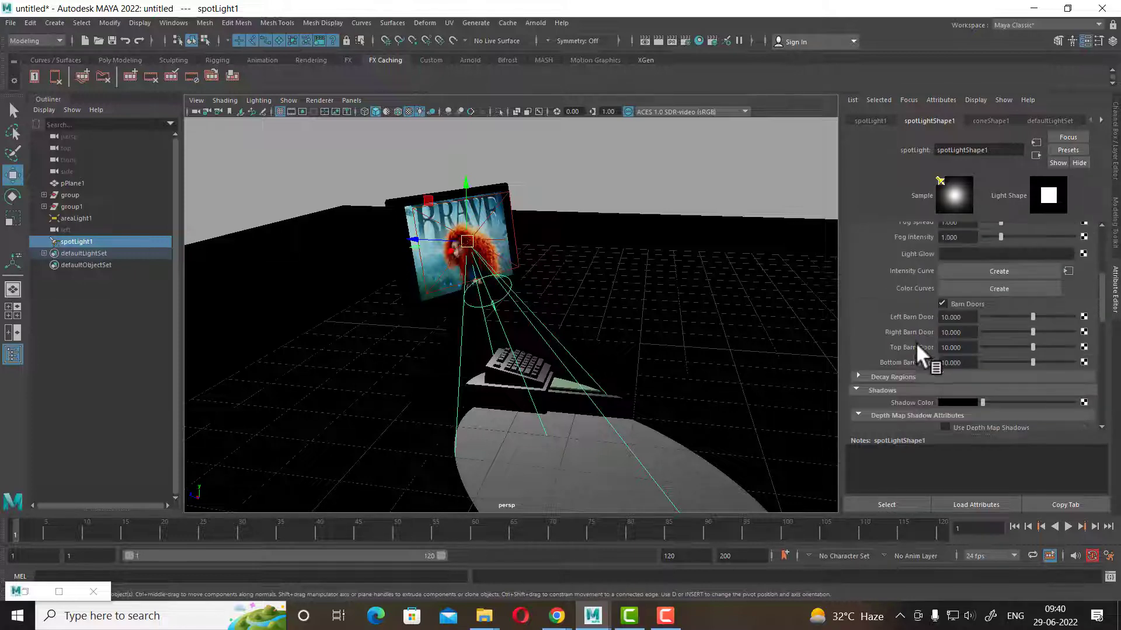
pyautogui.scroll(2, 916, 342)
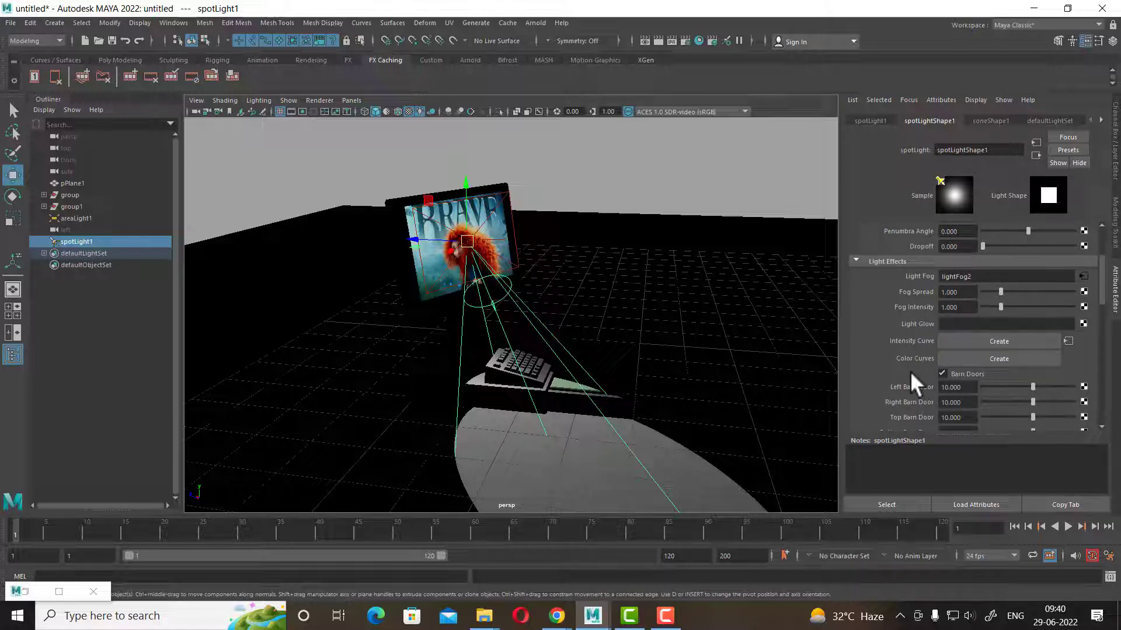
pyautogui.scroll(2, 909, 373)
pyautogui.scroll(-4, 908, 373)
pyautogui.scroll(-4, 905, 377)
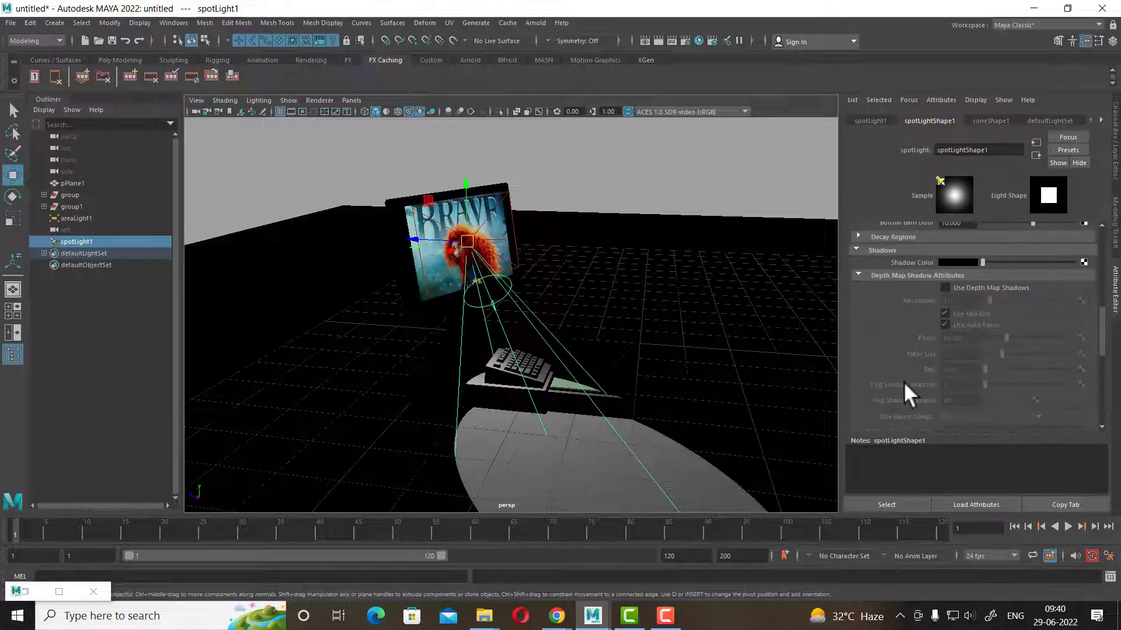
pyautogui.click(918, 236)
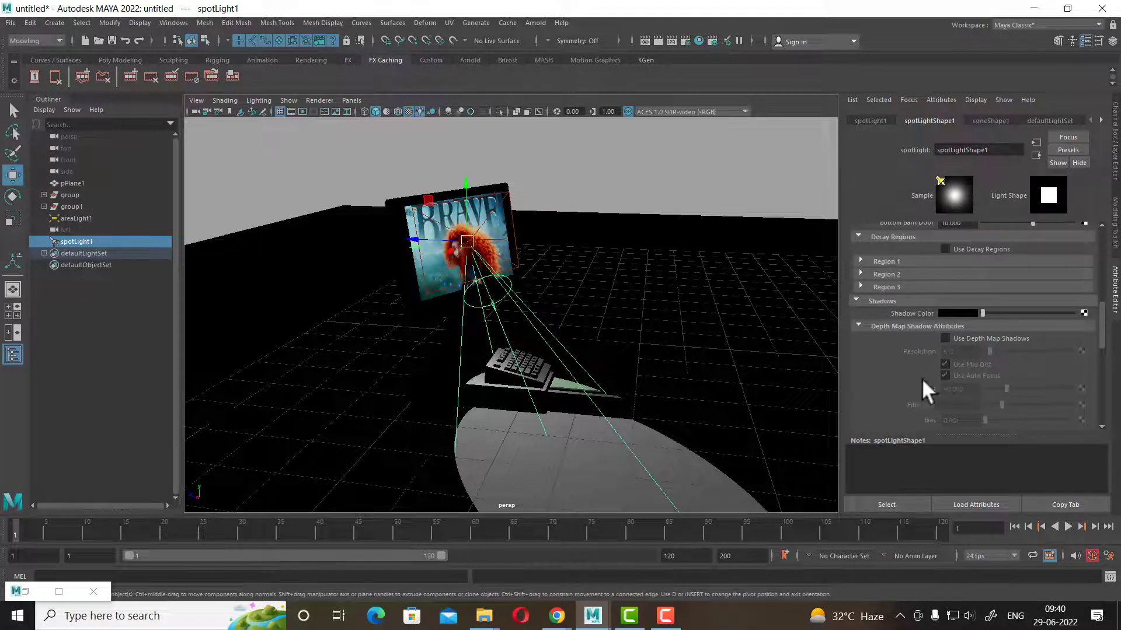
pyautogui.click(909, 261)
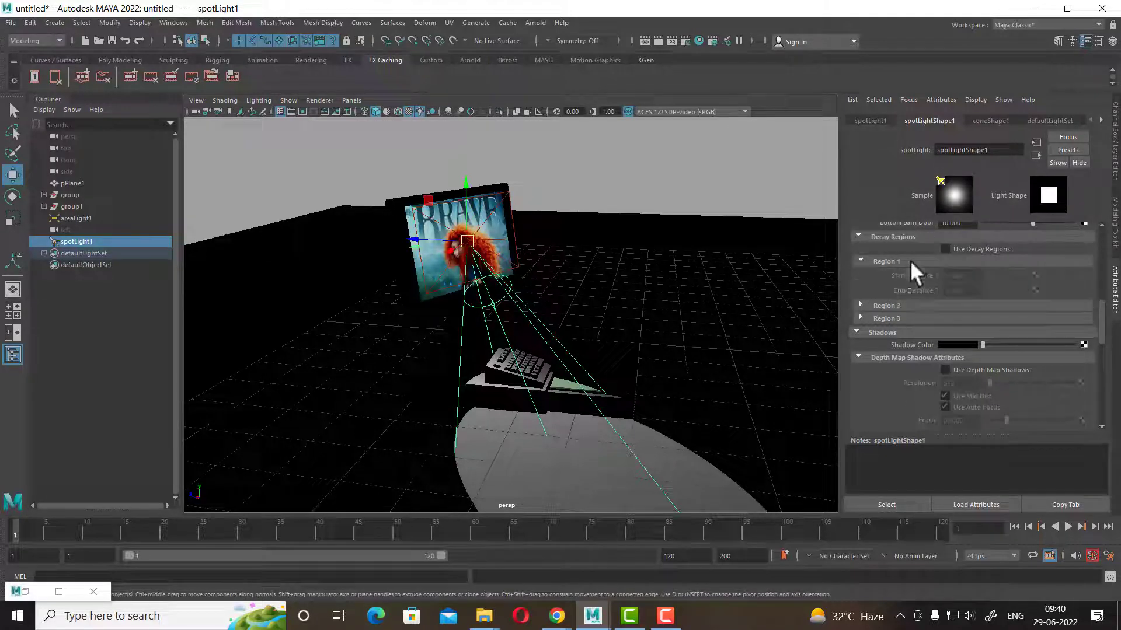
# - Turn on Use Decay Regions, expand Regions 2 and 3, and render
pyautogui.click(970, 248)
pyautogui.click(905, 306)
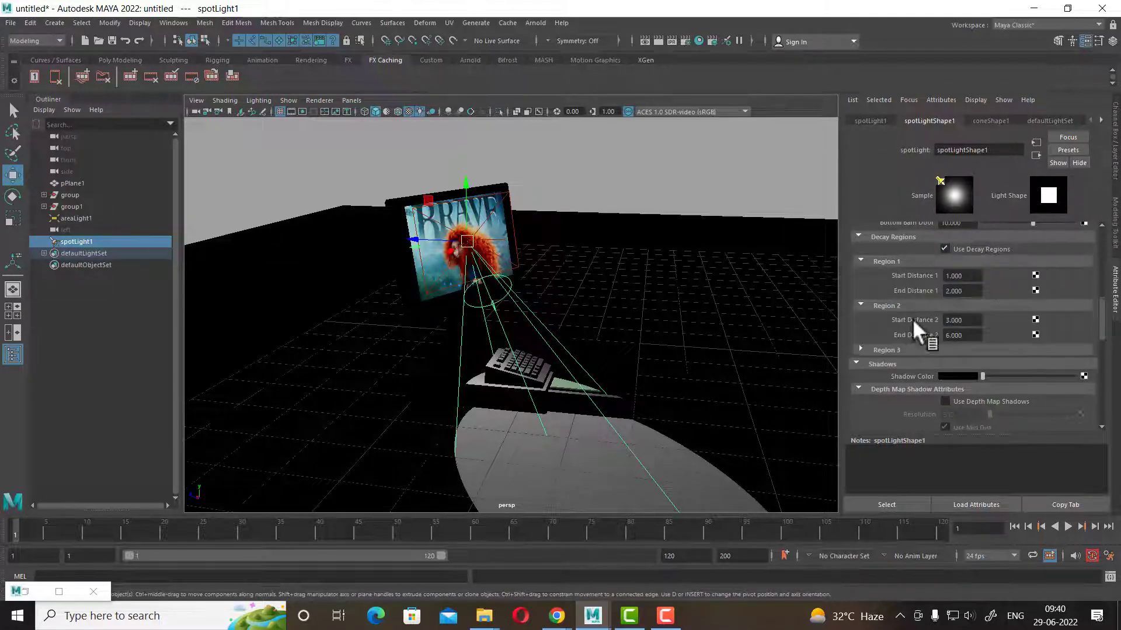
pyautogui.click(918, 349)
pyautogui.moveTo(744, 398)
pyautogui.keyDown('alt'); pyautogui.mouseDown()
pyautogui.moveTo(690, 394)
pyautogui.moveTo(734, 377)
pyautogui.moveTo(597, 415)
pyautogui.moveTo(603, 427)
pyautogui.mouseUp(); pyautogui.keyUp('alt')
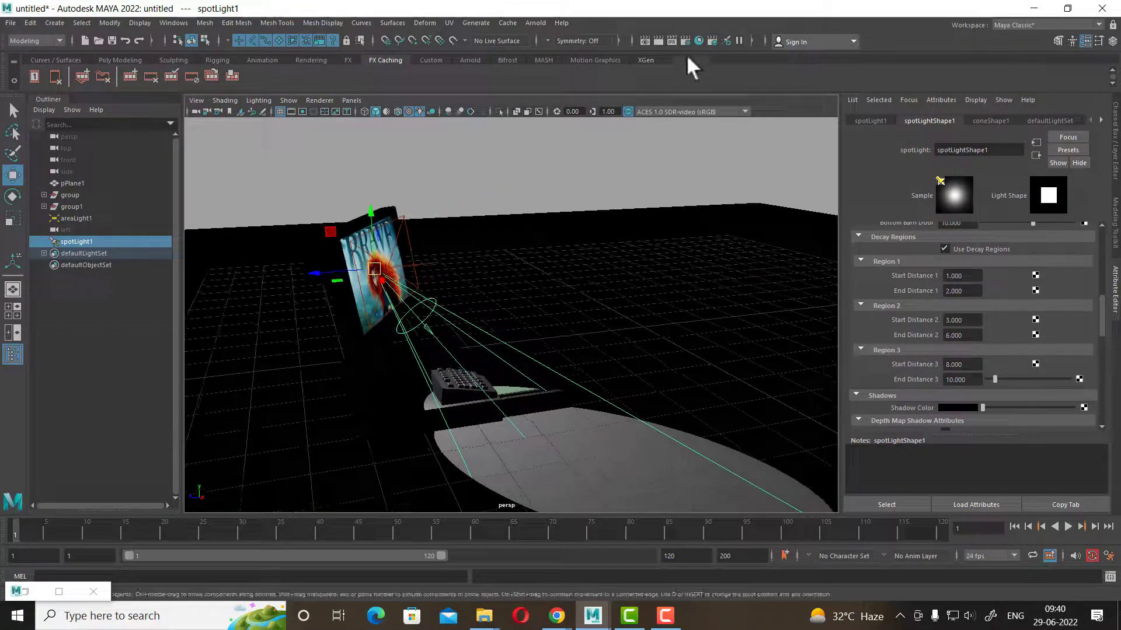
pyautogui.click(659, 39)
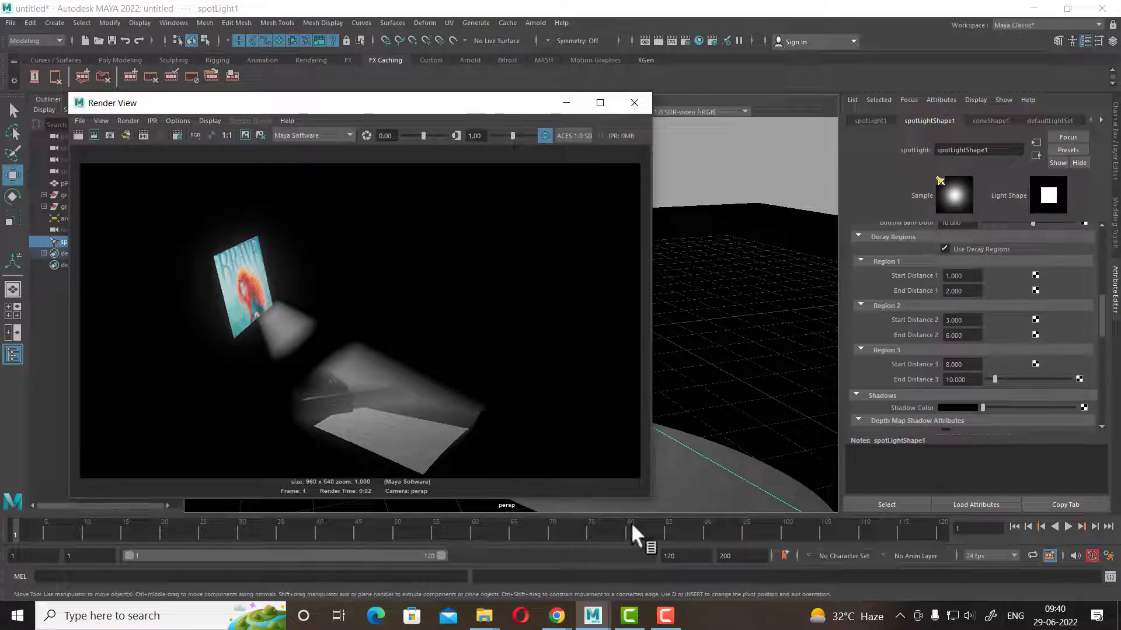
# - Set Region 1 start and end distances to 0 and re-render
pyautogui.click(964, 276)
pyautogui.press('Tab')
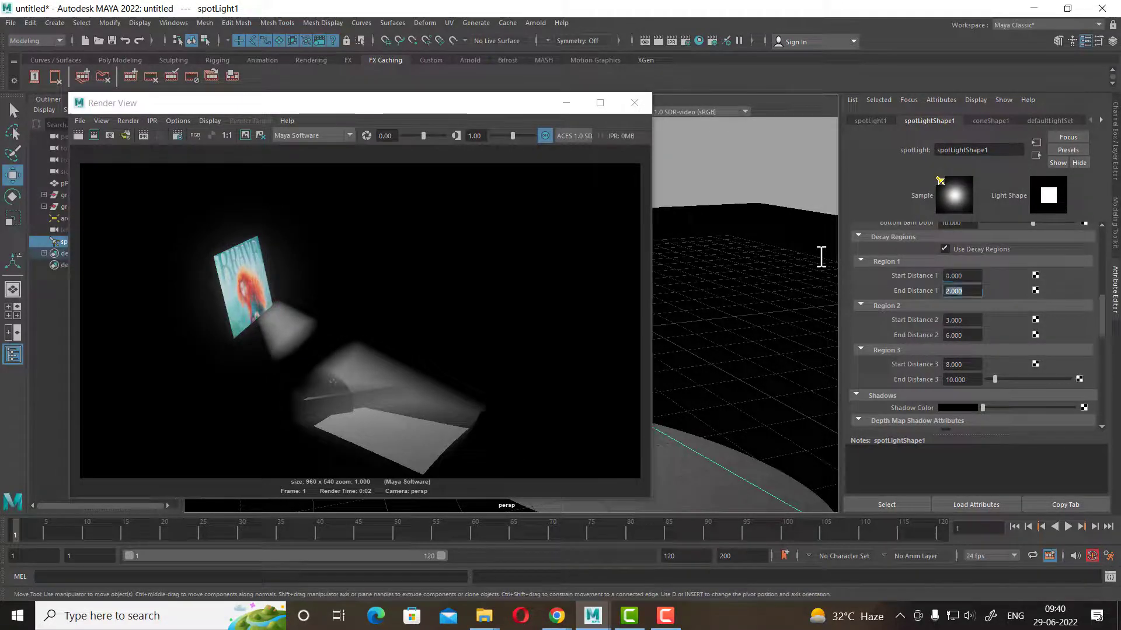
pyautogui.write('0')
pyautogui.press('Return')
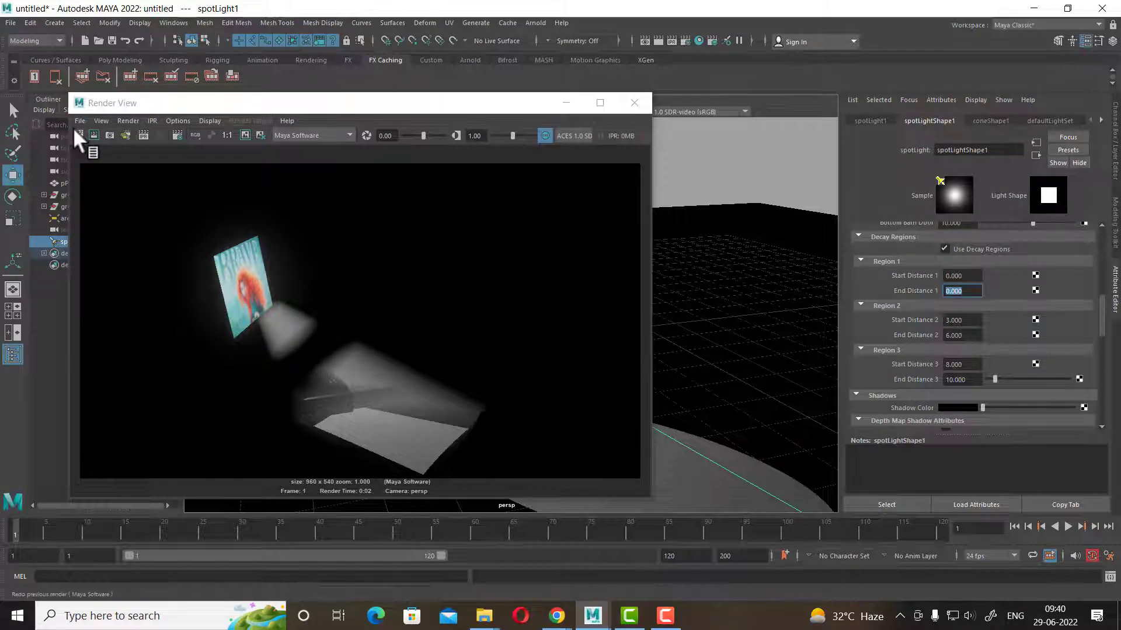
pyautogui.click(78, 135)
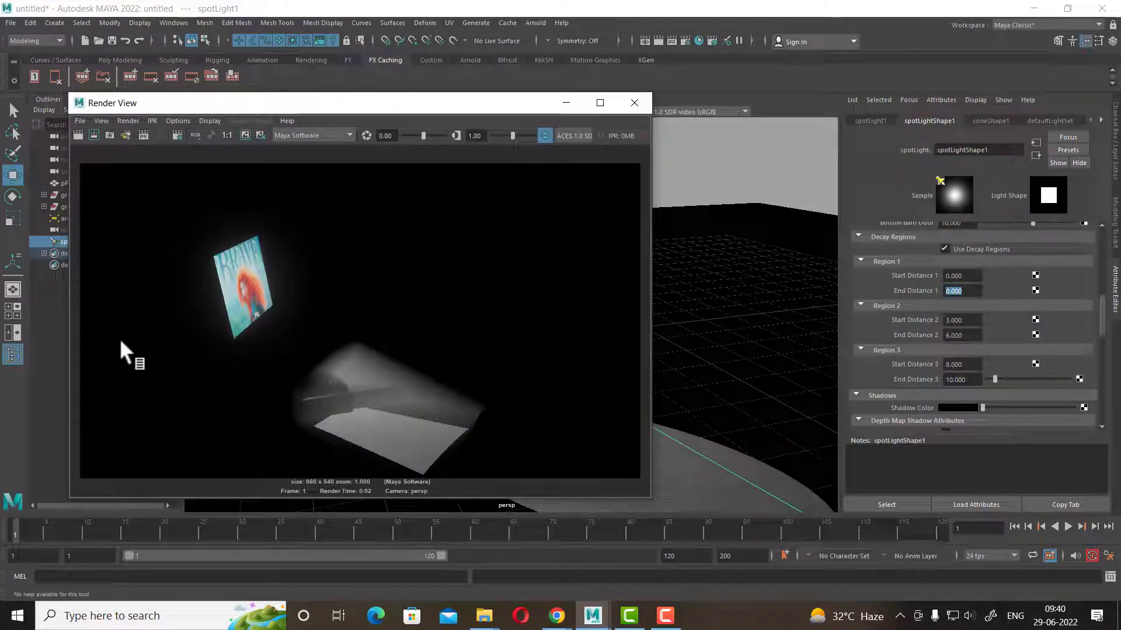
# - Try Region 2 start distance 2, then settle on 1, re-rendering each time
pyautogui.click(976, 318)
pyautogui.write('2')
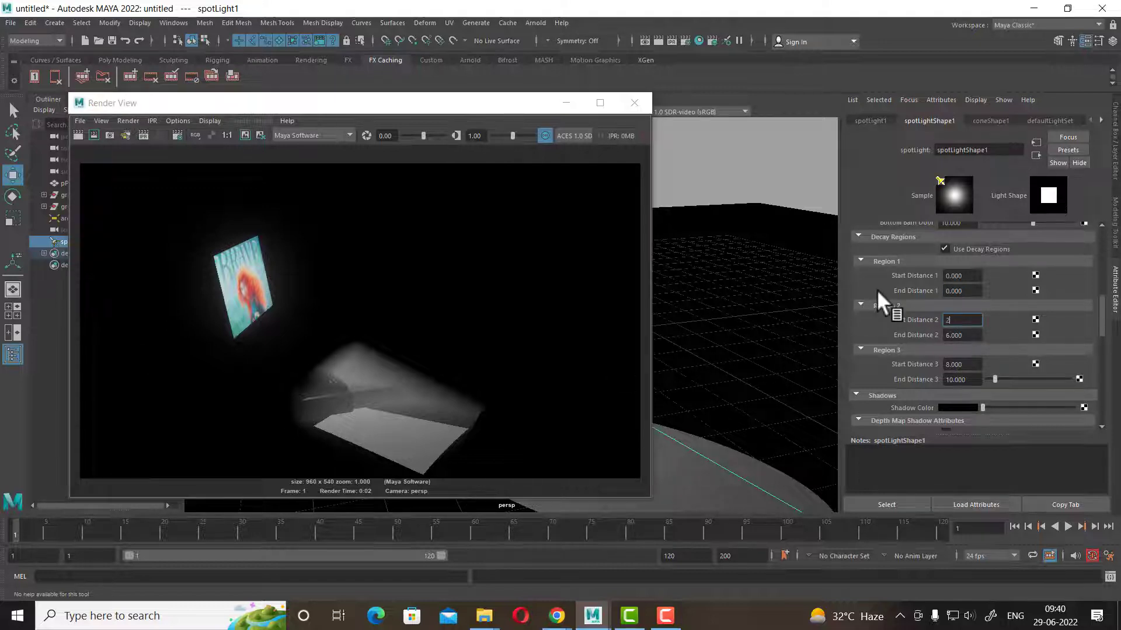
pyautogui.press('Return')
pyautogui.click(79, 134)
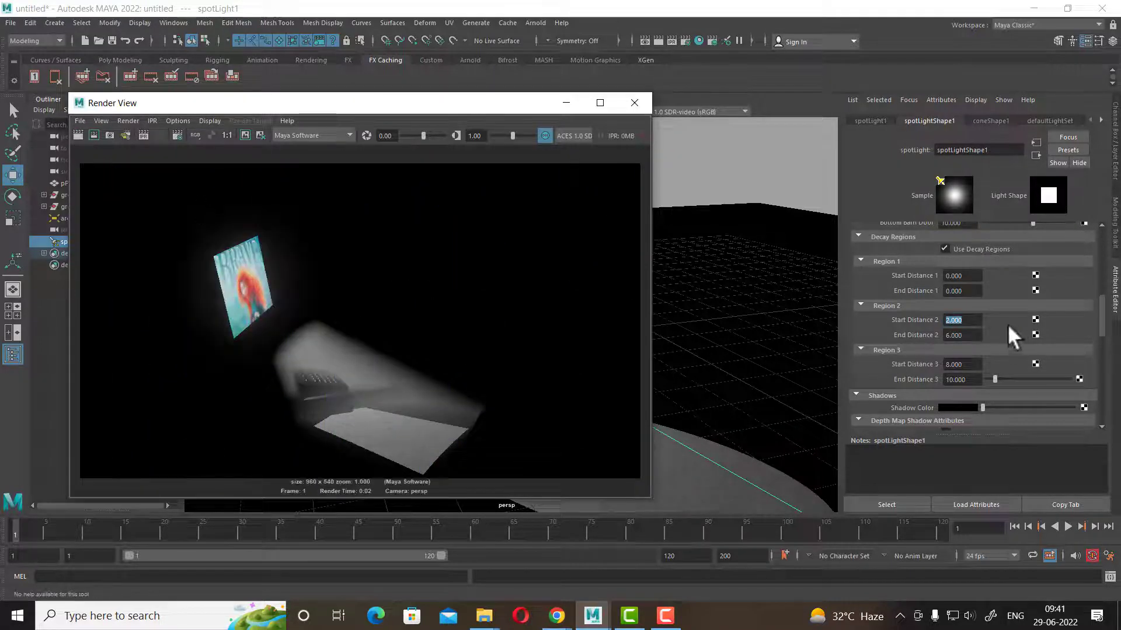
pyautogui.doubleClick(949, 320)
pyautogui.write('1')
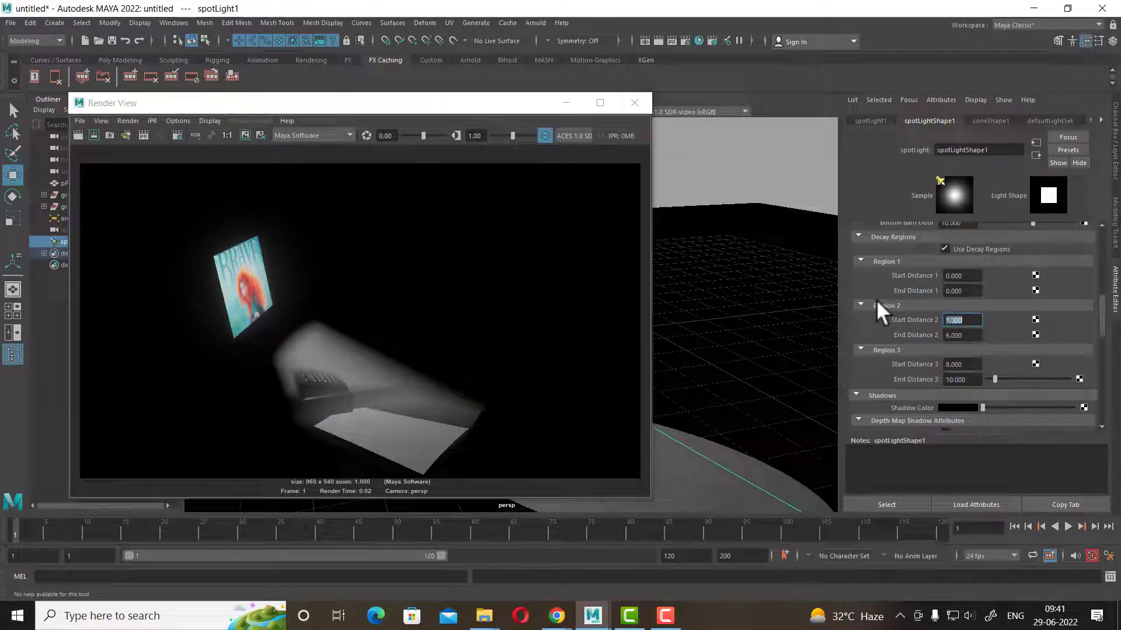
pyautogui.press('Return')
pyautogui.click(78, 134)
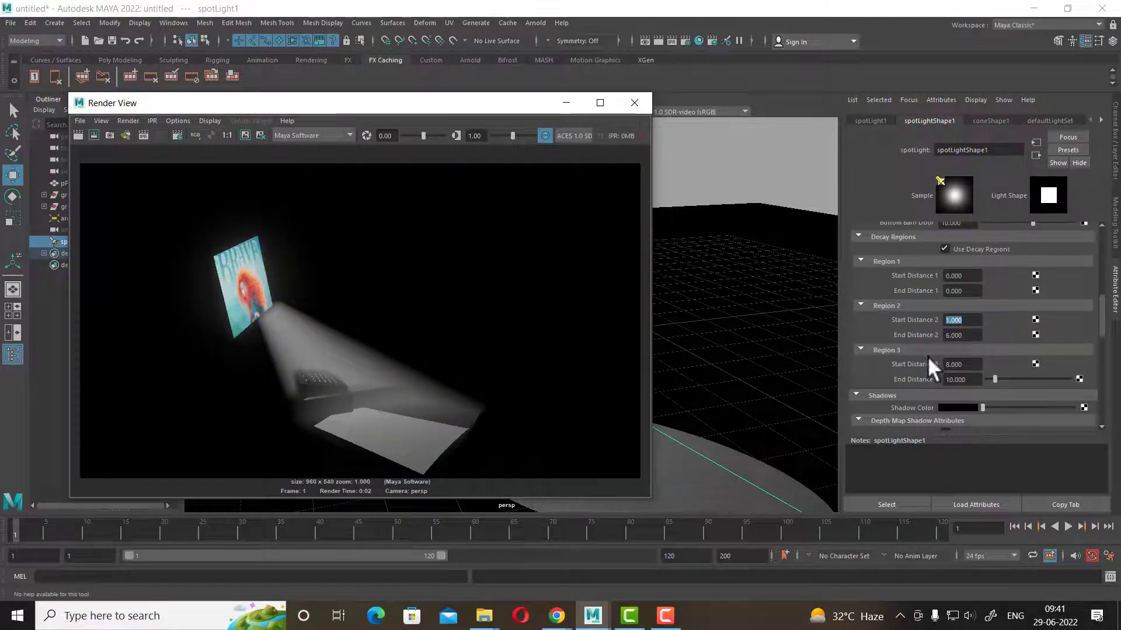
pyautogui.click(939, 319)
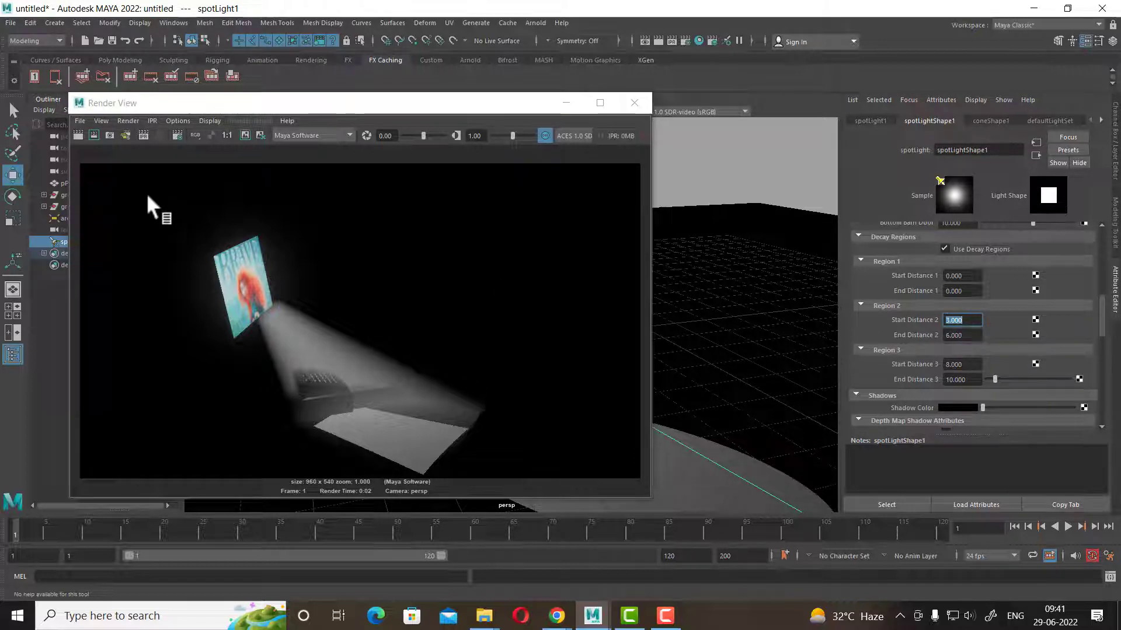
pyautogui.click(78, 135)
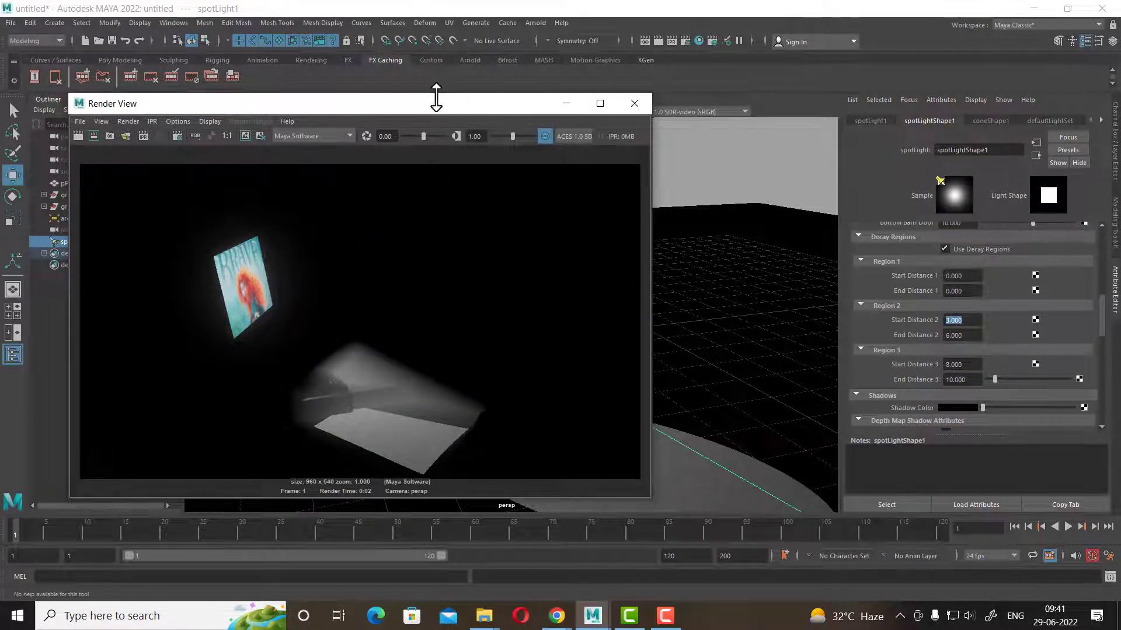
pyautogui.moveTo(415, 106); pyautogui.dragTo(380, 358)
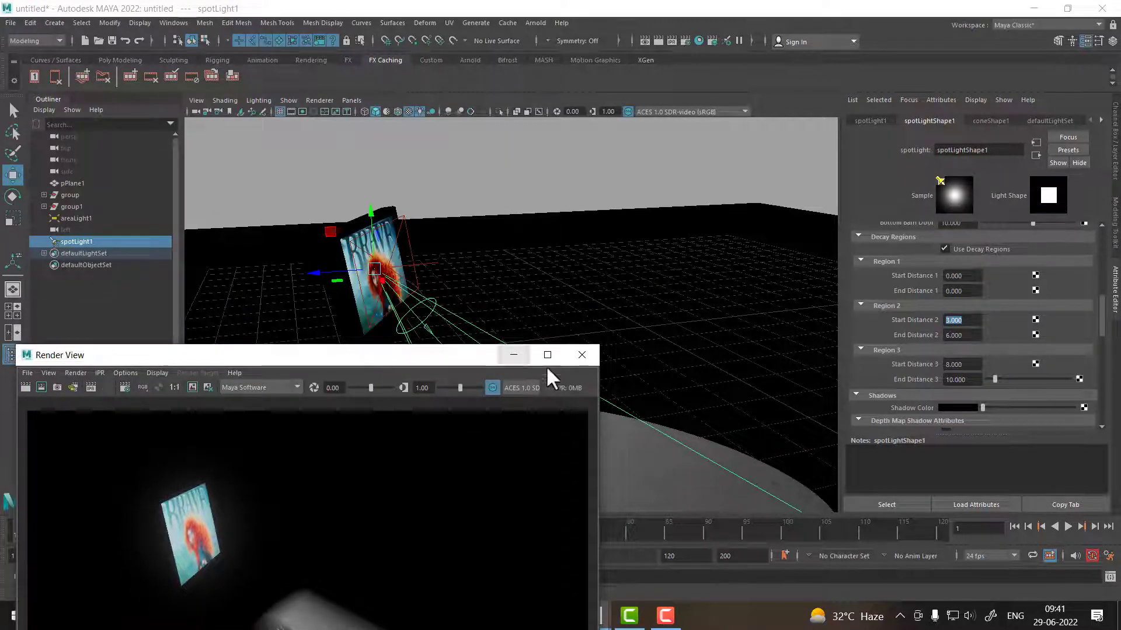
# - Raise, shift and rotate spotLight1 so it aims at the monitor
pyautogui.click(513, 355)
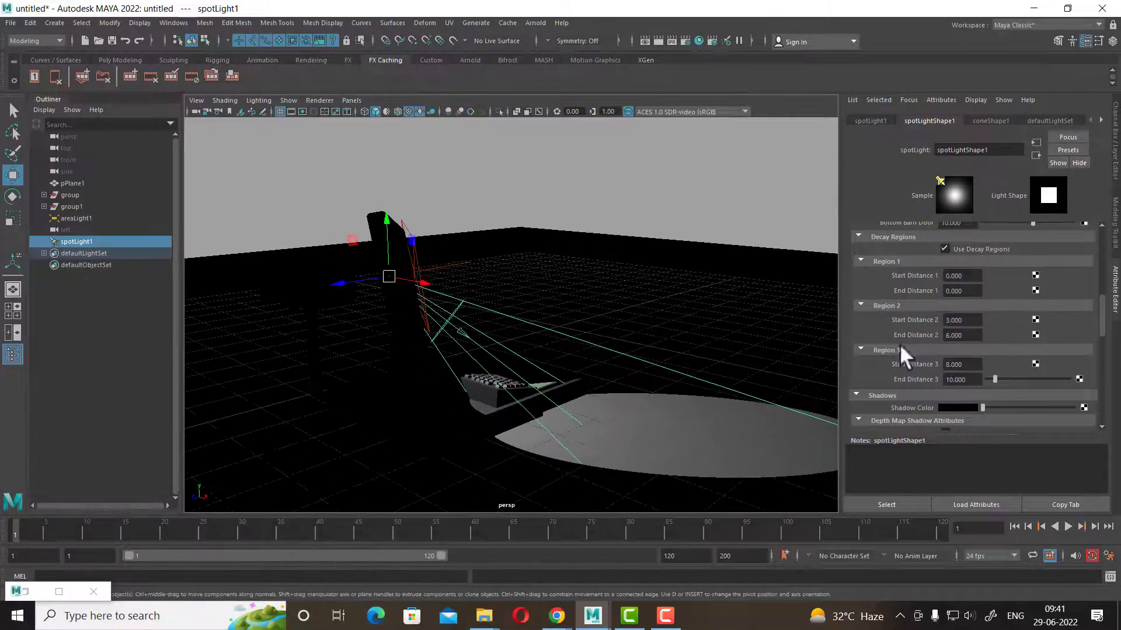
pyautogui.scroll(-2, 1032, 299)
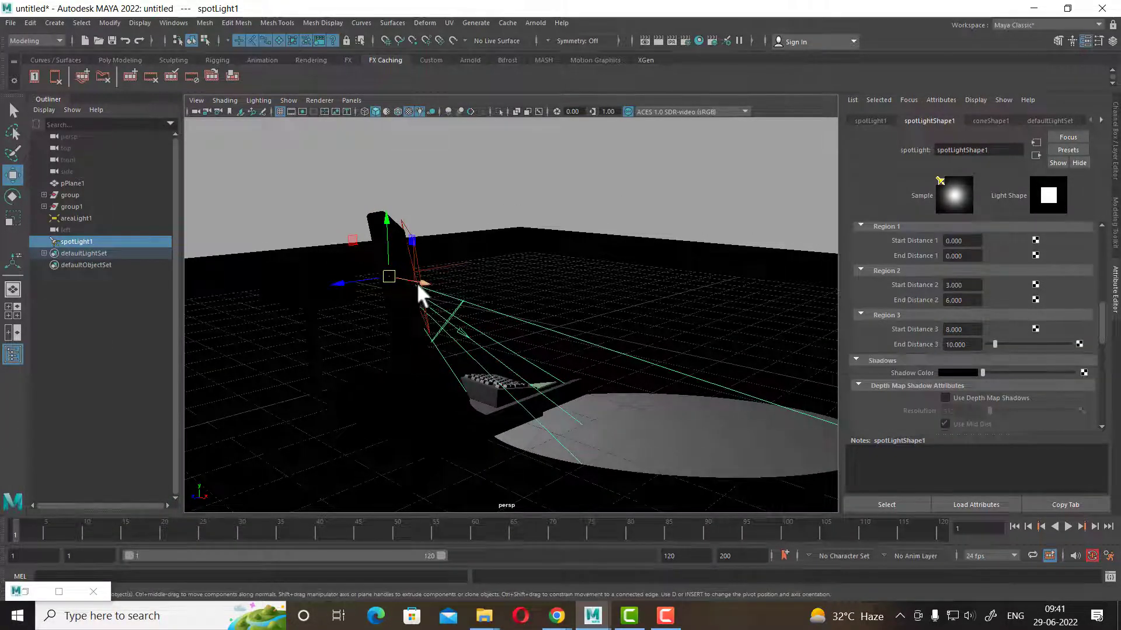
pyautogui.moveTo(415, 279); pyautogui.dragTo(340, 169)
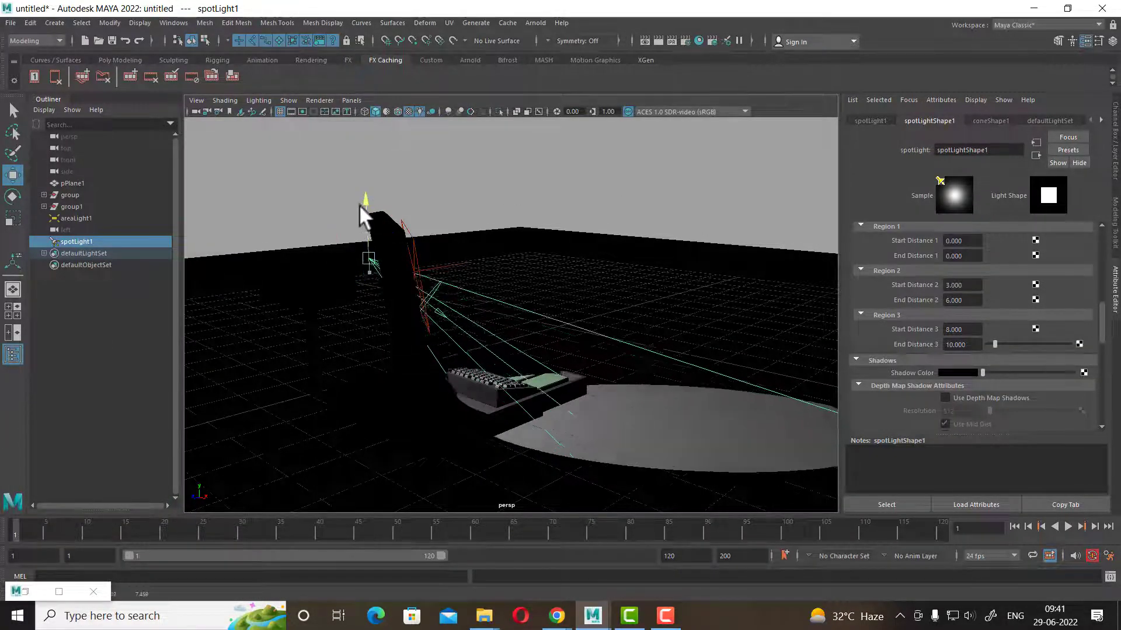
pyautogui.moveTo(411, 230)
pyautogui.mouseDown()
pyautogui.moveTo(364, 199)
pyautogui.moveTo(321, 131)
pyautogui.mouseUp()
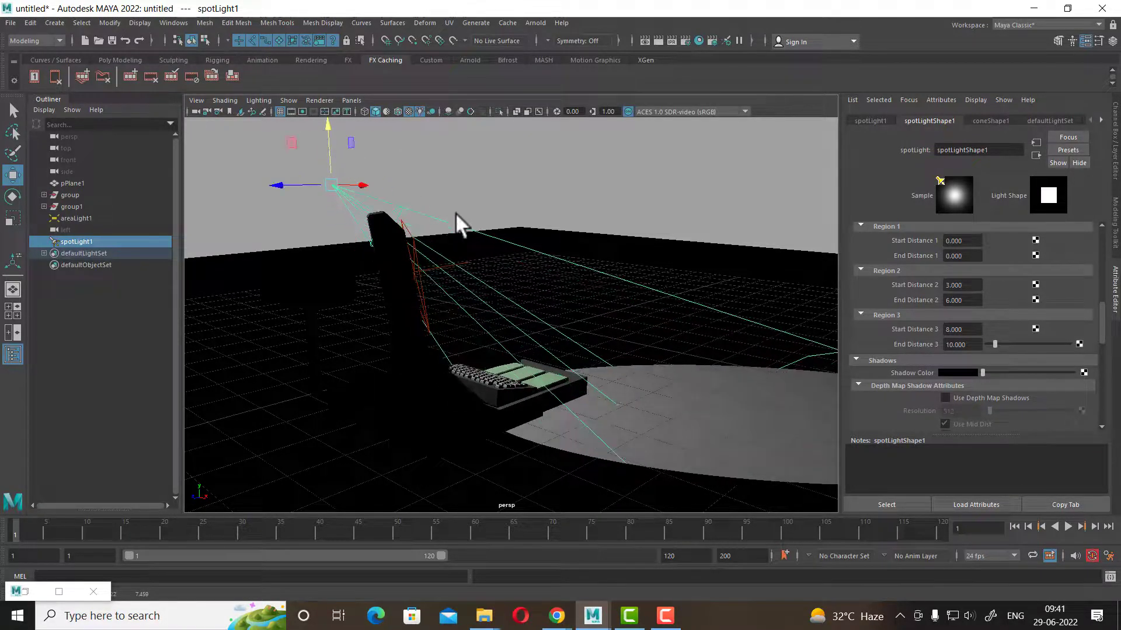
pyautogui.press('e')
pyautogui.moveTo(408, 188)
pyautogui.mouseDown()
pyautogui.moveTo(376, 163)
pyautogui.moveTo(302, 204)
pyautogui.mouseUp()
pyautogui.press('w')
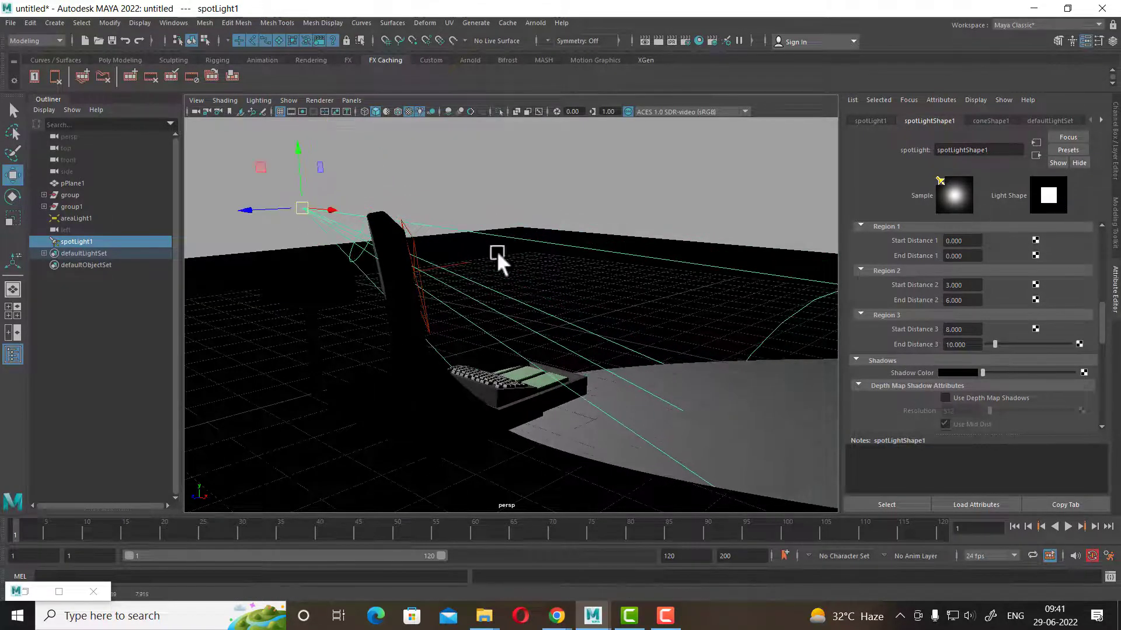
# - Set the spotlight penumbra to 1.169 and dropoff to 6.623, then render
pyautogui.scroll(4, 1016, 327)
pyautogui.scroll(3, 1016, 328)
pyautogui.scroll(2, 993, 307)
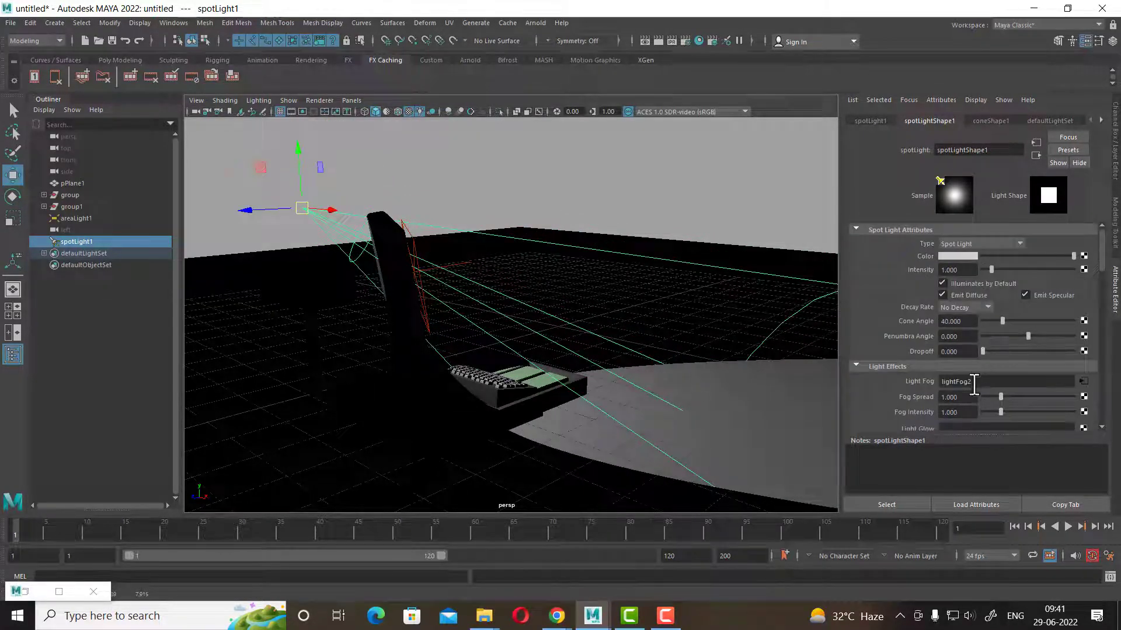
pyautogui.click(966, 322)
pyautogui.press('Tab')
pyautogui.moveTo(1026, 334); pyautogui.dragTo(983, 350)
pyautogui.moveTo(710, 349)
pyautogui.keyDown('alt'); pyautogui.mouseDown()
pyautogui.moveTo(707, 405)
pyautogui.moveTo(750, 401)
pyautogui.mouseUp(); pyautogui.keyUp('alt')
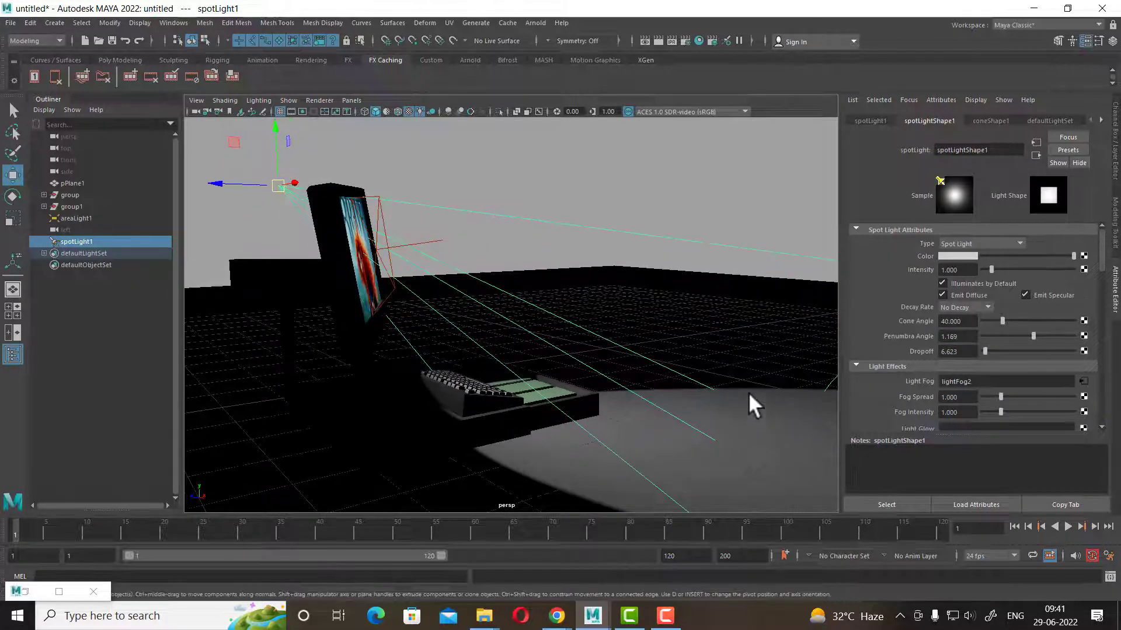
pyautogui.click(658, 40)
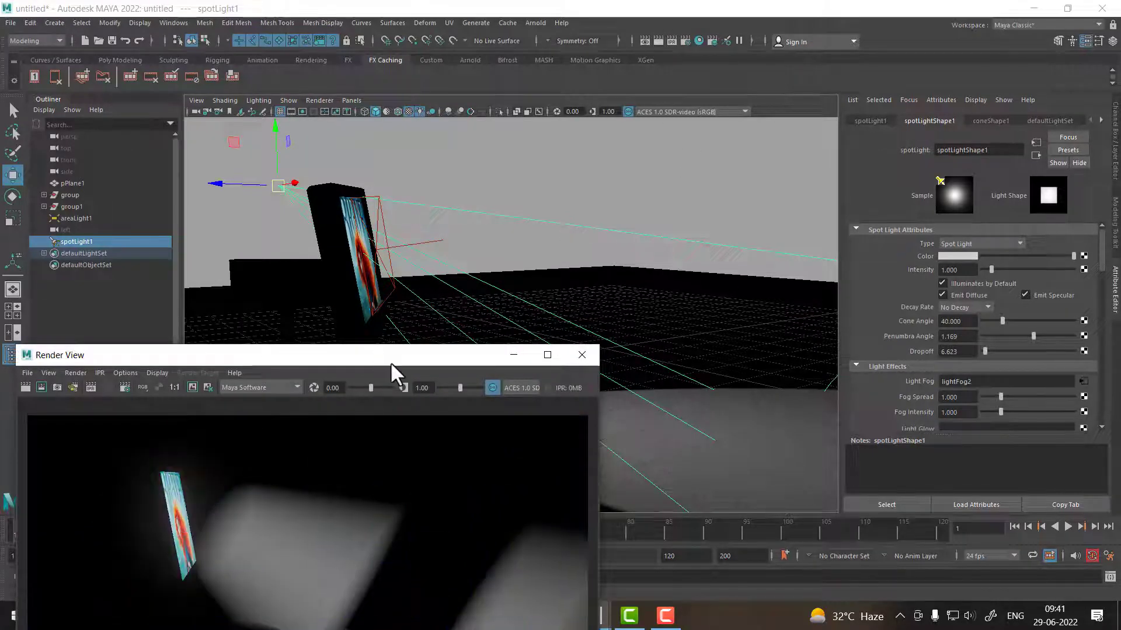
pyautogui.moveTo(391, 362)
pyautogui.mouseDown()
pyautogui.moveTo(408, 337)
pyautogui.moveTo(452, 185)
pyautogui.mouseUp()
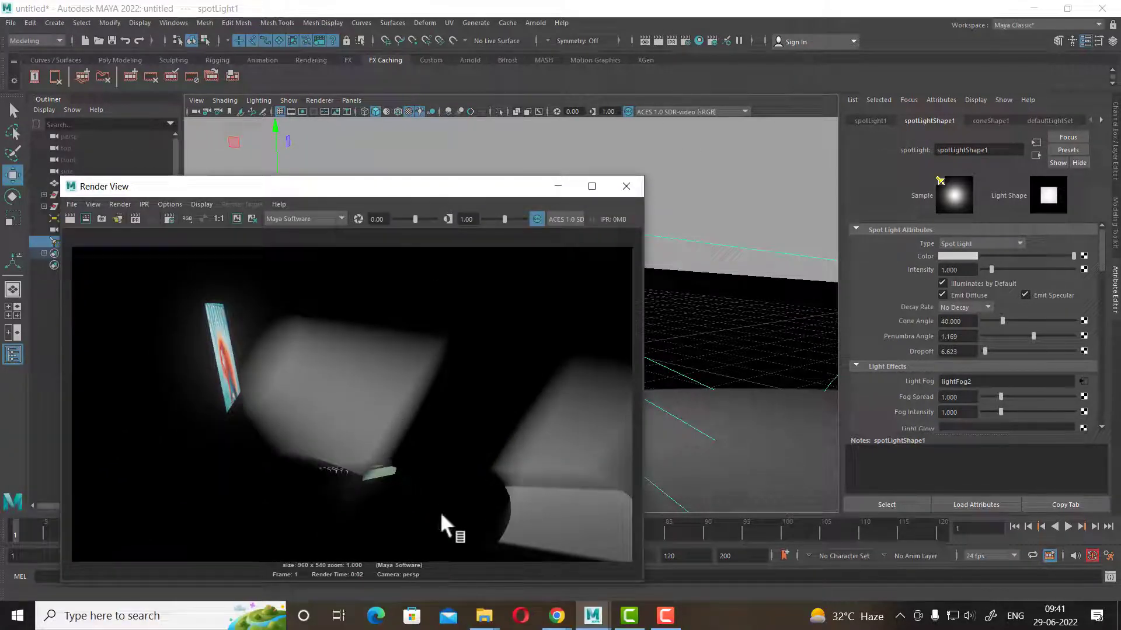
# - Set decay End Distance 2 to 8, re-render, and close Render View
pyautogui.scroll(-3, 936, 362)
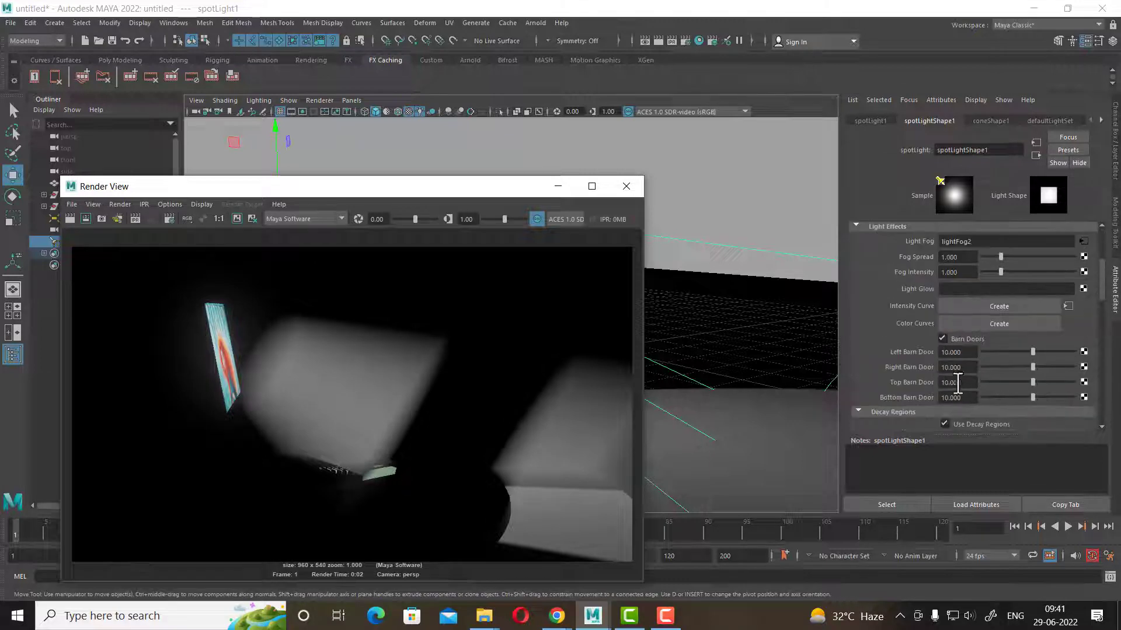
pyautogui.scroll(-3, 971, 386)
pyautogui.scroll(-2, 980, 391)
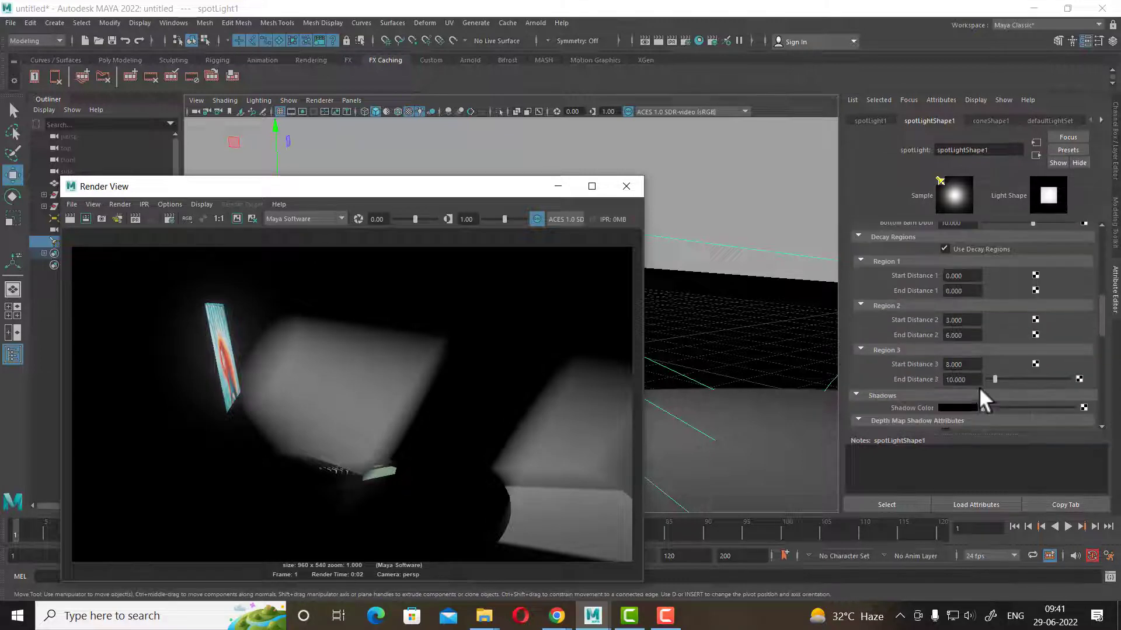
pyautogui.doubleClick(971, 336)
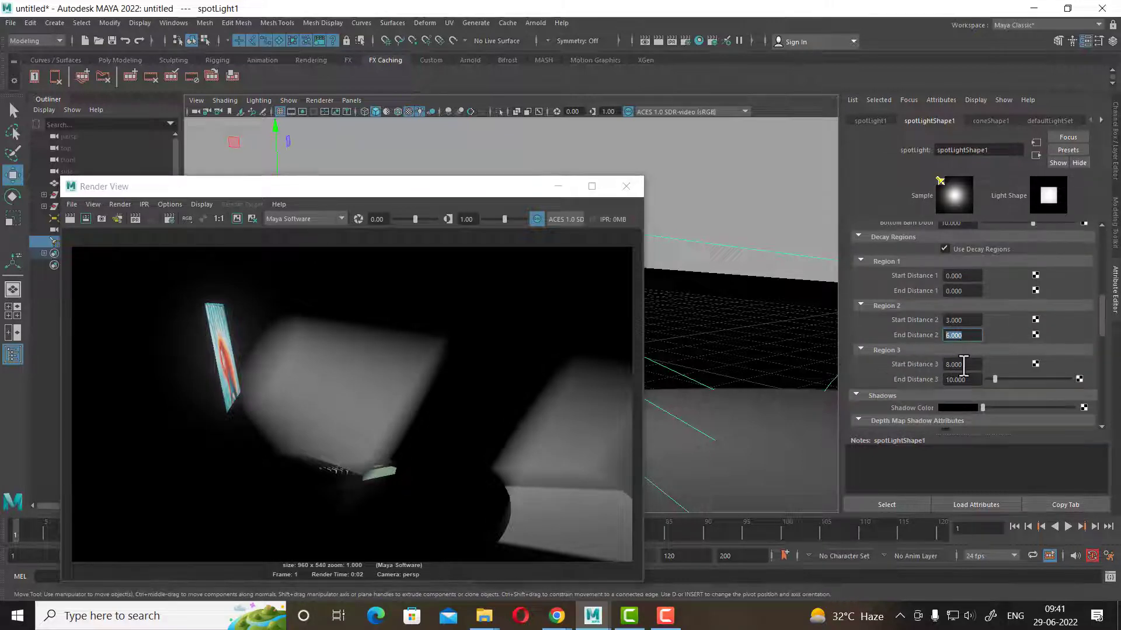
pyautogui.write('8')
pyautogui.press('Return')
pyautogui.click(70, 221)
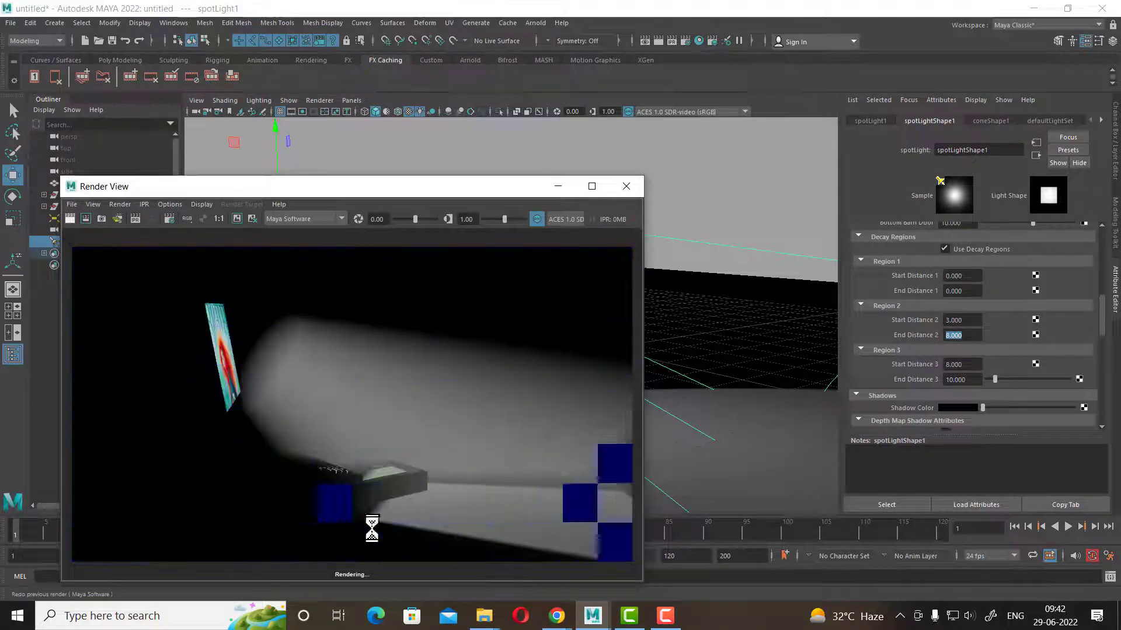
pyautogui.click(626, 187)
# - Lower the light fog density to 0.5 and render the frame
pyautogui.keyDown('alt'); pyautogui.moveTo(572, 271); pyautogui.dragTo(323, 186); pyautogui.keyUp('alt')
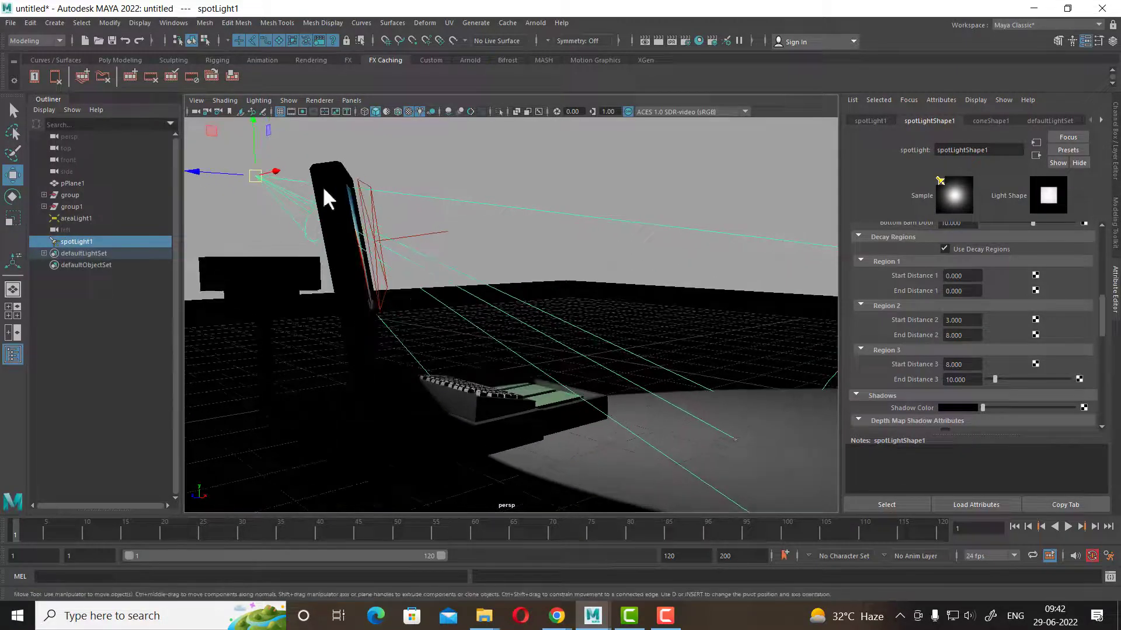
pyautogui.moveTo(244, 171)
pyautogui.keyDown('alt'); pyautogui.mouseDown()
pyautogui.moveTo(193, 126)
pyautogui.moveTo(302, 255)
pyautogui.moveTo(230, 162)
pyautogui.moveTo(220, 125)
pyautogui.moveTo(259, 175)
pyautogui.moveTo(592, 349)
pyautogui.moveTo(625, 332)
pyautogui.mouseUp(); pyautogui.keyUp('alt')
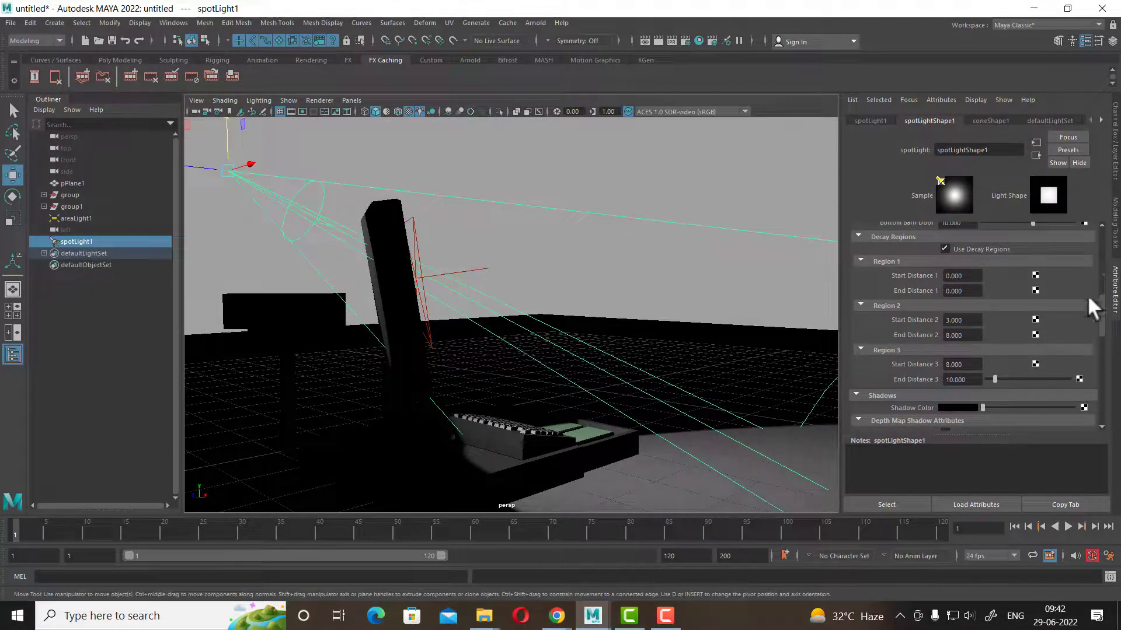
pyautogui.scroll(3, 1087, 294)
pyautogui.scroll(3, 1041, 313)
pyautogui.click(1085, 380)
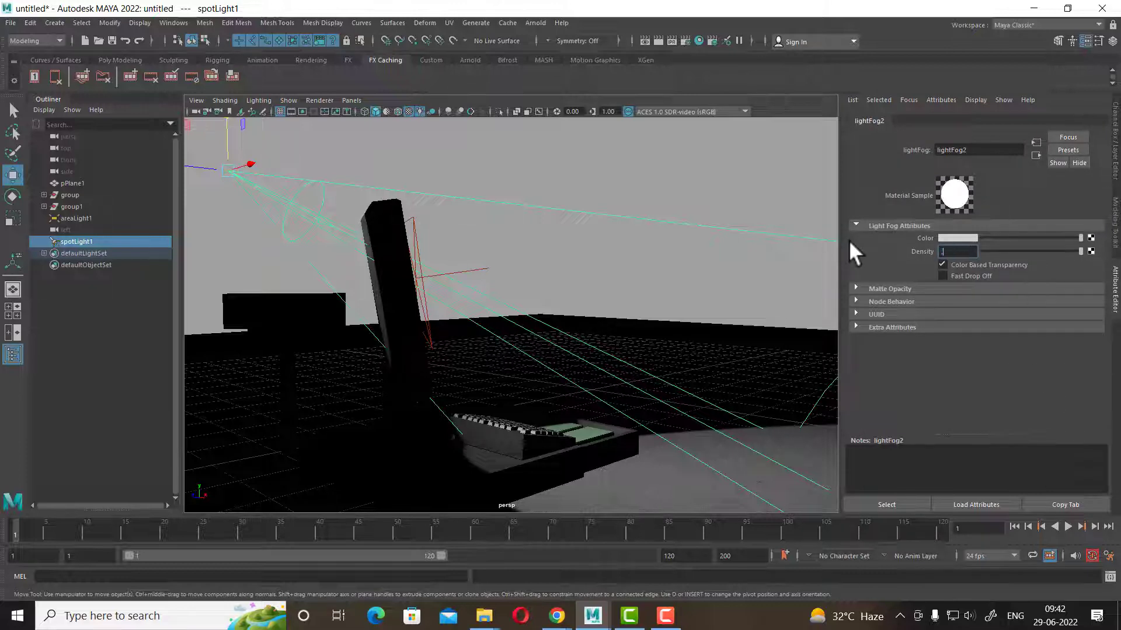
pyautogui.write('0.5')
pyautogui.press('Return')
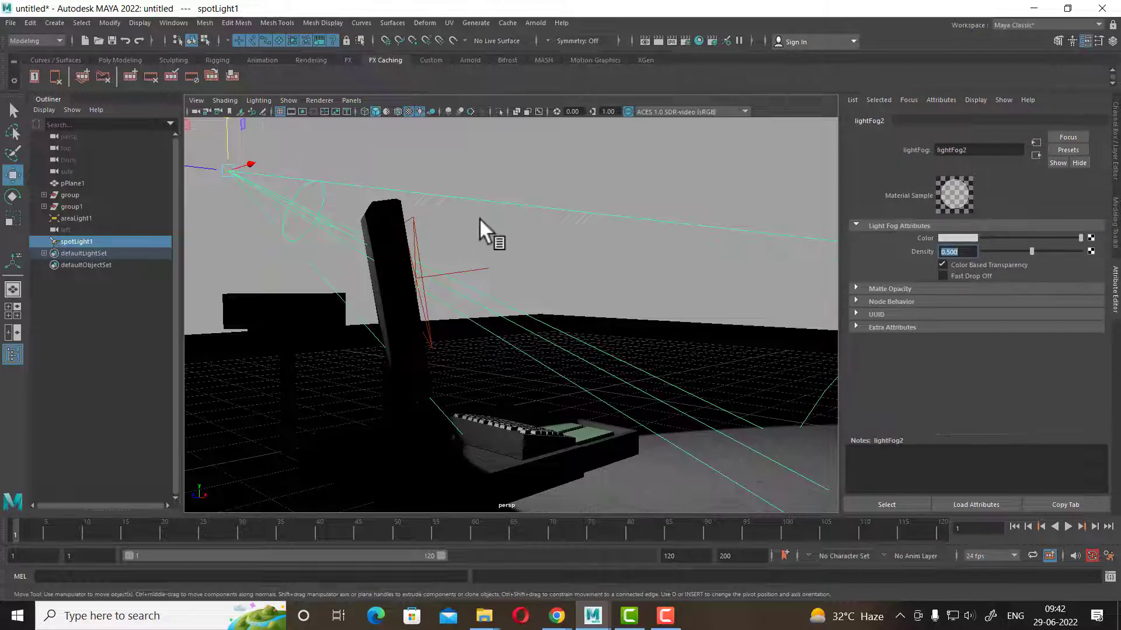
pyautogui.moveTo(478, 219)
pyautogui.keyDown('alt'); pyautogui.mouseDown()
pyautogui.moveTo(523, 213)
pyautogui.moveTo(516, 240)
pyautogui.moveTo(534, 242)
pyautogui.moveTo(569, 205)
pyautogui.mouseUp(); pyautogui.keyUp('alt')
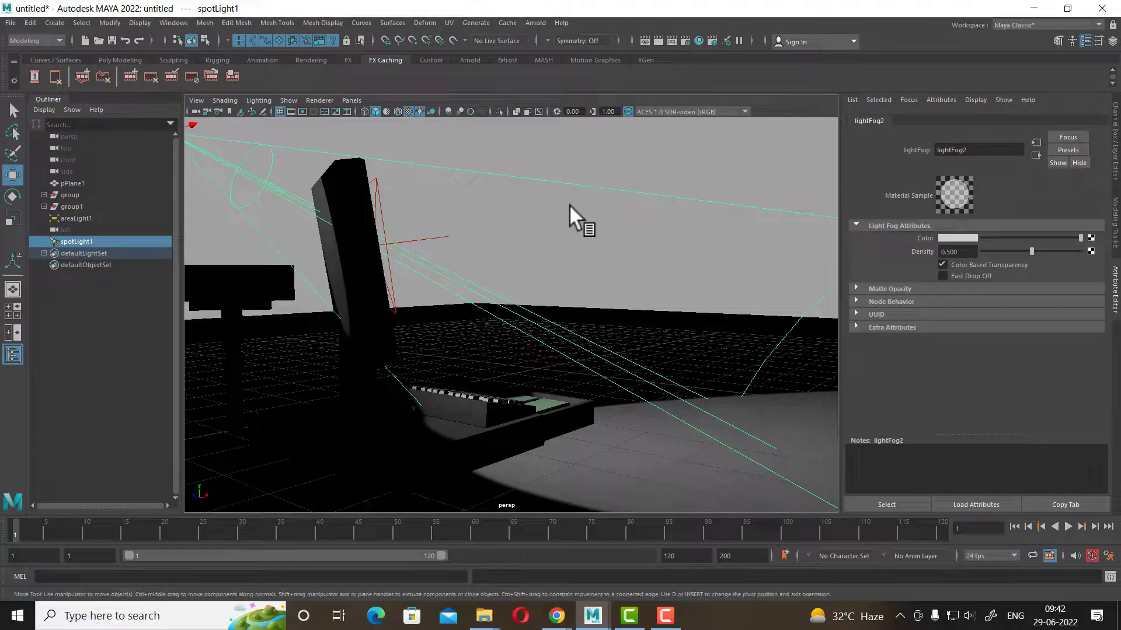
pyautogui.click(658, 40)
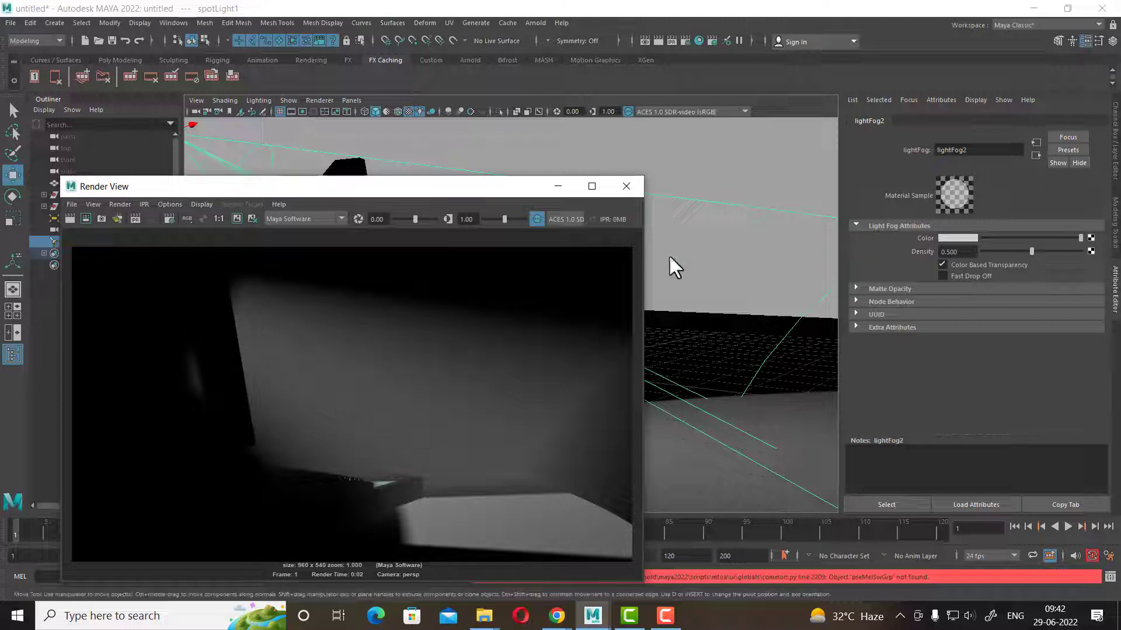
pyautogui.click(626, 187)
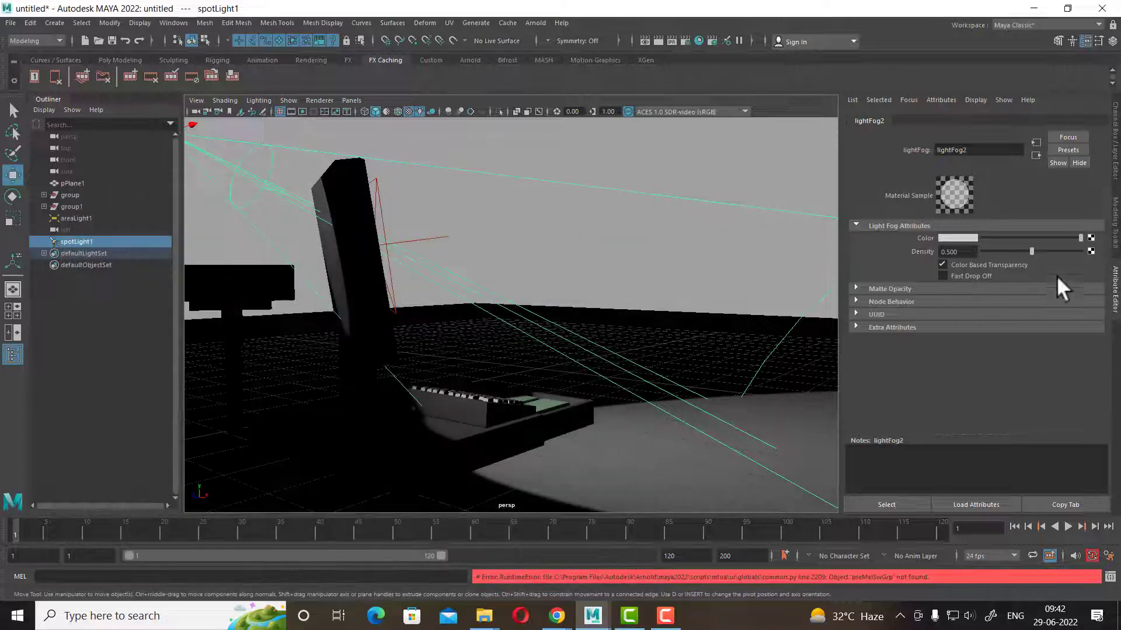
# - Change the fog colour to cyan and render again
pyautogui.click(961, 237)
pyautogui.click(885, 231)
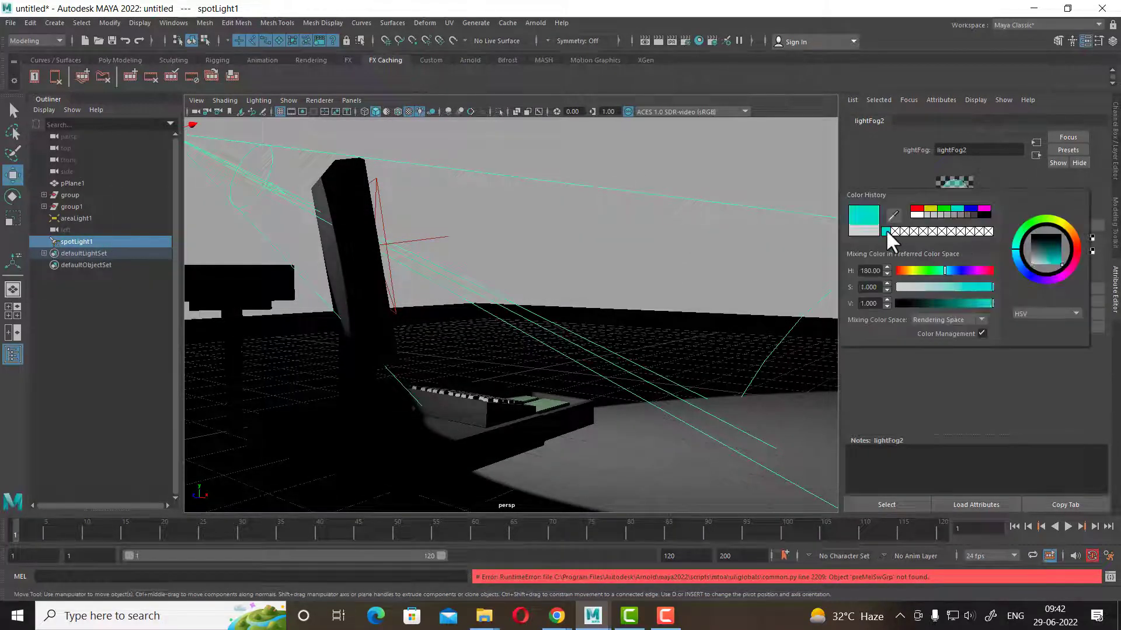
pyautogui.click(1036, 156)
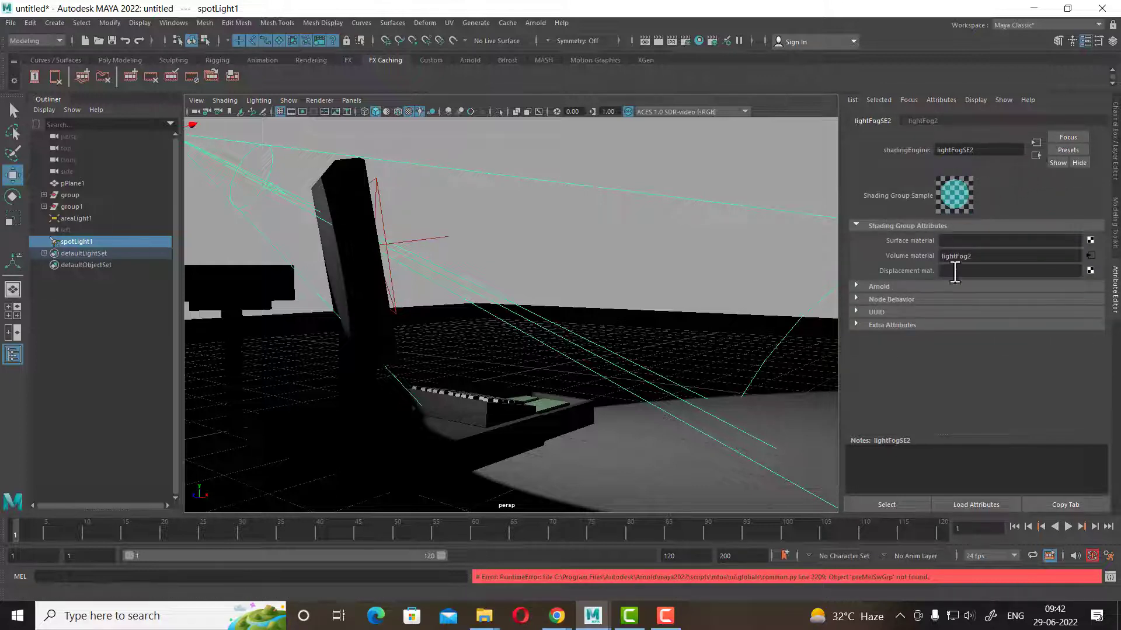
pyautogui.click(659, 40)
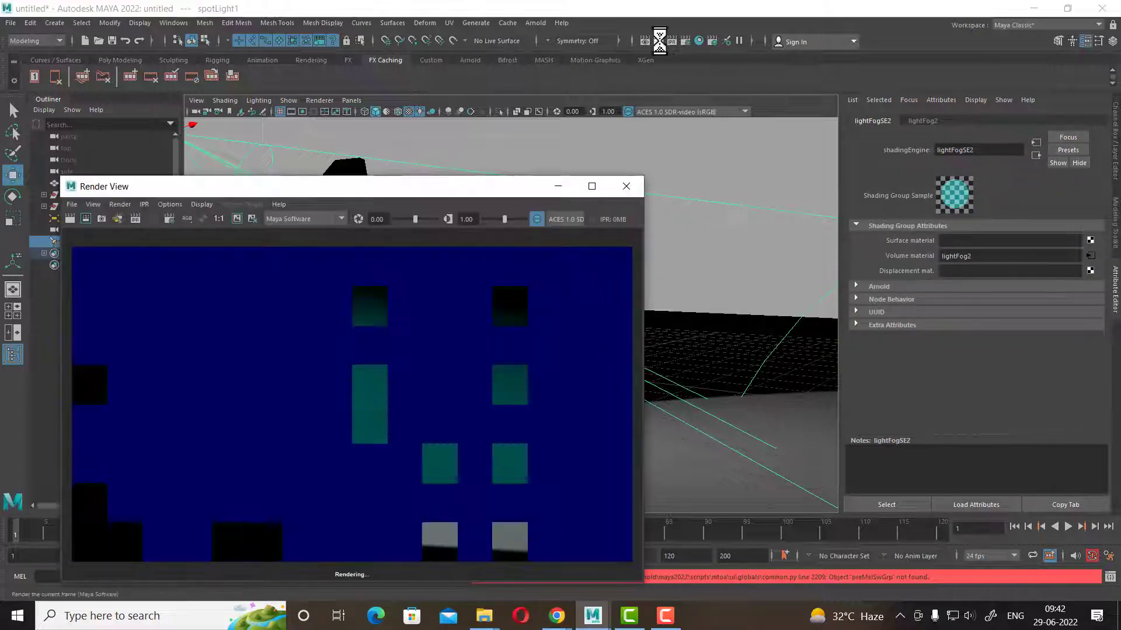
pyautogui.click(625, 186)
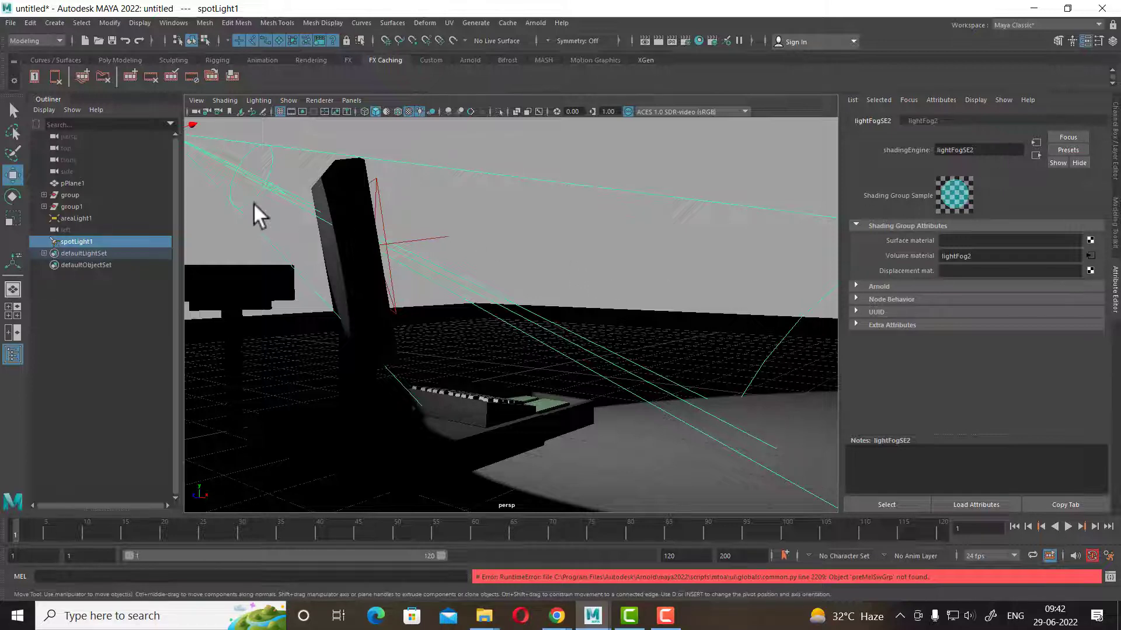
# - Raise the spotlight's Fog Intensity to 2 and render
pyautogui.click(247, 167)
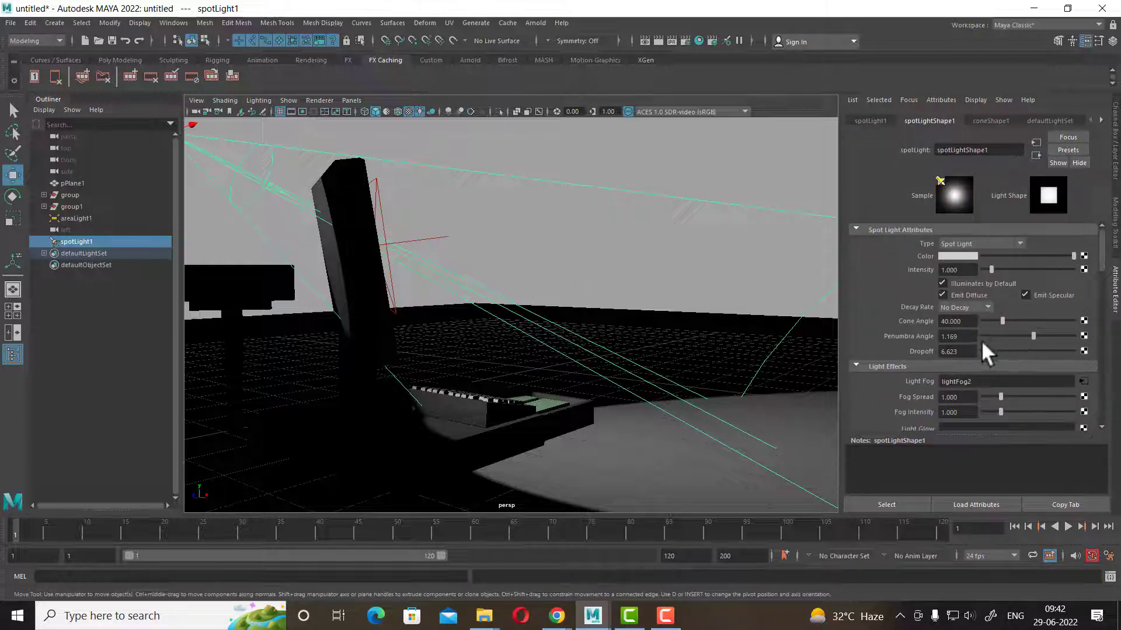
pyautogui.scroll(-3, 1015, 356)
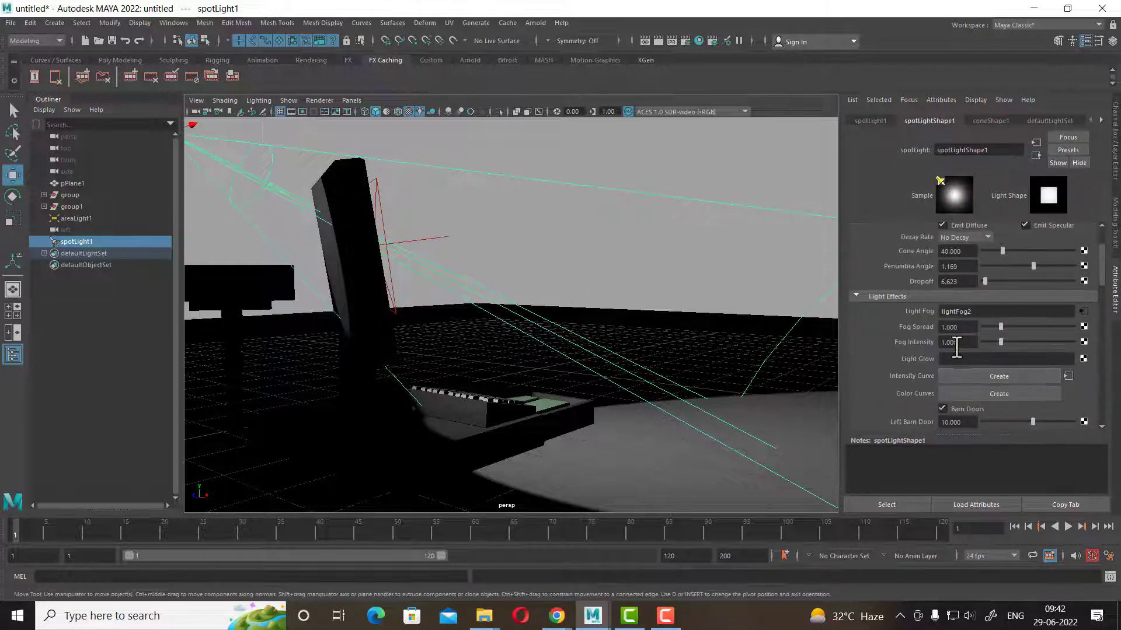
pyautogui.moveTo(969, 342); pyautogui.dragTo(877, 343)
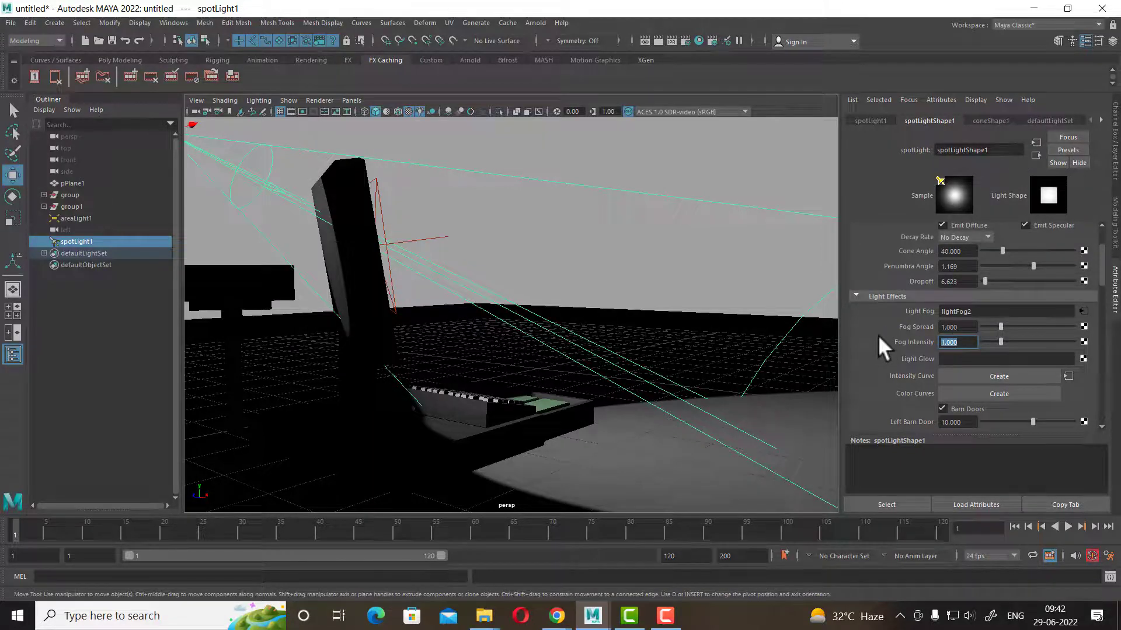
pyautogui.press('BackSpace')
pyautogui.write('2')
pyautogui.press('Return')
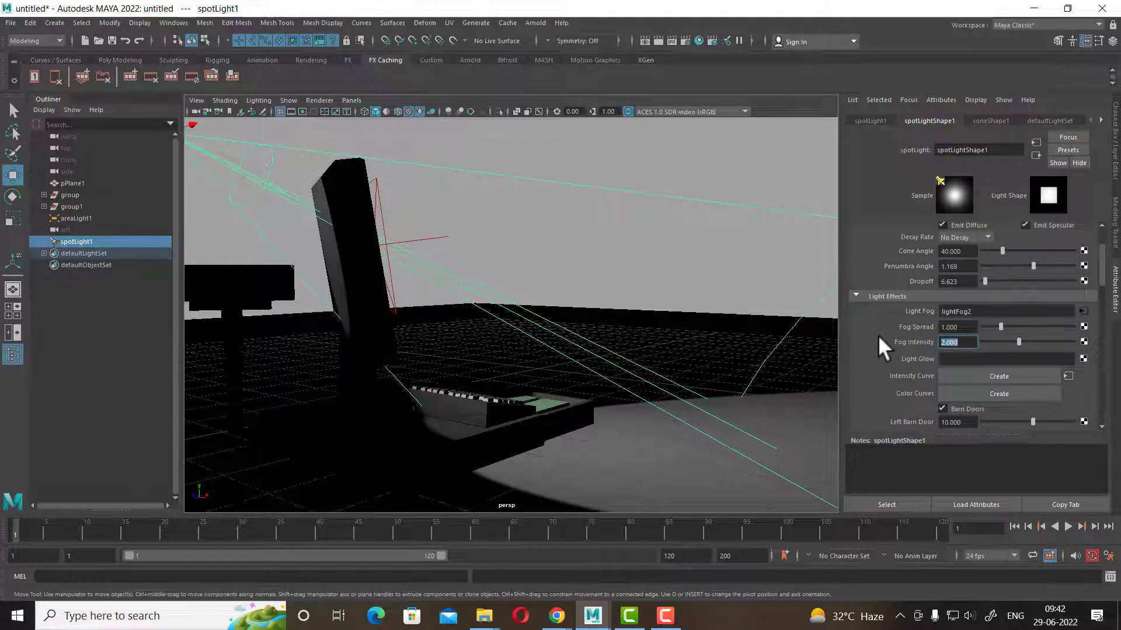
pyautogui.click(658, 41)
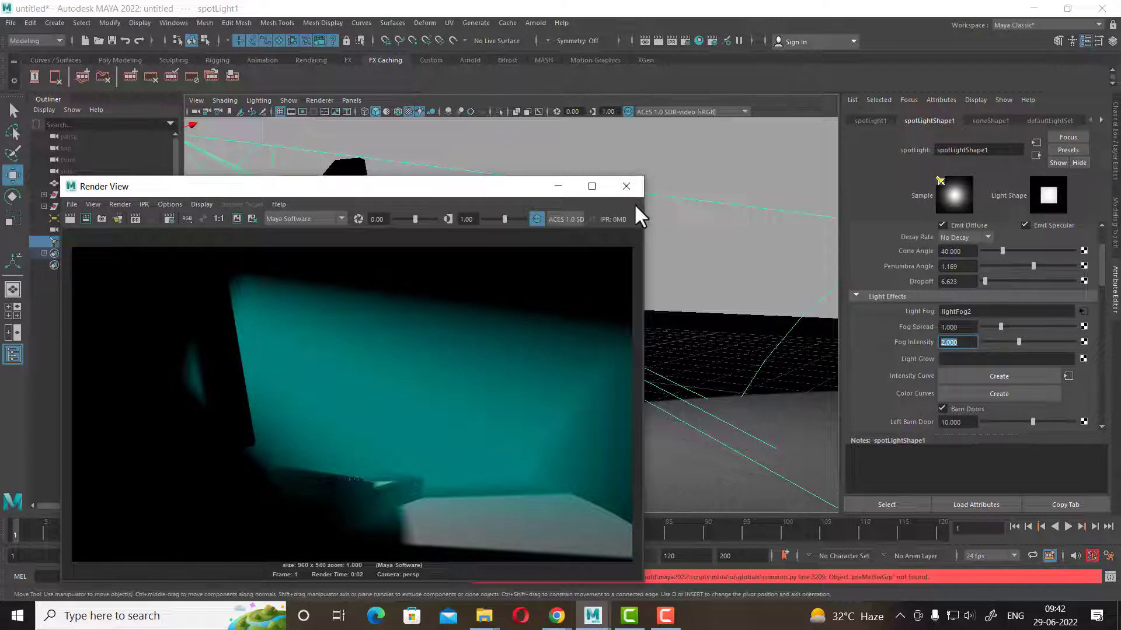
# - Set Fog Intensity back to 1 and re-render the frame
pyautogui.click(972, 342)
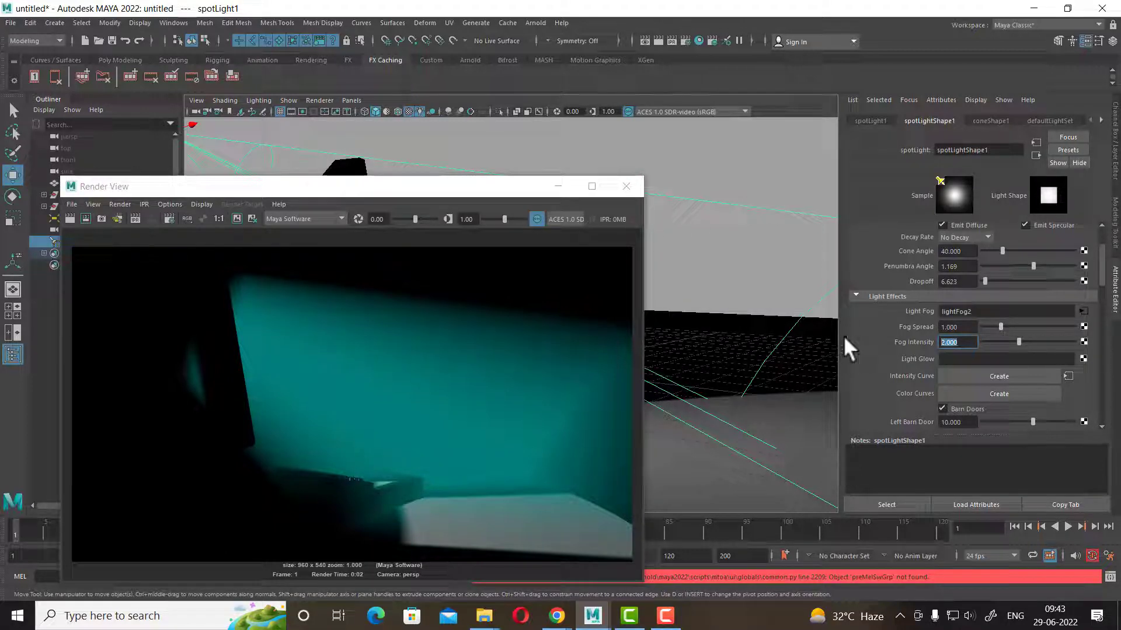
pyautogui.write('1')
pyautogui.press('Return')
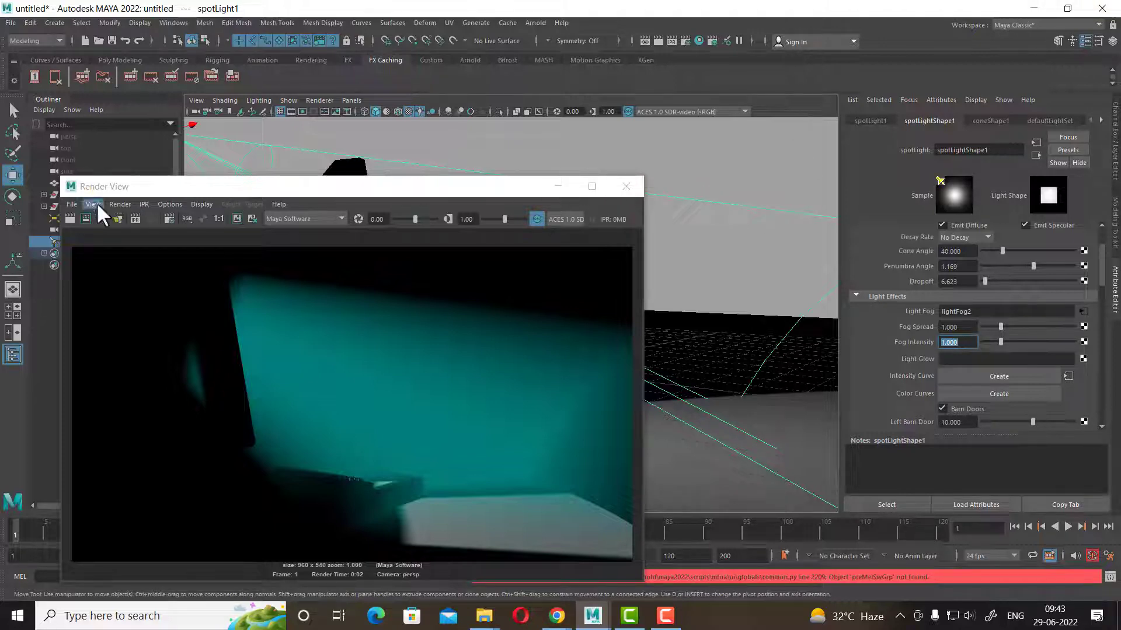
pyautogui.click(69, 218)
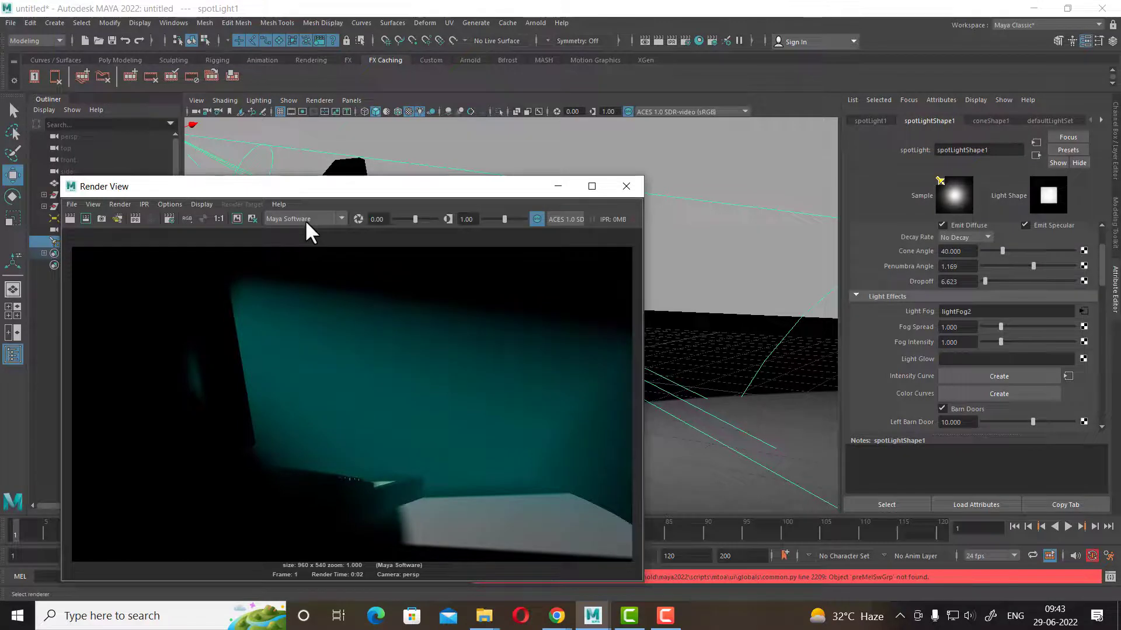
# - Re-aim the spotlight's cone, lower it toward the desk, and test-render
pyautogui.click(558, 186)
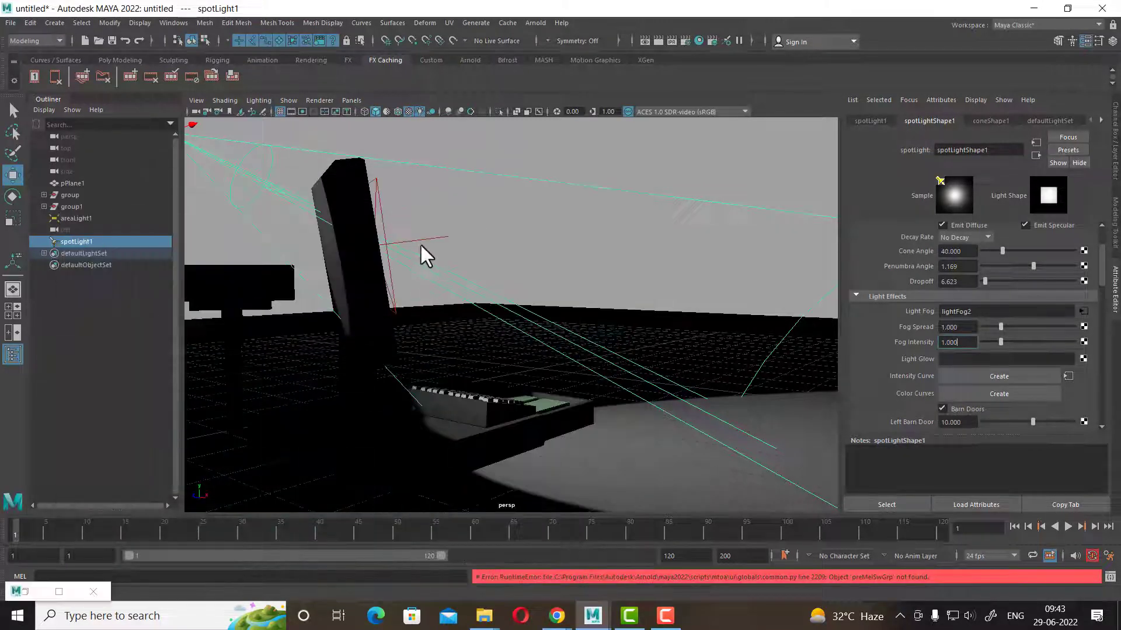
pyautogui.scroll(-3, 432, 211)
pyautogui.press('e')
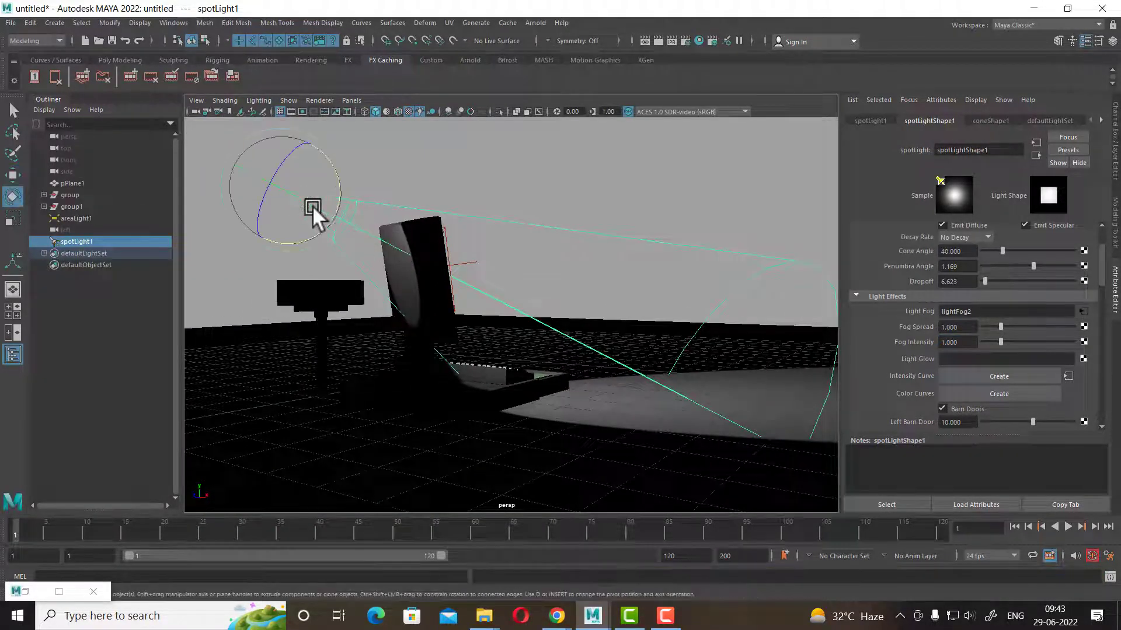
pyautogui.moveTo(286, 240); pyautogui.dragTo(352, 257)
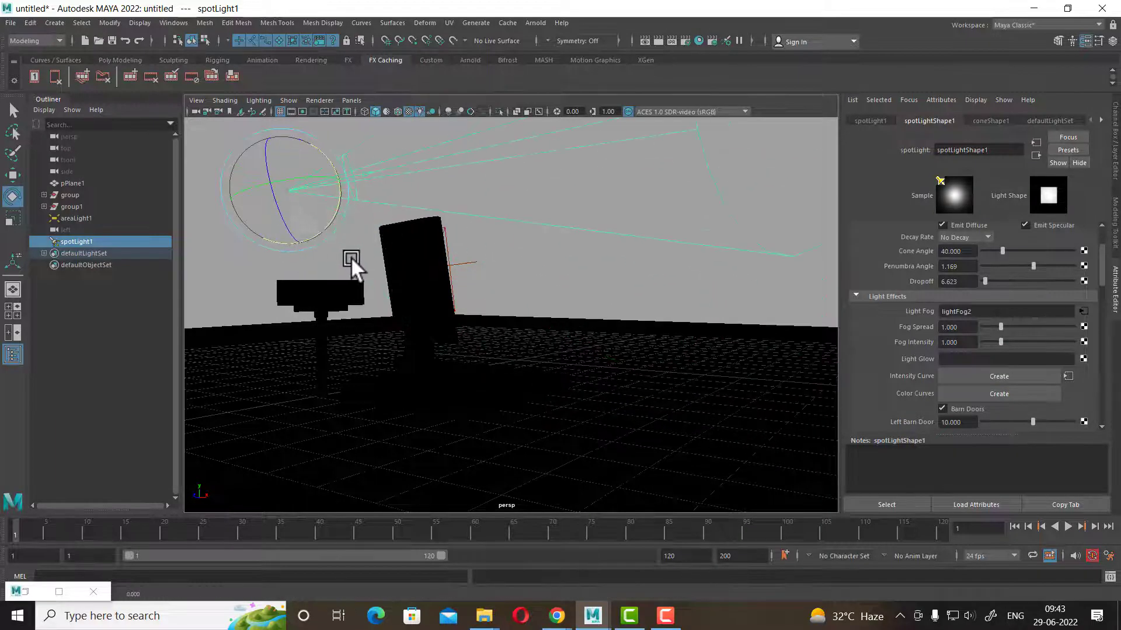
pyautogui.press('w')
pyautogui.moveTo(275, 273); pyautogui.dragTo(275, 312)
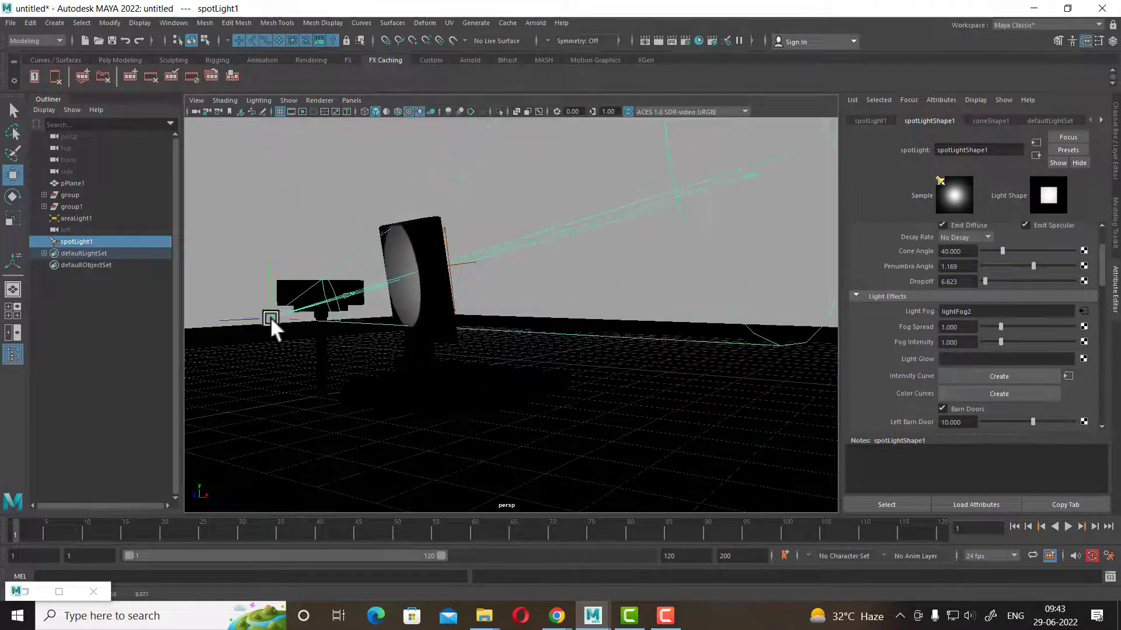
pyautogui.click(657, 41)
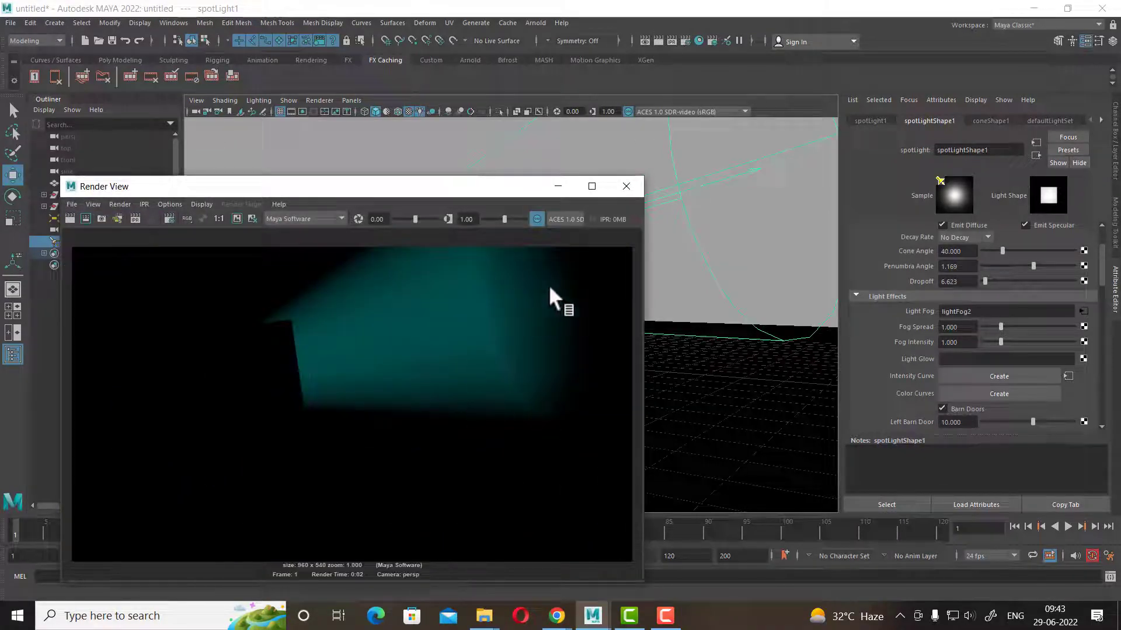
# - Scale the spotlight up uniformly to about 2.297 and re-render
pyautogui.click(625, 189)
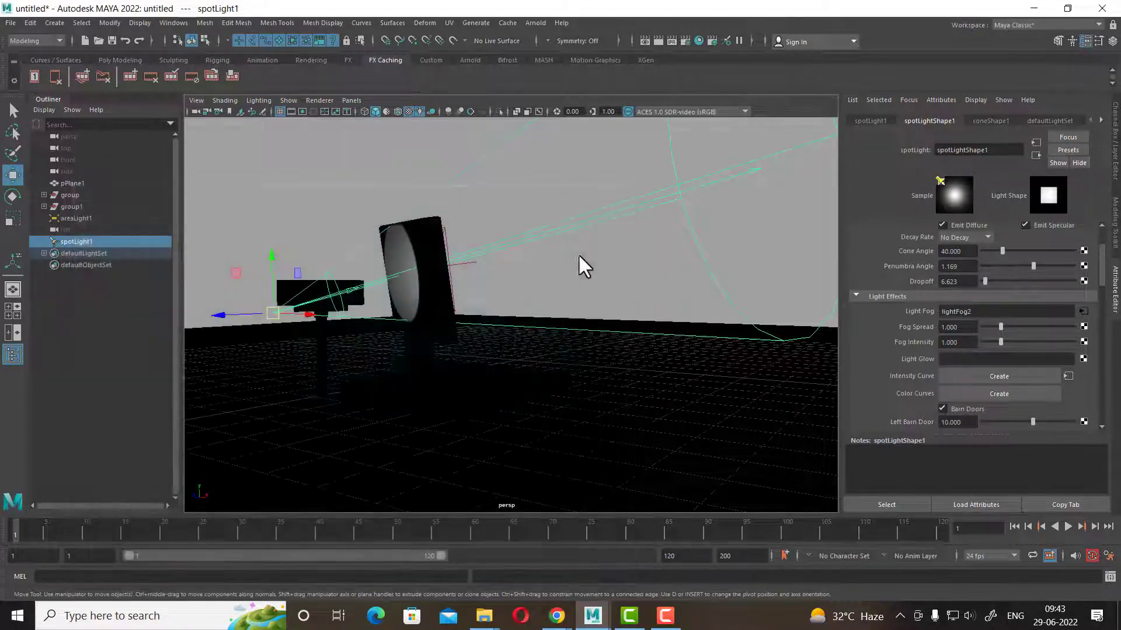
pyautogui.press('r')
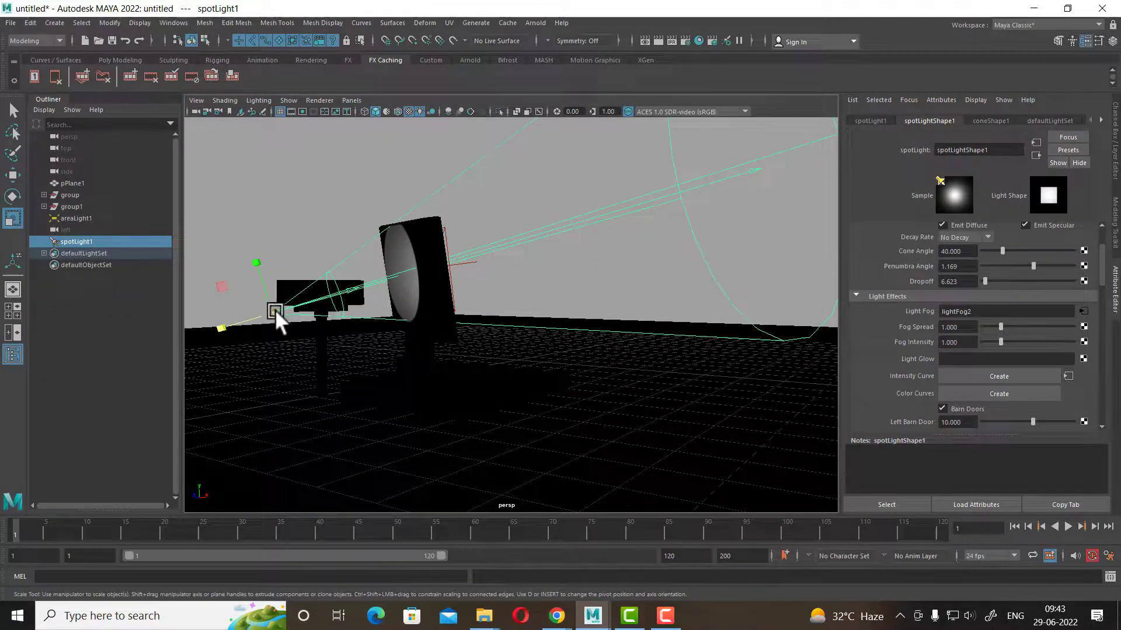
pyautogui.moveTo(271, 310); pyautogui.dragTo(350, 304)
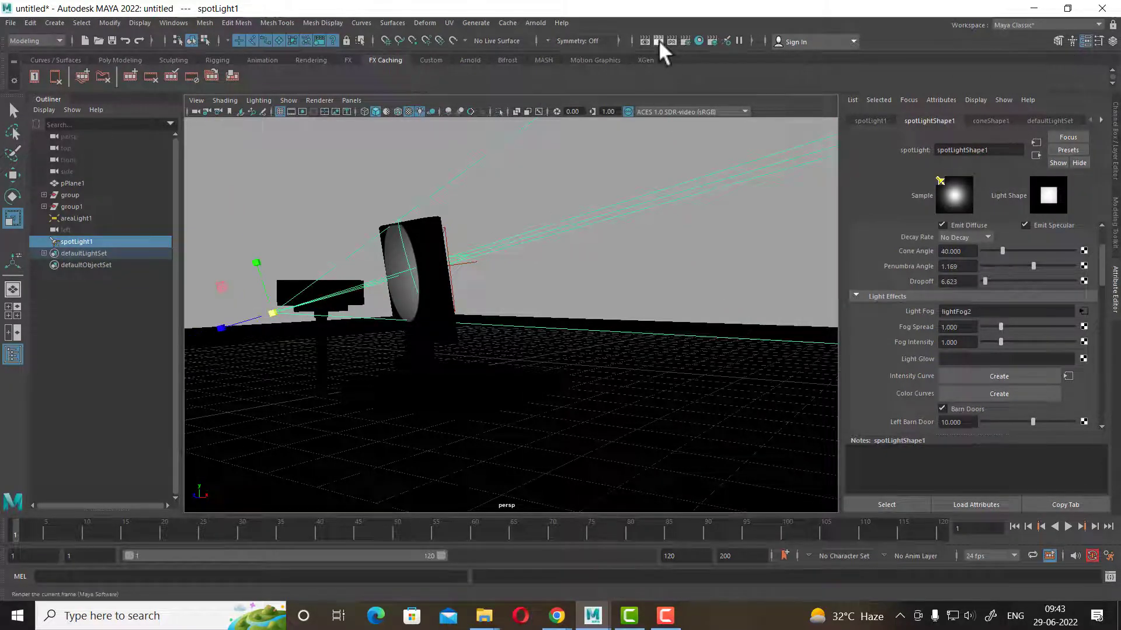
pyautogui.click(643, 40)
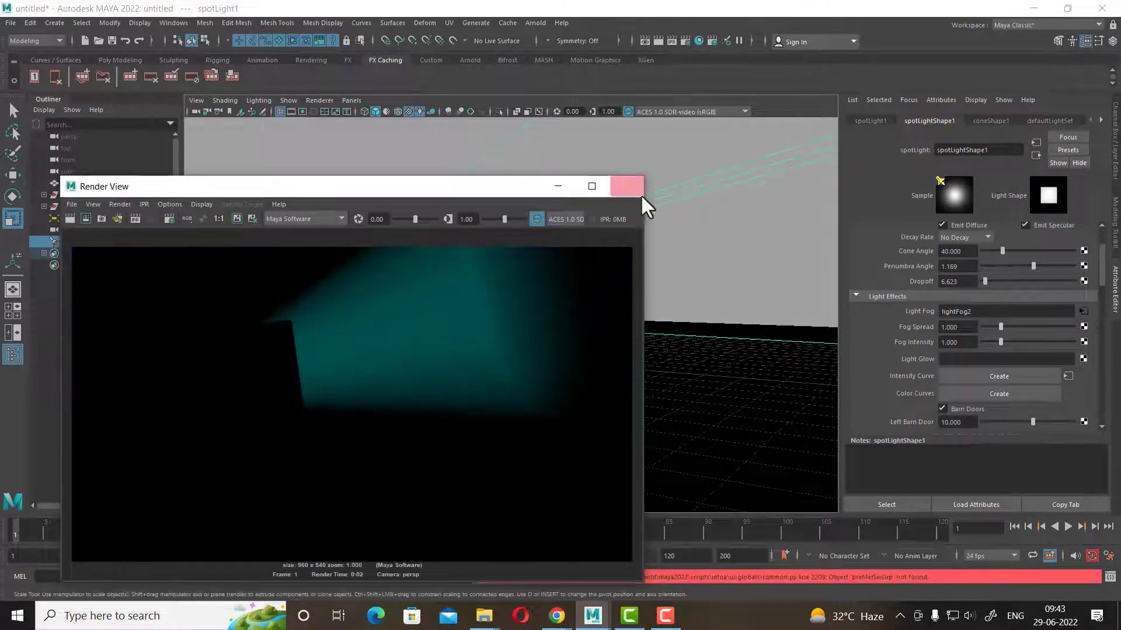
# - Swap the field chart for the 960 x 540 resolution gate, open lightFog2 settings, and close Render View
pyautogui.click(325, 111)
pyautogui.click(311, 111)
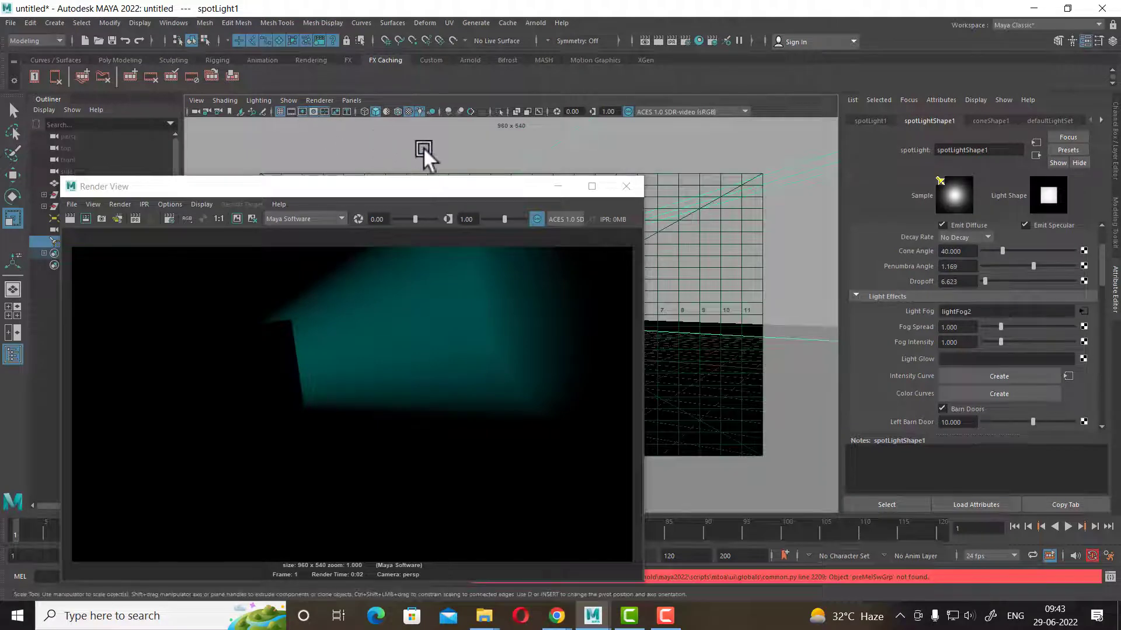
pyautogui.moveTo(457, 187); pyautogui.dragTo(556, 385)
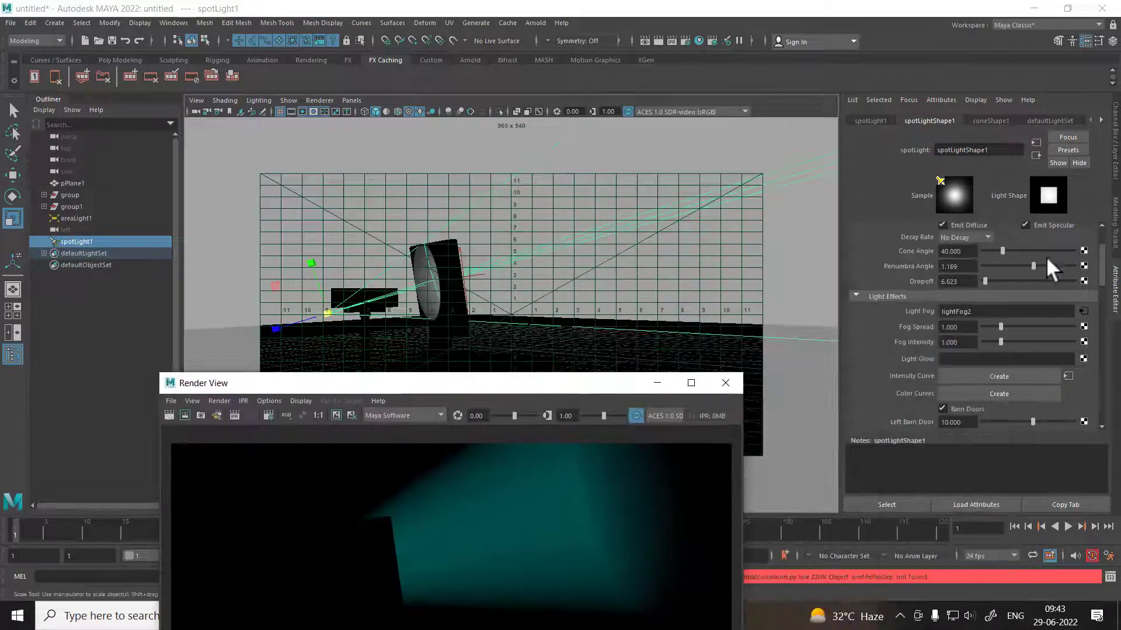
pyautogui.click(1081, 311)
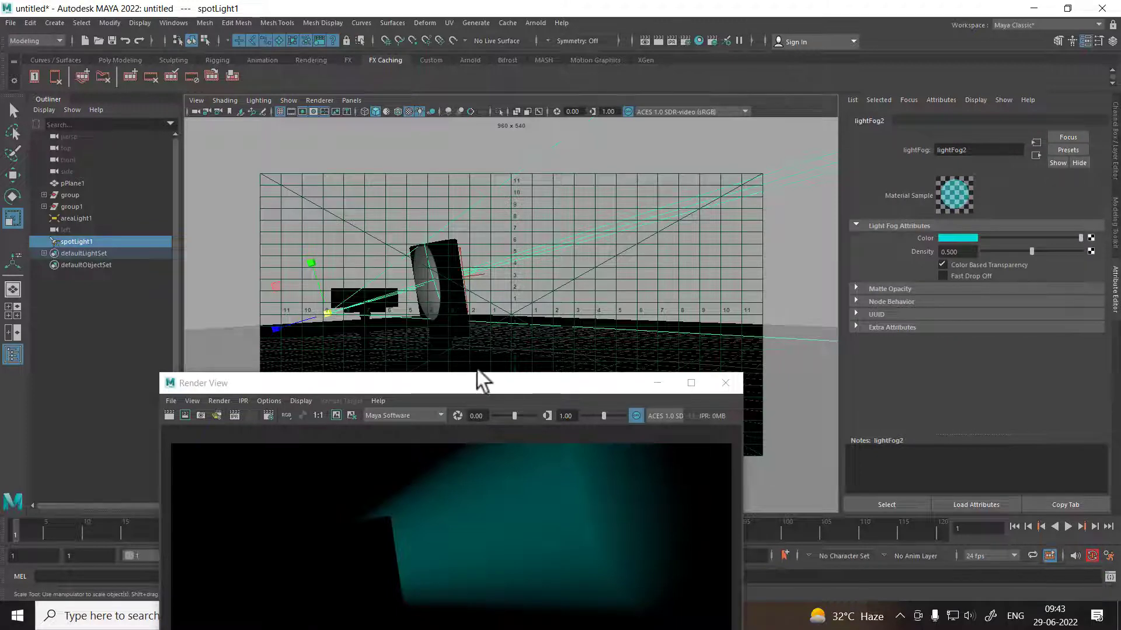
pyautogui.click(725, 384)
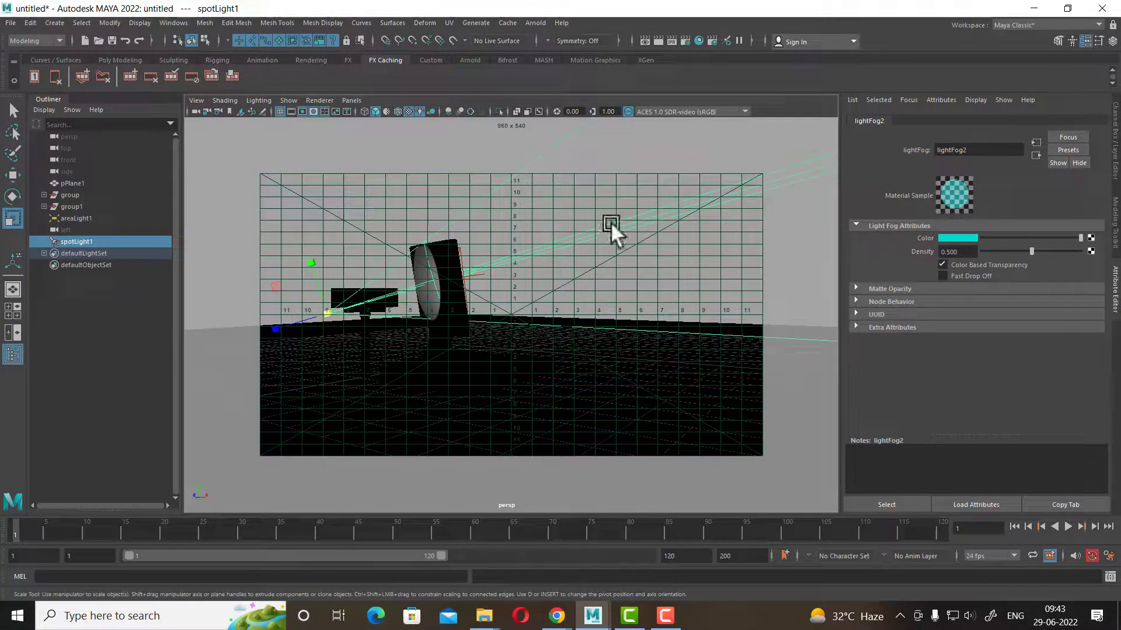
# - Raise the spotlight's Decay Region End Distance 3 to 100 and render
pyautogui.scroll(-2, 983, 331)
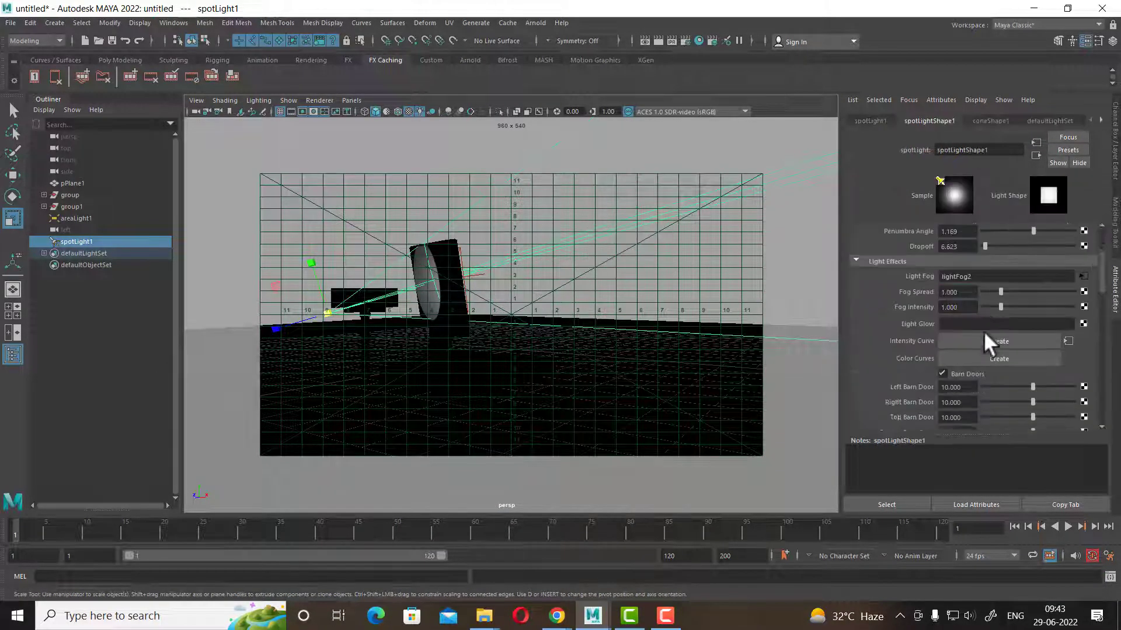
pyautogui.scroll(-3, 979, 331)
pyautogui.scroll(-3, 963, 362)
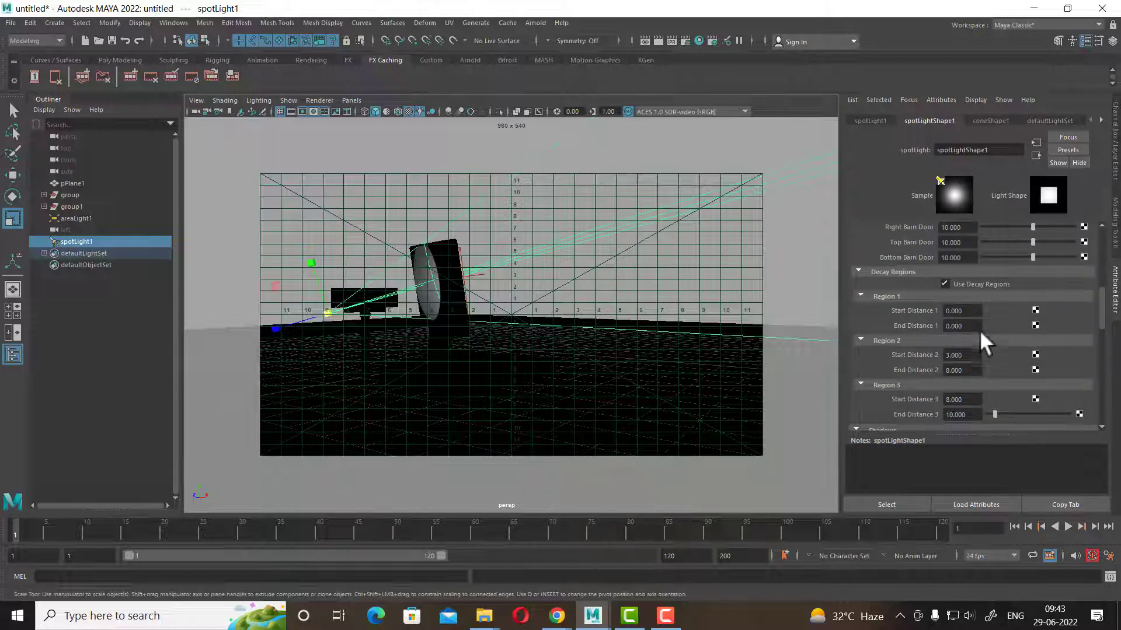
pyautogui.scroll(-1, 996, 296)
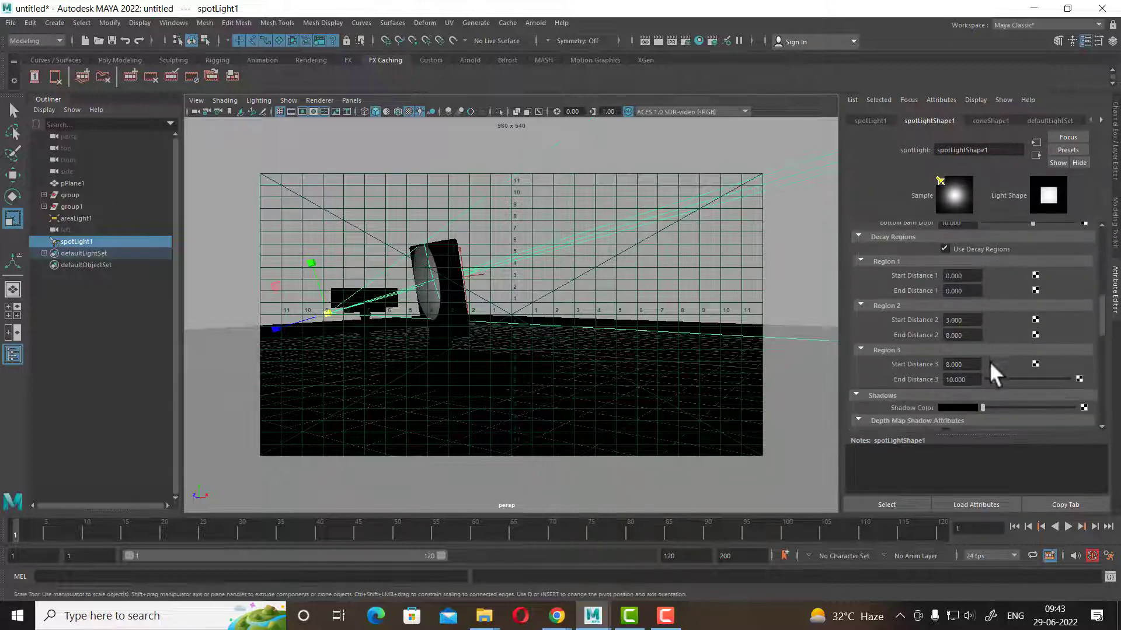
pyautogui.moveTo(997, 377); pyautogui.dragTo(1119, 373)
pyautogui.click(657, 40)
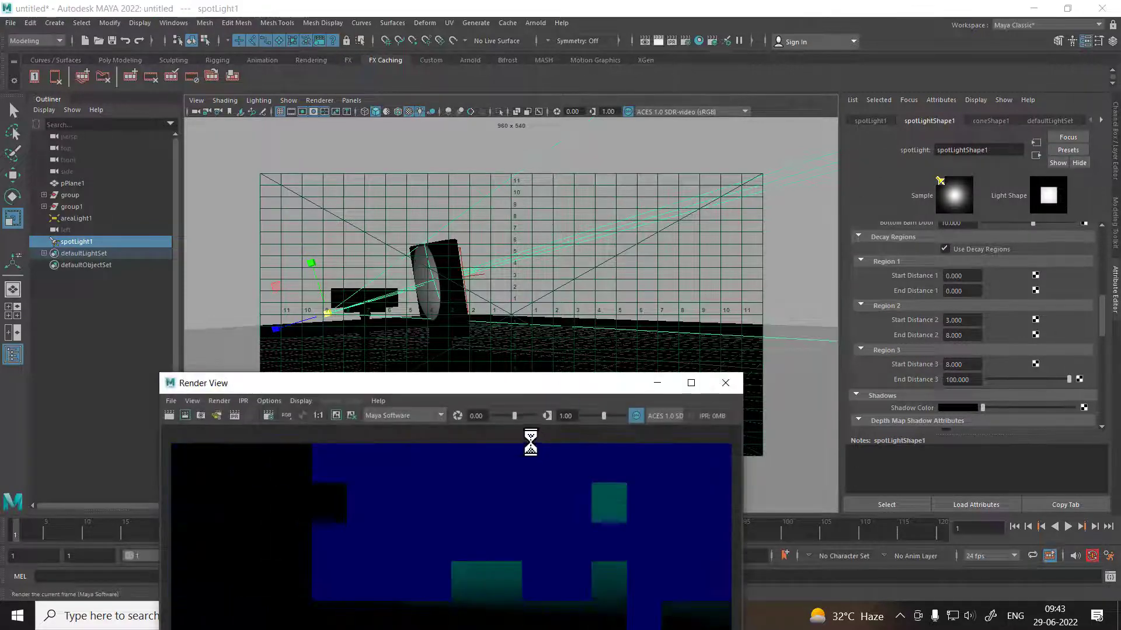
pyautogui.moveTo(553, 387); pyautogui.dragTo(485, 163)
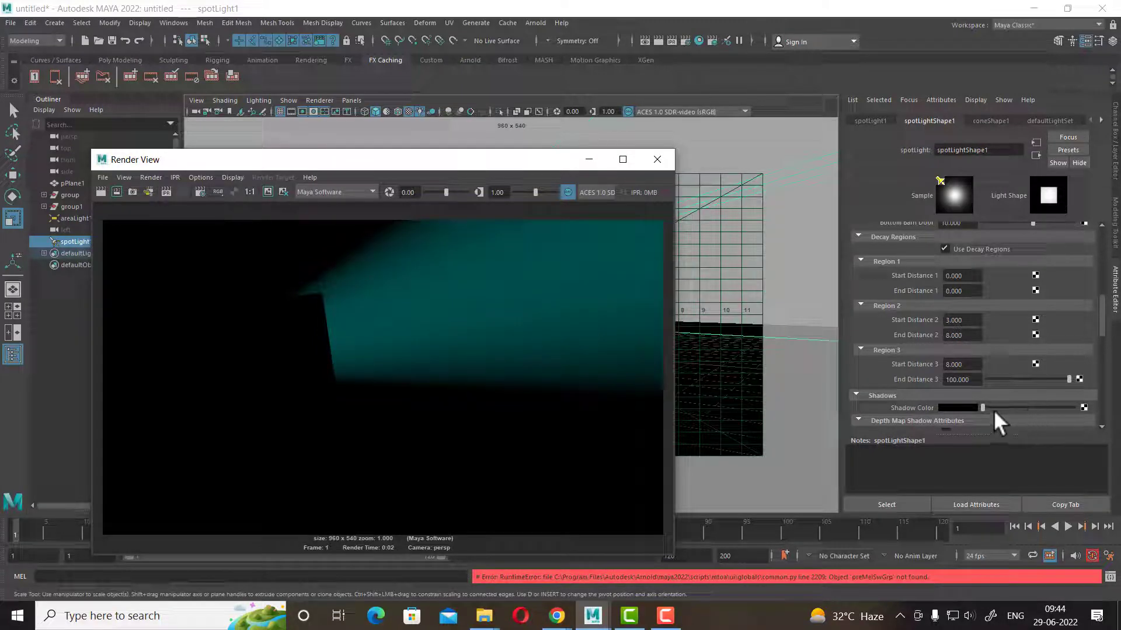
# - Change End Distance 3 to 10 and re-render
pyautogui.doubleClick(980, 380)
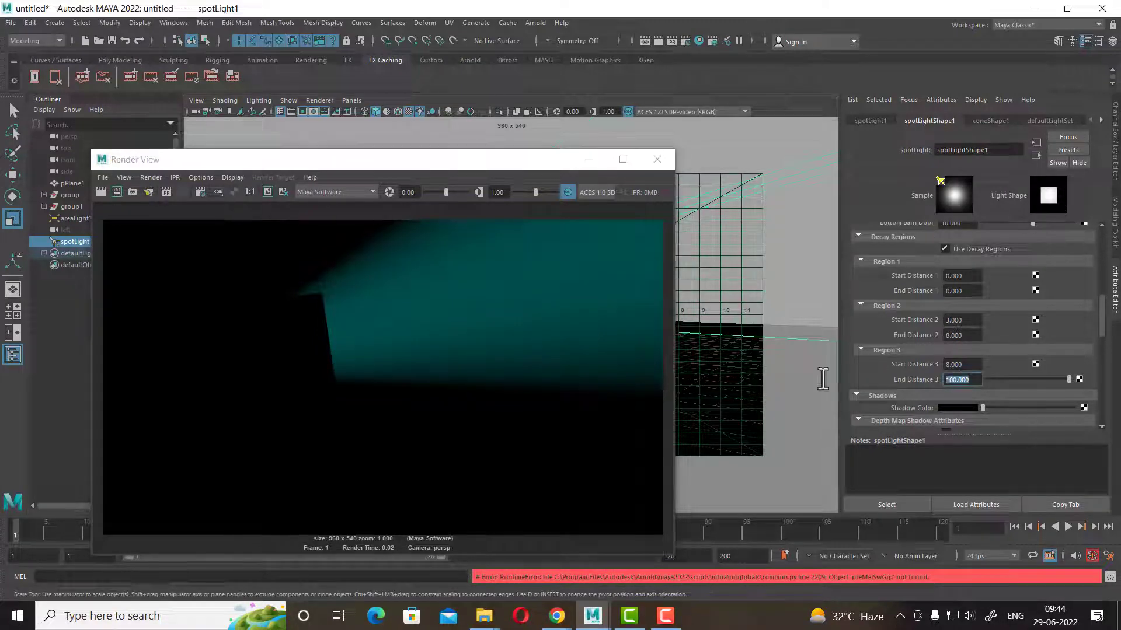
pyautogui.write('10')
pyautogui.press('Return')
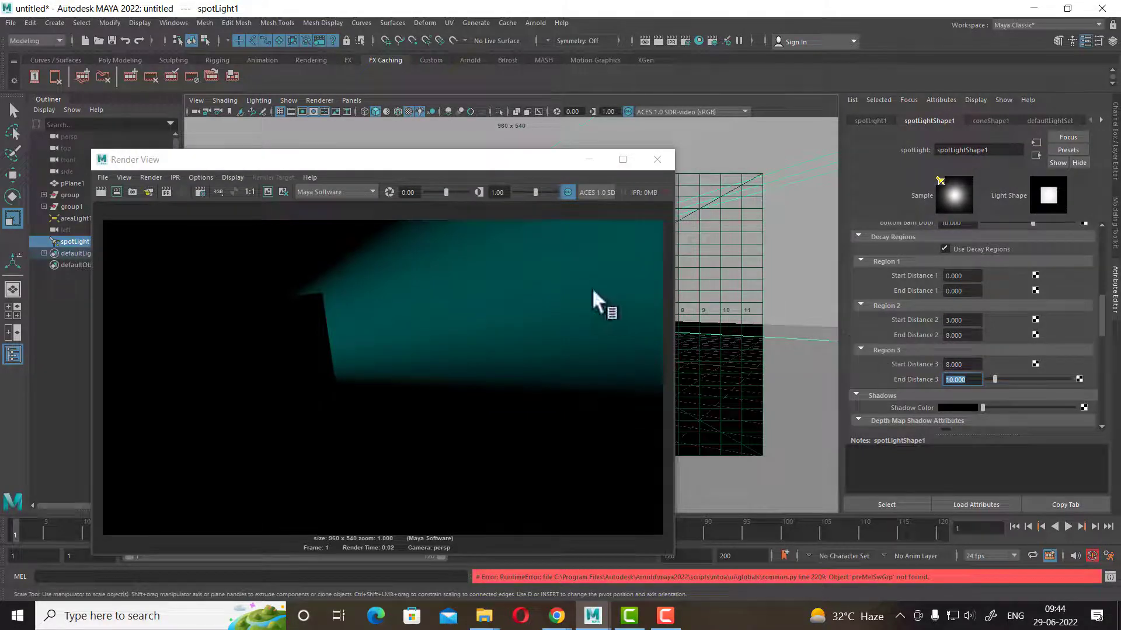
pyautogui.click(99, 192)
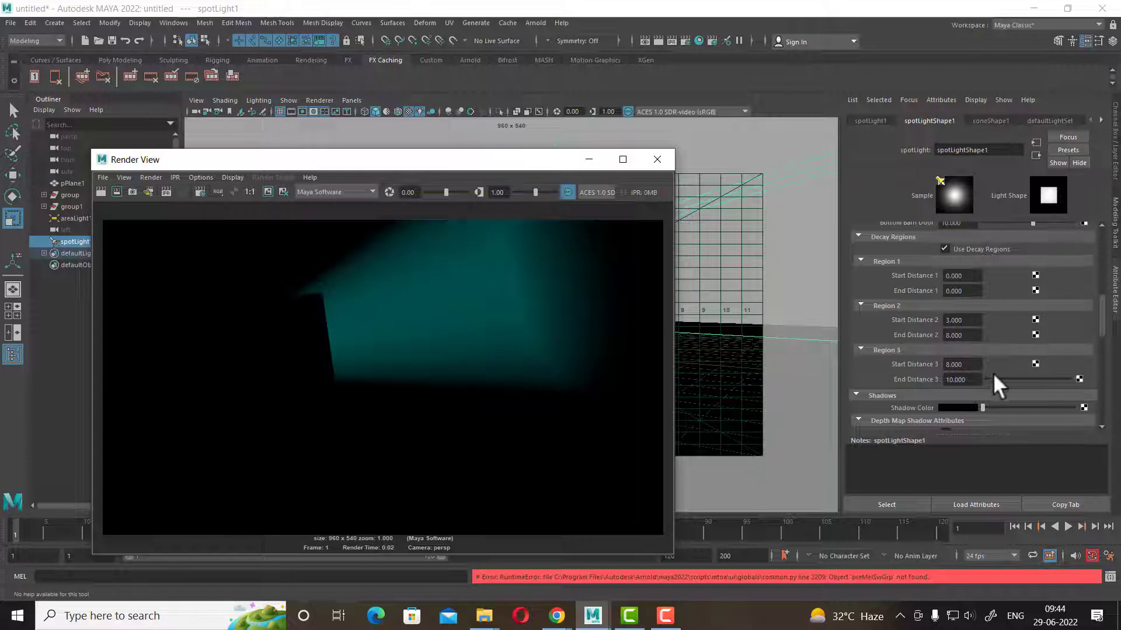
# - Set End Distance 3 to 50, re-render, and close Render View
pyautogui.click(962, 379)
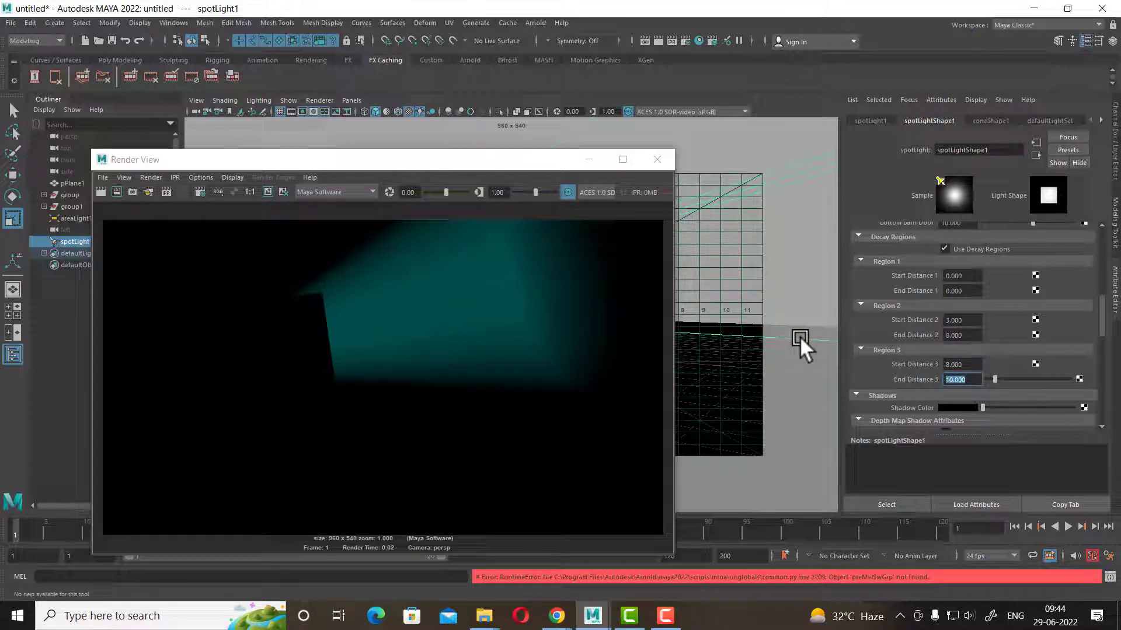
pyautogui.write('50')
pyautogui.press('Return')
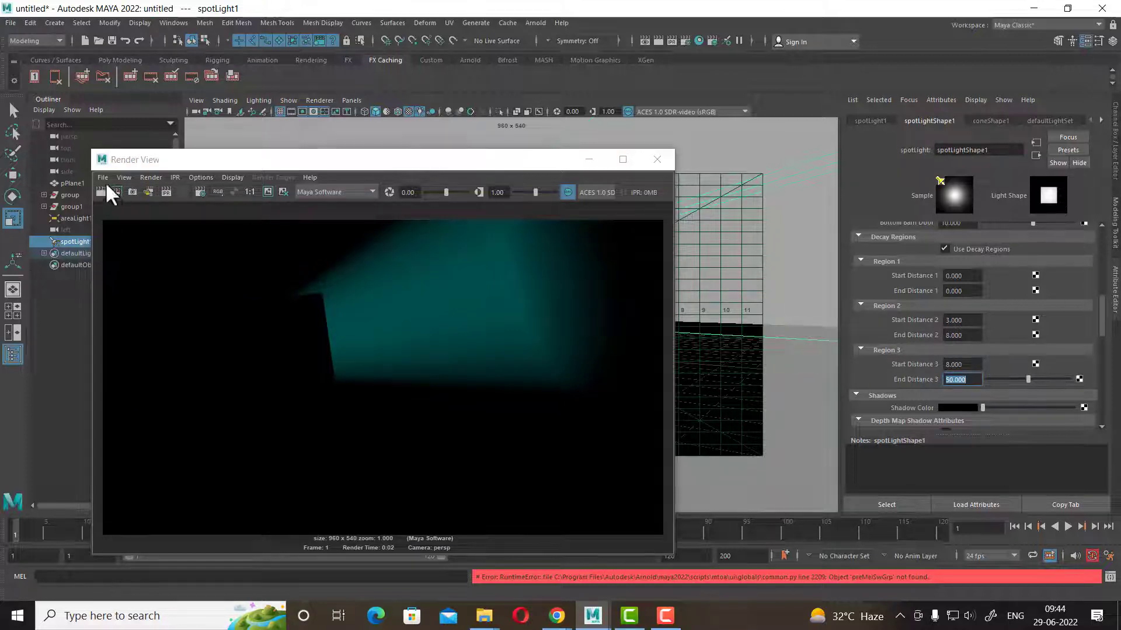
pyautogui.click(101, 192)
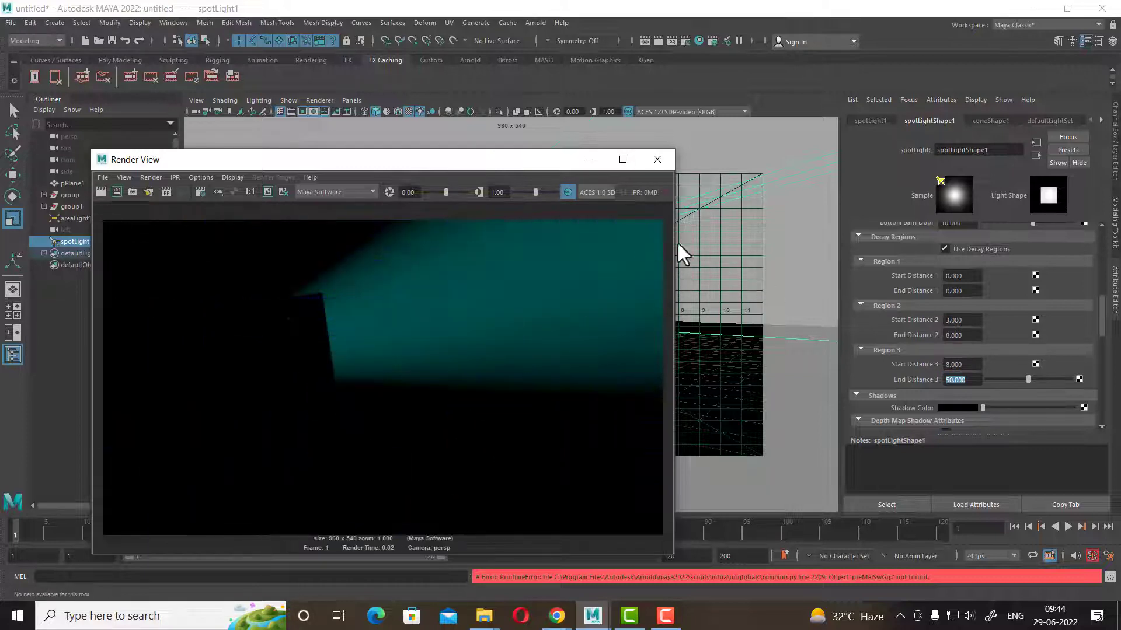
pyautogui.click(657, 159)
pyautogui.click(55, 23)
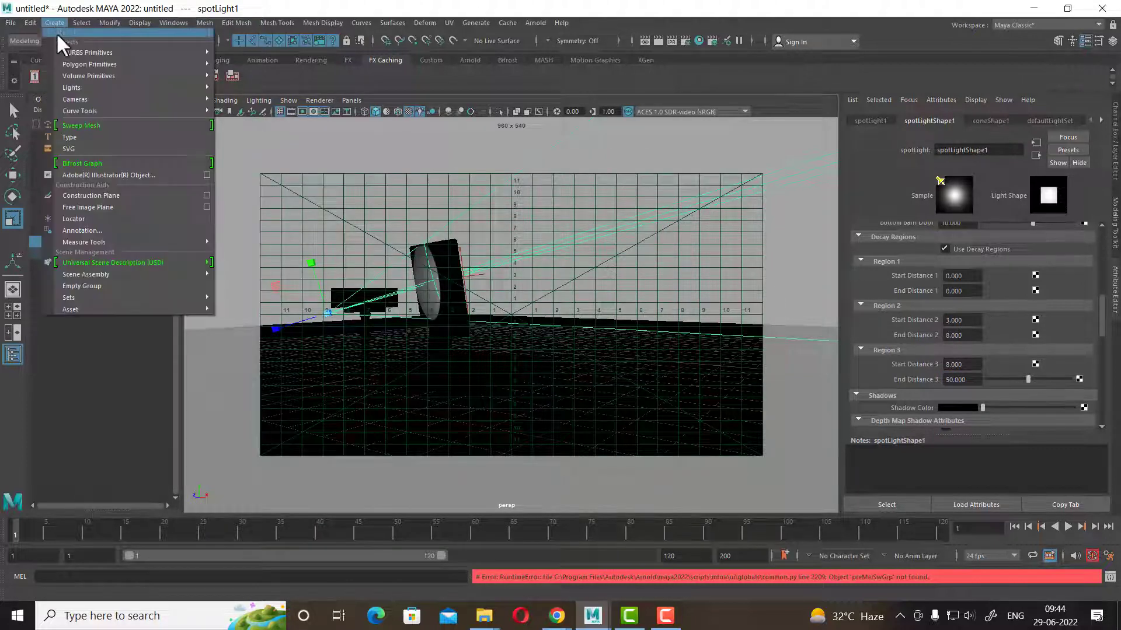
pyautogui.moveTo(72, 88)
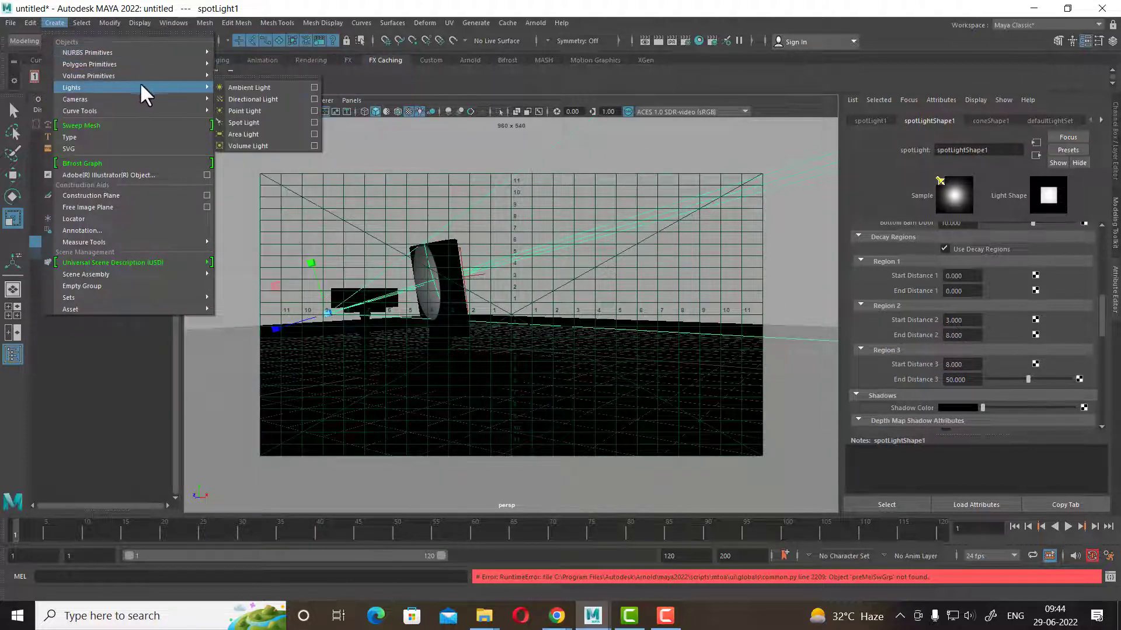
# - Add a point light, raise it high above the desk, and test-render
pyautogui.click(276, 110)
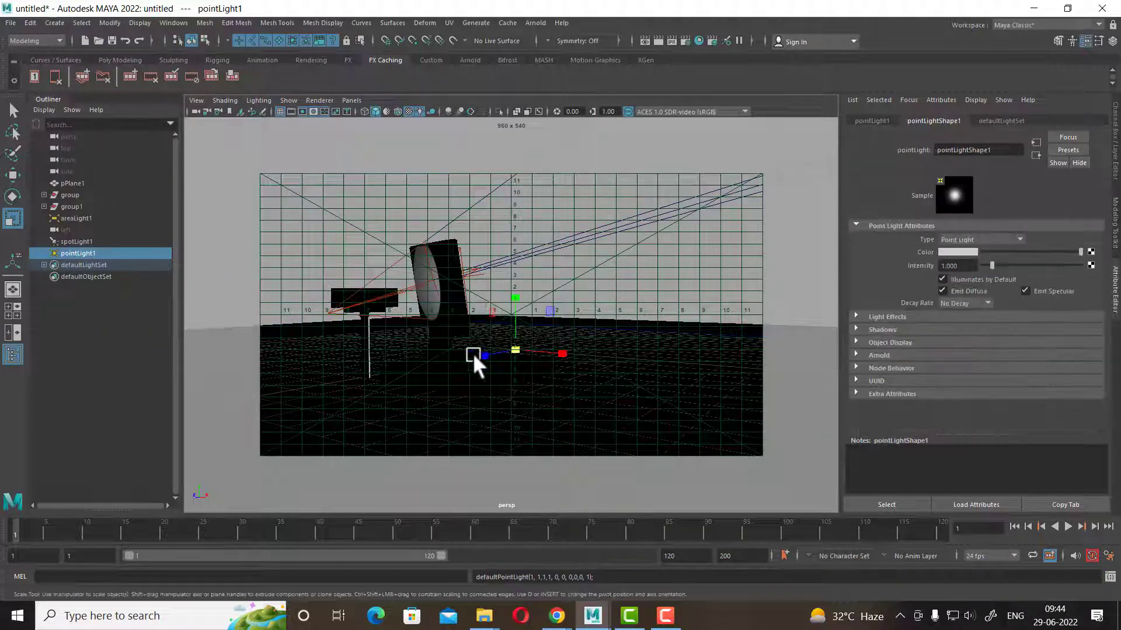
pyautogui.press('w')
pyautogui.moveTo(517, 299); pyautogui.dragTo(492, 129)
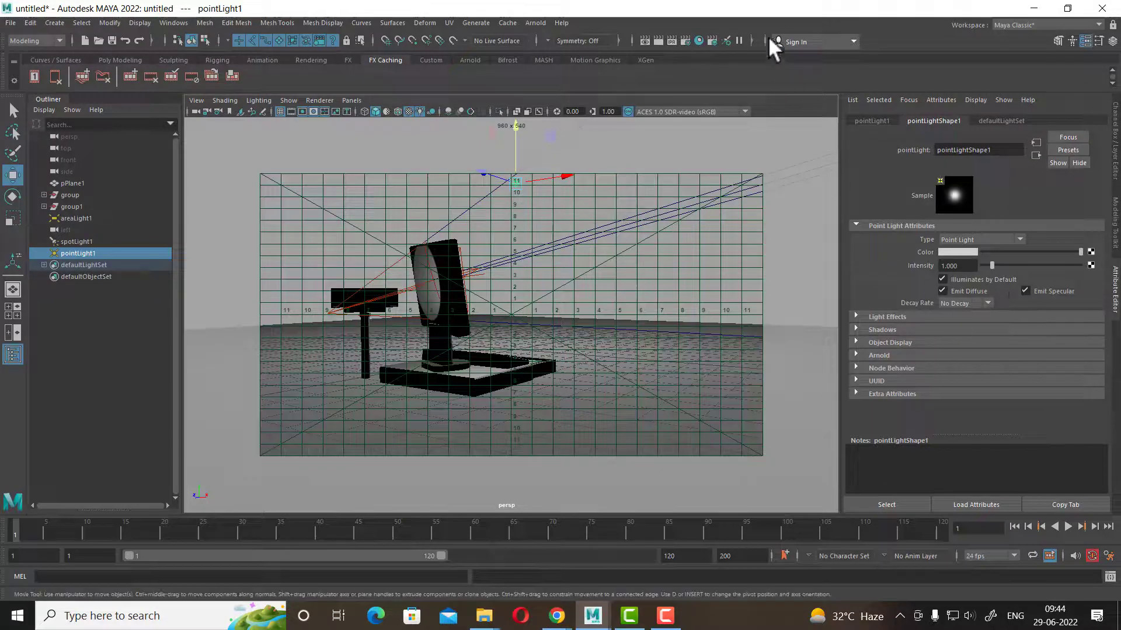
pyautogui.click(656, 38)
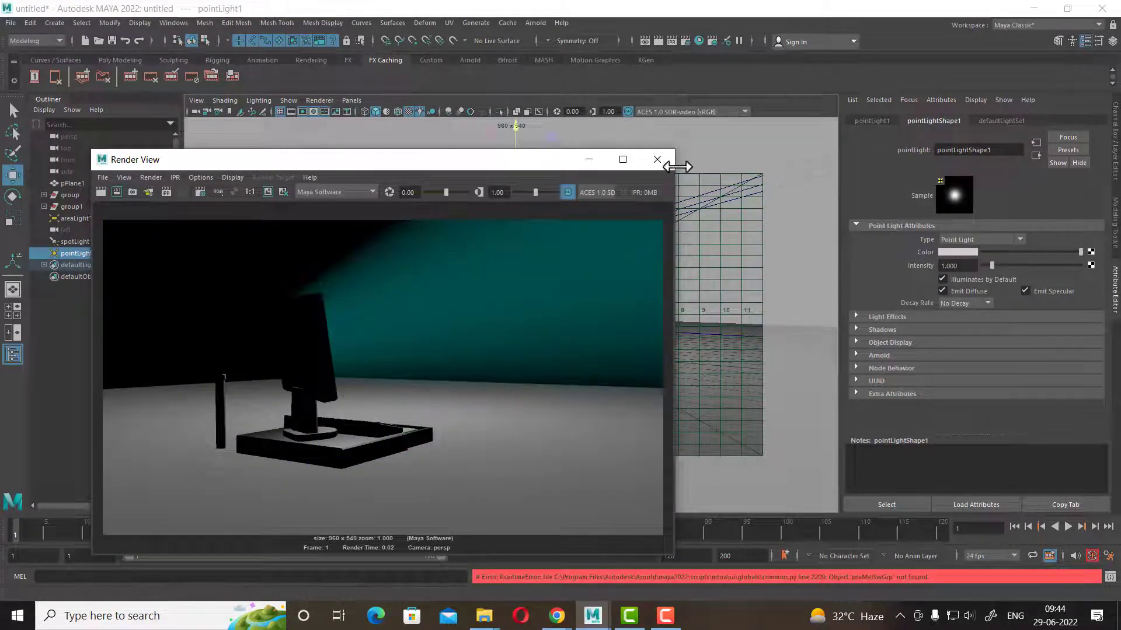
# - Set the point light's intensity to 0.5
pyautogui.click(657, 160)
pyautogui.click(966, 266)
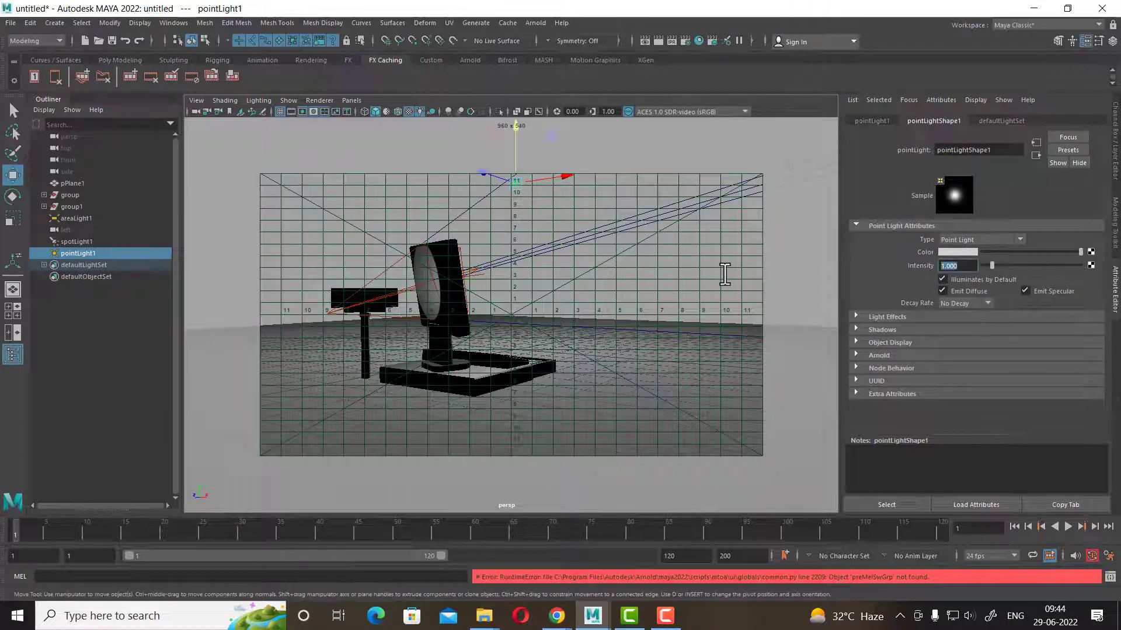
pyautogui.write('0.5')
pyautogui.press('Return')
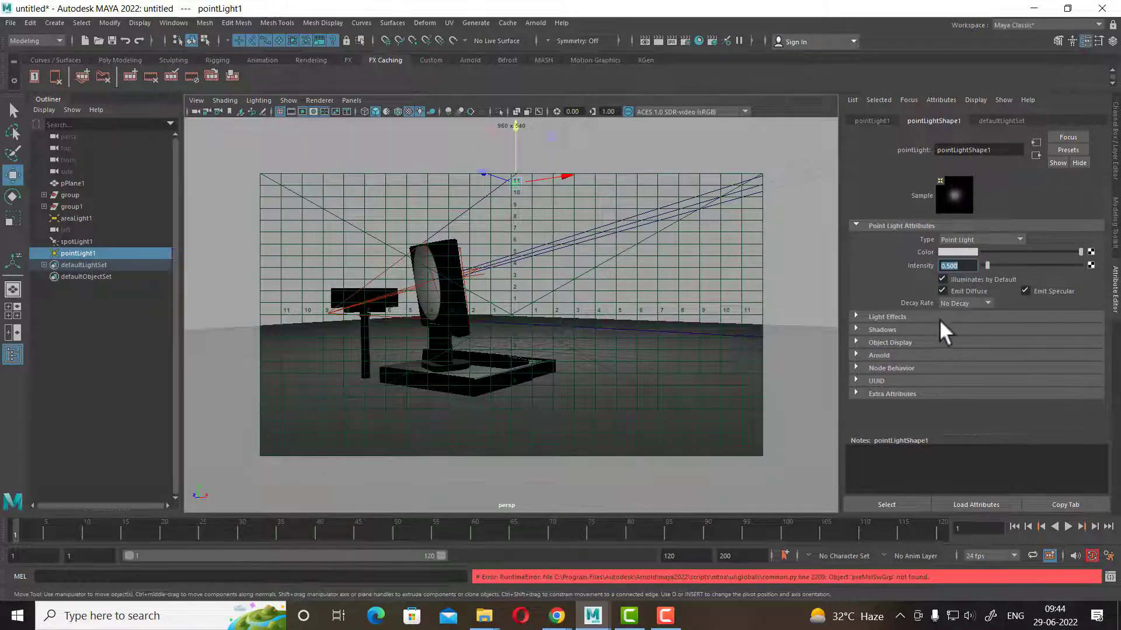
# - Give the point light depth map shadows with resolution 256 and filter size 4, then render
pyautogui.click(905, 331)
pyautogui.click(960, 380)
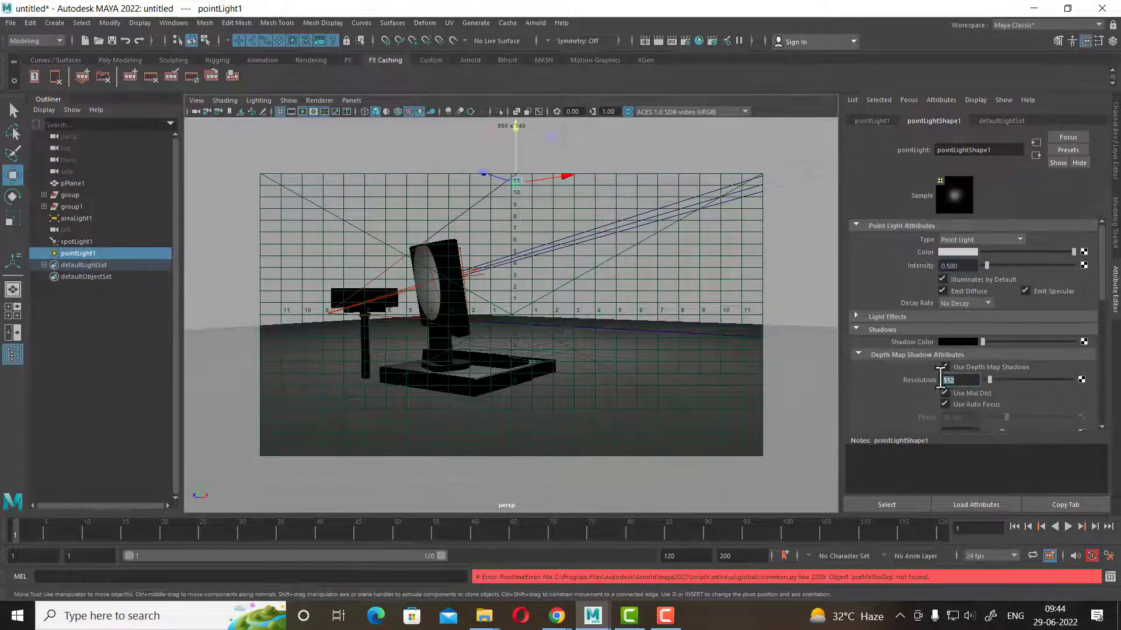
pyautogui.write('256')
pyautogui.press('Return')
pyautogui.scroll(-3, 949, 380)
pyautogui.press('Tab')
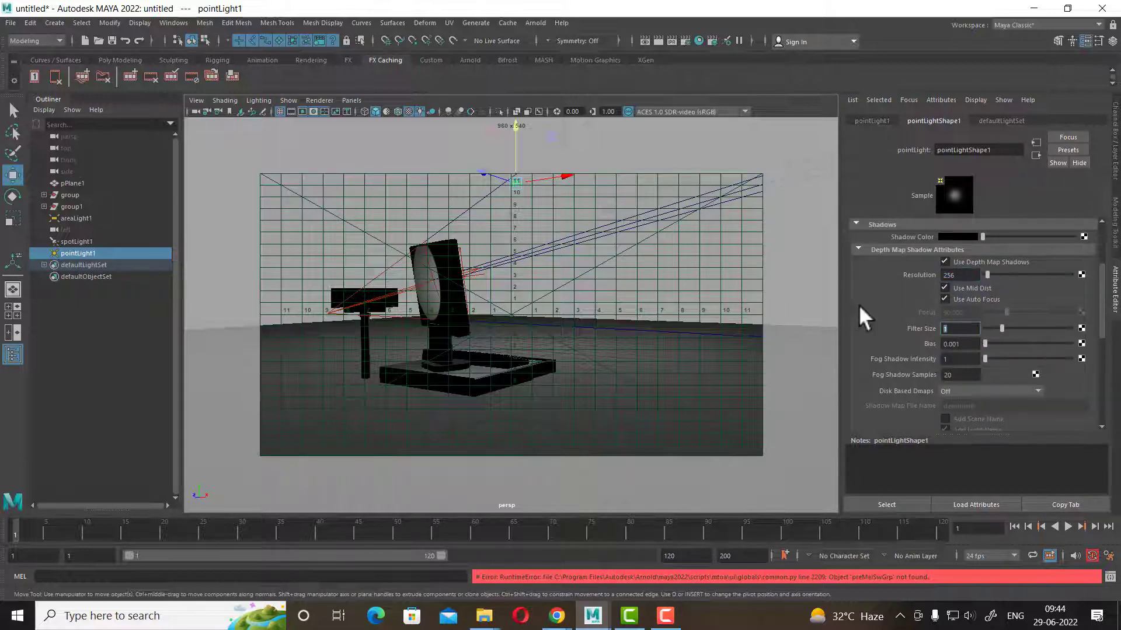
pyautogui.write('4')
pyautogui.press('Return')
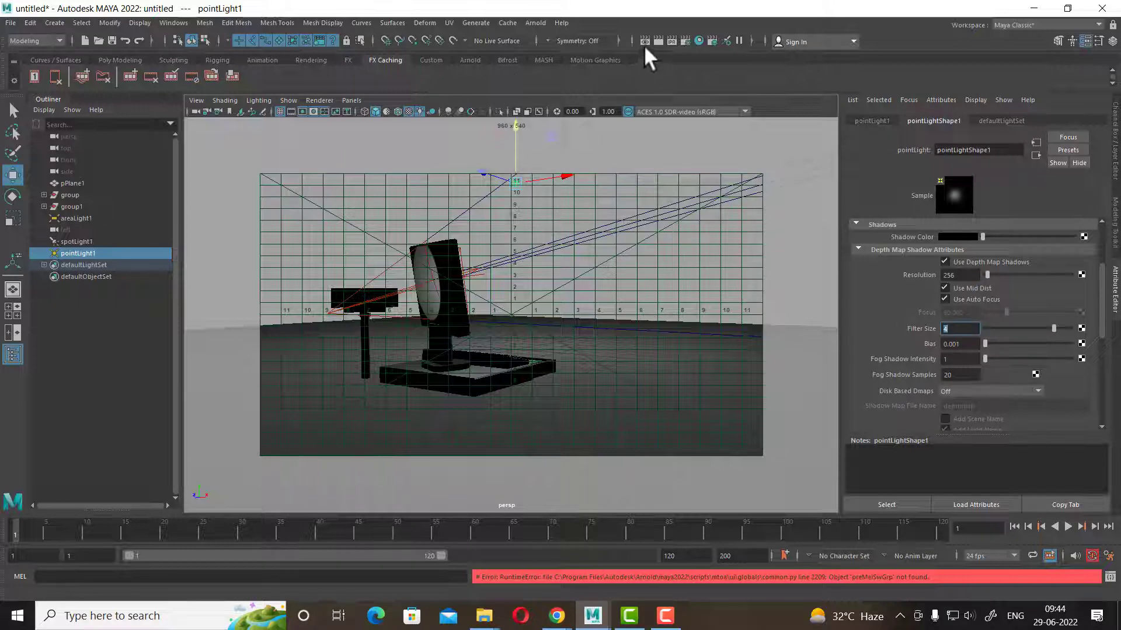
pyautogui.click(659, 40)
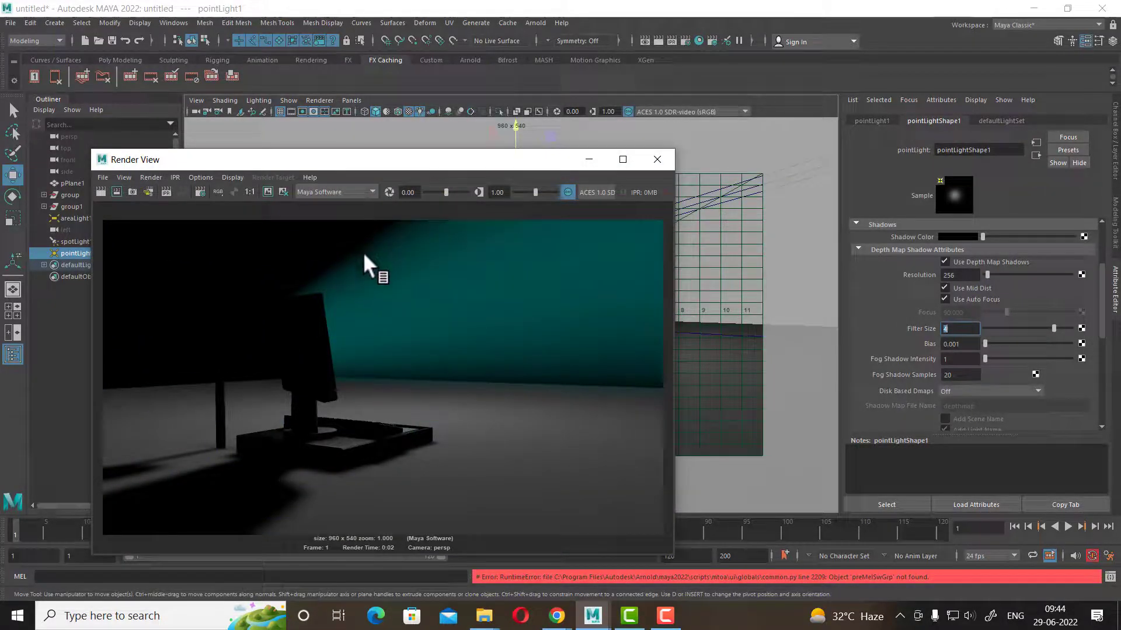
# - Set the point light's decay rate to Quadratic and re-render
pyautogui.scroll(3, 961, 331)
pyautogui.click(962, 302)
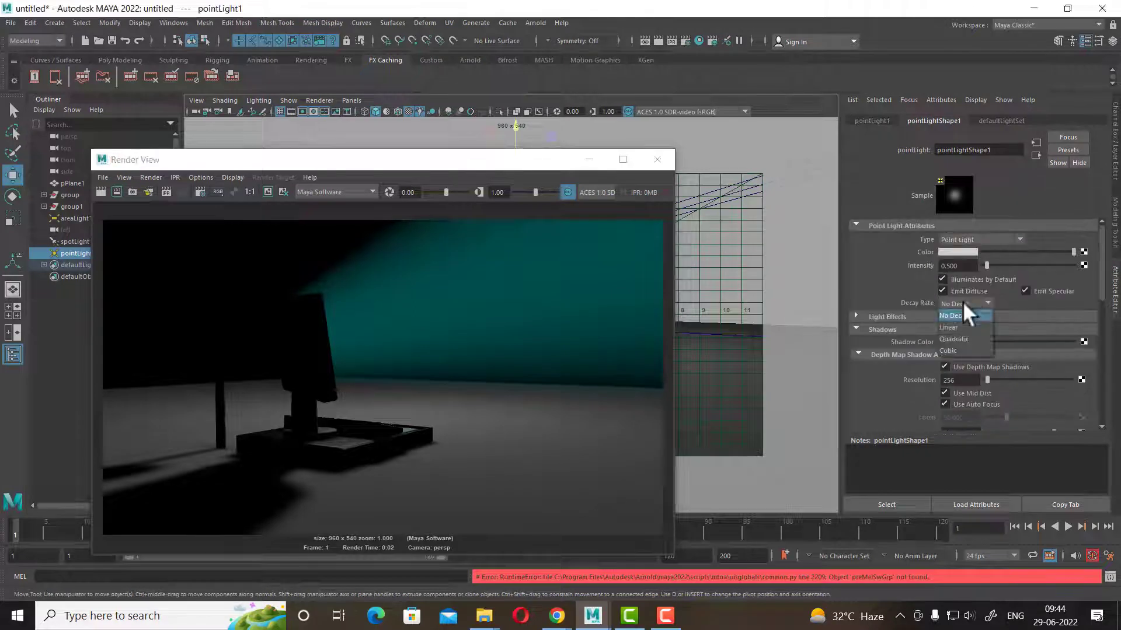
pyautogui.click(963, 338)
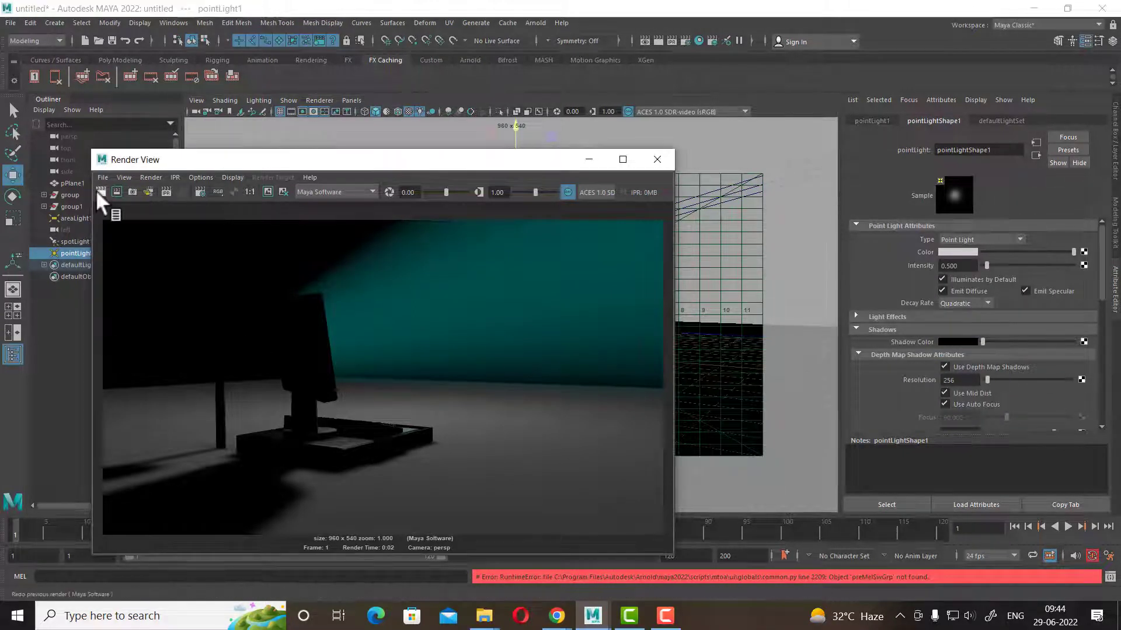
pyautogui.click(97, 191)
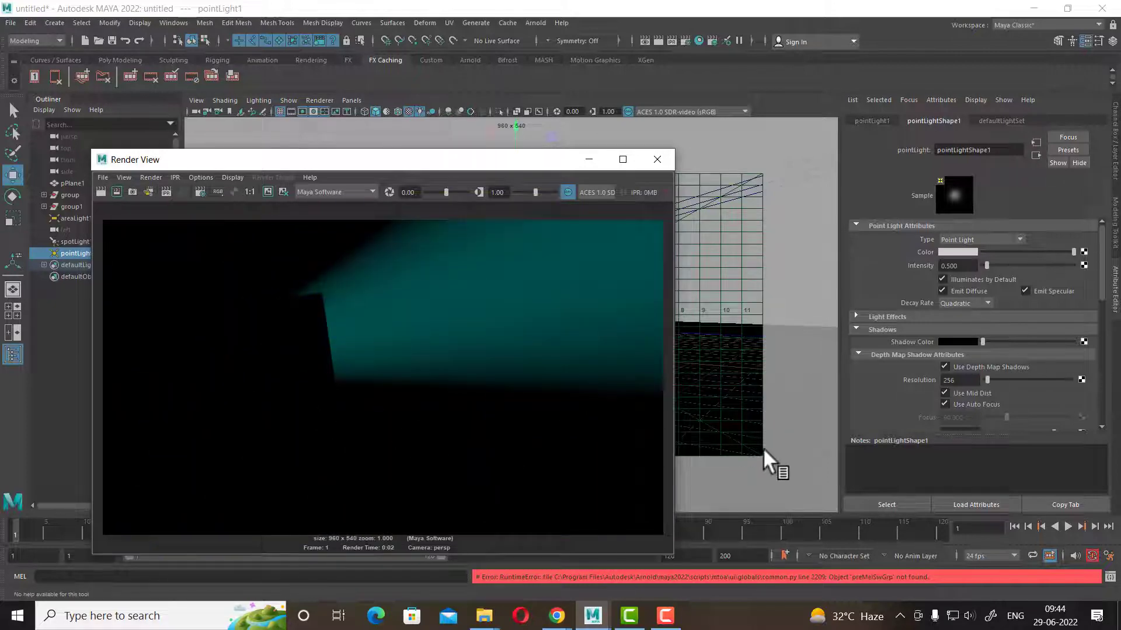
# - Raise the point light intensity to 10 and re-render
pyautogui.doubleClick(957, 266)
pyautogui.write('10')
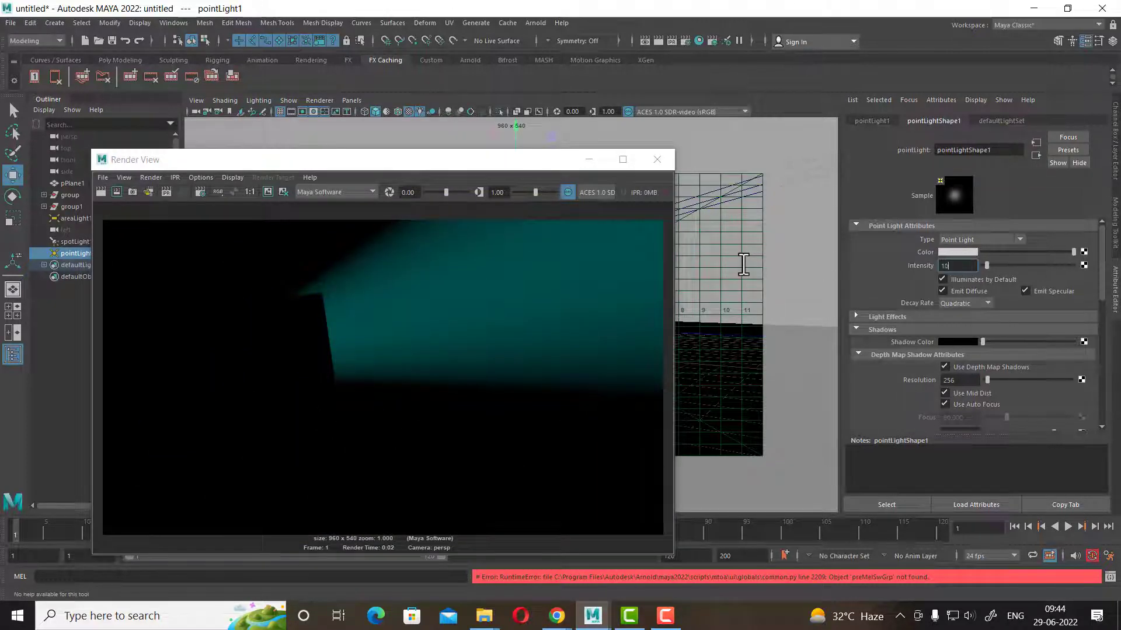
pyautogui.press('Return')
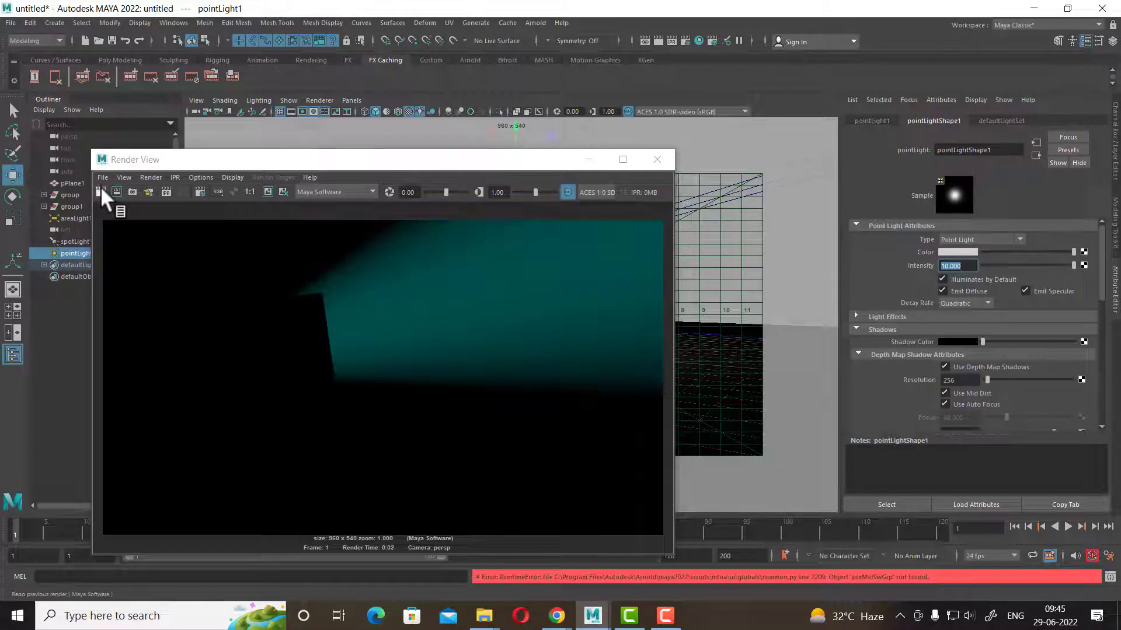
pyautogui.click(101, 192)
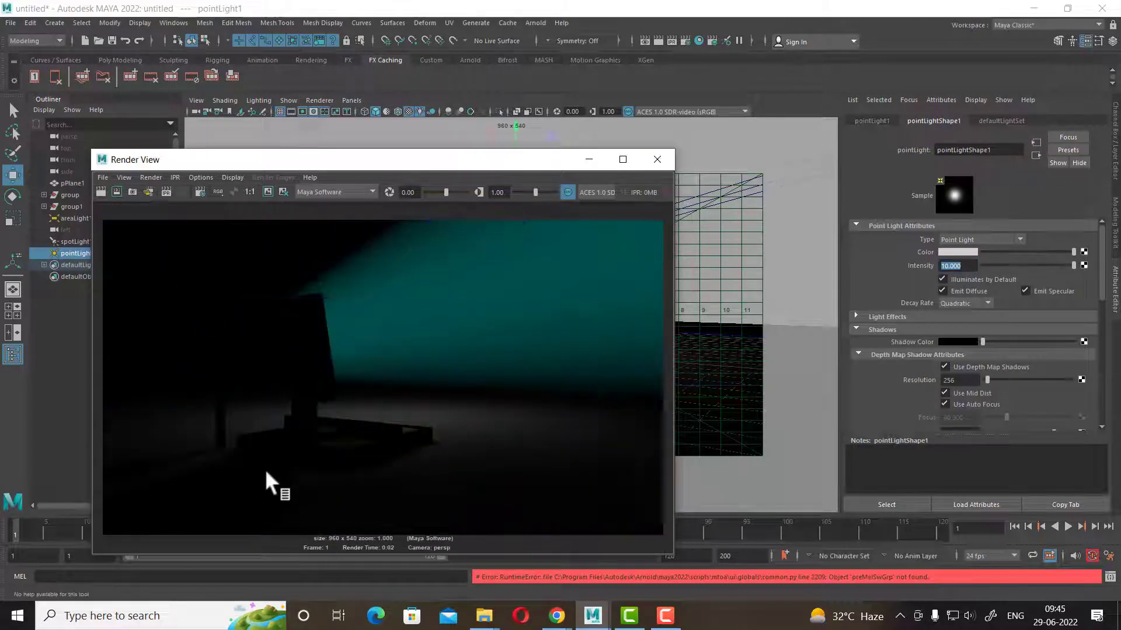
# - Colour the point light a muted blue and re-render
pyautogui.click(962, 251)
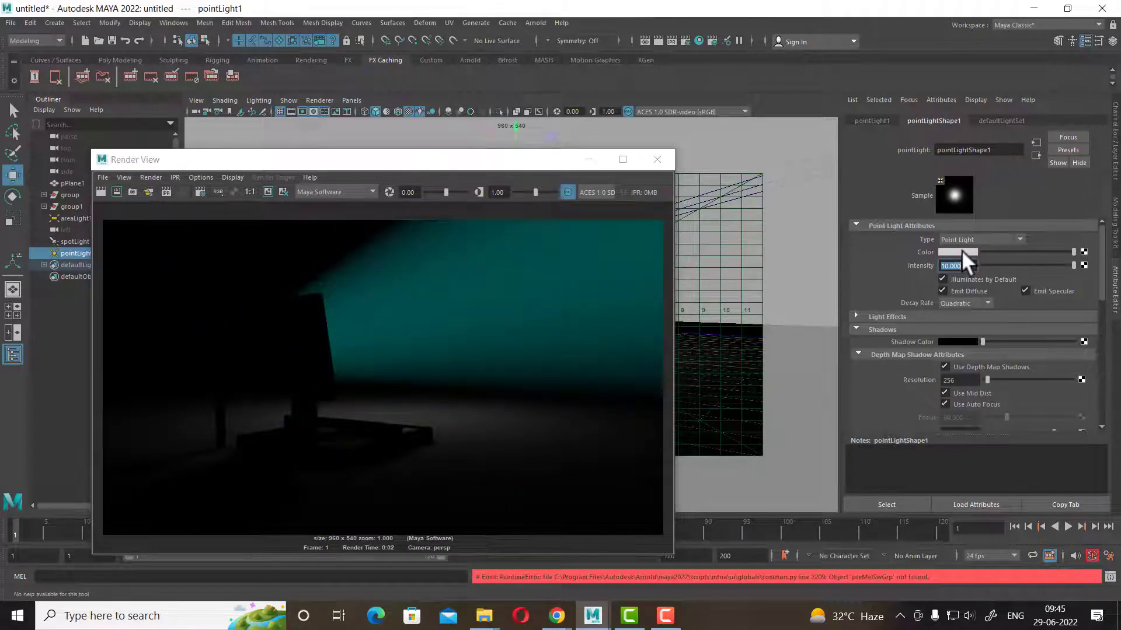
pyautogui.click(973, 221)
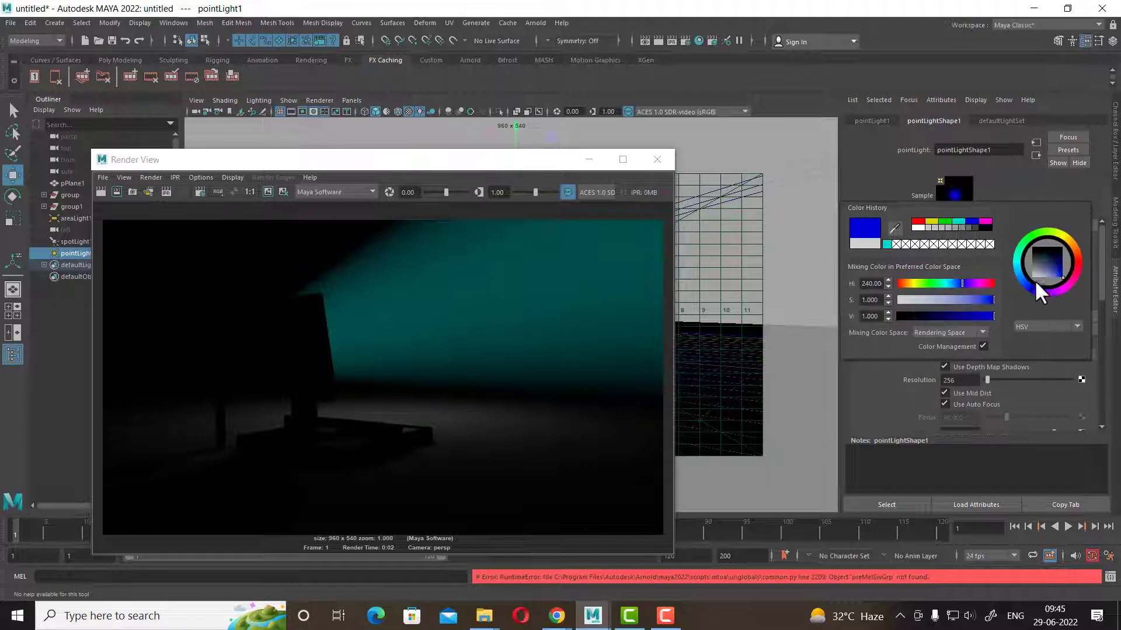
pyautogui.click(1024, 278)
pyautogui.click(1047, 267)
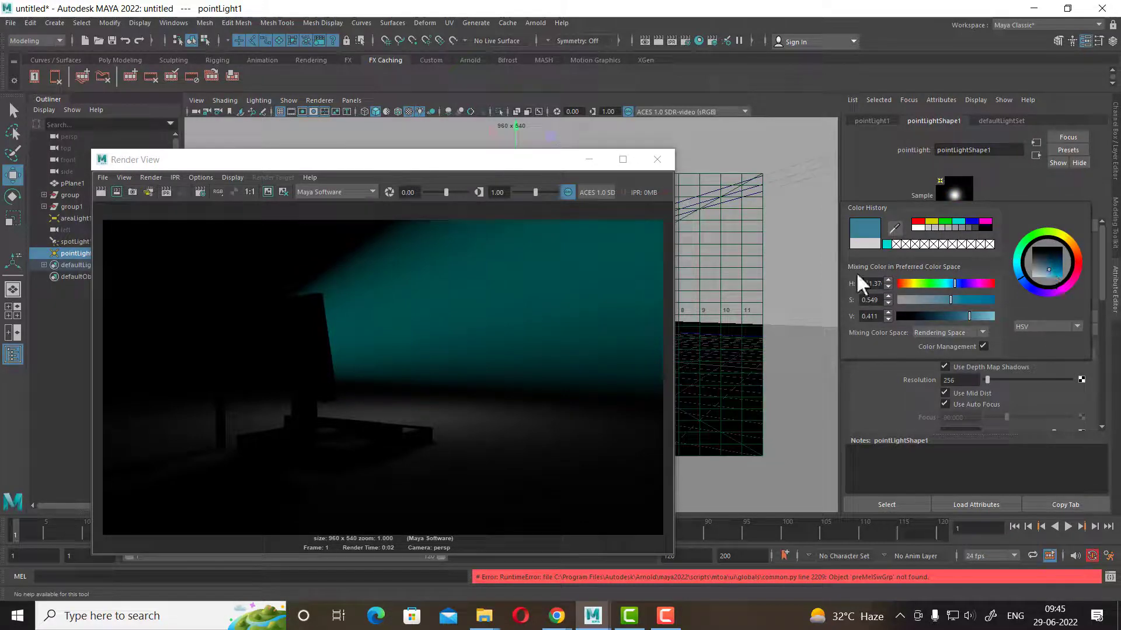
pyautogui.click(101, 192)
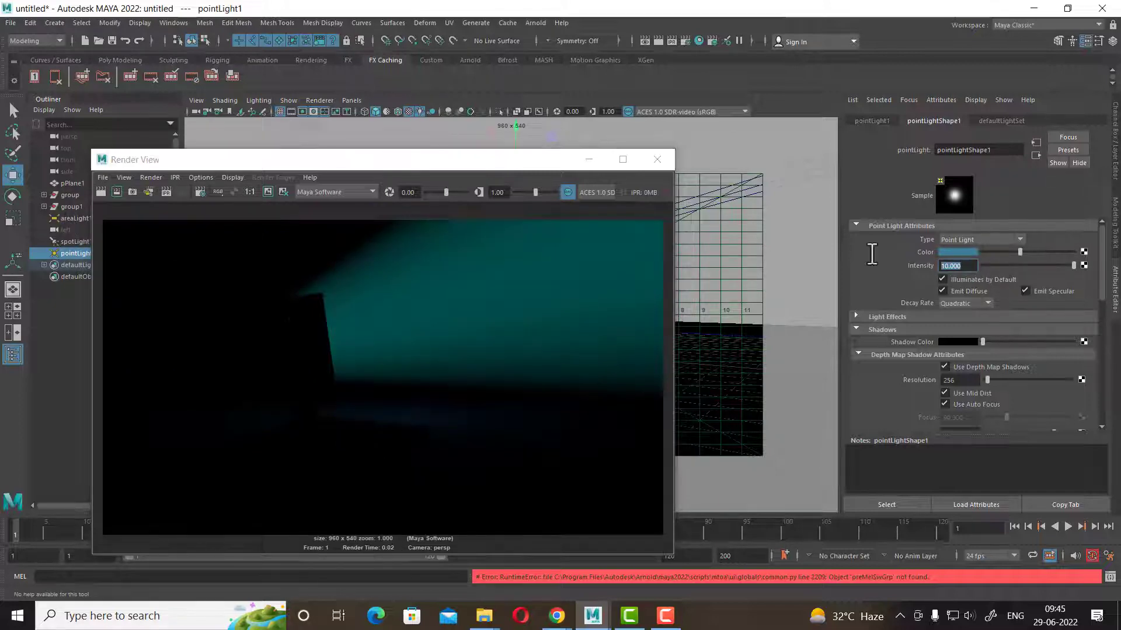
# - Increase intensity to 20, reposition the point light, and check with test renders
pyautogui.write('20')
pyautogui.press('Return')
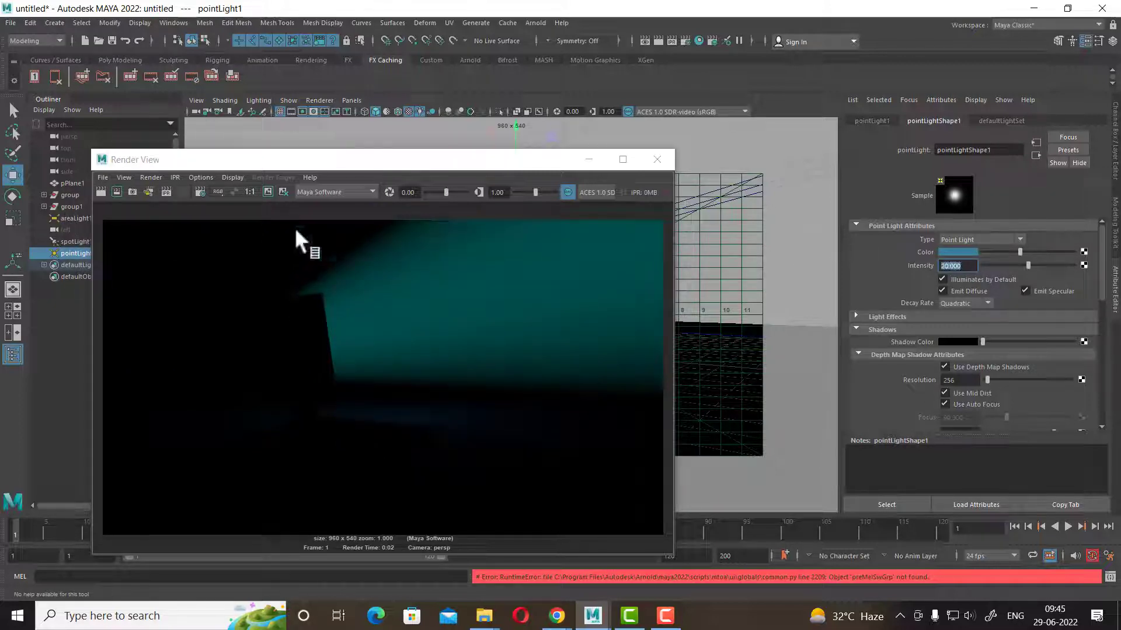
pyautogui.click(101, 192)
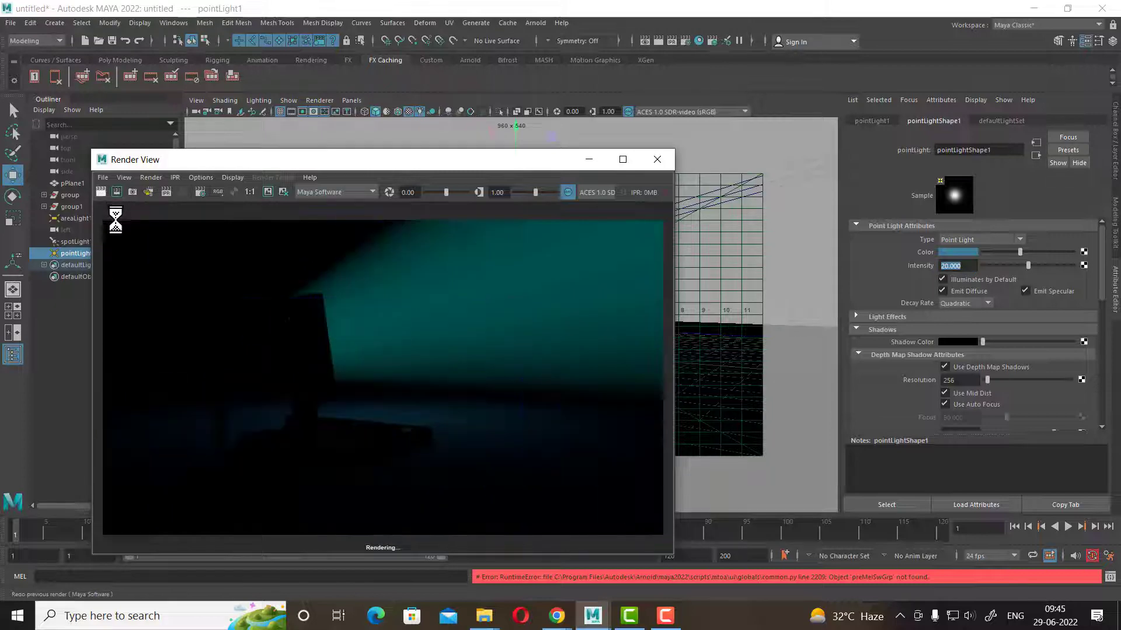
pyautogui.click(658, 159)
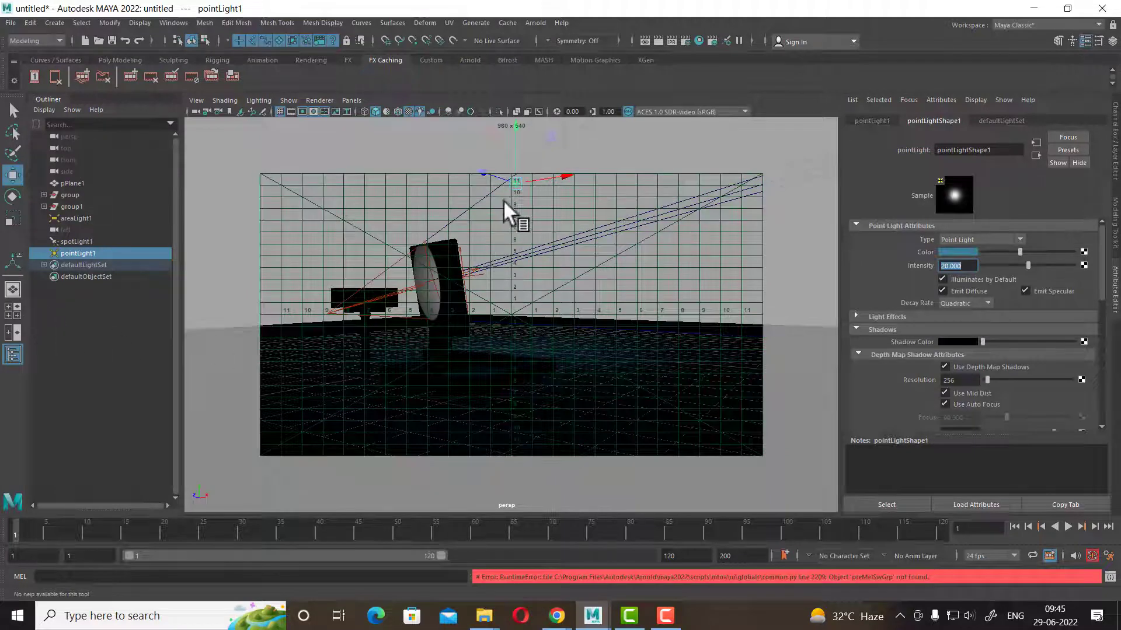
pyautogui.moveTo(485, 171); pyautogui.dragTo(311, 165)
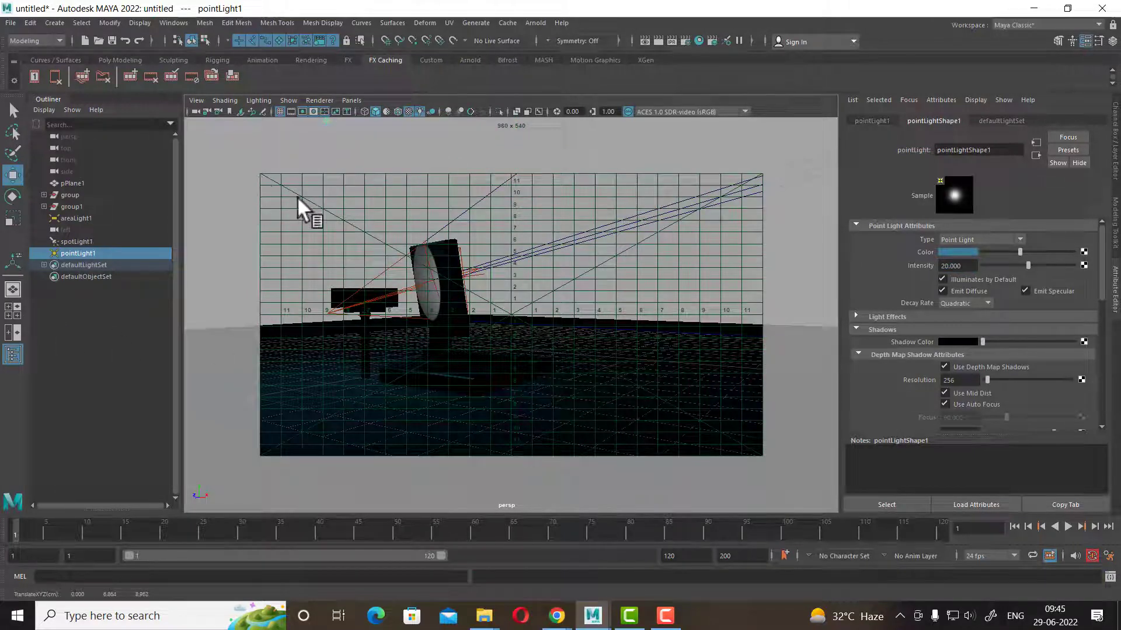
pyautogui.click(660, 40)
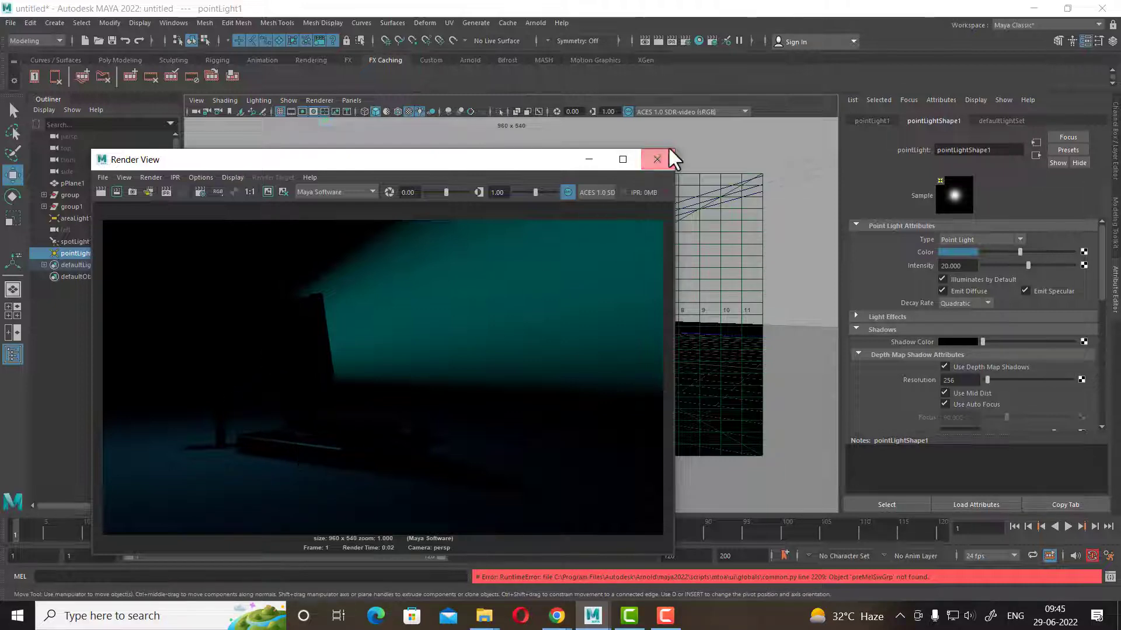
pyautogui.click(658, 159)
# - Raise the monitor's phong material Cosine Power to 26.182
pyautogui.click(451, 248)
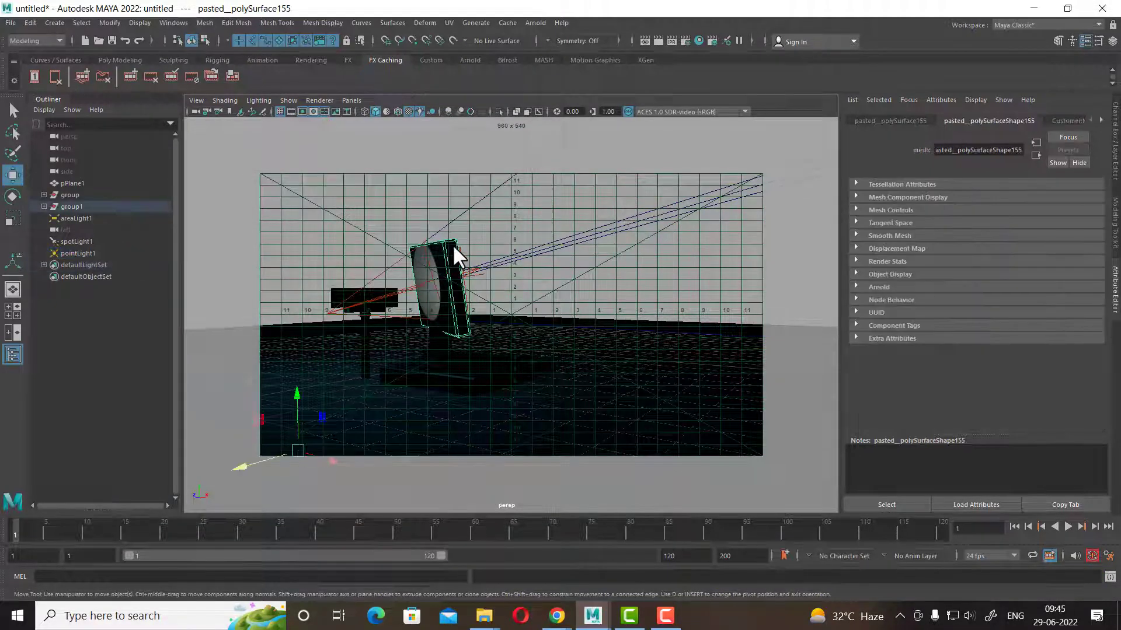
pyautogui.rightClick(453, 244)
pyautogui.click(476, 528)
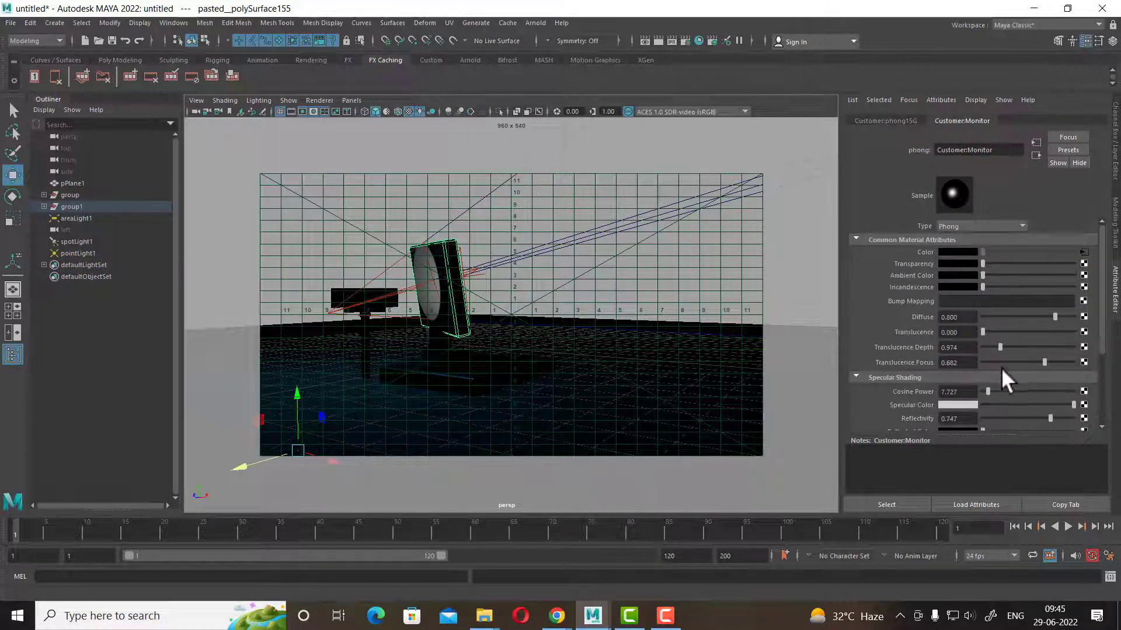
pyautogui.click(992, 391)
pyautogui.moveTo(991, 390); pyautogui.dragTo(1003, 390)
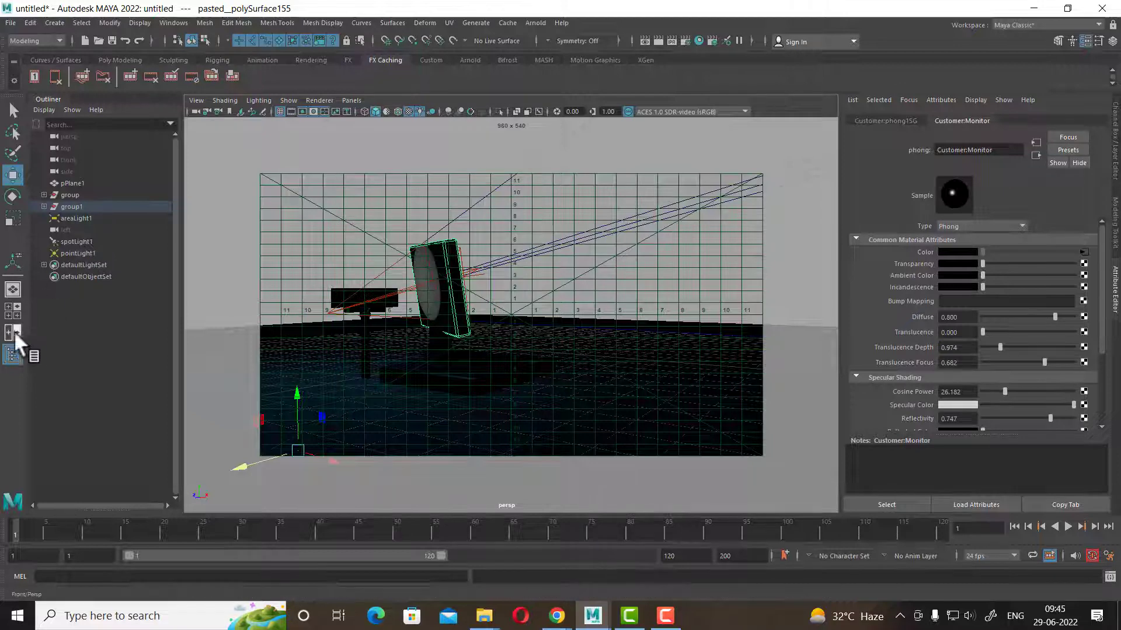
# - Switch to a four-view layout and move pointLight1 in the top view
pyautogui.click(9, 311)
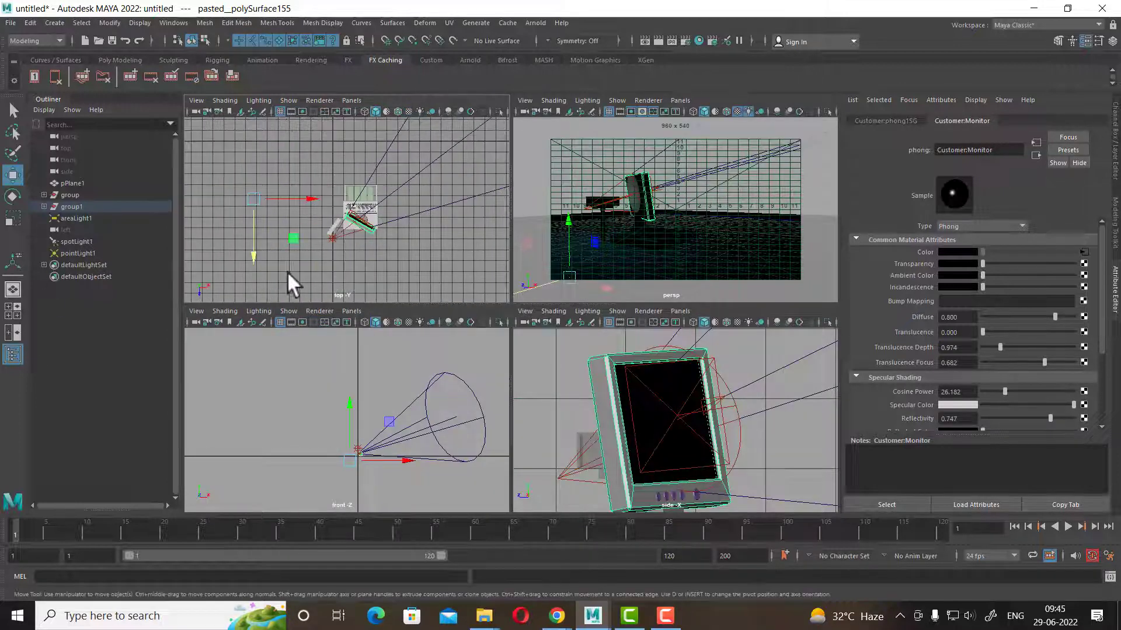
pyautogui.click(69, 254)
pyautogui.moveTo(253, 199); pyautogui.dragTo(379, 271)
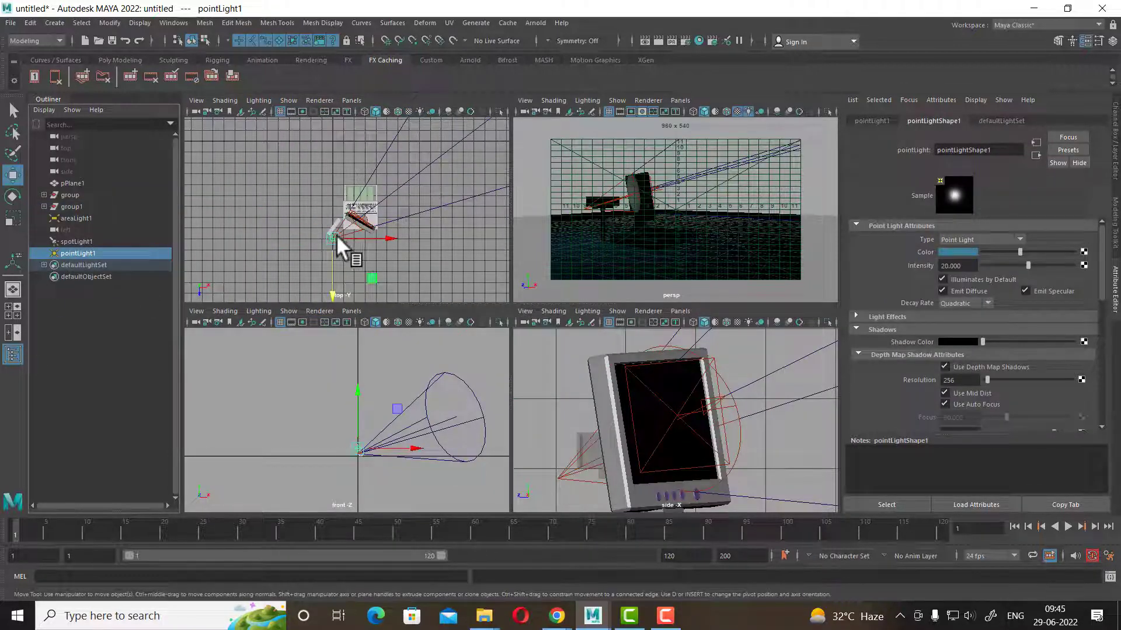
# - Test-render the current point light placement with nothing but the ground plane selected
pyautogui.click(729, 237)
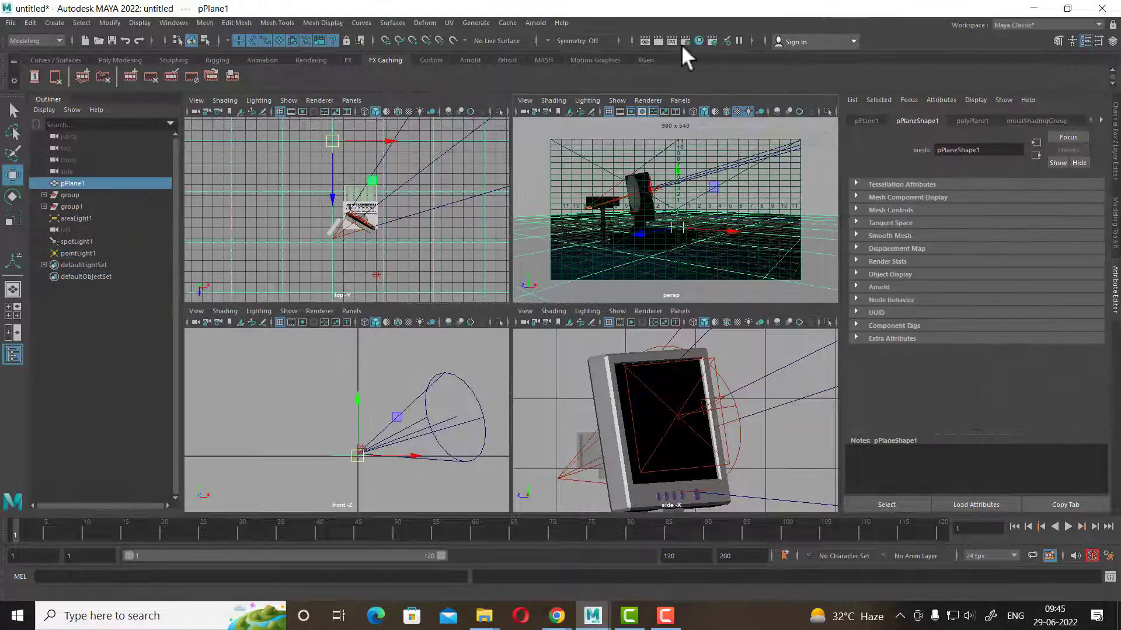
pyautogui.click(658, 41)
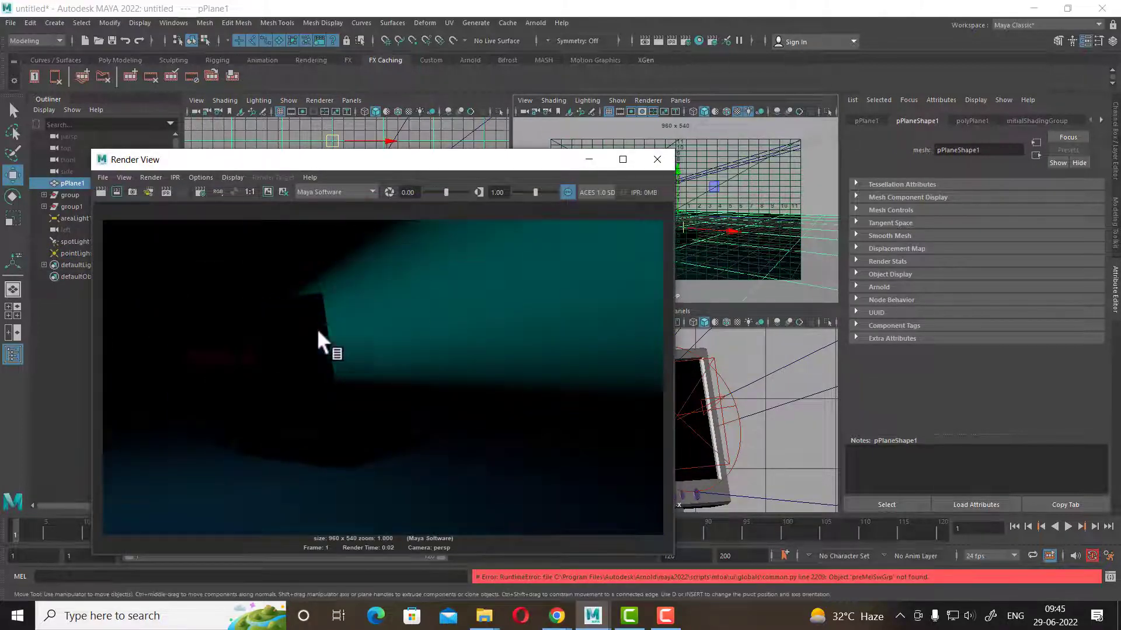
pyautogui.click(657, 161)
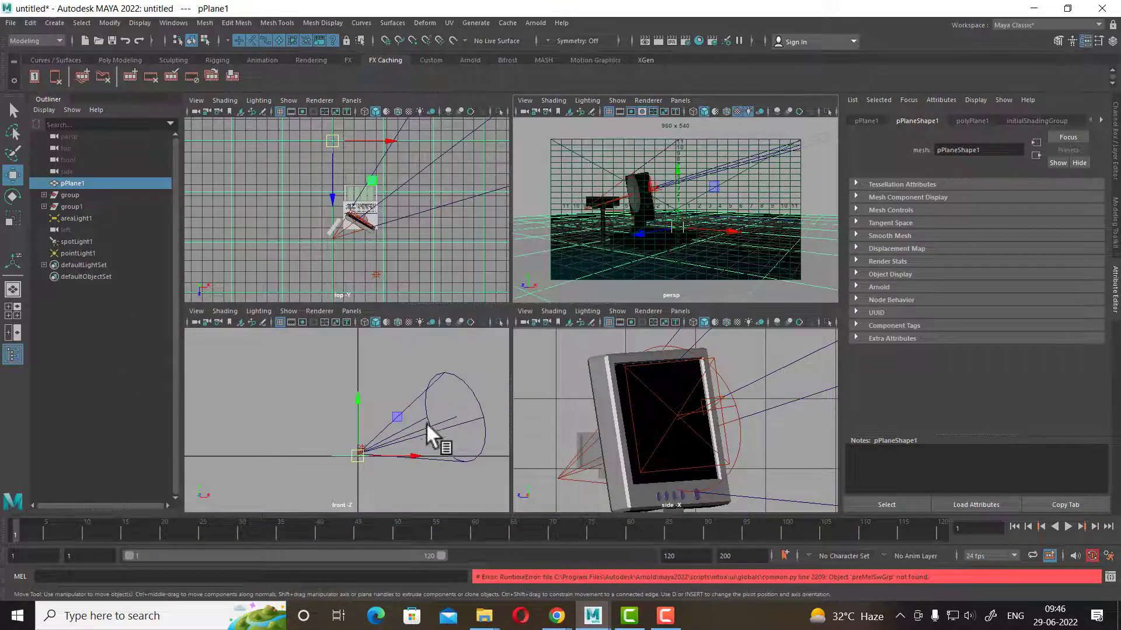
pyautogui.click(405, 461)
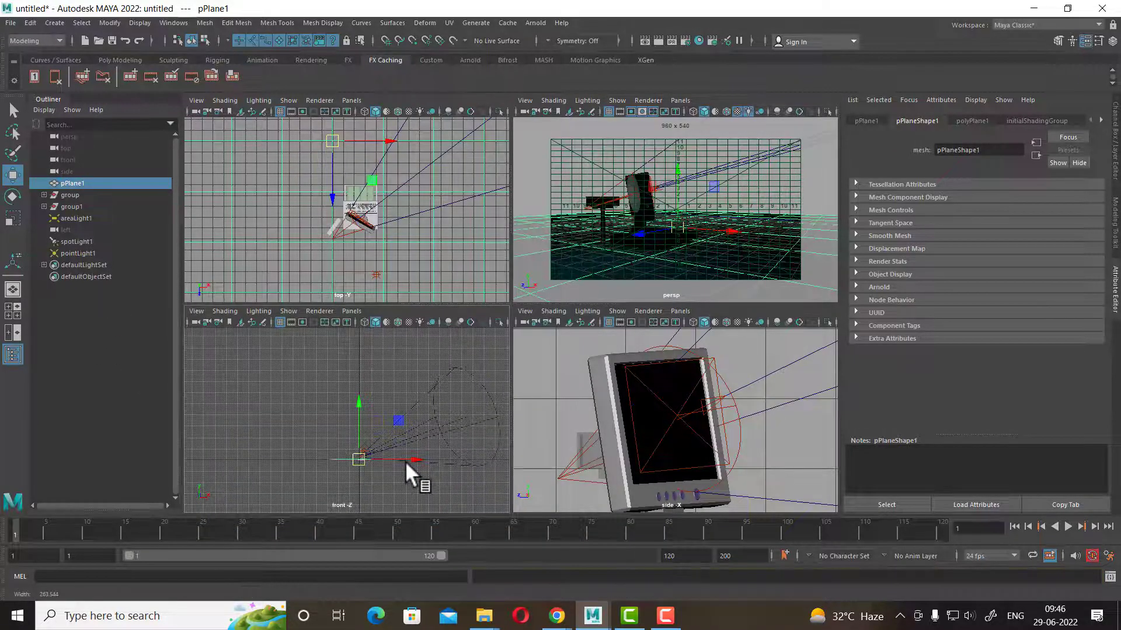
# - Move the point light down onto the desk lamp head and test-render
pyautogui.click(75, 252)
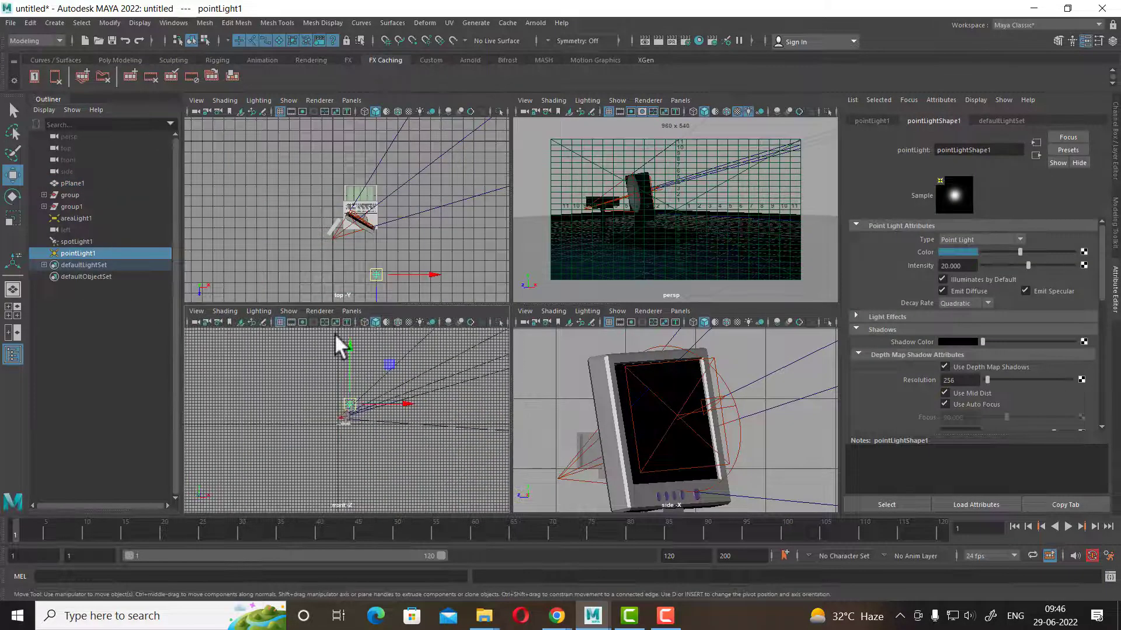
pyautogui.scroll(5, 402, 419)
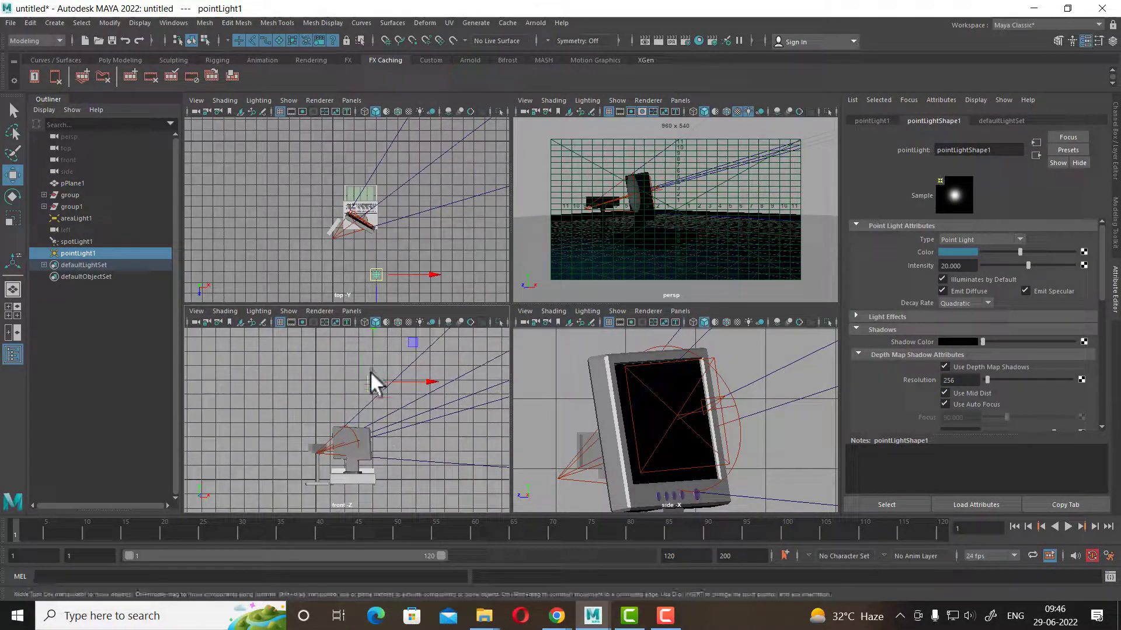
pyautogui.moveTo(371, 383); pyautogui.dragTo(345, 425)
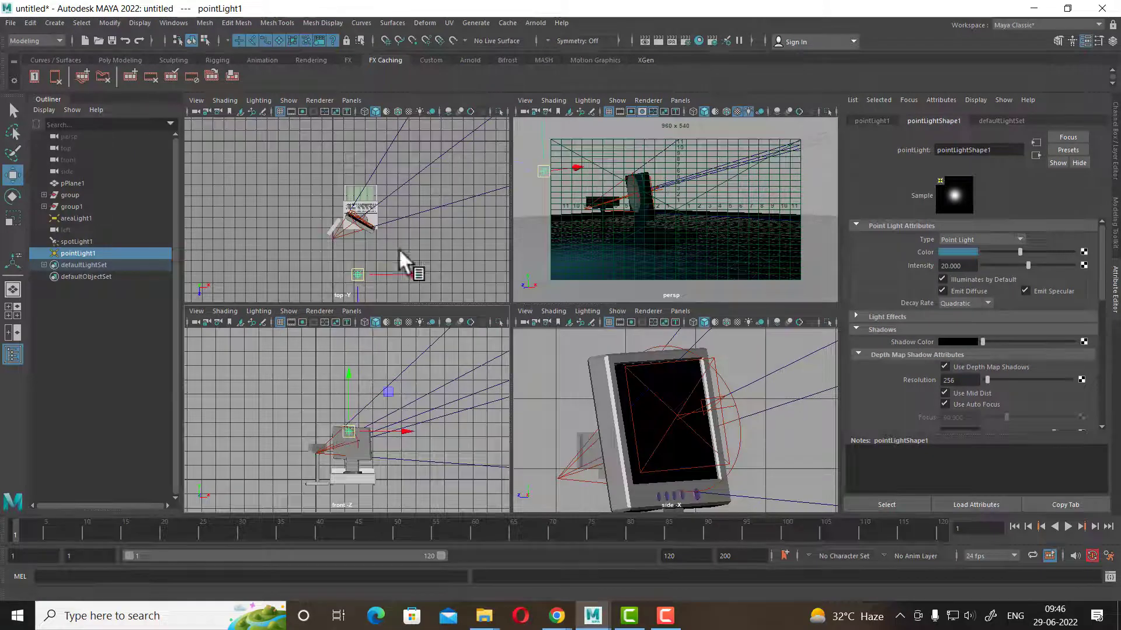
pyautogui.click(769, 212)
pyautogui.click(658, 40)
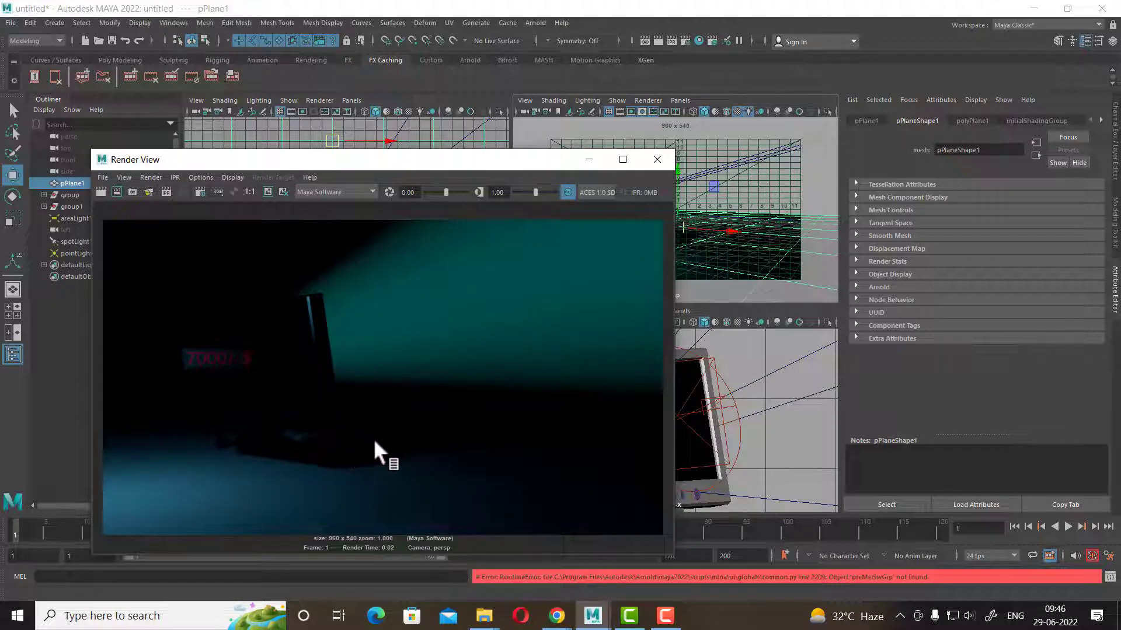
pyautogui.click(658, 159)
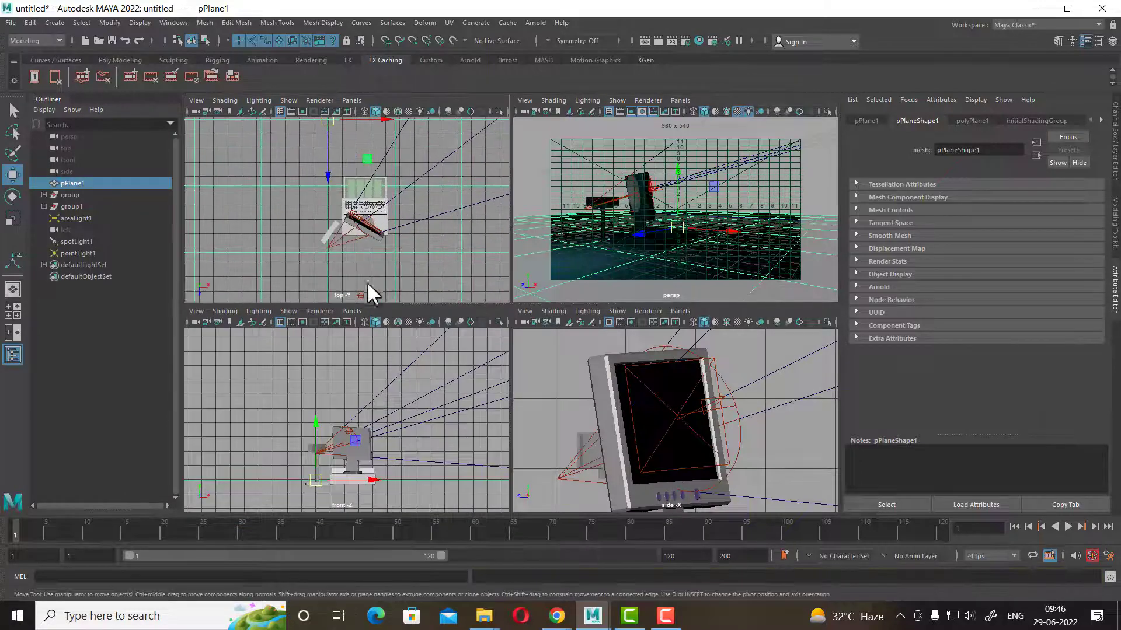
# - Shift the point light up and right, test-render, and select areaLight1
pyautogui.click(361, 294)
pyautogui.moveTo(389, 300); pyautogui.dragTo(383, 224)
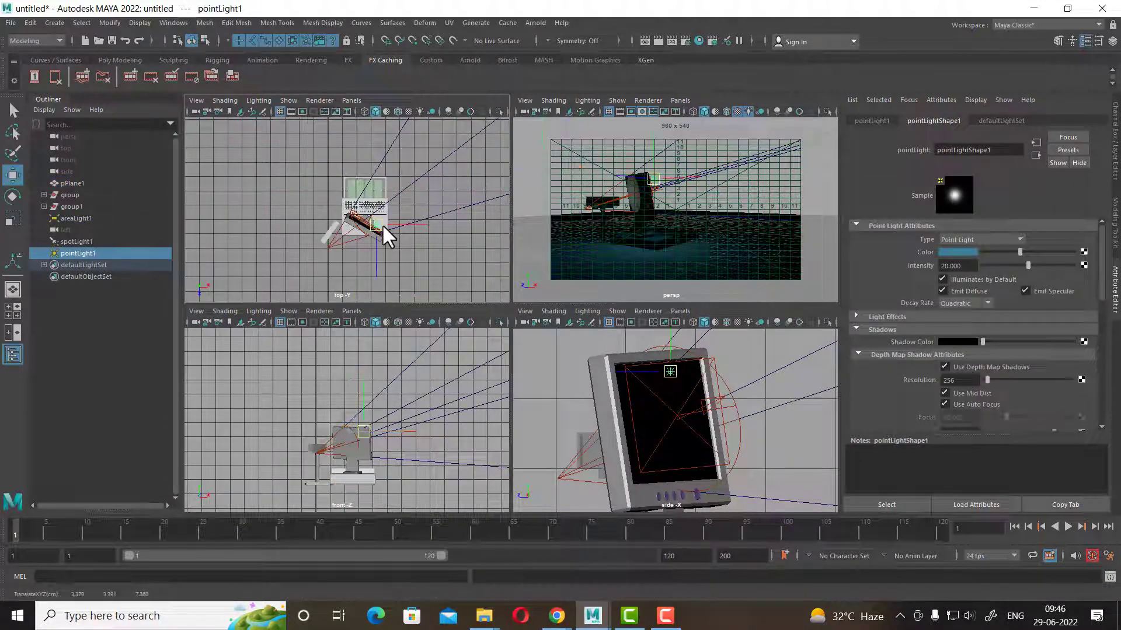
pyautogui.click(791, 222)
pyautogui.click(657, 40)
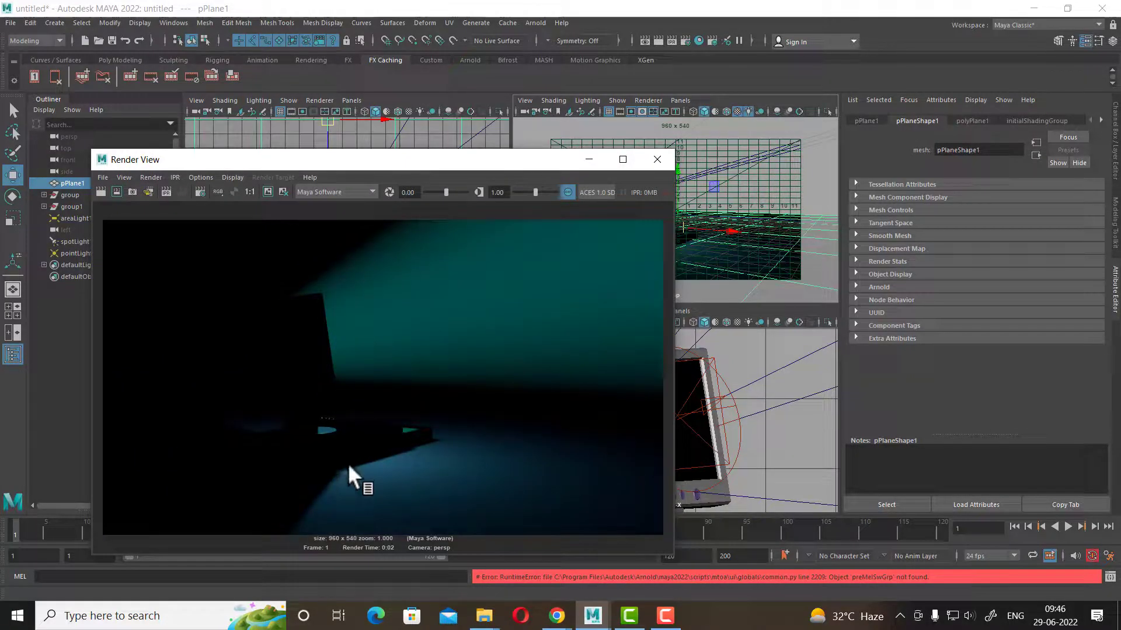
pyautogui.click(649, 160)
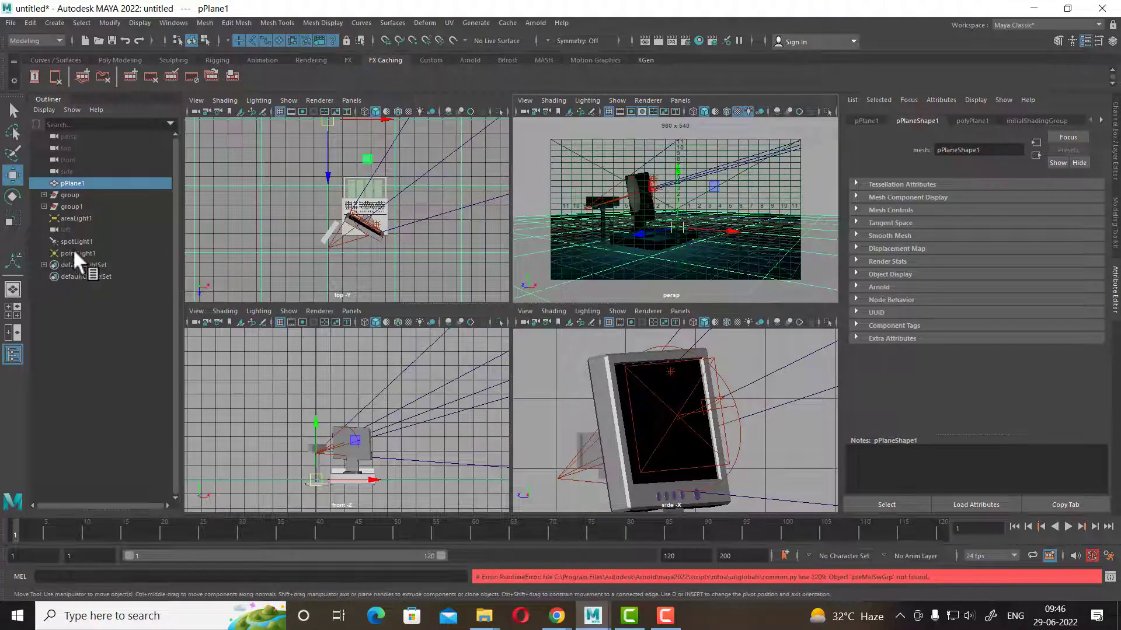
pyautogui.moveTo(74, 261); pyautogui.dragTo(104, 269)
pyautogui.click(74, 218)
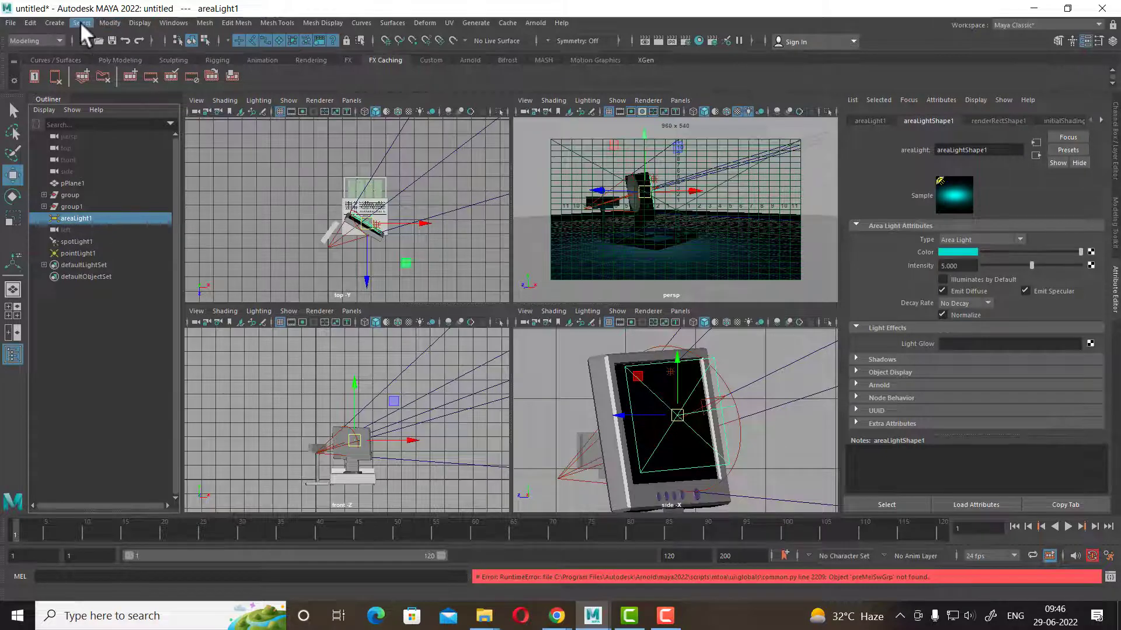
# - Create a volume light and place it beside the desk, raised upward
pyautogui.click(60, 19)
pyautogui.moveTo(71, 88)
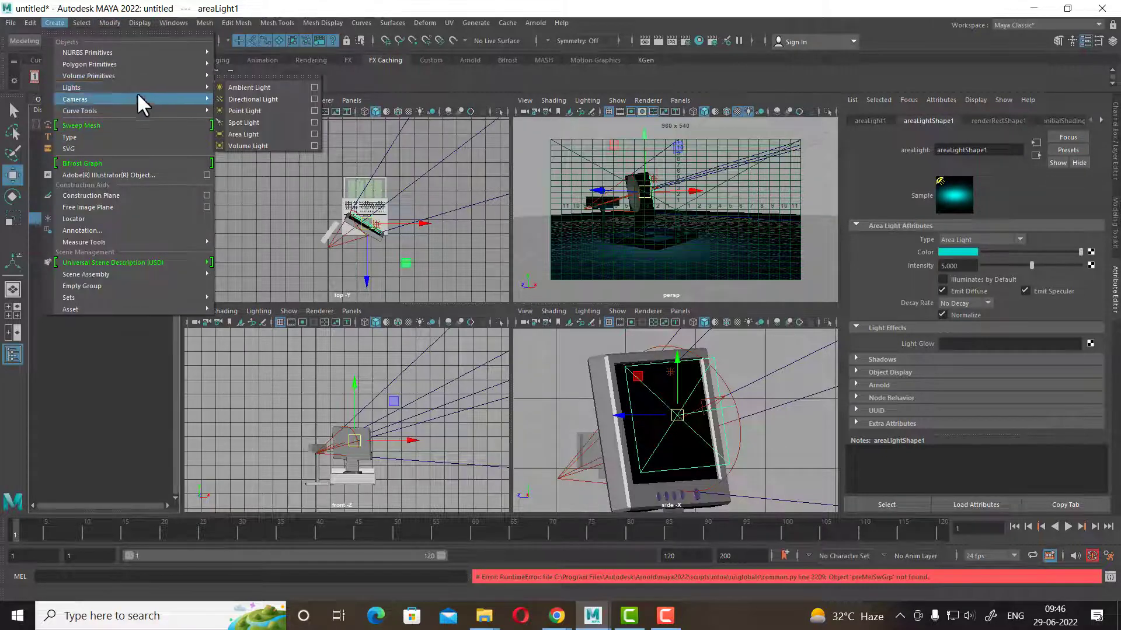
pyautogui.click(265, 146)
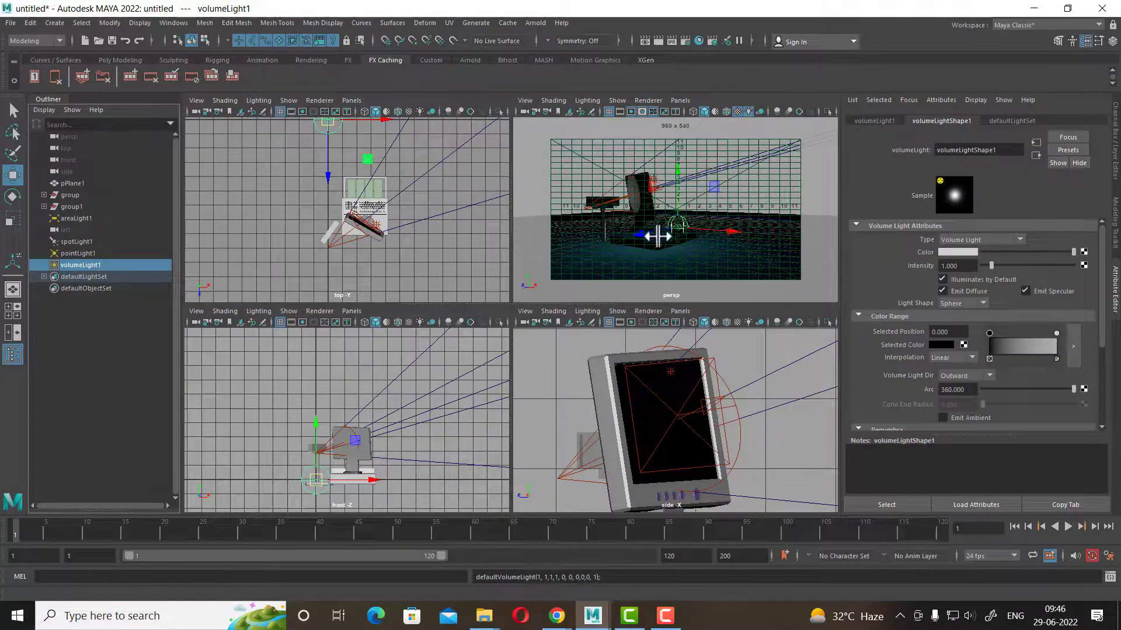
pyautogui.keyDown('alt'); pyautogui.moveTo(329, 123); pyautogui.dragTo(335, 149, button='middle'); pyautogui.keyUp('alt')
pyautogui.moveTo(336, 149); pyautogui.dragTo(338, 292)
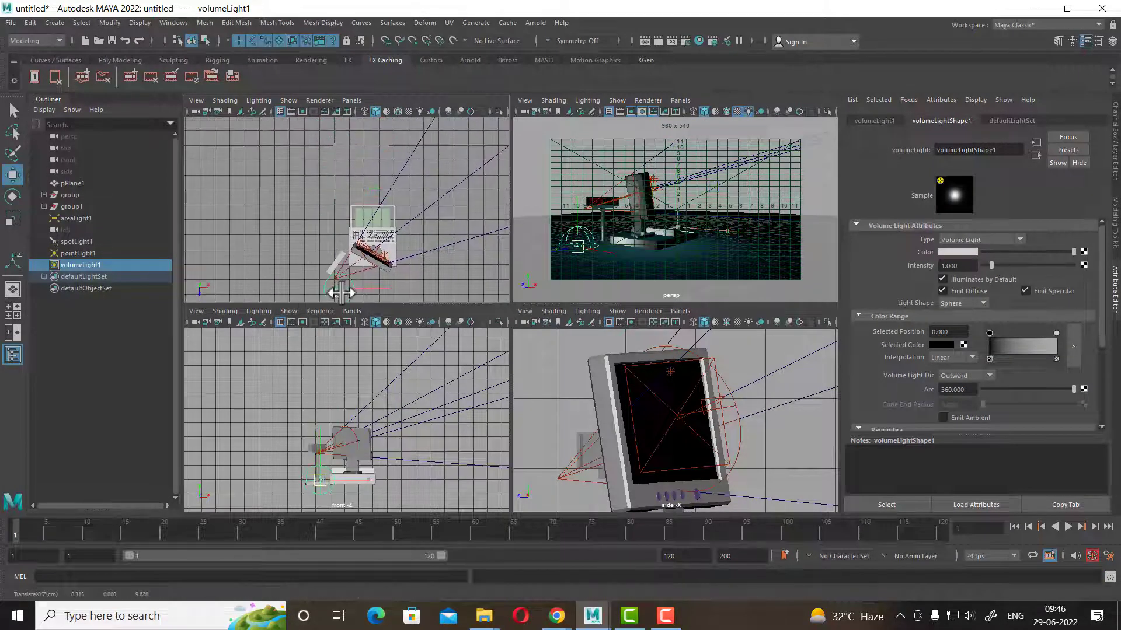
pyautogui.keyDown('alt'); pyautogui.moveTo(361, 296); pyautogui.dragTo(372, 255, button='middle'); pyautogui.keyUp('alt')
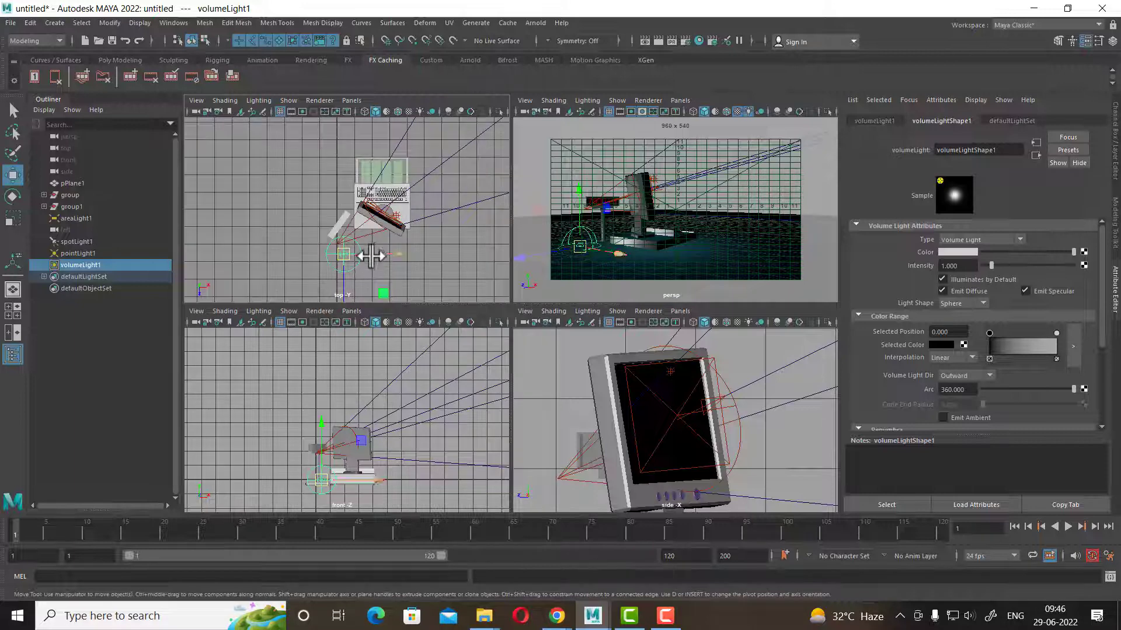
pyautogui.keyDown('alt'); pyautogui.moveTo(373, 443); pyautogui.dragTo(386, 413, button='middle'); pyautogui.keyUp('alt')
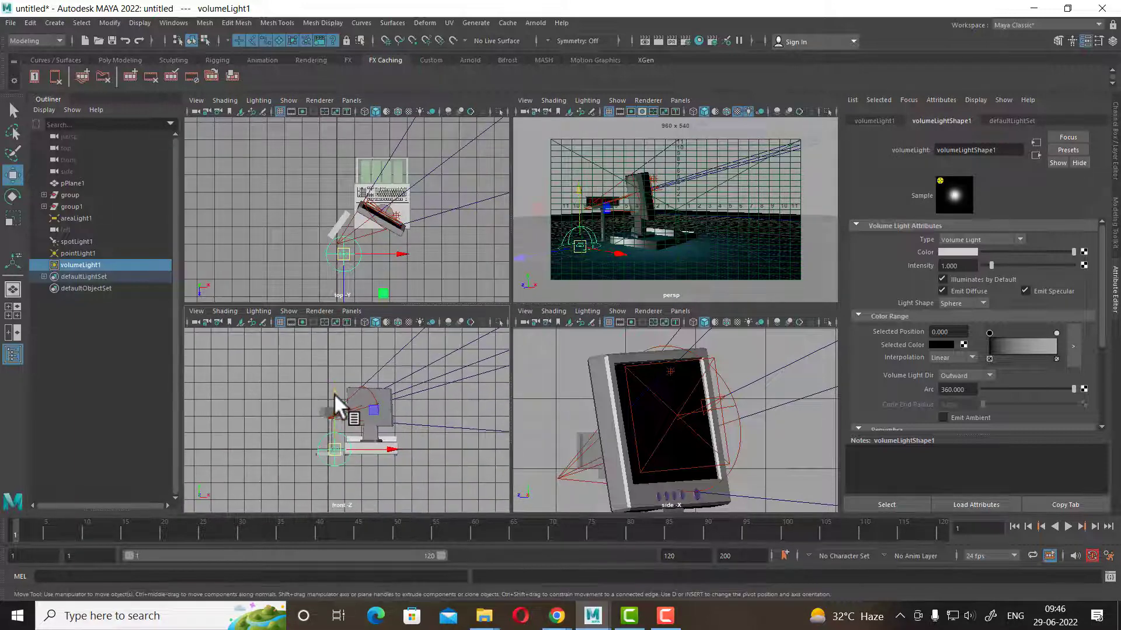
pyautogui.moveTo(333, 393); pyautogui.dragTo(335, 342)
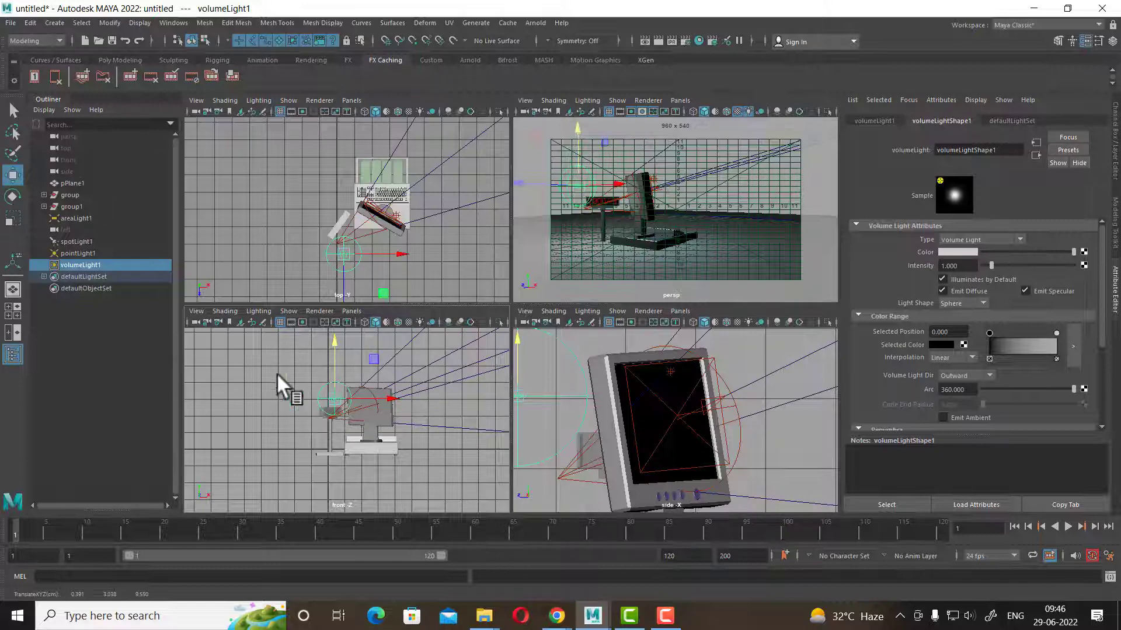
# - Test-render, then scale the volume light up about 4.7 times and render again
pyautogui.click(773, 198)
pyautogui.click(659, 39)
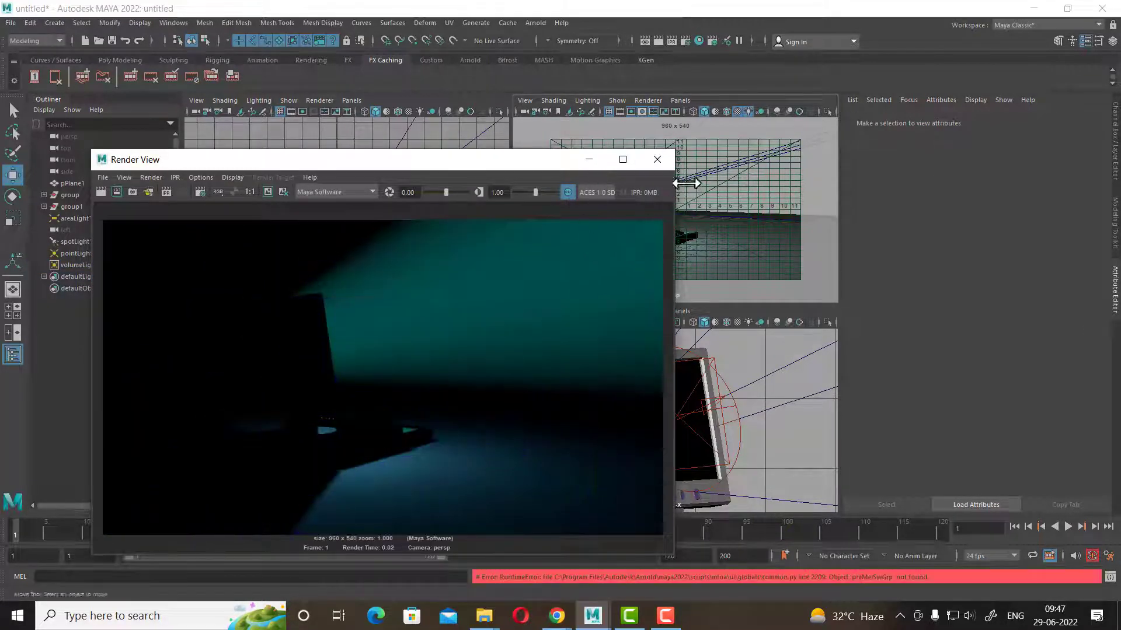
pyautogui.click(657, 159)
pyautogui.click(335, 388)
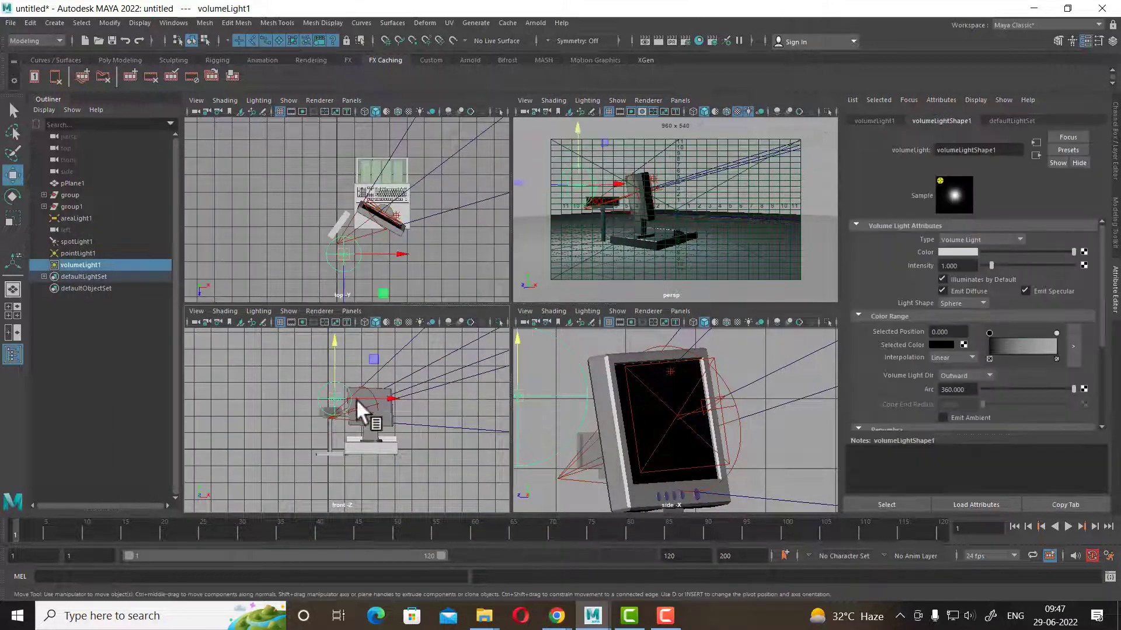
pyautogui.press('r')
pyautogui.moveTo(335, 397); pyautogui.dragTo(442, 360)
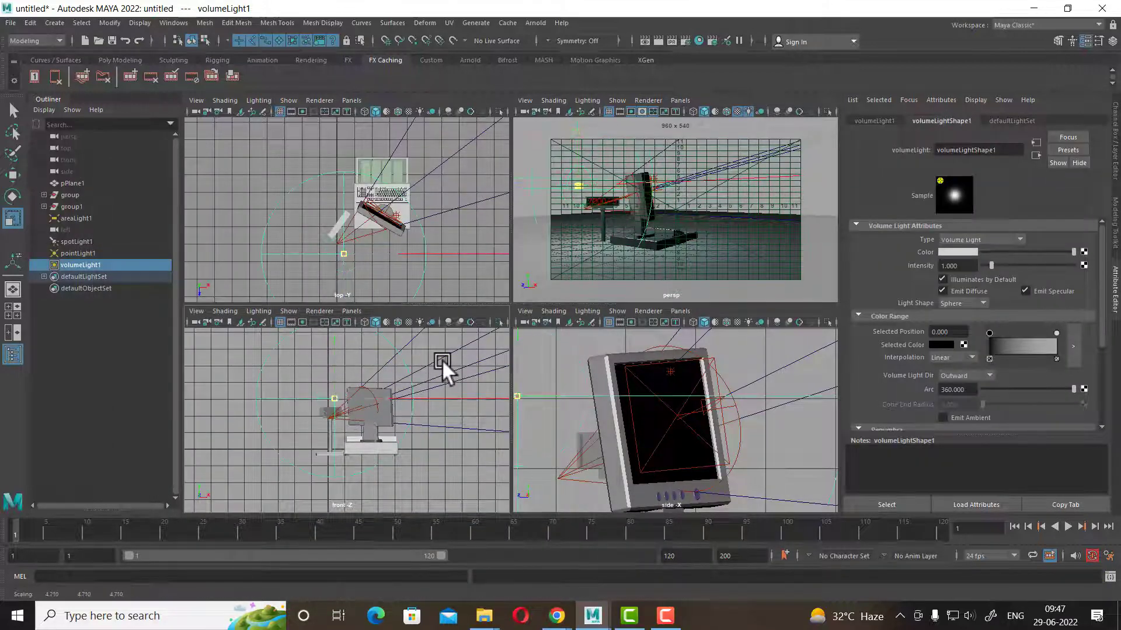
pyautogui.click(763, 188)
pyautogui.click(659, 41)
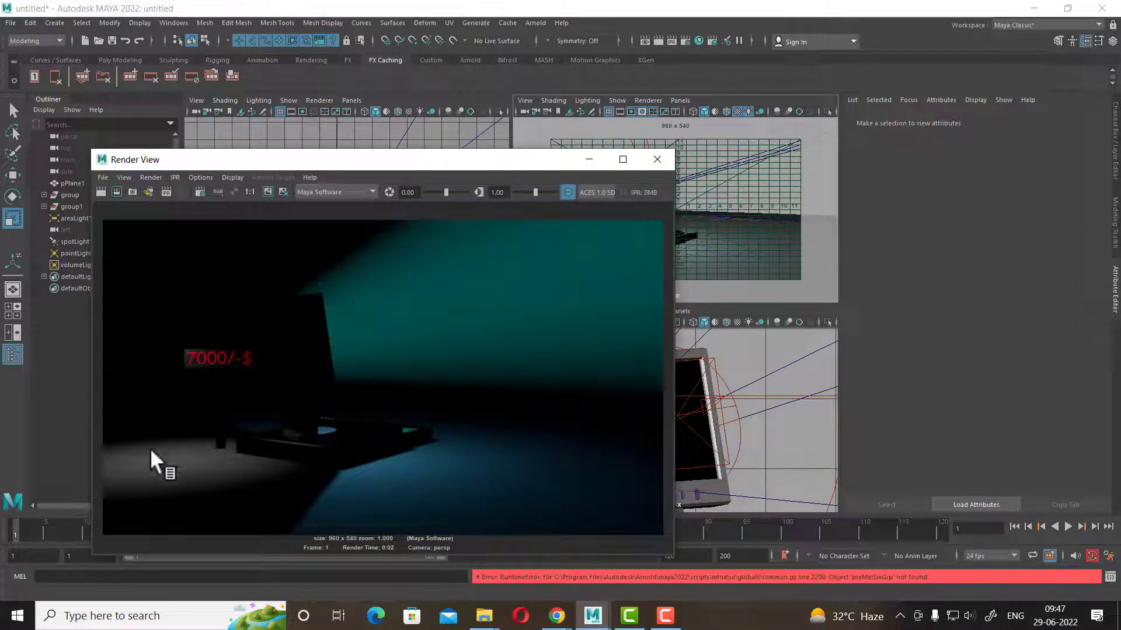
pyautogui.click(648, 165)
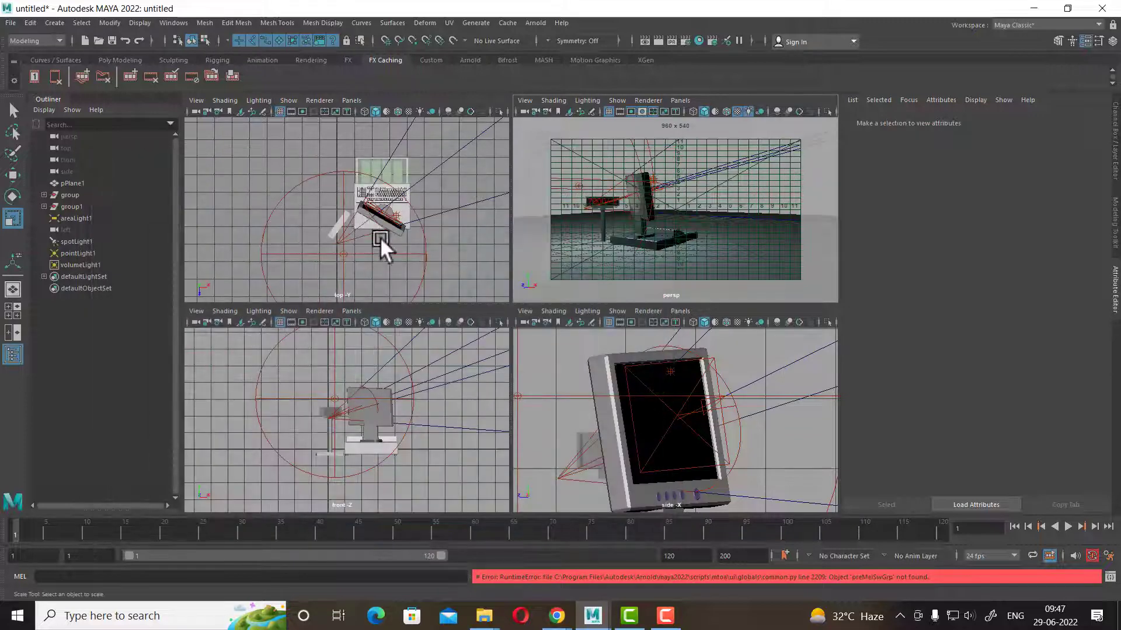
# - Move the volume light toward the computer and test-render
pyautogui.click(405, 247)
pyautogui.press('w')
pyautogui.moveTo(363, 254)
pyautogui.mouseDown()
pyautogui.moveTo(390, 230)
pyautogui.moveTo(401, 239)
pyautogui.mouseUp()
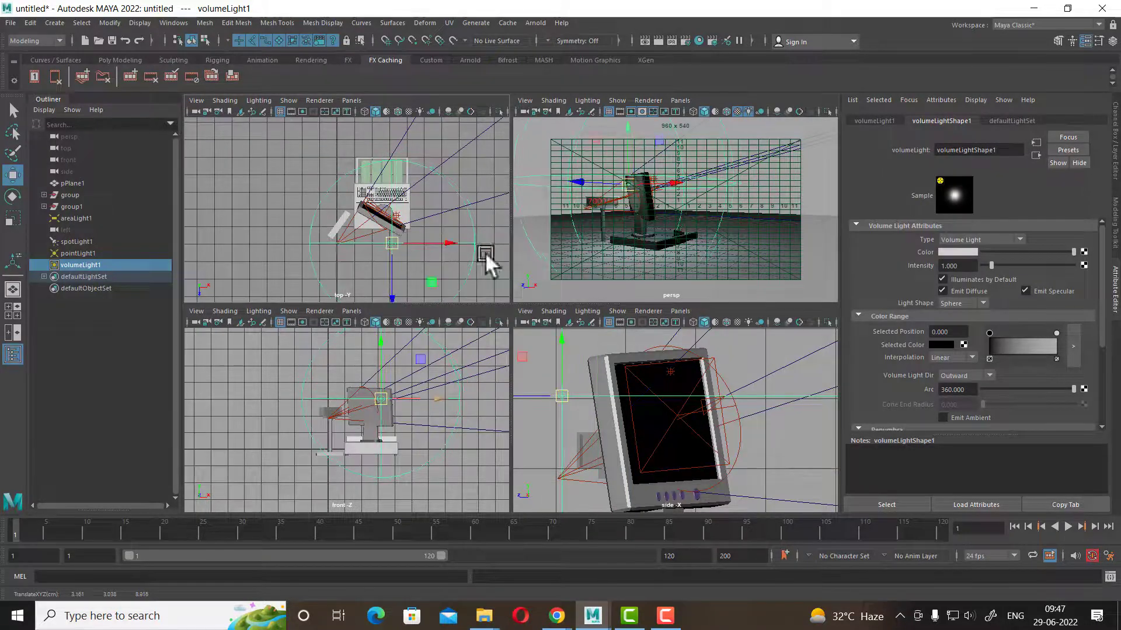
pyautogui.click(773, 182)
pyautogui.click(657, 40)
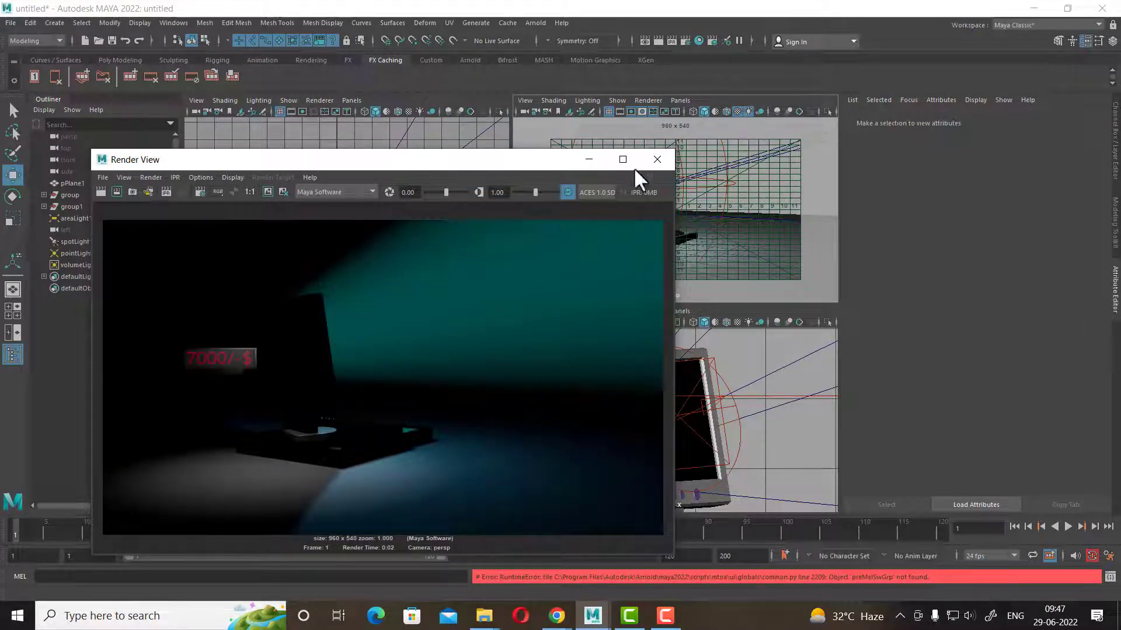
pyautogui.click(657, 159)
# - Move the volume light upward in the top view and test-render
pyautogui.click(400, 248)
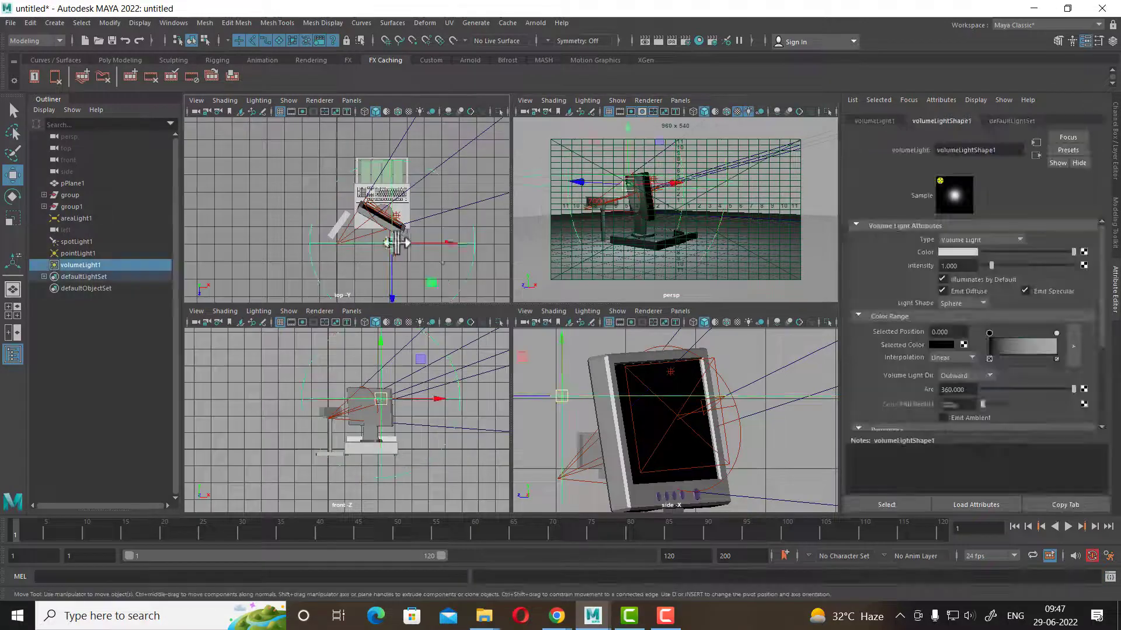
pyautogui.moveTo(398, 245); pyautogui.dragTo(407, 187)
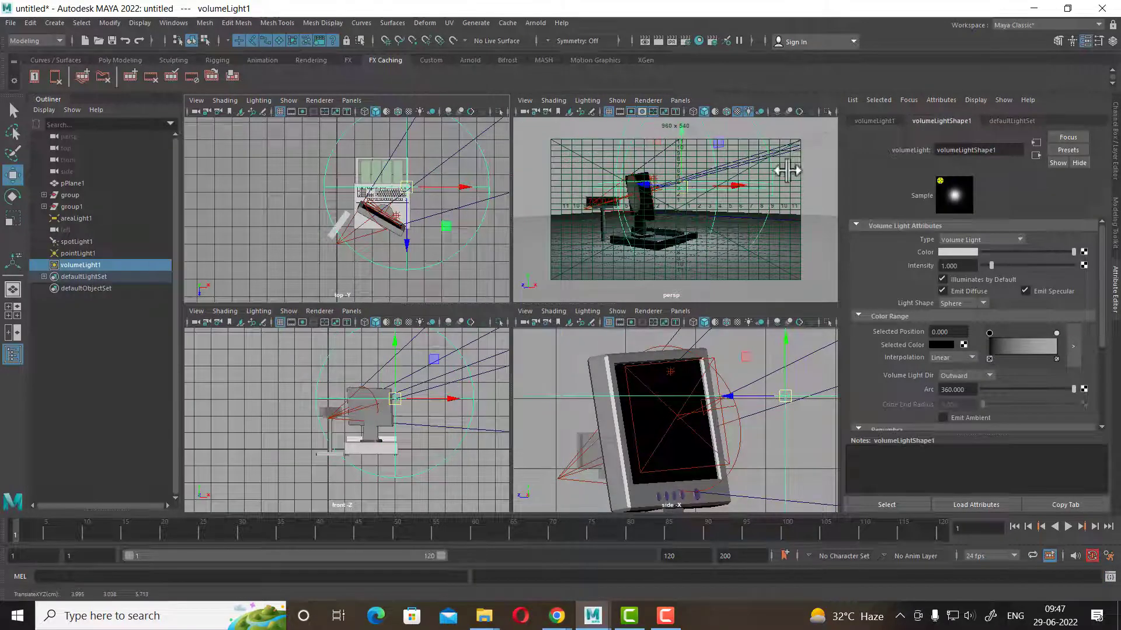
pyautogui.click(785, 170)
pyautogui.click(658, 40)
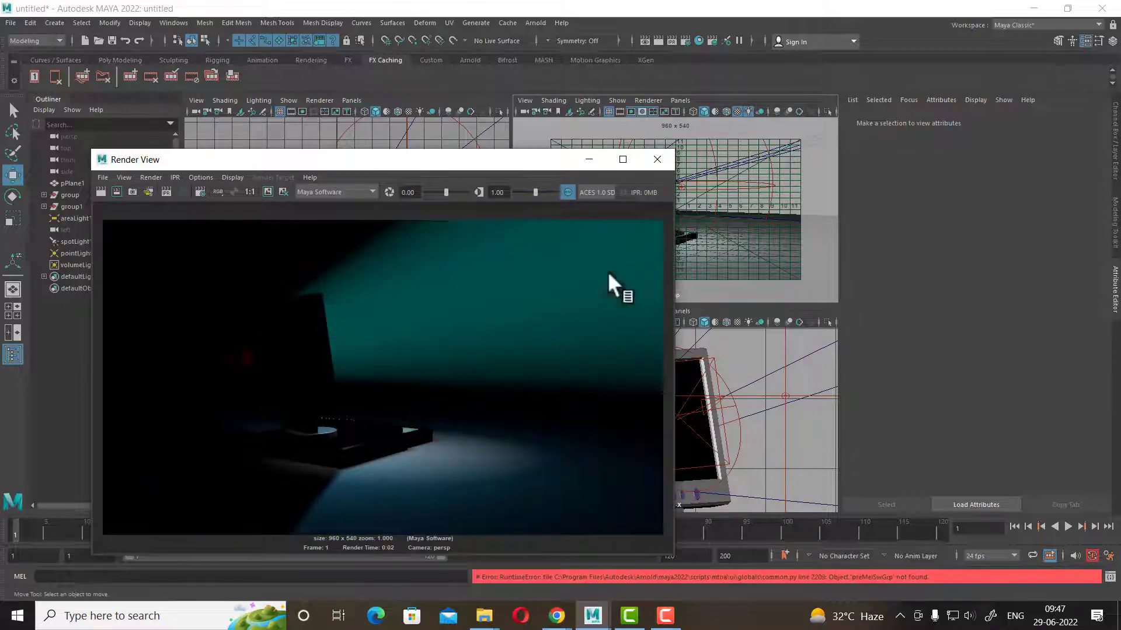
pyautogui.click(669, 164)
# - Move the volume light left of the desk and change its shape to Cylinder, then Cone
pyautogui.click(420, 253)
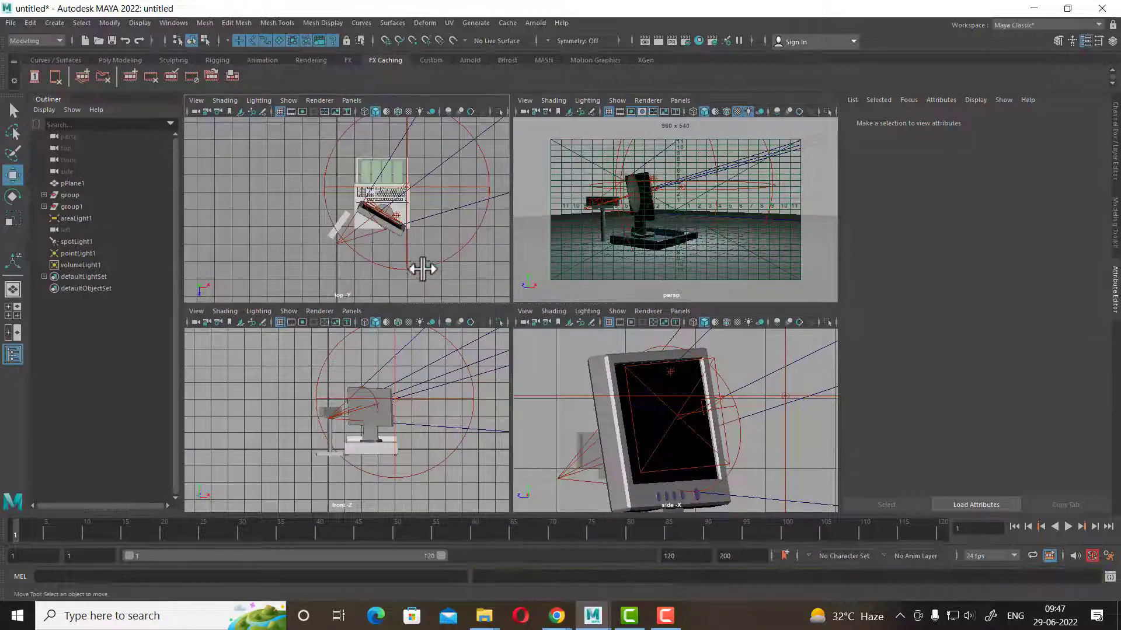
pyautogui.moveTo(418, 222)
pyautogui.mouseDown()
pyautogui.moveTo(337, 225)
pyautogui.moveTo(300, 251)
pyautogui.mouseUp()
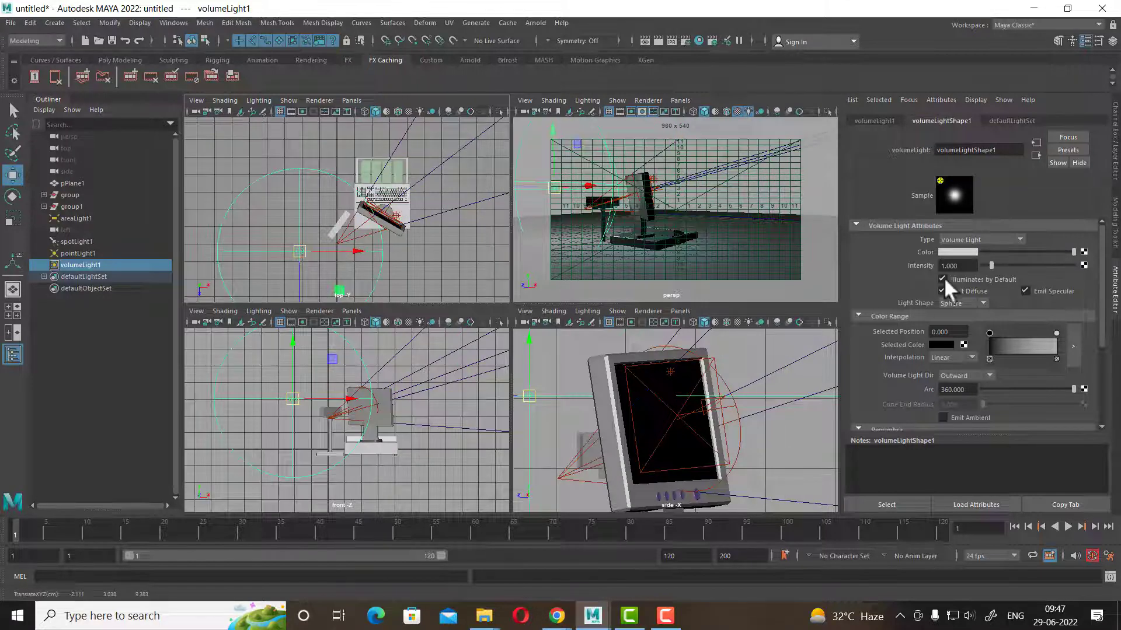
pyautogui.click(968, 304)
pyautogui.click(970, 338)
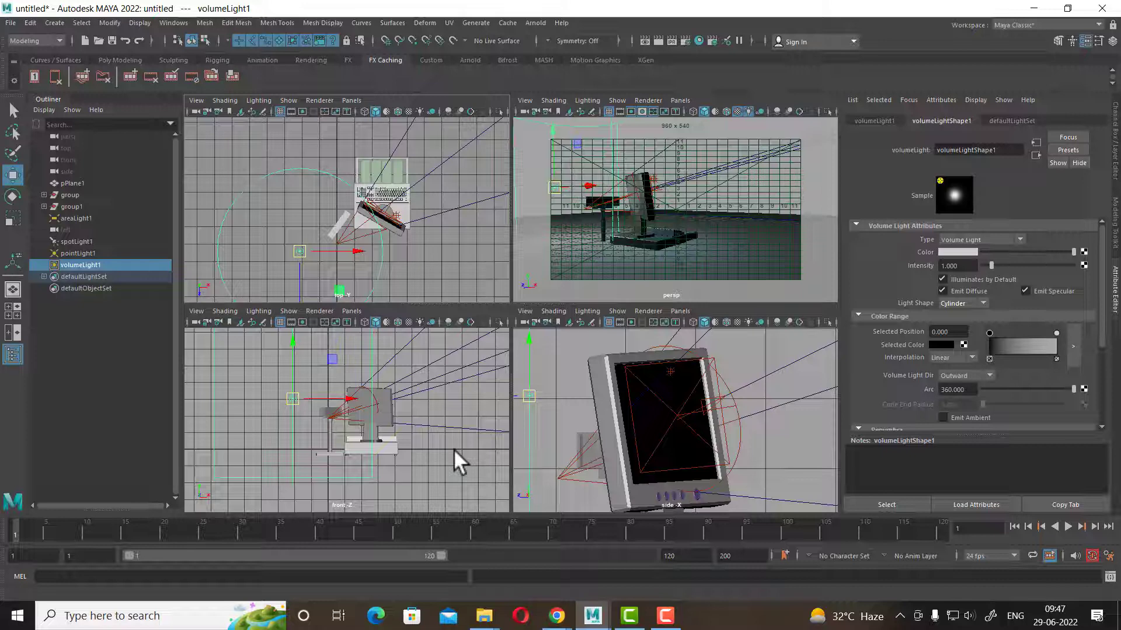
pyautogui.click(982, 305)
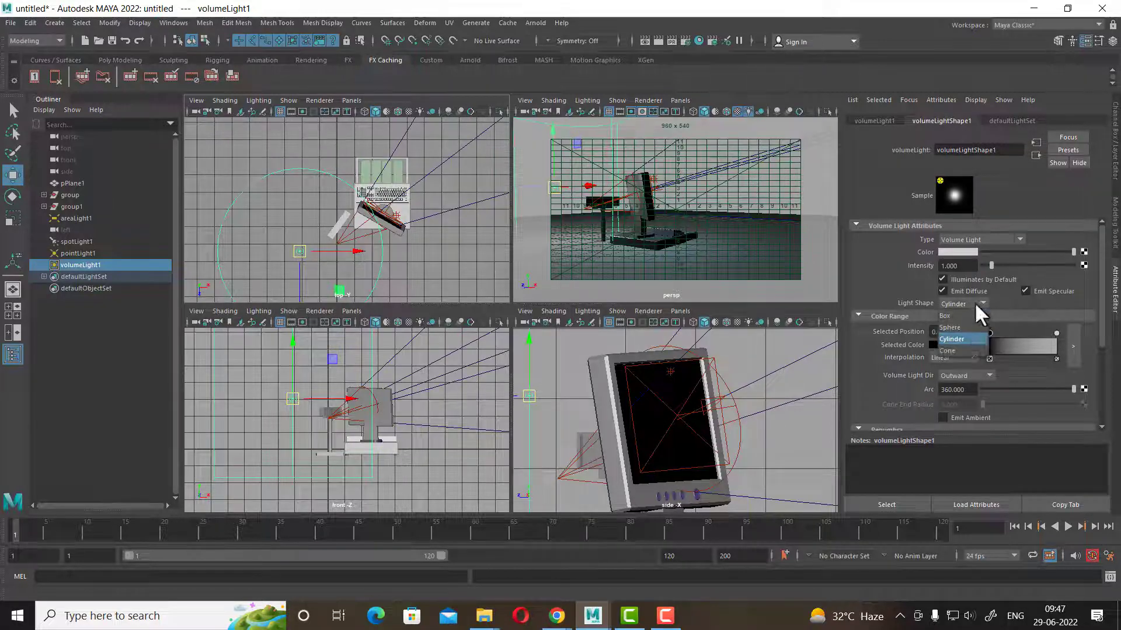
pyautogui.click(965, 350)
# - Shift the cone volume light over the desk, checking with two test renders
pyautogui.moveTo(293, 398)
pyautogui.mouseDown()
pyautogui.moveTo(330, 355)
pyautogui.moveTo(302, 371)
pyautogui.mouseUp()
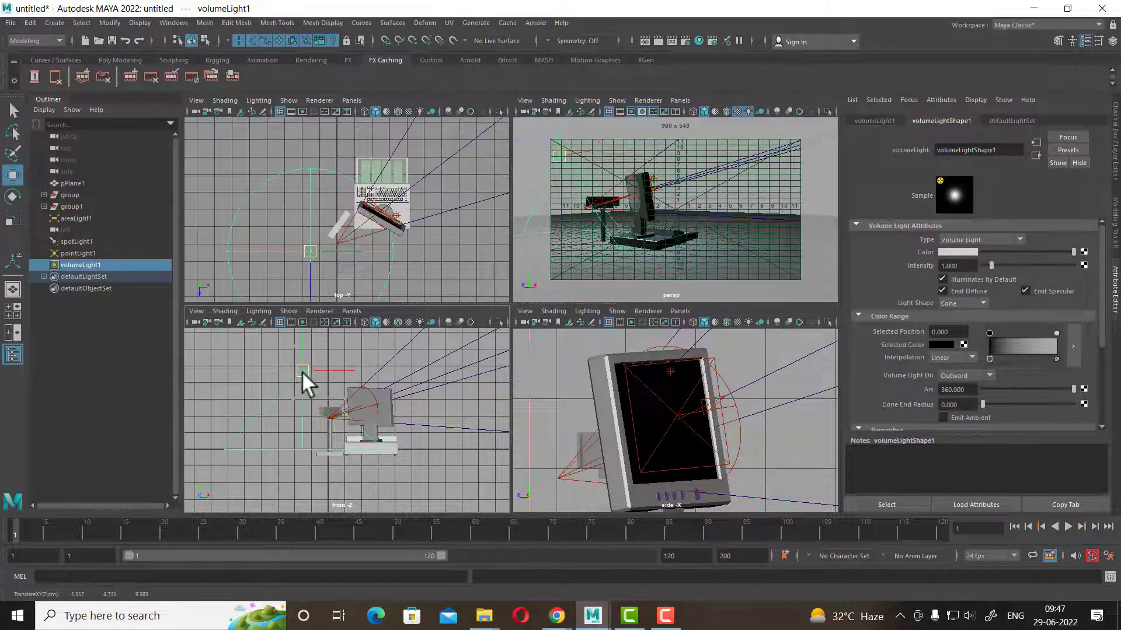
pyautogui.click(658, 40)
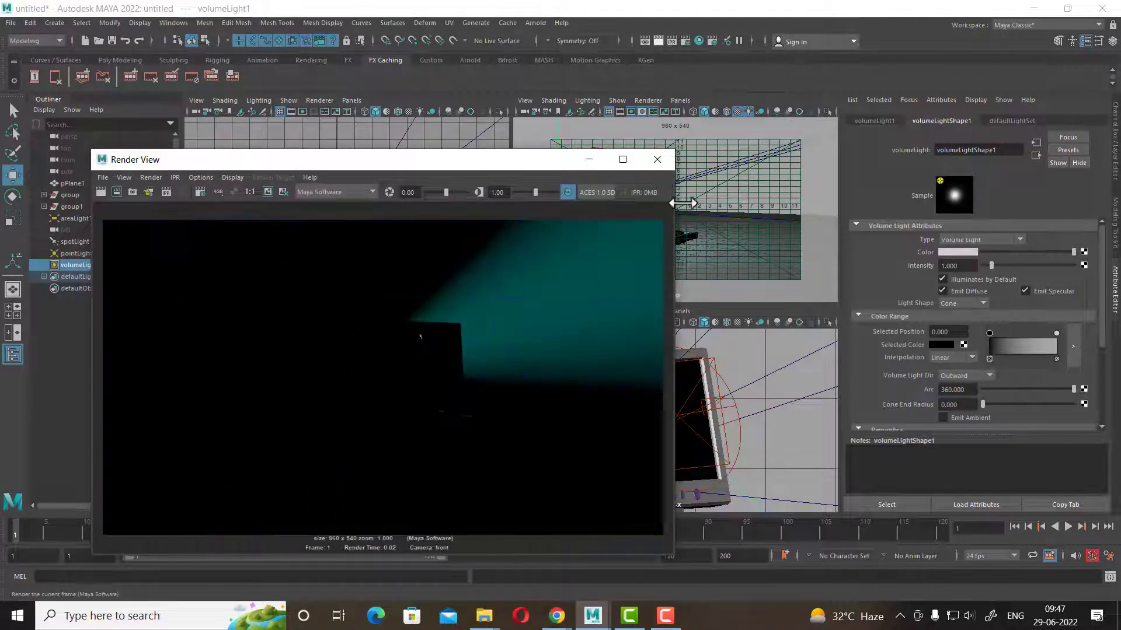
pyautogui.click(658, 160)
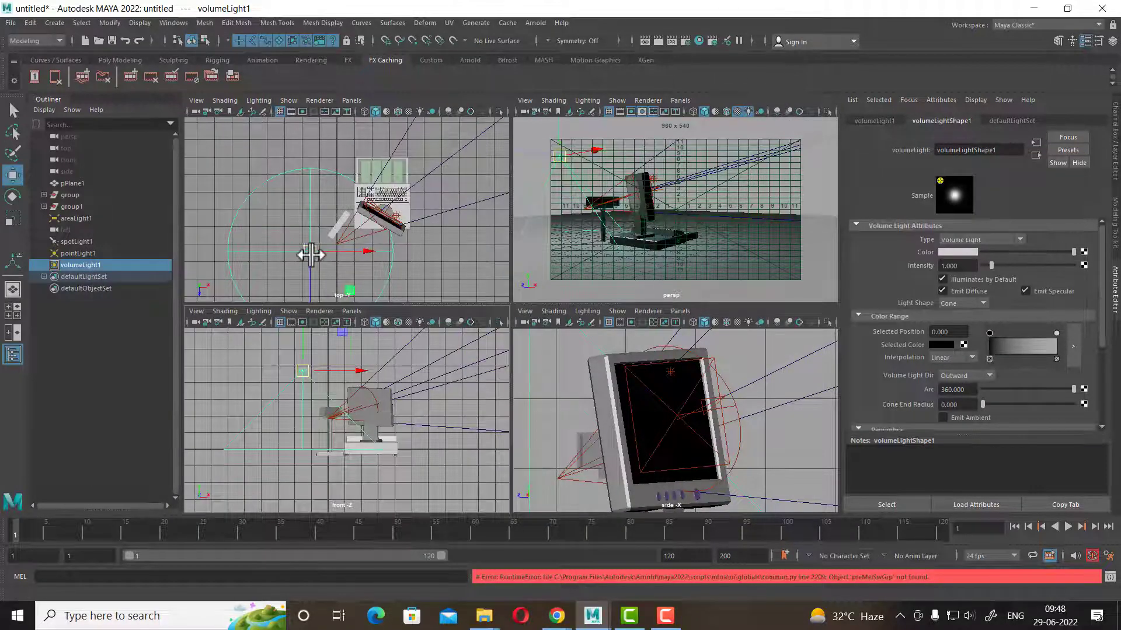
pyautogui.moveTo(311, 251); pyautogui.dragTo(387, 261)
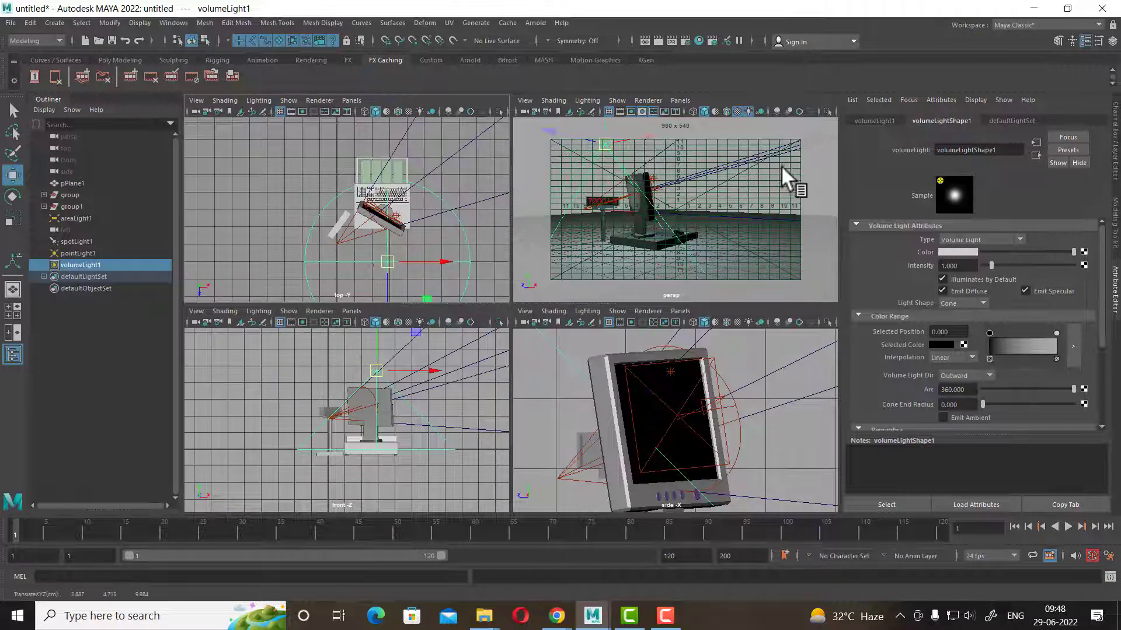
pyautogui.click(781, 166)
pyautogui.click(657, 40)
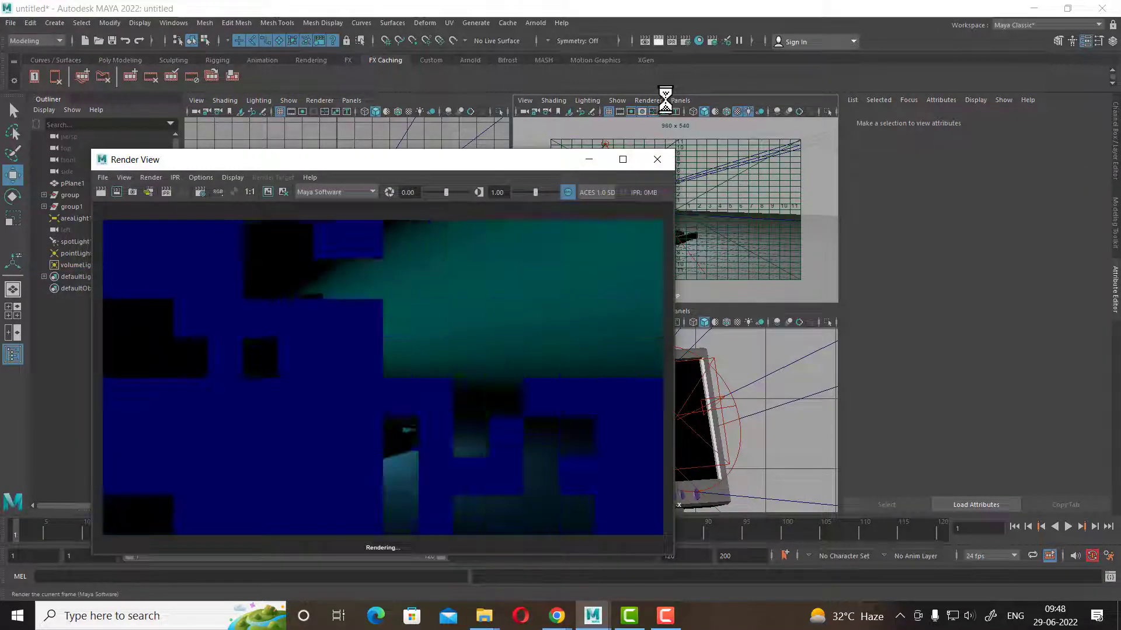
pyautogui.click(659, 164)
# - Change the volume light shape to Box and render
pyautogui.click(388, 258)
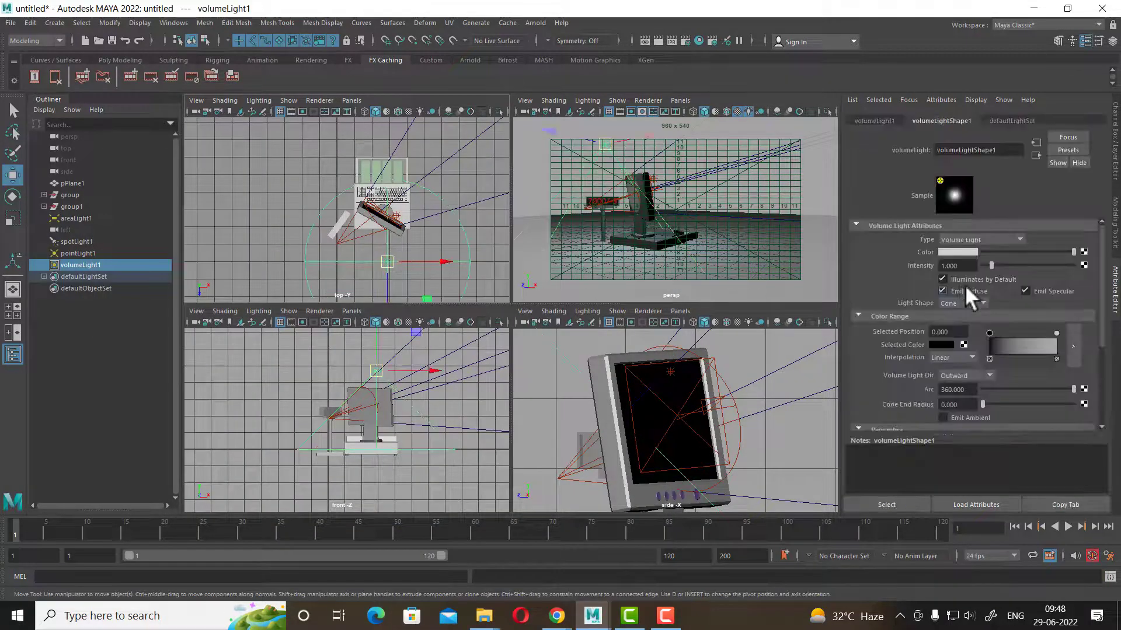
pyautogui.click(972, 299)
pyautogui.click(971, 323)
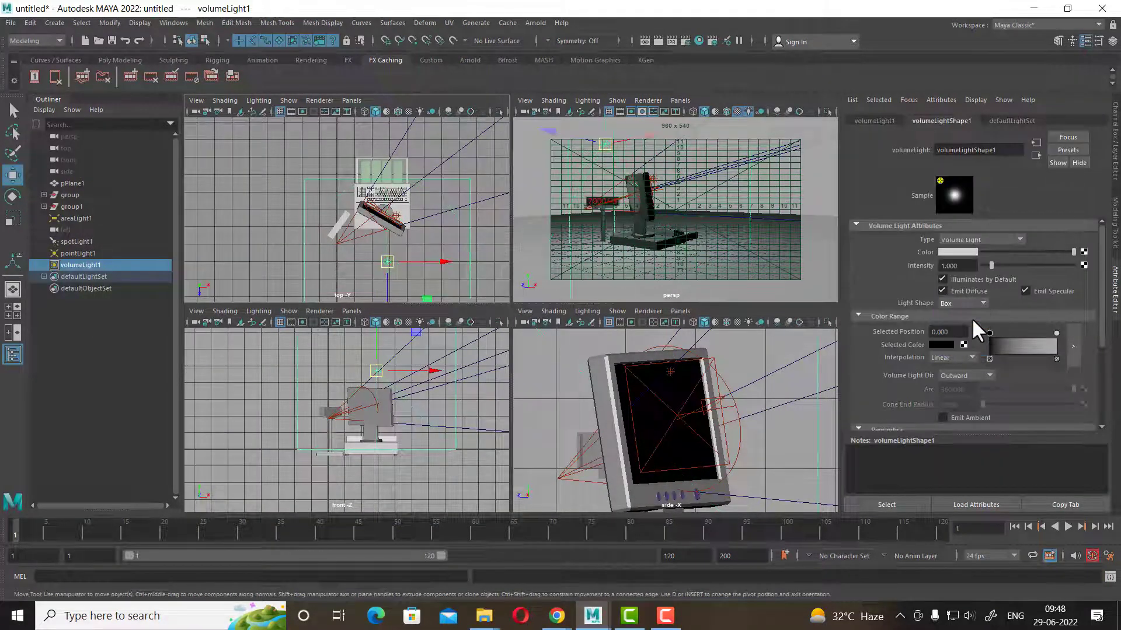
pyautogui.click(828, 207)
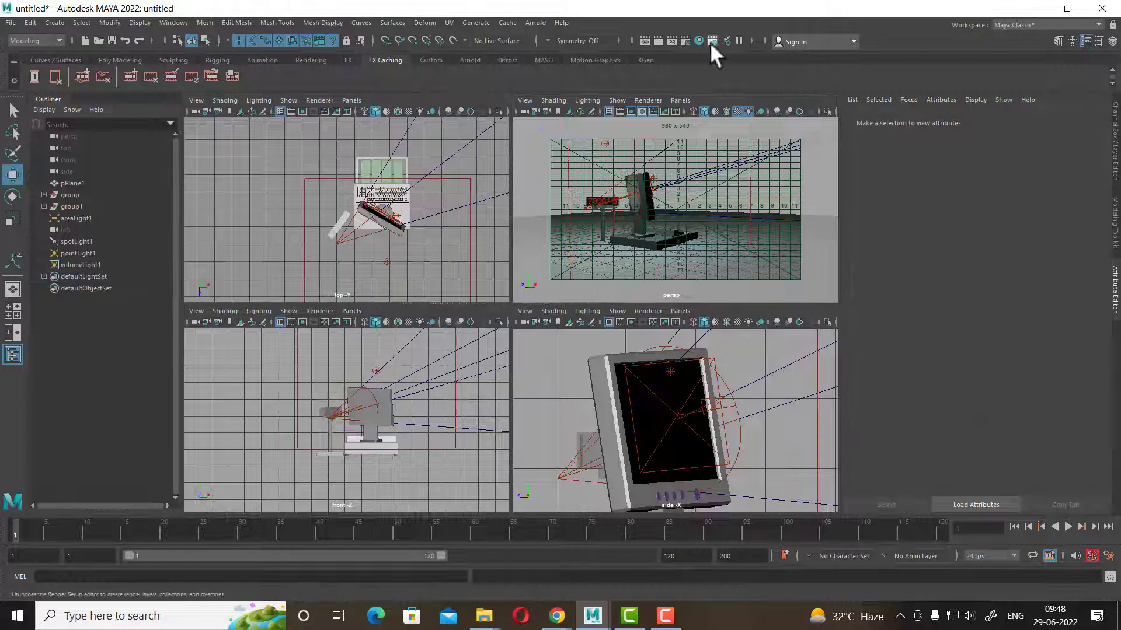
# - Test-render the desk lit by the box-shaped volume light, closing each render preview
pyautogui.click(658, 41)
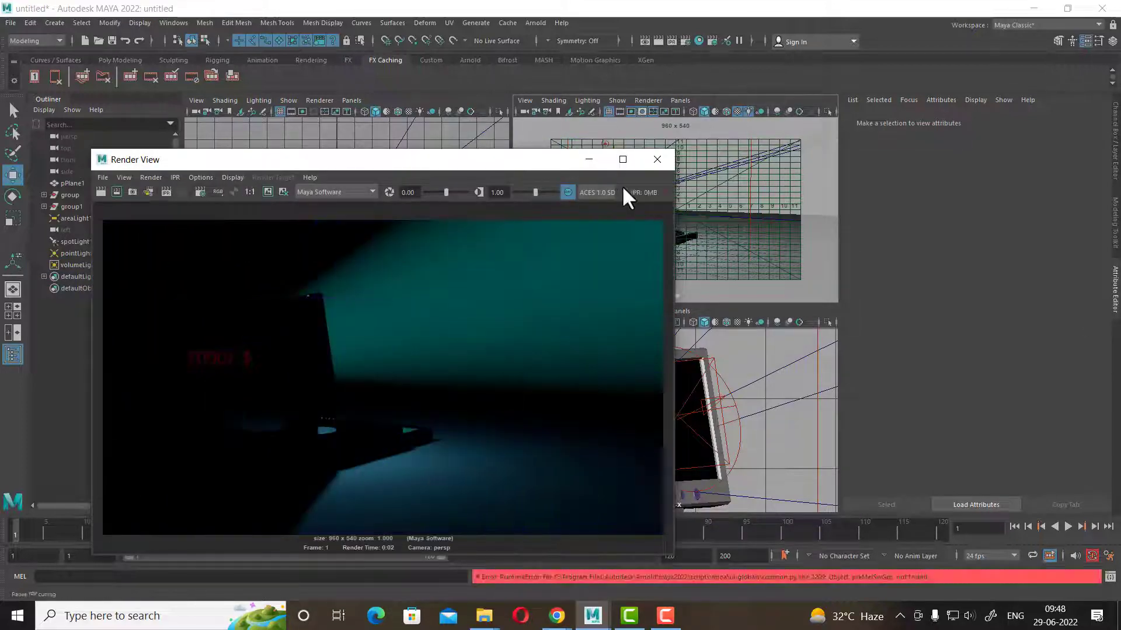
pyautogui.click(657, 159)
pyautogui.click(386, 260)
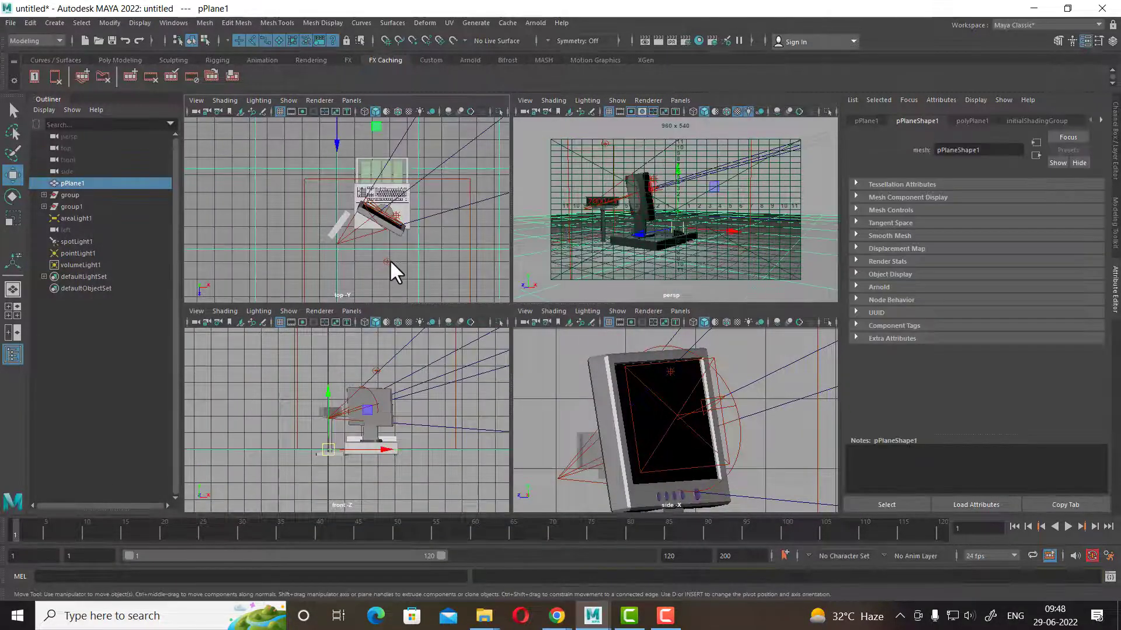
pyautogui.click(292, 353)
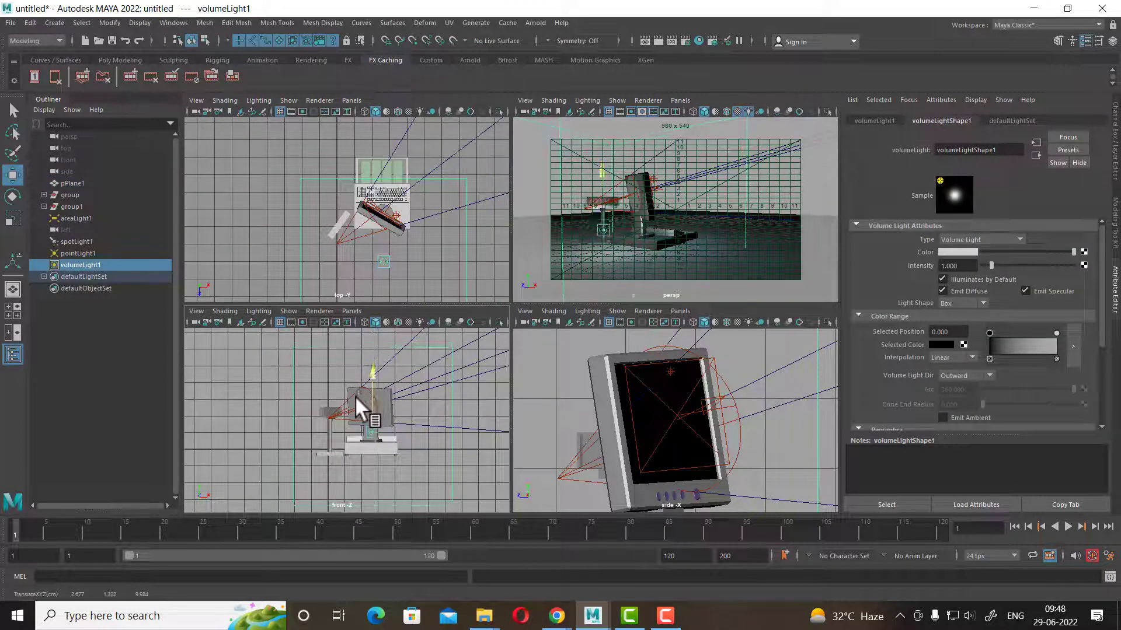
pyautogui.press('w')
pyautogui.click(783, 187)
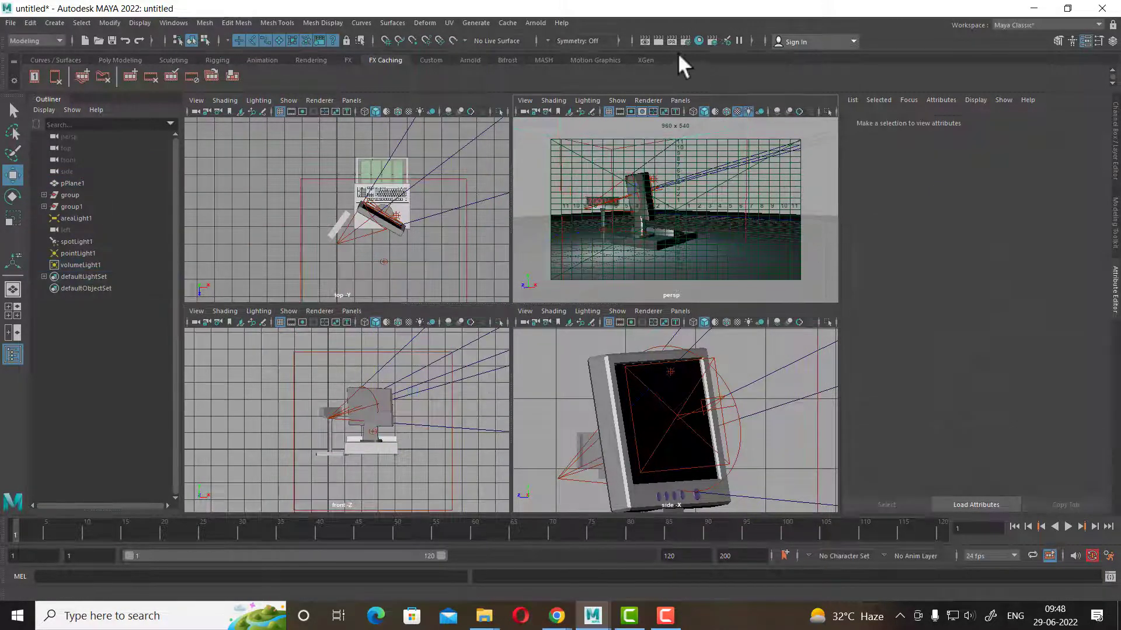
pyautogui.click(658, 40)
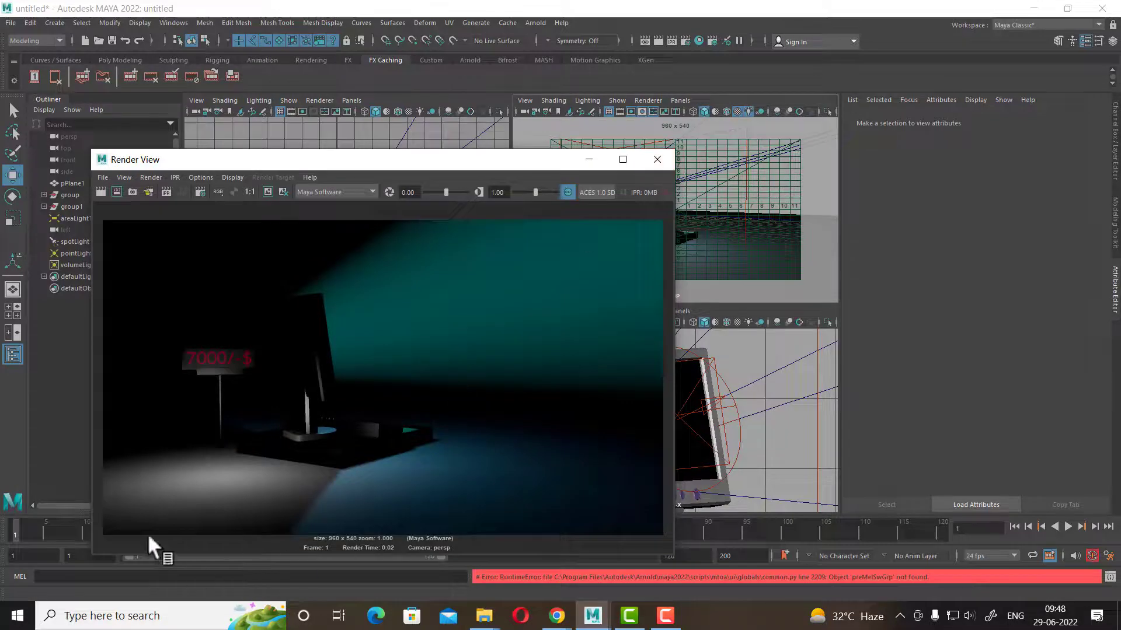
pyautogui.click(658, 167)
pyautogui.click(380, 258)
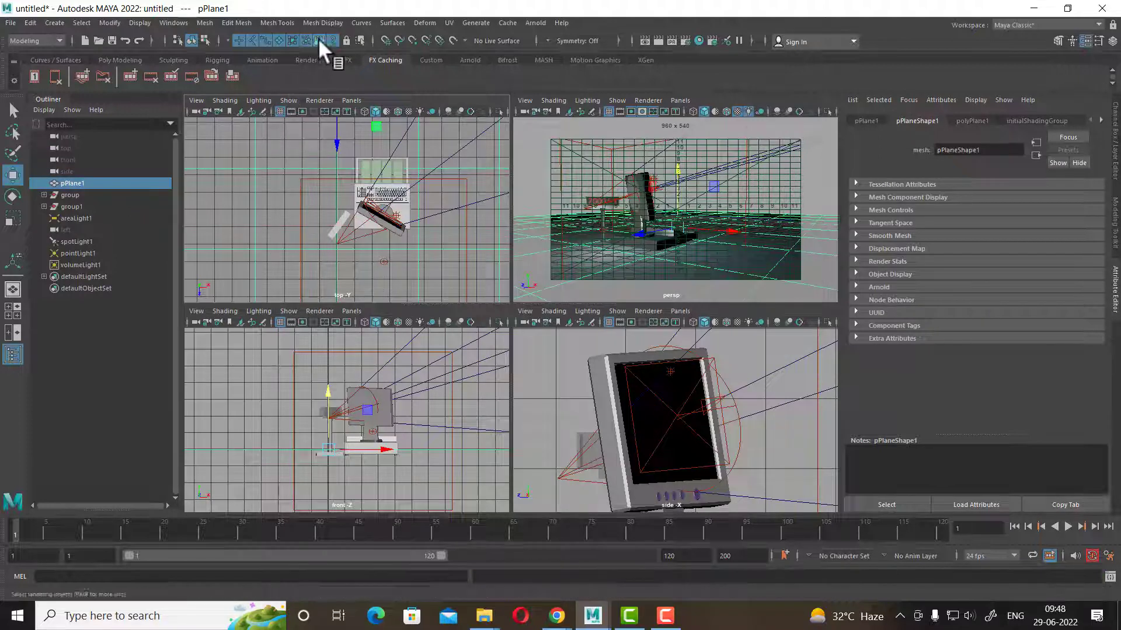
# - Reselect volumeLight1 and expand its Light Effects, showing fog intensity 1.000
pyautogui.click(275, 40)
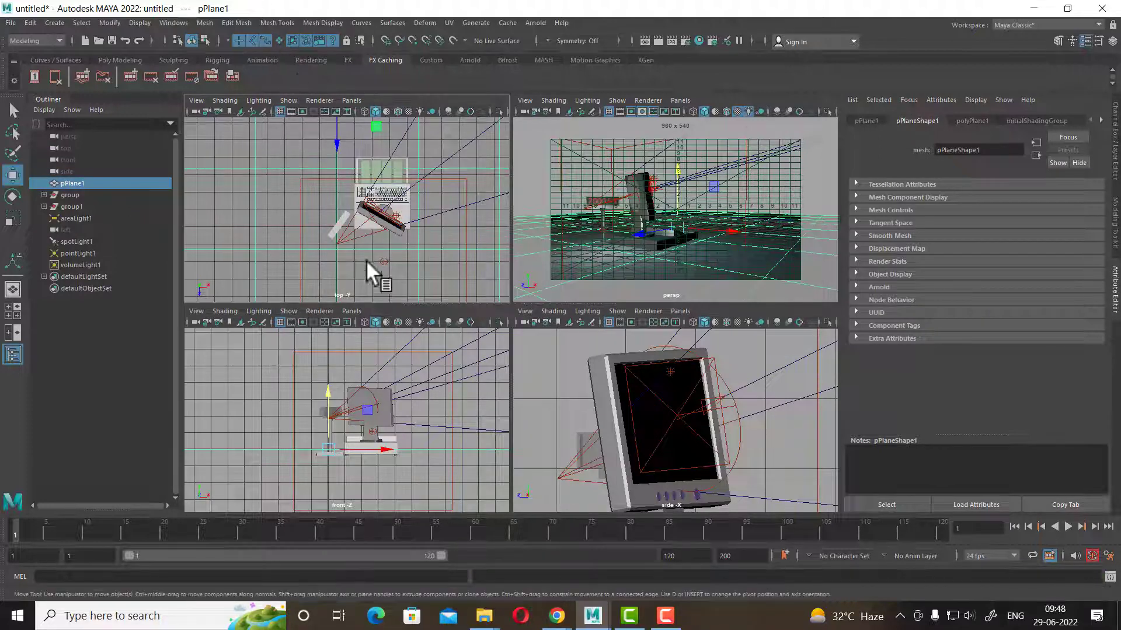
pyautogui.click(386, 263)
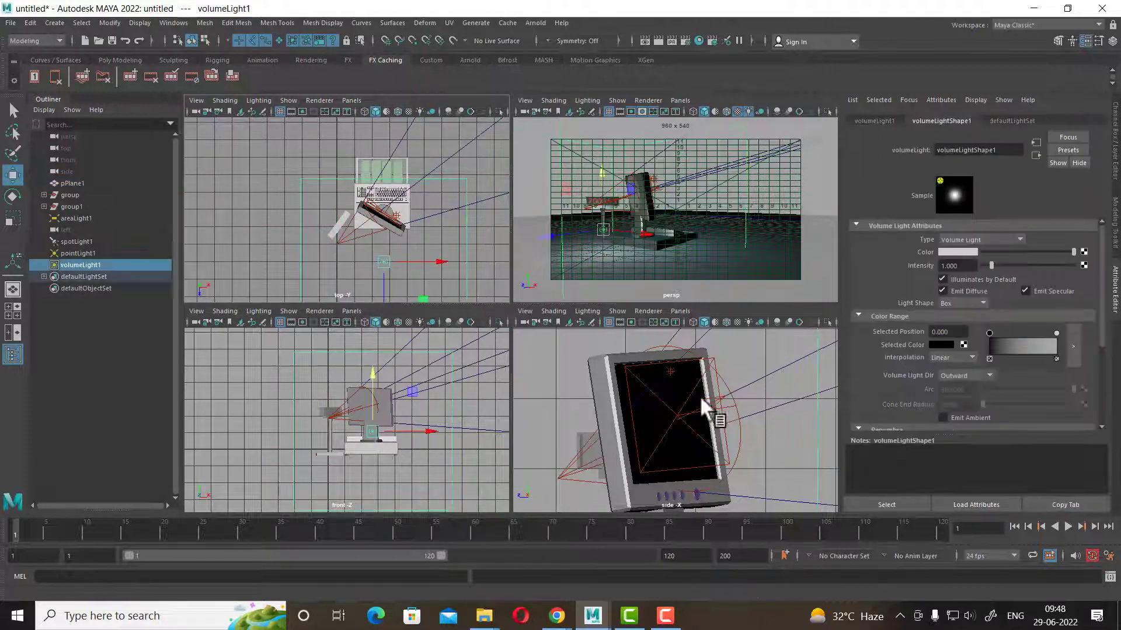
pyautogui.scroll(-1, 919, 333)
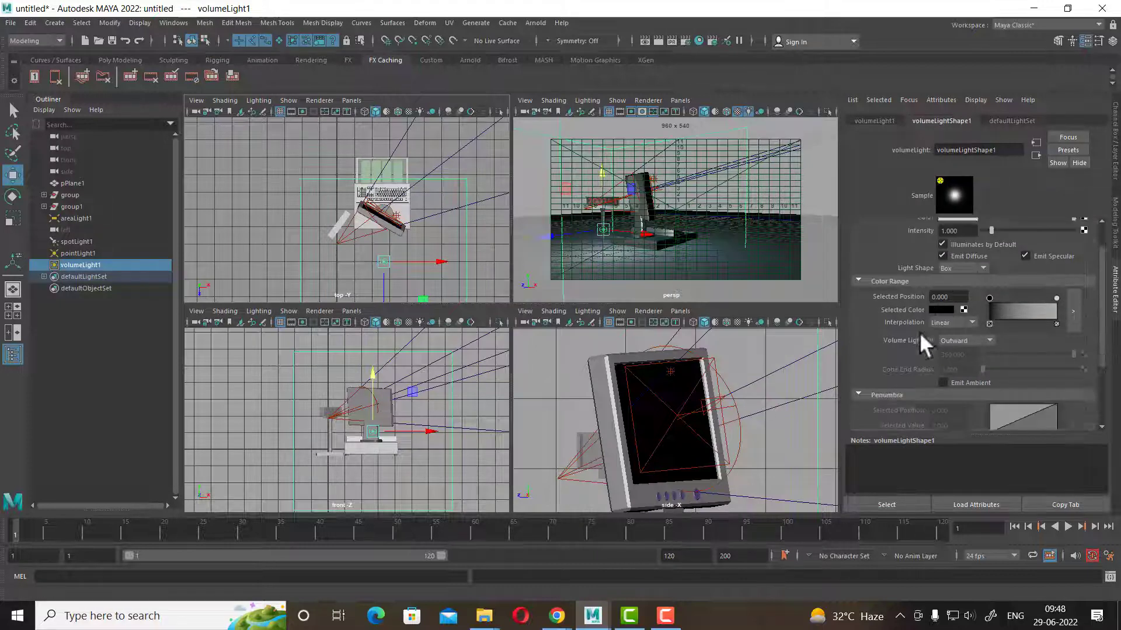
pyautogui.scroll(-1, 919, 333)
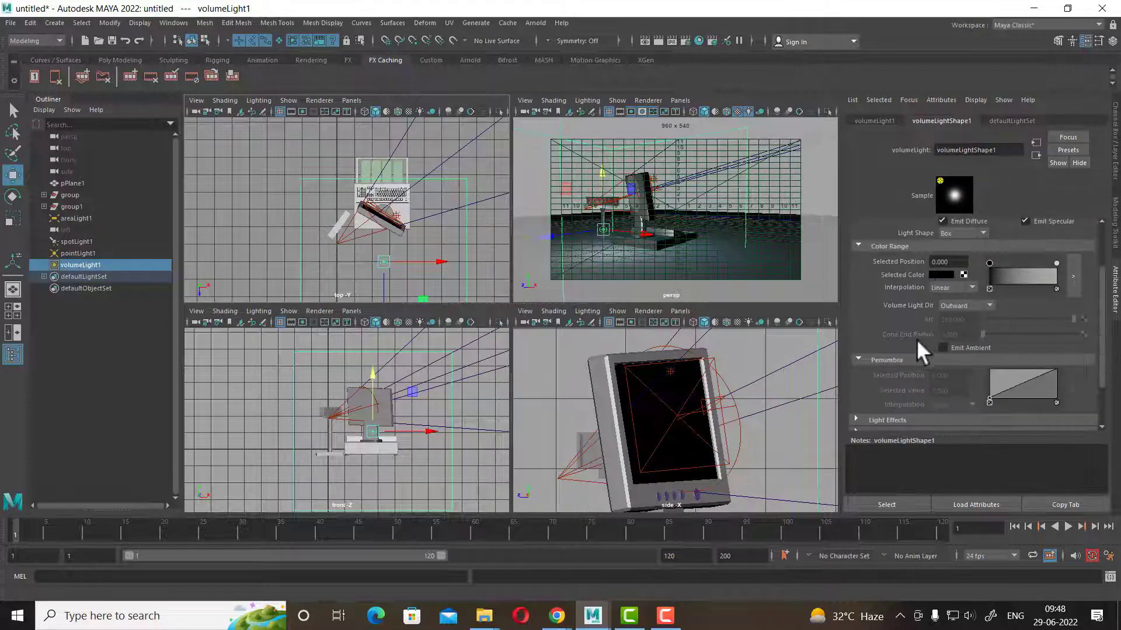
pyautogui.click(958, 349)
pyautogui.click(916, 361)
pyautogui.click(920, 373)
# - Attach a light fog to the volume light and render to see the fog
pyautogui.scroll(-2, 1015, 373)
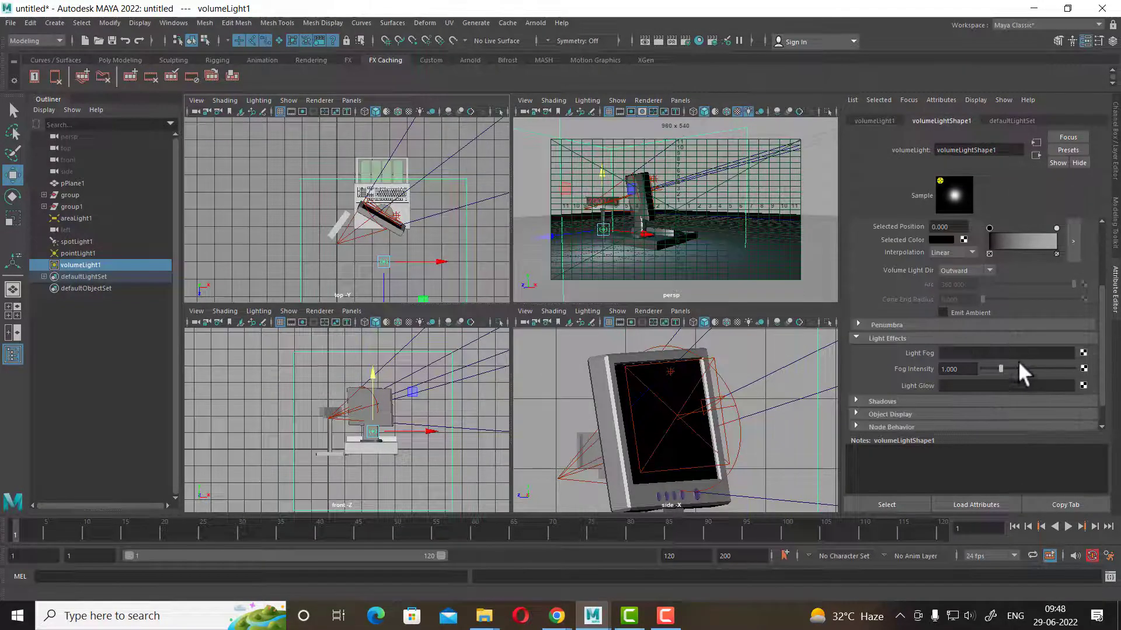
pyautogui.click(1083, 352)
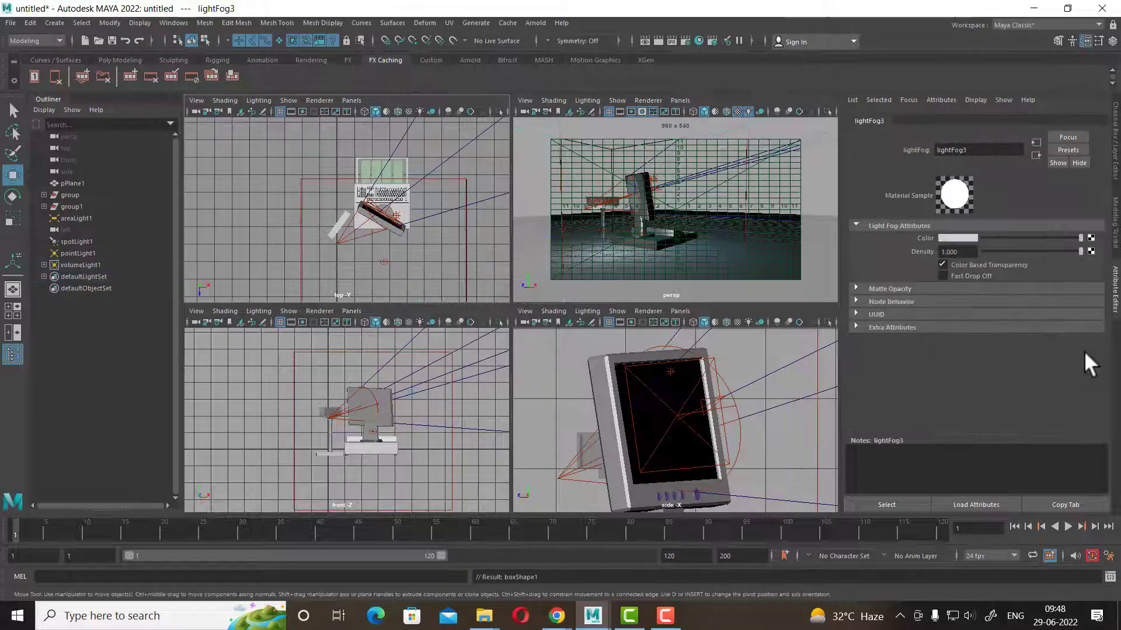
pyautogui.click(765, 163)
pyautogui.click(657, 40)
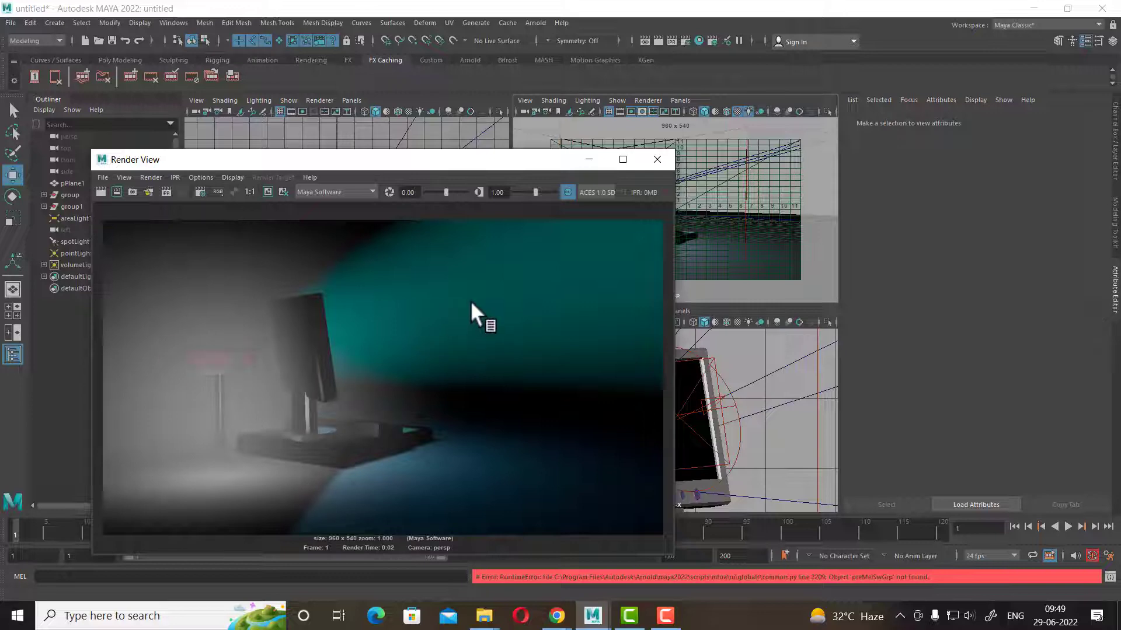
pyautogui.click(591, 158)
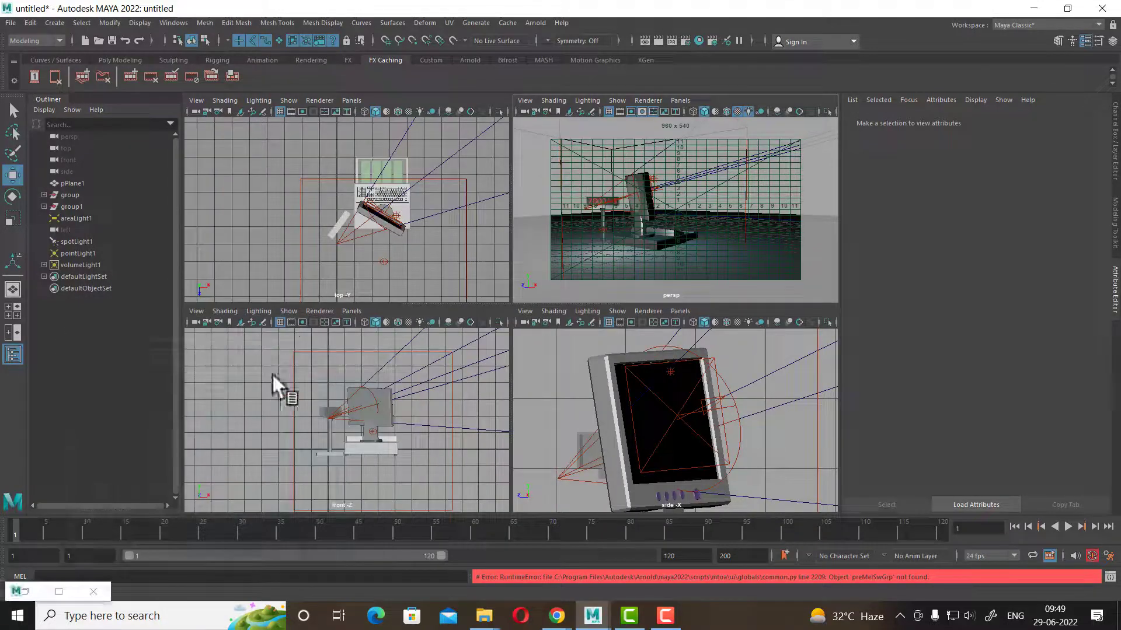
# - Break the fog connection, re-render without fog, and bring up the Create > Lights list
pyautogui.click(385, 262)
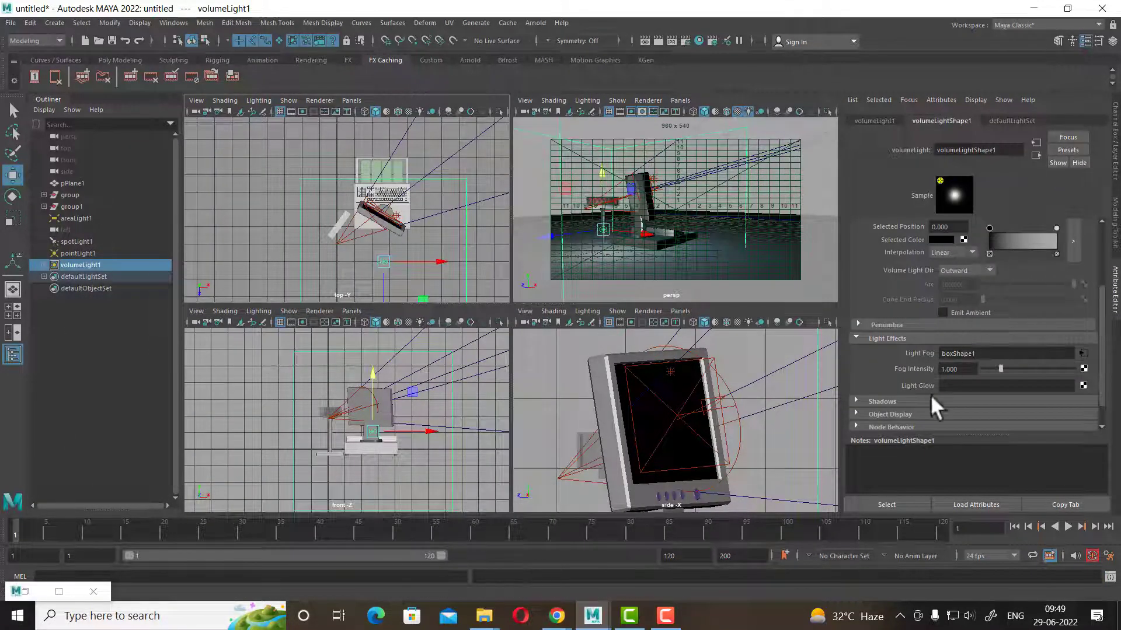
pyautogui.rightClick(920, 348)
pyautogui.click(965, 383)
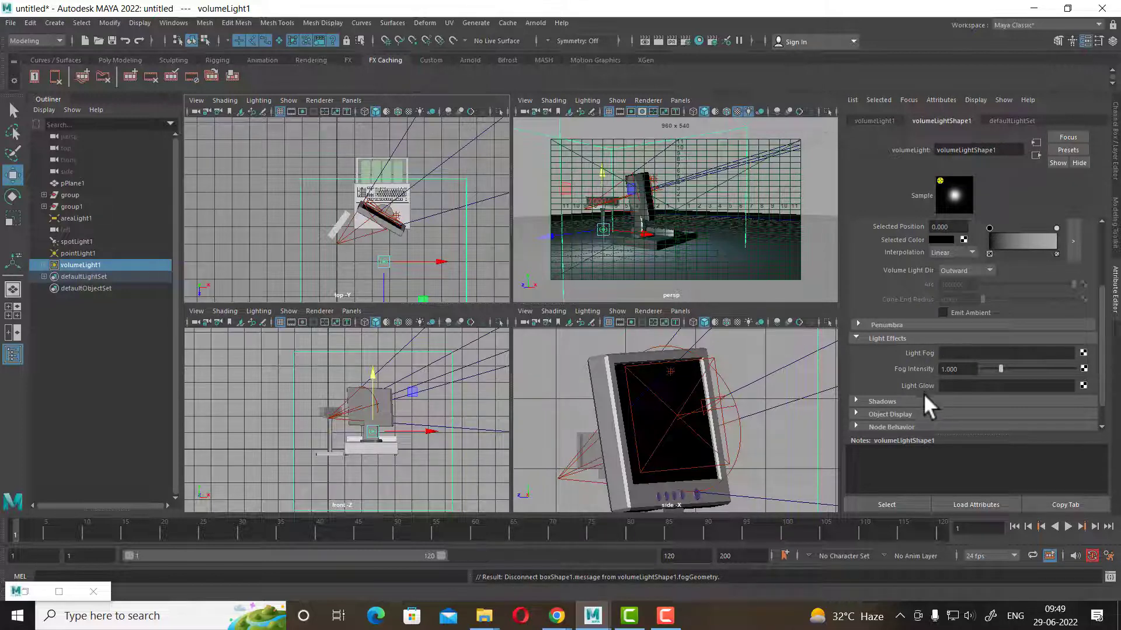
pyautogui.scroll(3, 989, 343)
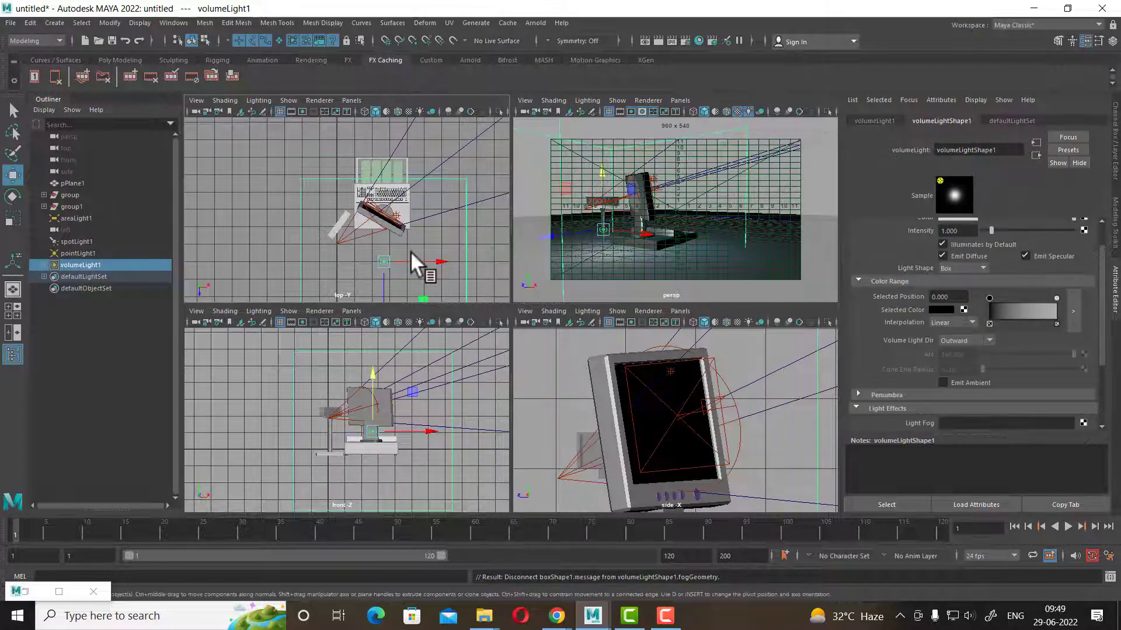
pyautogui.click(783, 198)
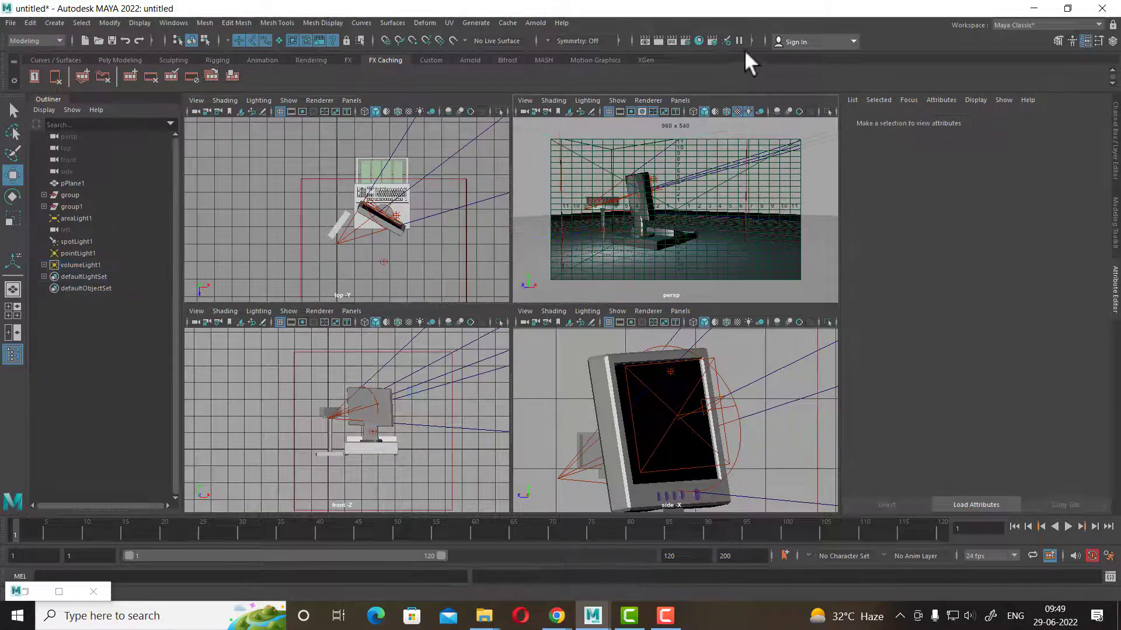
pyautogui.click(658, 41)
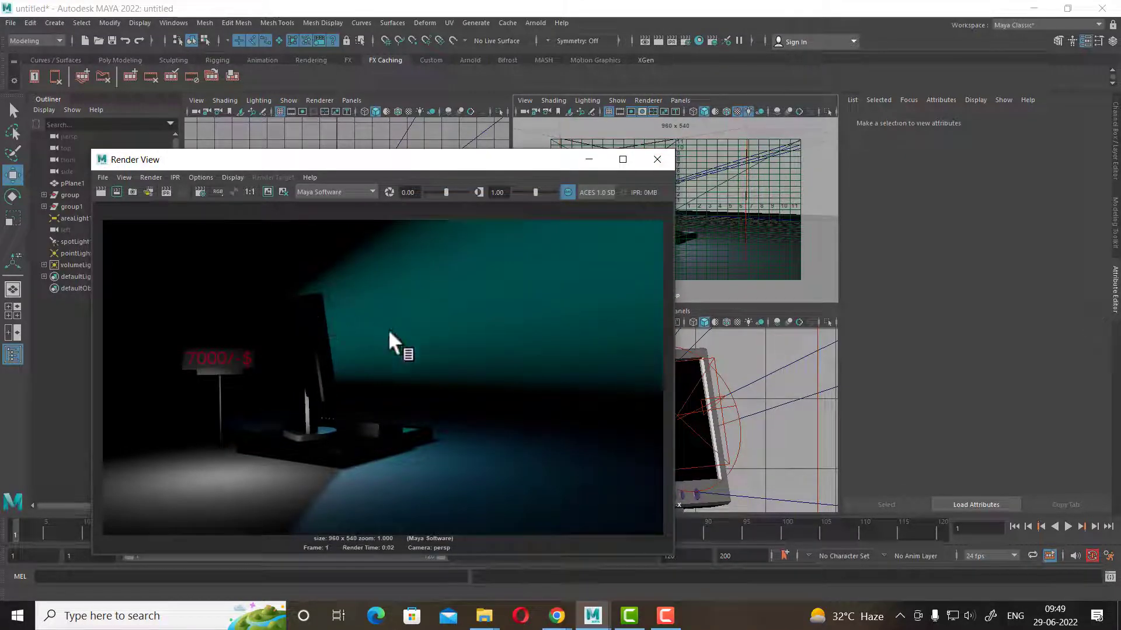
pyautogui.click(589, 159)
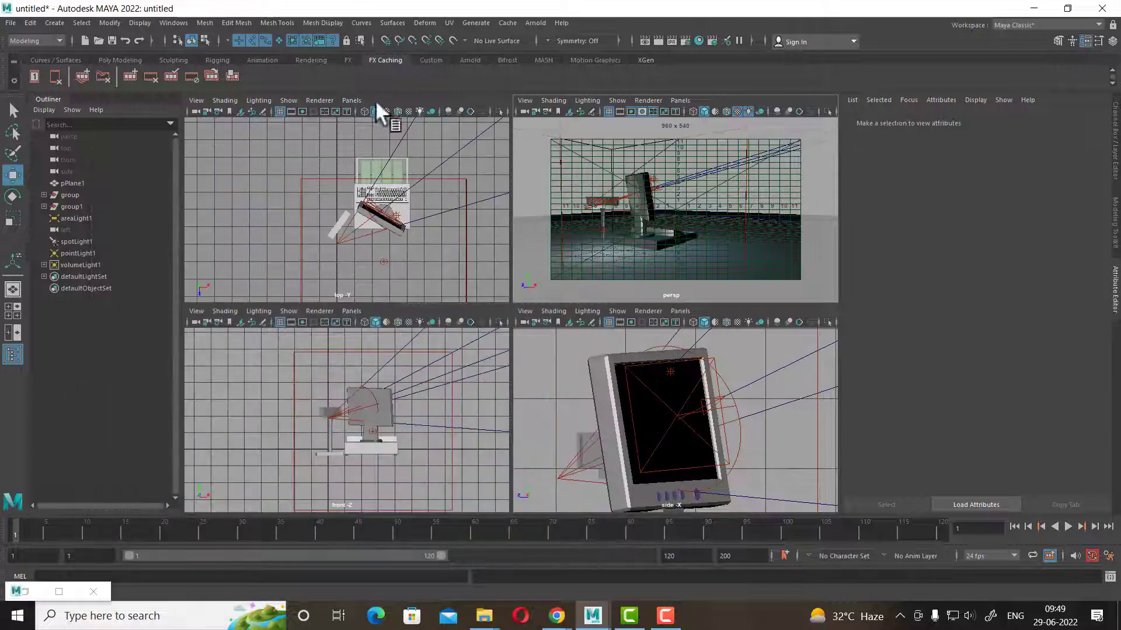
pyautogui.click(55, 23)
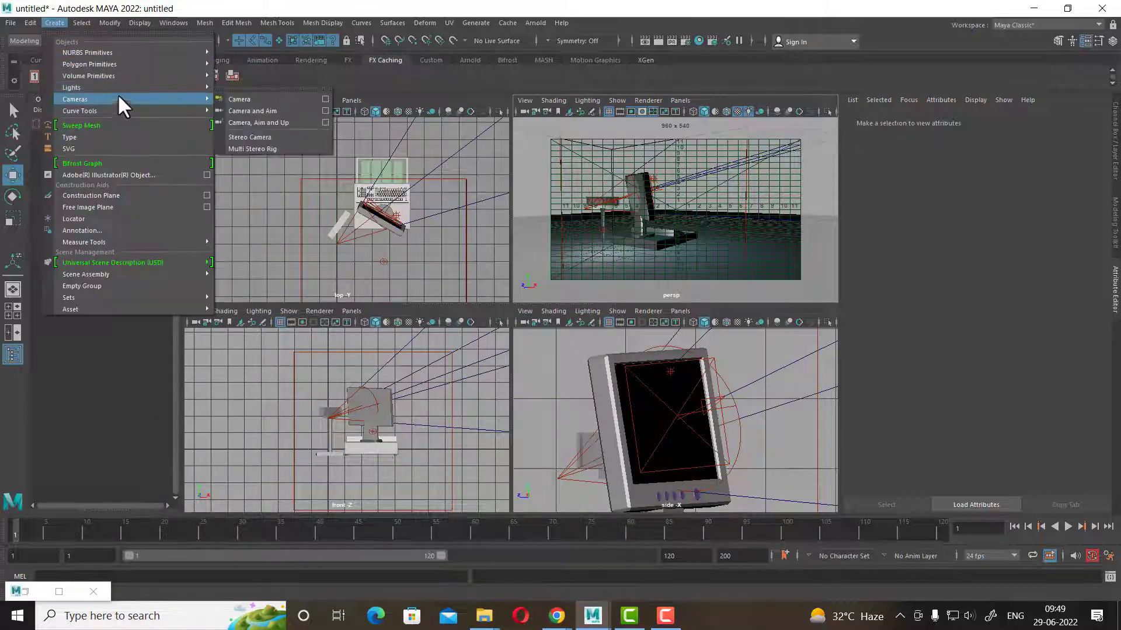
pyautogui.moveTo(72, 87)
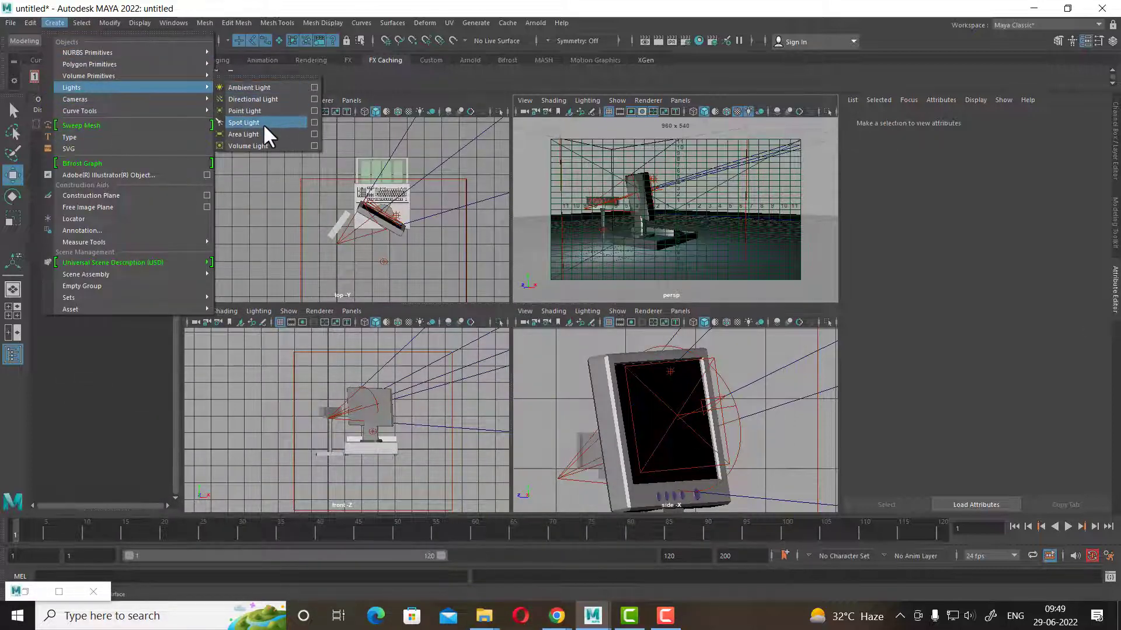
# - Create a second spot light and place it so its beam hits the floor near the laptop
pyautogui.click(263, 124)
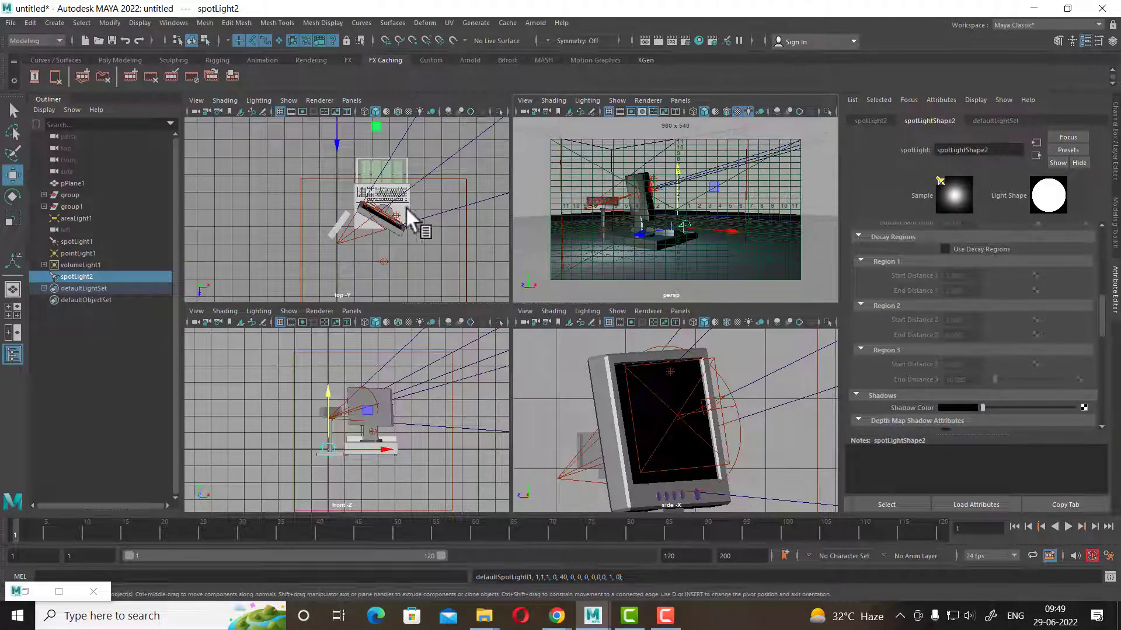
pyautogui.keyDown('alt'); pyautogui.moveTo(391, 461); pyautogui.dragTo(395, 490, button='middle'); pyautogui.keyUp('alt')
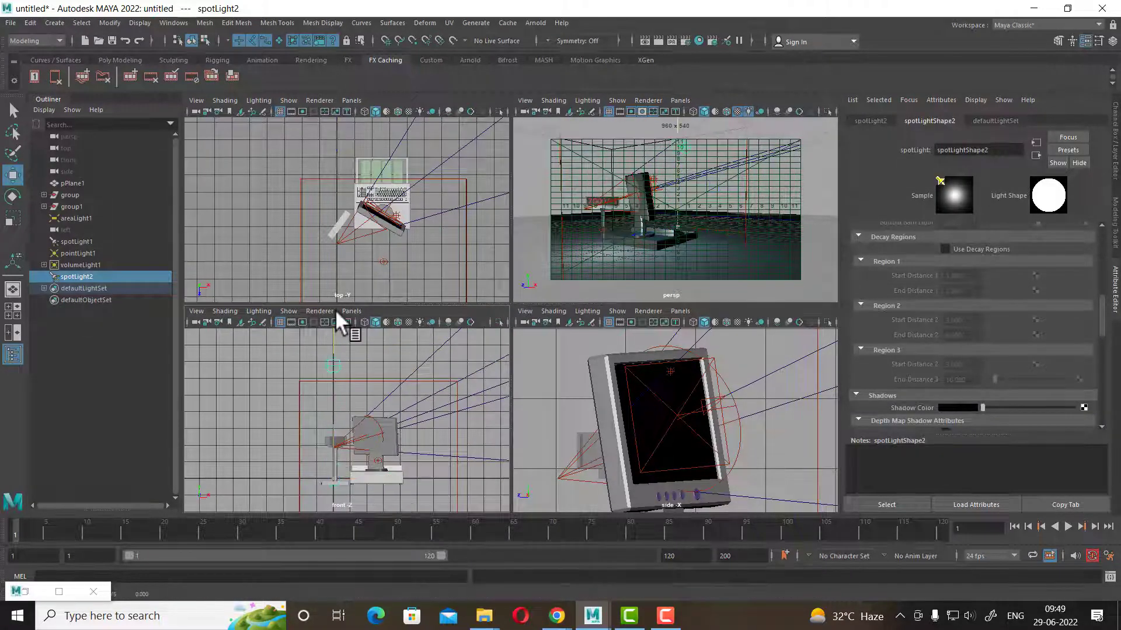
pyautogui.press('t')
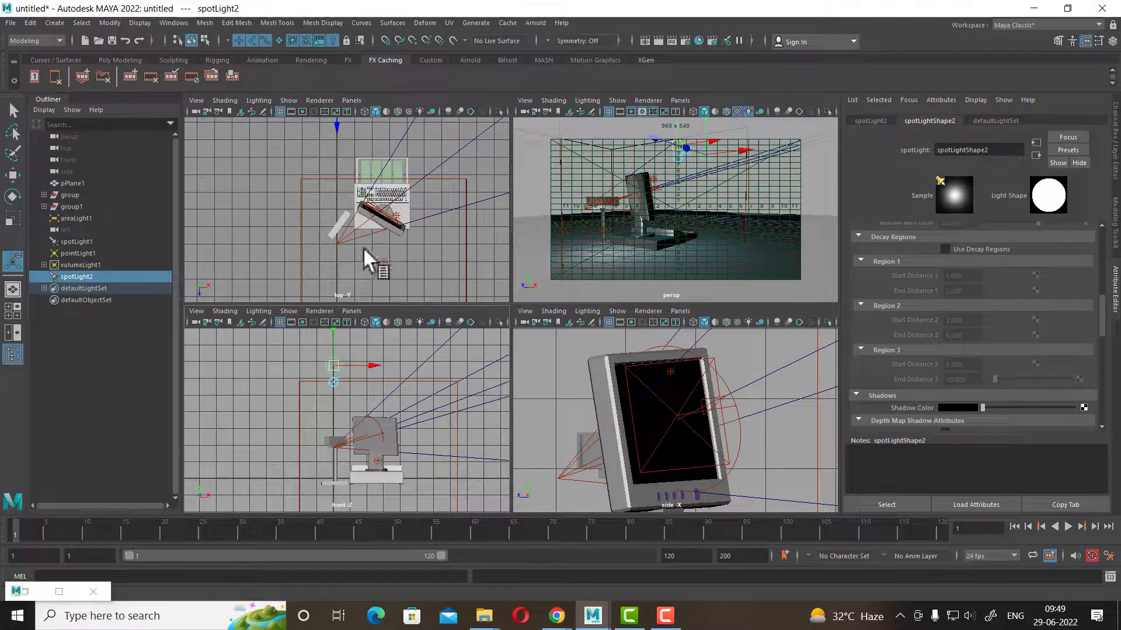
pyautogui.press('f')
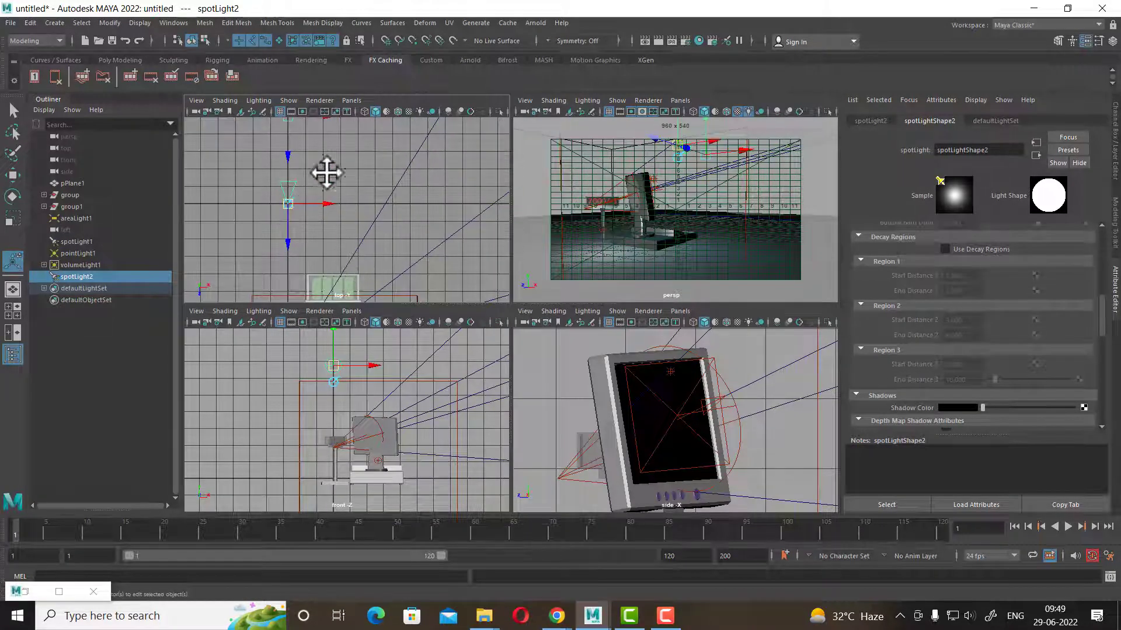
pyautogui.moveTo(295, 187); pyautogui.dragTo(370, 313)
pyautogui.press('a')
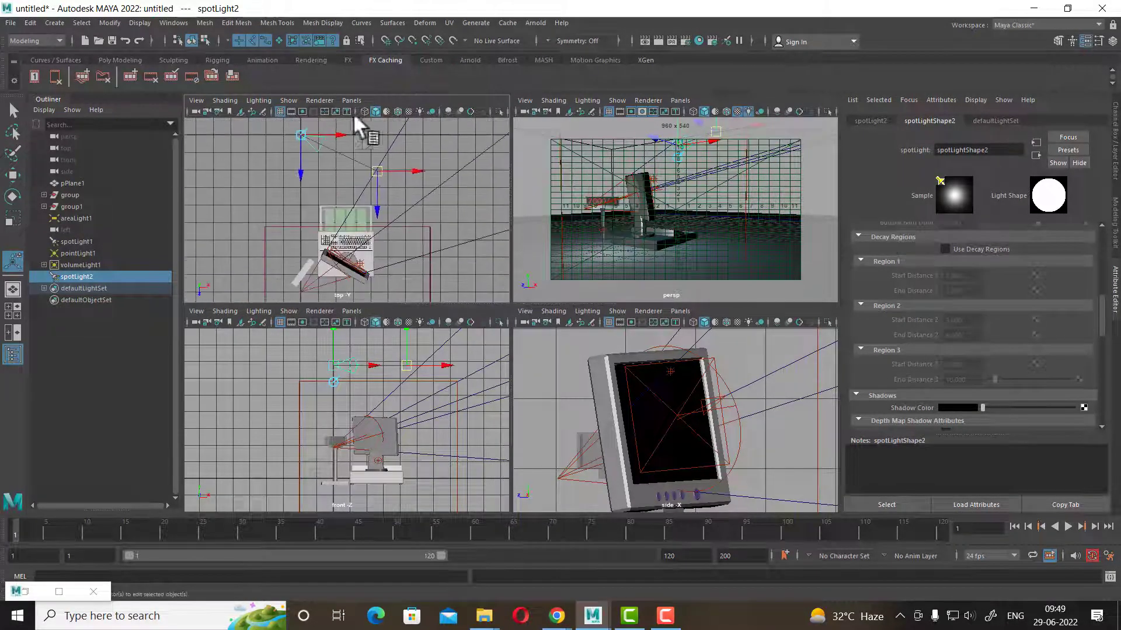
pyautogui.moveTo(380, 171); pyautogui.dragTo(349, 280)
pyautogui.keyDown('alt'); pyautogui.moveTo(381, 382); pyautogui.dragTo(376, 411, button='middle'); pyautogui.keyUp('alt')
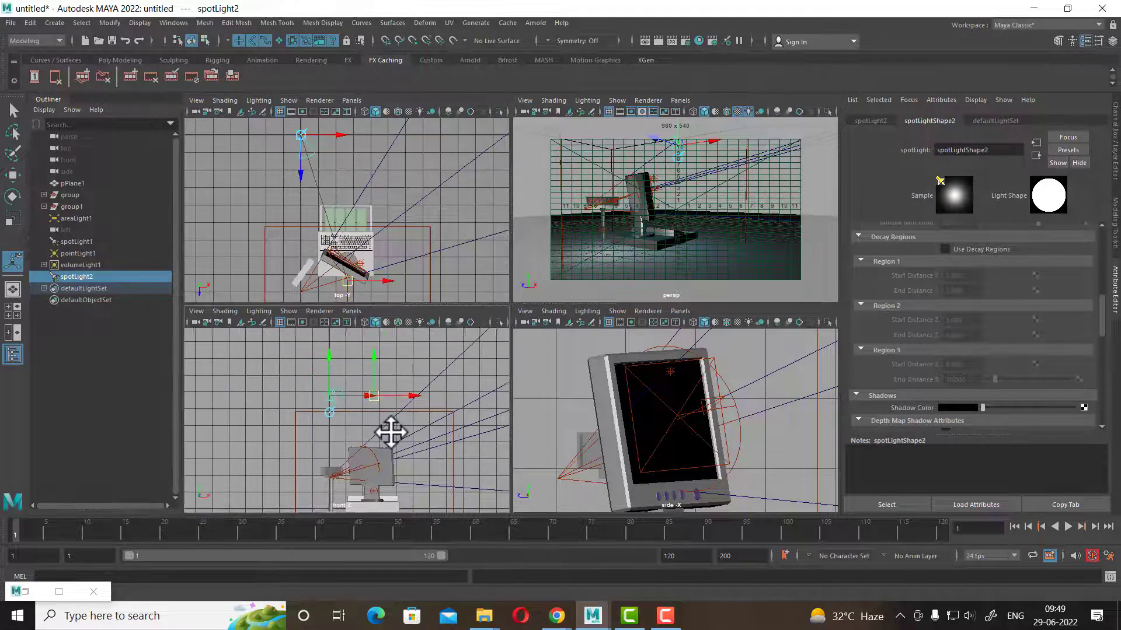
pyautogui.click(388, 483)
pyautogui.moveTo(342, 390); pyautogui.dragTo(348, 374)
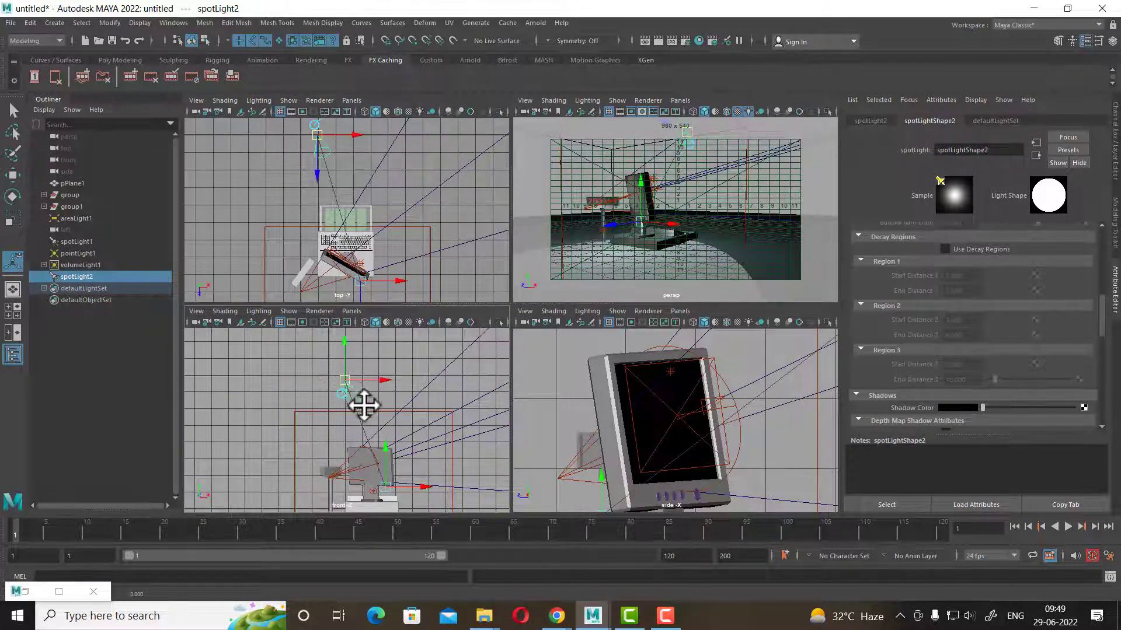
# - Aim the new spot light by looking through it, then test-render its floor pool
pyautogui.click(353, 312)
pyautogui.moveTo(386, 323)
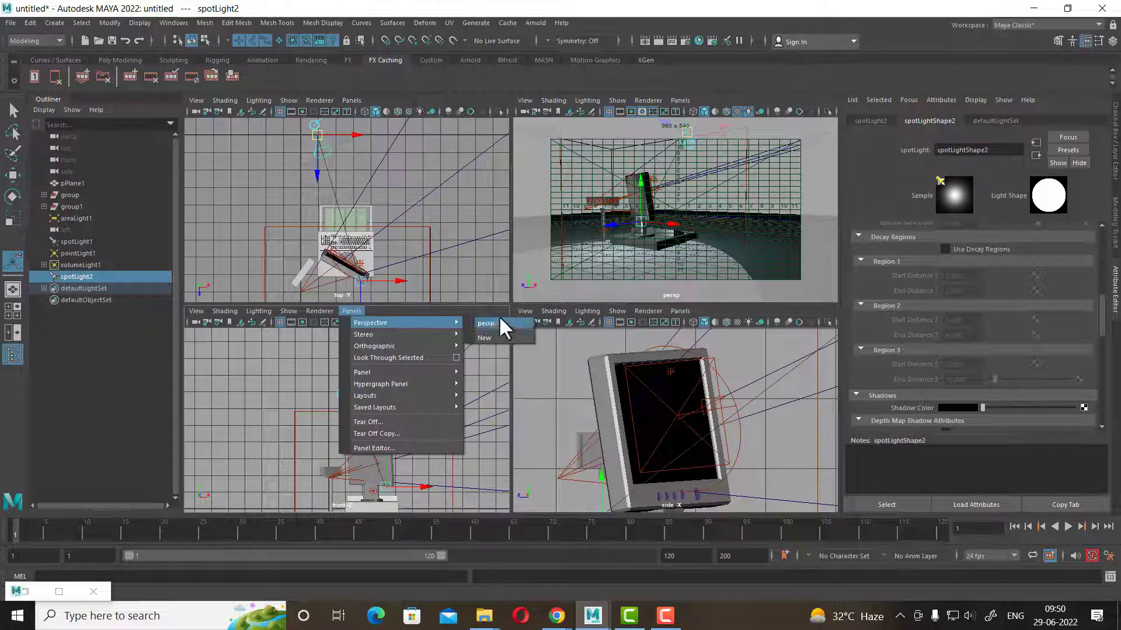
pyautogui.click(487, 481)
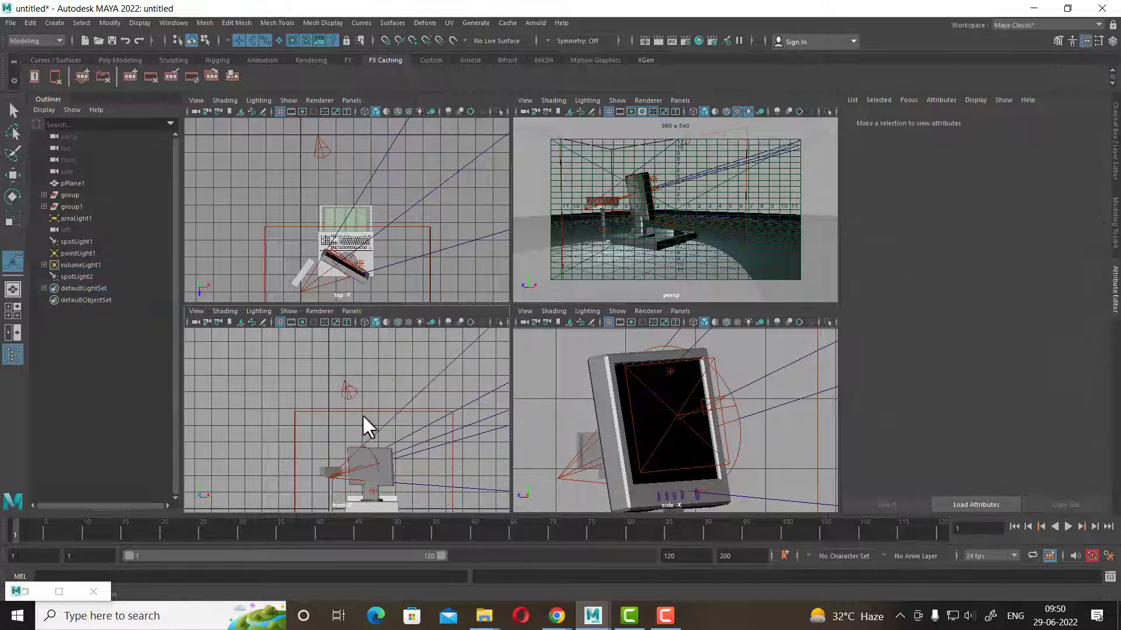
pyautogui.click(348, 387)
pyautogui.click(352, 311)
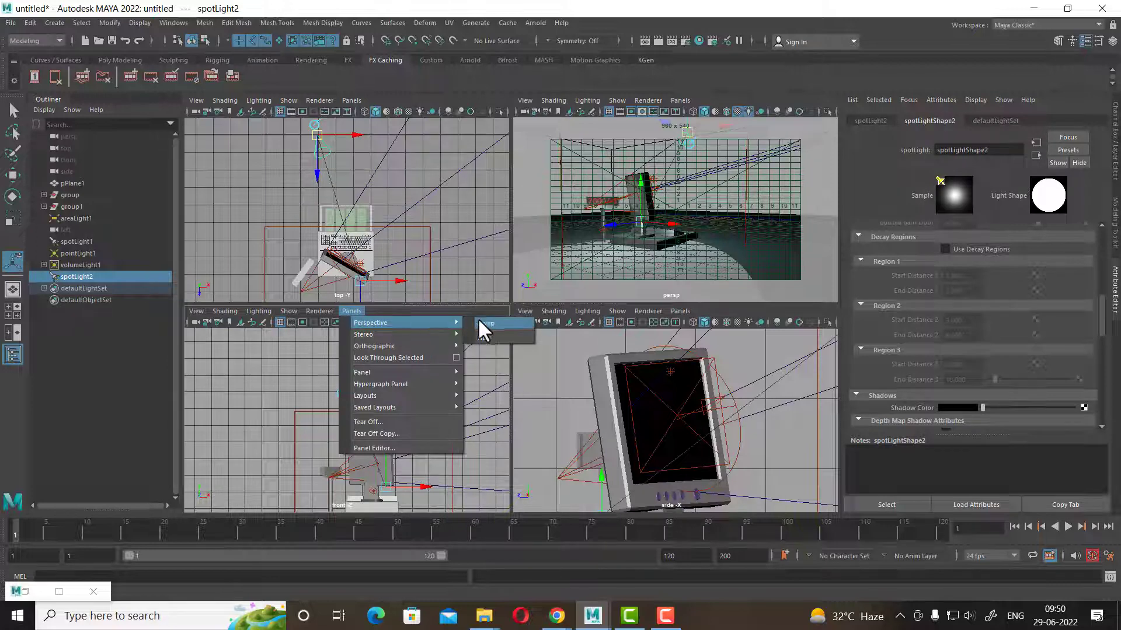
pyautogui.click(422, 358)
pyautogui.moveTo(387, 426)
pyautogui.keyDown('alt'); pyautogui.mouseDown()
pyautogui.moveTo(475, 425)
pyautogui.moveTo(341, 435)
pyautogui.moveTo(443, 430)
pyautogui.moveTo(352, 418)
pyautogui.moveTo(370, 421)
pyautogui.moveTo(362, 409)
pyautogui.mouseUp(); pyautogui.keyUp('alt')
pyautogui.keyDown('alt'); pyautogui.moveTo(362, 408); pyautogui.dragTo(362, 418, button='right'); pyautogui.keyUp('alt')
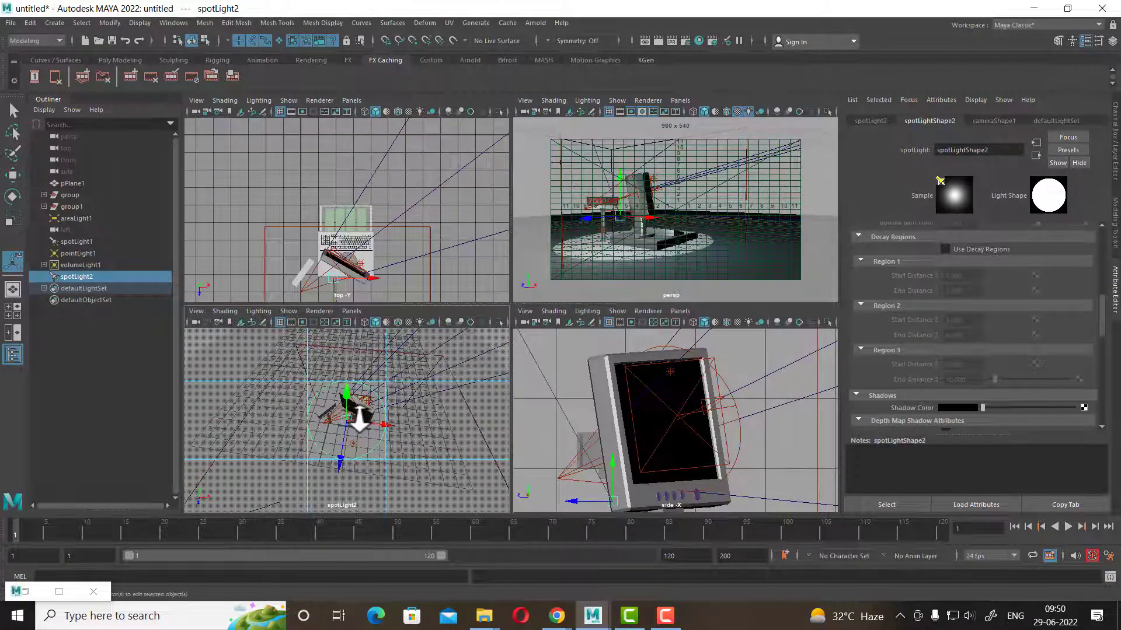
pyautogui.click(765, 200)
pyautogui.click(657, 40)
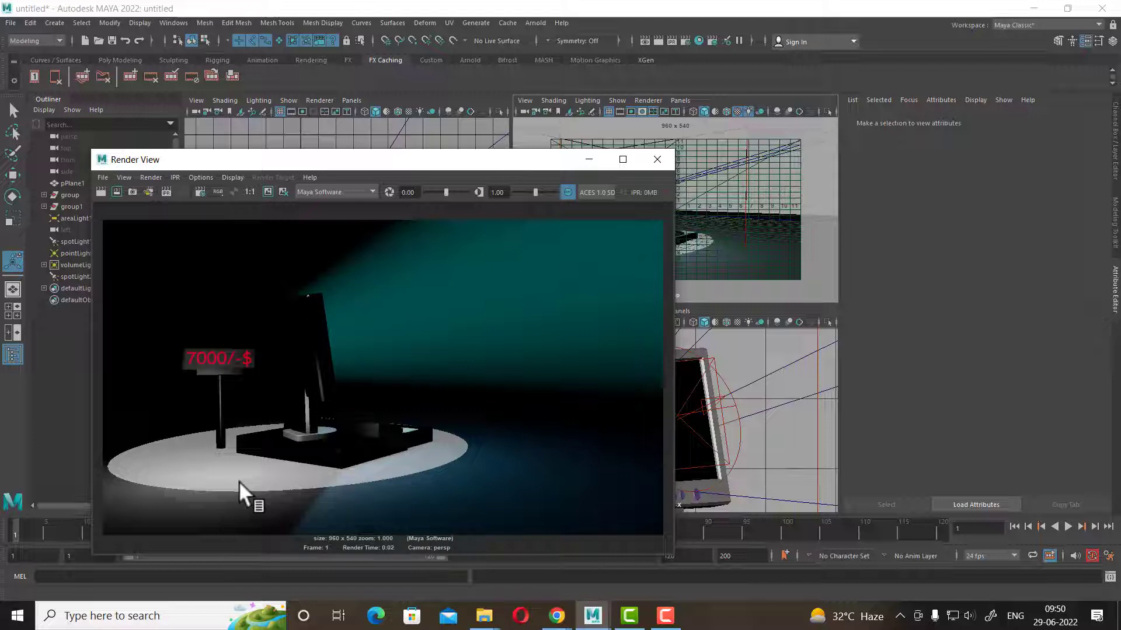
pyautogui.click(662, 157)
# - Switch the lower-left view to the left side view showing the whole desk
pyautogui.press('space')
pyautogui.moveTo(387, 457); pyautogui.dragTo(405, 345)
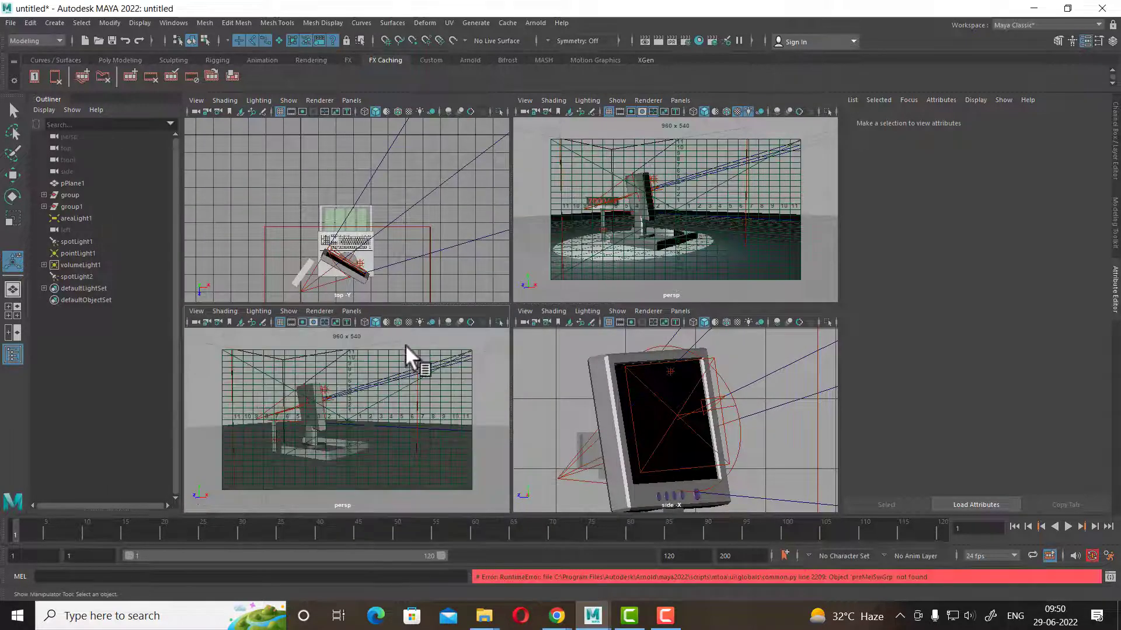
pyautogui.press('space')
pyautogui.moveTo(378, 405); pyautogui.dragTo(333, 385)
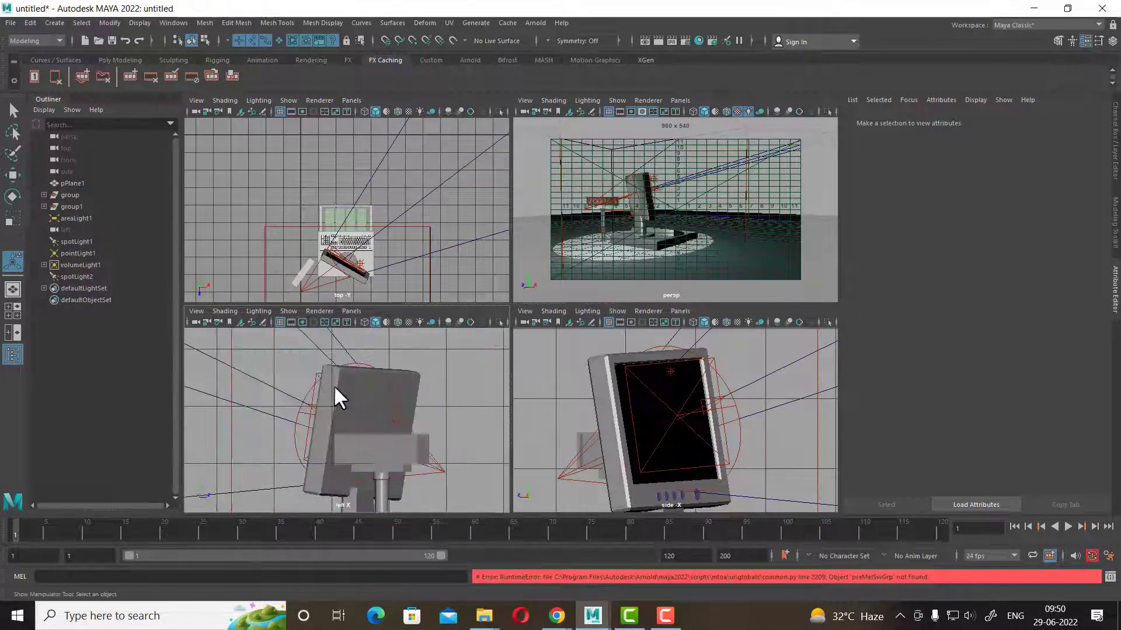
pyautogui.scroll(-5, 412, 411)
pyautogui.keyDown('alt'); pyautogui.moveTo(335, 350); pyautogui.dragTo(405, 376, button='middle'); pyautogui.keyUp('alt')
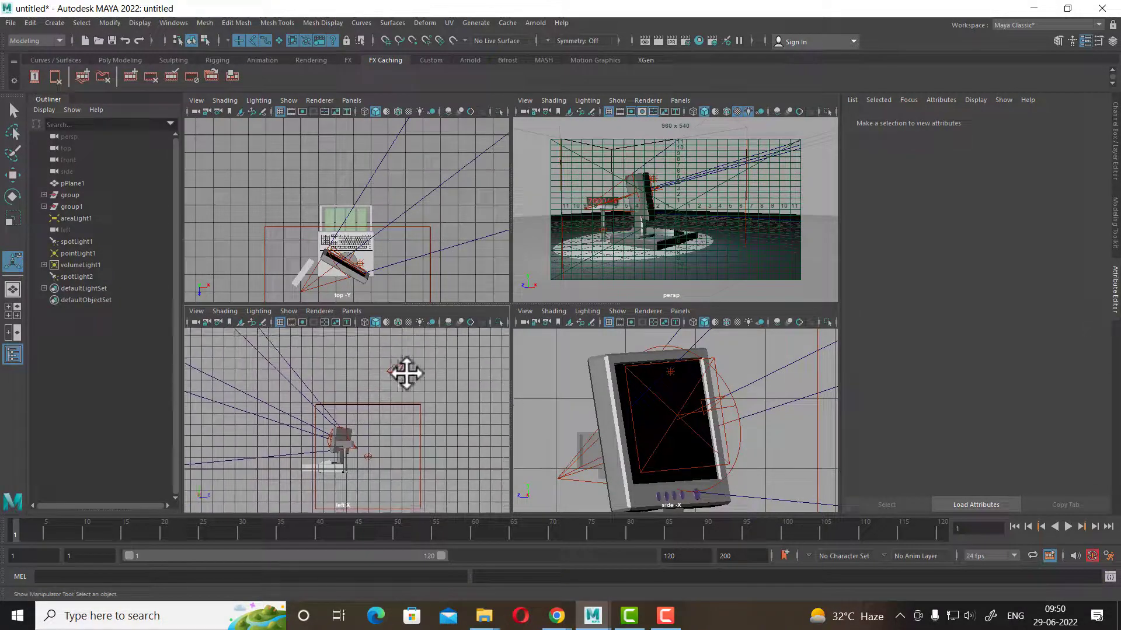
# - Turn off Illuminates by Default for spotLightShape2
pyautogui.click(397, 374)
pyautogui.click(989, 287)
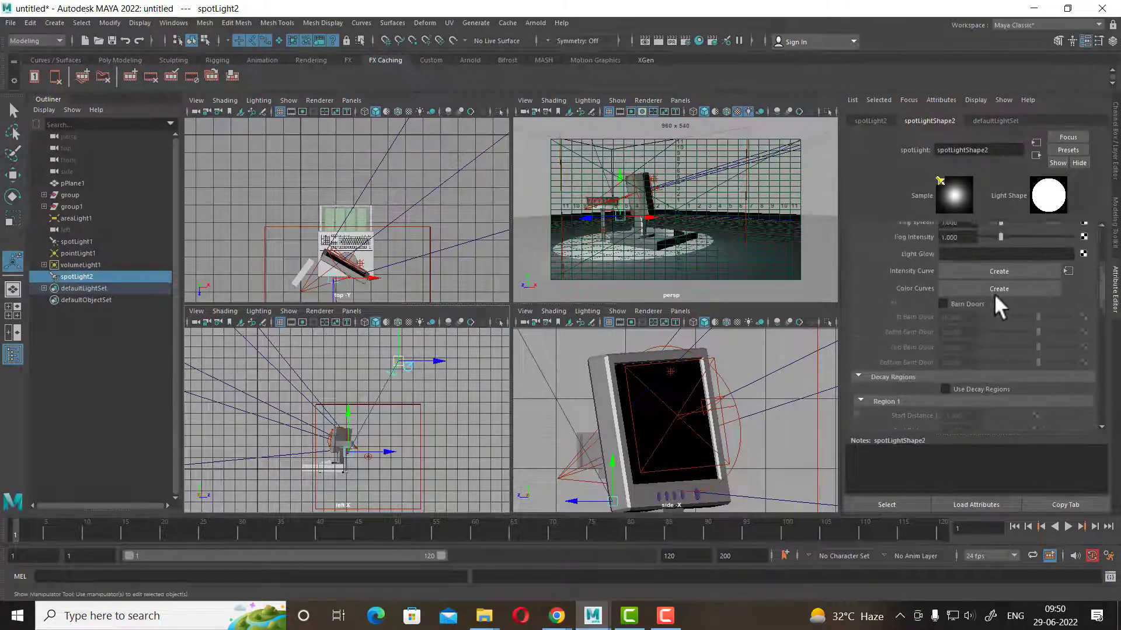
pyautogui.scroll(-3, 998, 297)
pyautogui.scroll(2, 1001, 303)
pyautogui.scroll(2, 1035, 286)
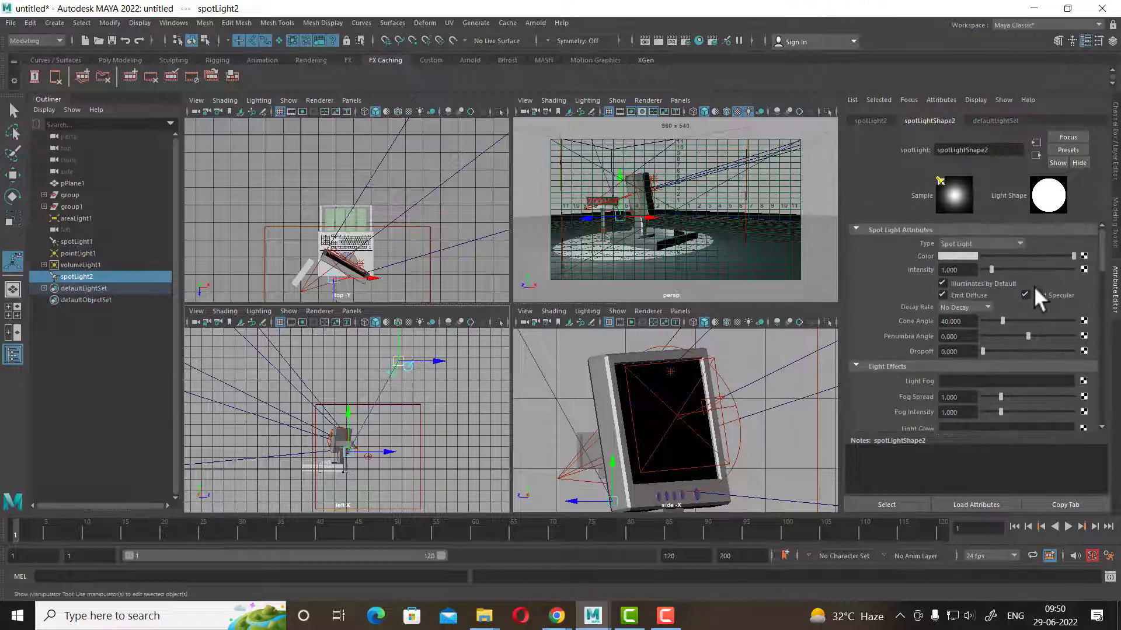
pyautogui.click(985, 282)
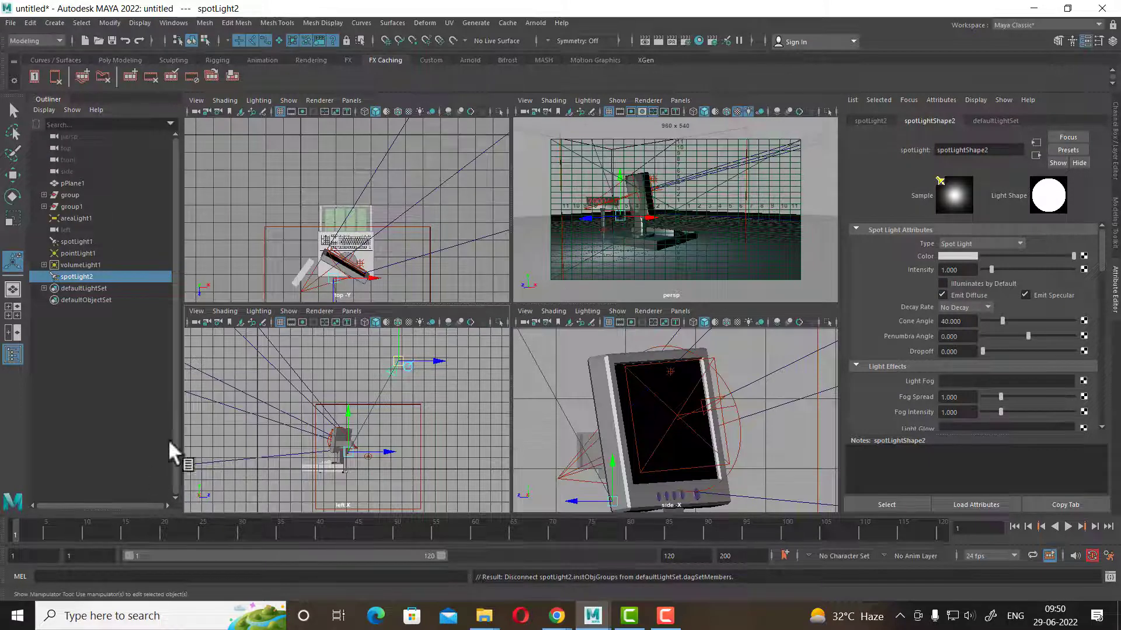
# - Reselect spotLight2 with the move tool and zoom the side view in on the desk
pyautogui.click(464, 397)
pyautogui.click(394, 366)
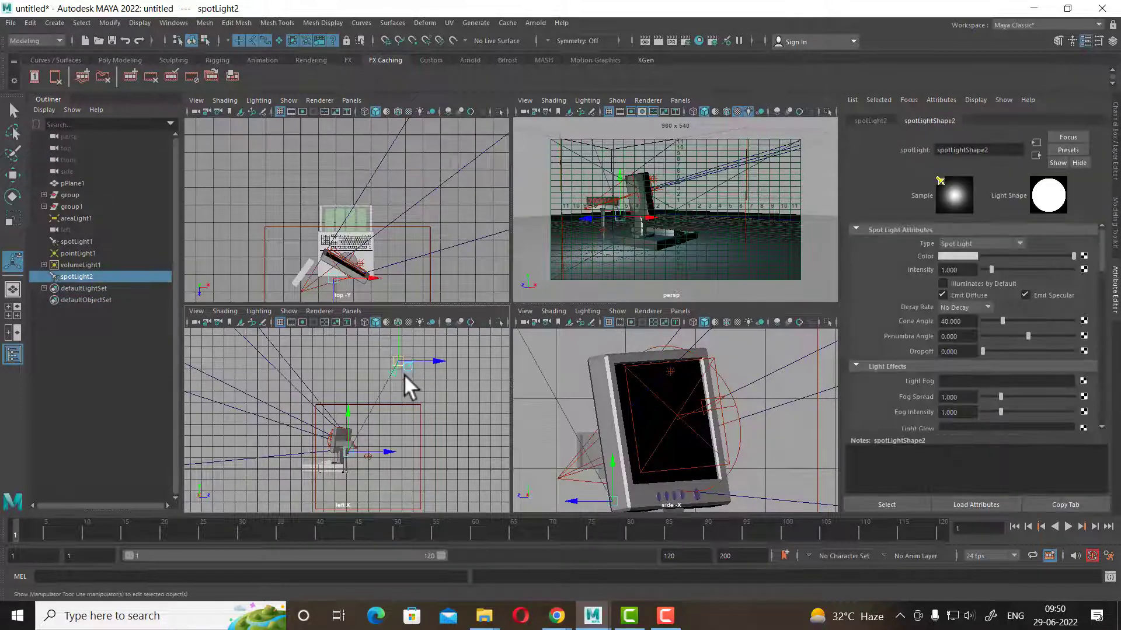
pyautogui.press('w')
pyautogui.scroll(3, 350, 432)
pyautogui.scroll(1, 380, 493)
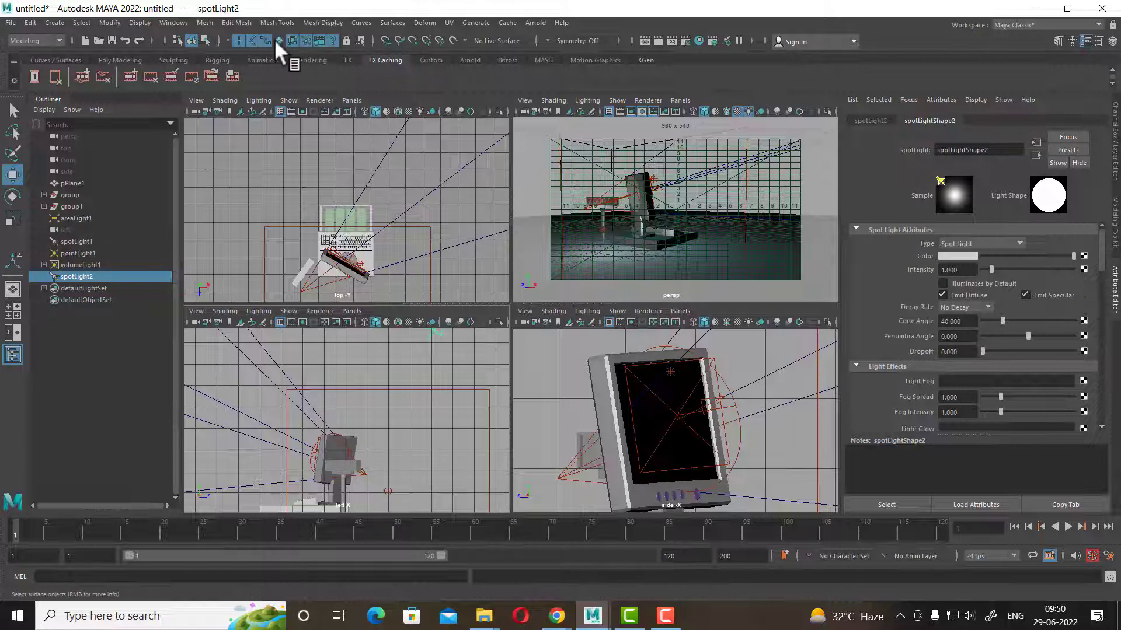
pyautogui.scroll(2, 383, 380)
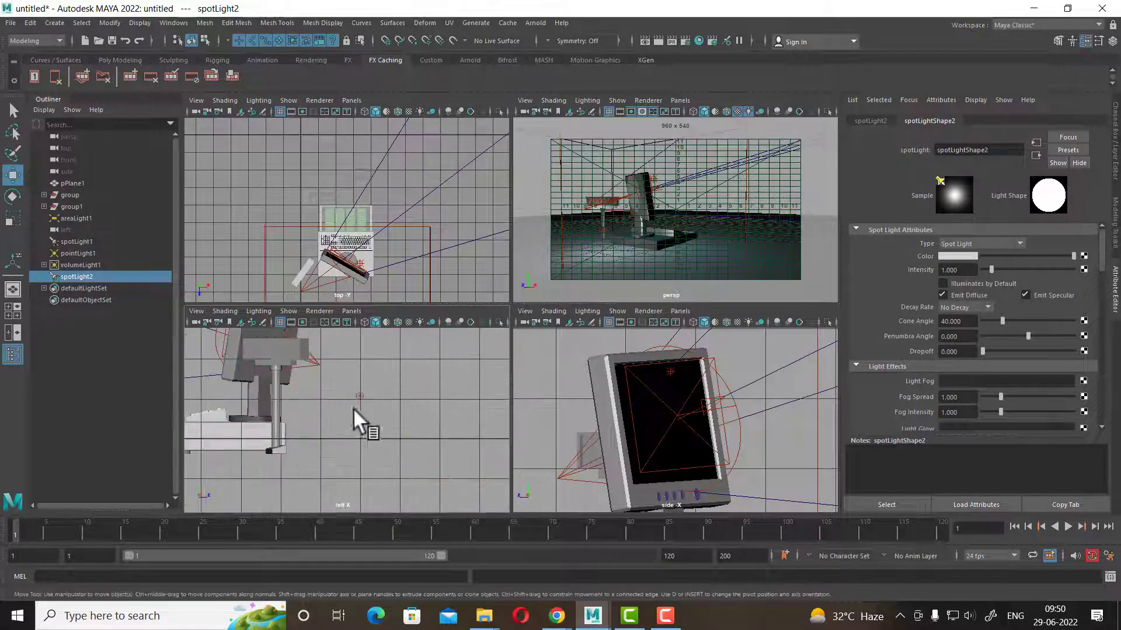
pyautogui.keyDown('alt'); pyautogui.moveTo(353, 408); pyautogui.dragTo(424, 453, button='middle'); pyautogui.keyUp('alt')
pyautogui.scroll(2, 367, 353)
# - Select the monitor's whole parent group and add spotLight2 to the selection
pyautogui.click(366, 353)
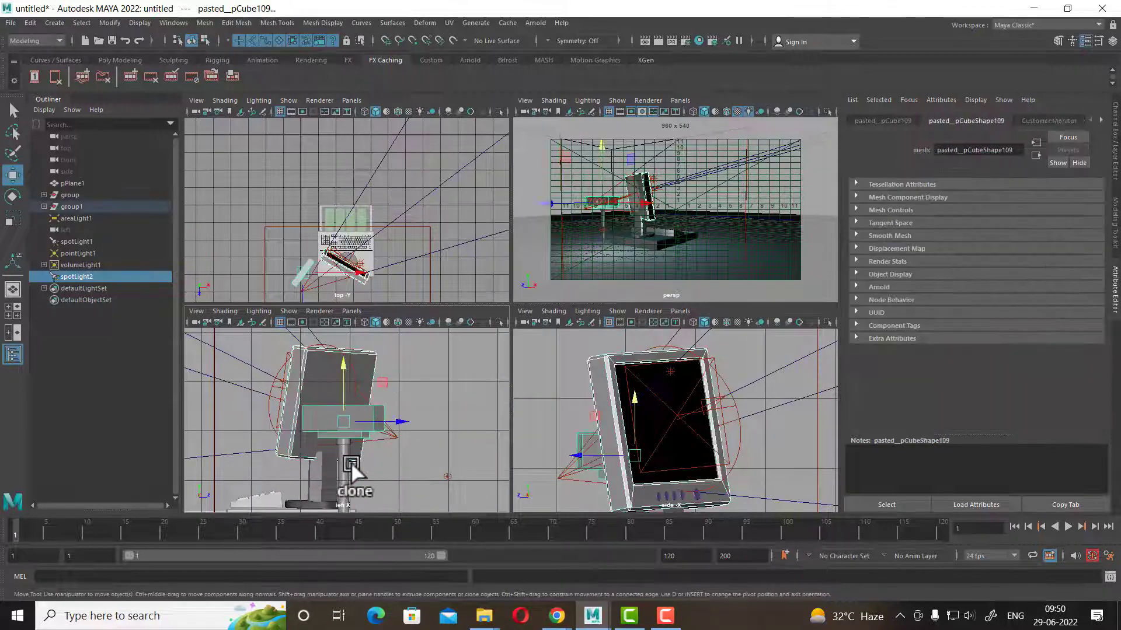
pyautogui.keyDown('shift'); pyautogui.click(328, 477); pyautogui.keyUp('shift')
pyautogui.moveTo(328, 478)
pyautogui.keyDown('alt'); pyautogui.mouseDown(button='middle')
pyautogui.moveTo(409, 362)
pyautogui.moveTo(362, 400)
pyautogui.mouseUp(button='middle'); pyautogui.keyUp('alt')
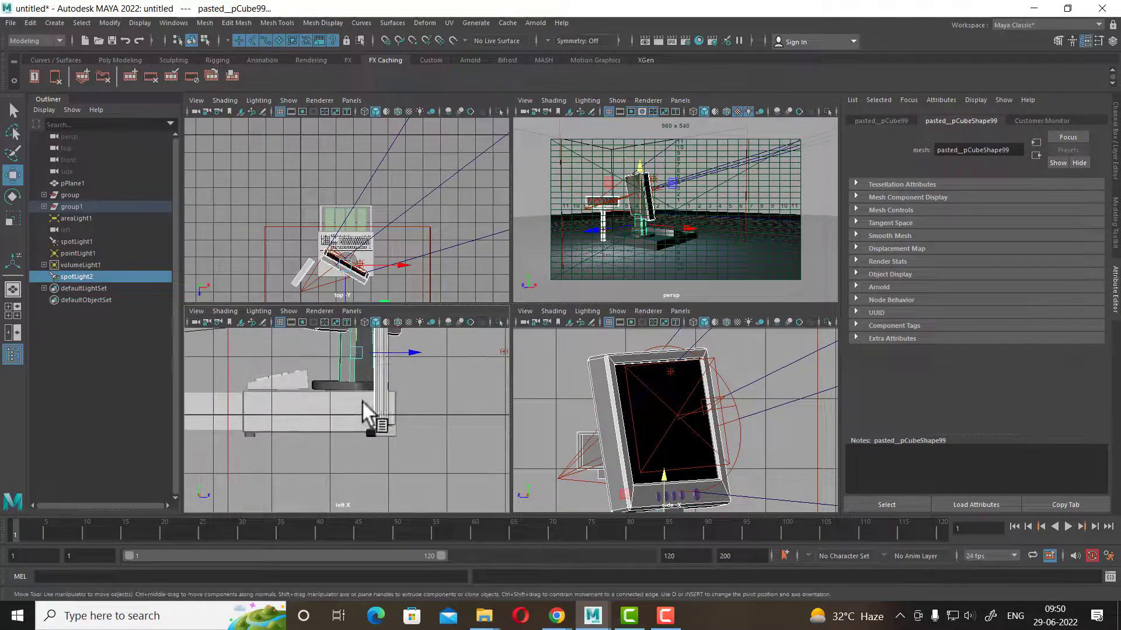
pyautogui.click(343, 402)
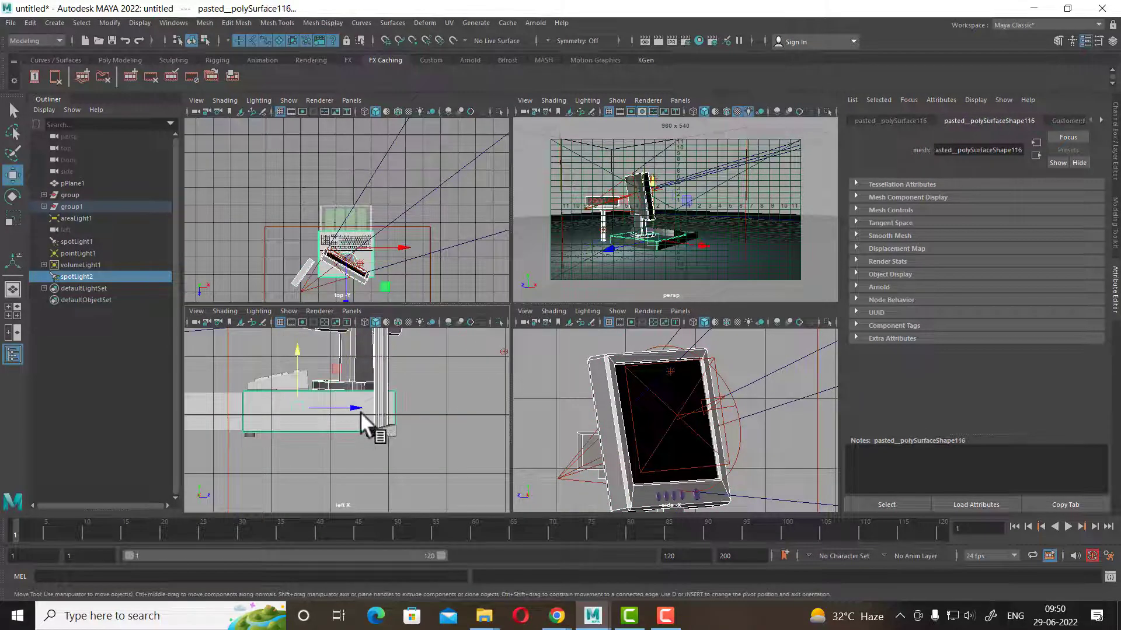
pyautogui.moveTo(360, 411); pyautogui.dragTo(359, 410)
pyautogui.press('Up')
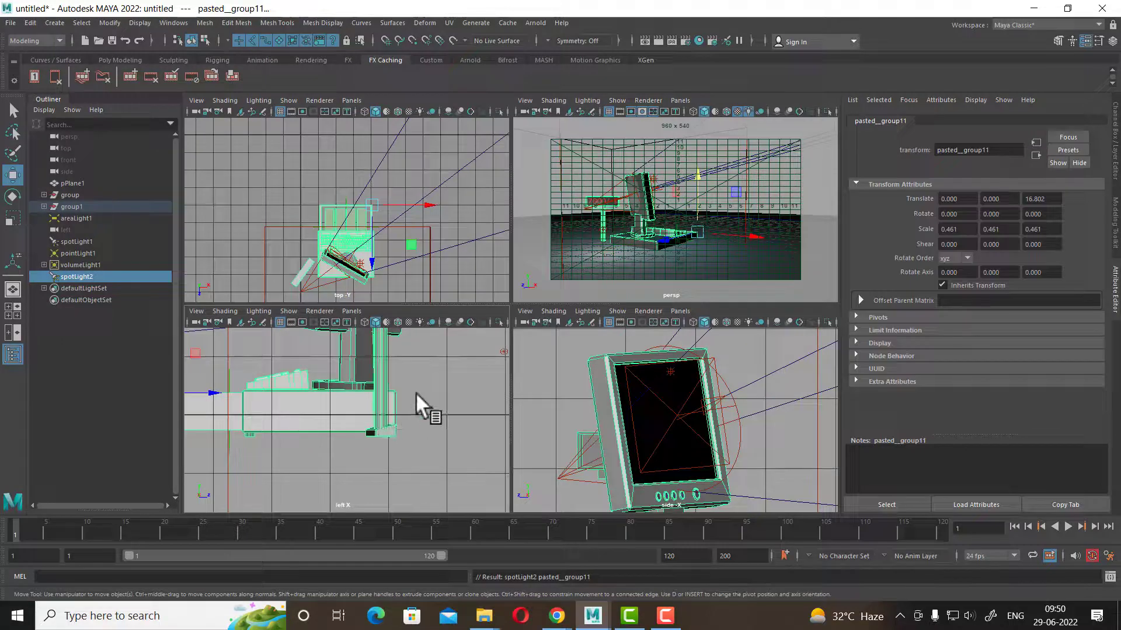
pyautogui.moveTo(415, 392)
pyautogui.keyDown('alt'); pyautogui.mouseDown(button='right')
pyautogui.moveTo(387, 470)
pyautogui.moveTo(385, 396)
pyautogui.mouseUp(button='right'); pyautogui.keyUp('alt')
pyautogui.keyDown('alt'); pyautogui.moveTo(385, 395); pyautogui.dragTo(383, 457, button='middle'); pyautogui.keyUp('alt')
pyautogui.moveTo(383, 457)
pyautogui.keyDown('alt'); pyautogui.mouseDown(button='right')
pyautogui.moveTo(345, 358)
pyautogui.moveTo(441, 373)
pyautogui.mouseUp(button='right'); pyautogui.keyUp('alt')
pyautogui.click(350, 457)
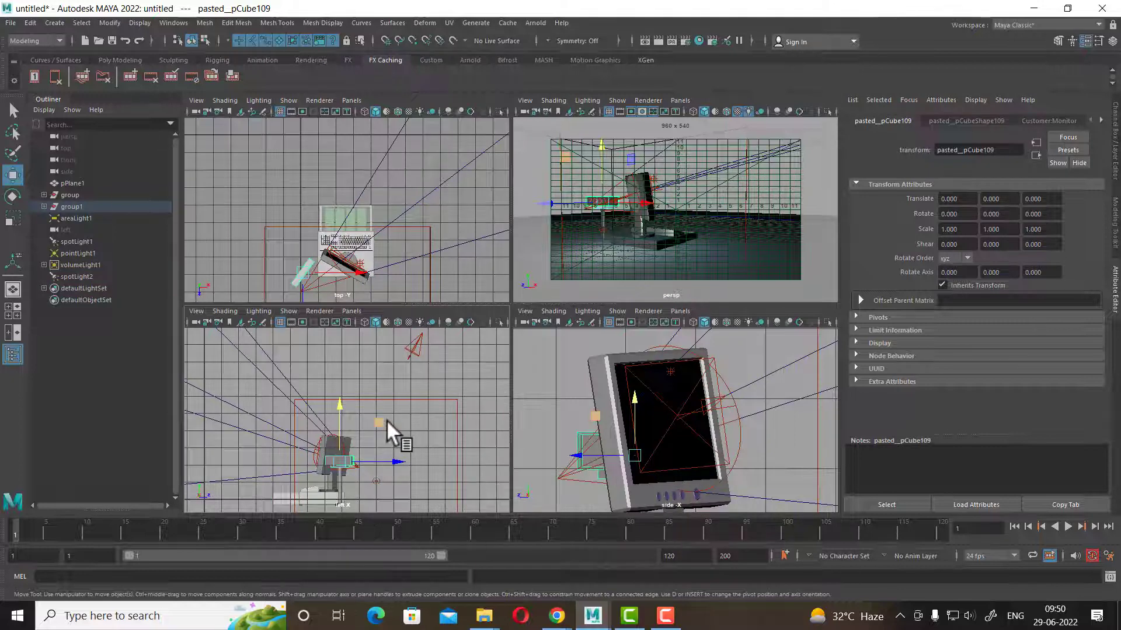
pyautogui.press('Up')
pyautogui.click(416, 350)
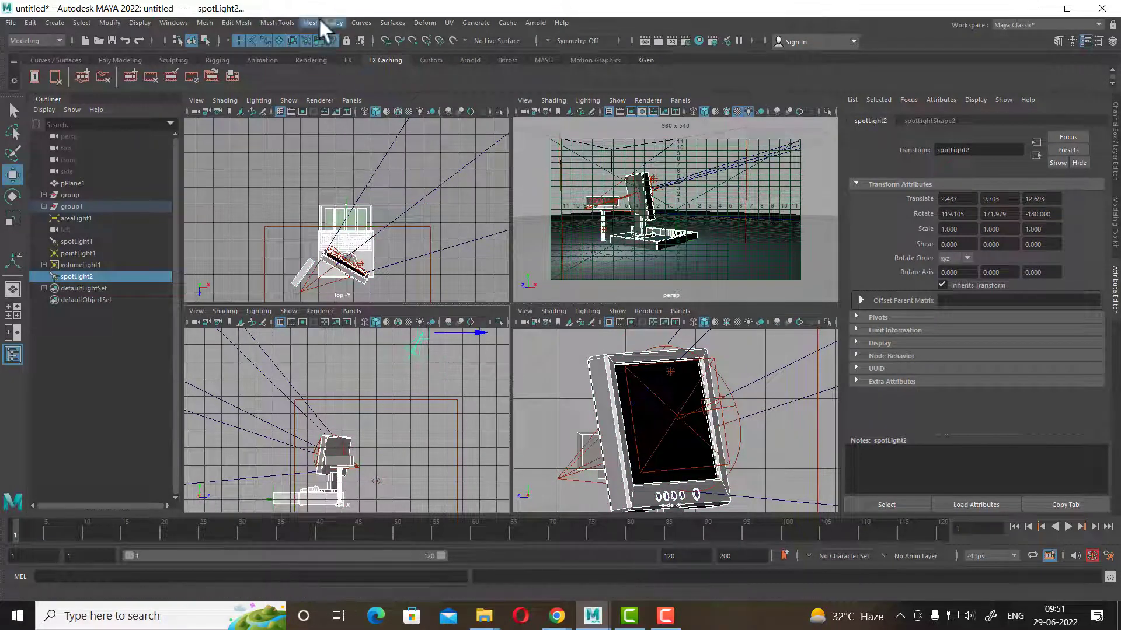
# - From the Rendering menu set, Make Light Links between spotLight2 and the monitor, then test-render
pyautogui.click(34, 41)
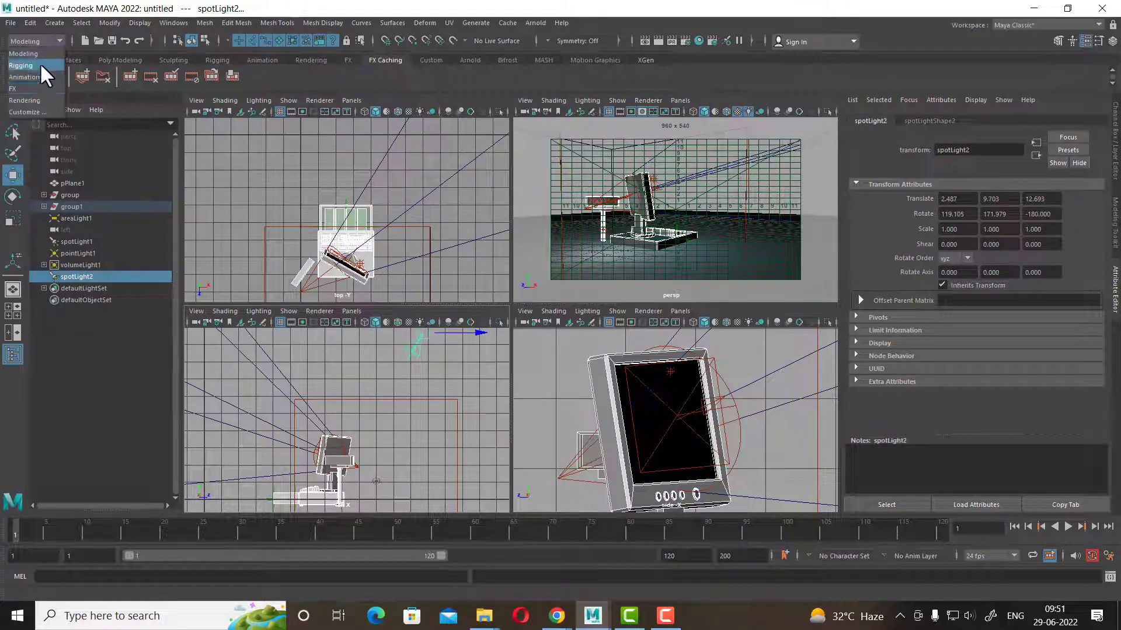
pyautogui.click(34, 98)
pyautogui.click(216, 22)
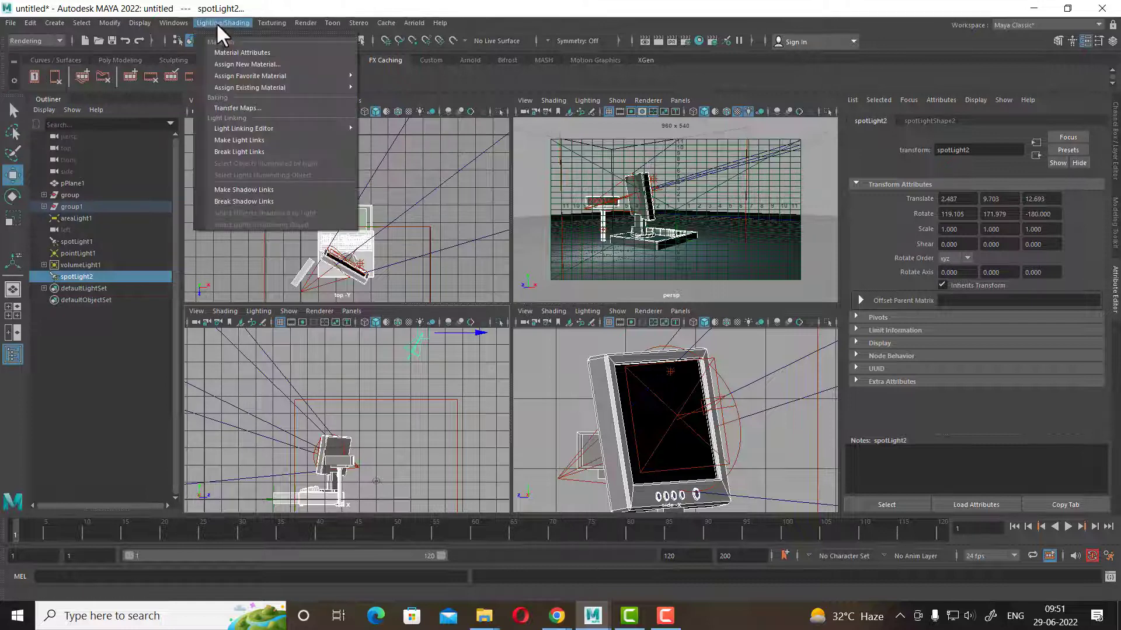
pyautogui.click(255, 140)
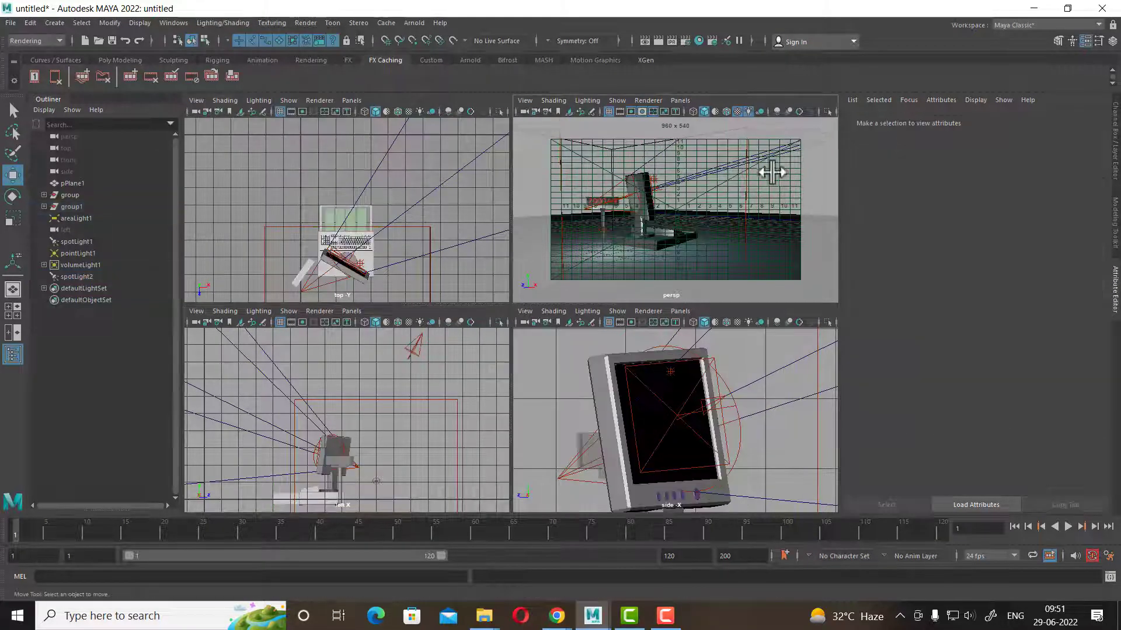
pyautogui.click(657, 40)
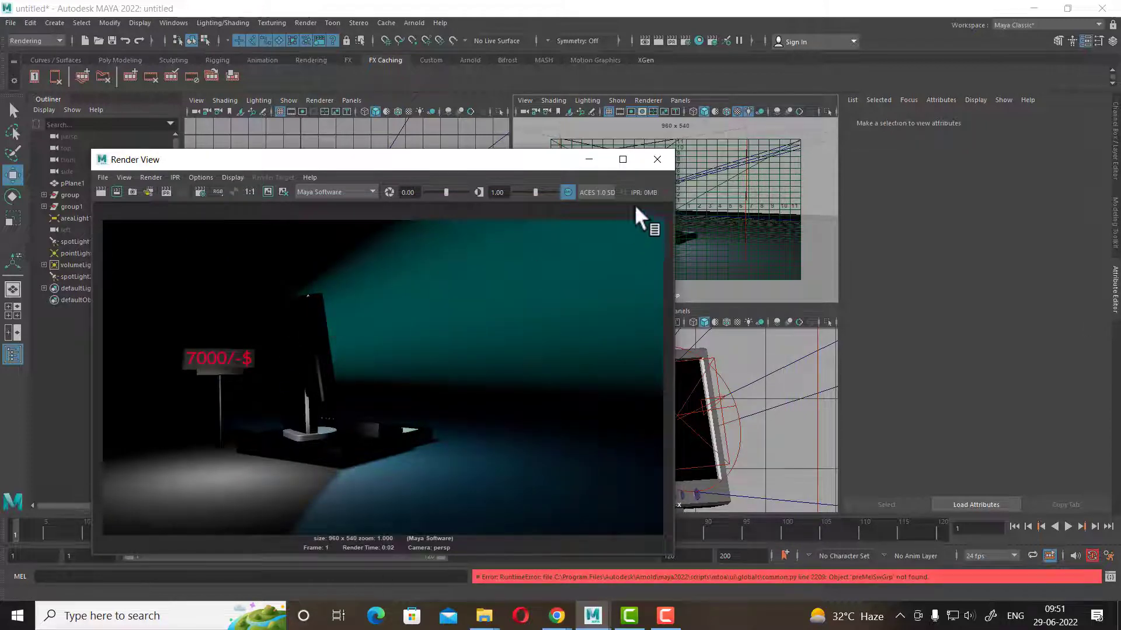
pyautogui.click(655, 161)
# - Move spotLight2's origin, re-aim it at the monitor through its own view, and test-render
pyautogui.click(412, 351)
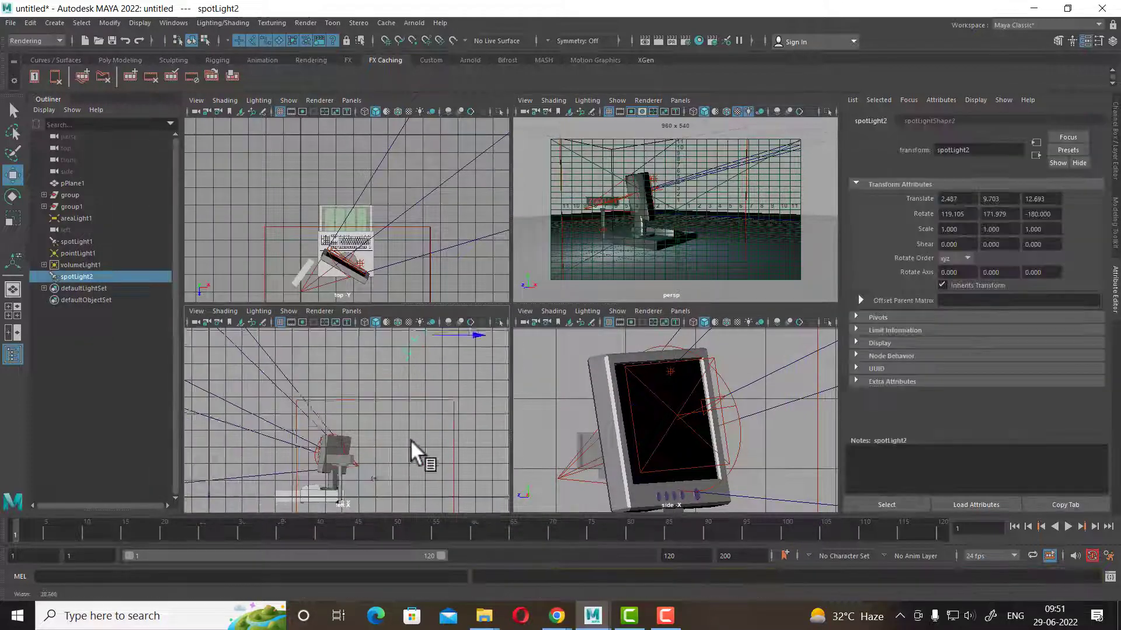
pyautogui.keyDown('alt'); pyautogui.moveTo(418, 458); pyautogui.dragTo(377, 402, button='right'); pyautogui.keyUp('alt')
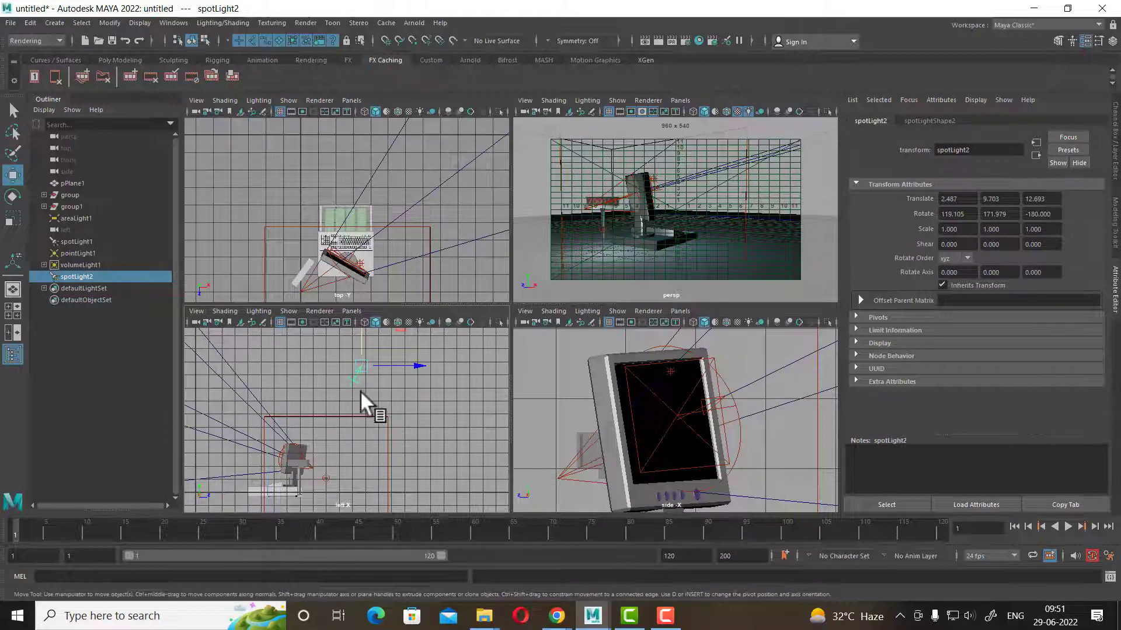
pyautogui.press('t')
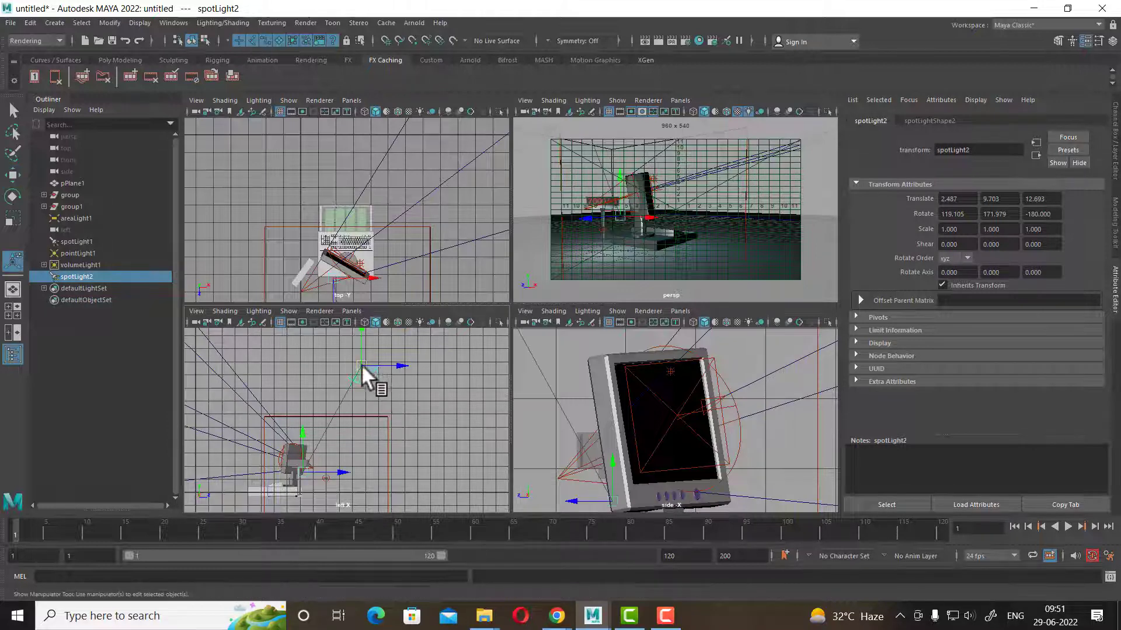
pyautogui.moveTo(362, 366); pyautogui.dragTo(383, 370)
pyautogui.click(348, 310)
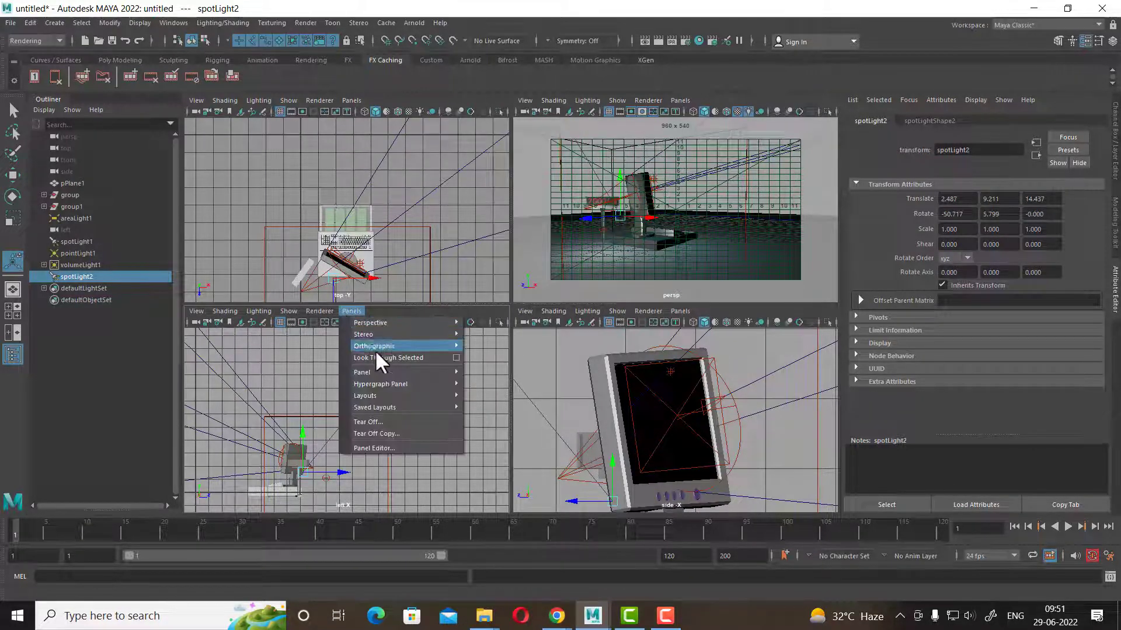
pyautogui.click(377, 359)
pyautogui.moveTo(387, 432)
pyautogui.keyDown('alt'); pyautogui.mouseDown()
pyautogui.moveTo(385, 443)
pyautogui.moveTo(370, 430)
pyautogui.mouseUp(); pyautogui.keyUp('alt')
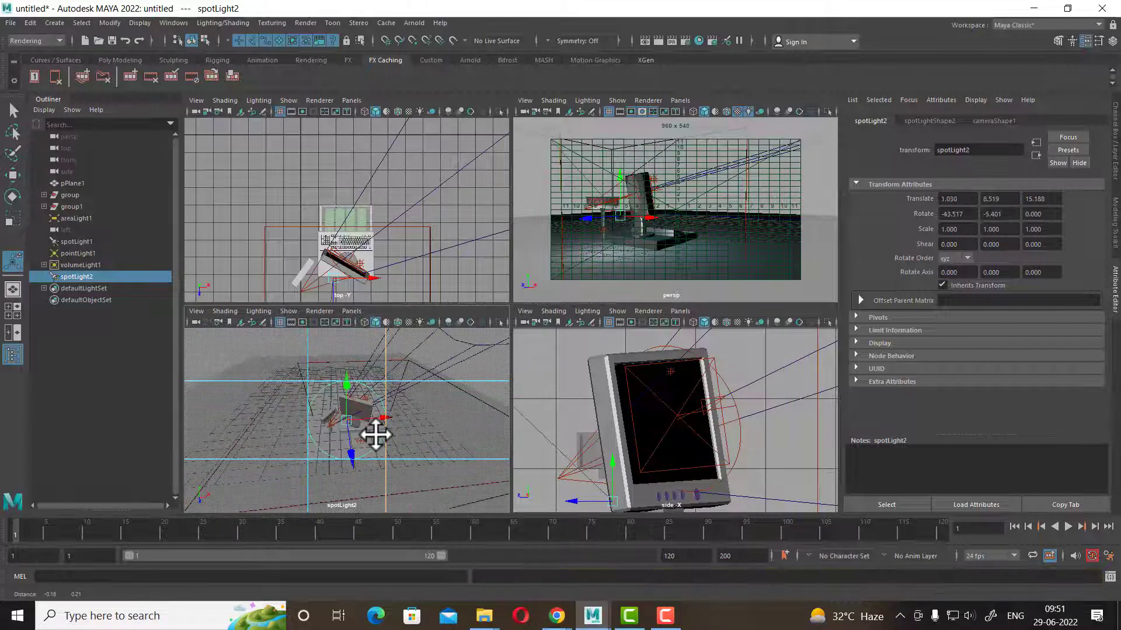
pyautogui.click(753, 225)
pyautogui.click(670, 40)
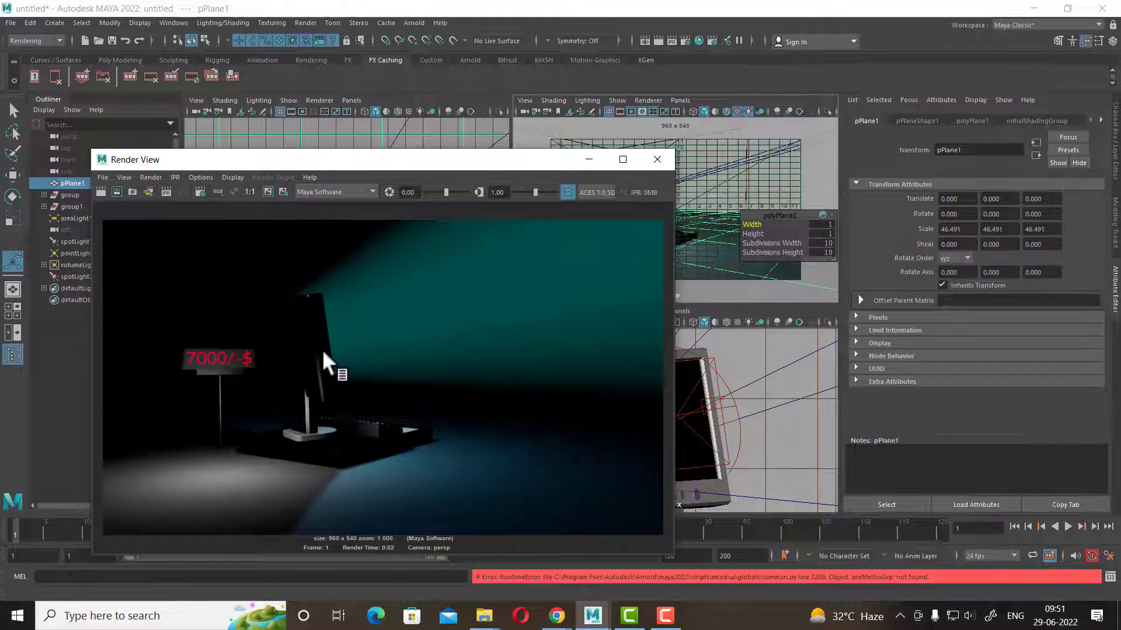
pyautogui.click(660, 159)
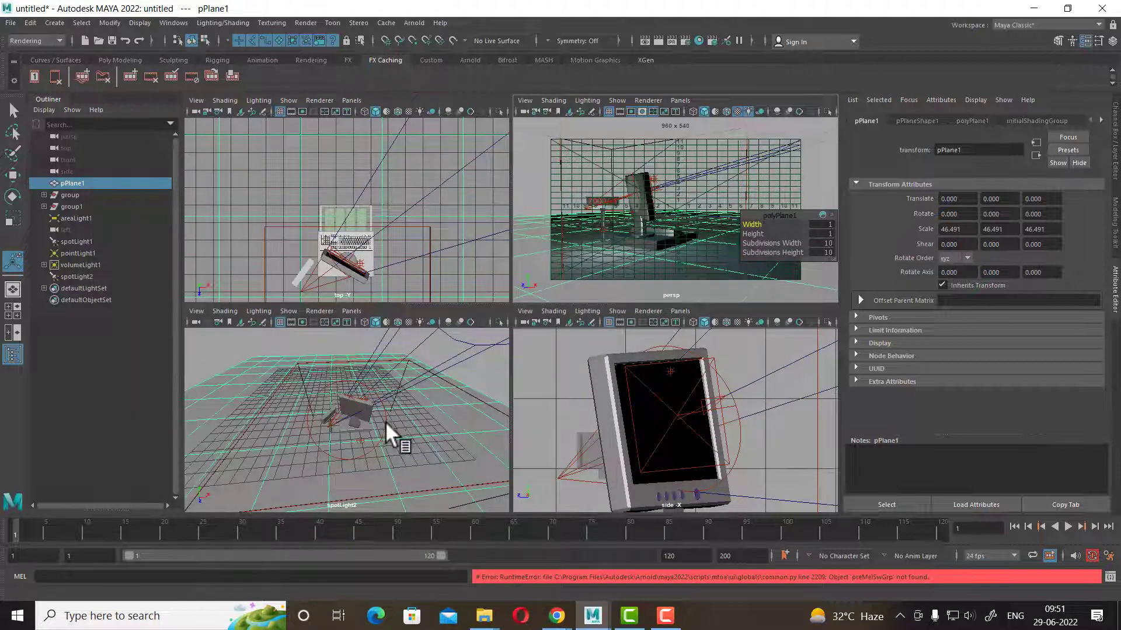
# - Switch the top-right view to front, then to the side view
pyautogui.press('space')
pyautogui.moveTo(384, 436); pyautogui.dragTo(385, 465)
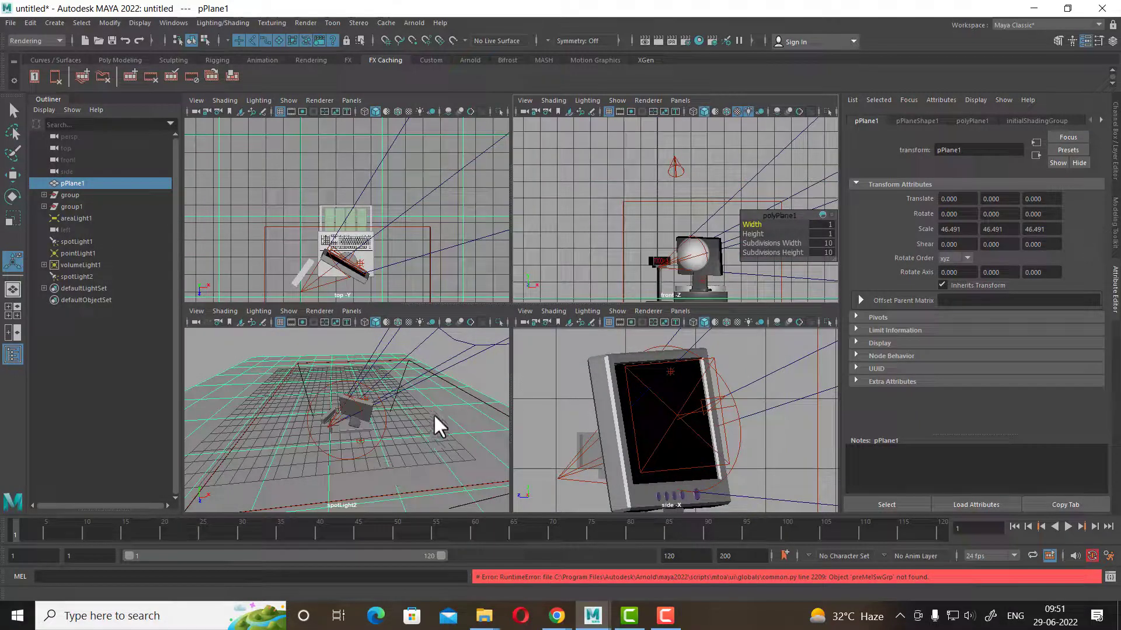
pyautogui.press('space')
pyautogui.moveTo(409, 414); pyautogui.dragTo(359, 403)
pyautogui.click(422, 408)
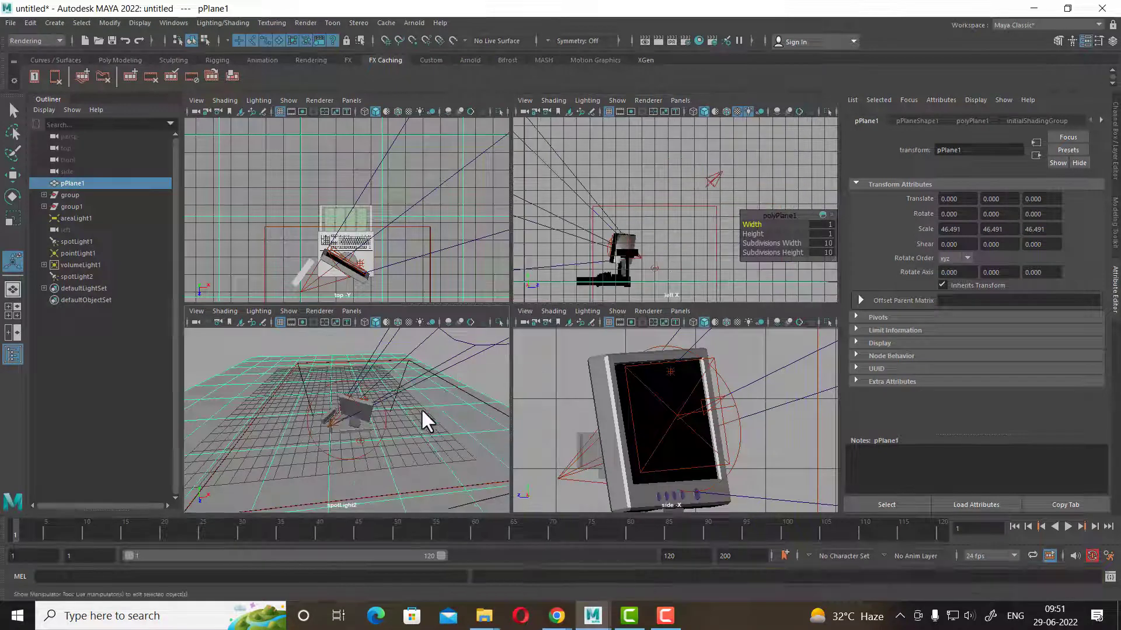
# - Return the lower-left view to the front camera and reselect spotLight2 with the move tool
pyautogui.click(380, 397)
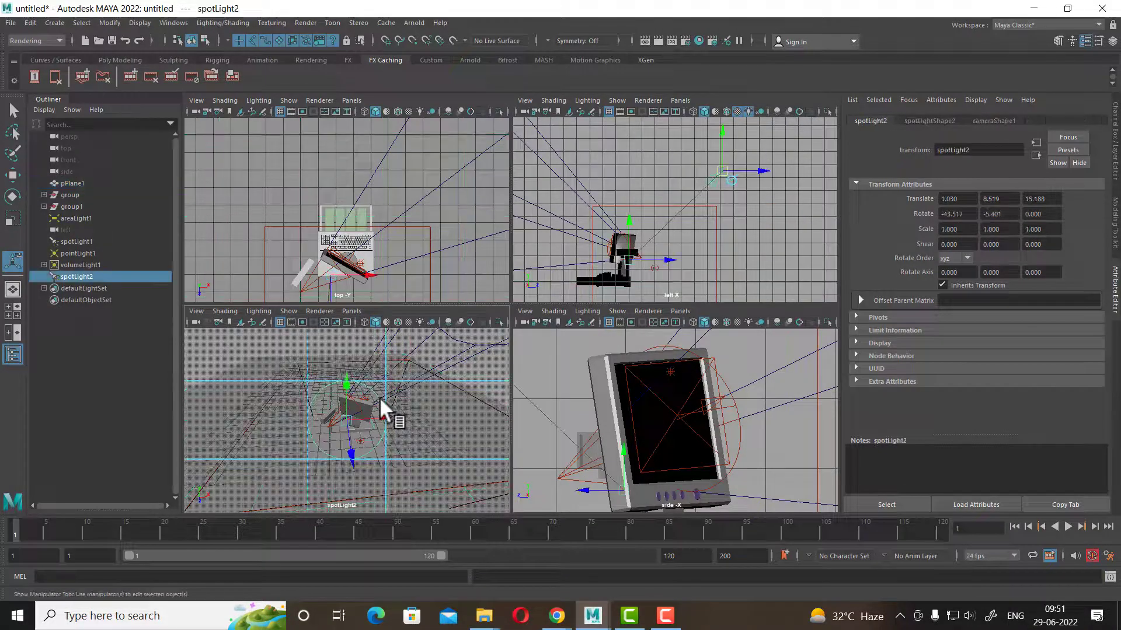
pyautogui.click(352, 310)
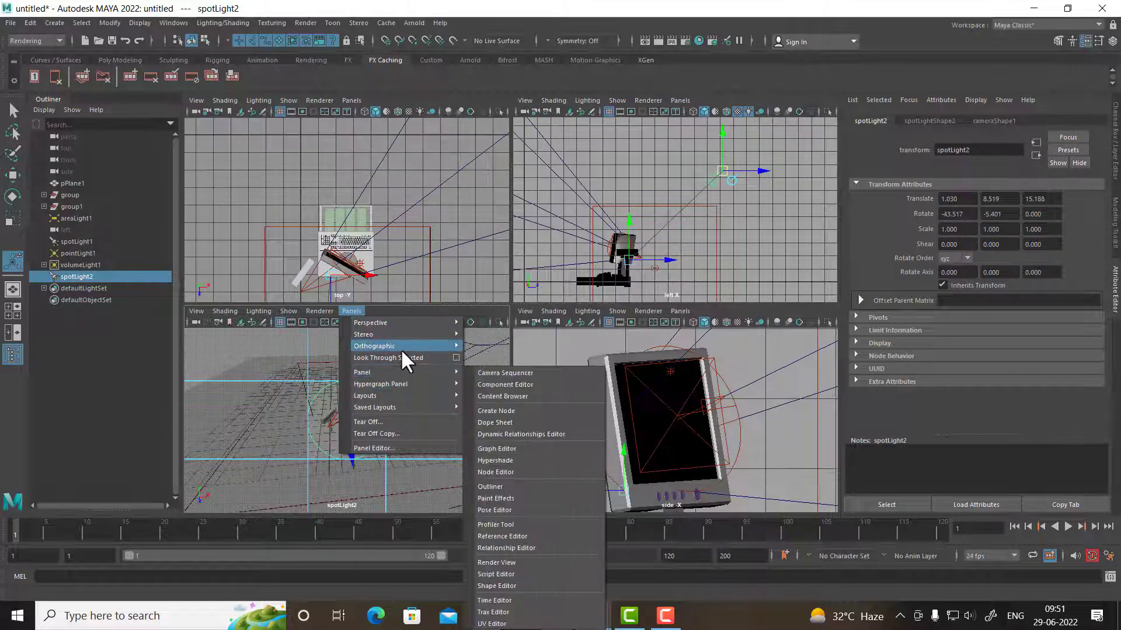
pyautogui.moveTo(385, 373)
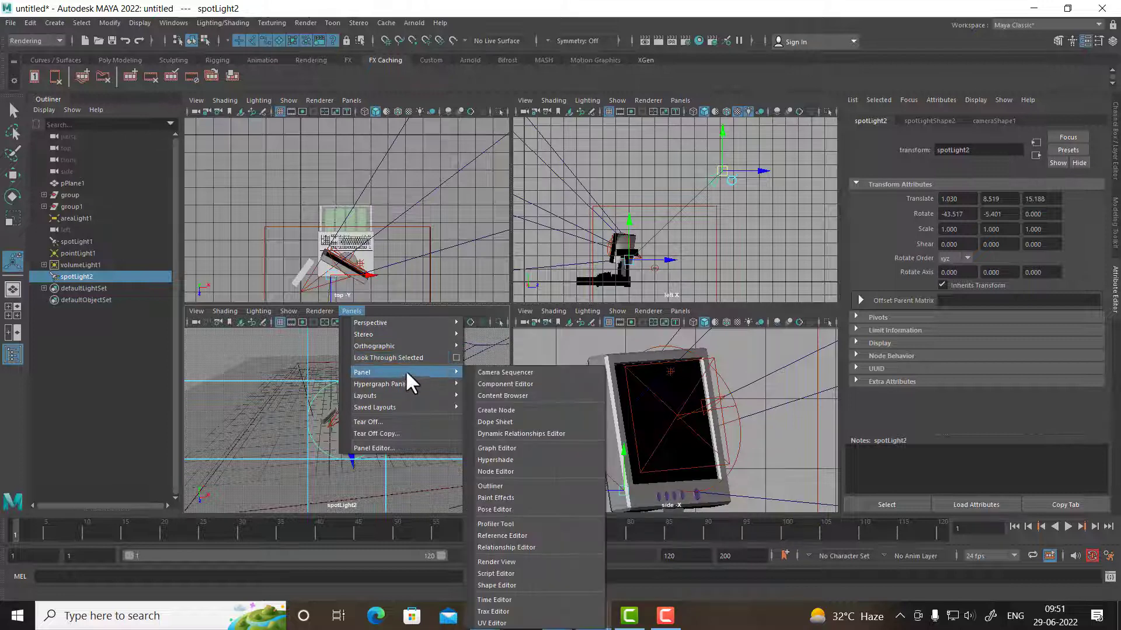
pyautogui.click(485, 345)
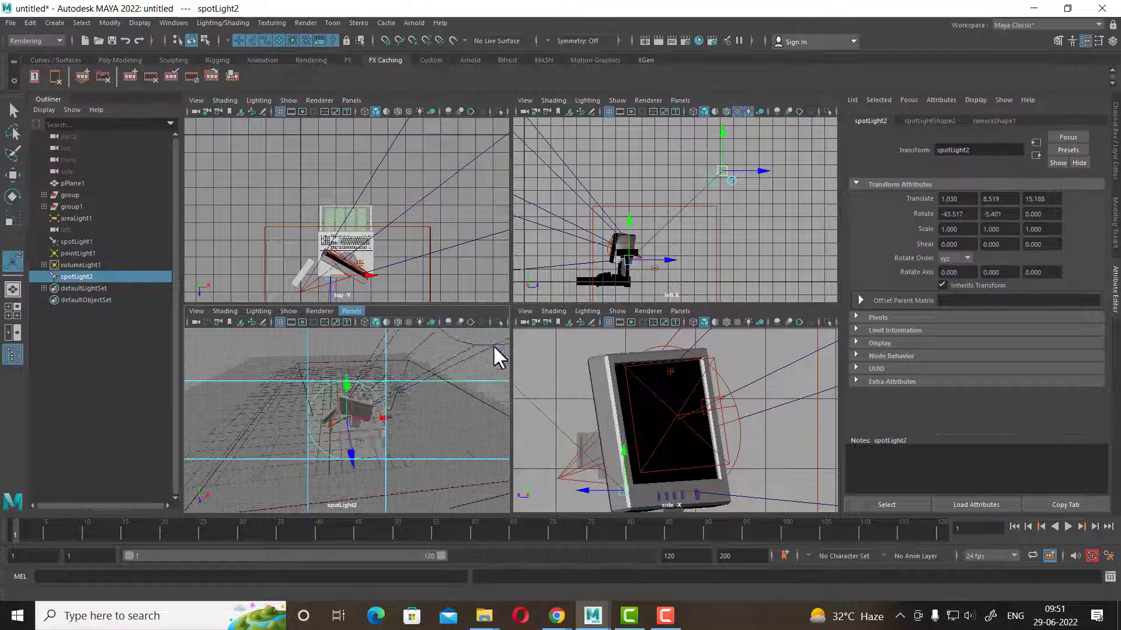
pyautogui.click(387, 393)
pyautogui.keyDown('alt'); pyautogui.moveTo(380, 396); pyautogui.dragTo(360, 371, button='middle'); pyautogui.keyUp('alt')
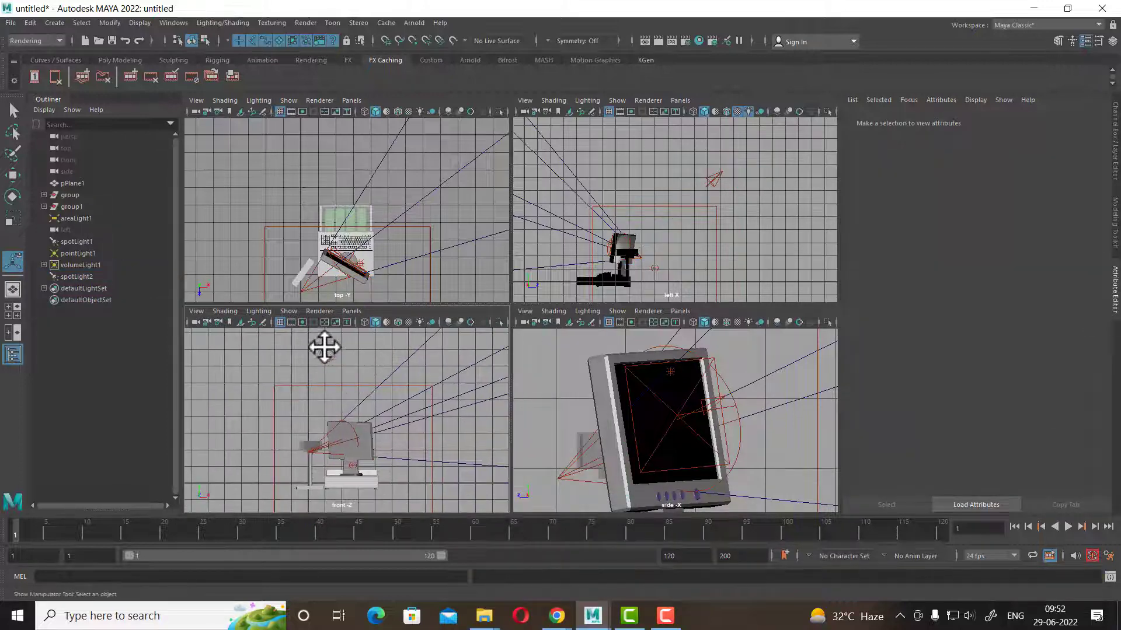
pyautogui.click(323, 345)
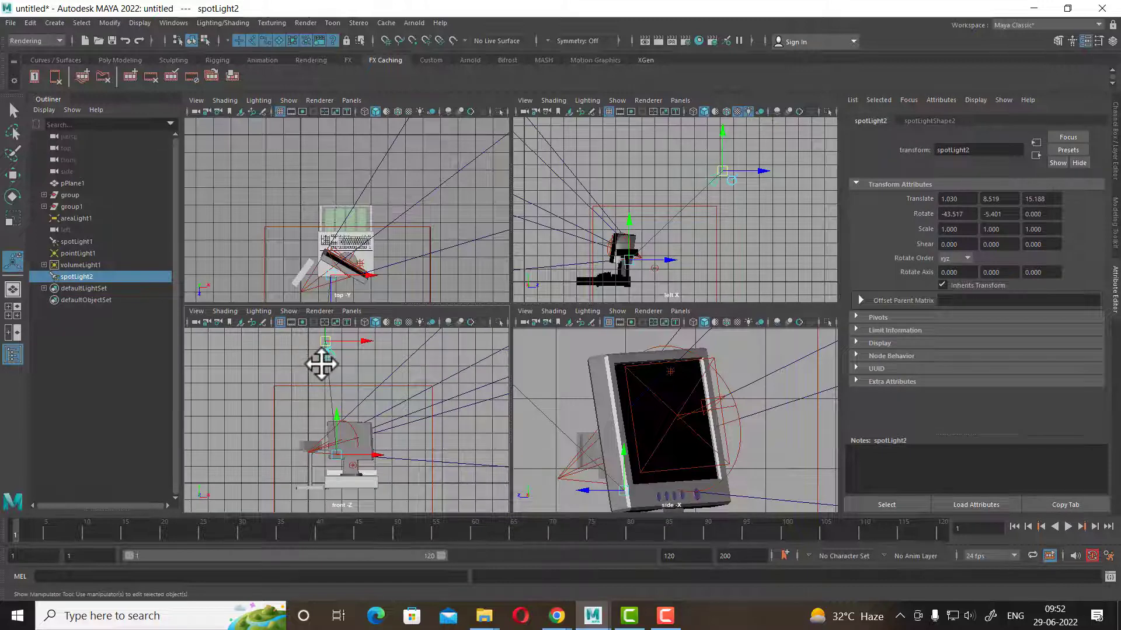
pyautogui.press('w')
pyautogui.click(225, 25)
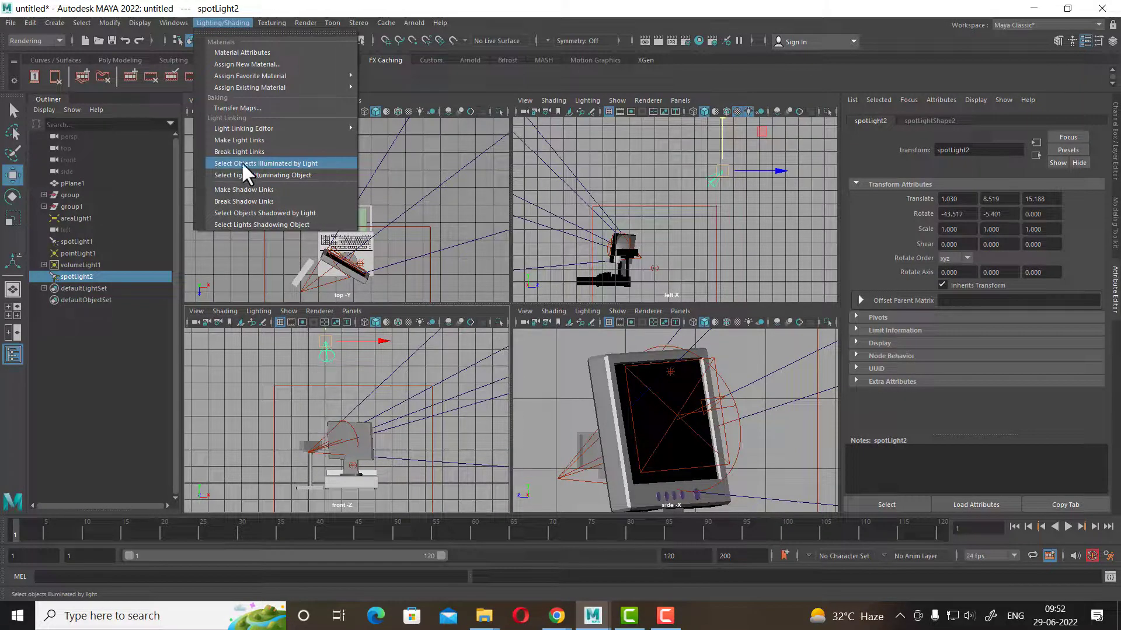
# - Select the objects illuminated by spotLight2, then clear the selection
pyautogui.click(295, 164)
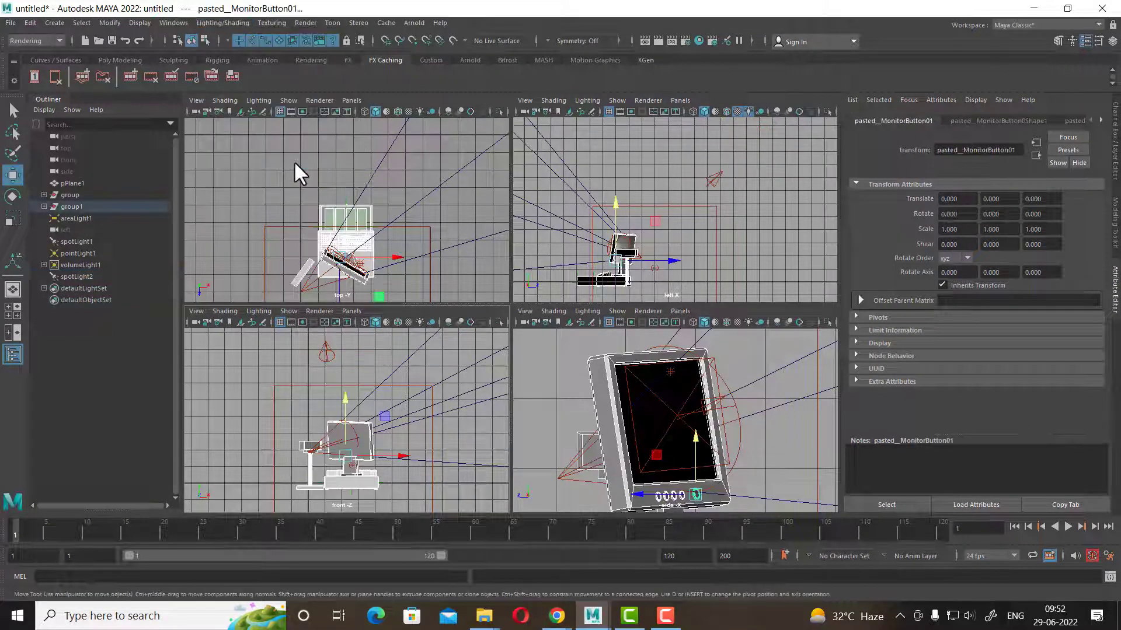
pyautogui.click(716, 176)
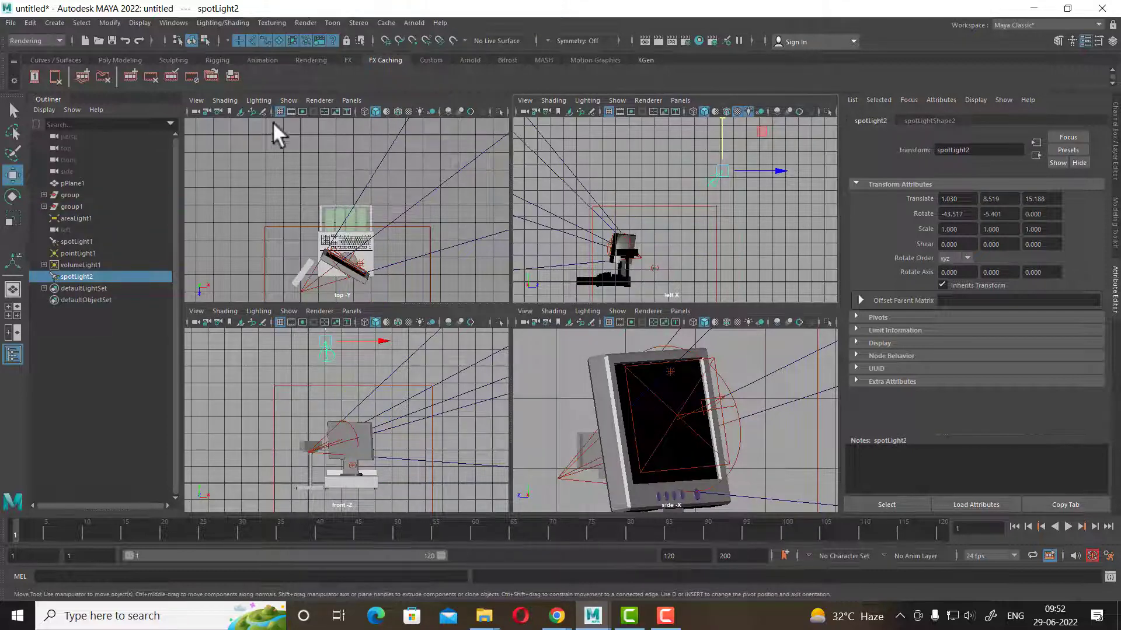
pyautogui.click(383, 168)
# - Select the lights illuminating the cube beside the monitor: spotLight1, pointLight1, volumeLight1, spotLight2
pyautogui.click(219, 24)
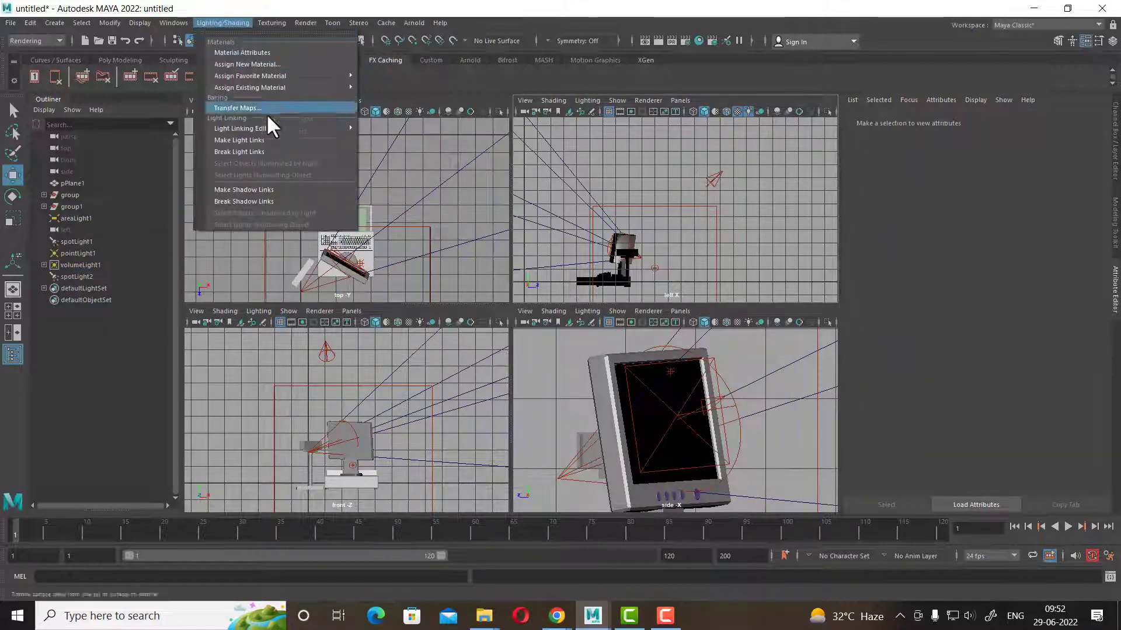
pyautogui.click(632, 238)
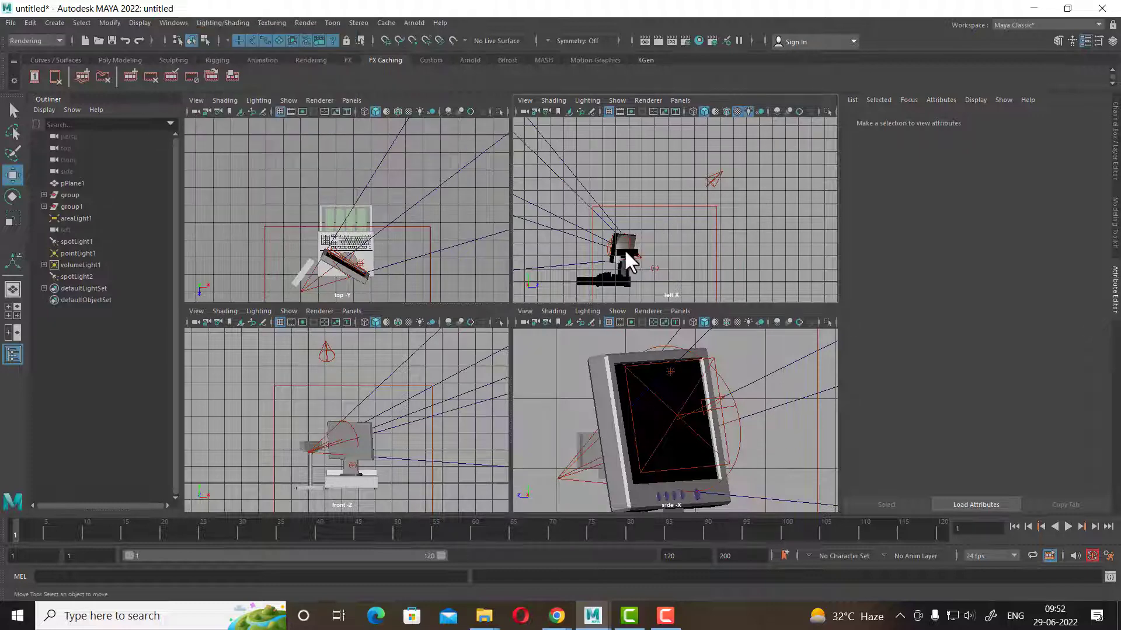
pyautogui.click(213, 23)
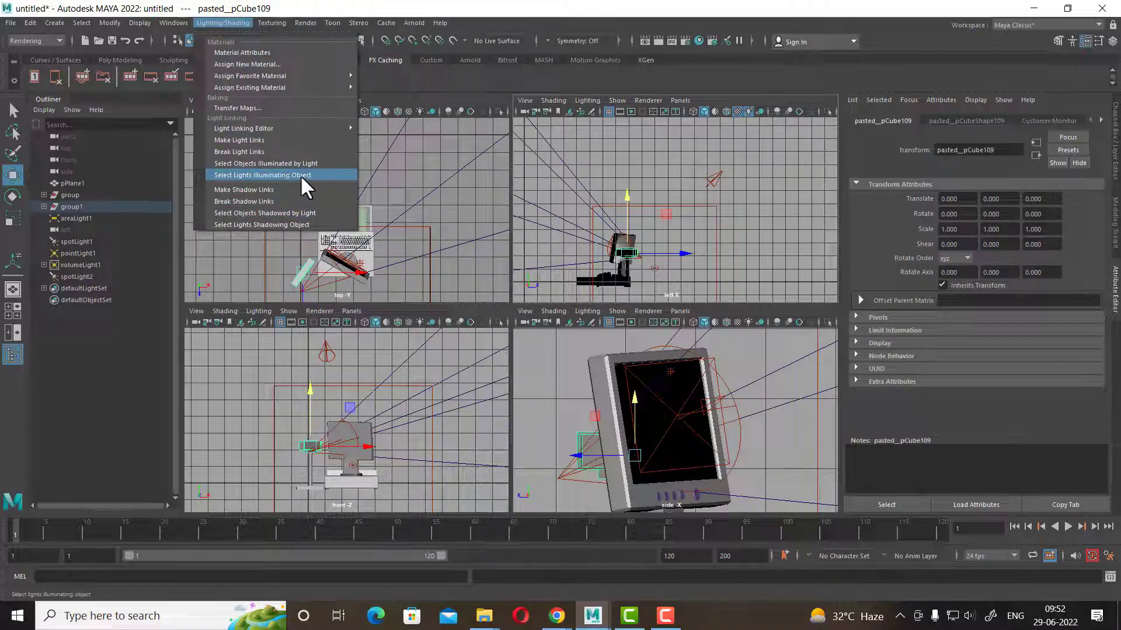
pyautogui.click(283, 175)
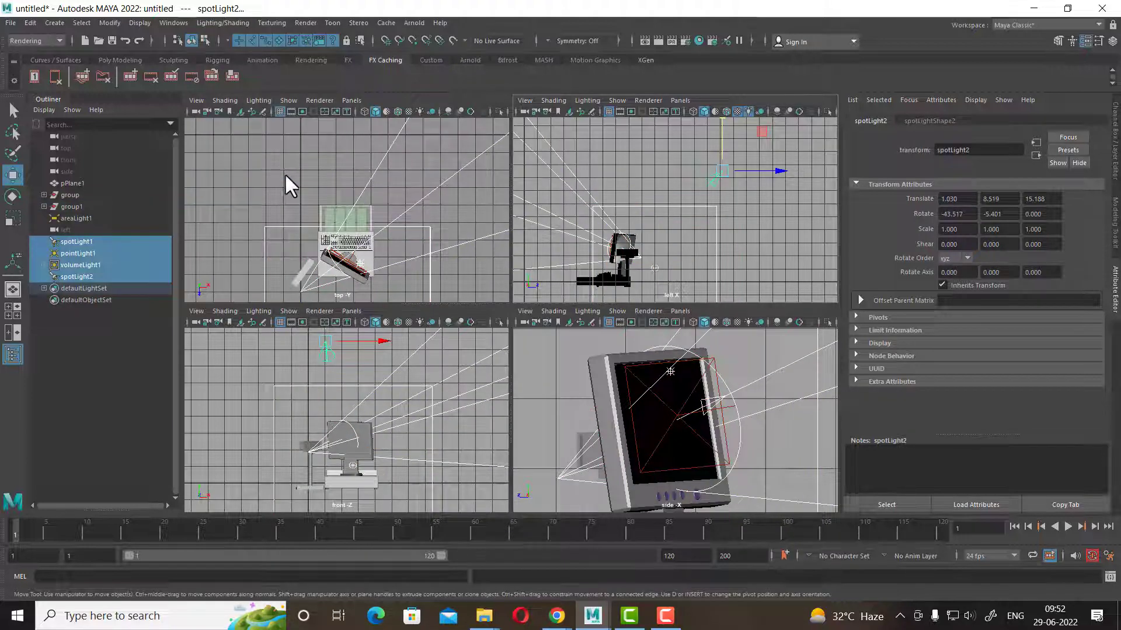
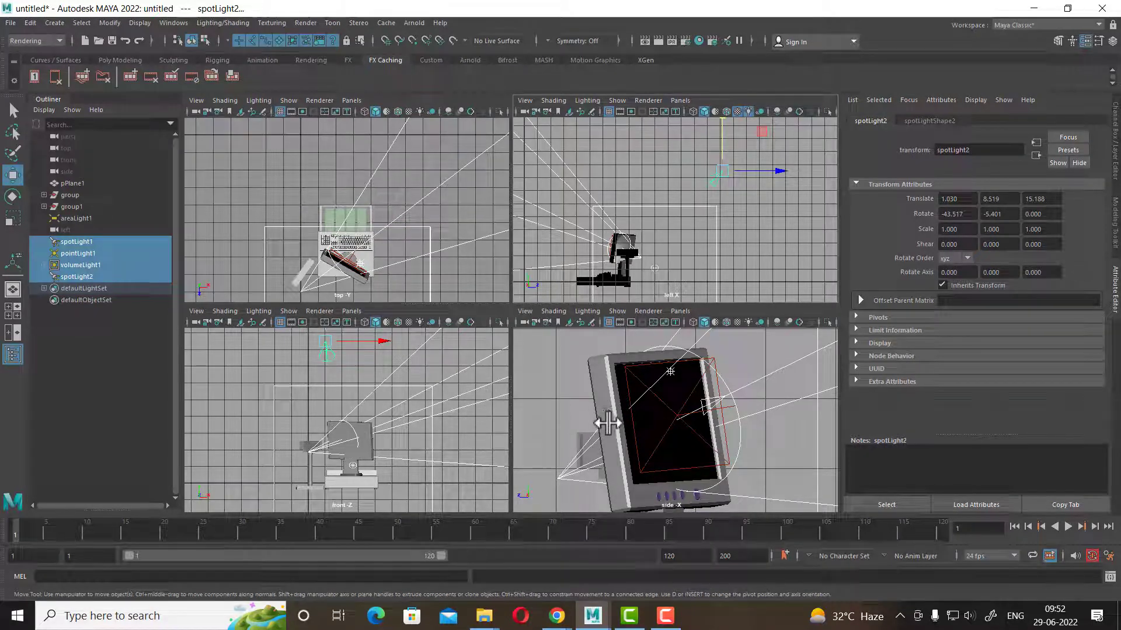
# - Switch the locked orthographic panel to the persp camera using the hotbox
pyautogui.keyDown('alt'); pyautogui.moveTo(604, 426); pyautogui.dragTo(614, 429); pyautogui.keyUp('alt')
pyautogui.press('space')
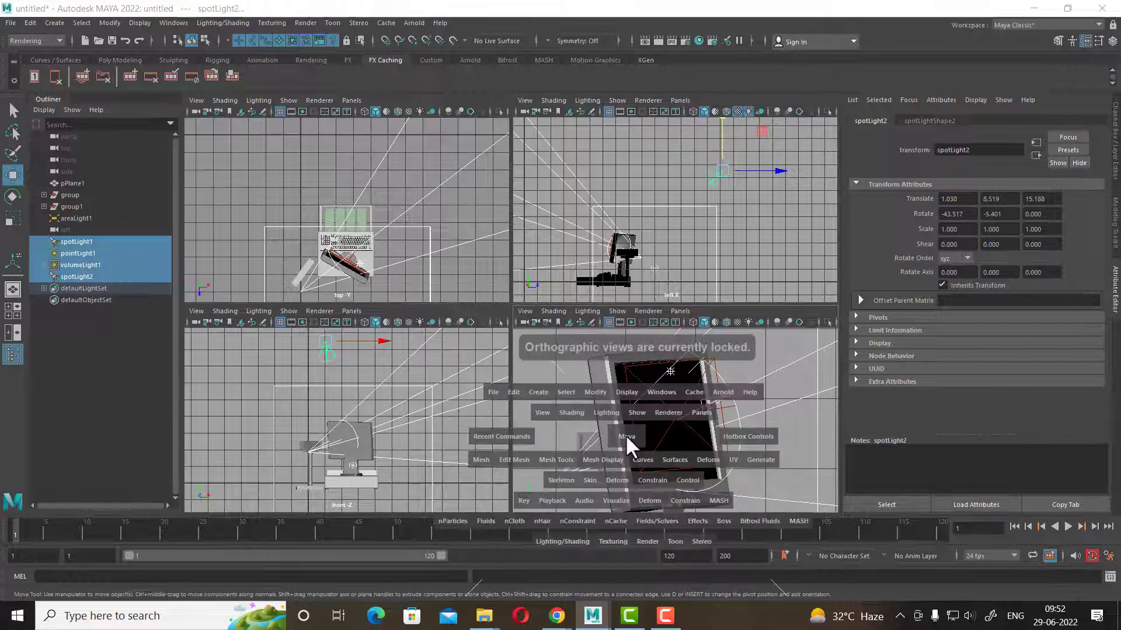
pyautogui.click(624, 400)
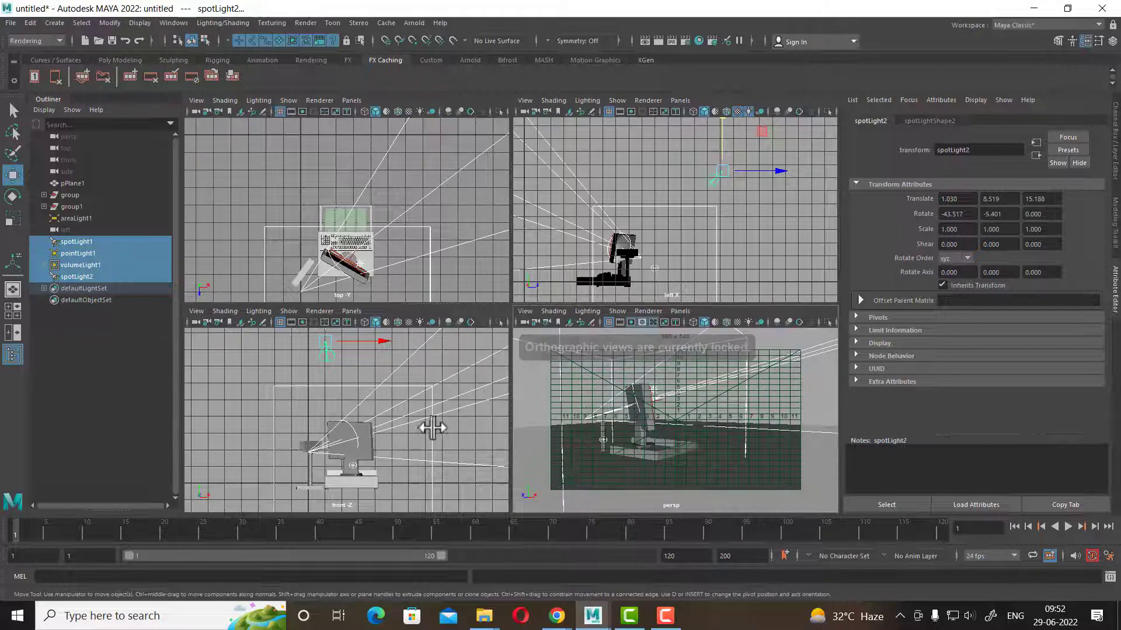
# - Select the objects illuminated by spotLight2 and zoom the front view onto the monitor
pyautogui.click(352, 357)
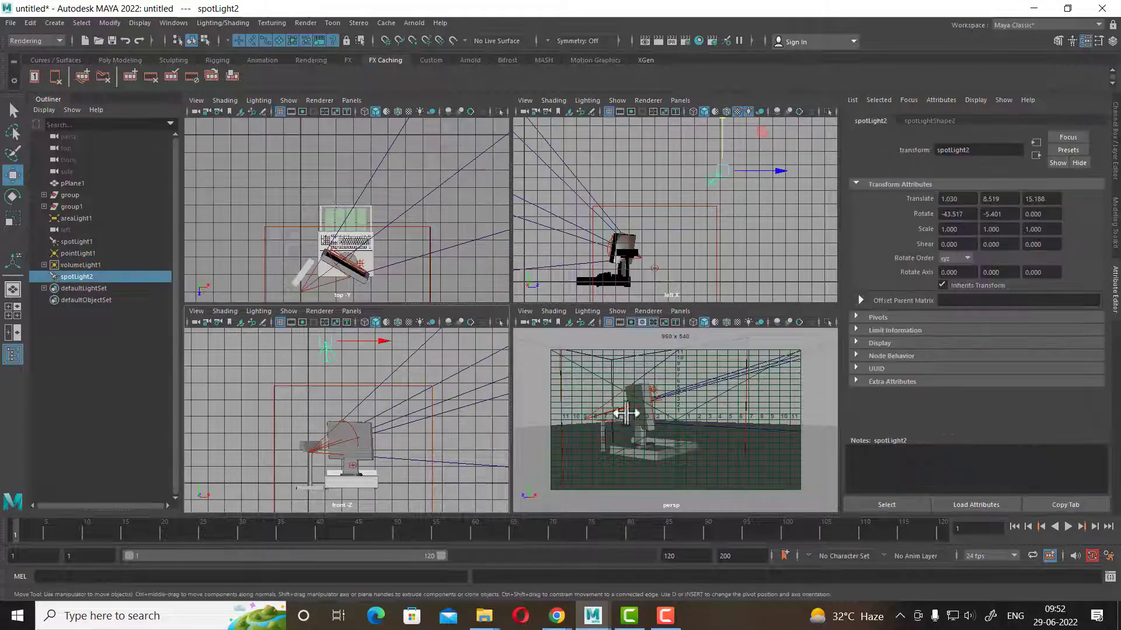
pyautogui.click(209, 22)
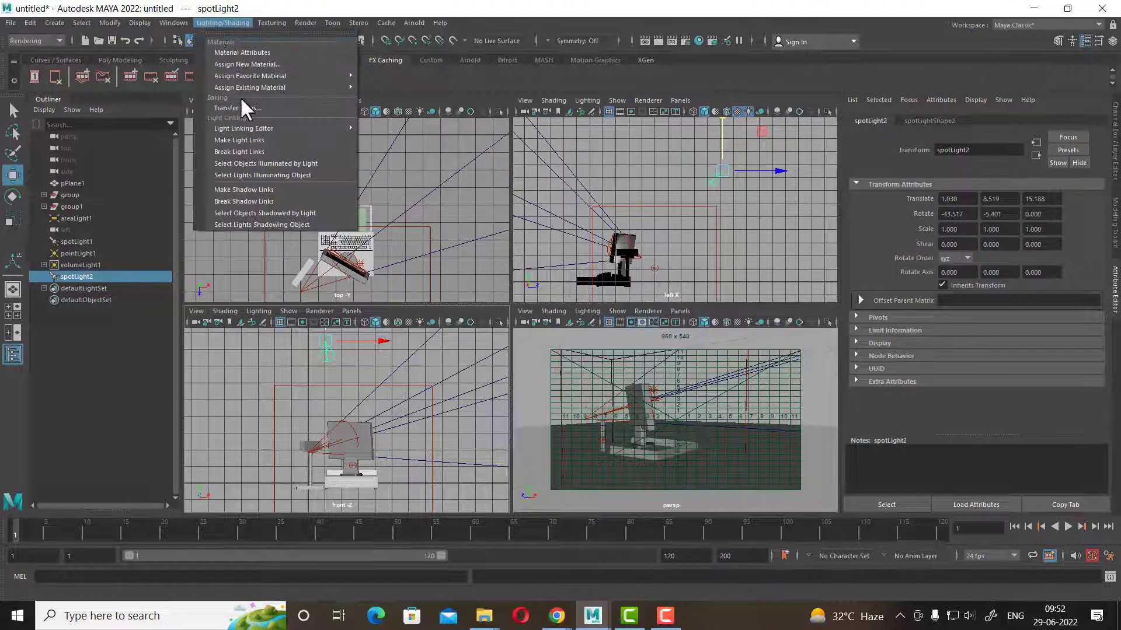
pyautogui.click(295, 163)
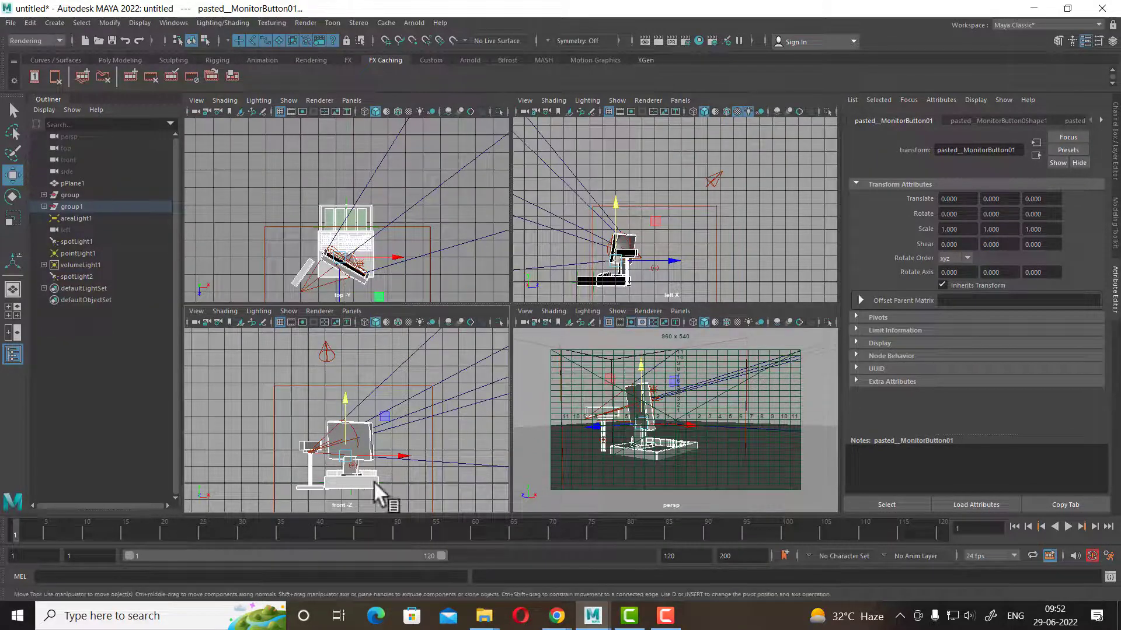
pyautogui.scroll(2, 347, 450)
pyautogui.keyDown('alt'); pyautogui.moveTo(348, 450); pyautogui.dragTo(387, 375, button='middle'); pyautogui.keyUp('alt')
pyautogui.scroll(2, 398, 425)
pyautogui.scroll(2, 359, 433)
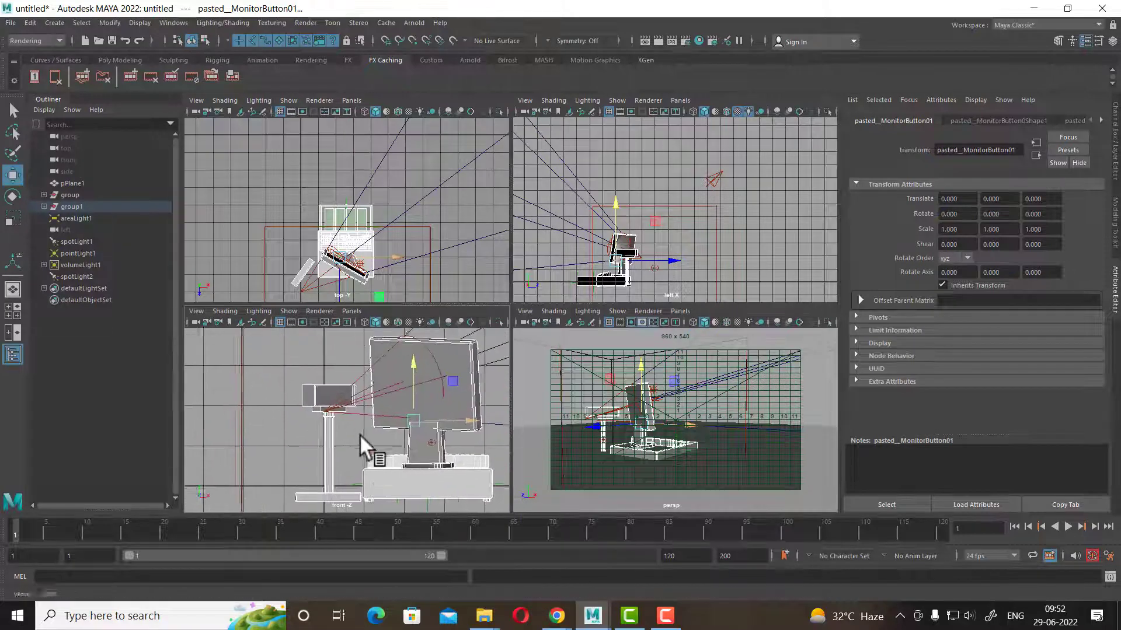
pyautogui.scroll(1, 359, 433)
# - Clear the selection, test-render the frame in Maya Software, and close Render View
pyautogui.click(803, 397)
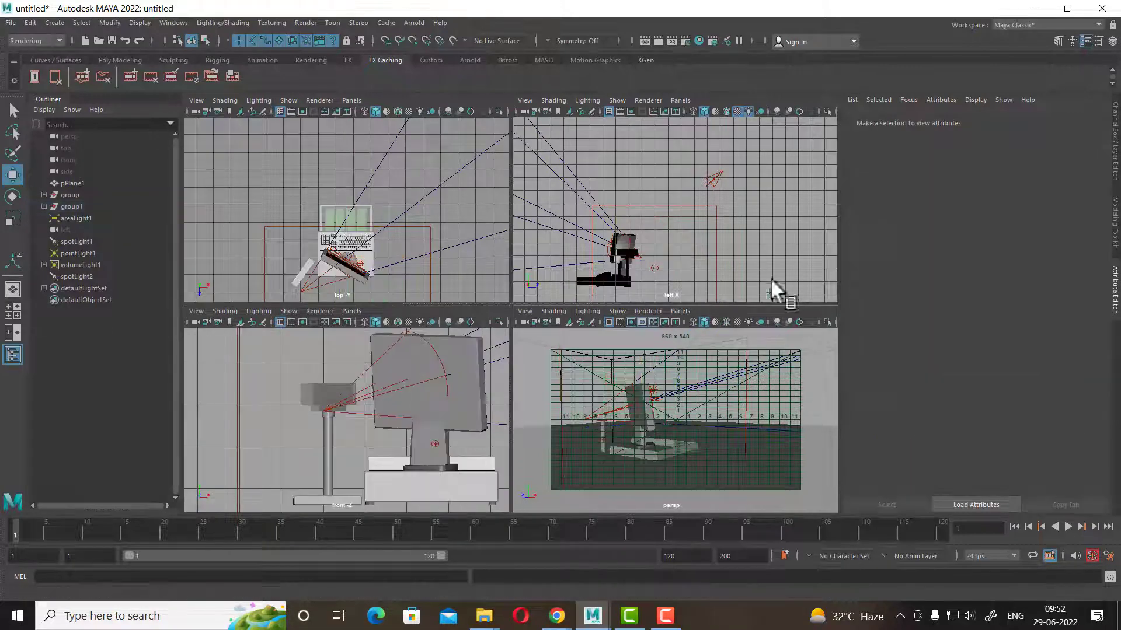
pyautogui.click(660, 41)
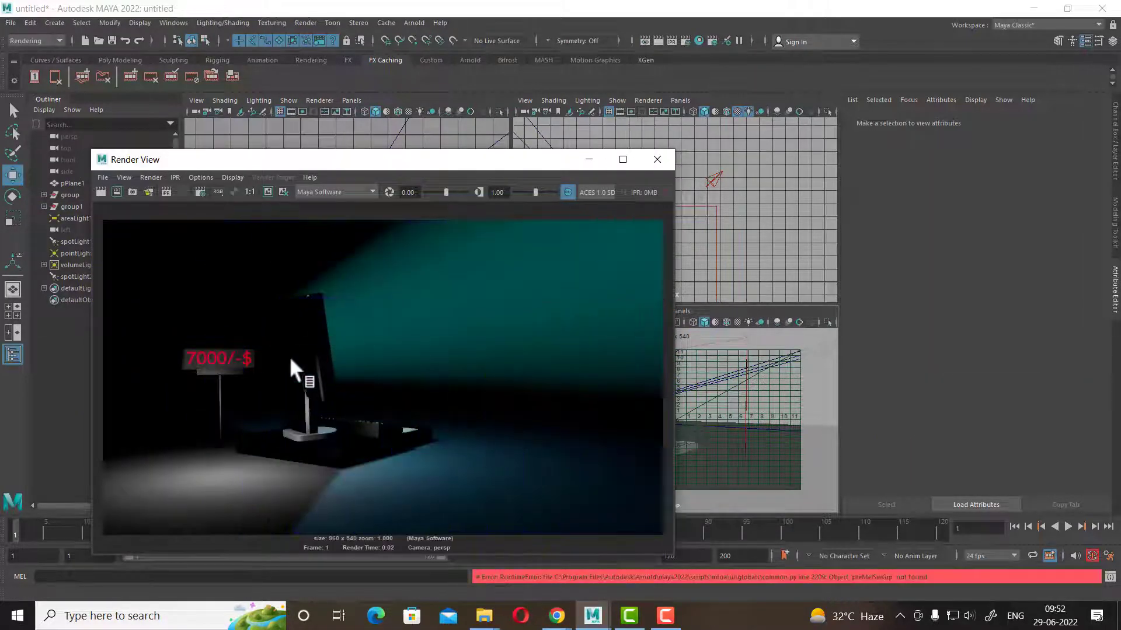
pyautogui.click(656, 160)
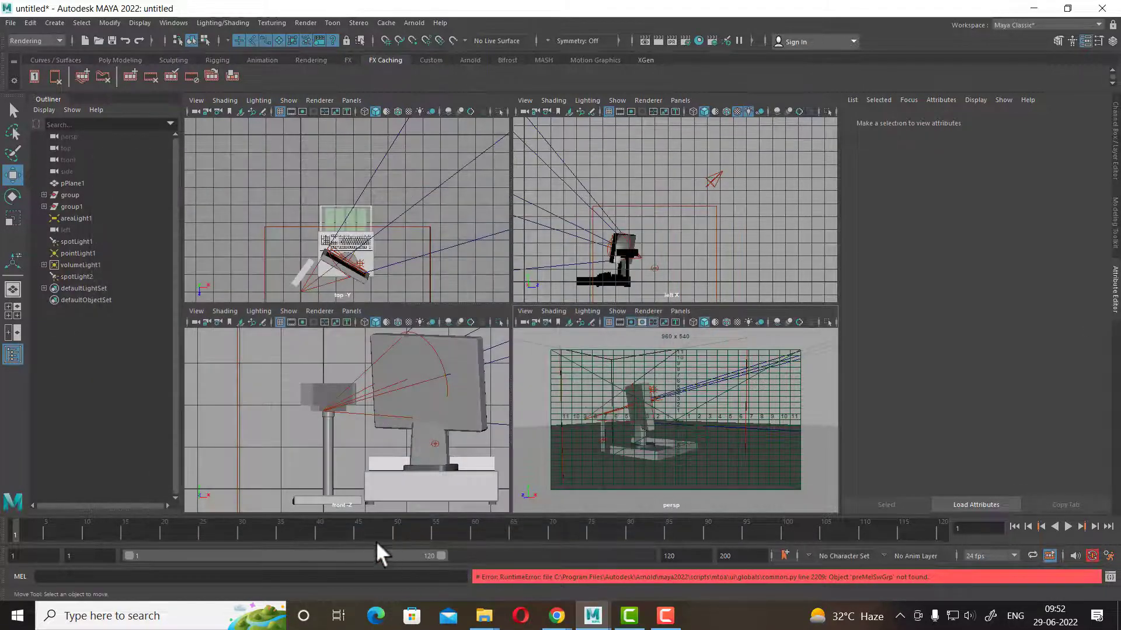
# - Select the price sign board and inspect the texture in its material
pyautogui.click(325, 399)
pyautogui.rightClick(323, 392)
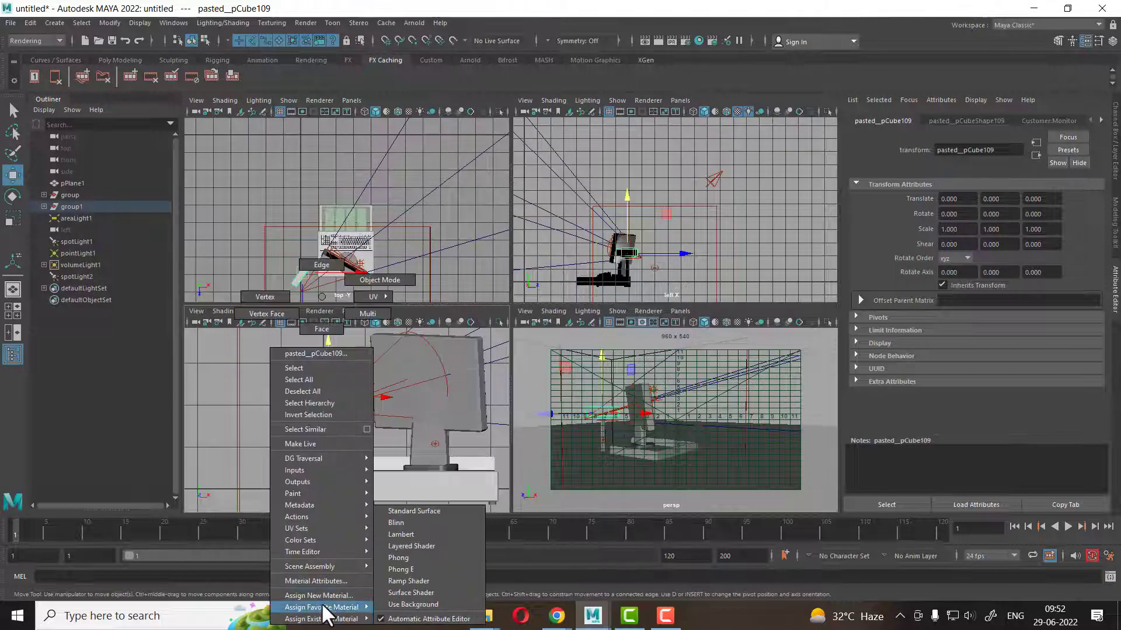
pyautogui.click(325, 577)
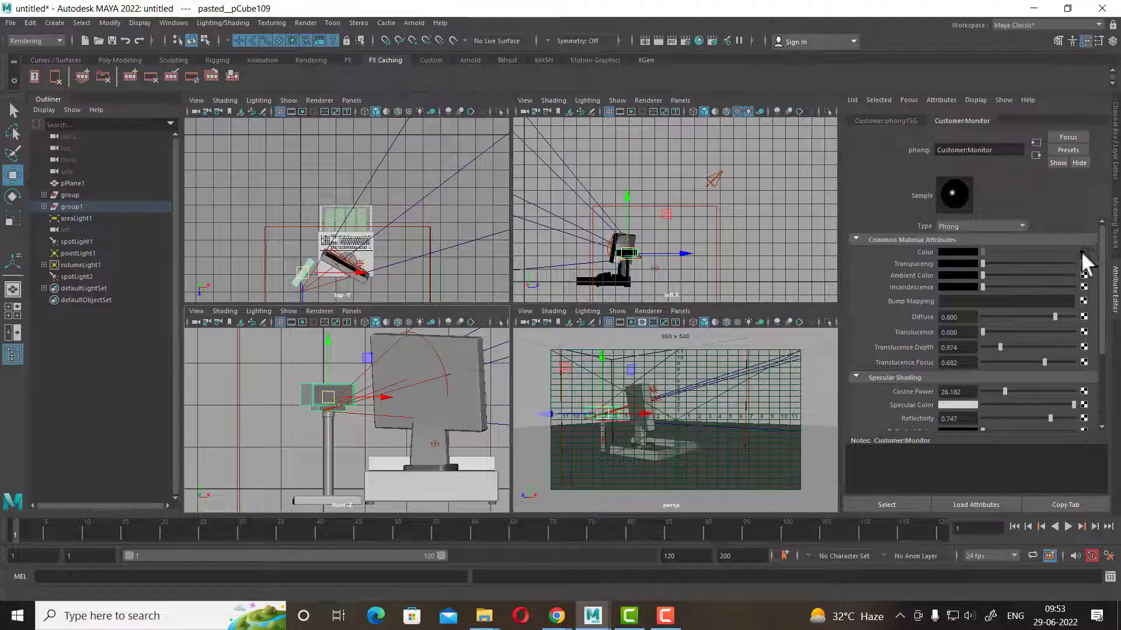
pyautogui.click(1081, 250)
pyautogui.scroll(5, 327, 429)
pyautogui.scroll(2, 391, 500)
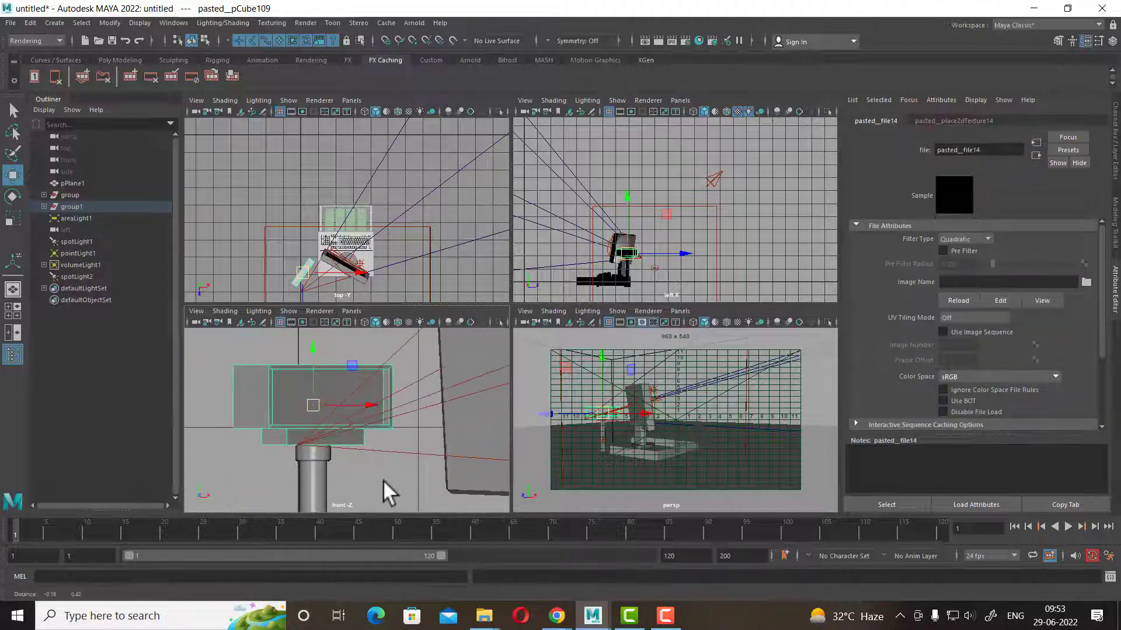
# - Open pasted_blinn24 on the sign's front face and select the existing Bill.png path
pyautogui.rightClick(285, 374)
pyautogui.click(303, 328)
pyautogui.click(298, 395)
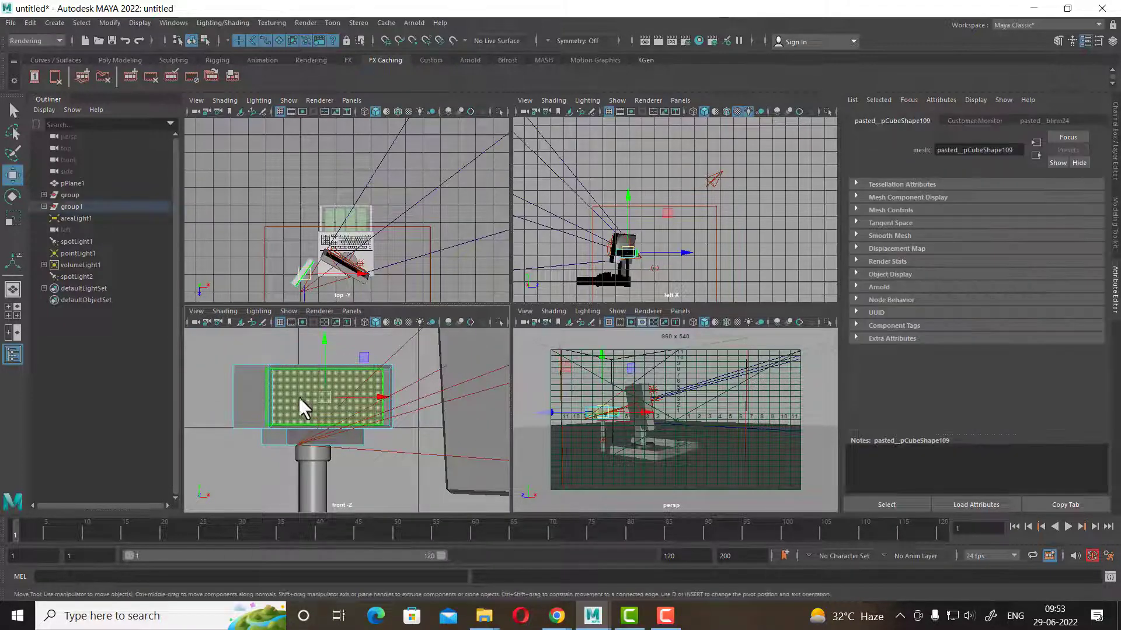
pyautogui.rightClick(302, 390)
pyautogui.click(312, 582)
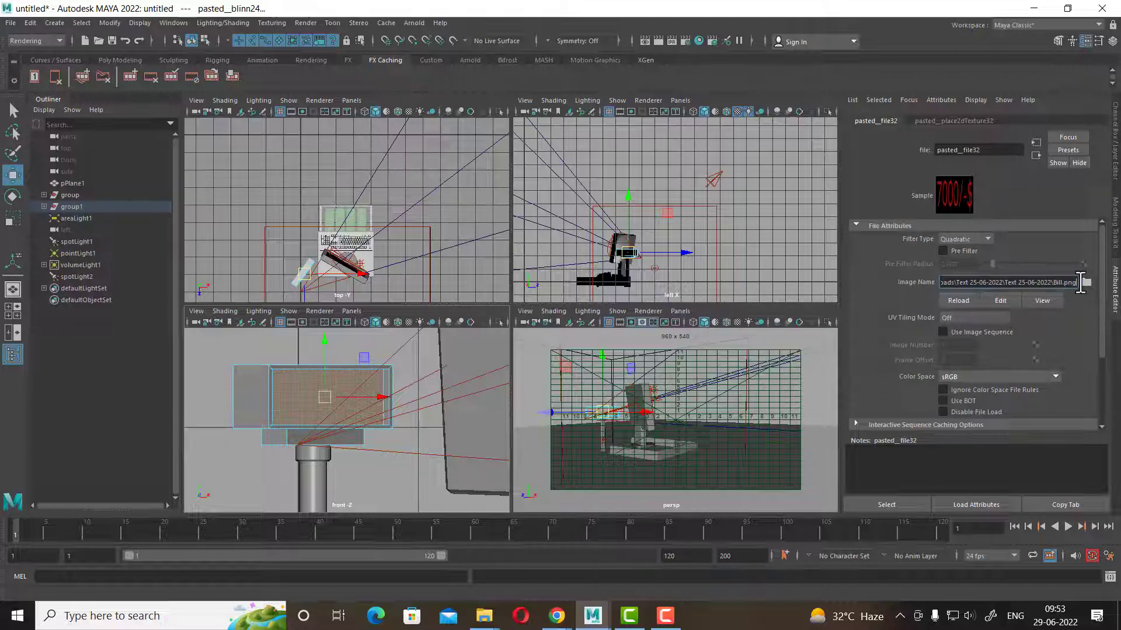
pyautogui.moveTo(1080, 282); pyautogui.dragTo(892, 277)
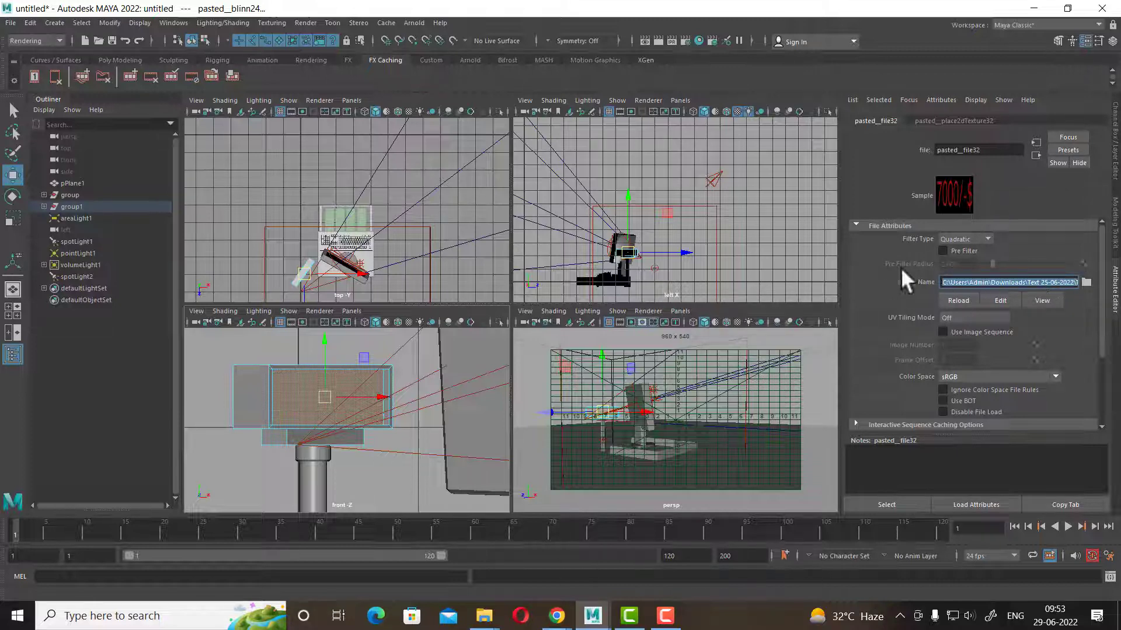
# - Map a new File node on pasted_blinn24 with Bill.png as the image
pyautogui.click(1035, 155)
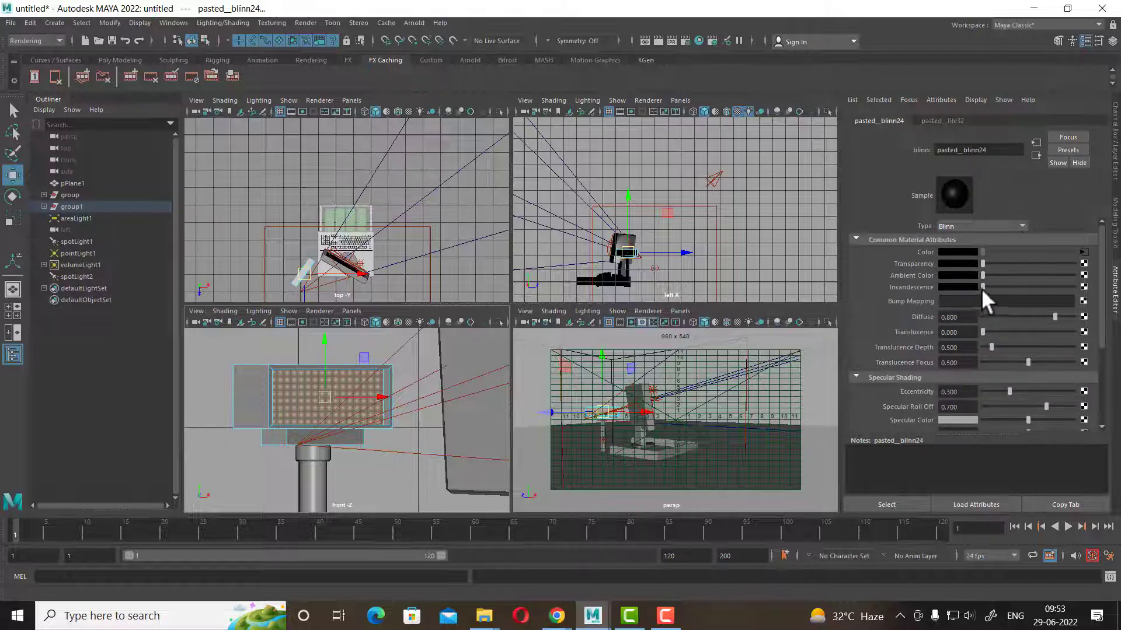
pyautogui.click(1084, 287)
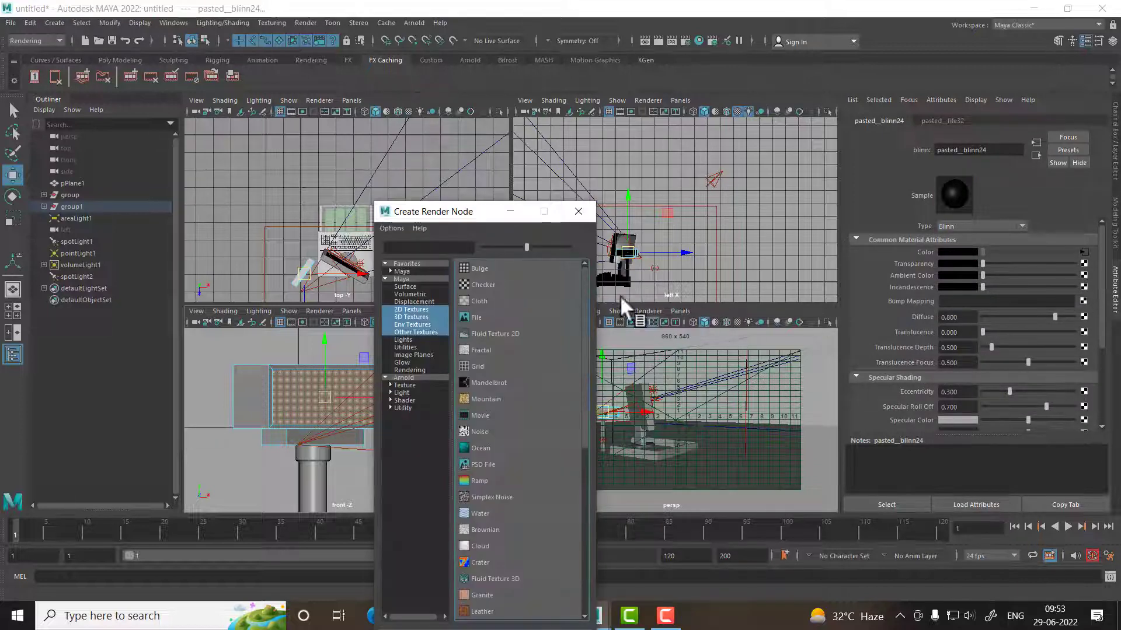
pyautogui.click(495, 317)
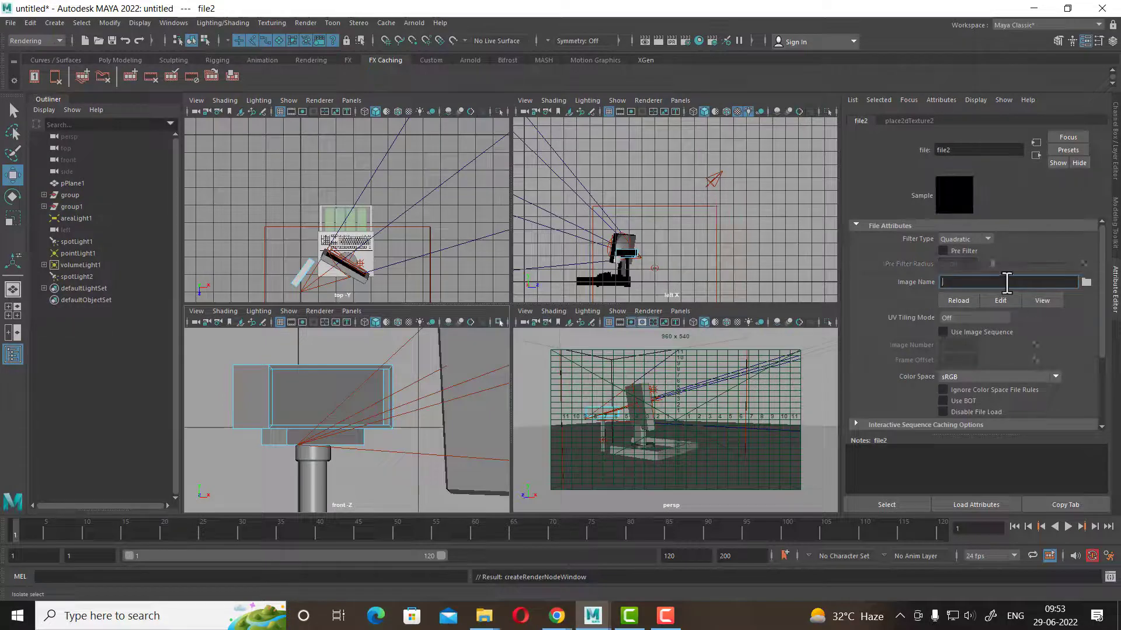
pyautogui.hotkey('ctrl', 'v')
pyautogui.press('Return')
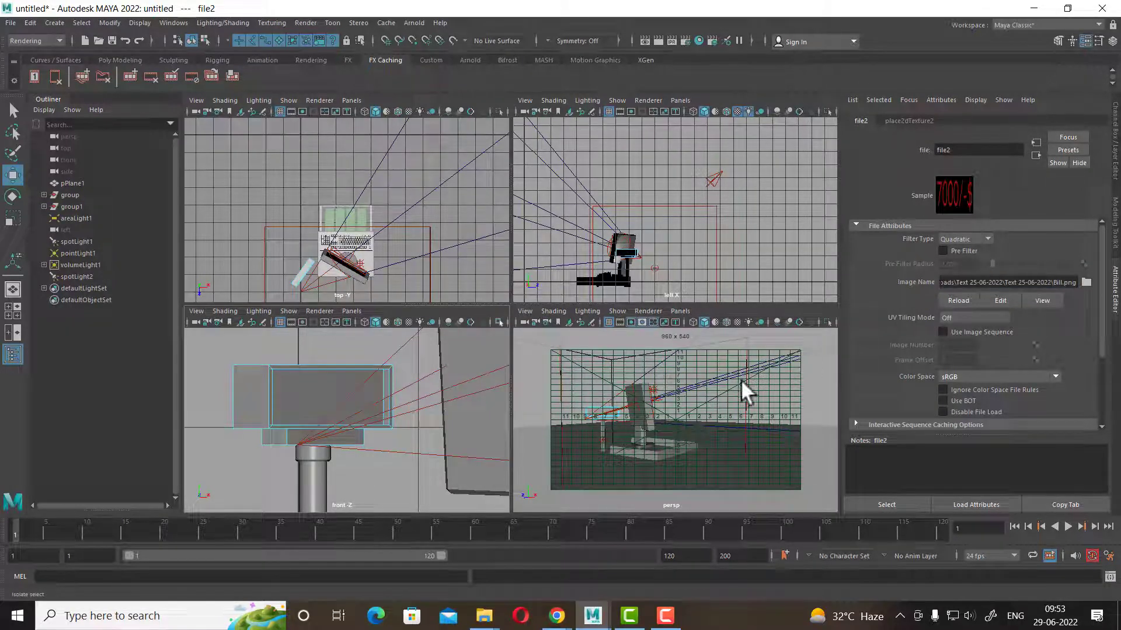
# - Deselect and re-render the scene to show the textured 7000/-$ sign
pyautogui.click(741, 379)
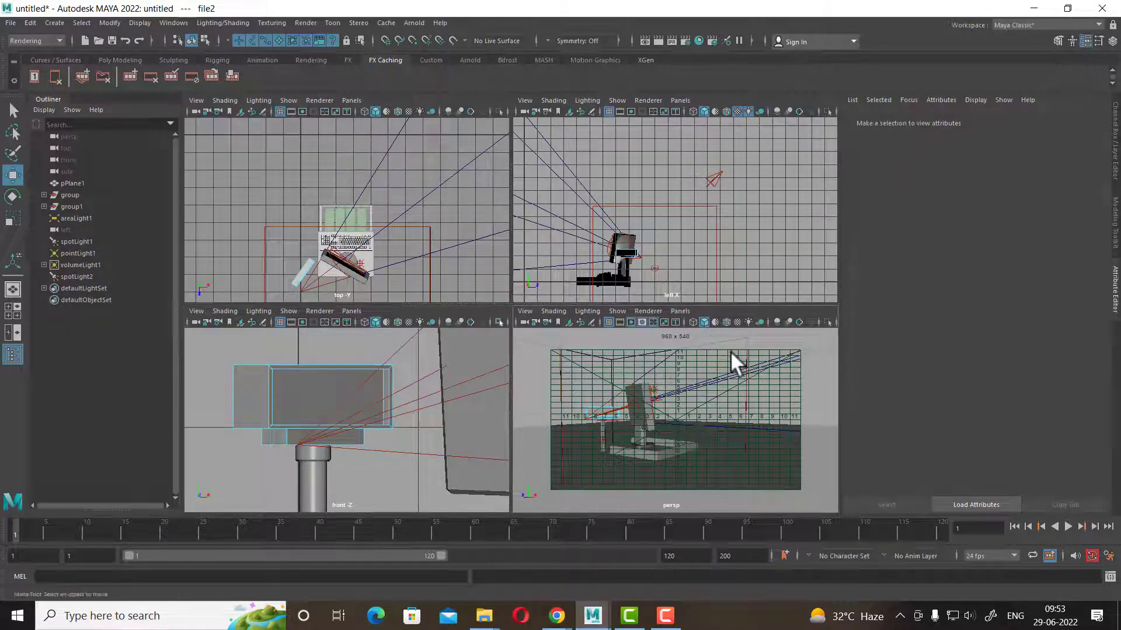
pyautogui.click(646, 41)
pyautogui.click(267, 193)
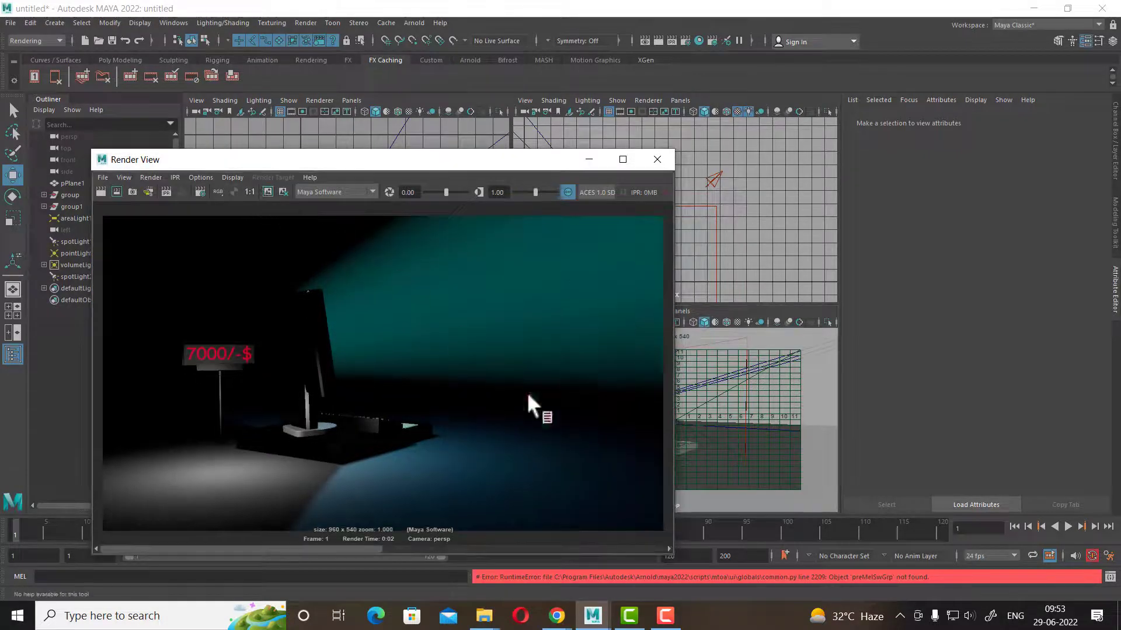
pyautogui.click(100, 193)
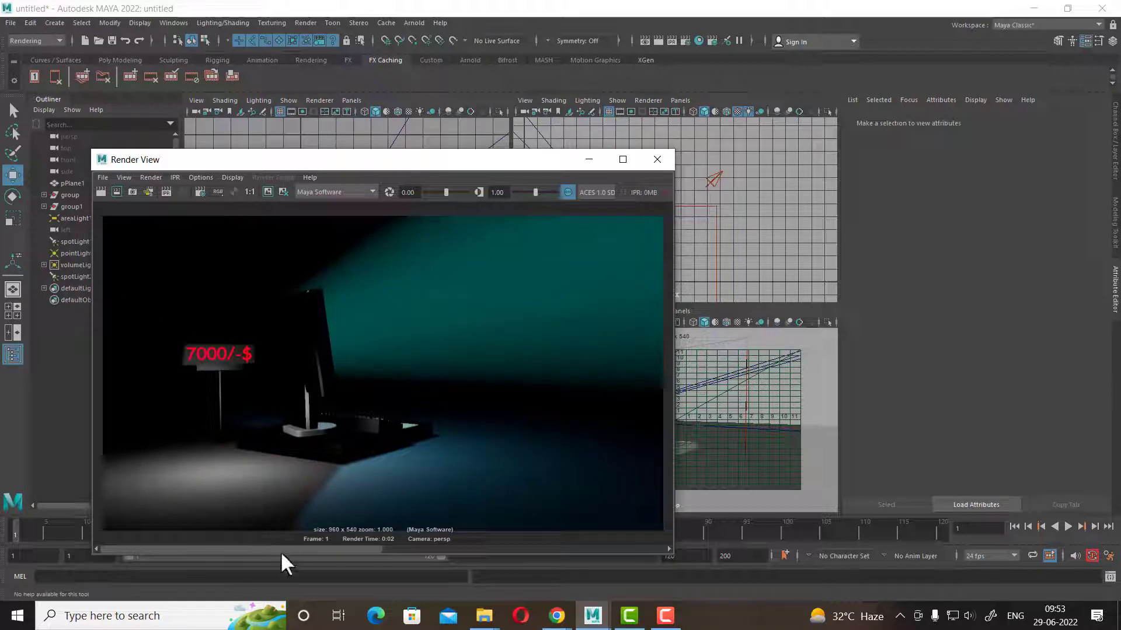
pyautogui.moveTo(286, 547)
pyautogui.mouseDown()
pyautogui.moveTo(470, 545)
pyautogui.moveTo(30, 547)
pyautogui.moveTo(555, 546)
pyautogui.moveTo(138, 569)
pyautogui.moveTo(541, 561)
pyautogui.moveTo(193, 565)
pyautogui.mouseUp()
# - Close the render and open the material attributes of the sign's front face
pyautogui.click(657, 159)
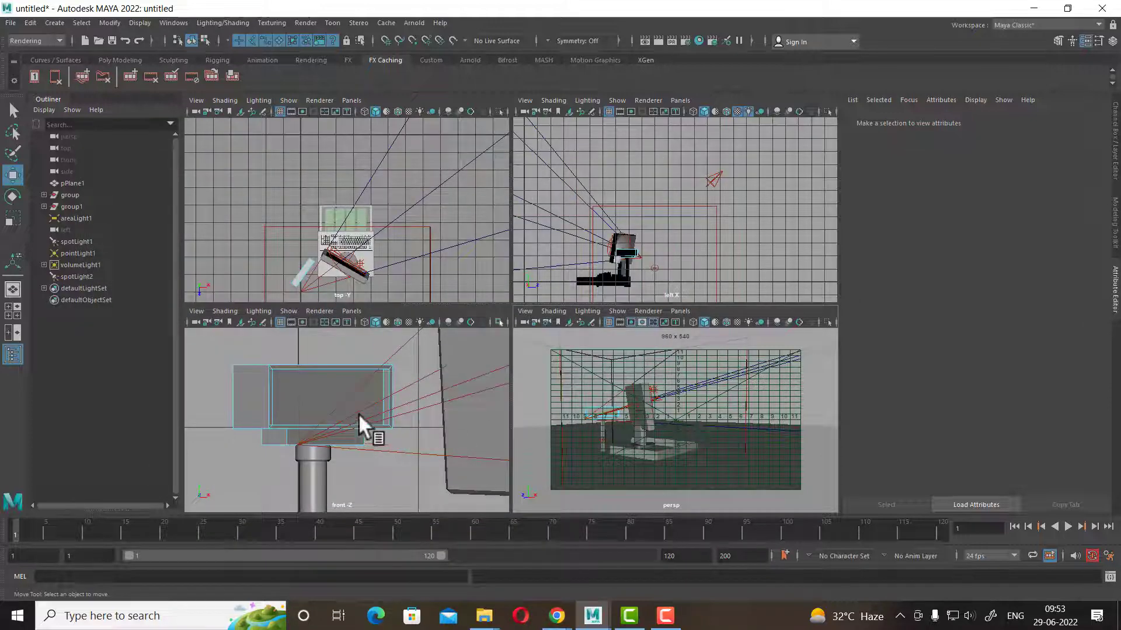
pyautogui.rightClick(303, 380)
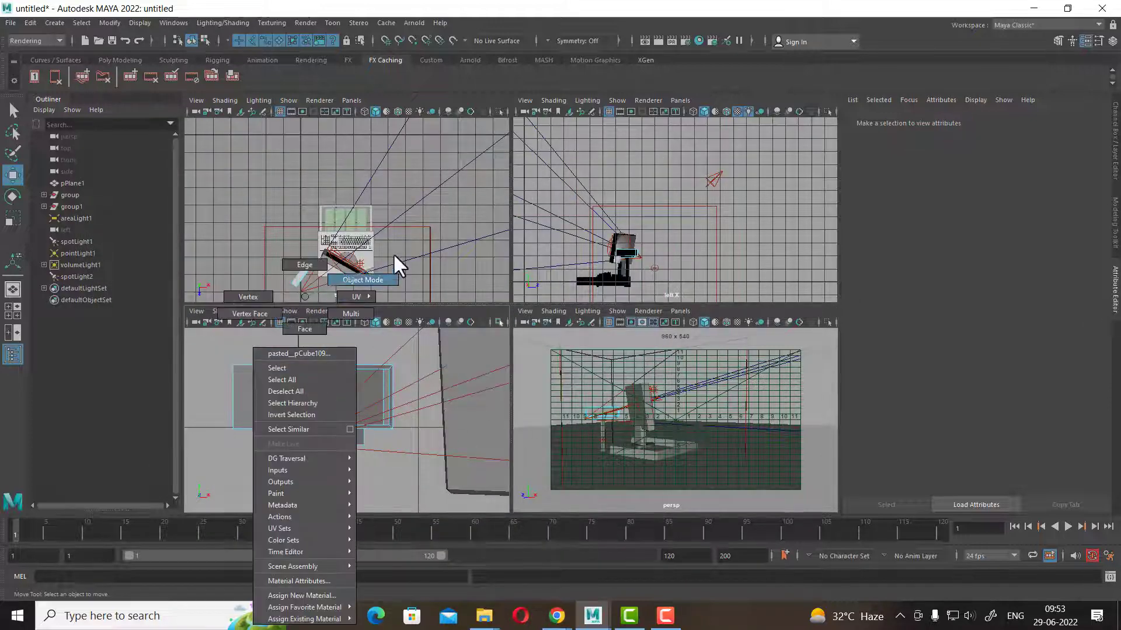
pyautogui.click(307, 397)
pyautogui.rightClick(282, 331)
pyautogui.click(297, 402)
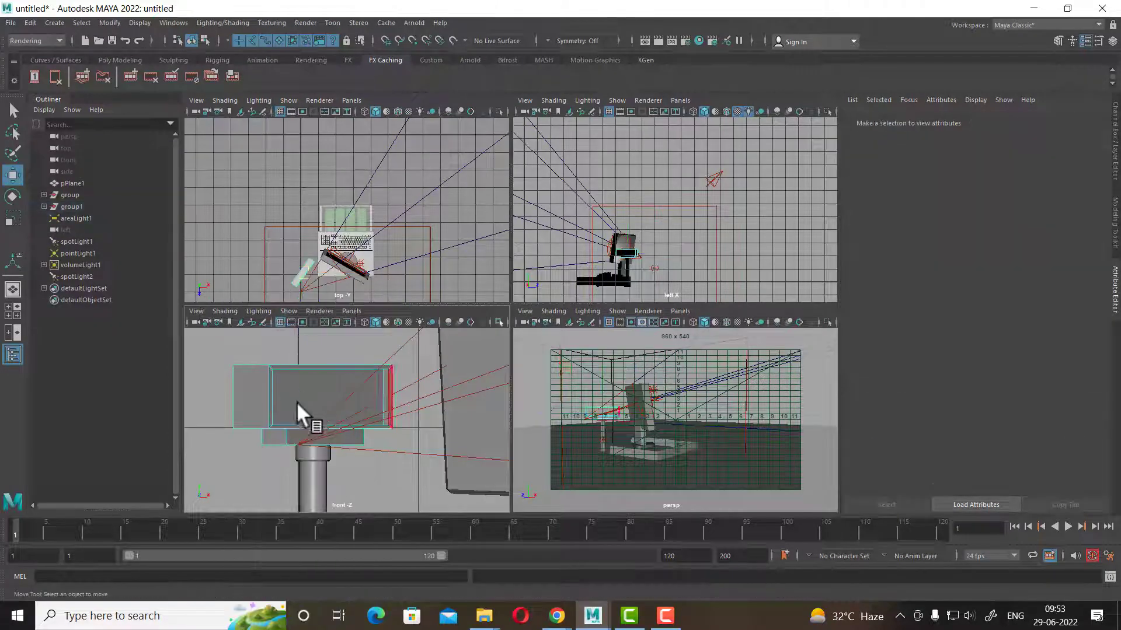
pyautogui.rightClick(306, 392)
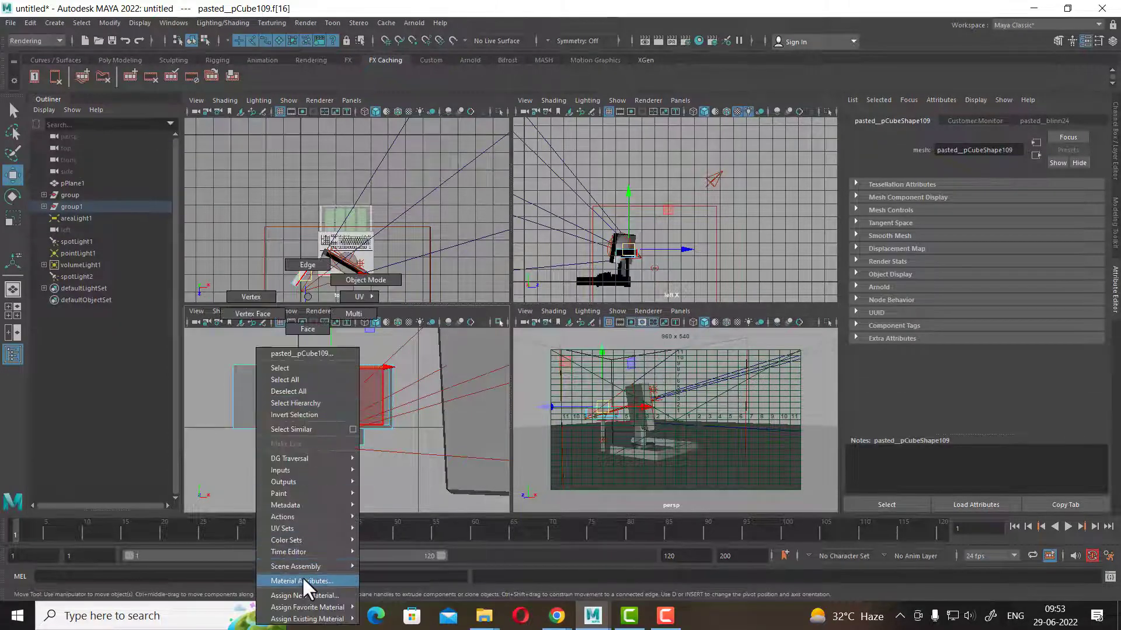
pyautogui.click(303, 578)
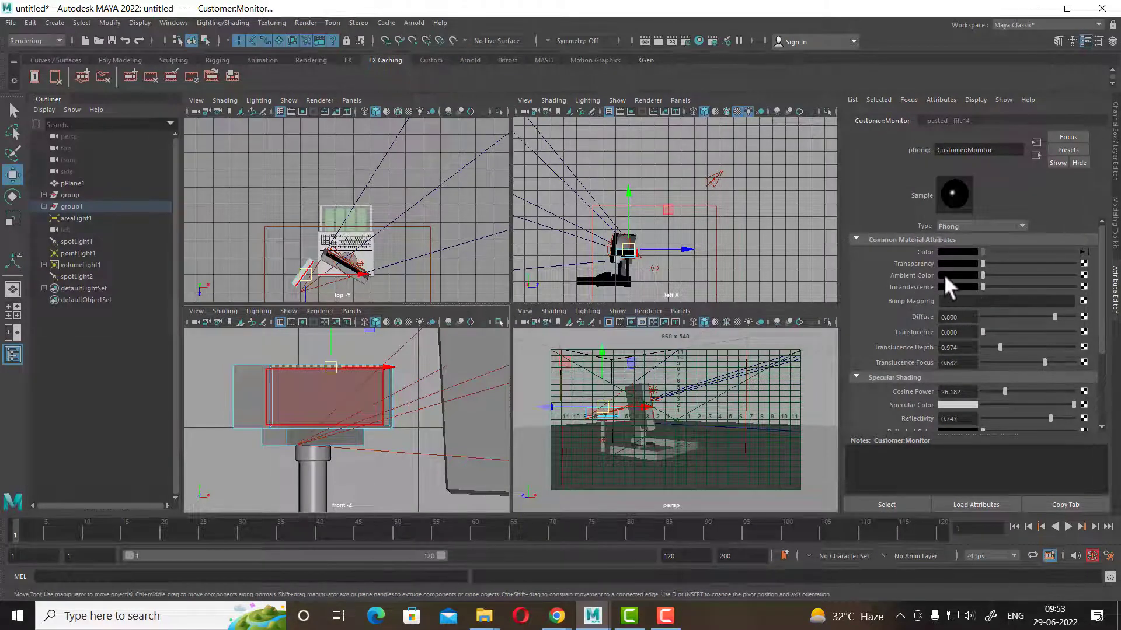
pyautogui.moveTo(366, 394); pyautogui.dragTo(407, 307, button='right')
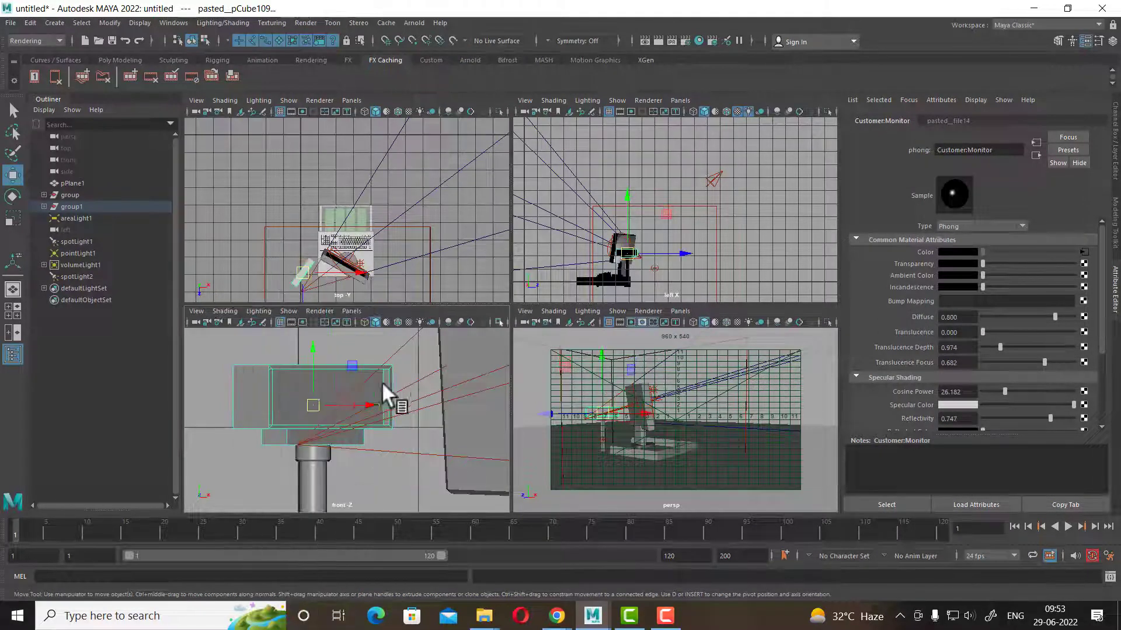
pyautogui.moveTo(299, 318)
pyautogui.mouseDown(button='right')
pyautogui.moveTo(286, 402)
pyautogui.moveTo(298, 579)
pyautogui.mouseUp(button='right')
pyautogui.click(286, 401)
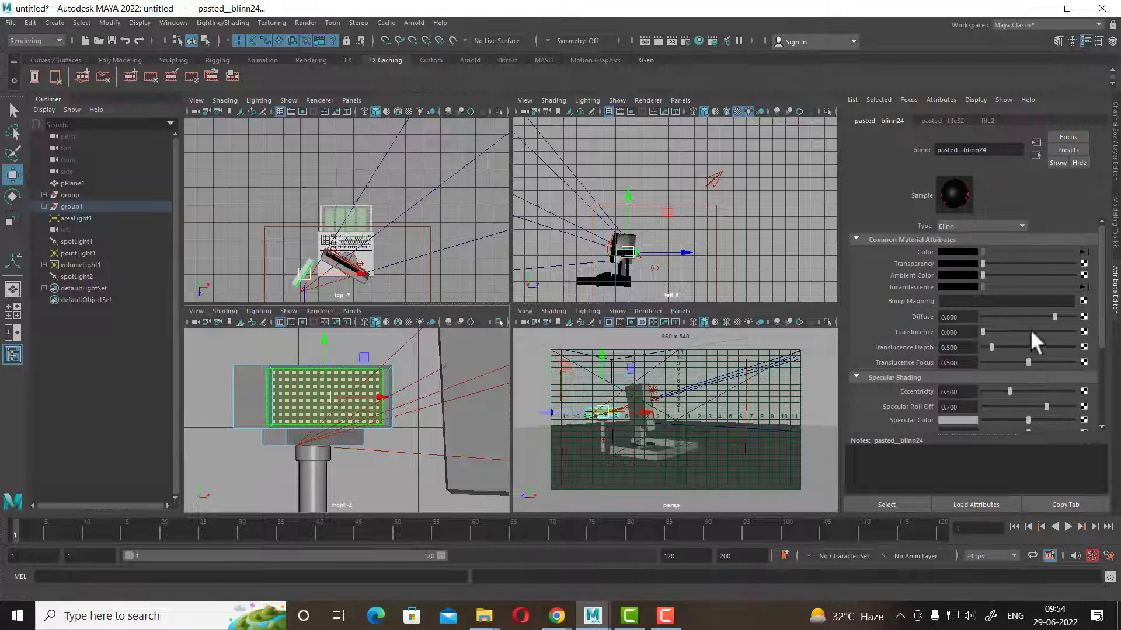
# - Set pasted_blinn24's Special Effects Glow Intensity to 0.117 and render in Maya Software
pyautogui.scroll(-2, 1024, 359)
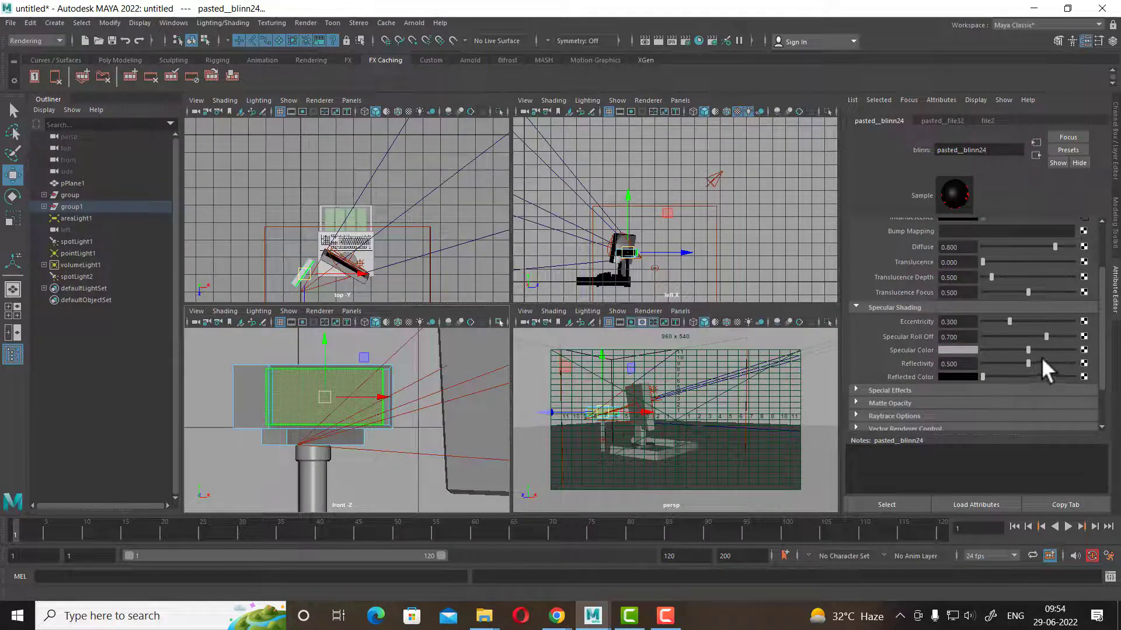
pyautogui.click(932, 390)
pyautogui.scroll(-2, 945, 384)
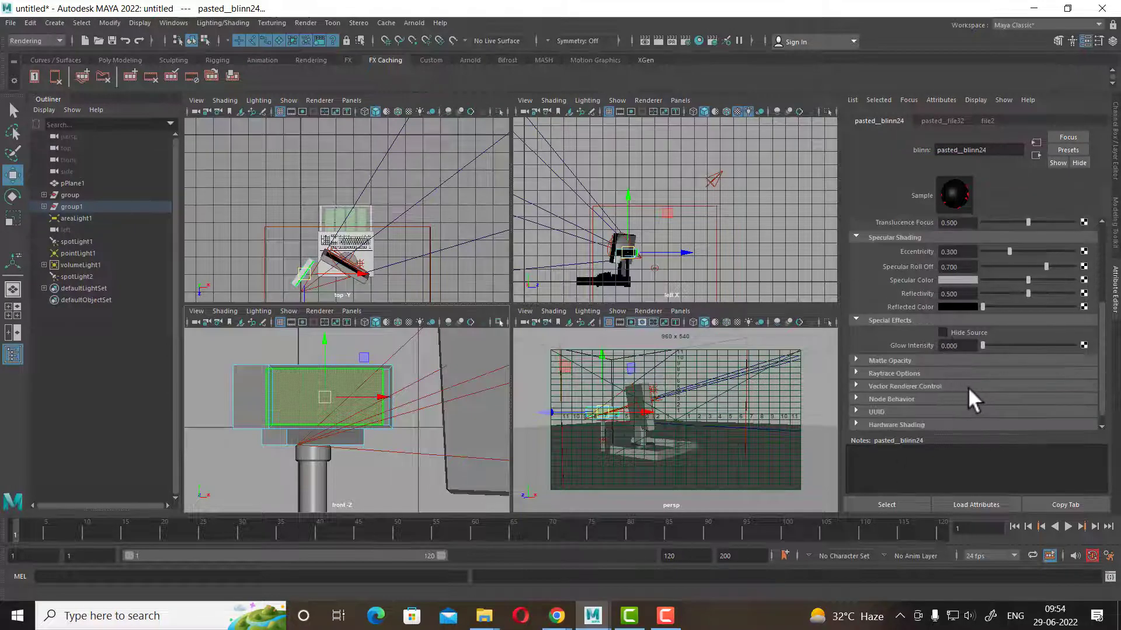
pyautogui.click(750, 380)
pyautogui.click(671, 41)
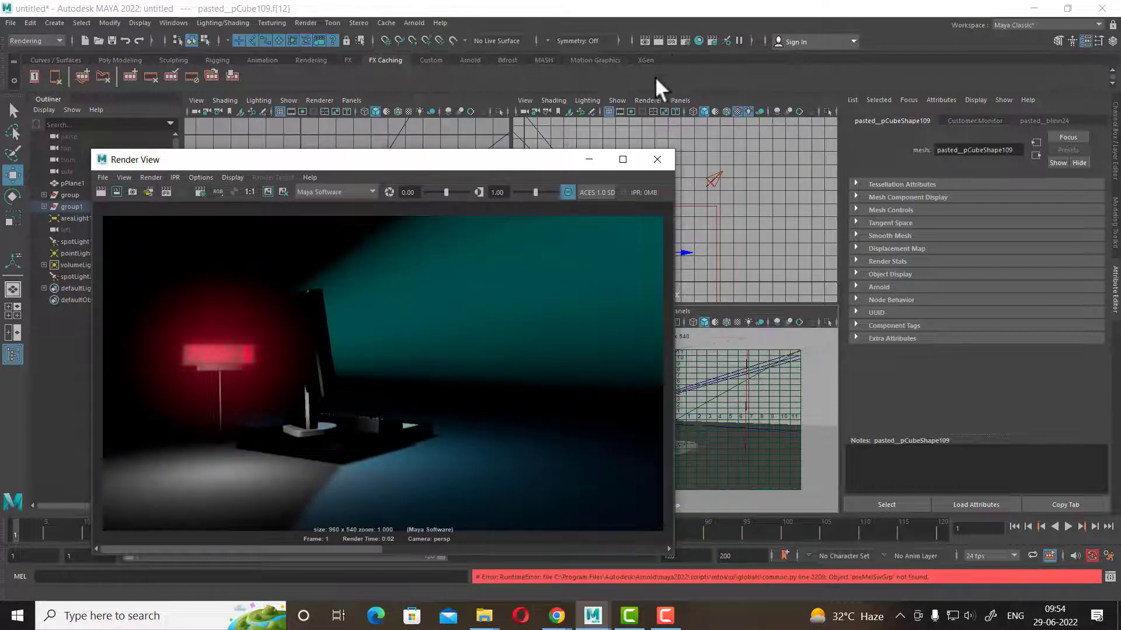
# - Lower the sign's Glow Intensity to 0.032 and test-render the frame
pyautogui.click(669, 161)
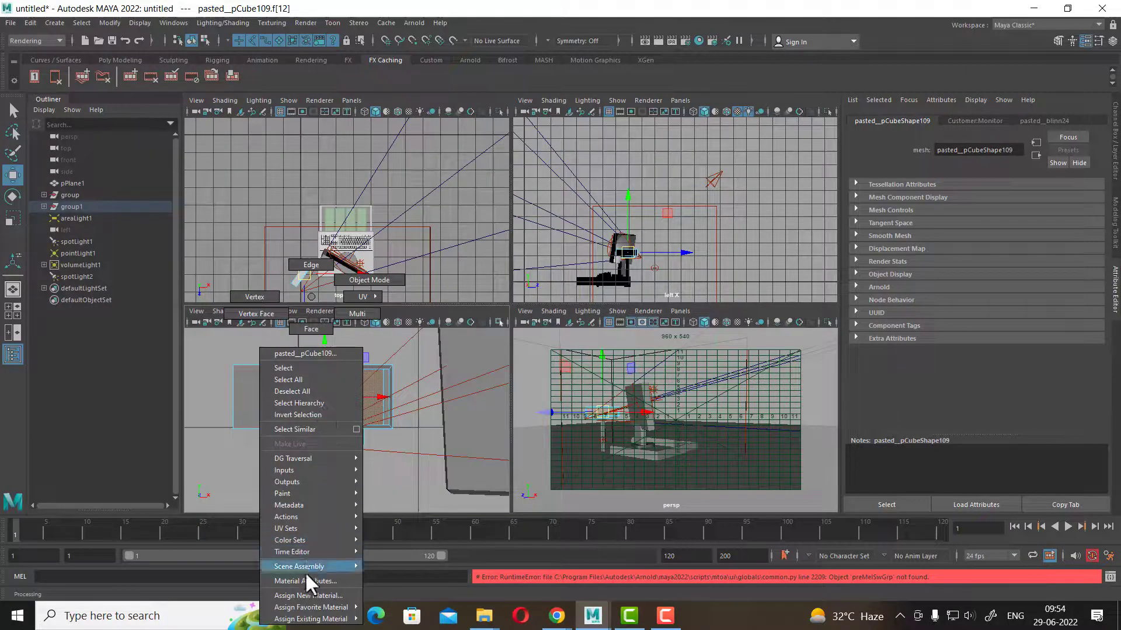
pyautogui.moveTo(309, 395); pyautogui.dragTo(310, 580, button='right')
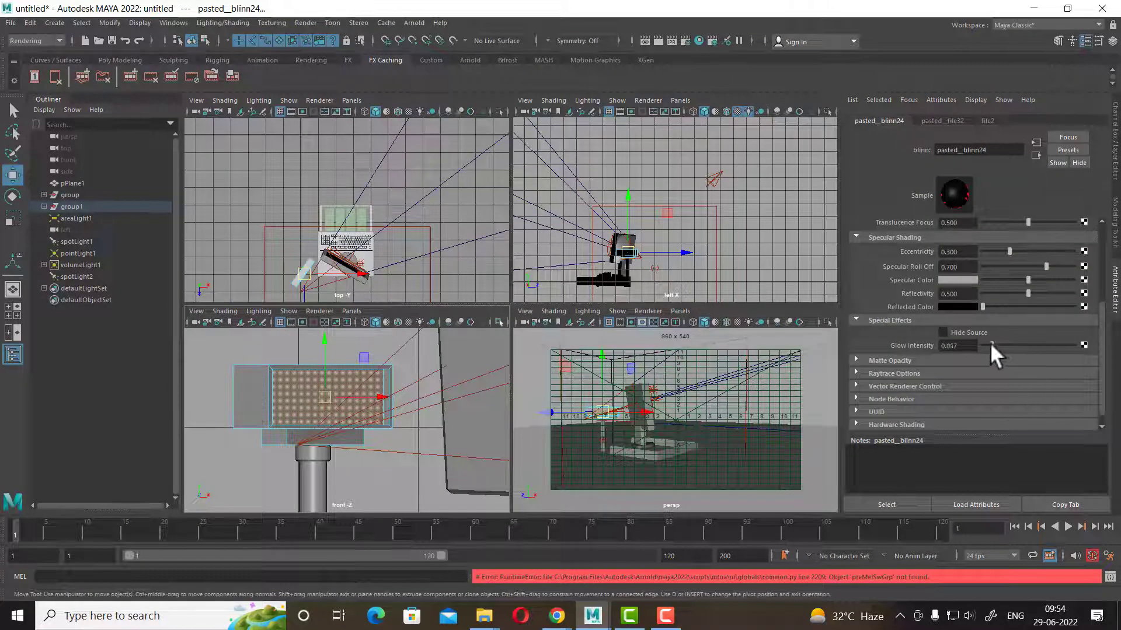
pyautogui.moveTo(991, 345); pyautogui.dragTo(985, 345)
pyautogui.click(776, 398)
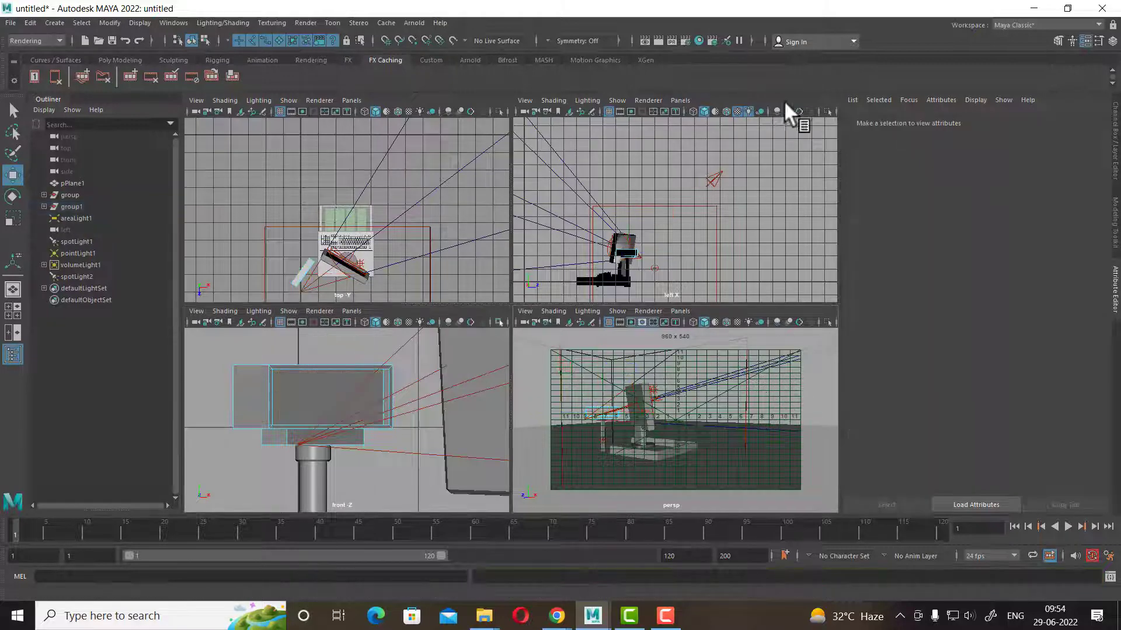
pyautogui.click(658, 41)
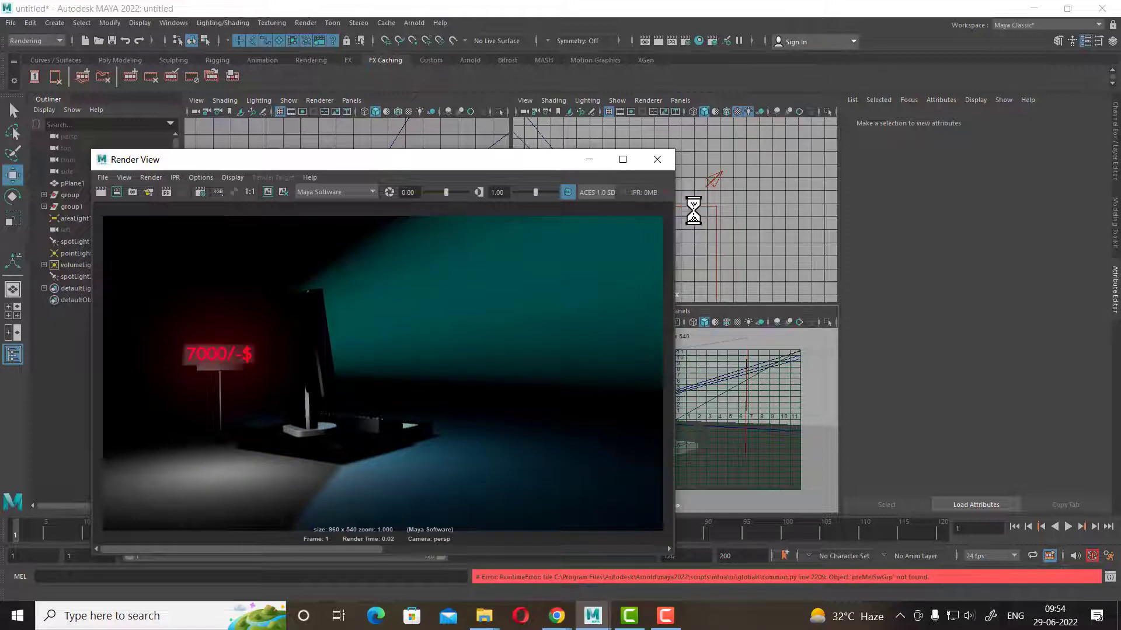
# - Reopen the sign face's material with Glow Intensity at 0.078 and re-render
pyautogui.click(658, 159)
pyautogui.click(600, 418)
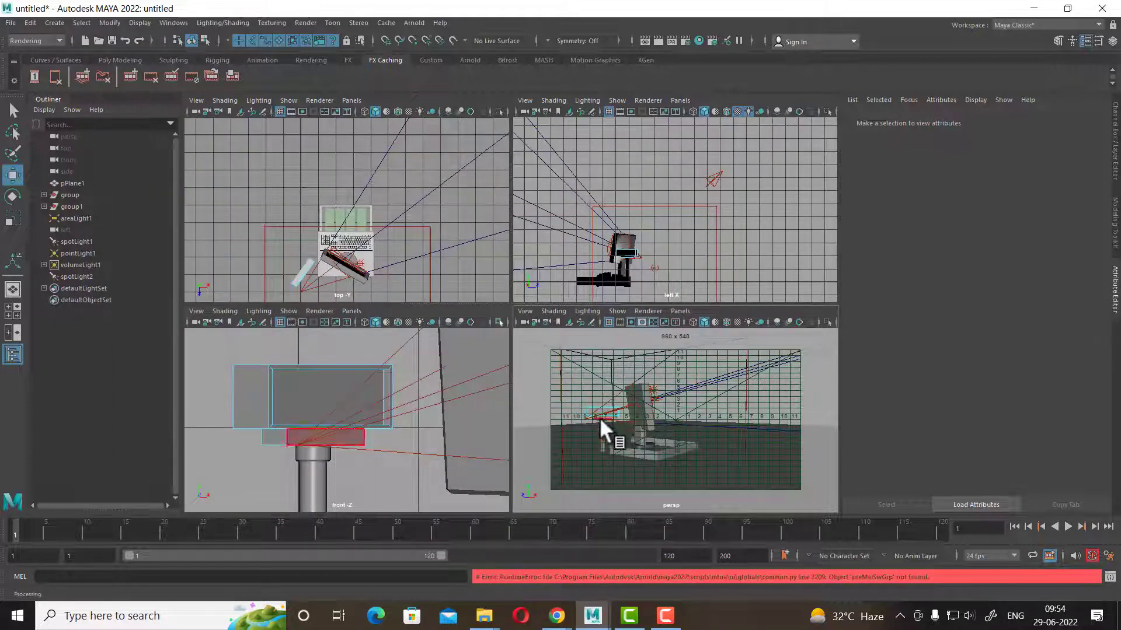
pyautogui.moveTo(595, 411); pyautogui.dragTo(624, 576, button='right')
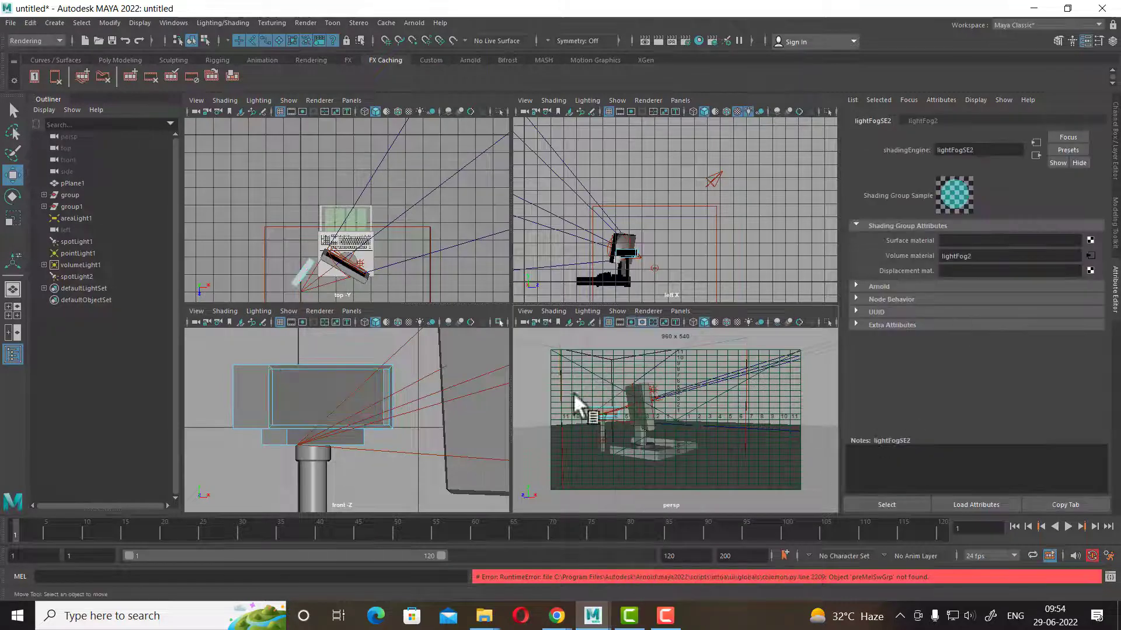
pyautogui.click(307, 390)
pyautogui.moveTo(307, 390); pyautogui.dragTo(327, 580, button='right')
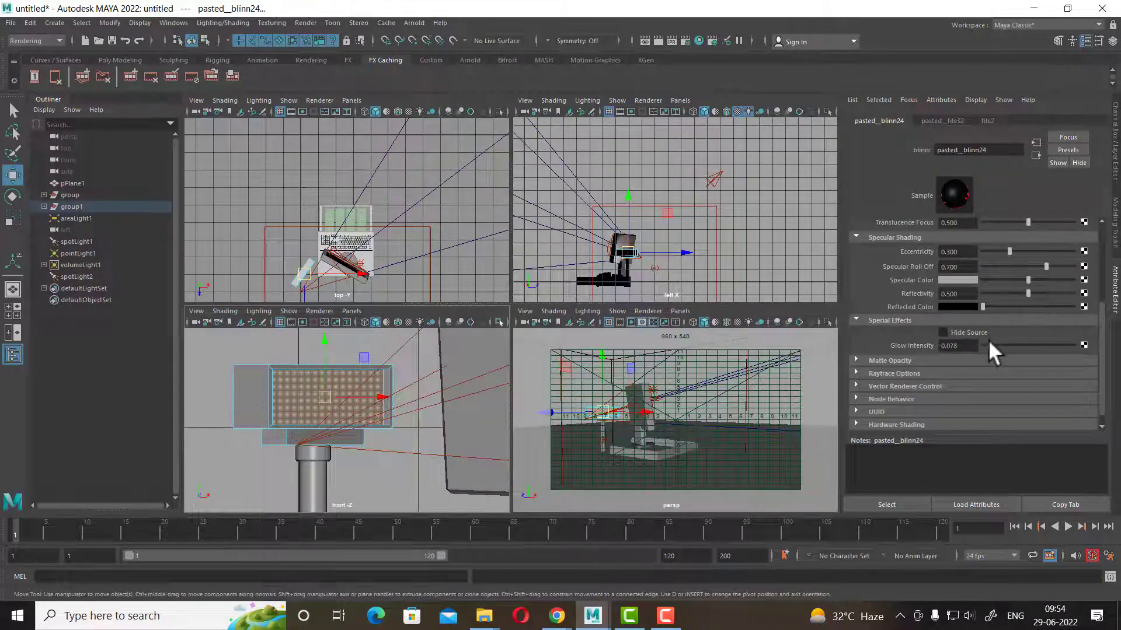
pyautogui.click(788, 371)
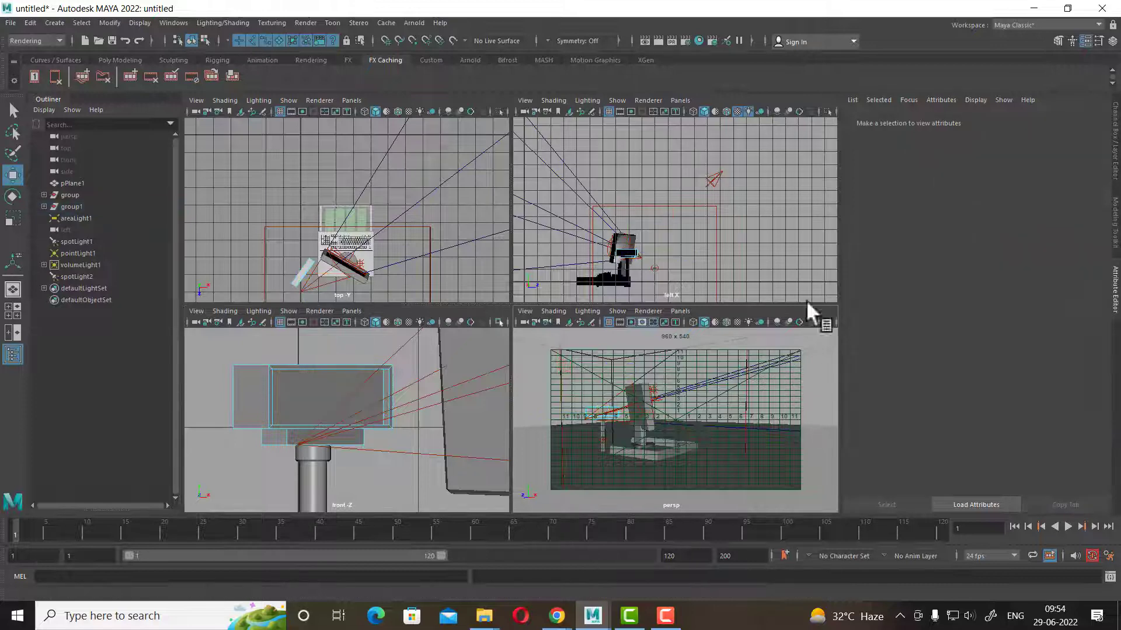
pyautogui.click(656, 39)
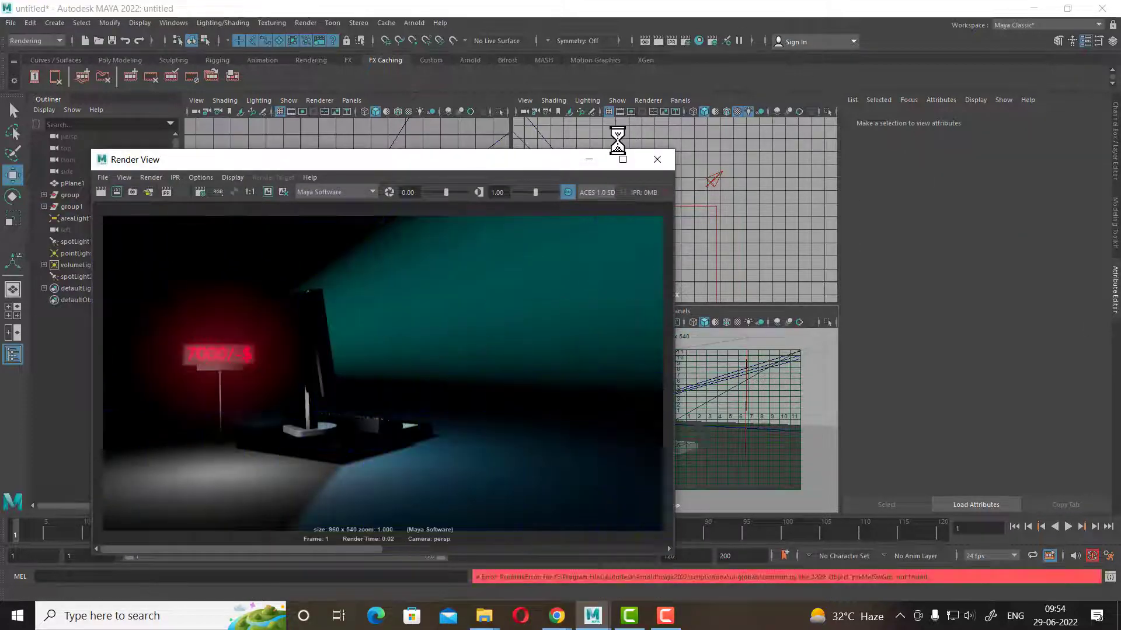
pyautogui.click(592, 616)
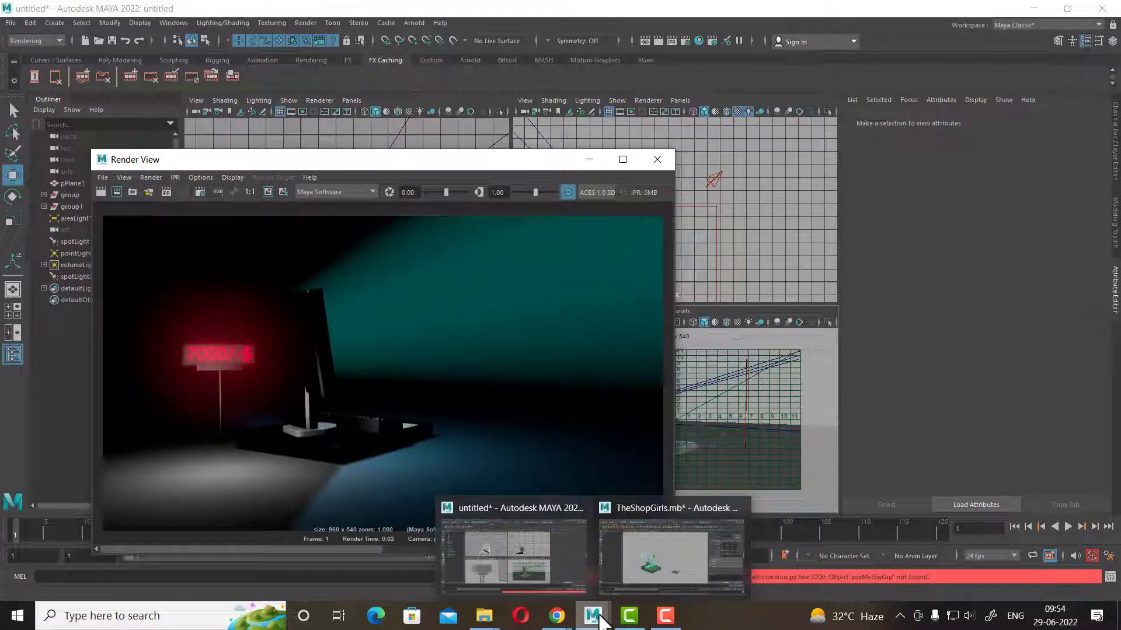
# - Switch to TheShopGirls.mb, start a new empty scene past the save prompt, and open Maya Help
pyautogui.click(570, 575)
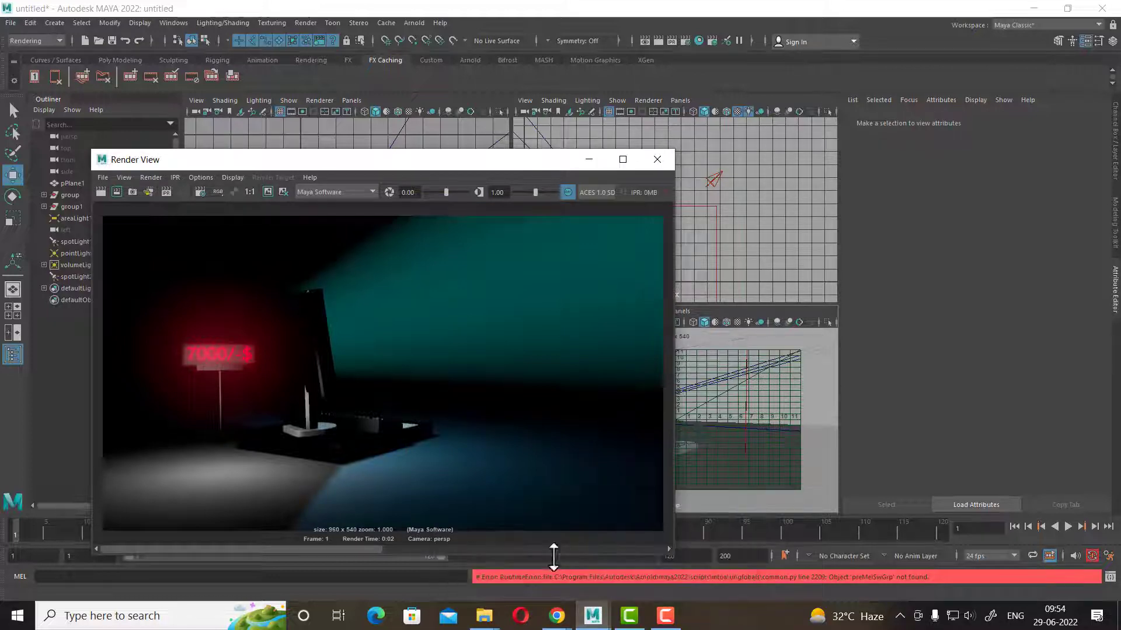
pyautogui.click(689, 576)
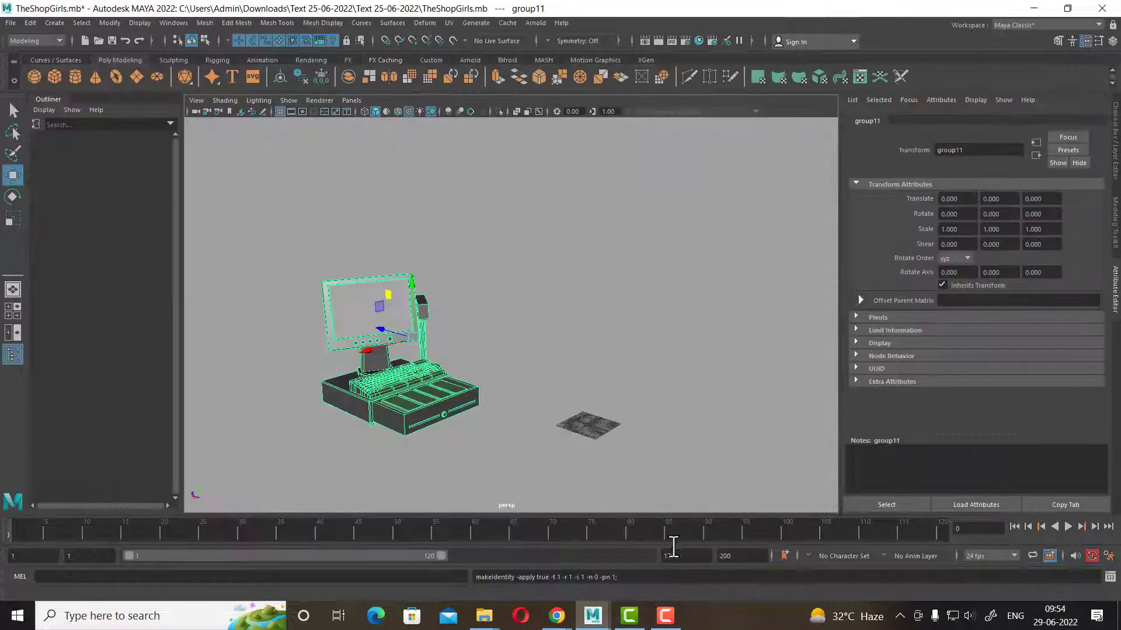
pyautogui.click(11, 25)
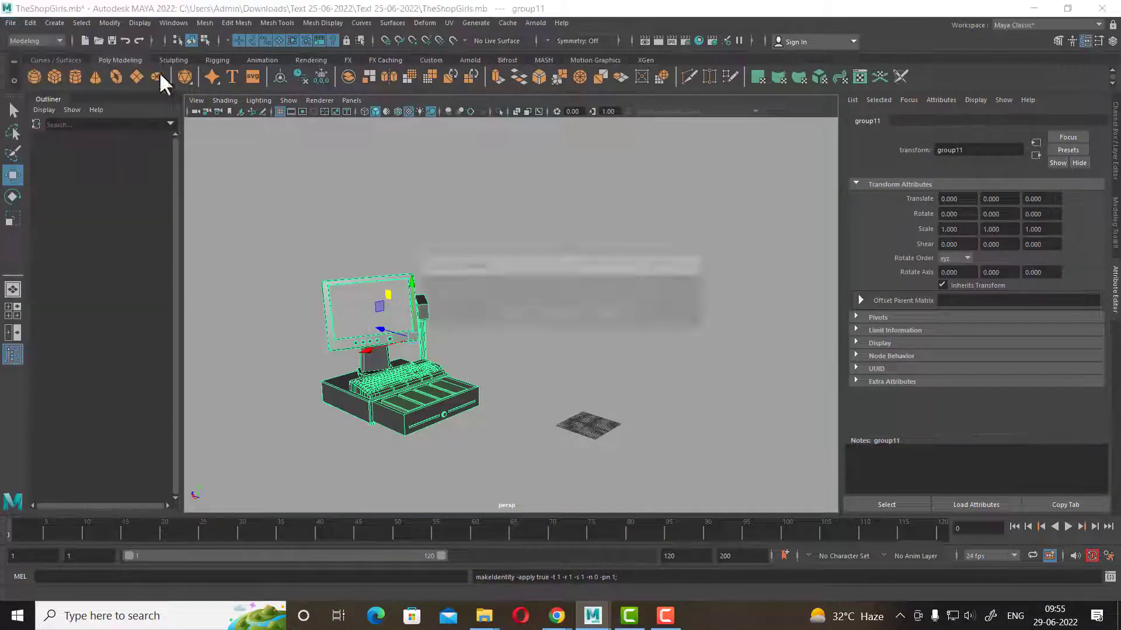
pyautogui.click(559, 314)
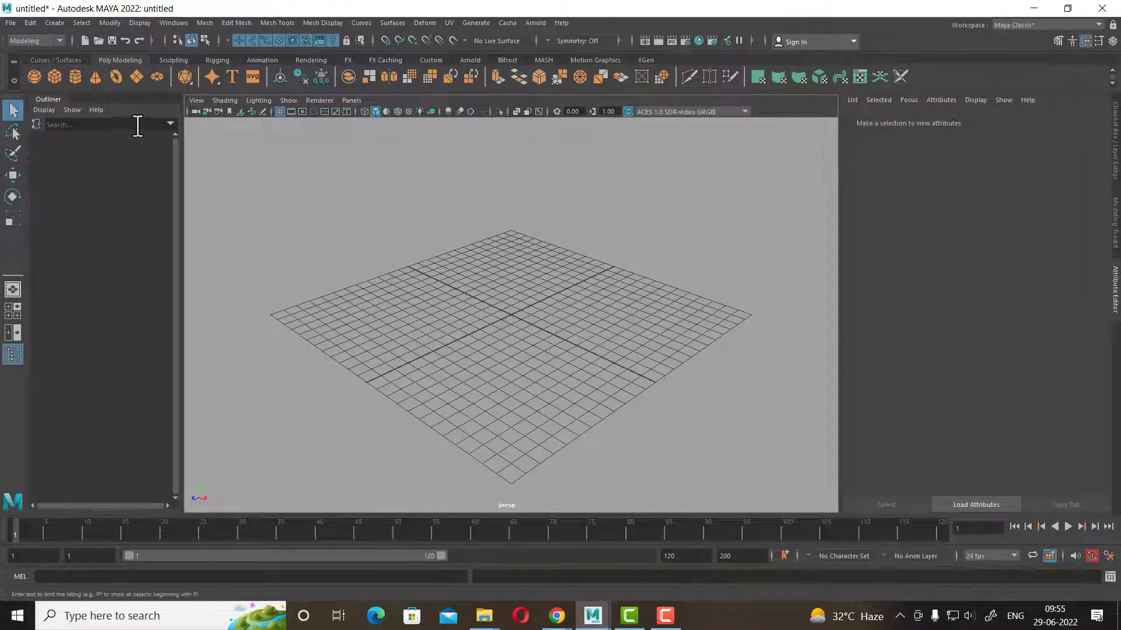
pyautogui.press('F1')
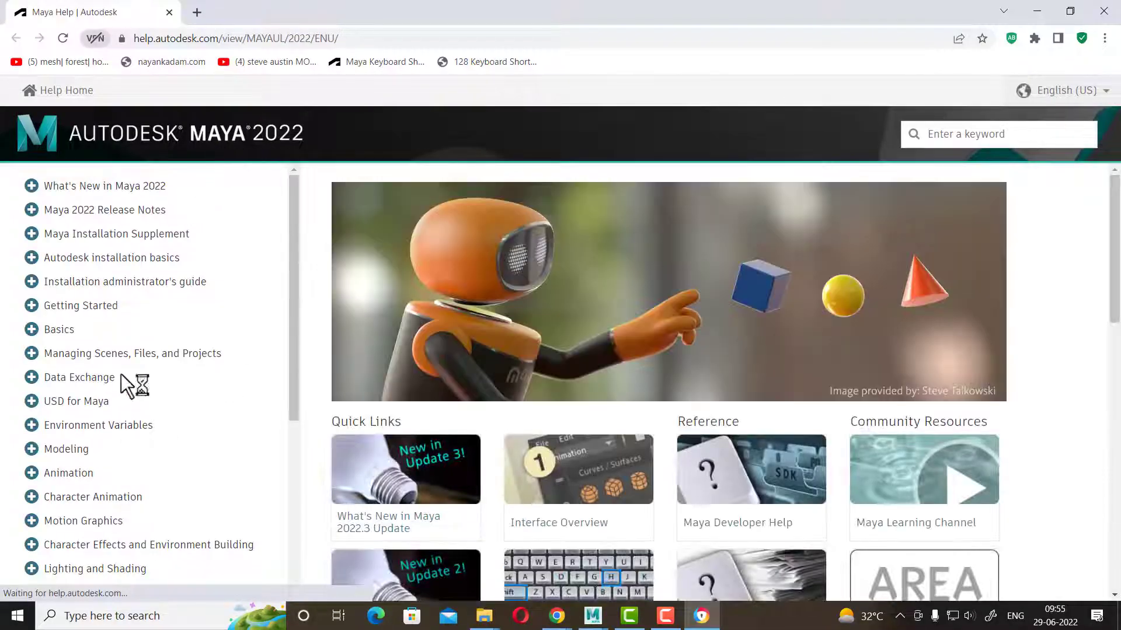
# - Scroll down the Maya Help topic list, then bring up the folder holding the ebook
pyautogui.scroll(-3, 128, 403)
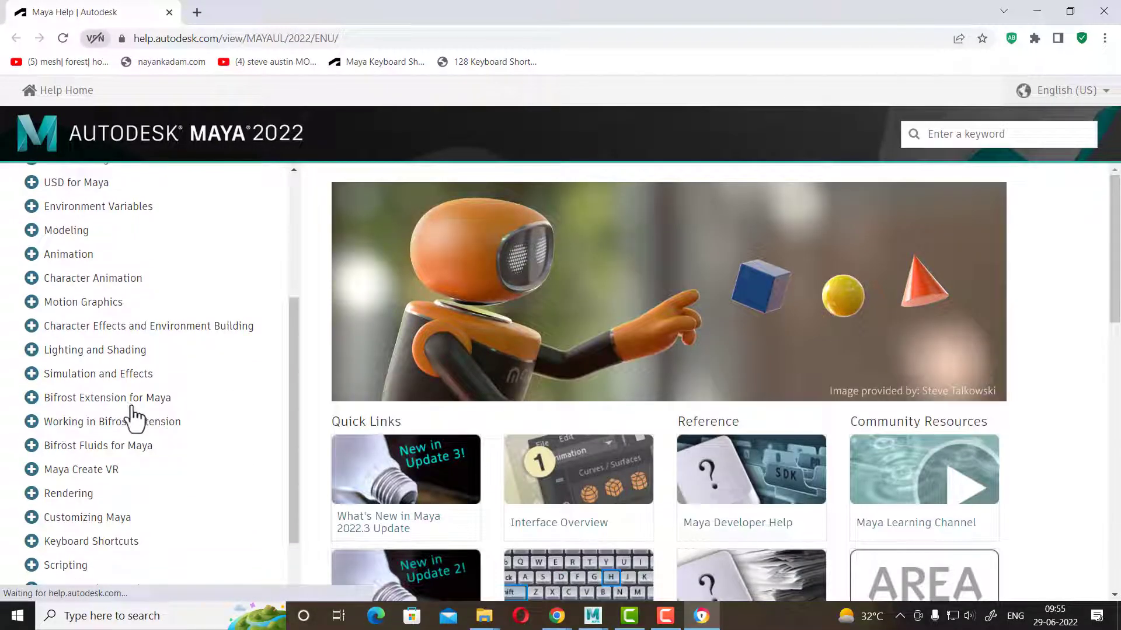
pyautogui.scroll(-2, 158, 432)
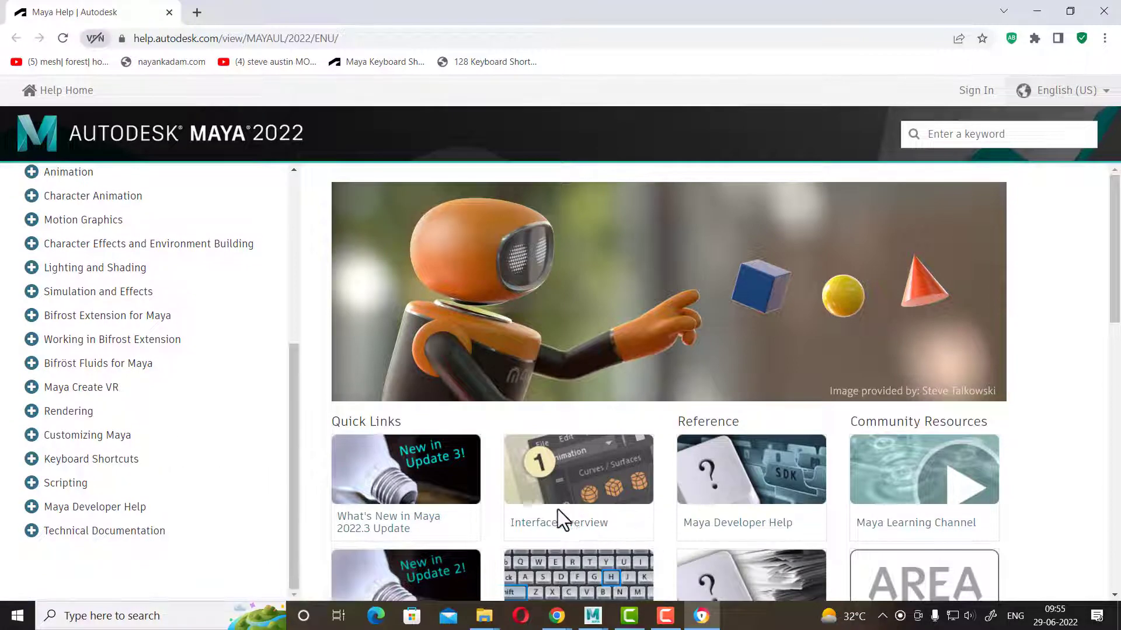
pyautogui.click(484, 616)
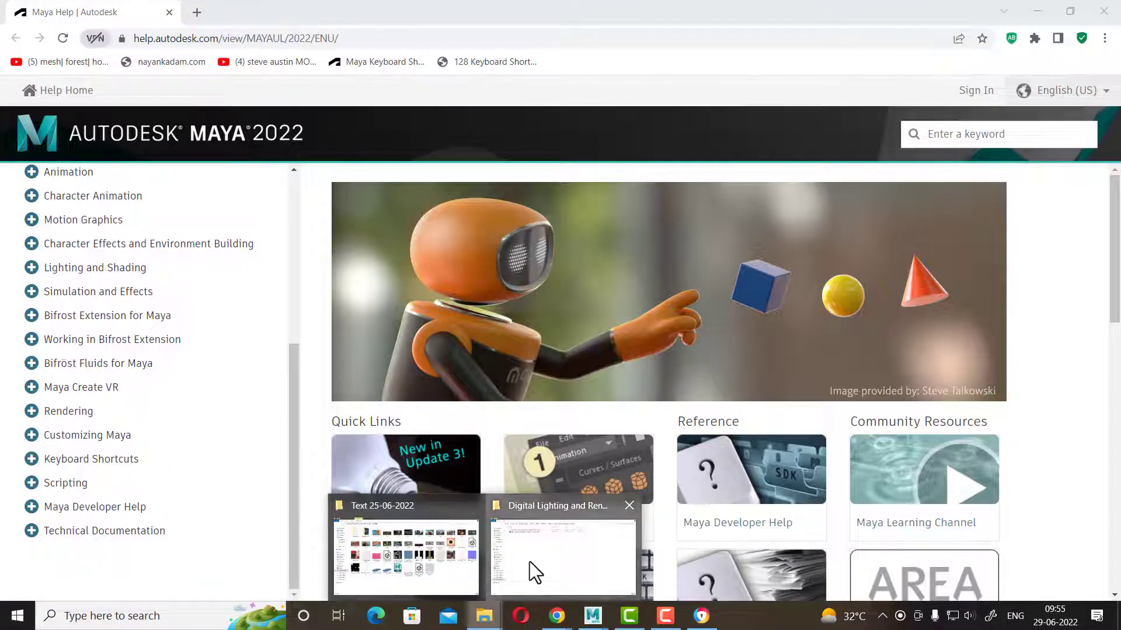
pyautogui.click(530, 561)
# - Open the Digital Lighting & Rendering ebook maximized, at Chapter Two, Lighting Basics and Good Practices
pyautogui.doubleClick(206, 93)
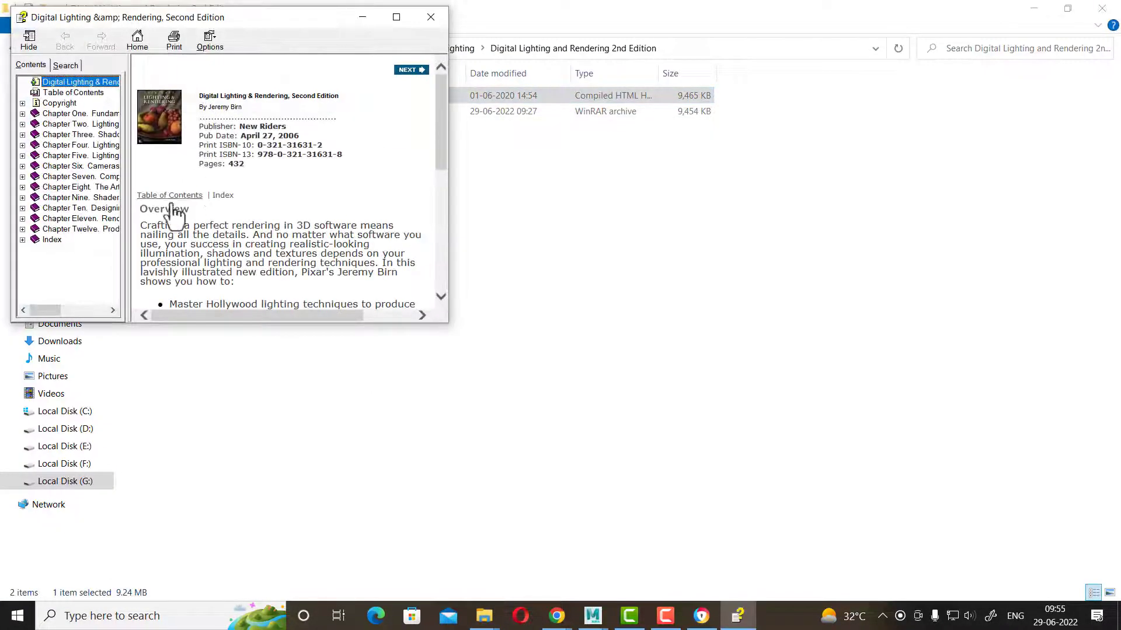
pyautogui.click(34, 156)
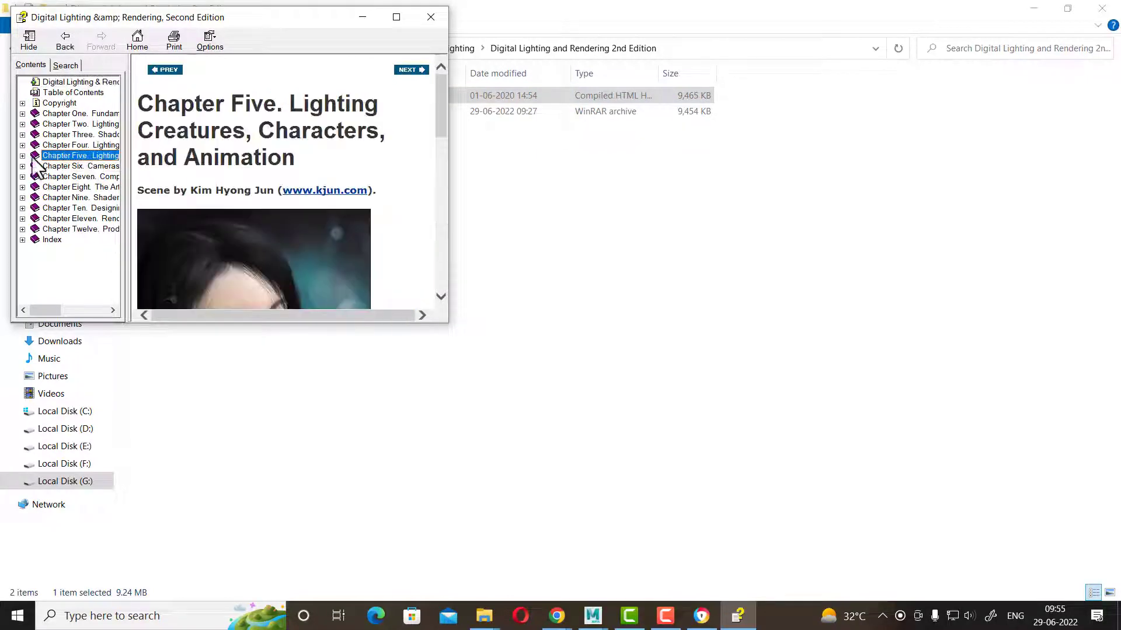
pyautogui.click(397, 17)
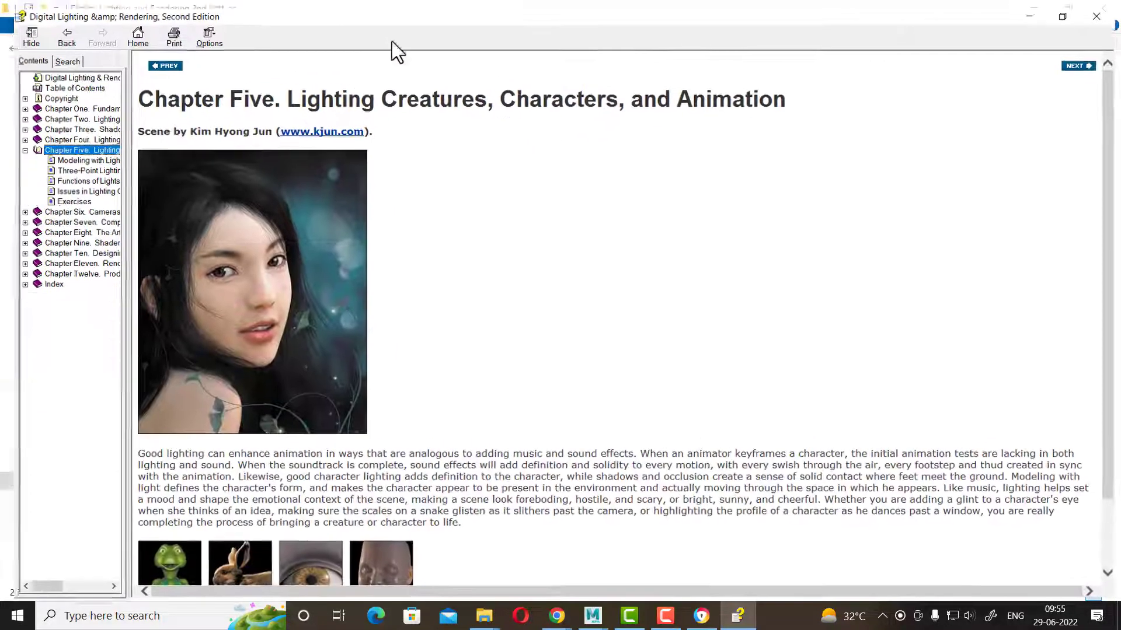
pyautogui.click(60, 105)
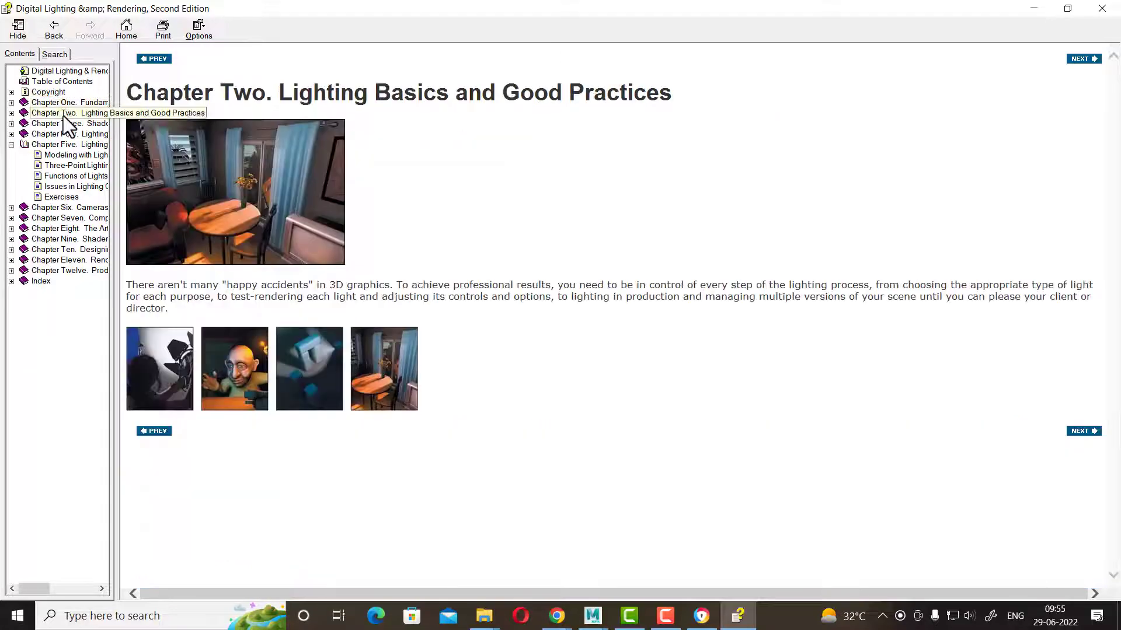
pyautogui.click(65, 133)
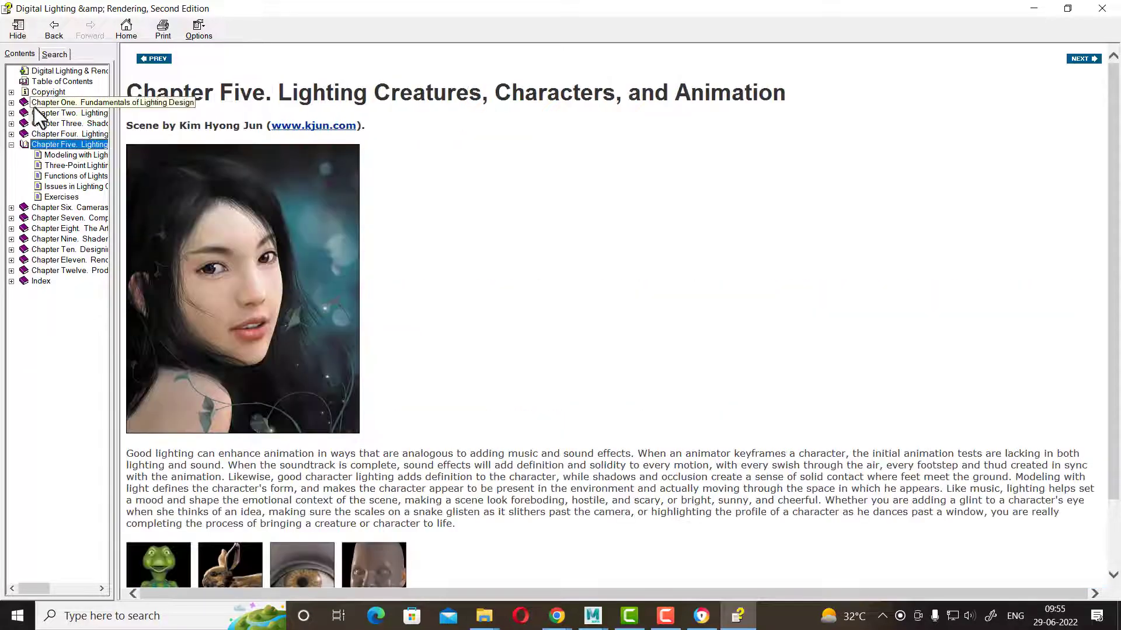
pyautogui.click(11, 102)
pyautogui.click(63, 175)
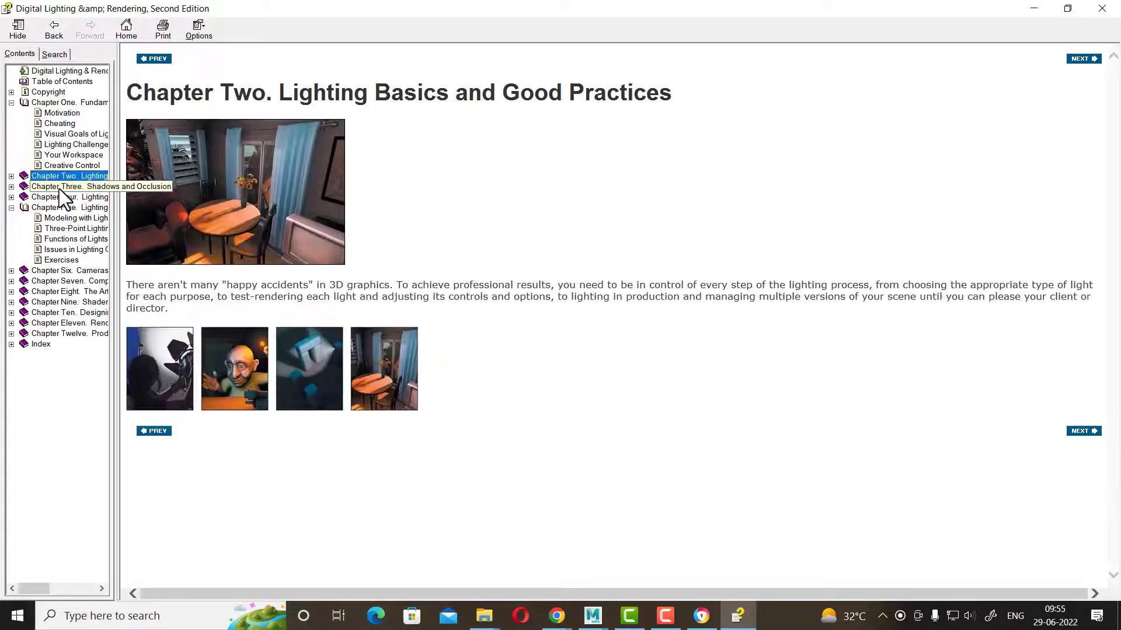
# - Open Types of Lights and scroll to the penumbra and barn-door Figures 2.6 and 2.7
pyautogui.click(73, 196)
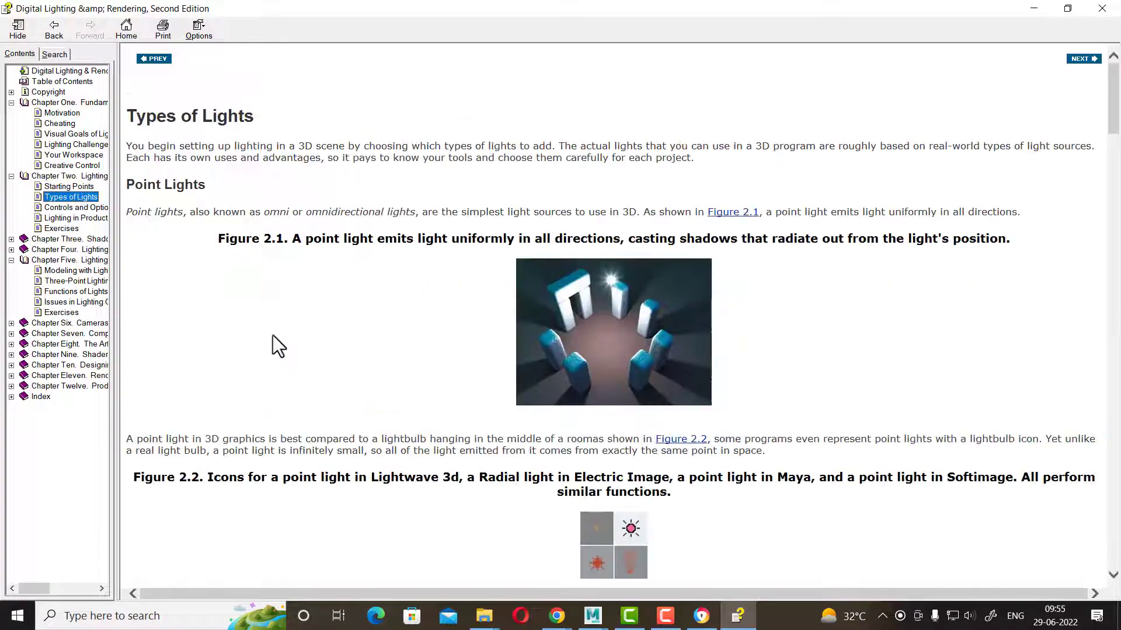
pyautogui.scroll(-5, 526, 303)
pyautogui.scroll(-4, 584, 304)
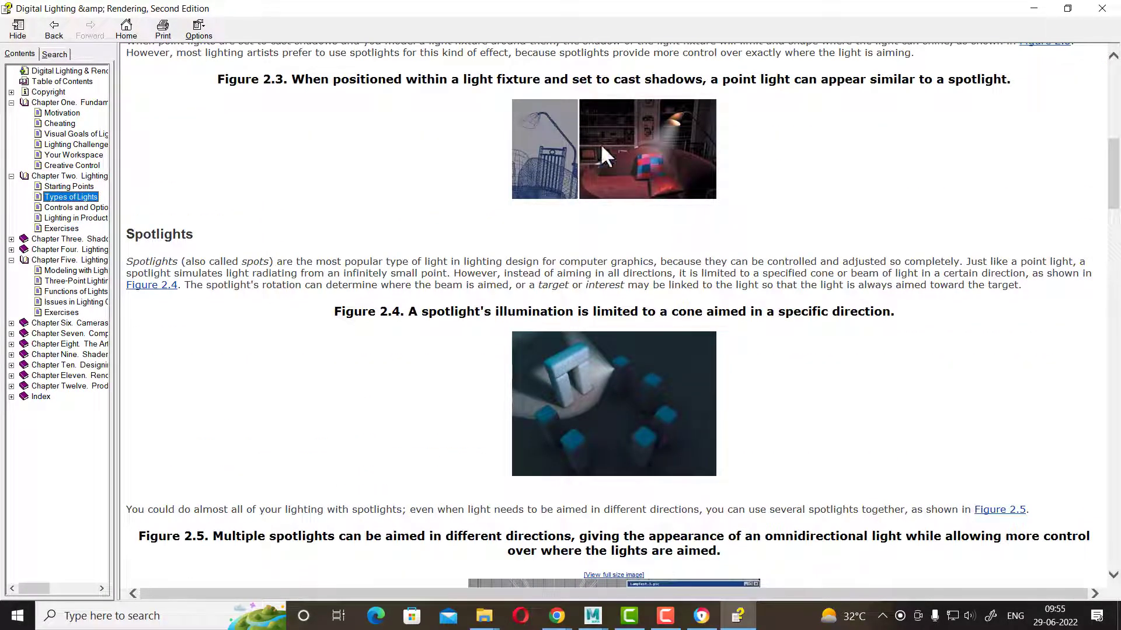
pyautogui.scroll(-7, 649, 299)
pyautogui.scroll(-2, 653, 281)
pyautogui.scroll(3, 589, 257)
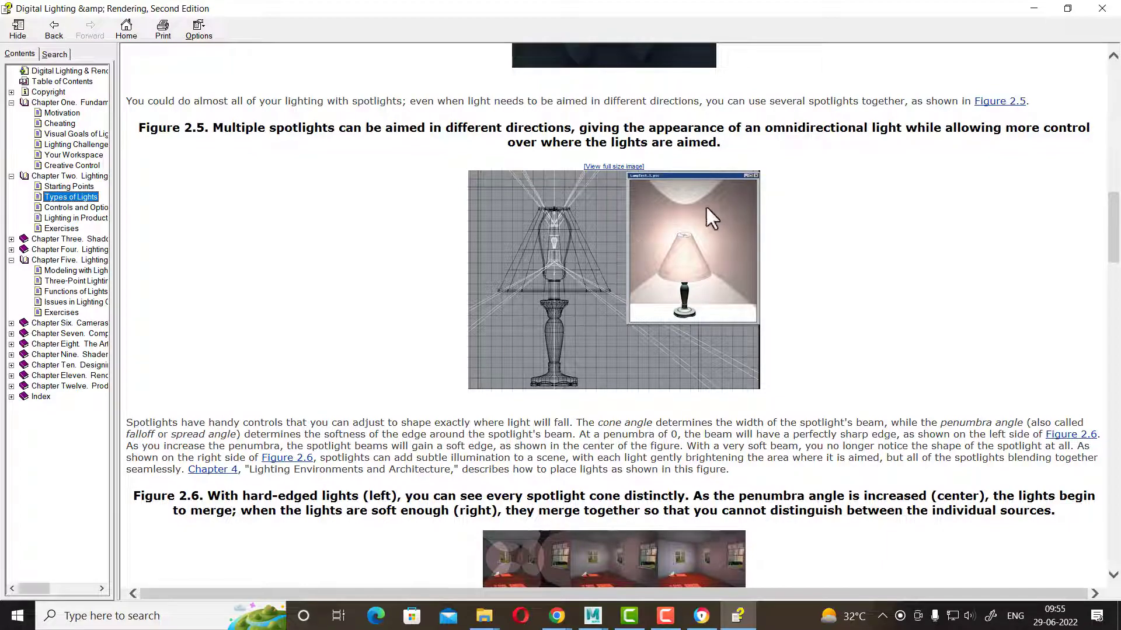
pyautogui.scroll(-10, 684, 202)
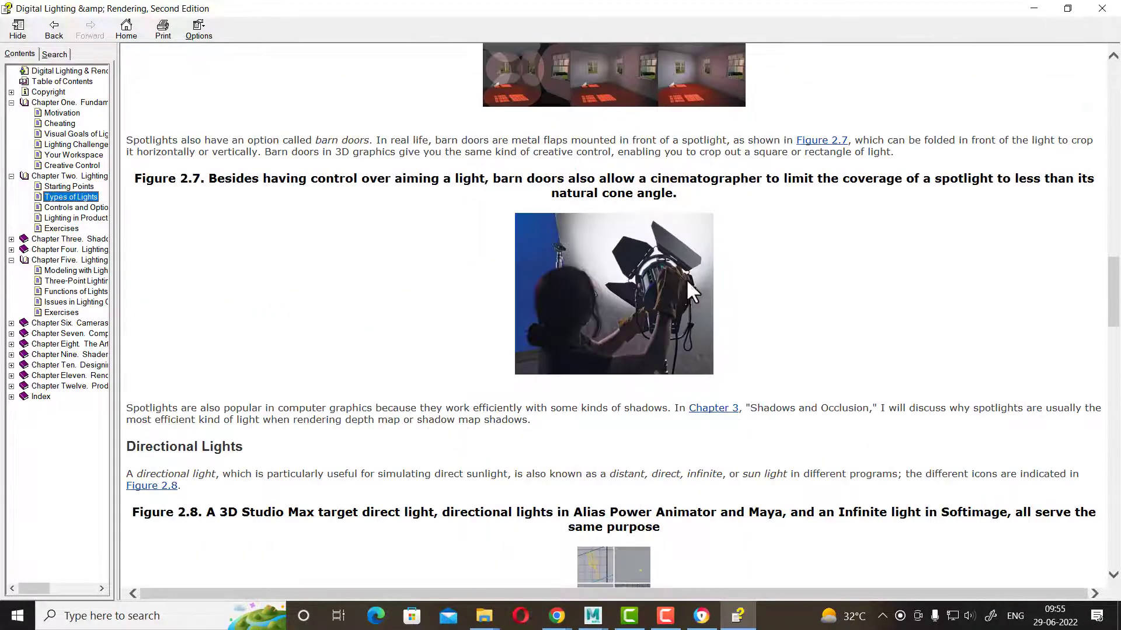
pyautogui.scroll(-4, 681, 302)
pyautogui.scroll(10, 678, 315)
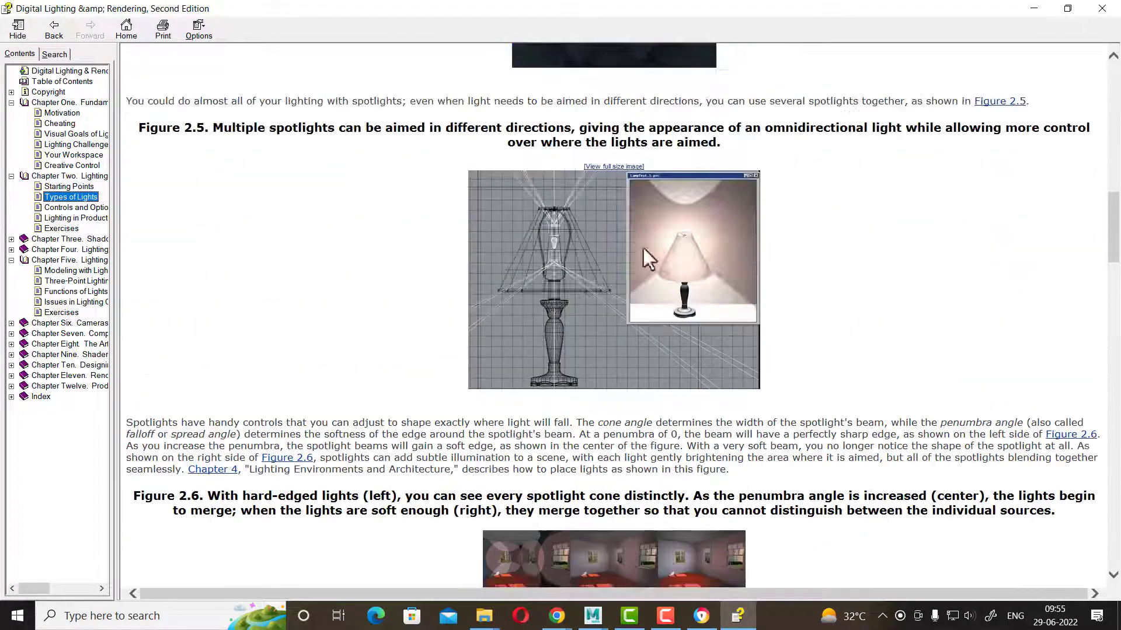
pyautogui.scroll(-5, 654, 327)
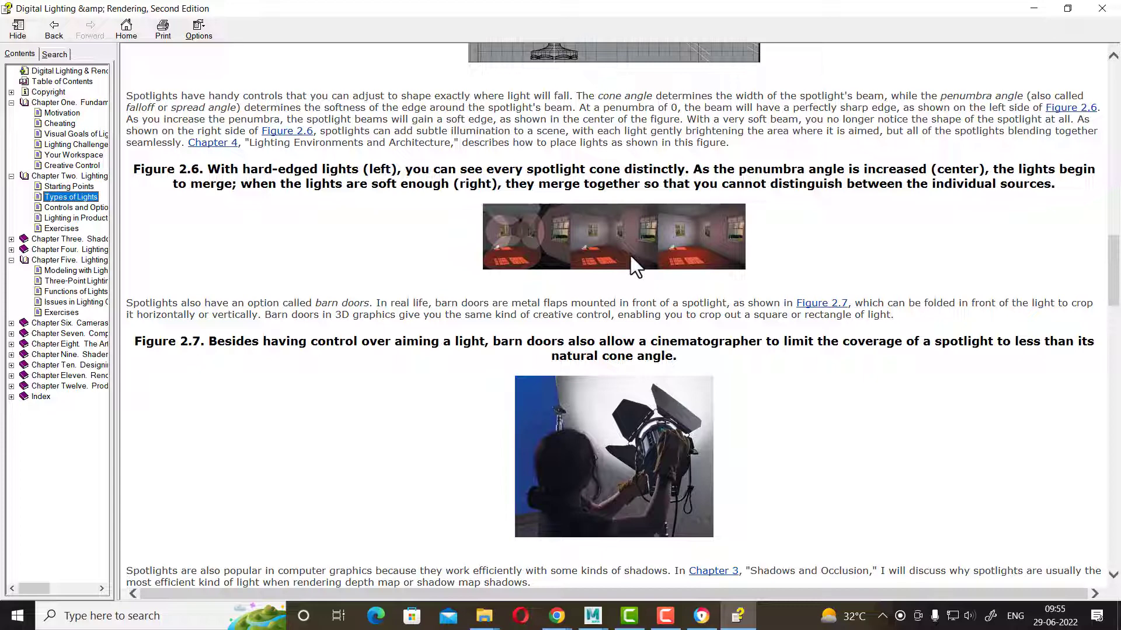
# - Browse Contents topics from Modeling with Light through Chapter Nine's Stylized Textures
pyautogui.click(70, 270)
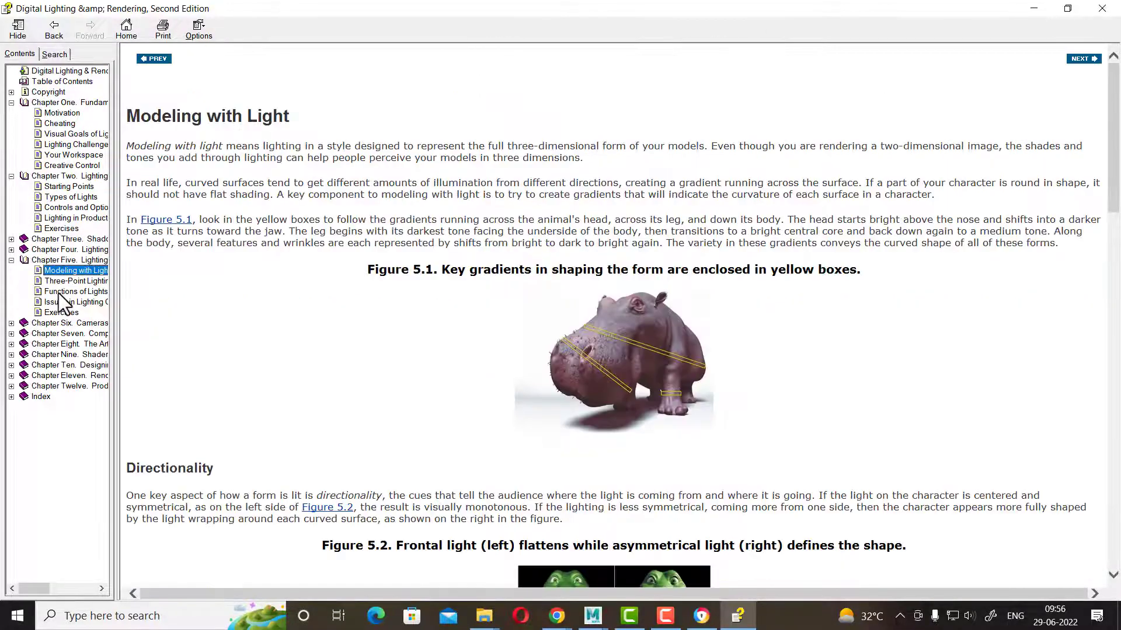
pyautogui.click(57, 323)
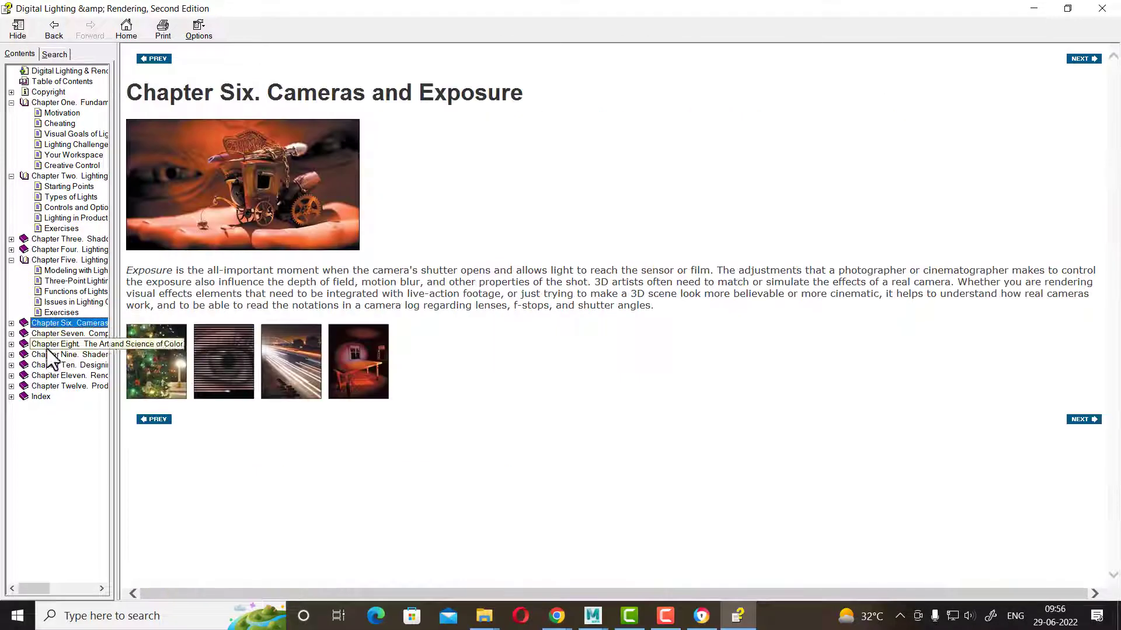
pyautogui.click(59, 334)
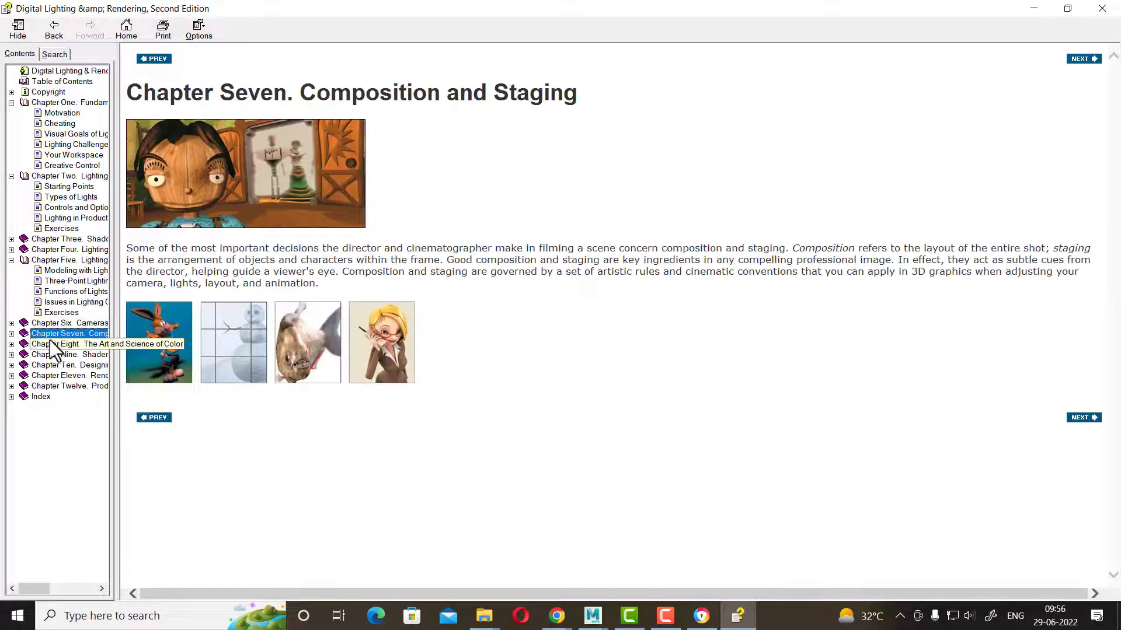
pyautogui.click(11, 334)
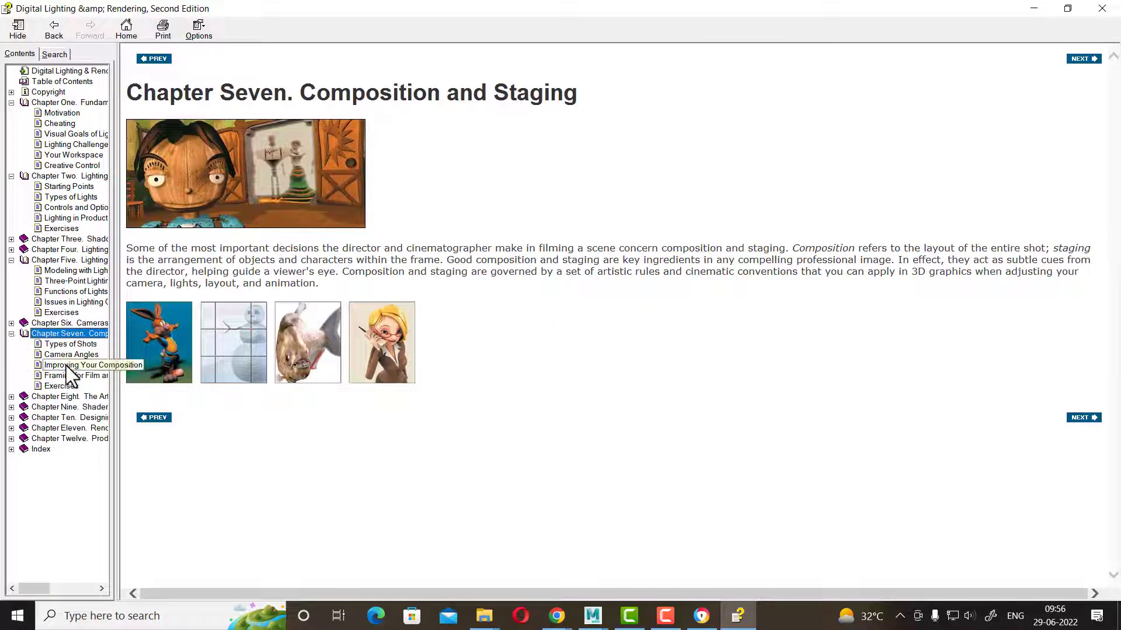
pyautogui.click(24, 407)
pyautogui.click(73, 418)
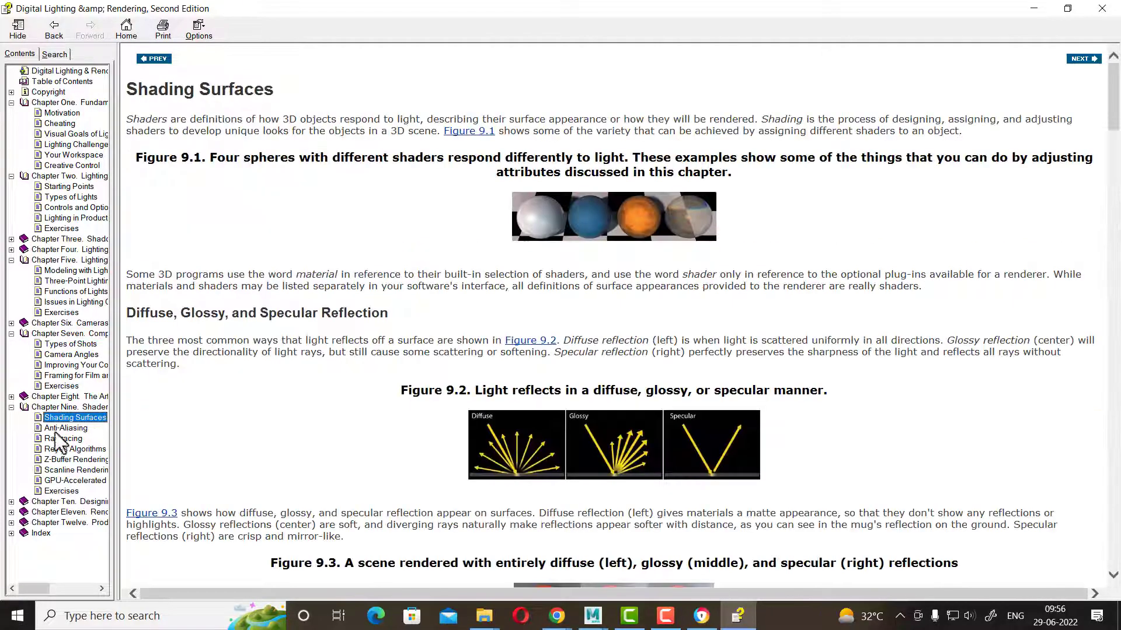
pyautogui.click(24, 501)
pyautogui.click(75, 513)
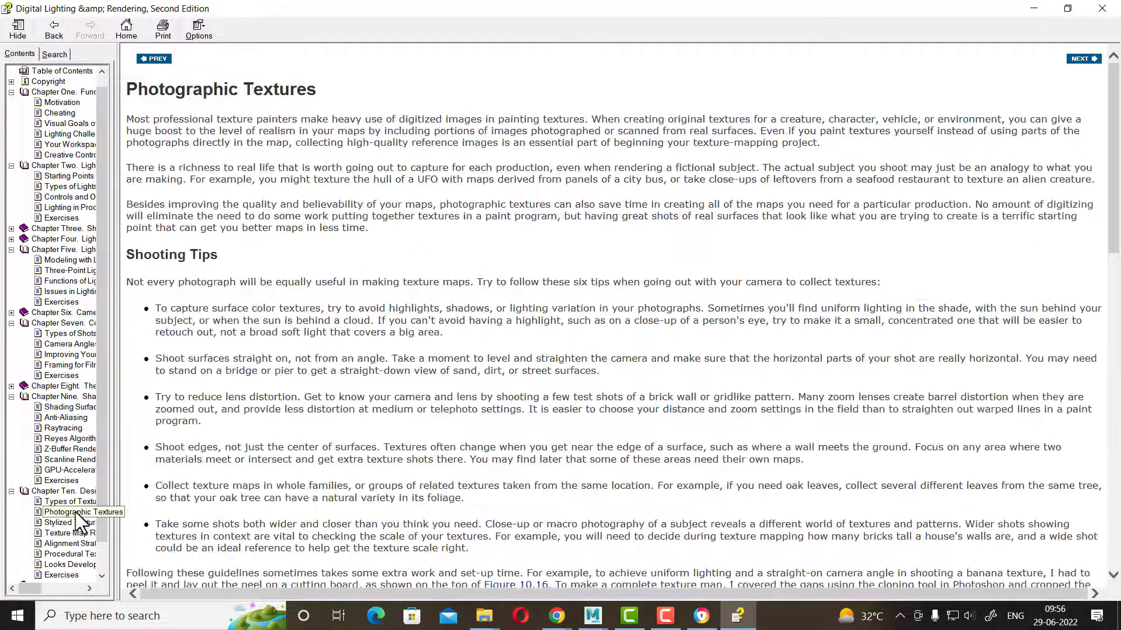
pyautogui.click(71, 501)
pyautogui.click(65, 523)
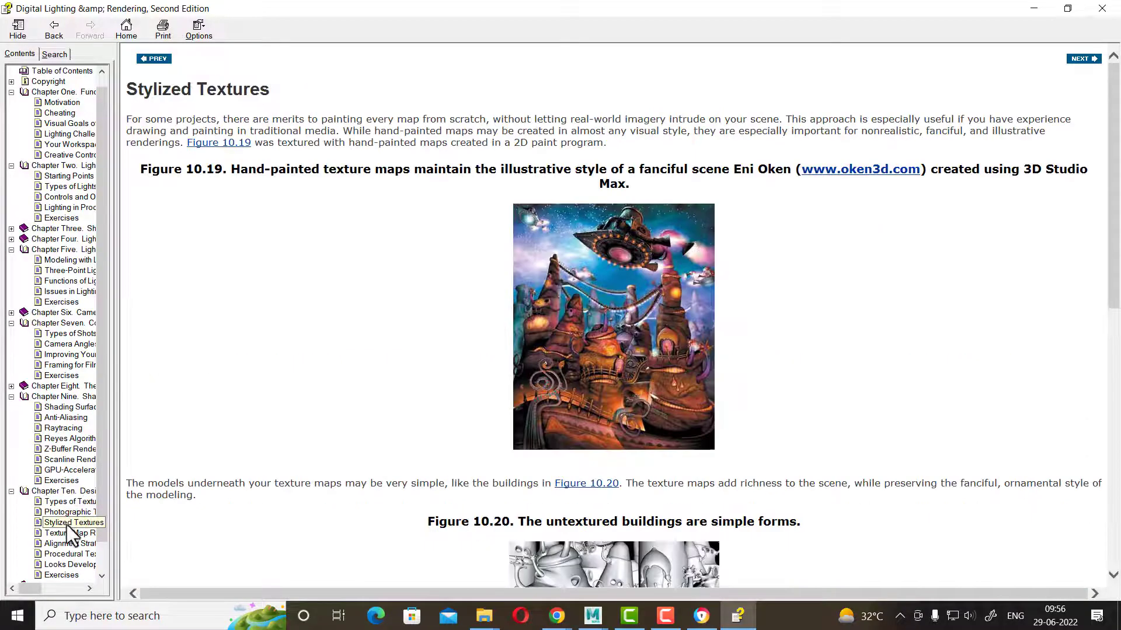
# - Scroll back through Your Workspace and Lighting in Production, then open Chapter Three, Shadows and Occlusion
pyautogui.scroll(-1, 69, 496)
pyautogui.scroll(1, 40, 214)
pyautogui.scroll(1, 40, 214)
pyautogui.click(70, 134)
pyautogui.click(70, 155)
pyautogui.click(67, 195)
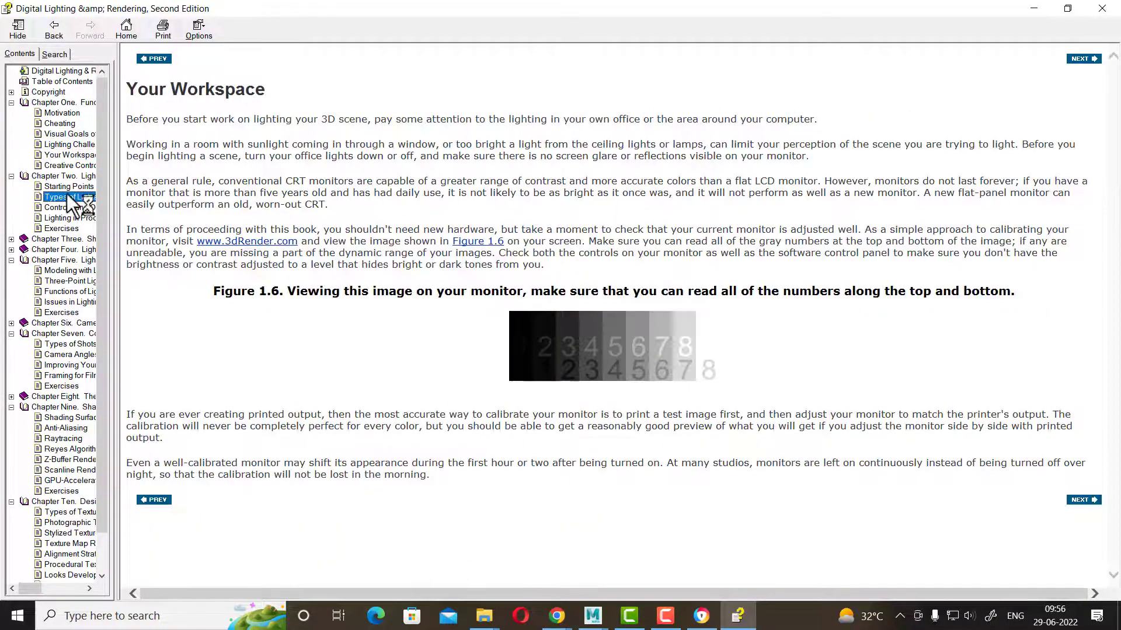
pyautogui.click(65, 220)
pyautogui.click(57, 240)
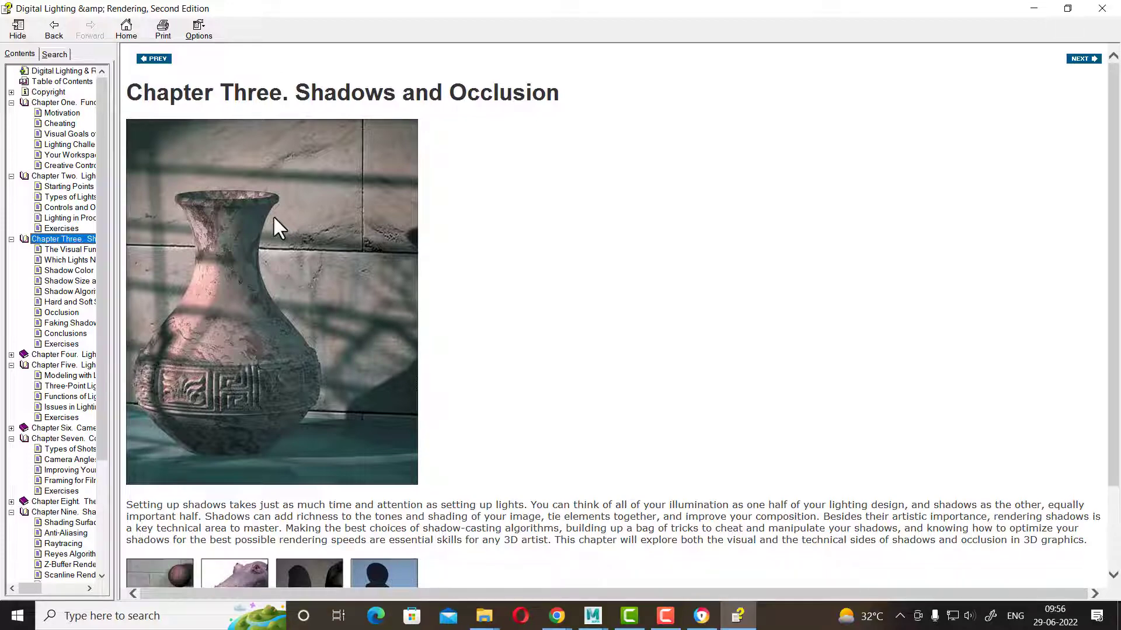
# - Read through Chapter Three's first topic, then open the Which Lights Need Shadows? page
pyautogui.scroll(-1, 25, 113)
pyautogui.scroll(-2, 498, 295)
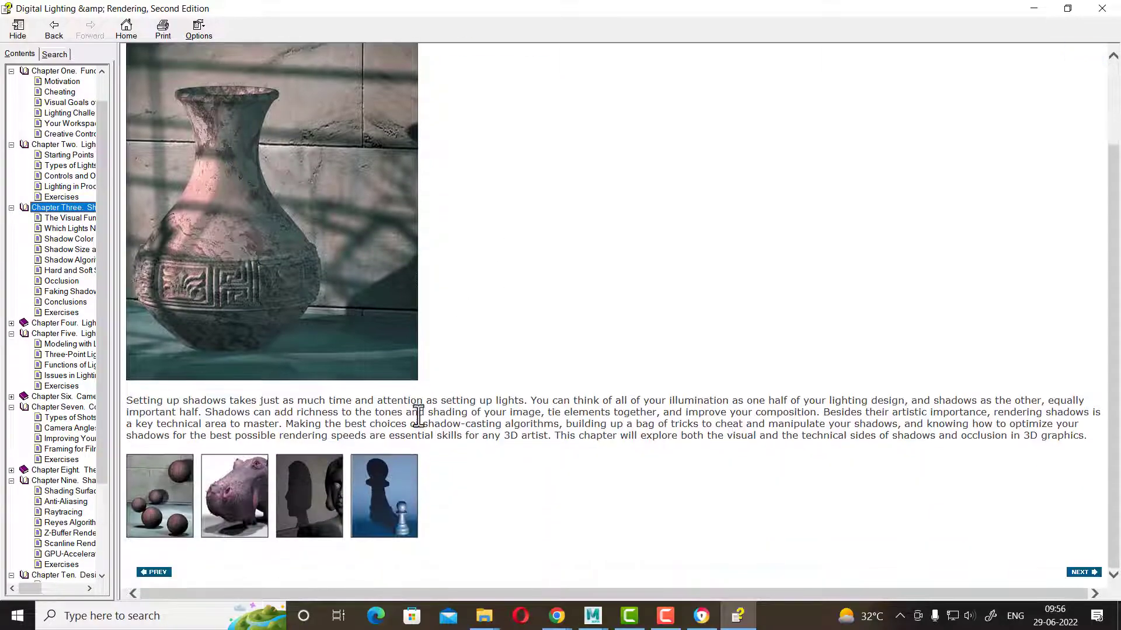
pyautogui.click(69, 218)
pyautogui.scroll(-6, 398, 277)
pyautogui.scroll(-5, 408, 281)
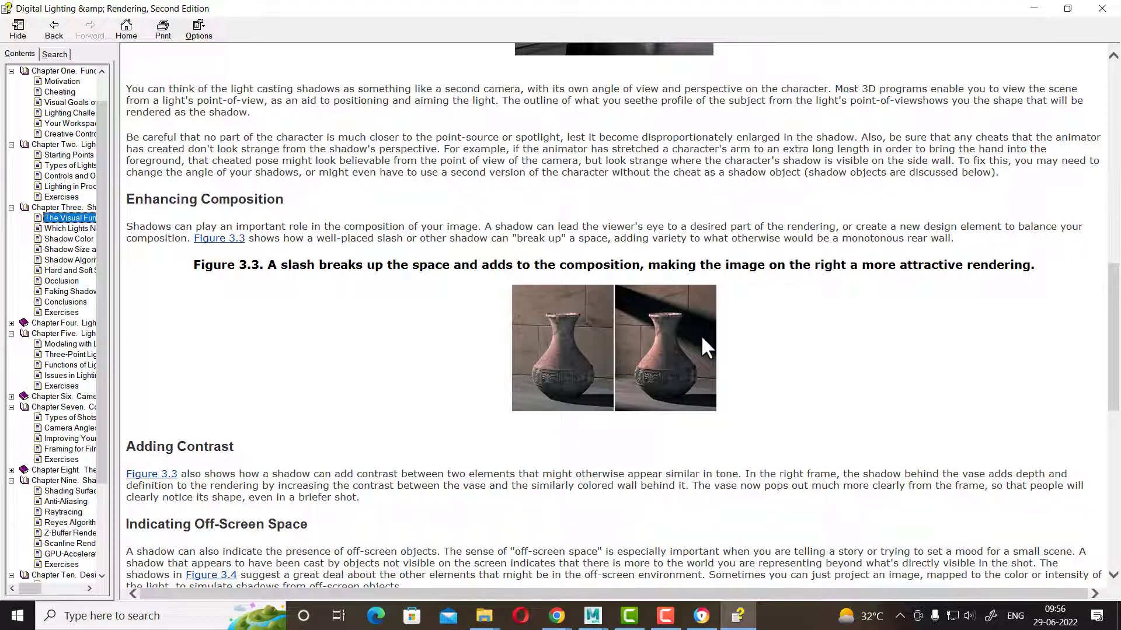
pyautogui.scroll(-4, 586, 326)
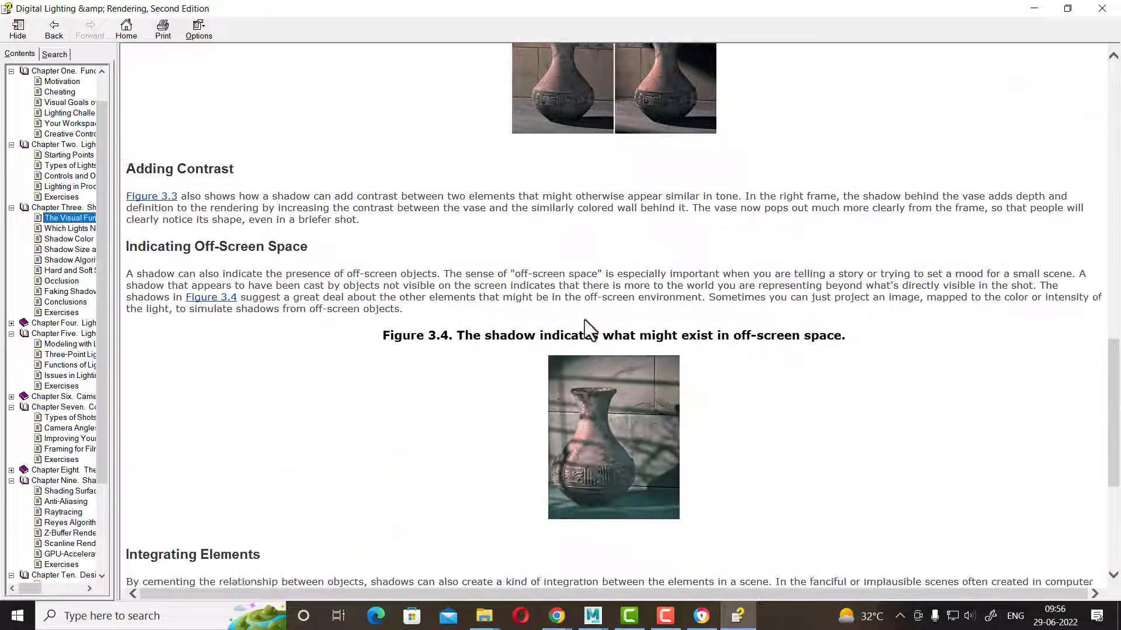
pyautogui.scroll(-2, 581, 322)
pyautogui.scroll(-3, 645, 316)
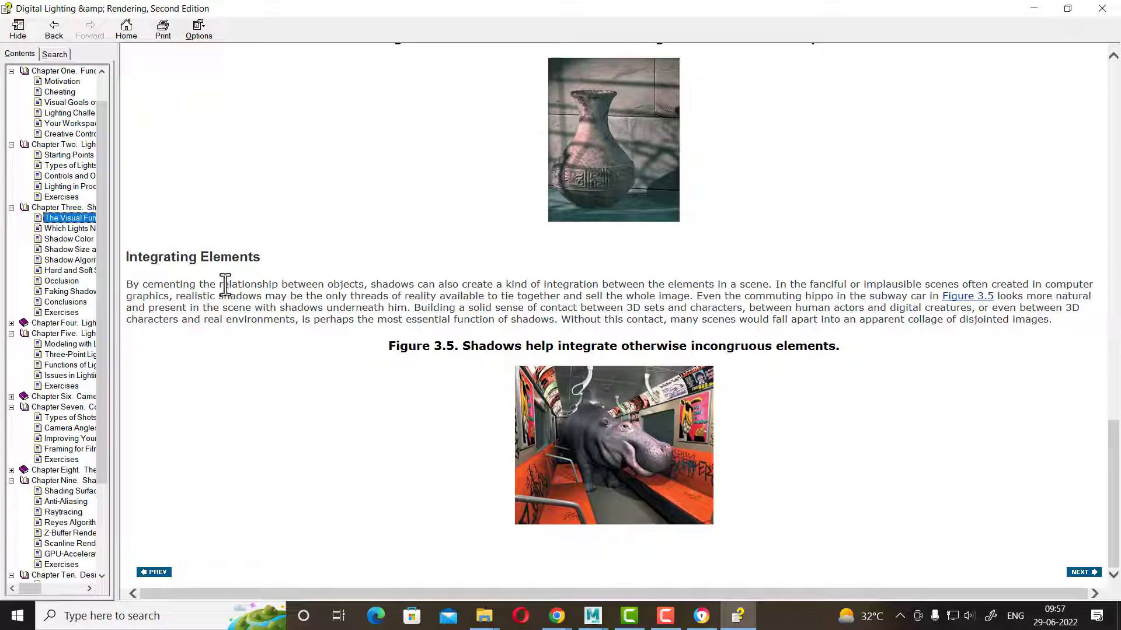
pyautogui.click(61, 230)
# - Read Shadow Size and Perspective down to Figures 3.10 and 3.11, then open Shadow Algorithms
pyautogui.click(69, 241)
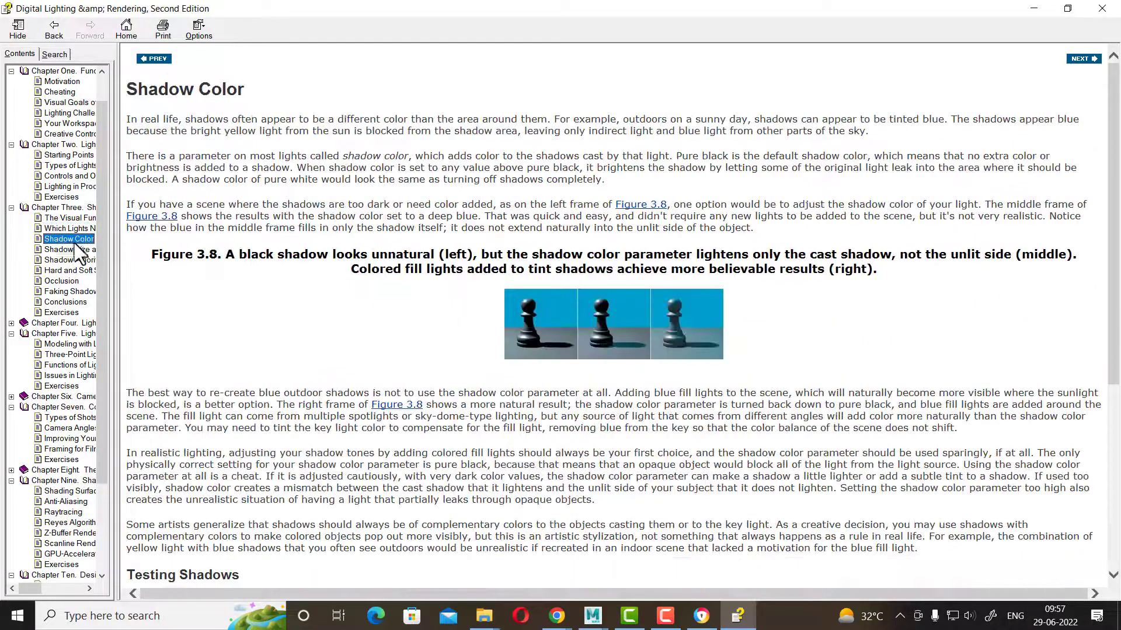
pyautogui.click(69, 250)
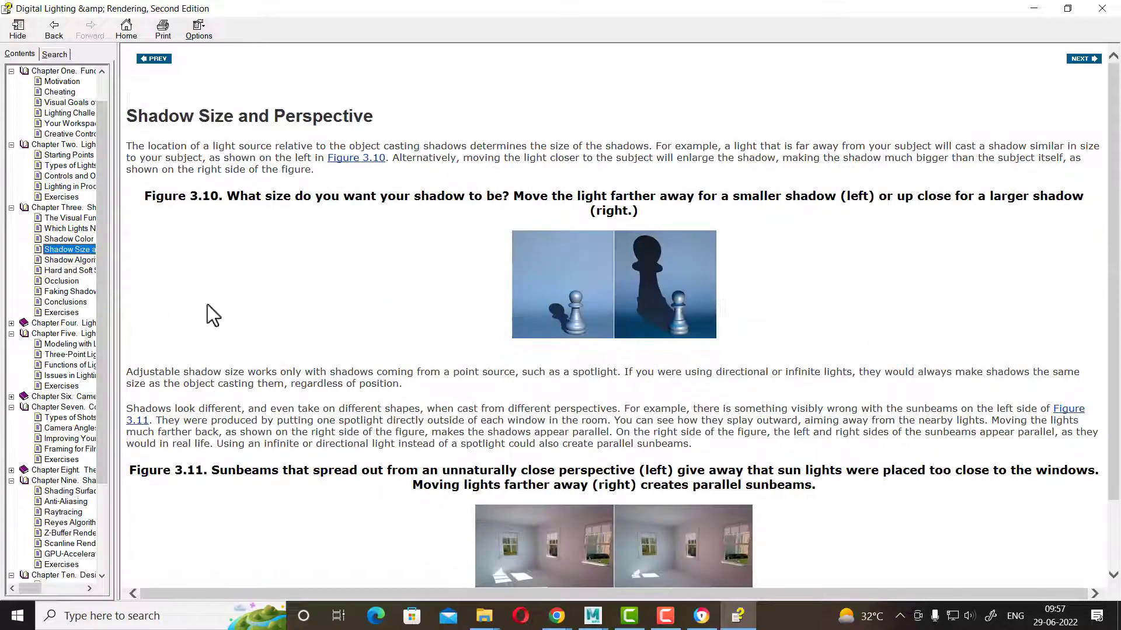
pyautogui.scroll(-3, 207, 316)
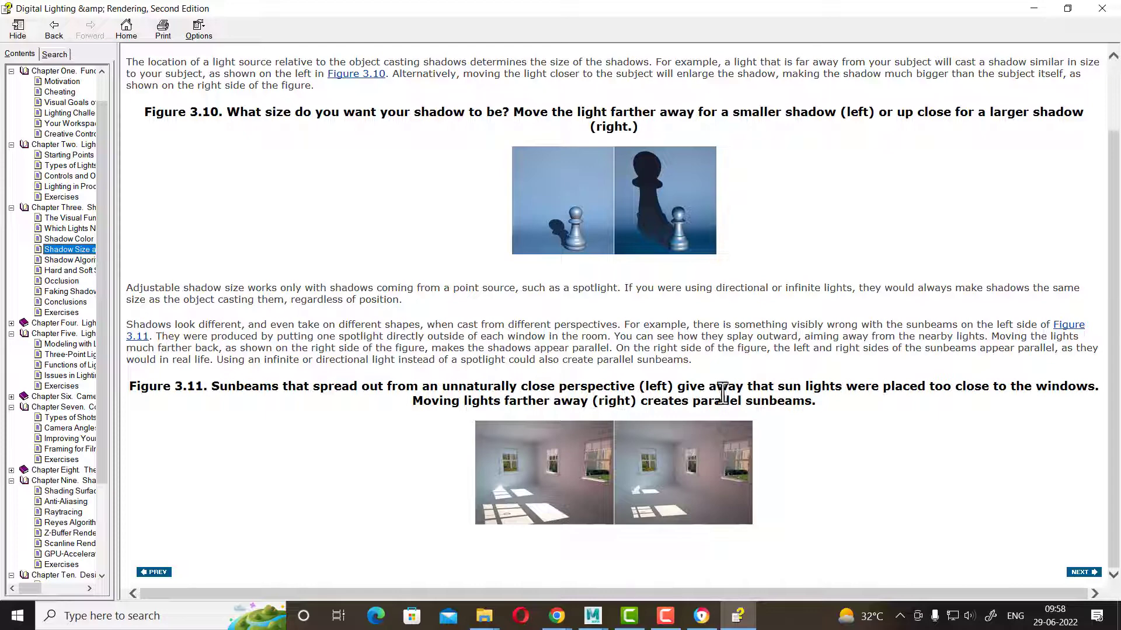
pyautogui.click(563, 385)
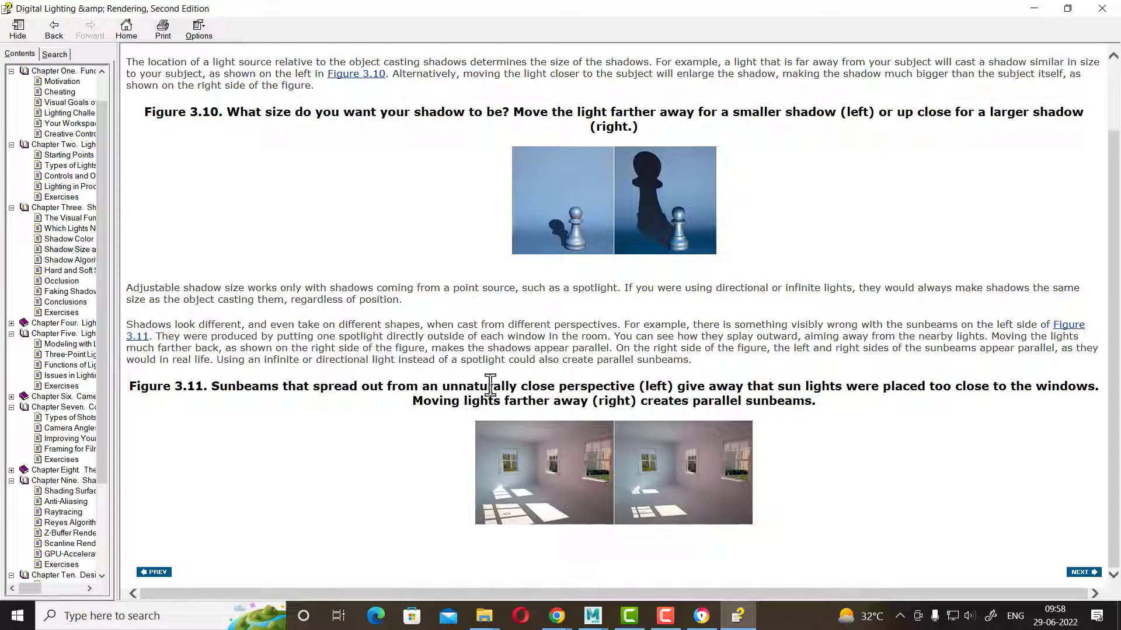
pyautogui.click(62, 259)
# - Highlight Table 3.1's shadow map memory rows, including 128 / 0.06 MB and 4096 / 64 MB
pyautogui.scroll(-10, 663, 323)
pyautogui.scroll(-1, 656, 333)
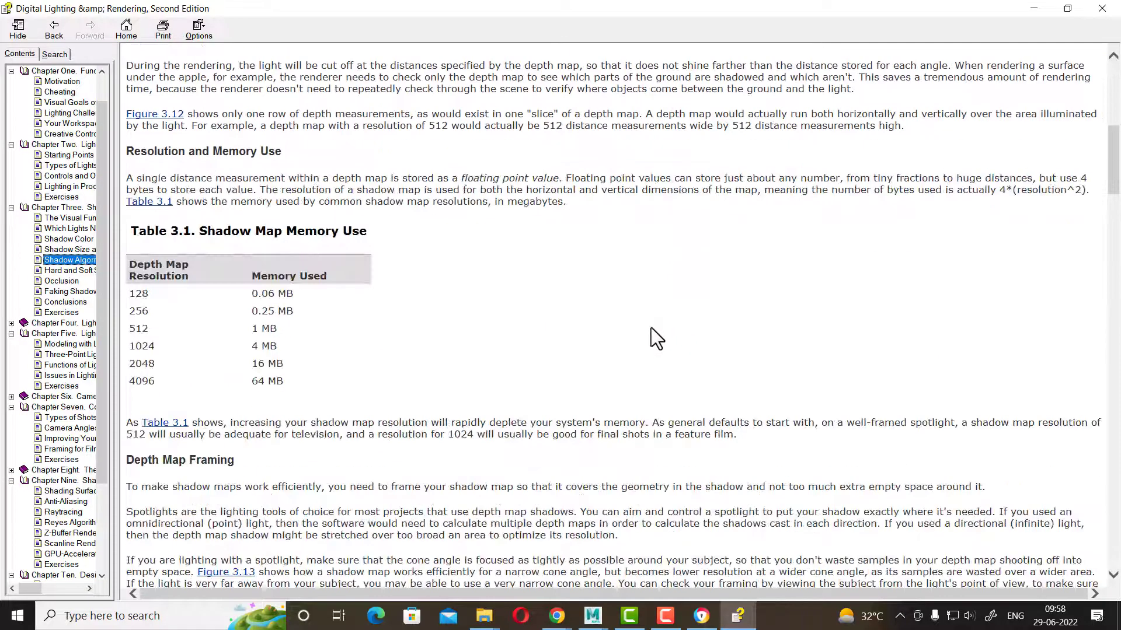
pyautogui.scroll(-7, 647, 336)
pyautogui.scroll(2, 286, 173)
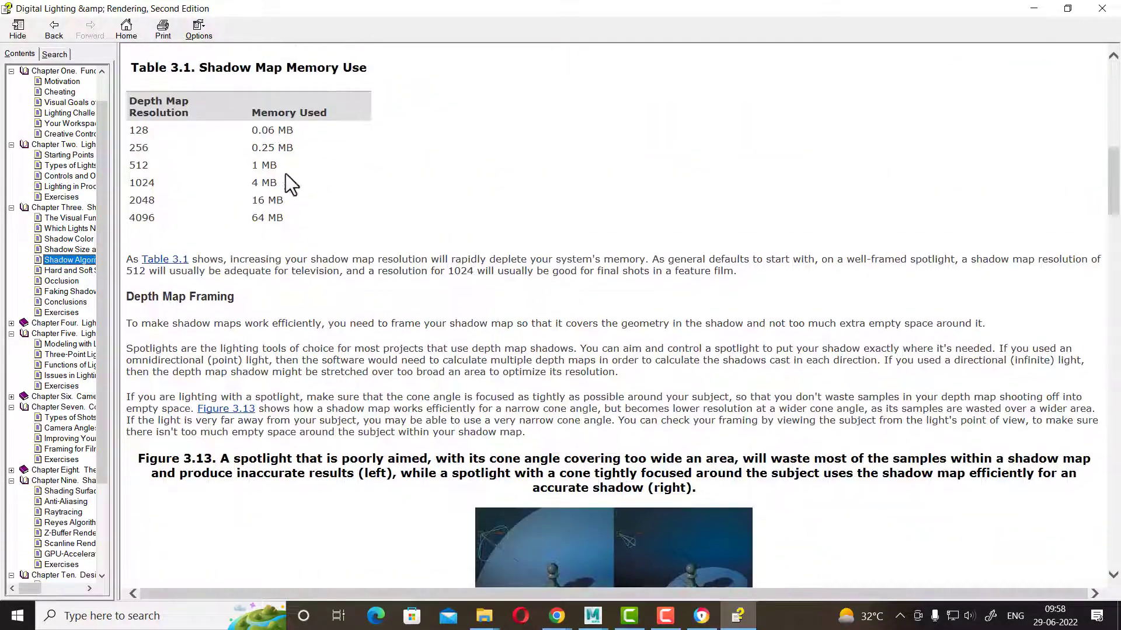
pyautogui.moveTo(130, 126)
pyautogui.mouseDown()
pyautogui.moveTo(220, 210)
pyautogui.moveTo(210, 168)
pyautogui.moveTo(185, 140)
pyautogui.moveTo(164, 131)
pyautogui.moveTo(147, 146)
pyautogui.moveTo(292, 148)
pyautogui.mouseUp()
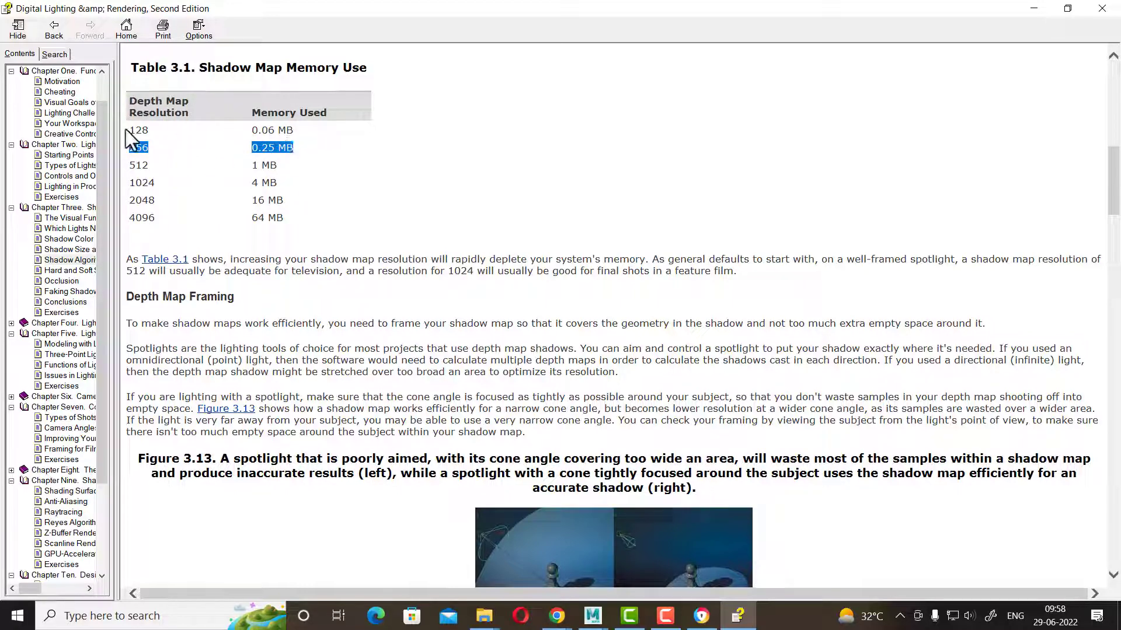
pyautogui.moveTo(126, 131); pyautogui.dragTo(288, 131)
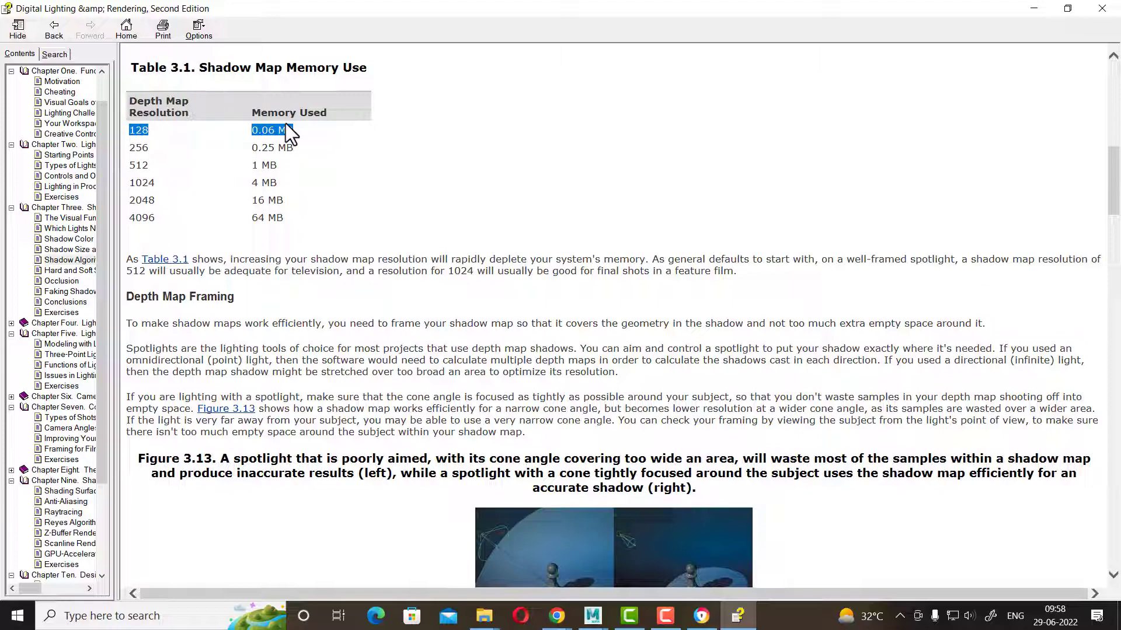
pyautogui.moveTo(130, 218); pyautogui.dragTo(294, 224)
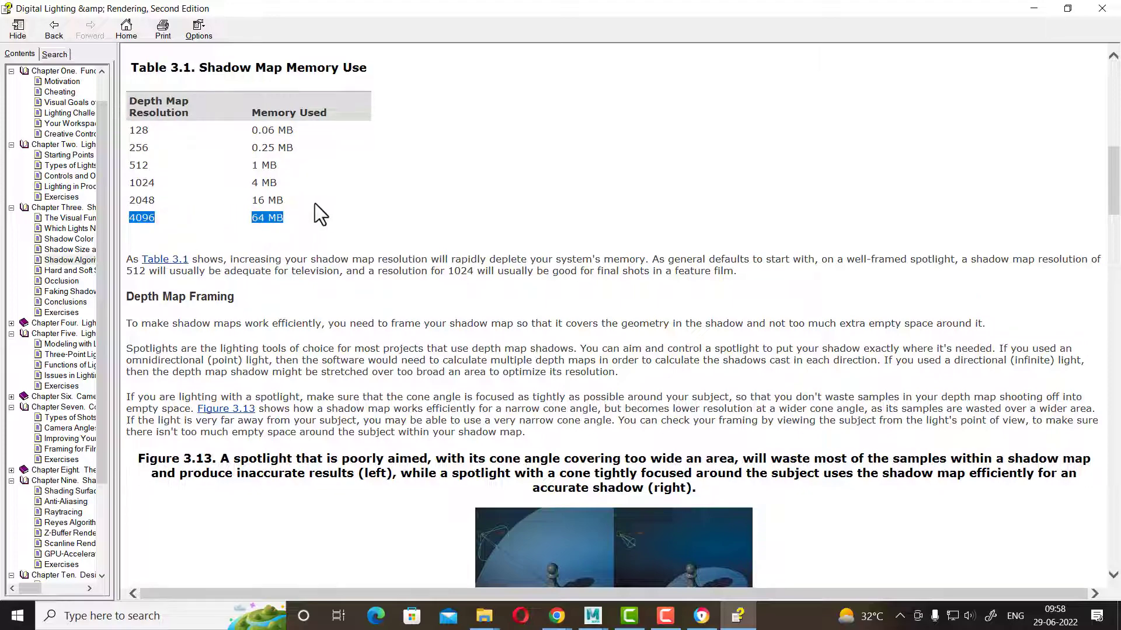
# - Read the raytraced-shadow sections down to Trace Depth, then return to Maya's register render
pyautogui.scroll(-5, 314, 210)
pyautogui.scroll(-5, 321, 239)
pyautogui.scroll(-5, 350, 298)
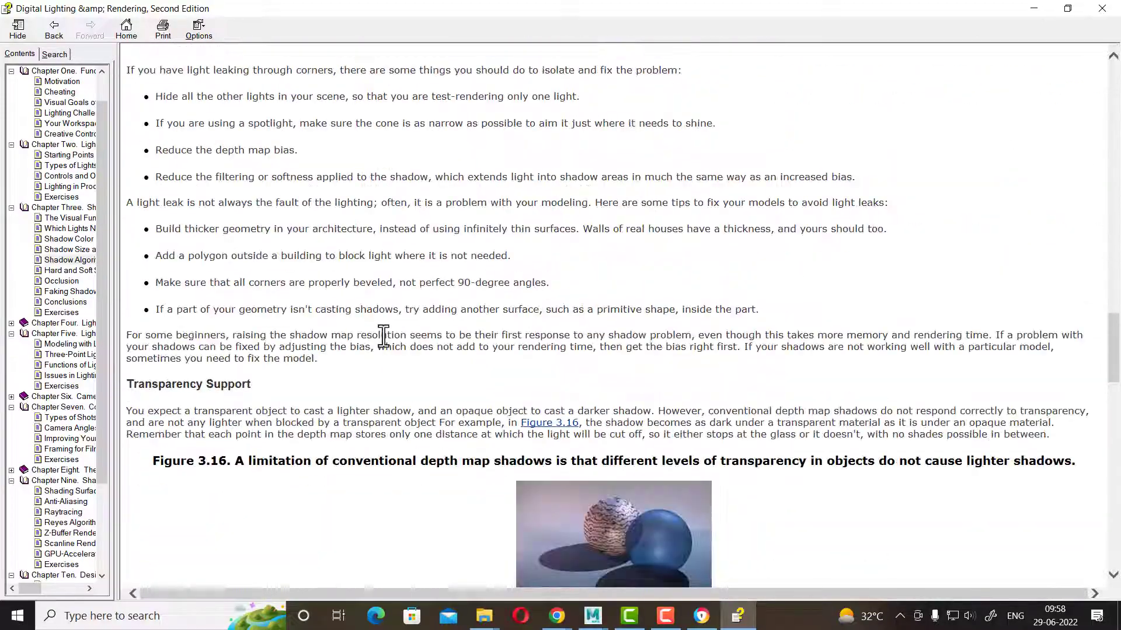
pyautogui.scroll(-5, 380, 330)
pyautogui.scroll(-5, 390, 324)
pyautogui.scroll(1, 397, 331)
pyautogui.scroll(3, 674, 321)
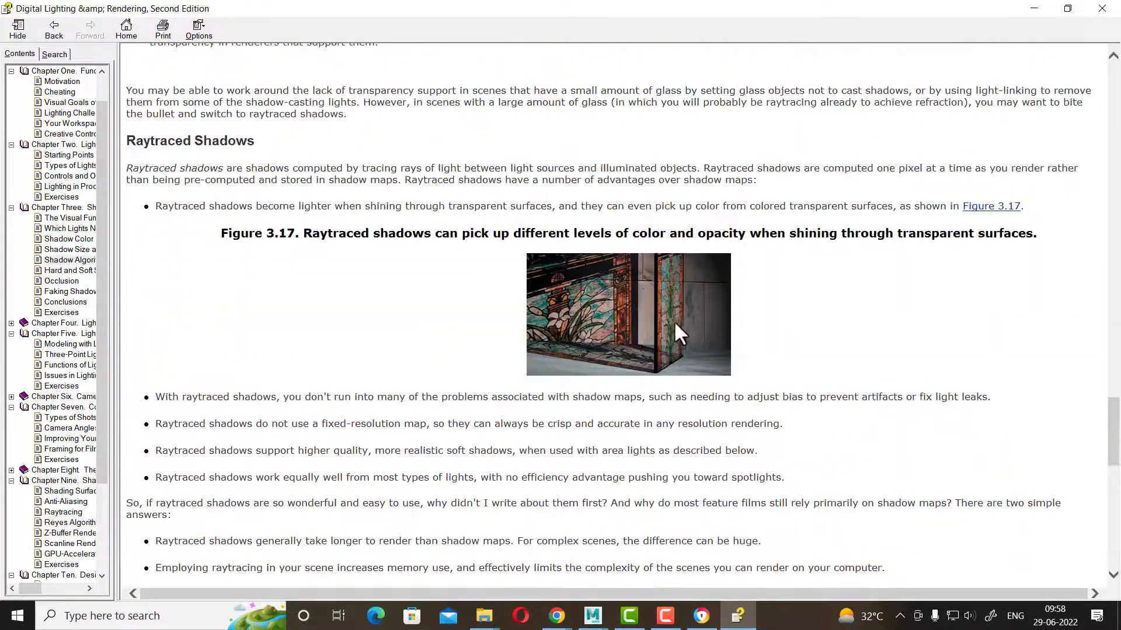
pyautogui.scroll(-6, 675, 297)
pyautogui.scroll(-5, 604, 333)
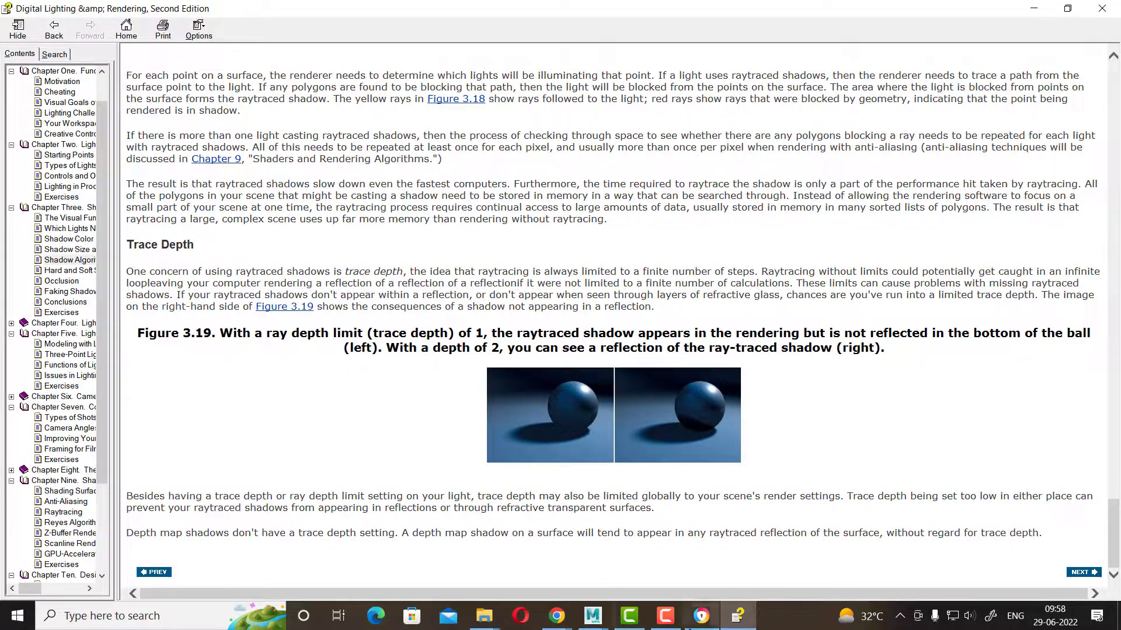
pyautogui.click(593, 614)
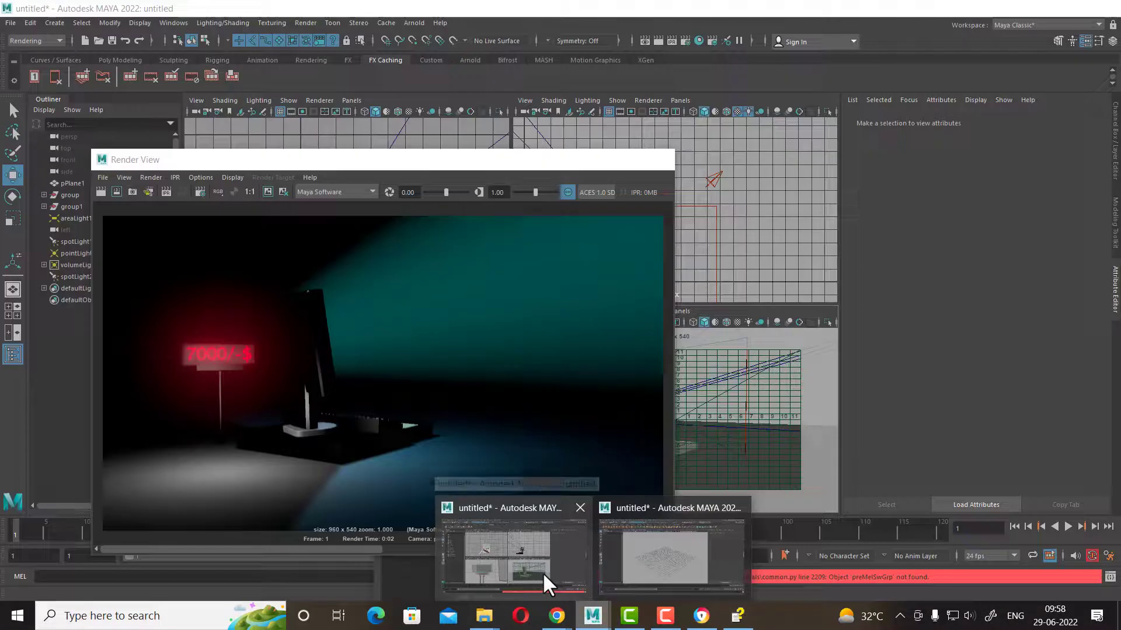
pyautogui.click(542, 572)
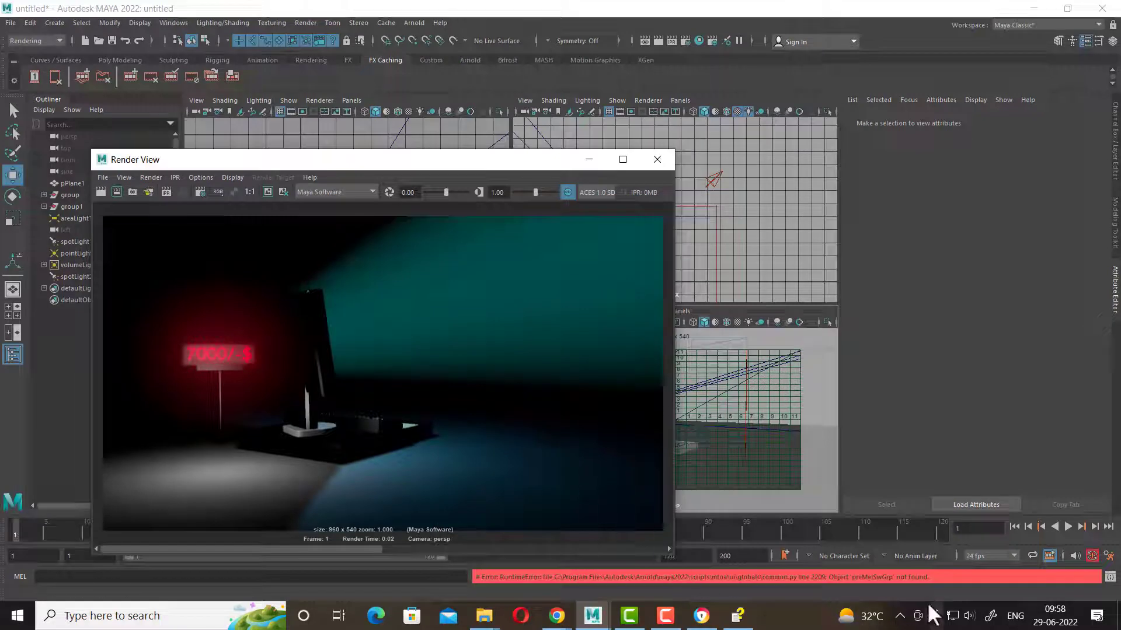